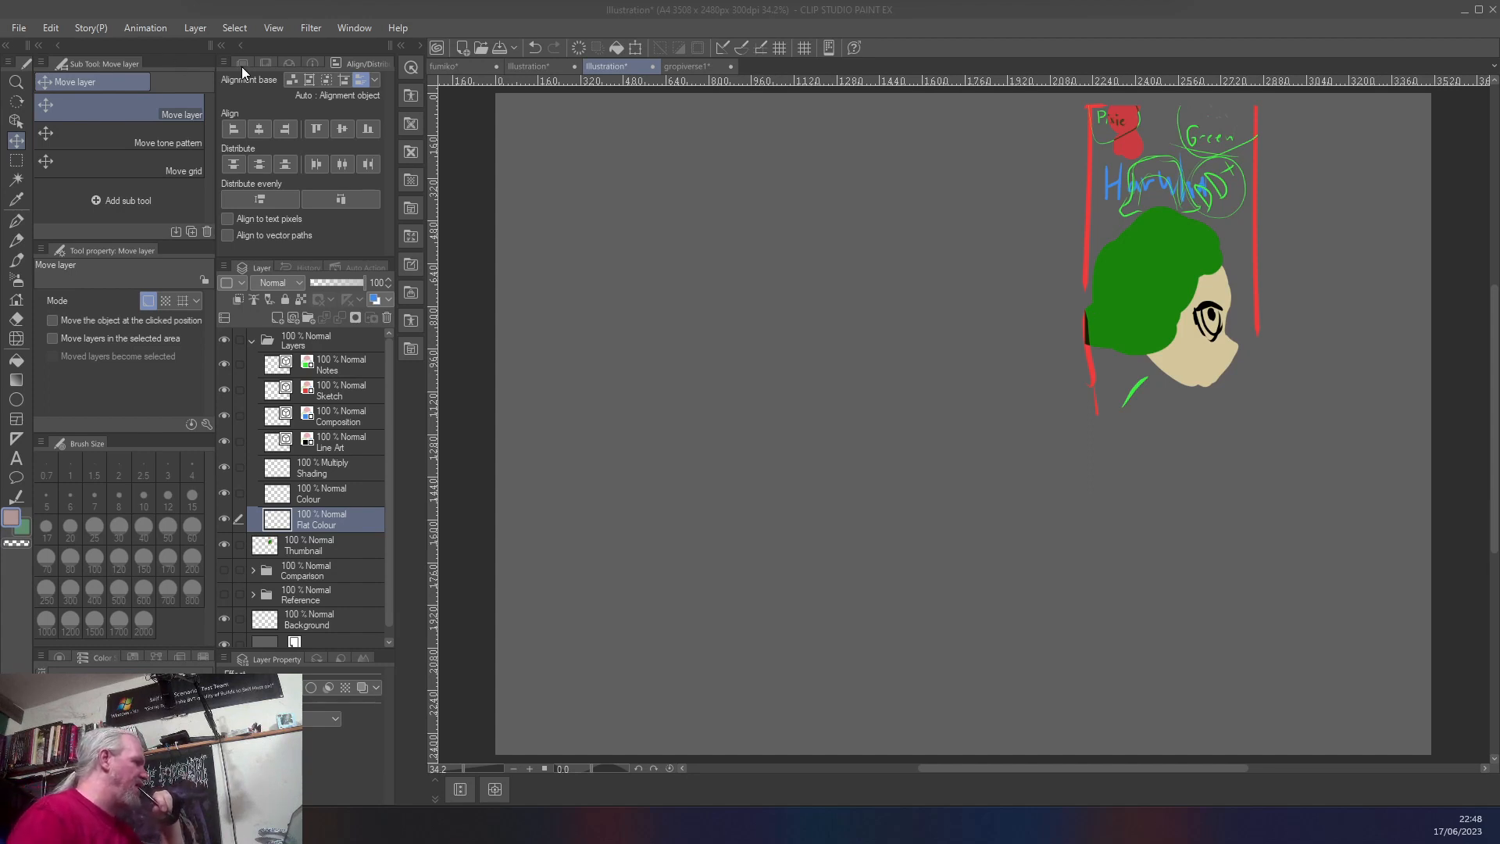
- Save the unsaved illustration with the green-haired character as haruka in the gropiverse folder
left_click(492, 7)
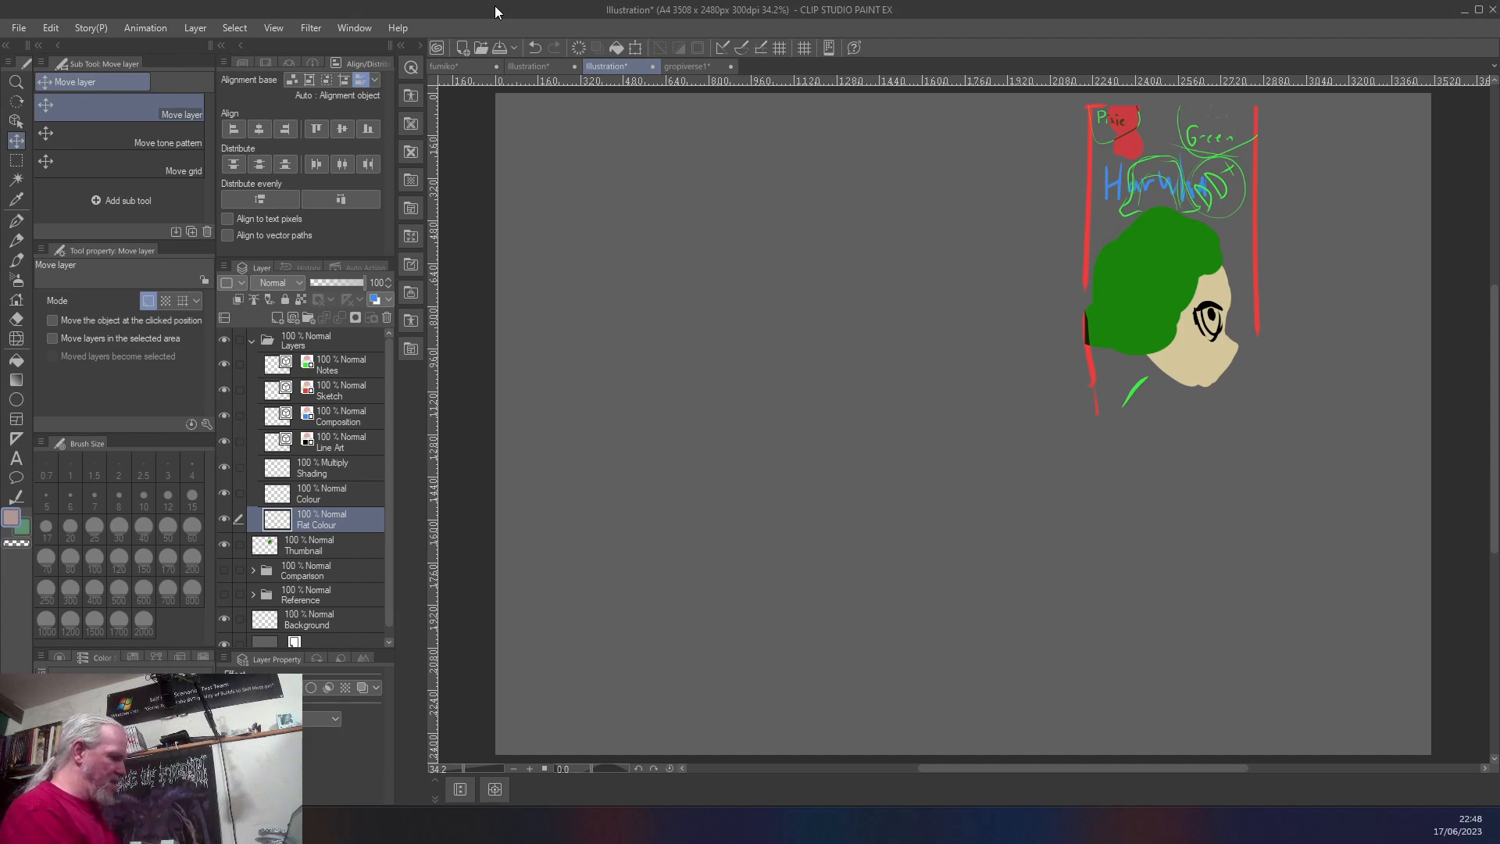
key("ctrl+s")
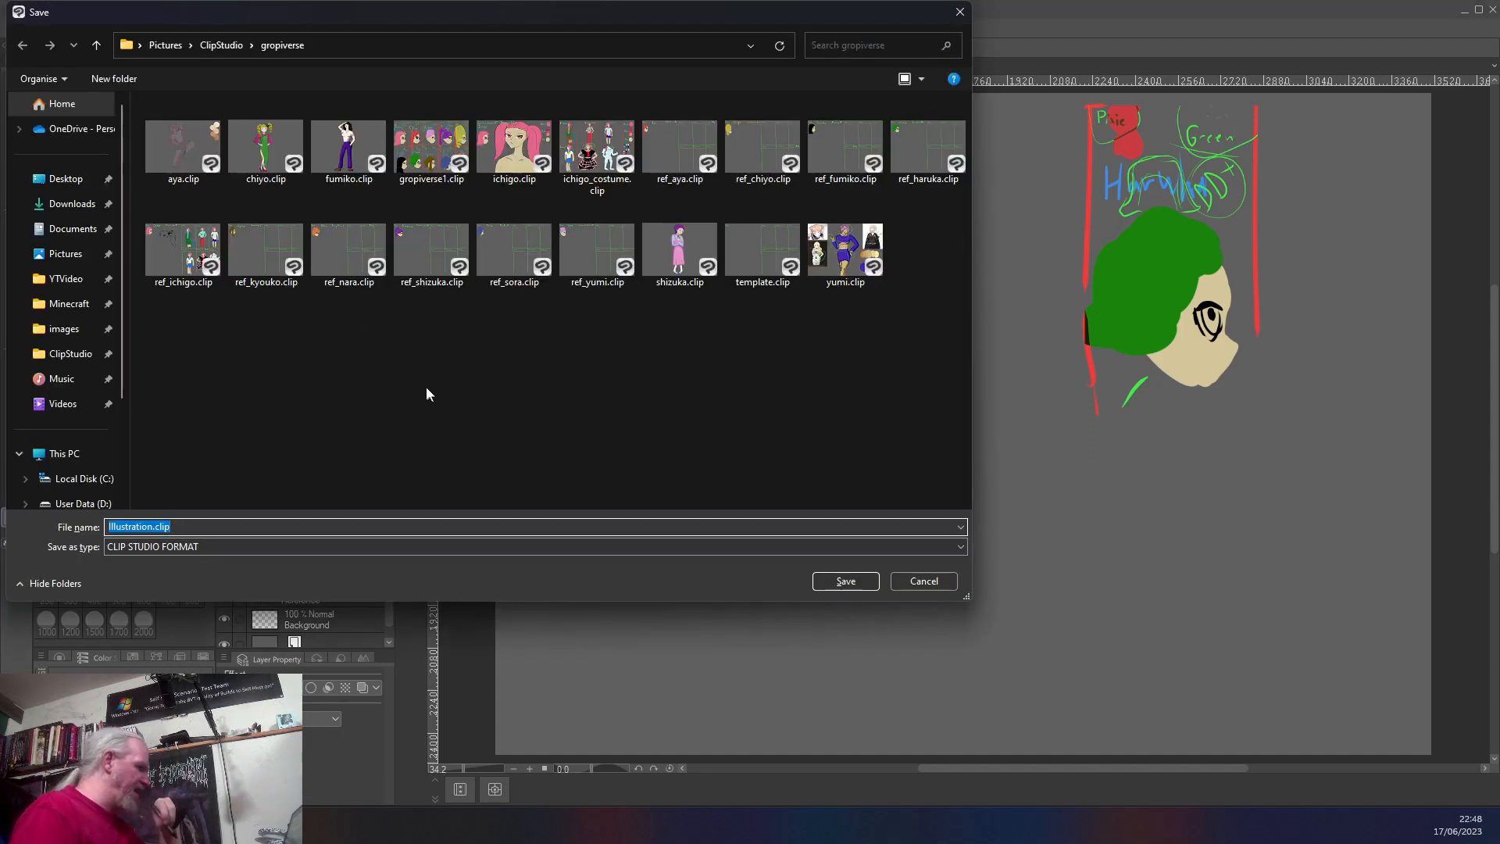
type("haruka")
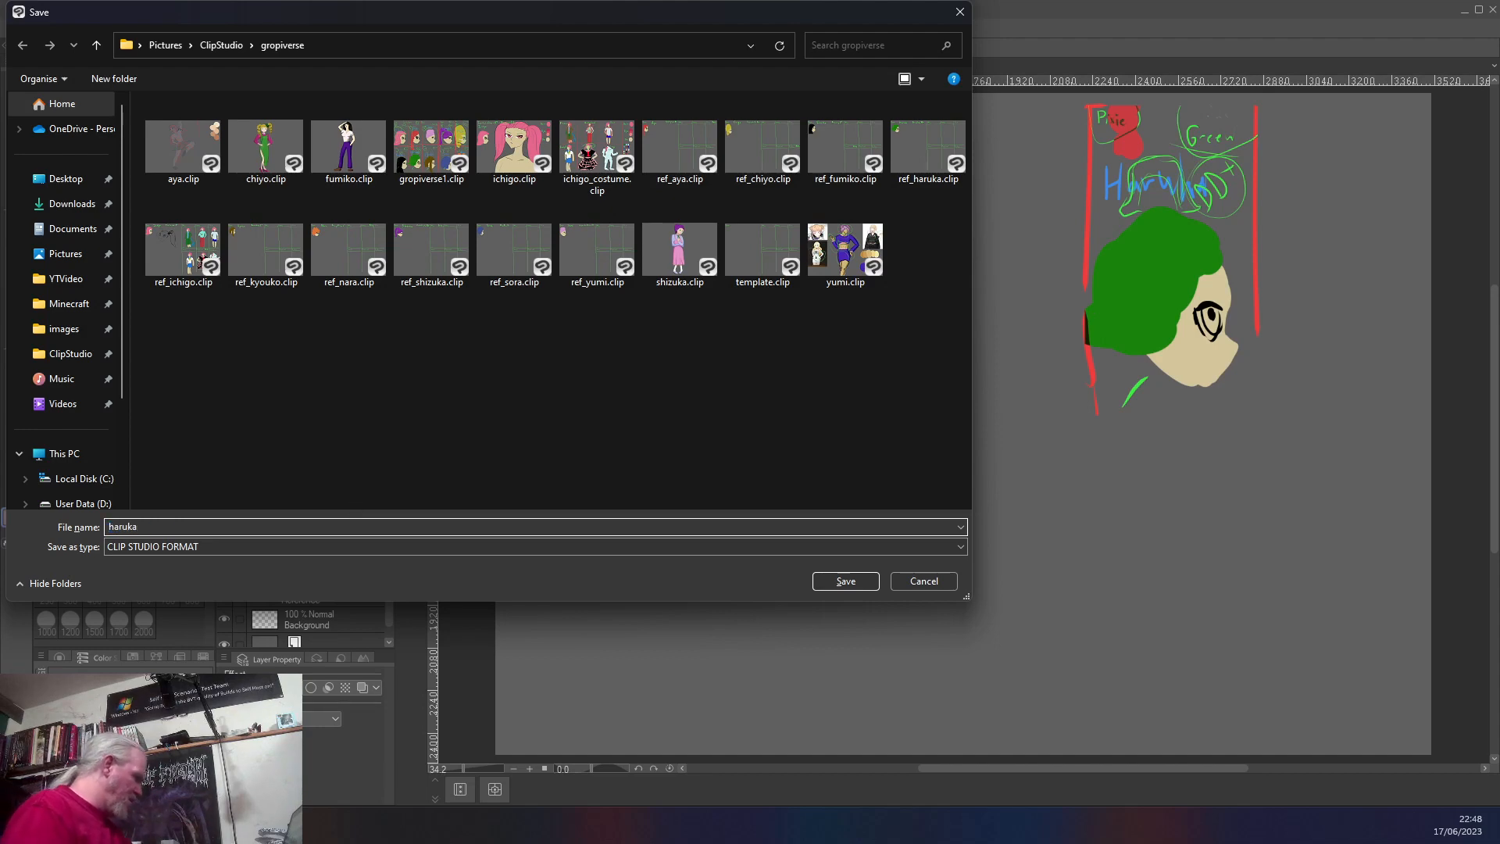
key("Return")
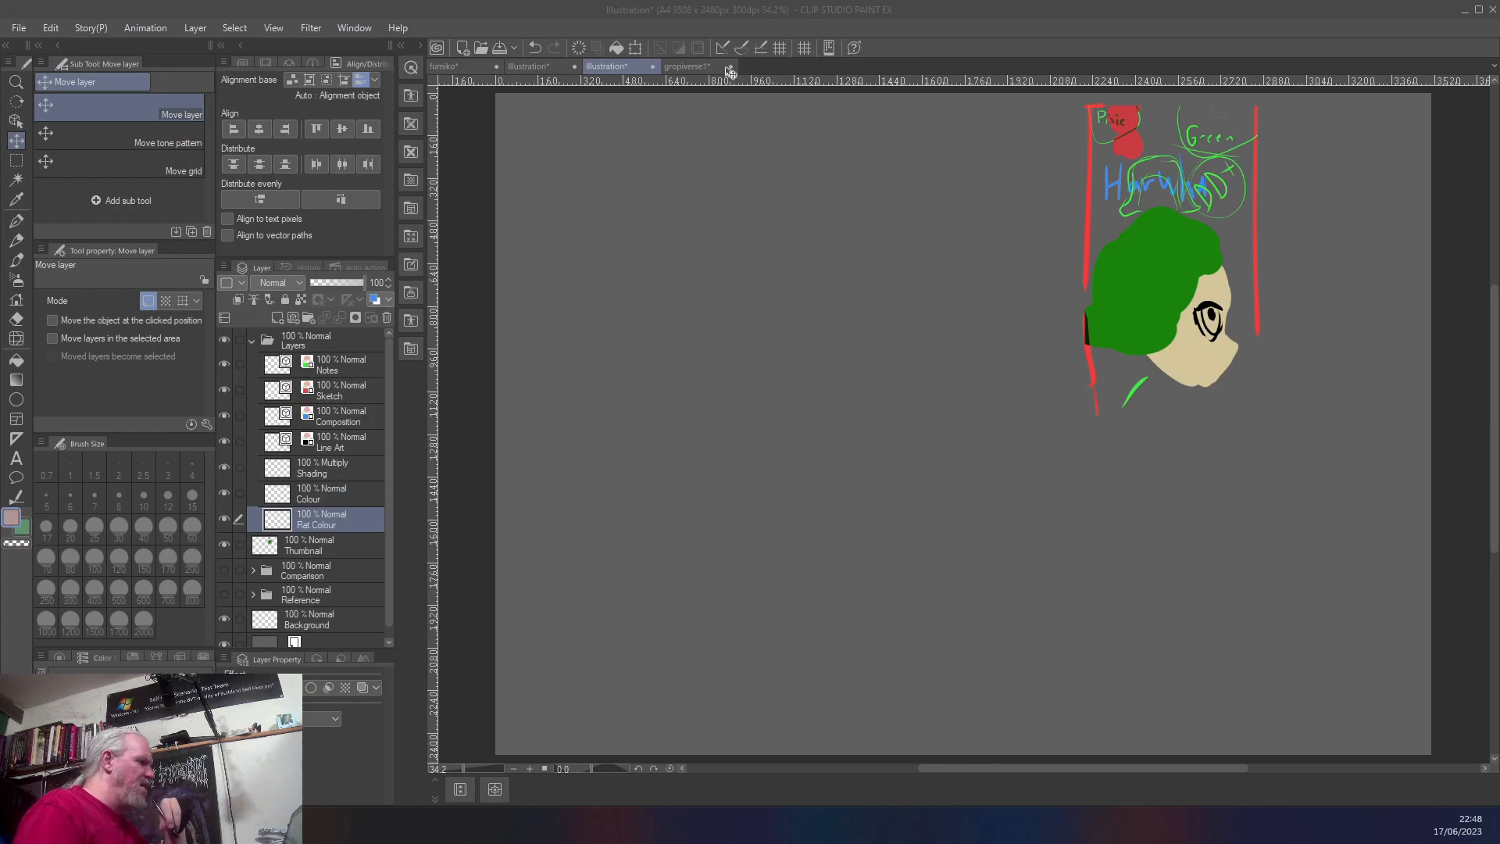
- Close the gropiverse1 file without saving its changes
left_click(698, 67)
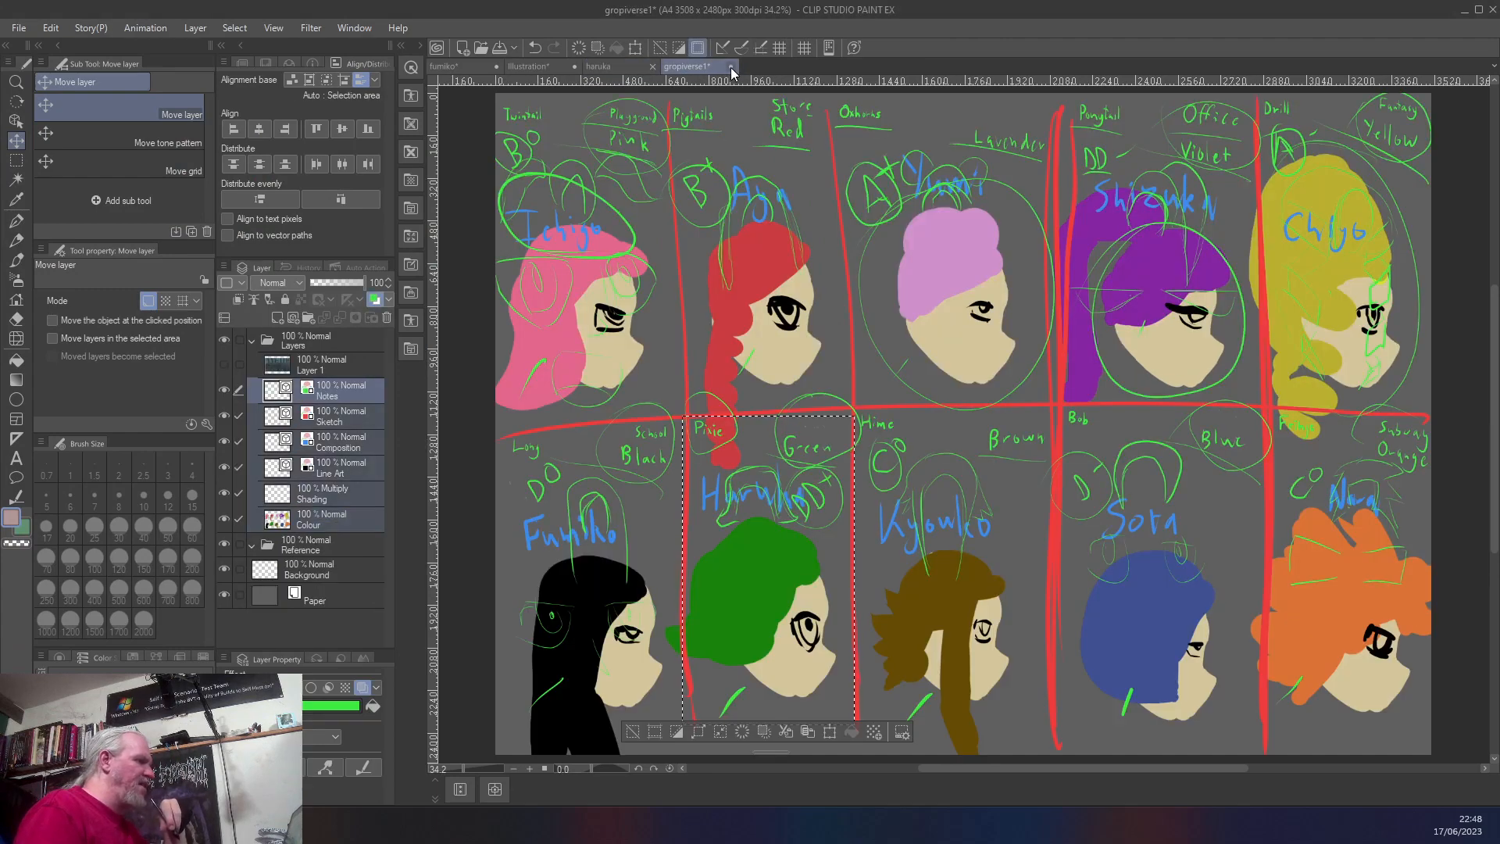
left_click(730, 66)
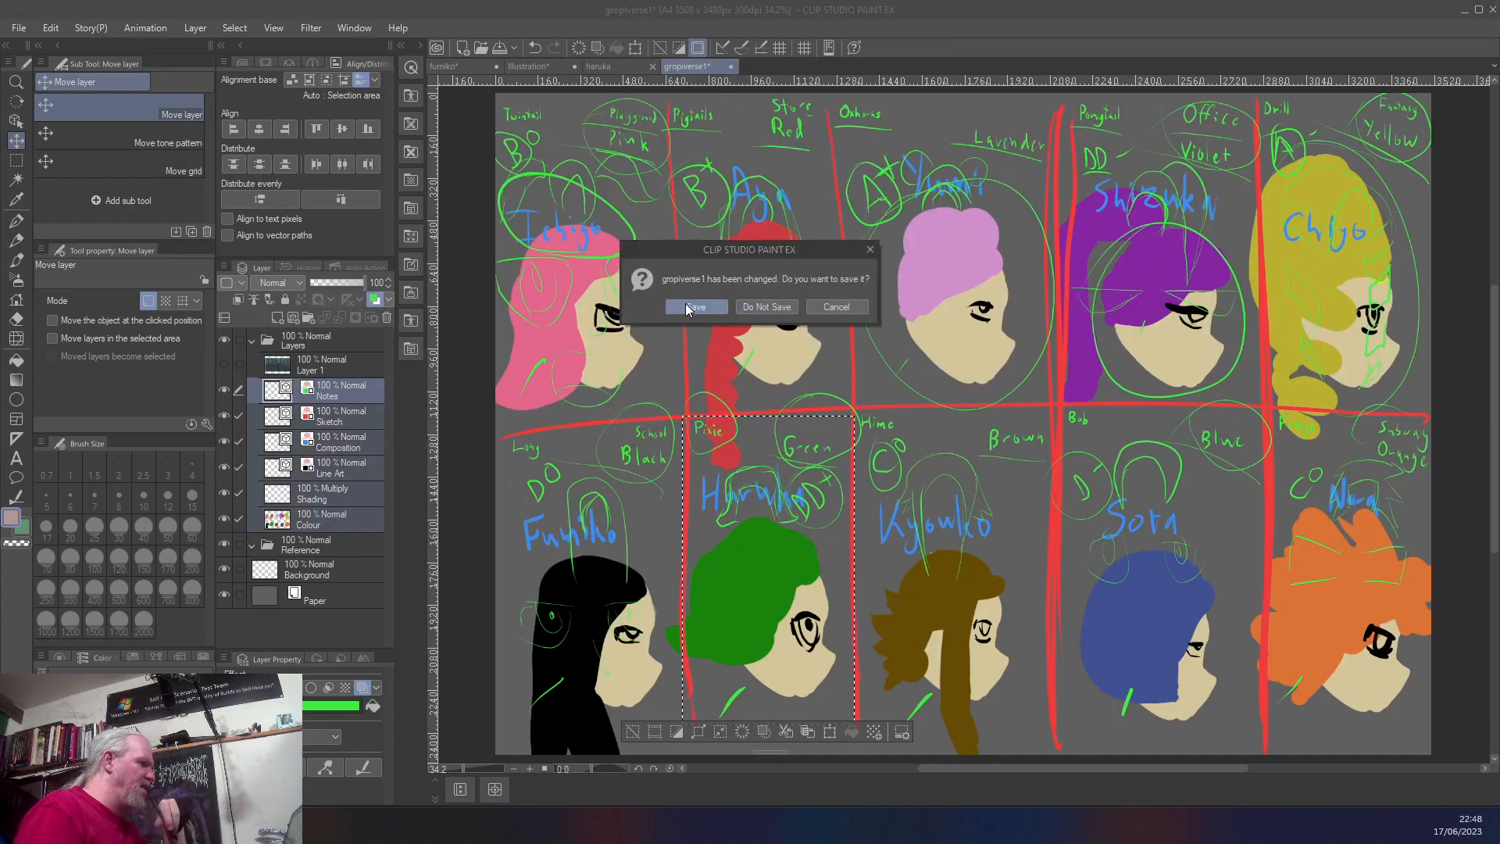
left_click(749, 309)
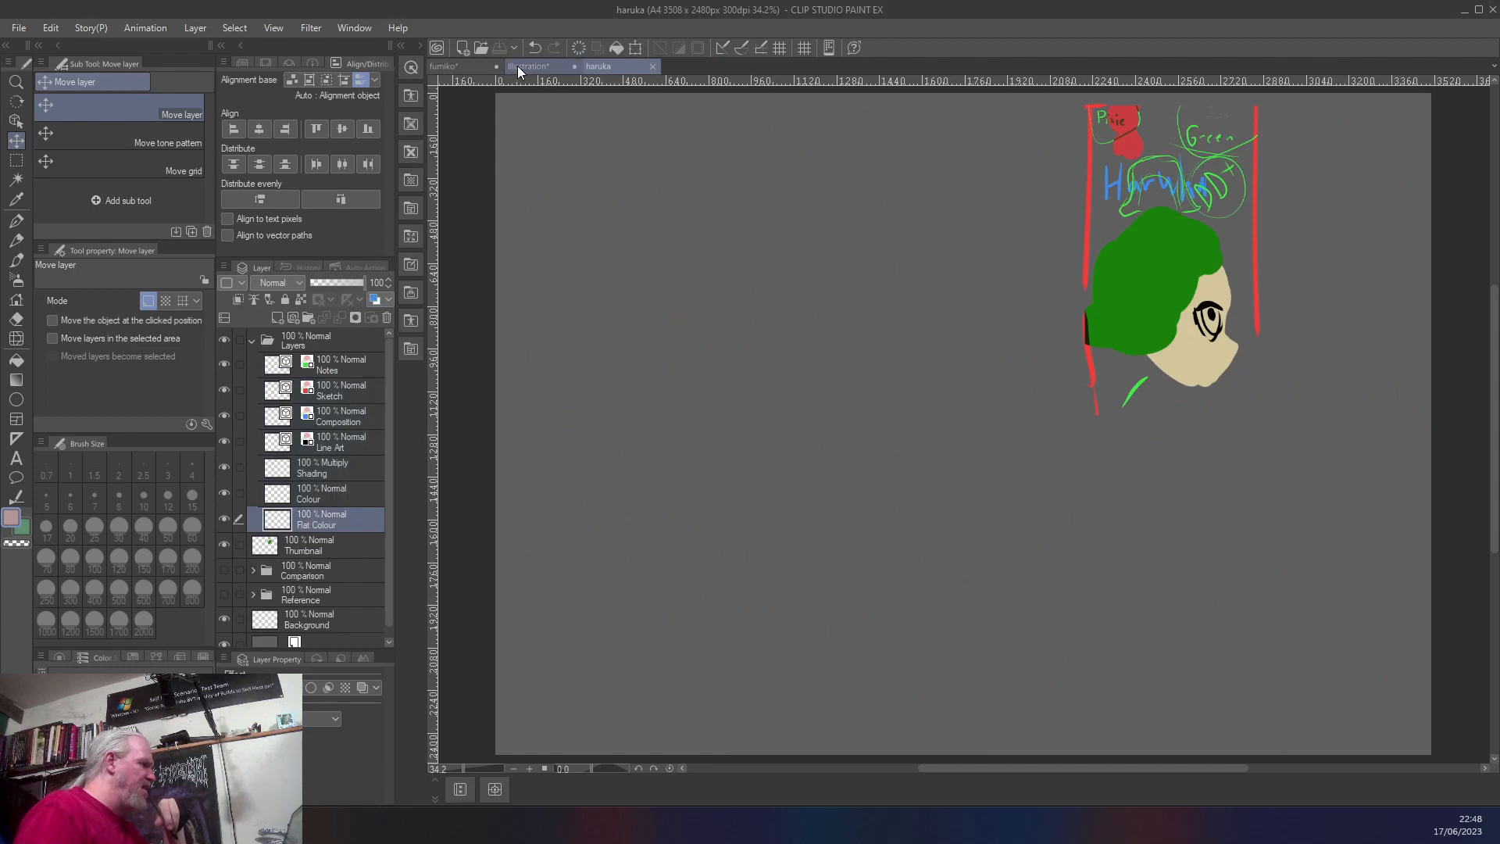
- Switch to the fumiko file and hide the Comparison folder so only the character is displayed
left_click(453, 68)
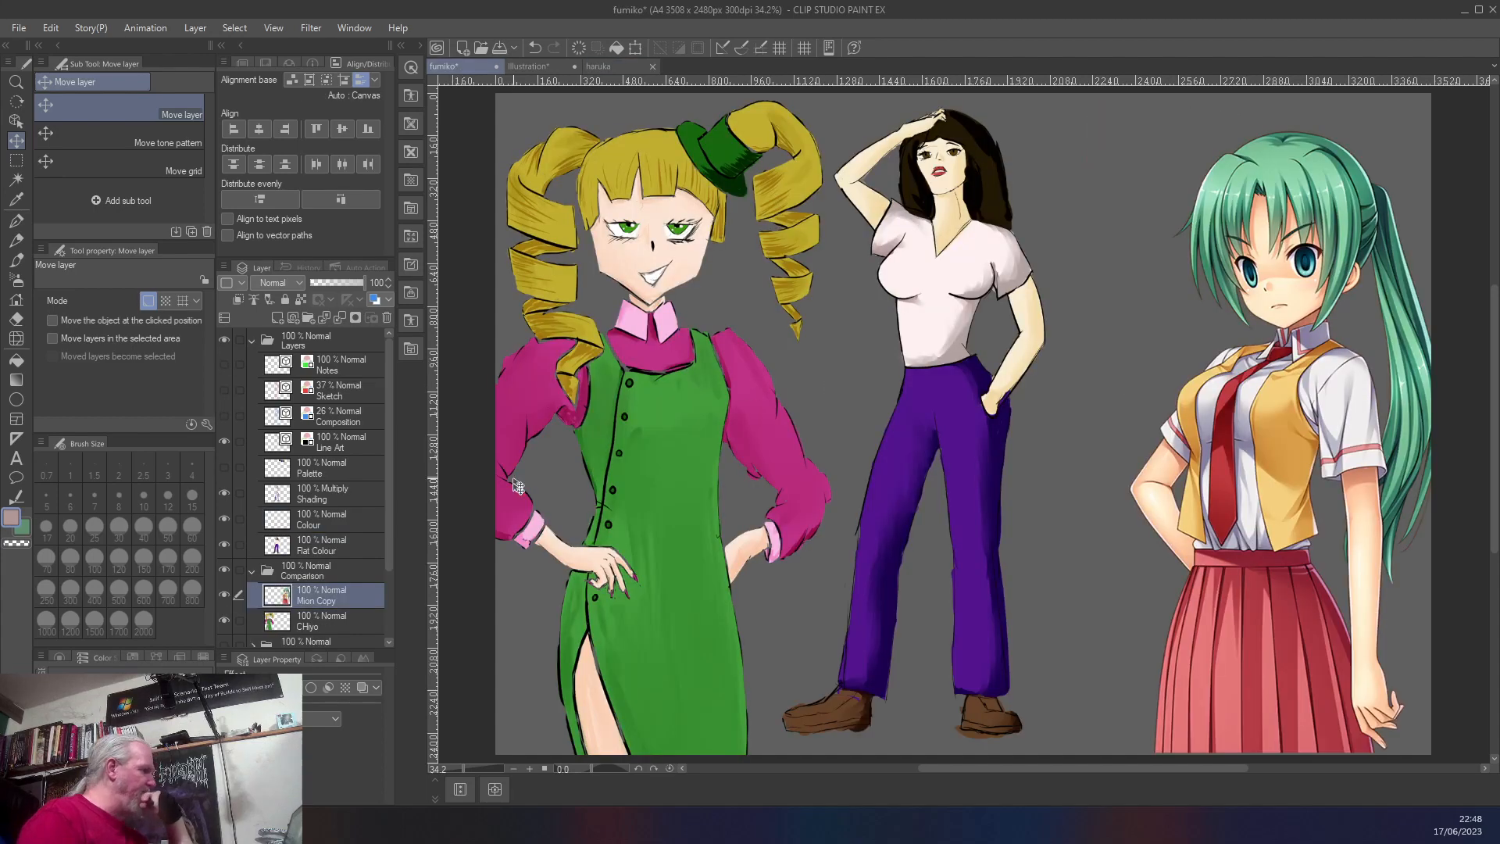
left_click(224, 621)
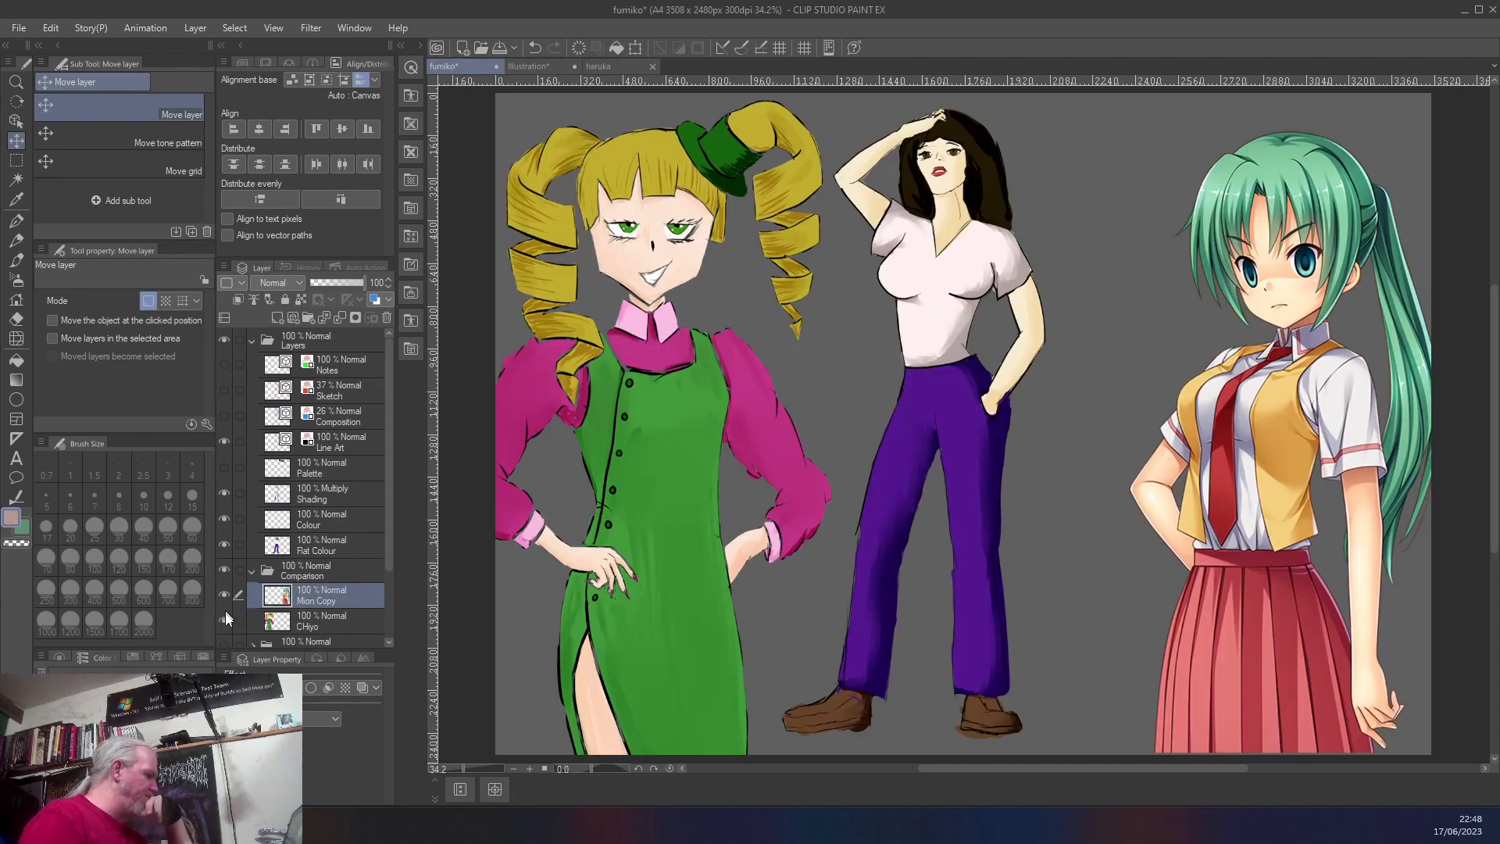
left_click(225, 571)
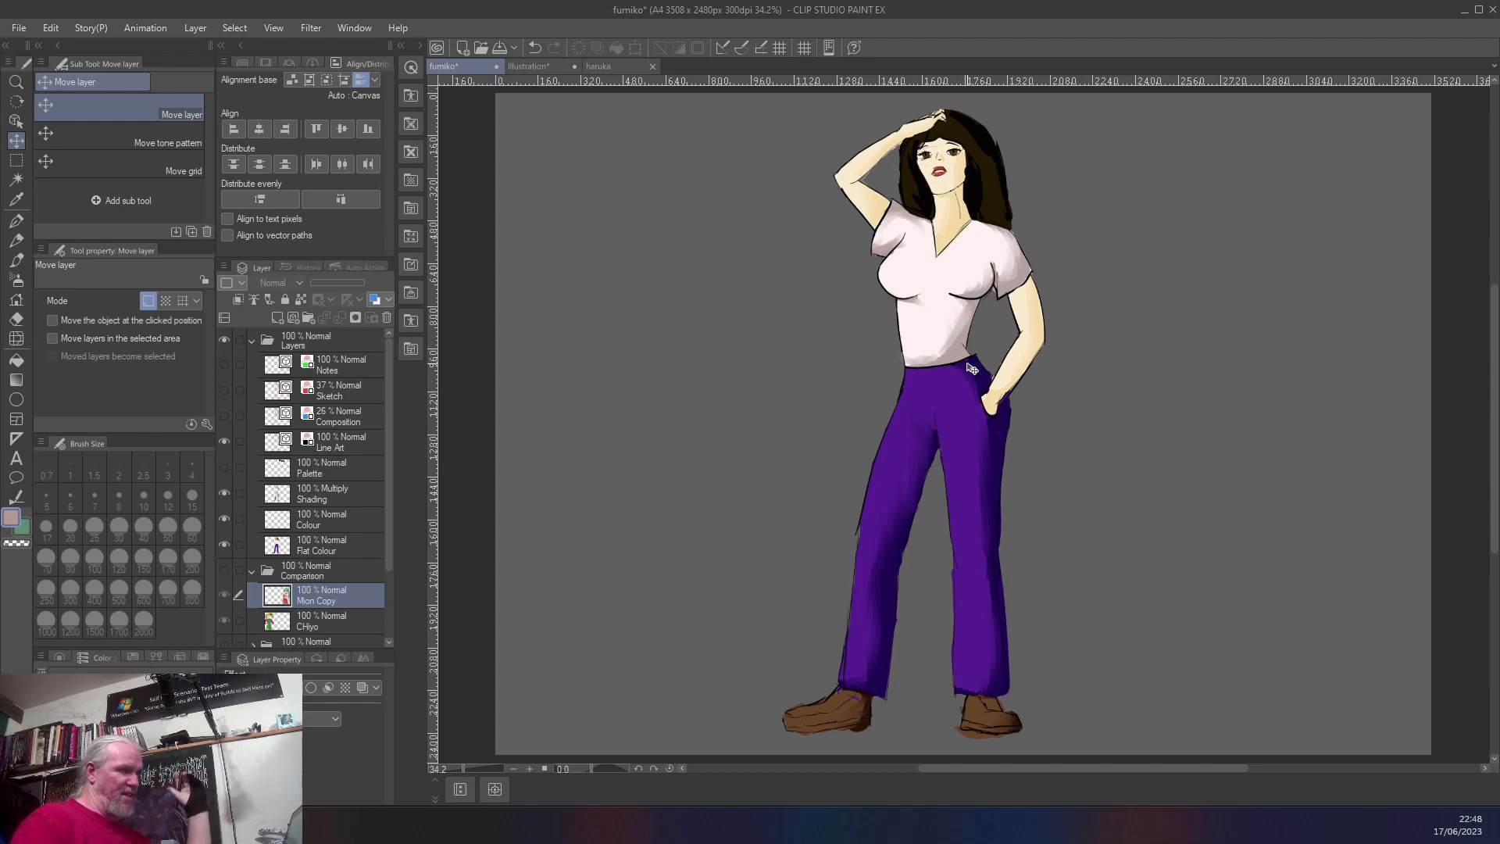
- Select the Notes layer and set up the Custom Test brush with black as the drawing colour
left_click(347, 355)
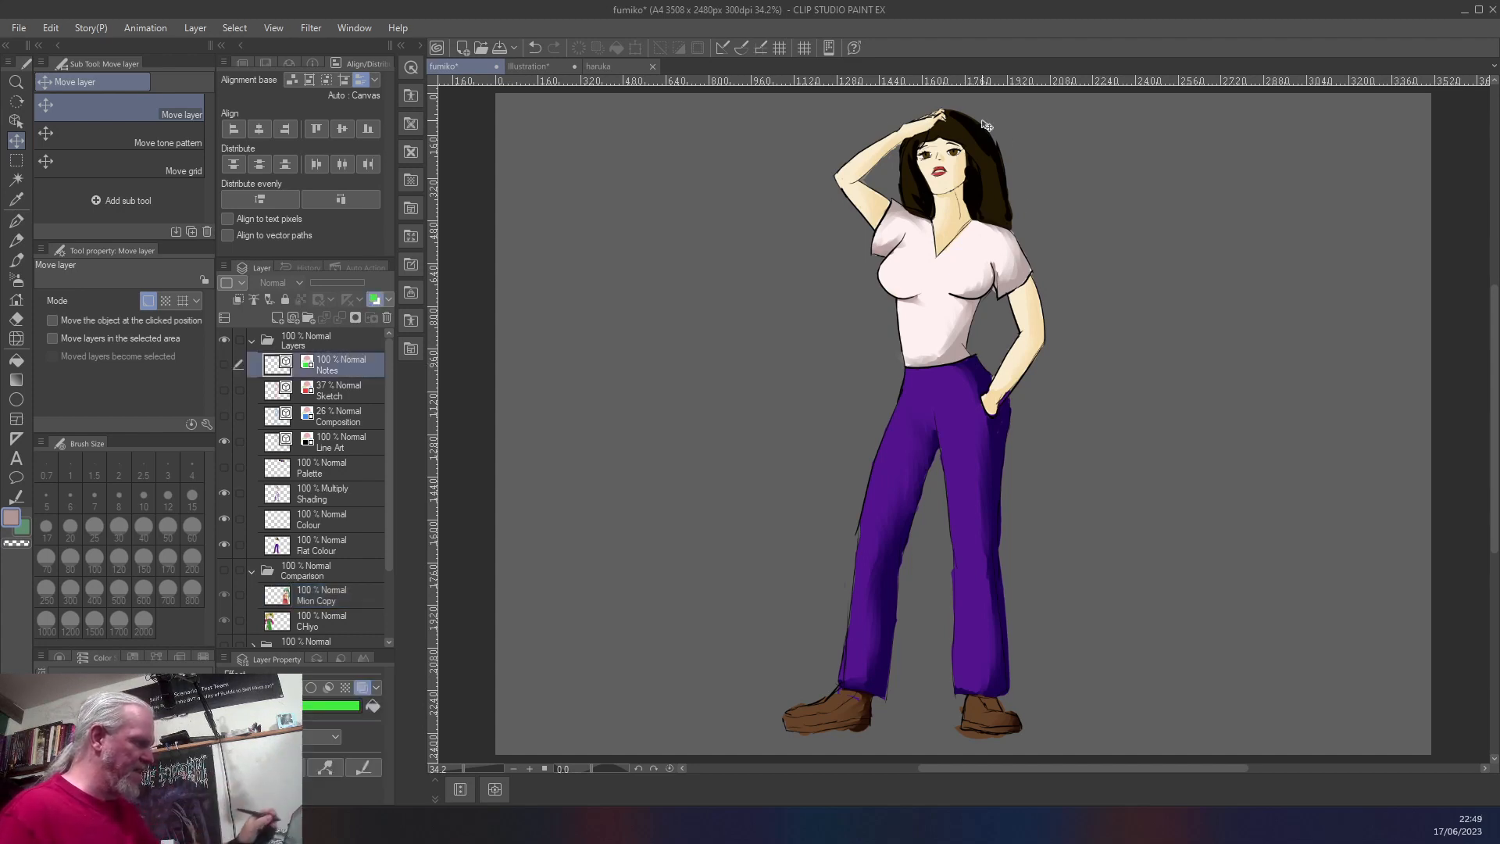
key("b")
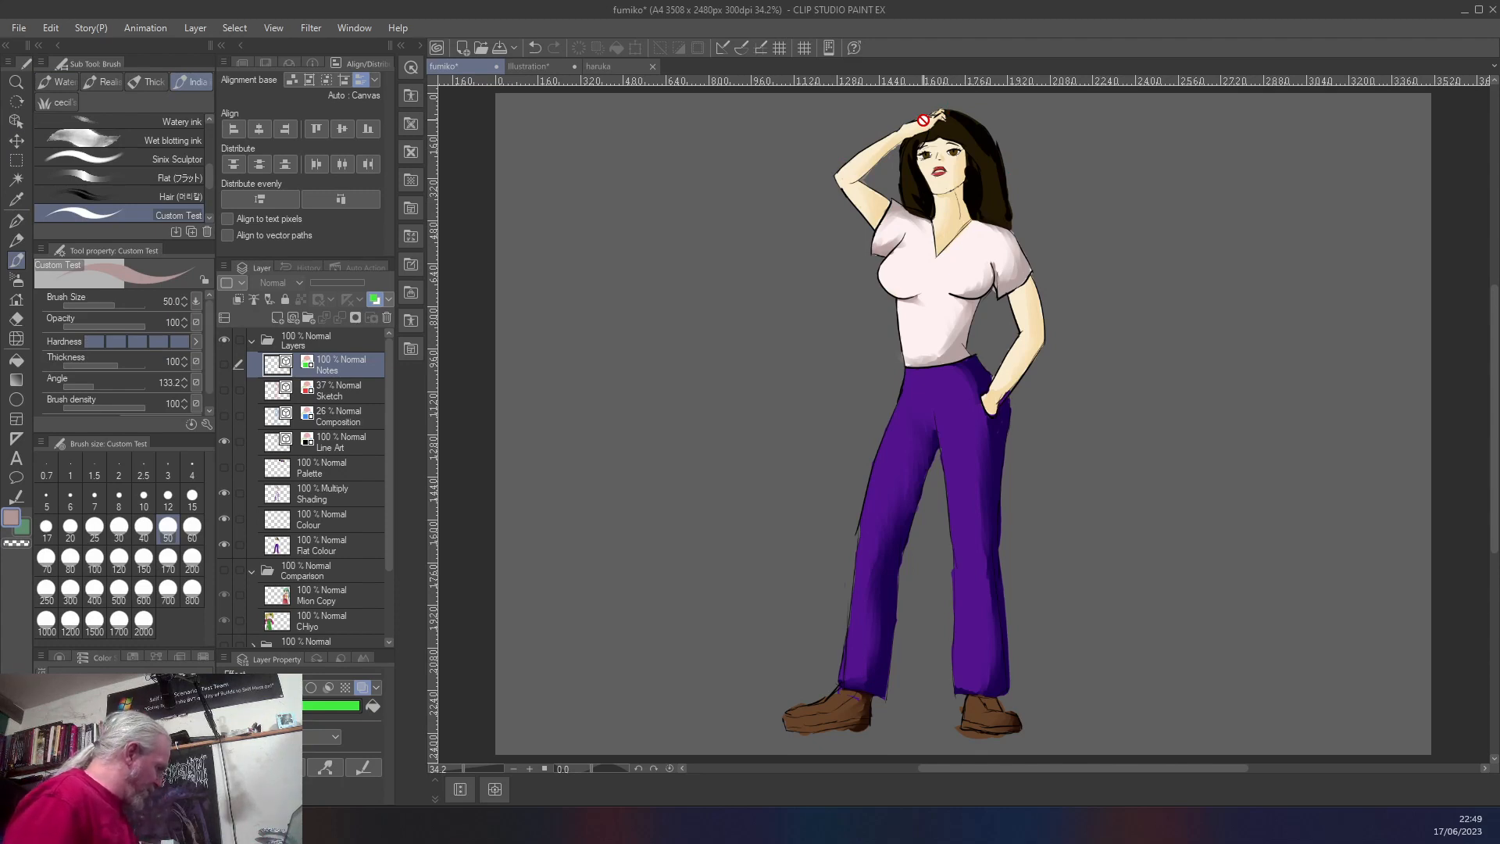
left_click(59, 657)
left_click(80, 778)
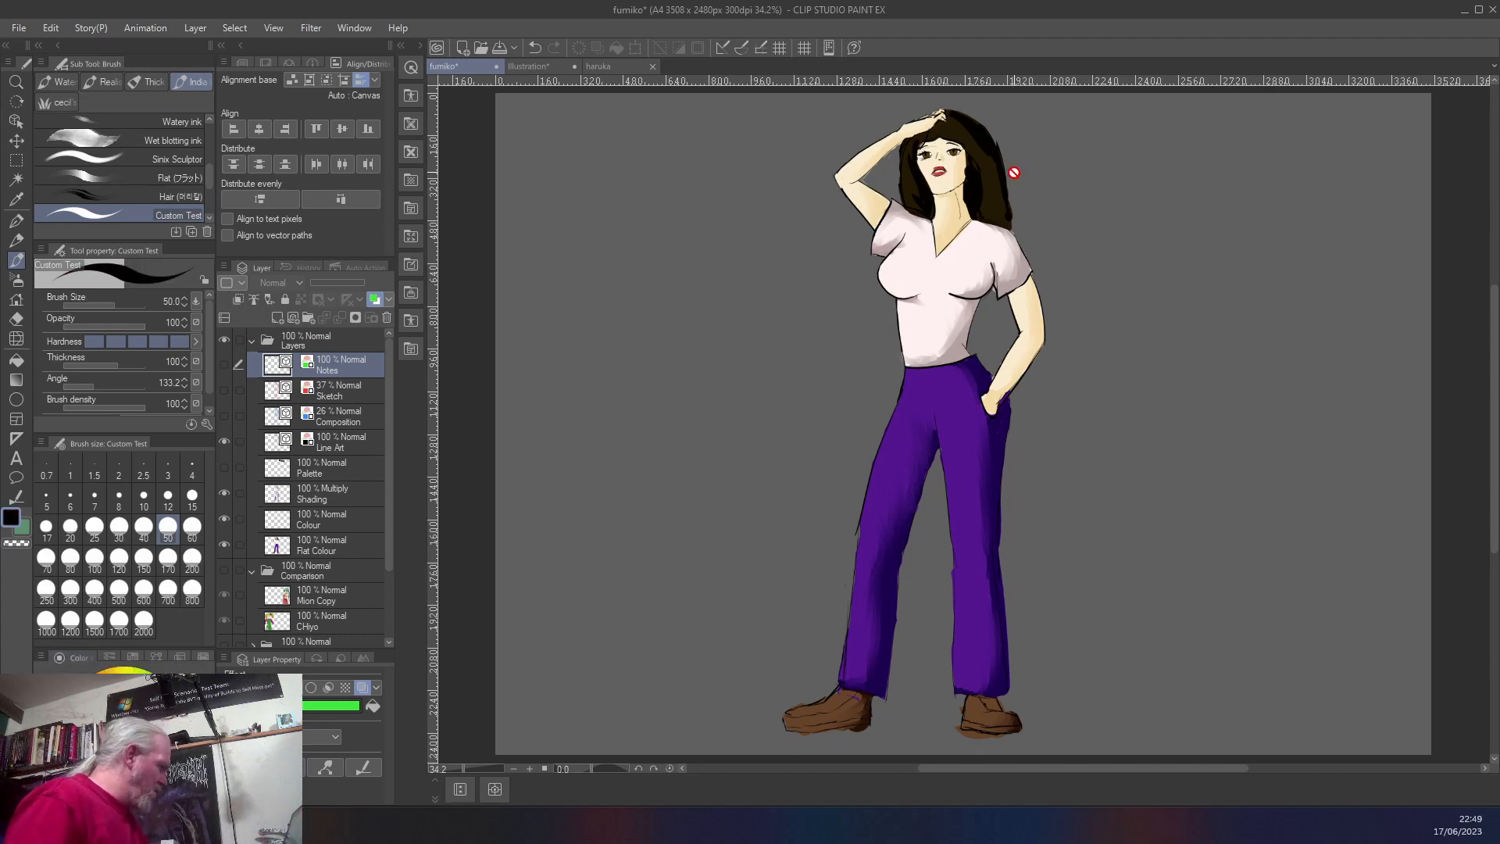
- Show the Notes, Sketch, Composition and Palette layers
left_click(223, 363)
left_click(222, 388)
left_click(227, 415)
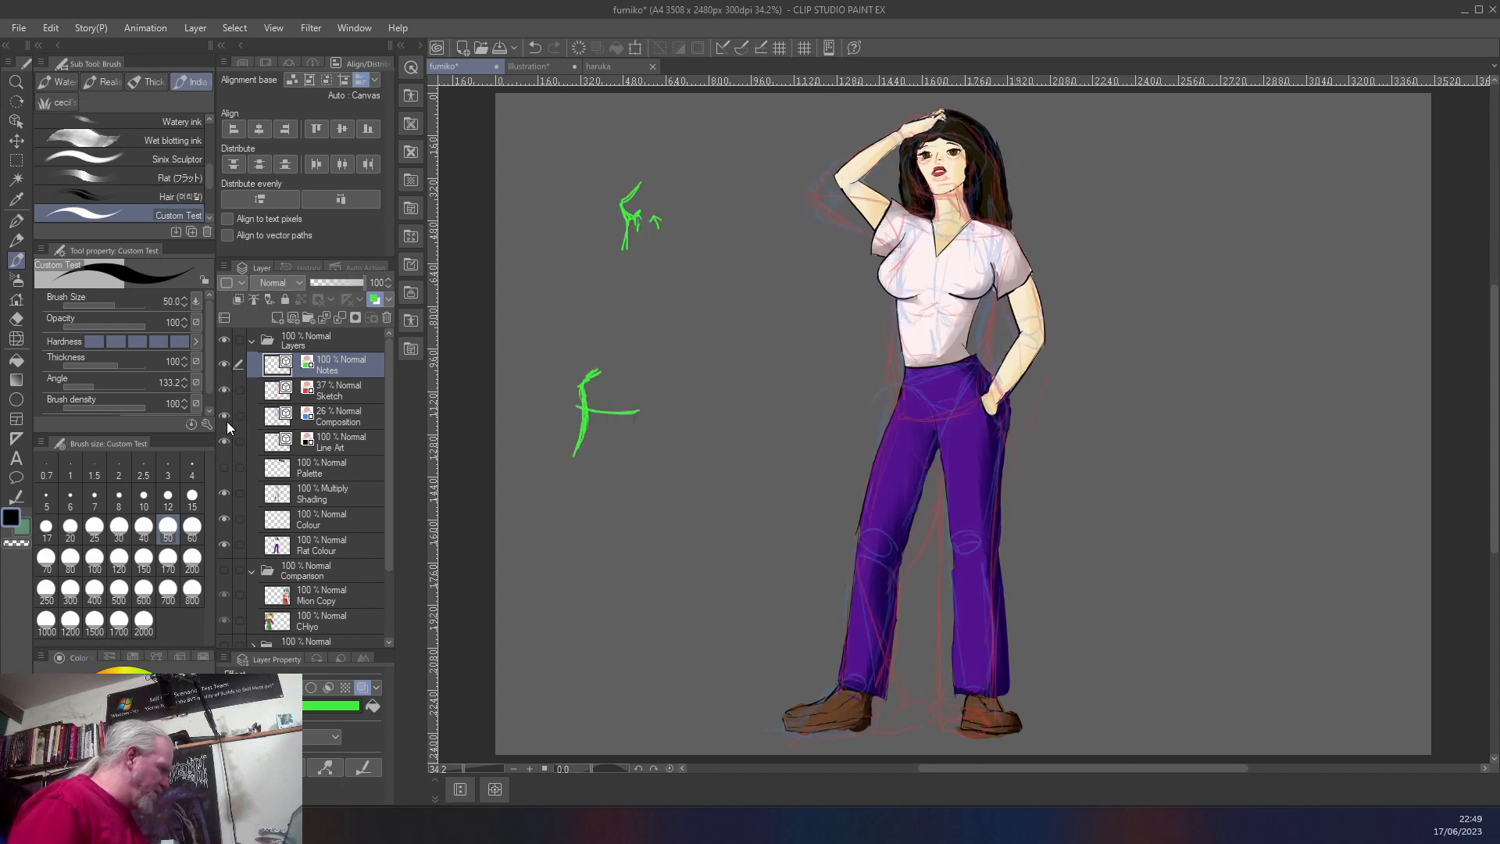
left_click(223, 466)
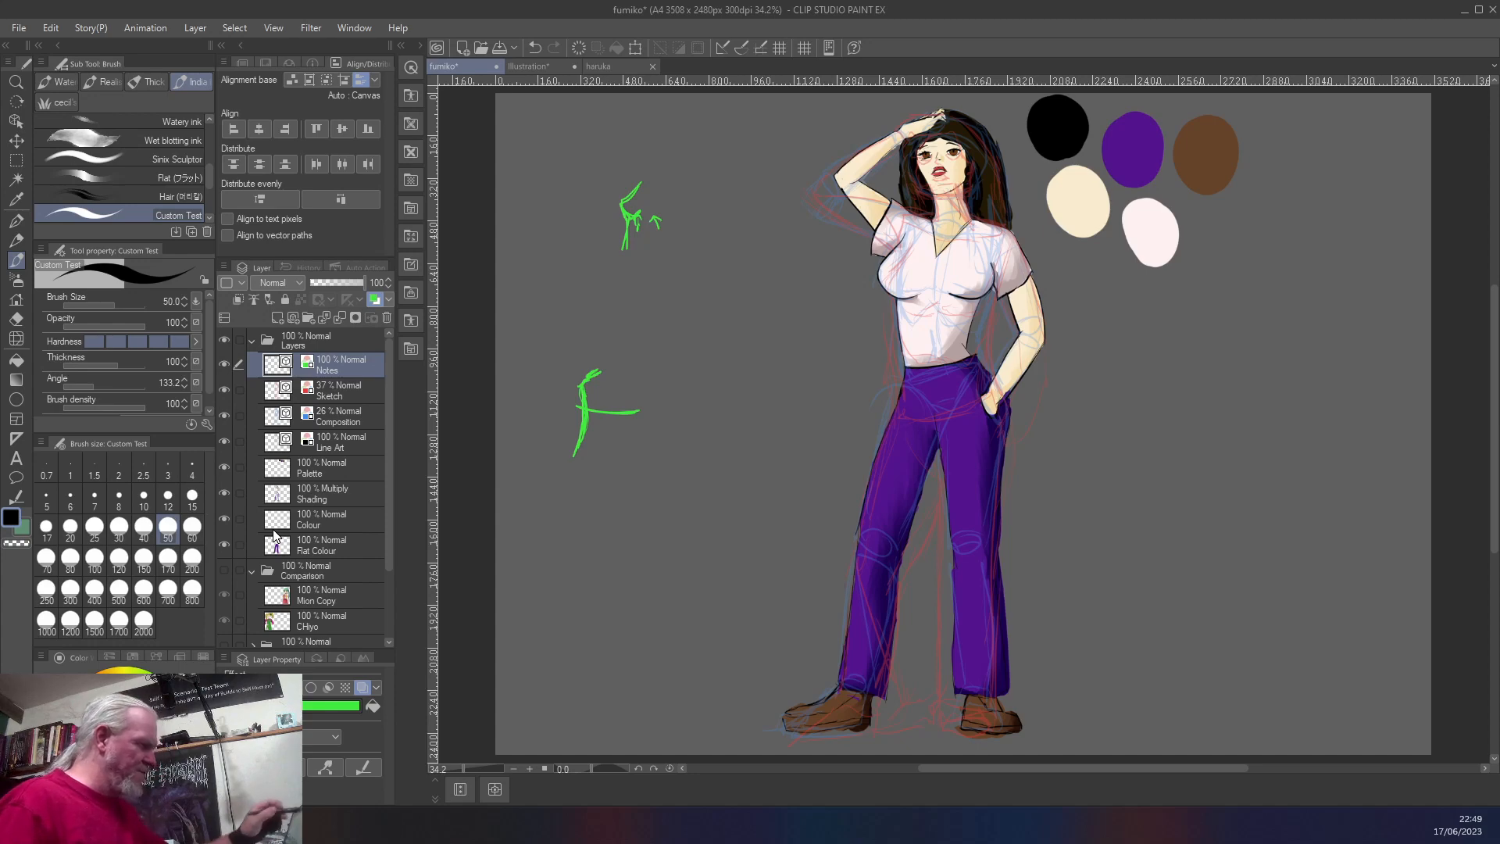
mouse_move(940, 101)
left_mouse_down()
mouse_move(832, 153)
mouse_move(988, 98)
mouse_move(891, 100)
left_mouse_up()
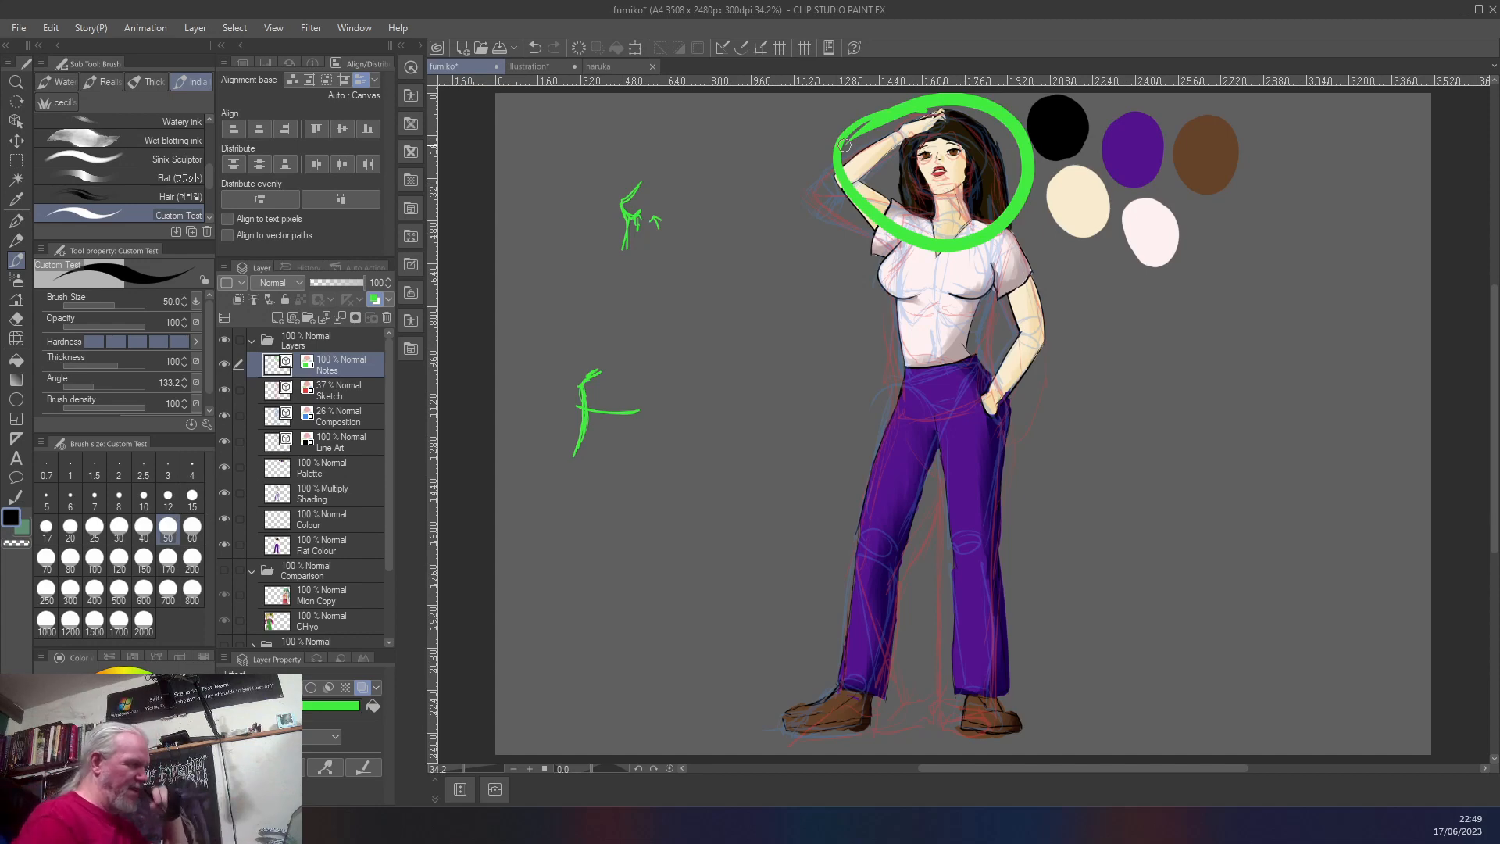
key("ctrl+z")
mouse_move(918, 104)
left_mouse_down()
mouse_move(851, 116)
mouse_move(799, 216)
mouse_move(874, 313)
mouse_move(1003, 181)
mouse_move(924, 108)
mouse_move(775, 136)
left_mouse_up()
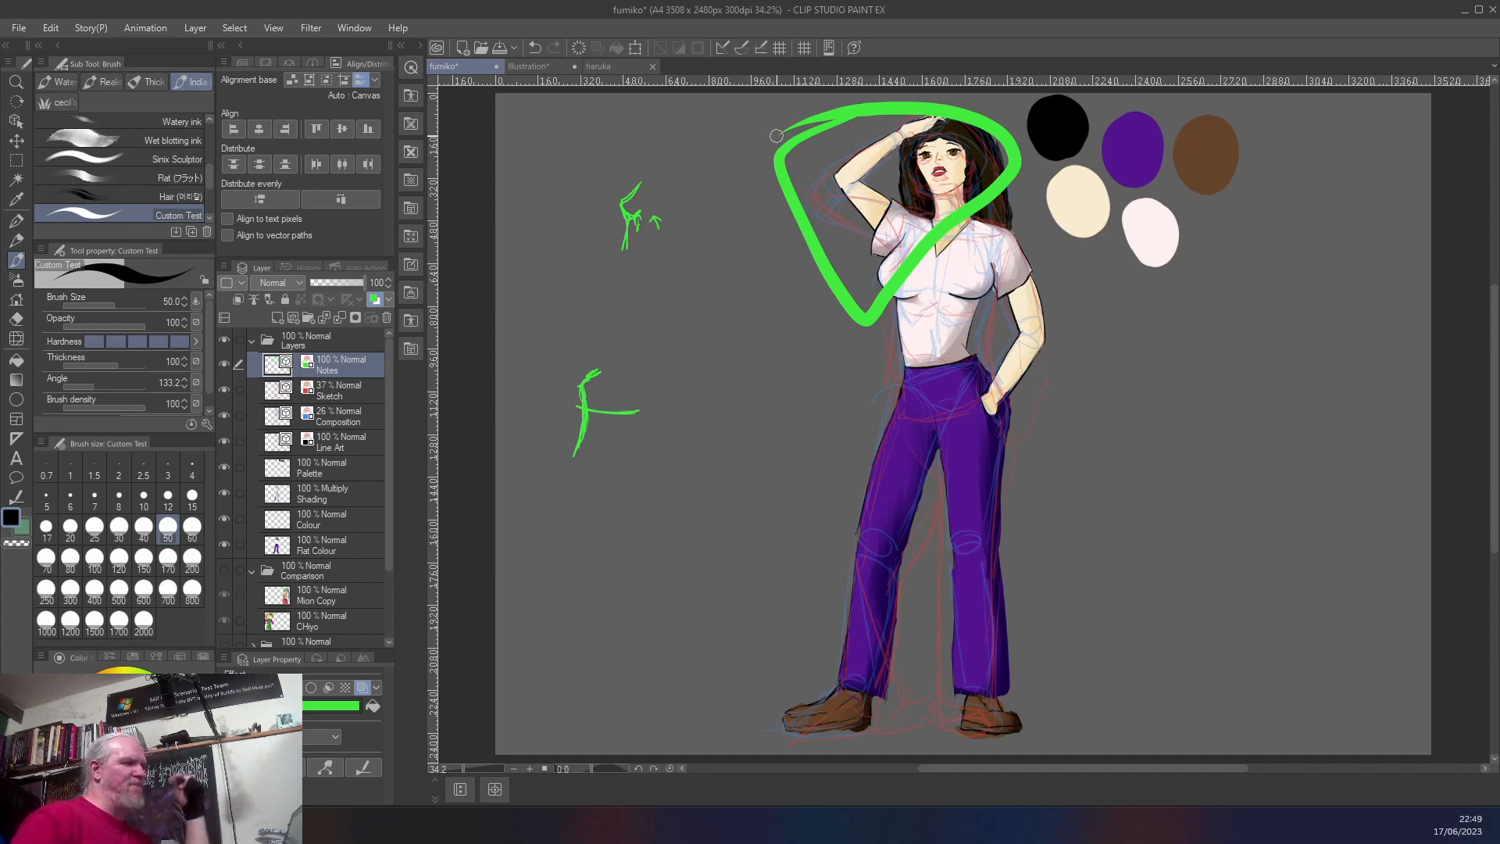
key("ctrl+z")
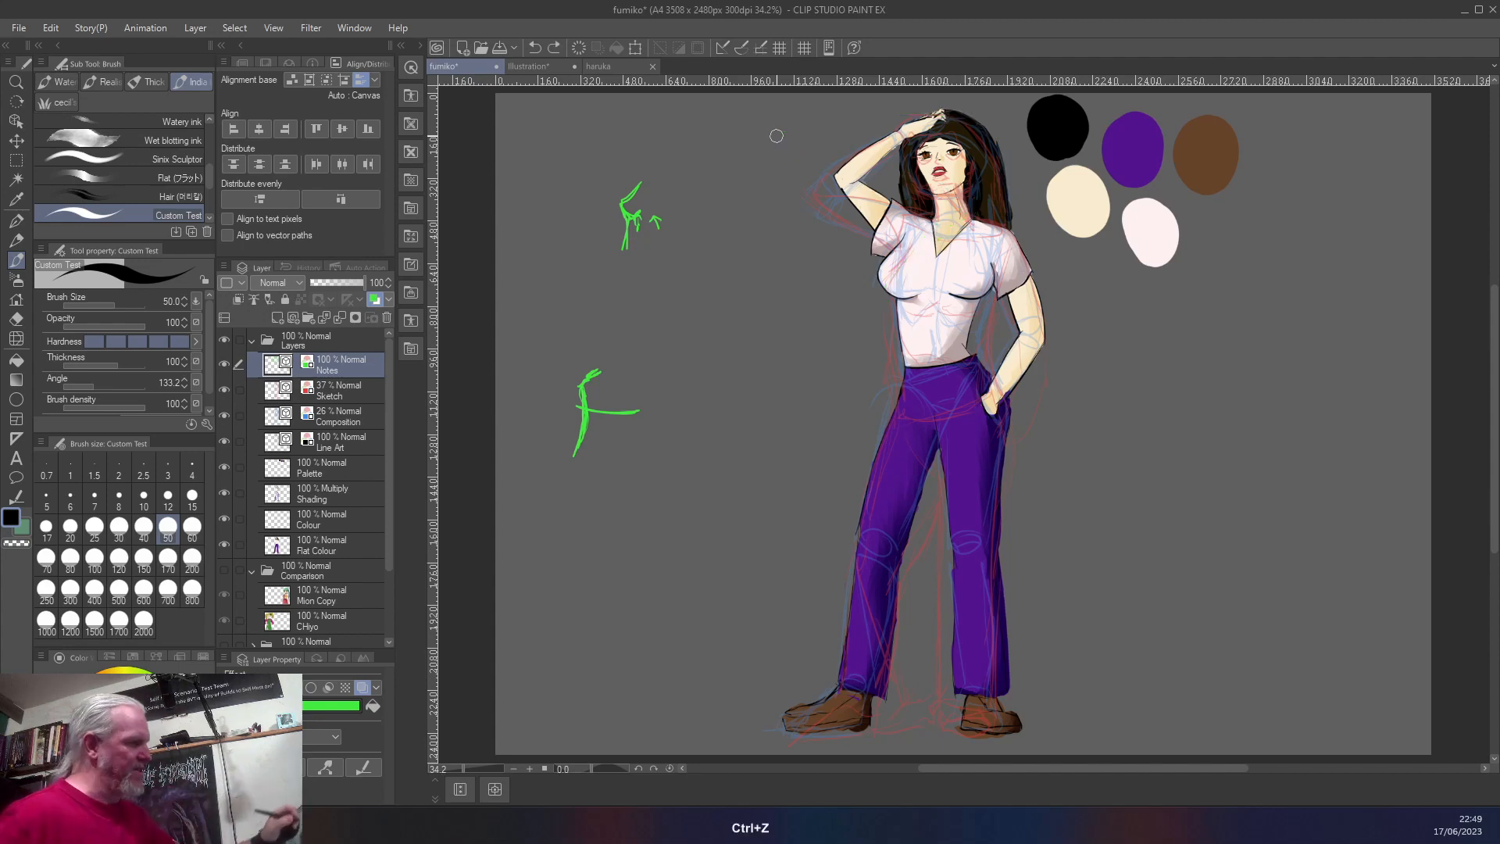
- Reduce the brush size to 8, circle the face and raised arm, and label them "Dorky Face" and "Not Right"
key("bracketleft")
key("bracketleft")
key("bracketleft")
key("bracketleft")
key("bracketleft")
key("bracketleft")
key("bracketleft")
key("bracketleft")
key("bracketleft")
key("bracketleft")
key("bracketleft")
key("bracketright")
key("bracketright")
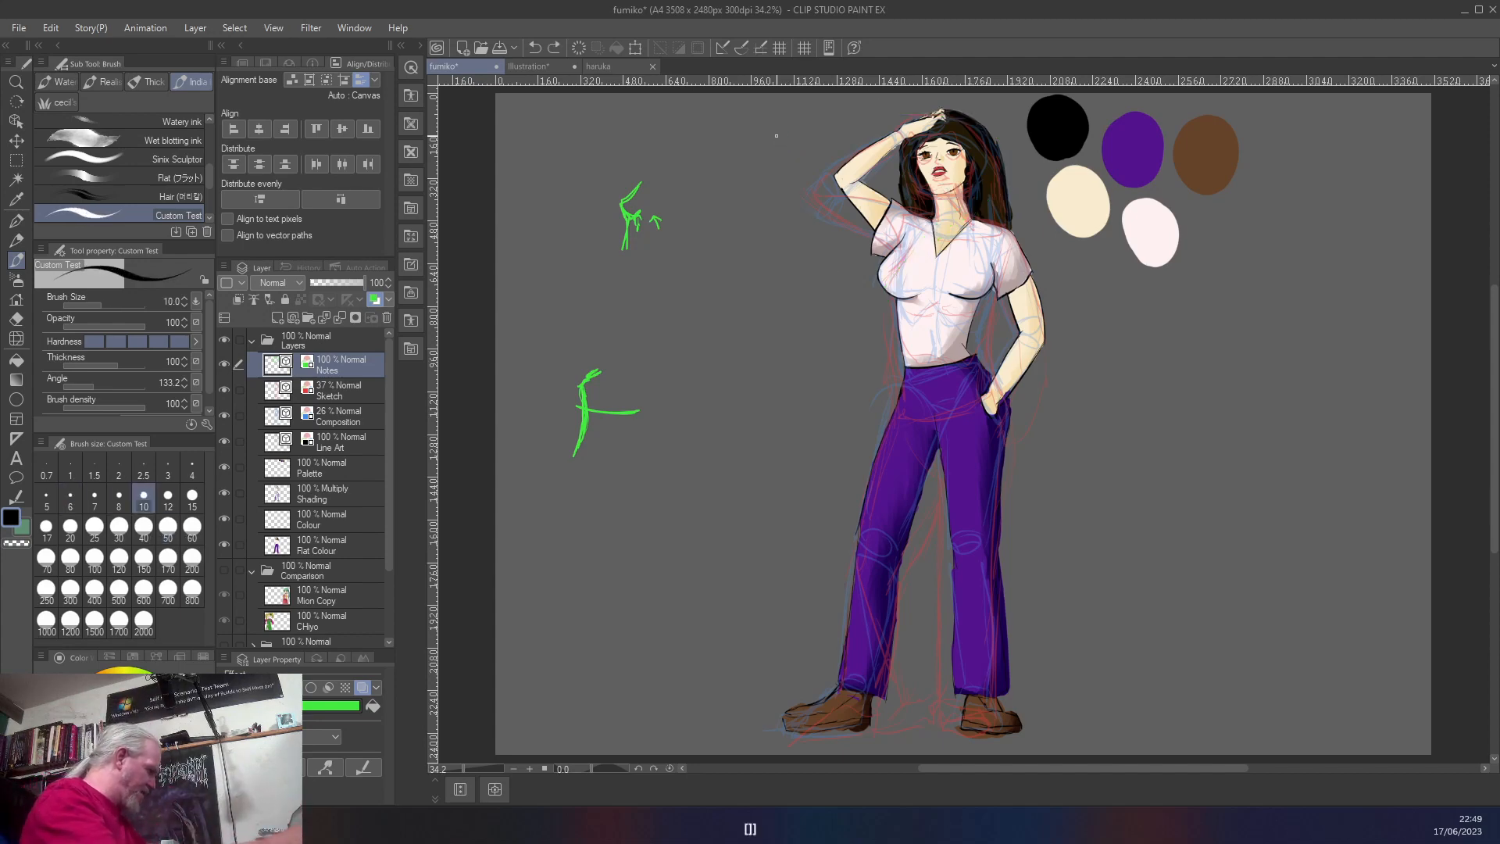
mouse_move(906, 140)
left_mouse_down()
mouse_move(980, 125)
mouse_move(917, 119)
left_mouse_up()
mouse_move(994, 195)
left_mouse_down()
mouse_move(1004, 215)
mouse_move(1030, 209)
mouse_move(1030, 250)
mouse_move(1045, 253)
left_mouse_up()
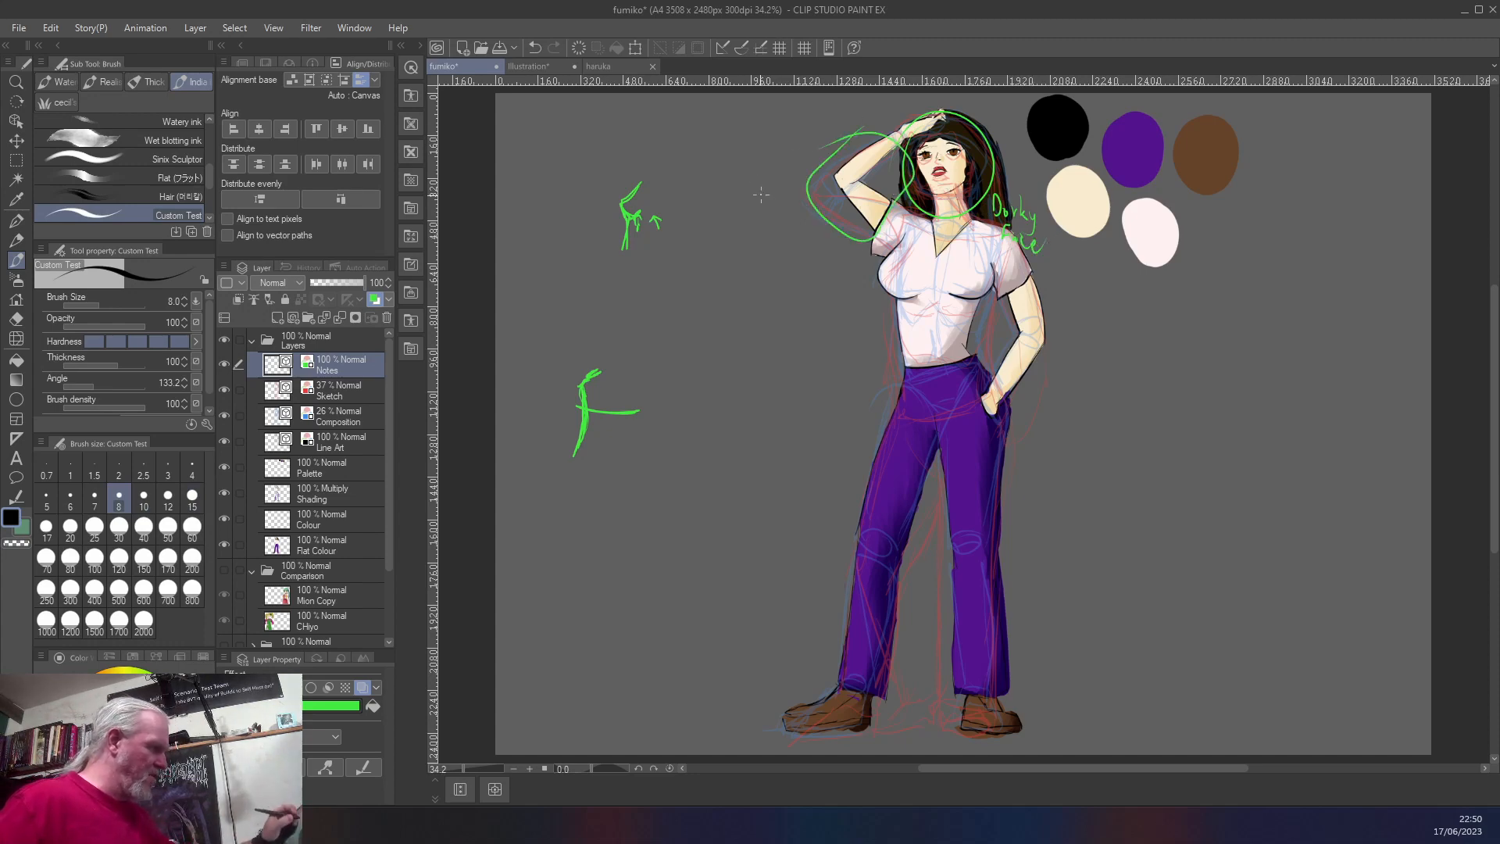
mouse_move(755, 181)
left_mouse_down()
mouse_move(769, 150)
mouse_move(774, 161)
mouse_move(793, 139)
mouse_move(813, 156)
mouse_move(828, 130)
left_mouse_up()
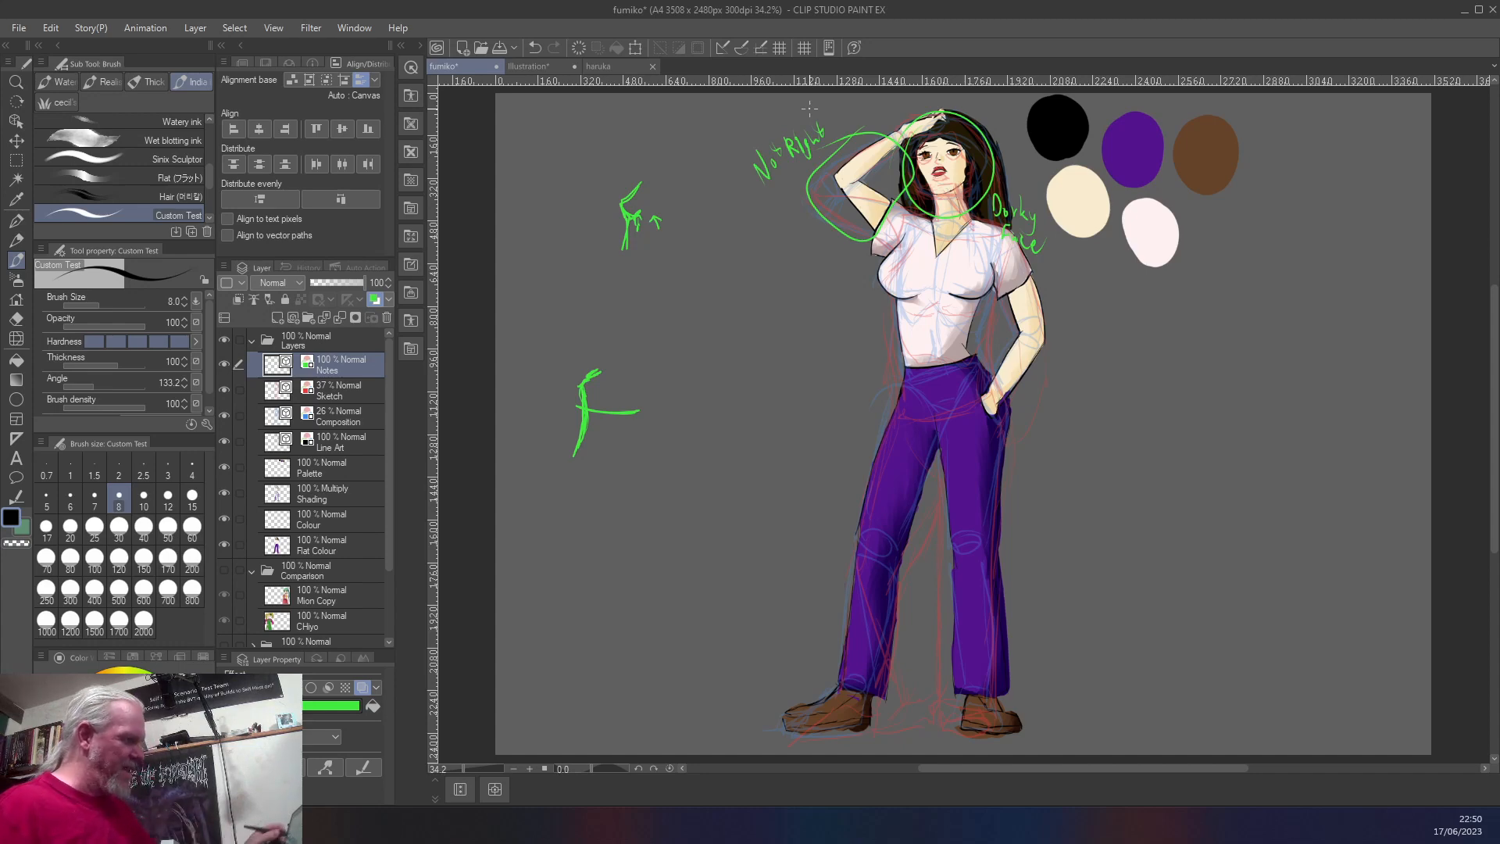
- Circle the chest with the note "Not Right" and mark up the neckline, head and outer leg with freehand lines
mouse_move(875, 246)
left_mouse_down()
mouse_move(888, 343)
mouse_move(869, 267)
mouse_move(820, 268)
mouse_move(830, 292)
mouse_move(834, 279)
mouse_move(809, 334)
mouse_move(825, 309)
mouse_move(831, 332)
mouse_move(836, 299)
left_mouse_up()
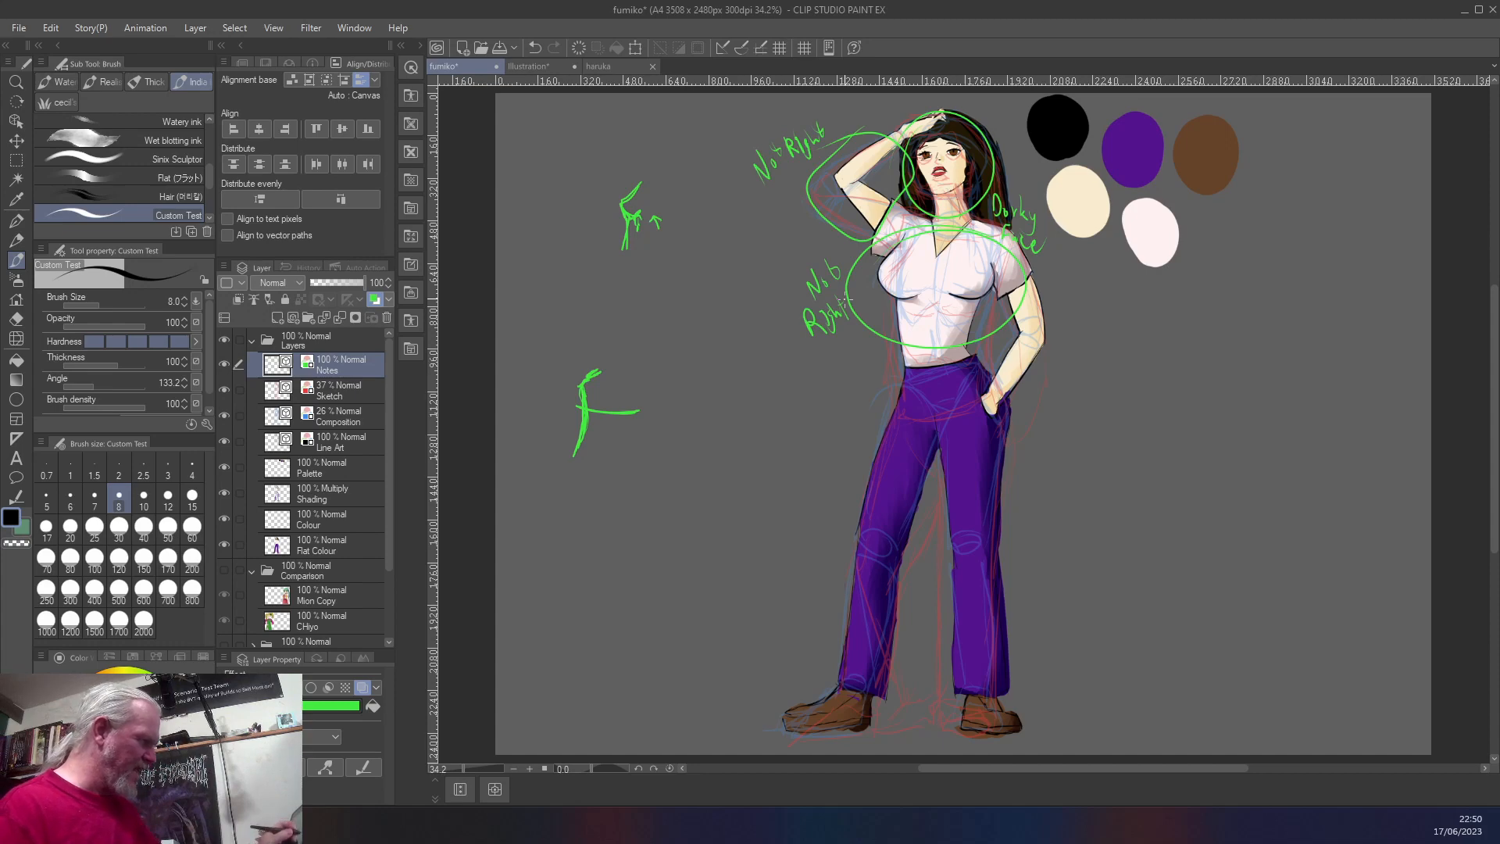
mouse_move(924, 252)
left_mouse_down()
mouse_move(978, 248)
mouse_move(911, 207)
left_mouse_up()
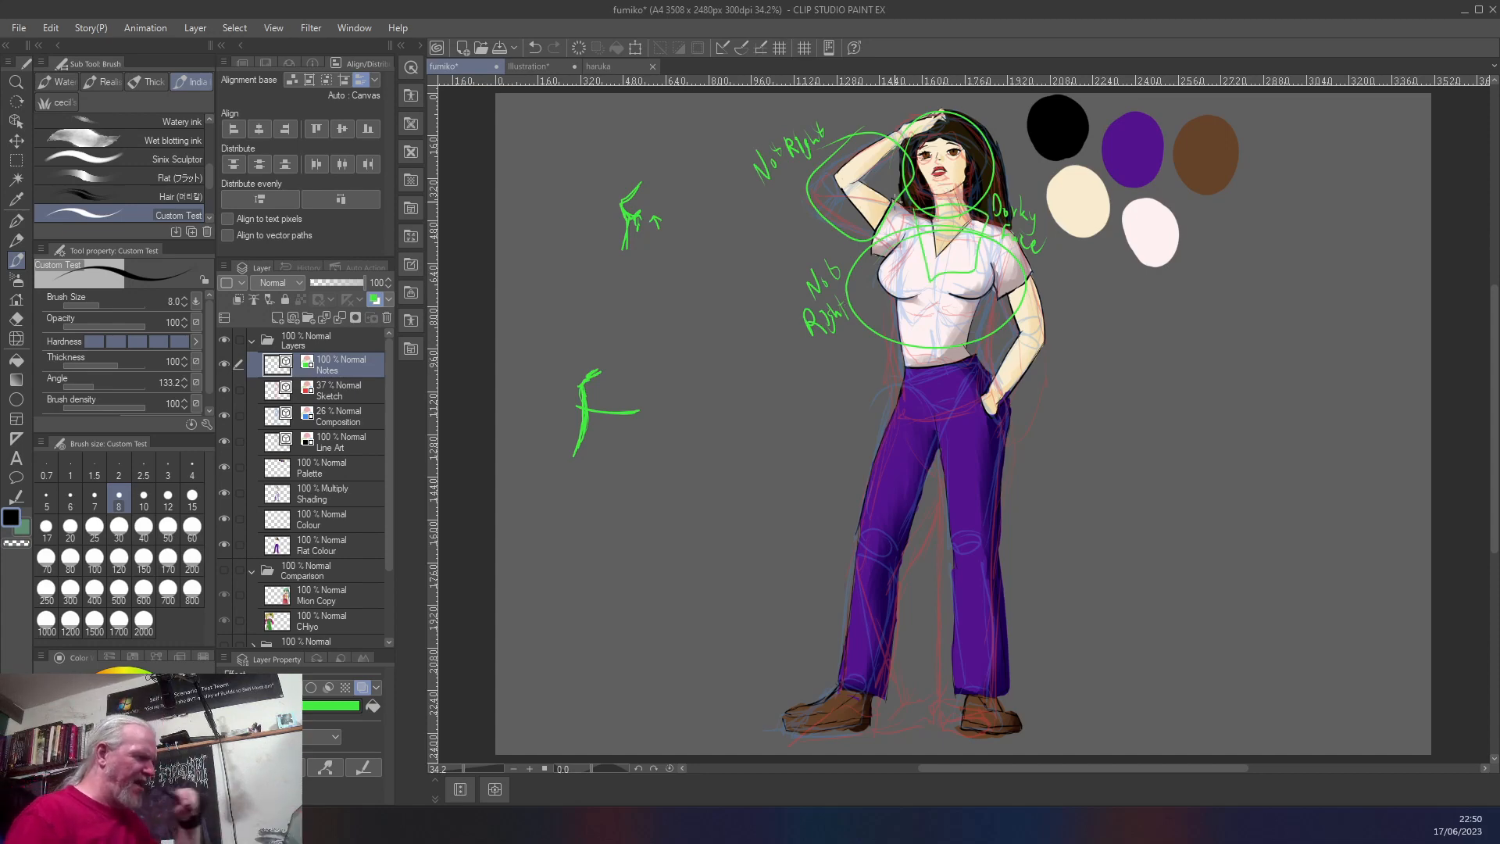
left_click_drag(918, 105, 959, 182)
left_click_drag(1006, 228, 943, 115)
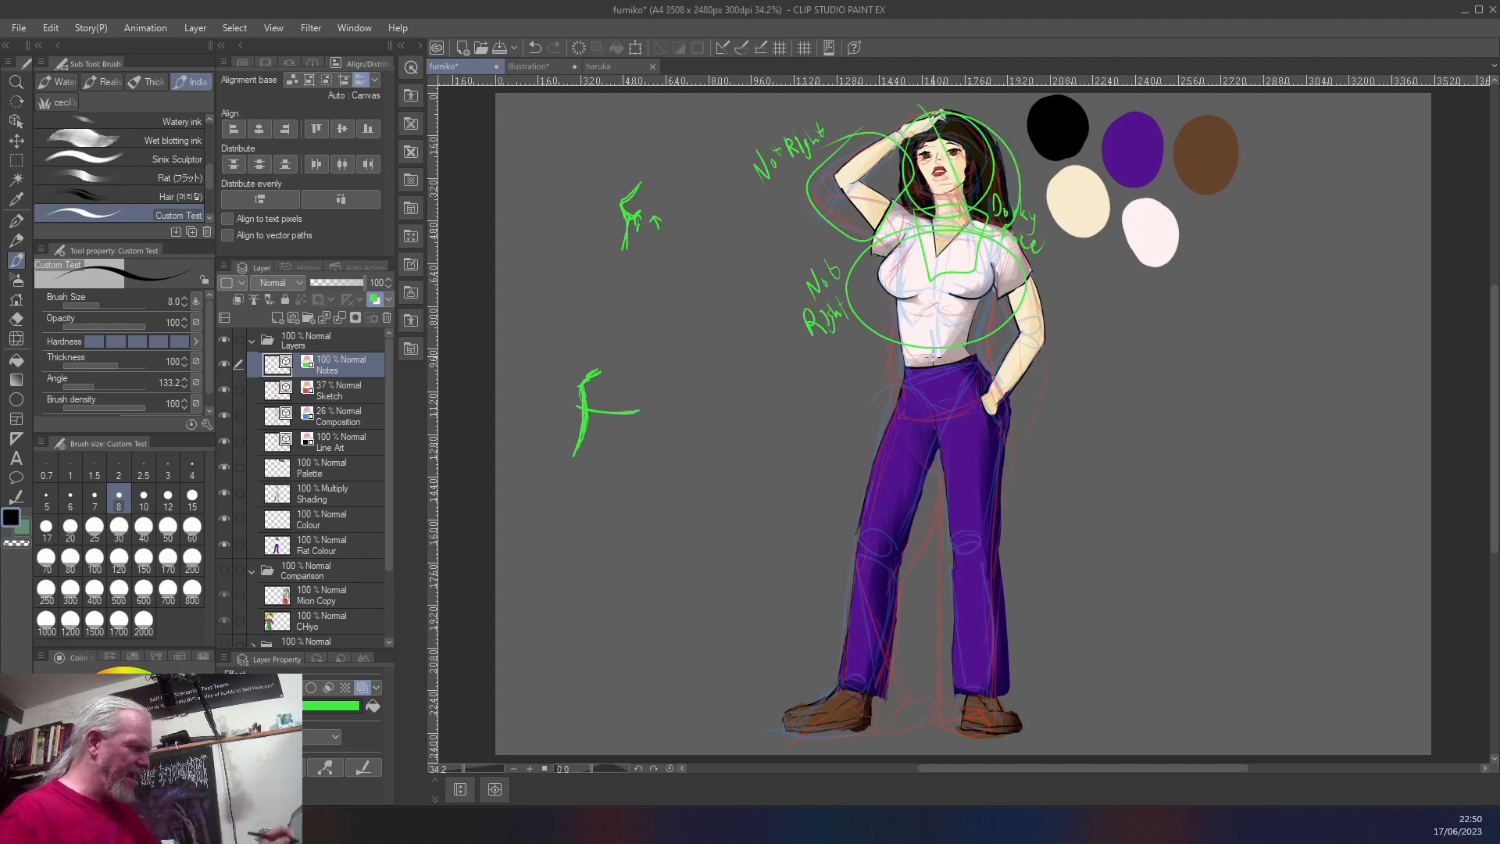
left_click_drag(875, 357, 801, 713)
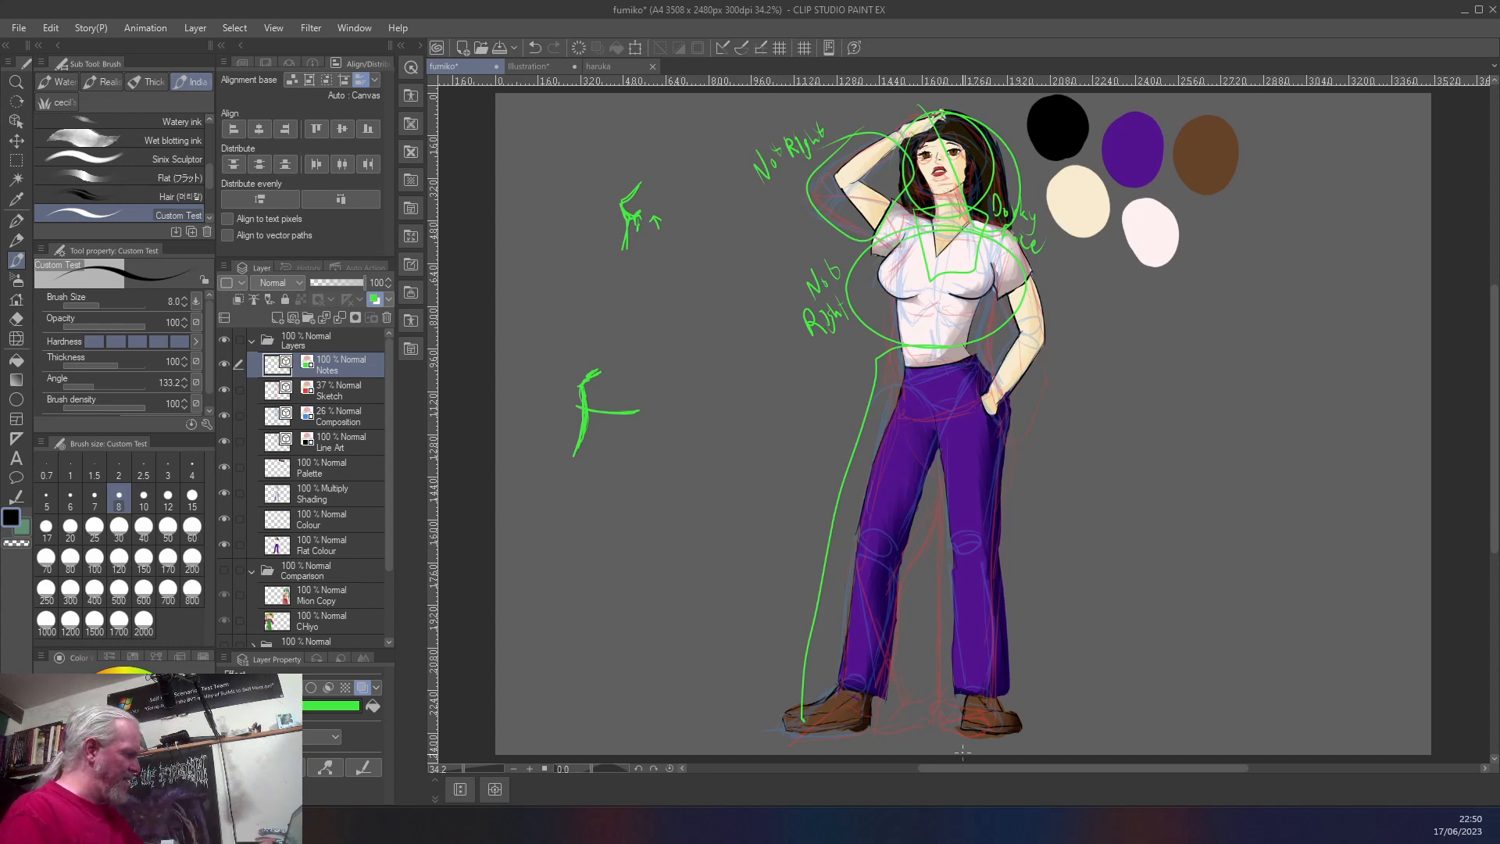
- Hide the Composition, Sketch and Notes layers
left_click(234, 416)
left_click(233, 391)
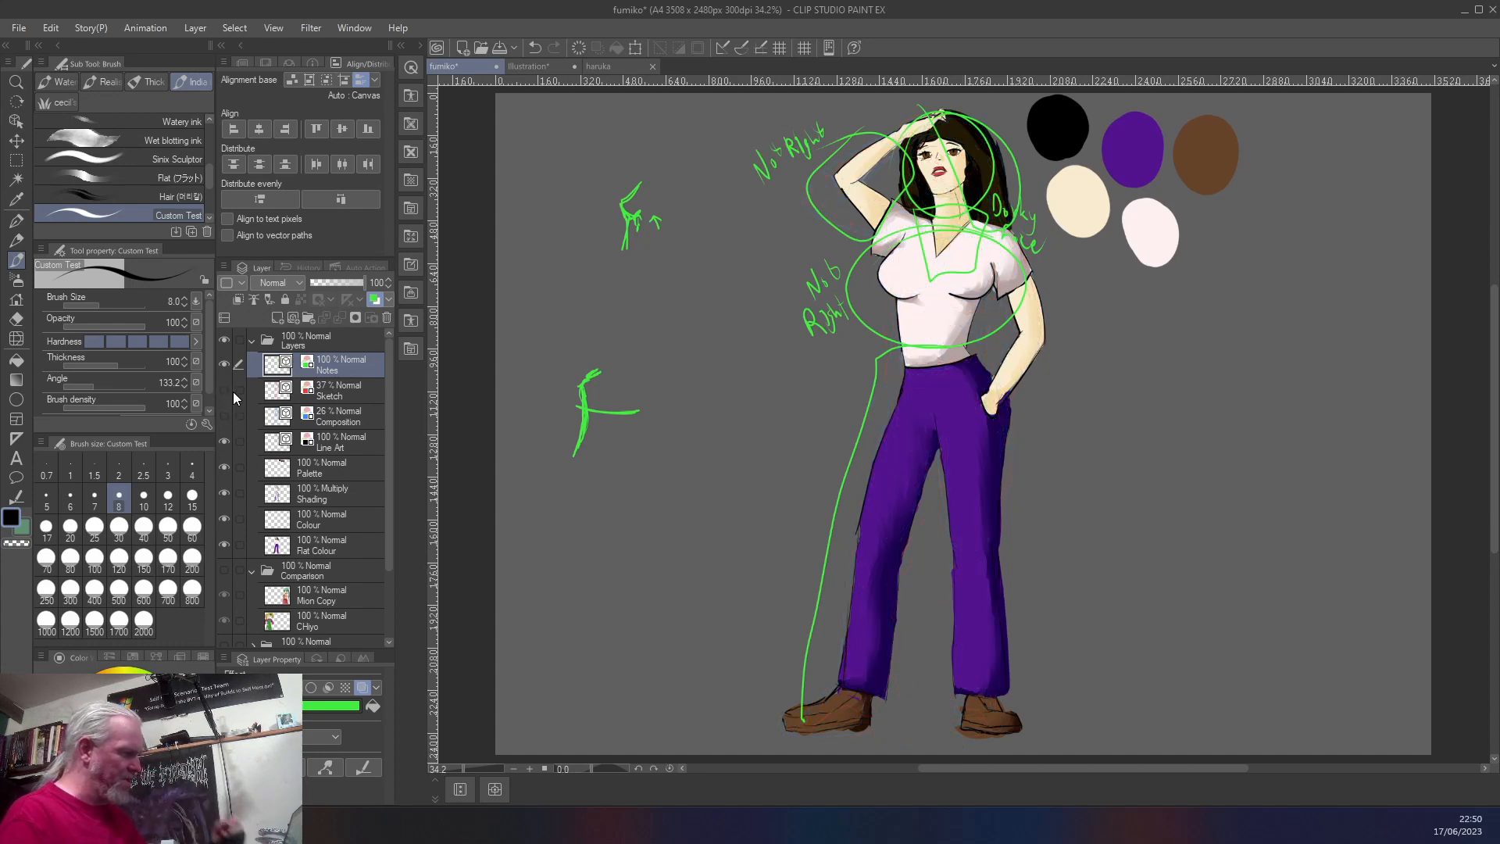
left_click(224, 364)
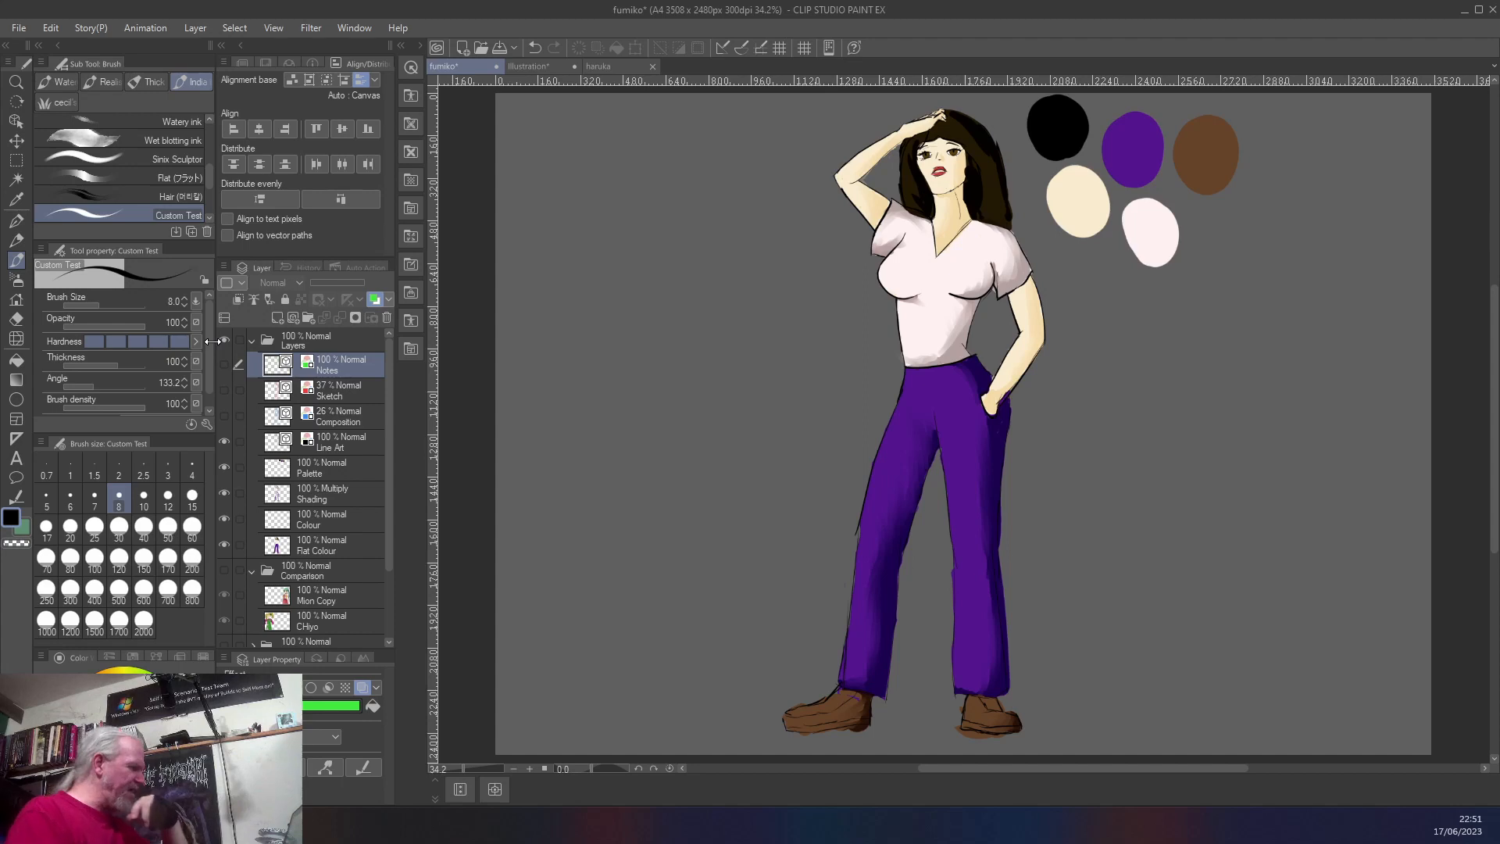
- Show the Comparison folder, circle the character's inner thigh on the Notes layer, and leave that layer hidden
left_click(227, 569)
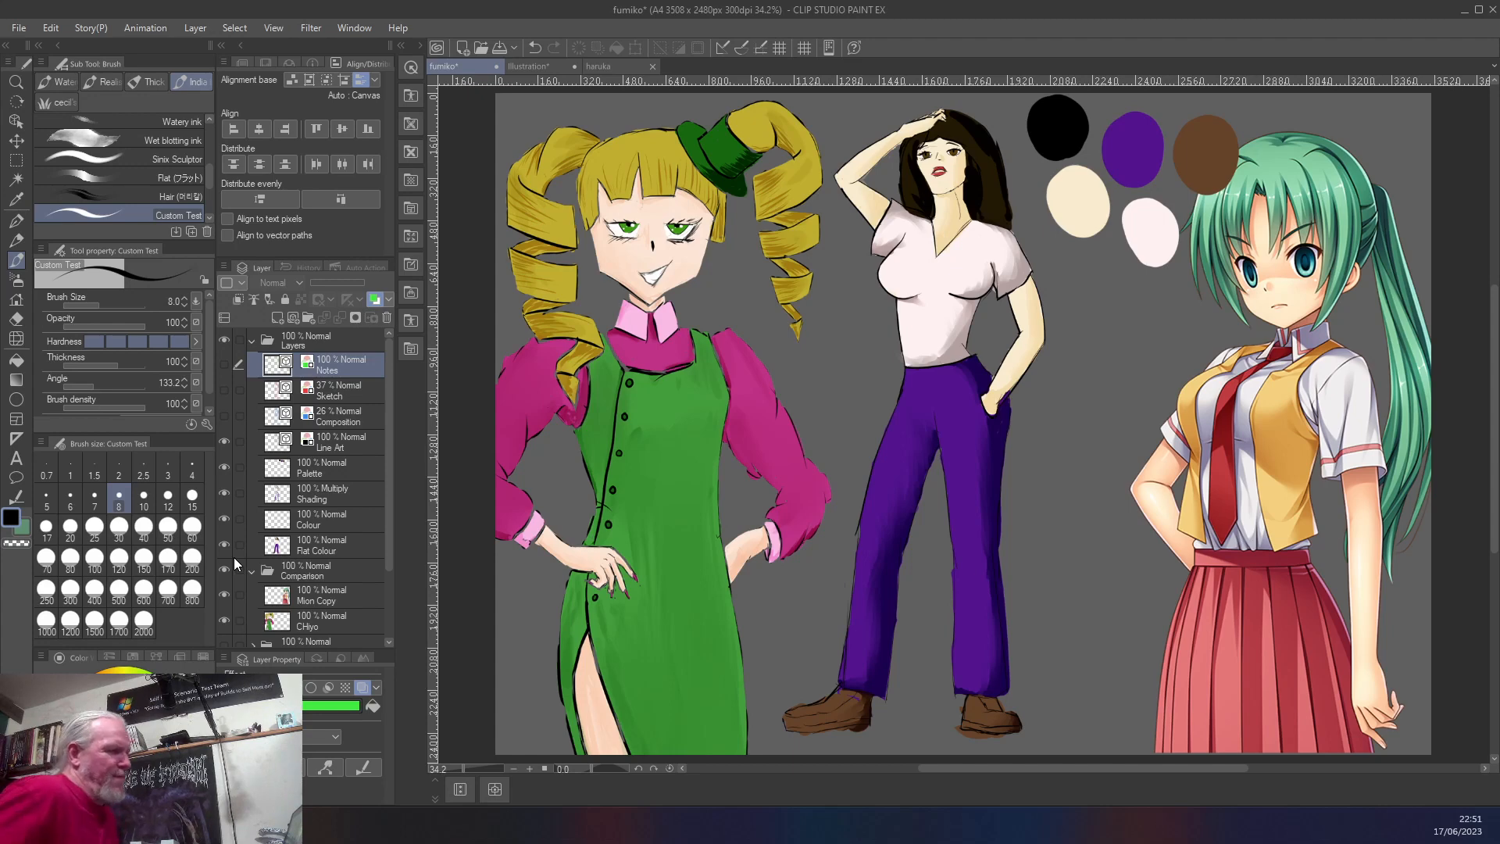
left_click(224, 364)
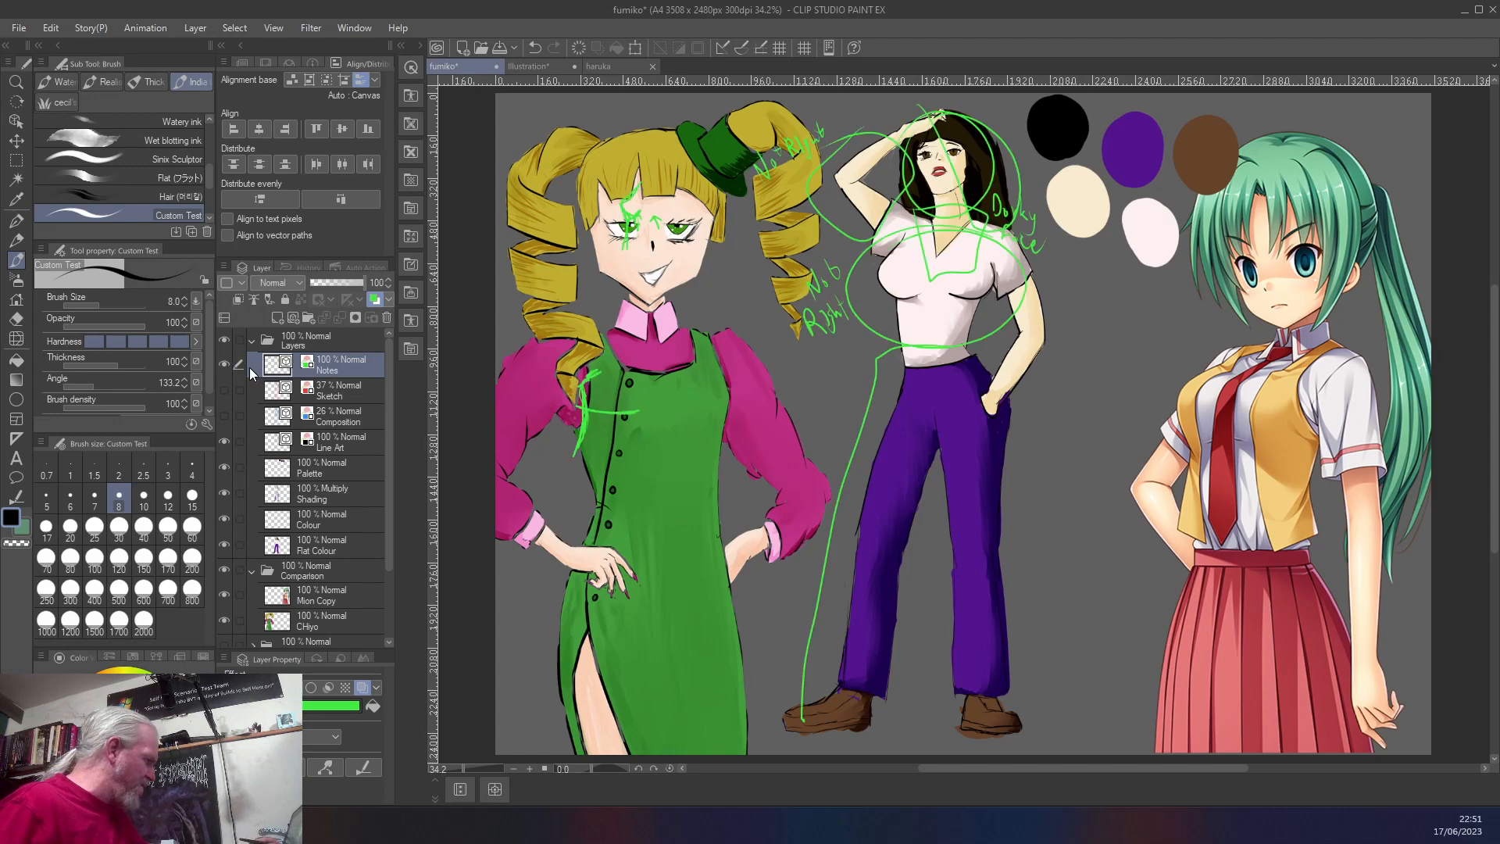
mouse_move(908, 421)
left_mouse_down()
mouse_move(877, 531)
mouse_move(946, 469)
mouse_move(876, 484)
left_mouse_up()
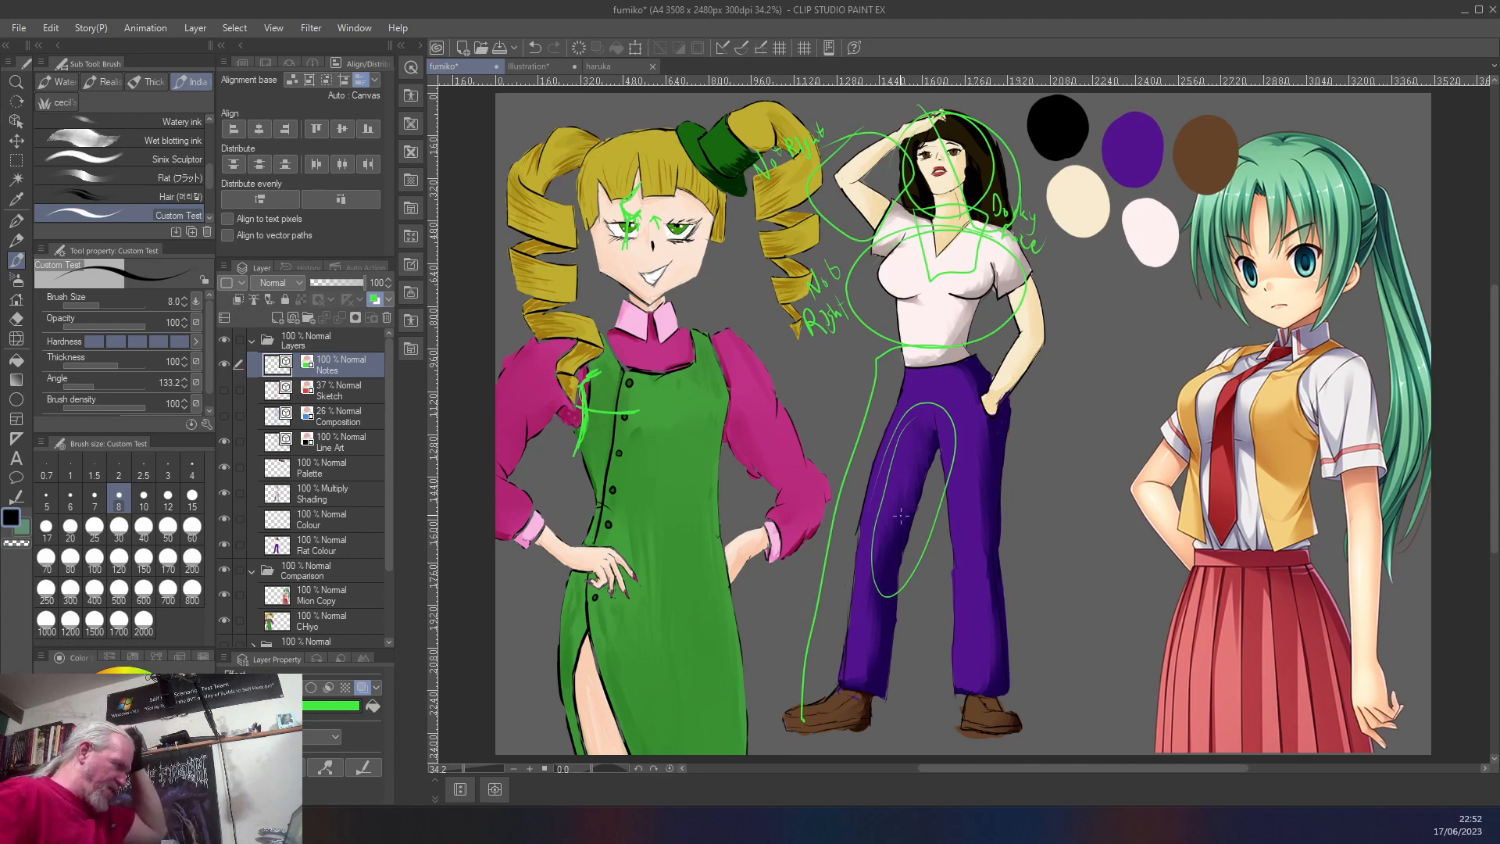
left_click(224, 363)
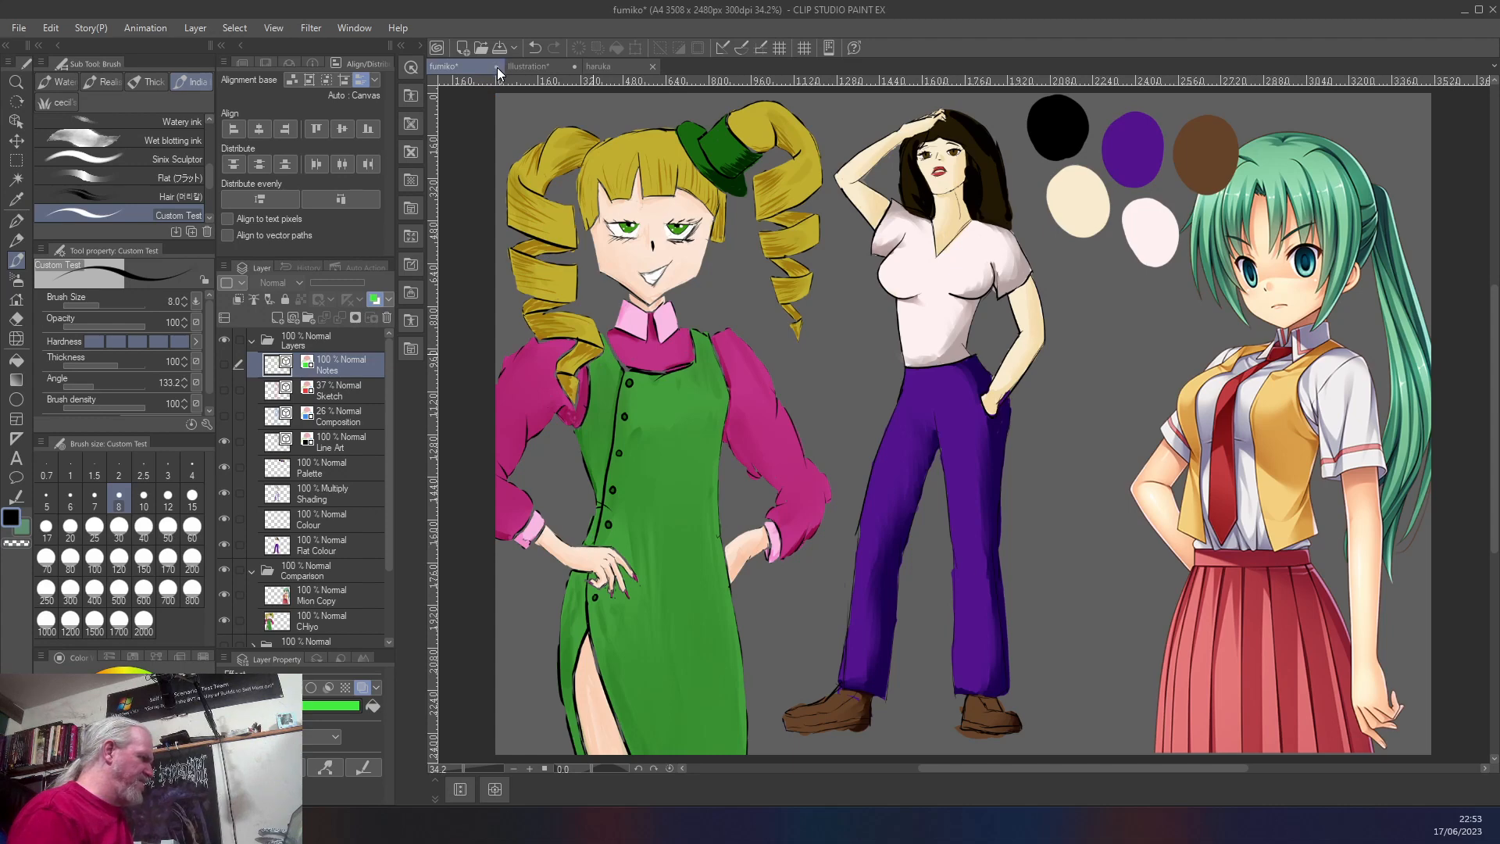
- Save and close the fumiko file, and close the untitled sailor-uniform illustration without saving
key("ctrl+s")
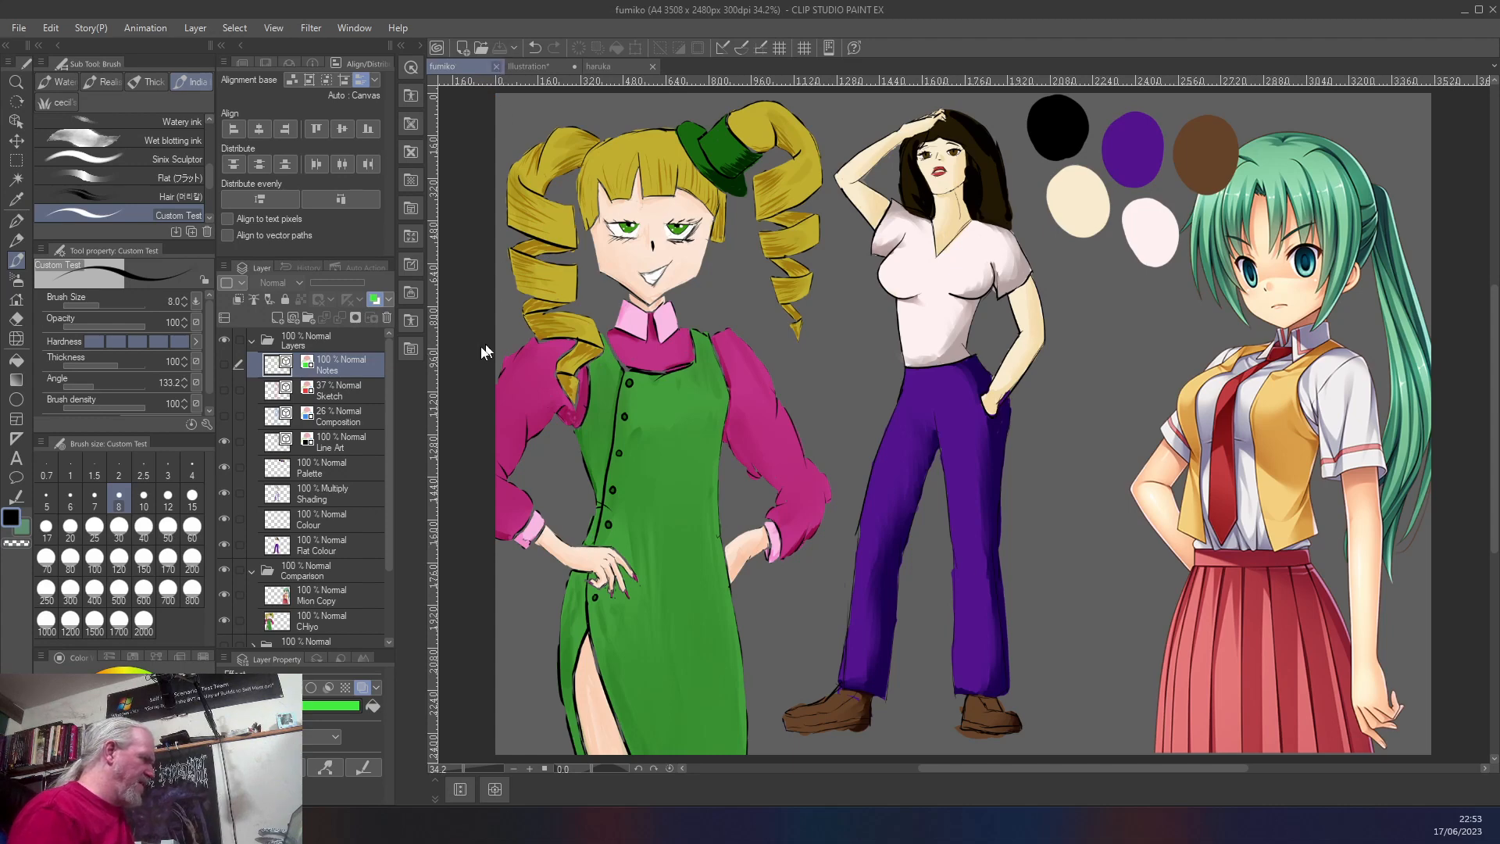
key("ctrl+w")
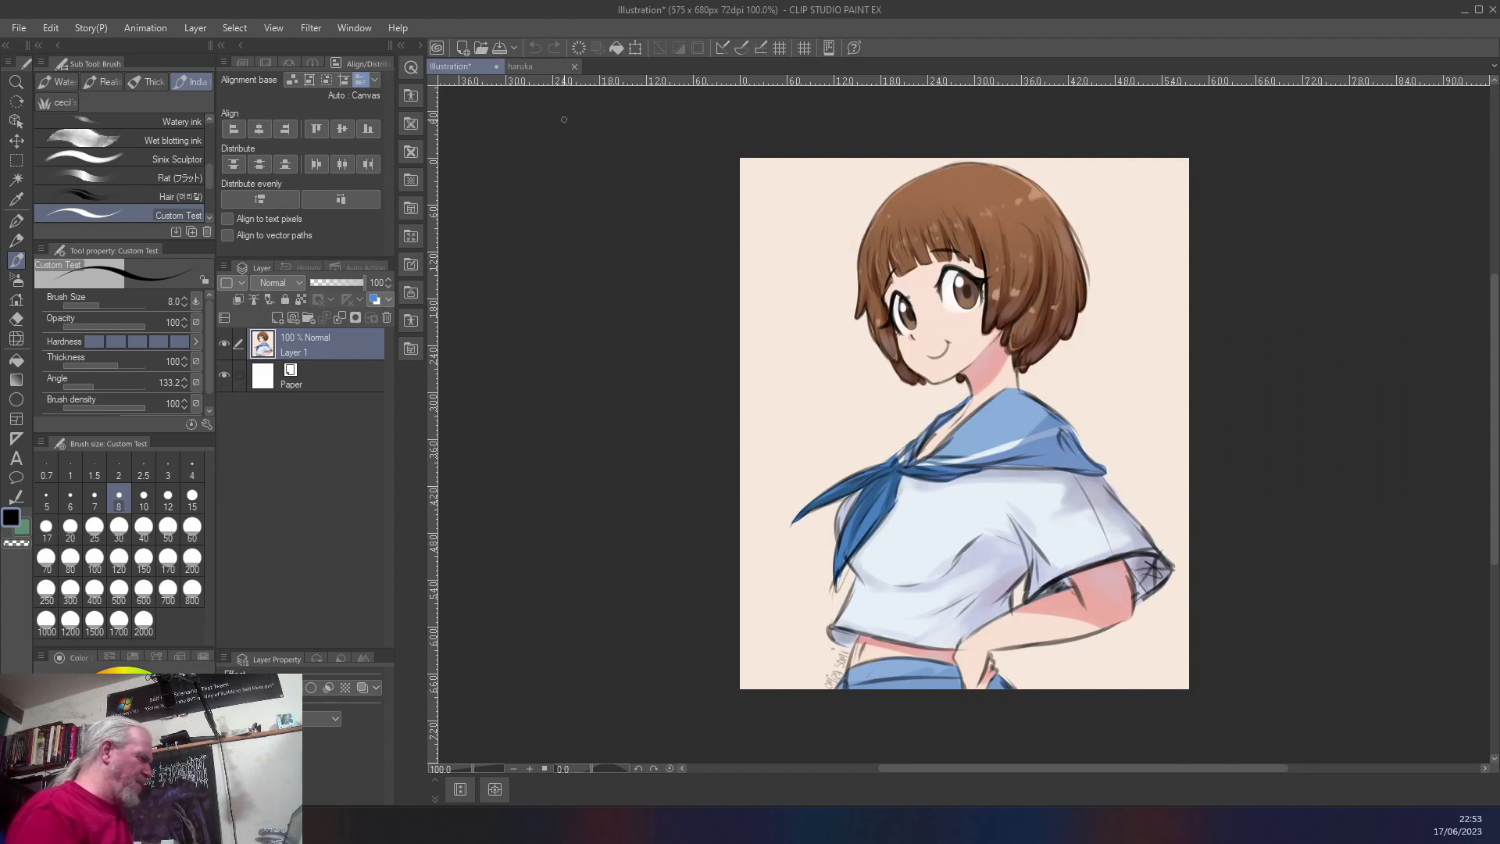
left_click(497, 66)
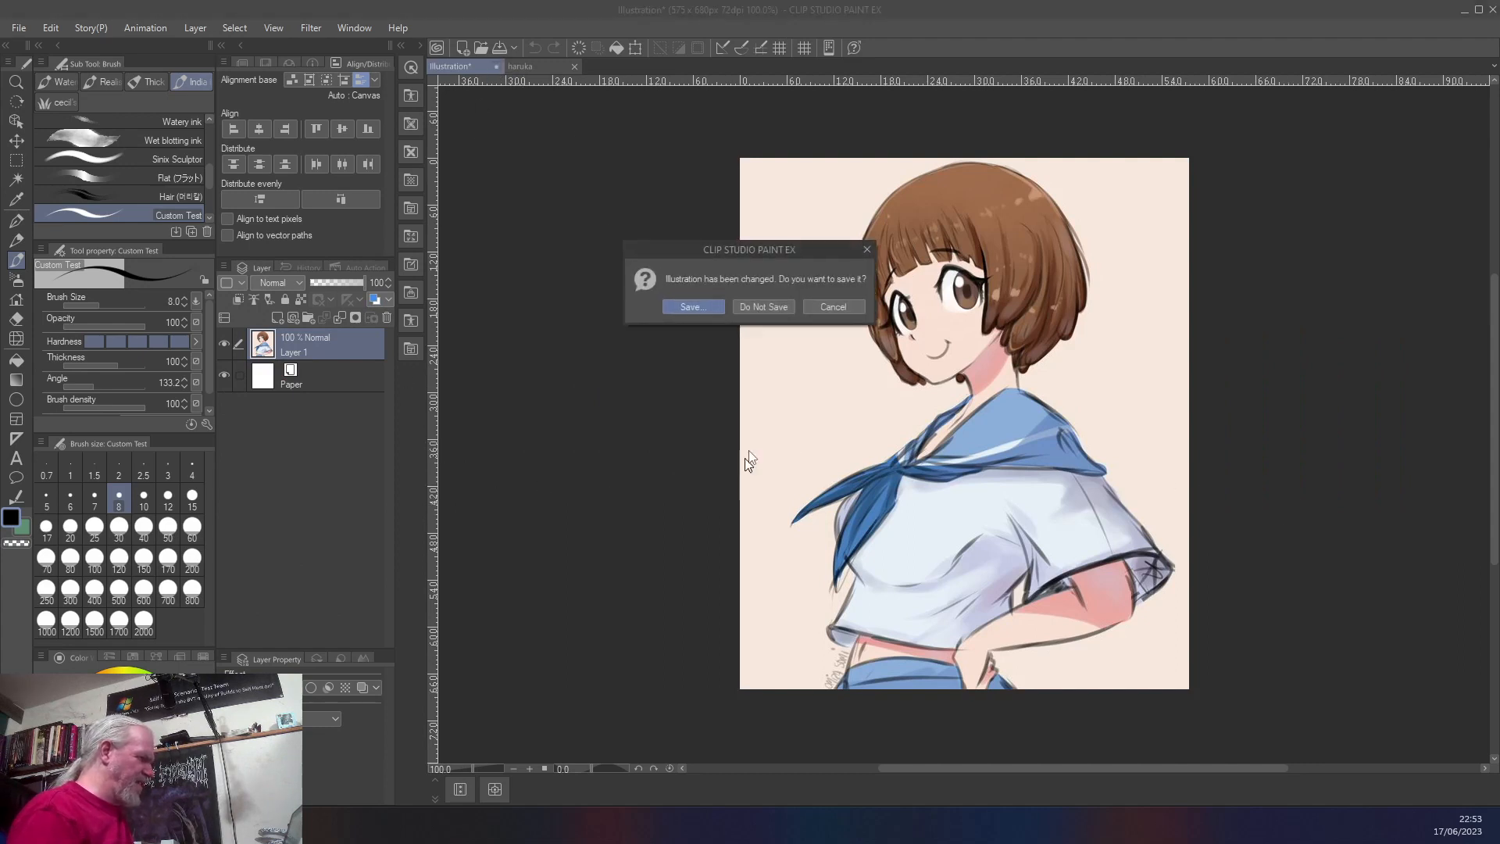
left_click(764, 305)
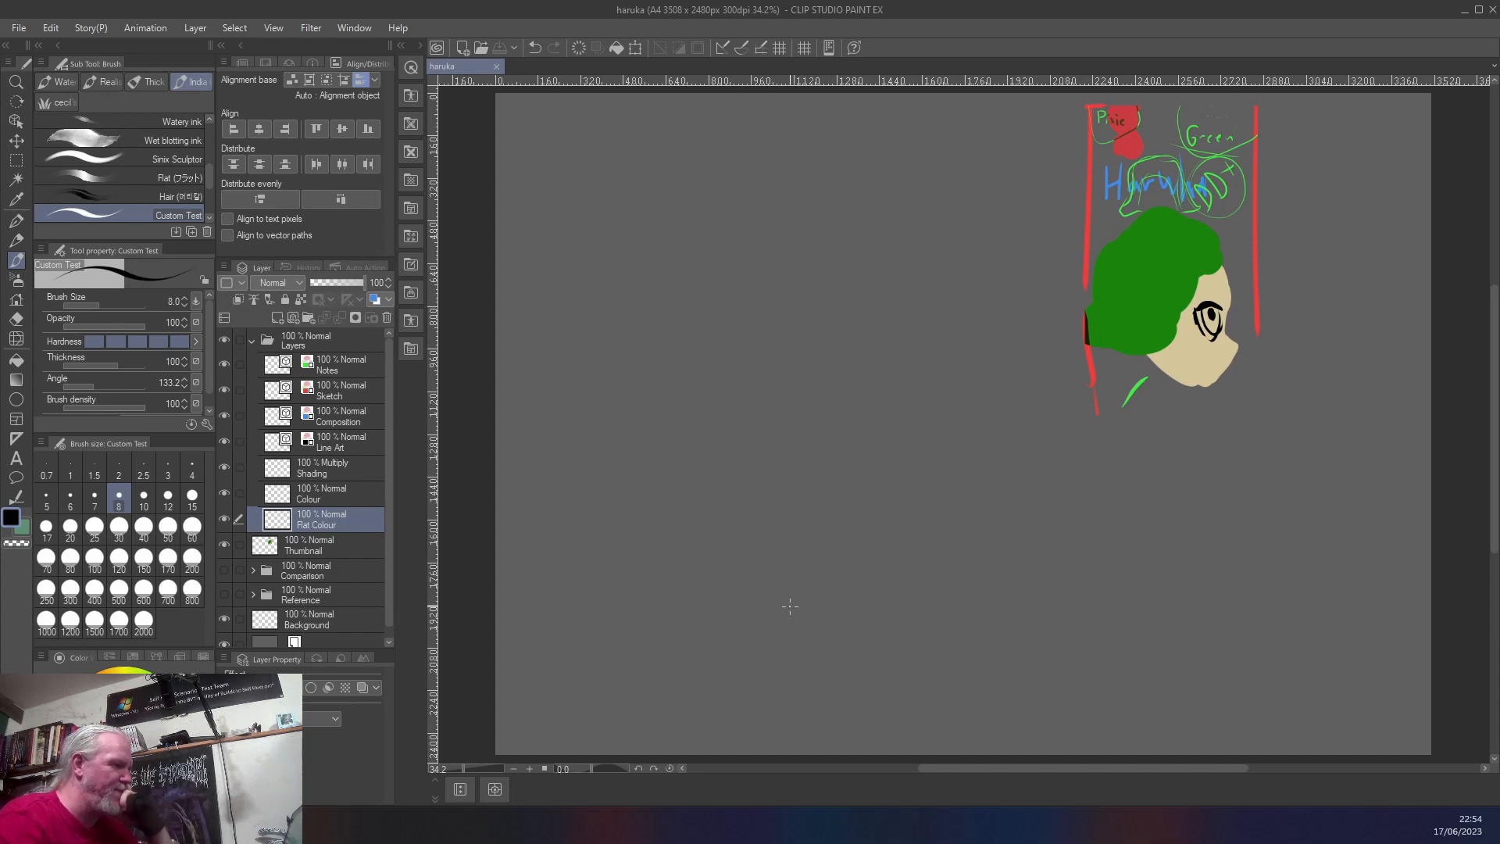
- Check the Comparison folder's images with the Thumbnail layer hidden, restoring both visibilities
left_click(230, 545)
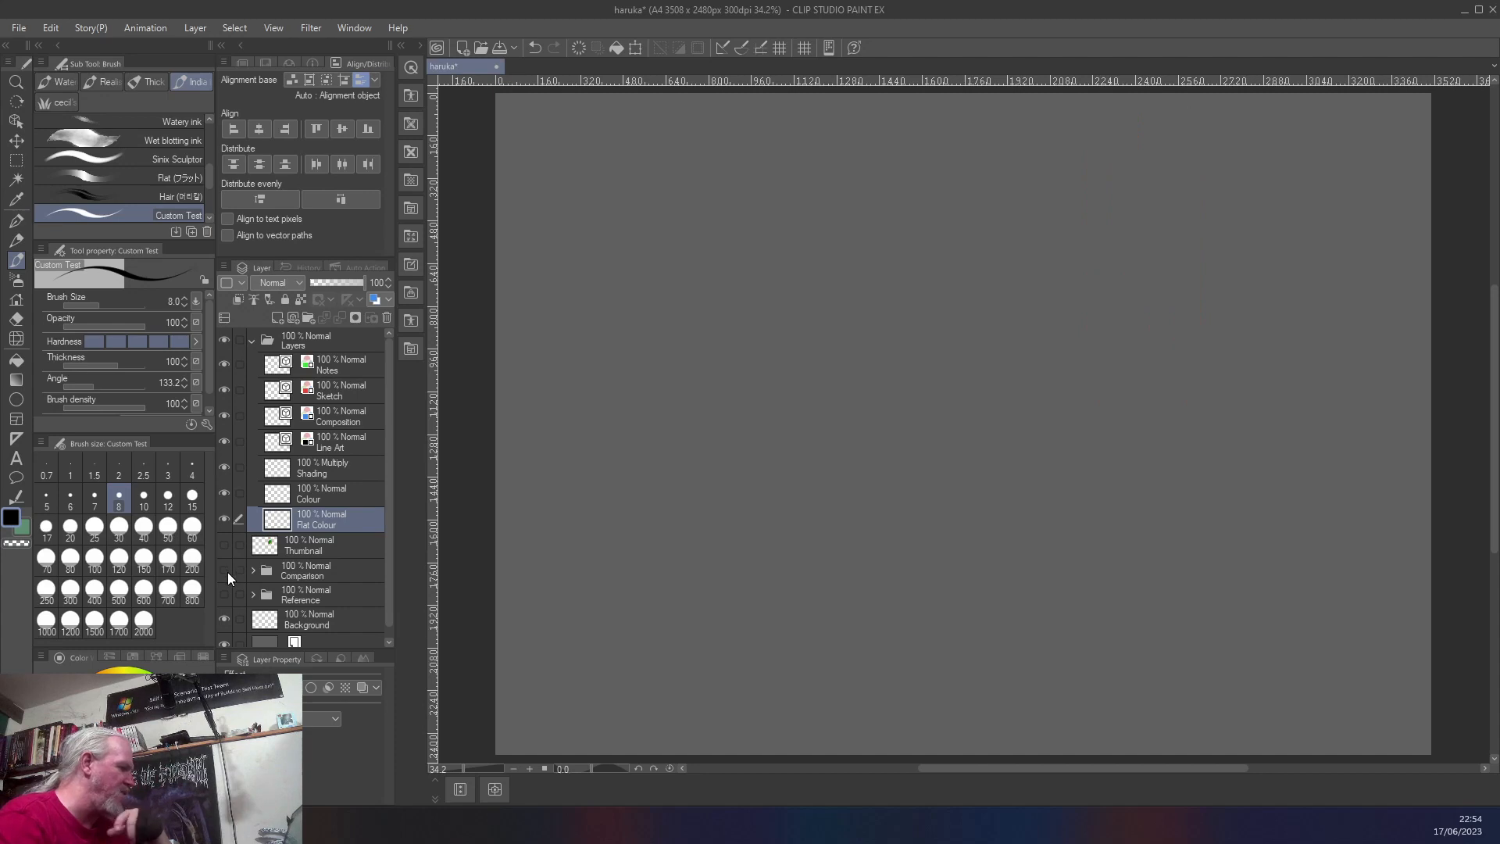
left_click(227, 571)
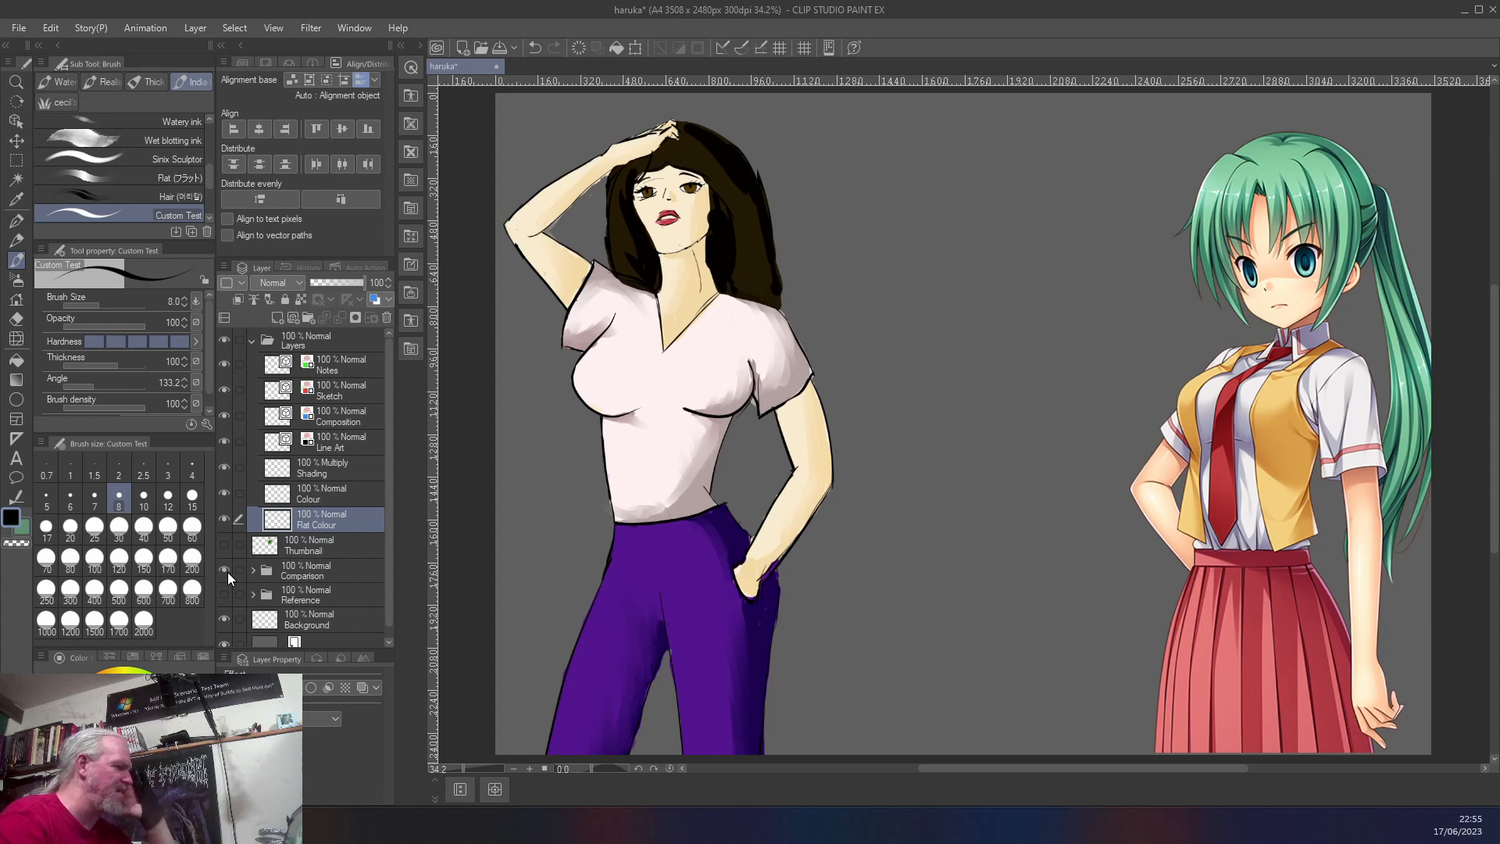
left_click(227, 574)
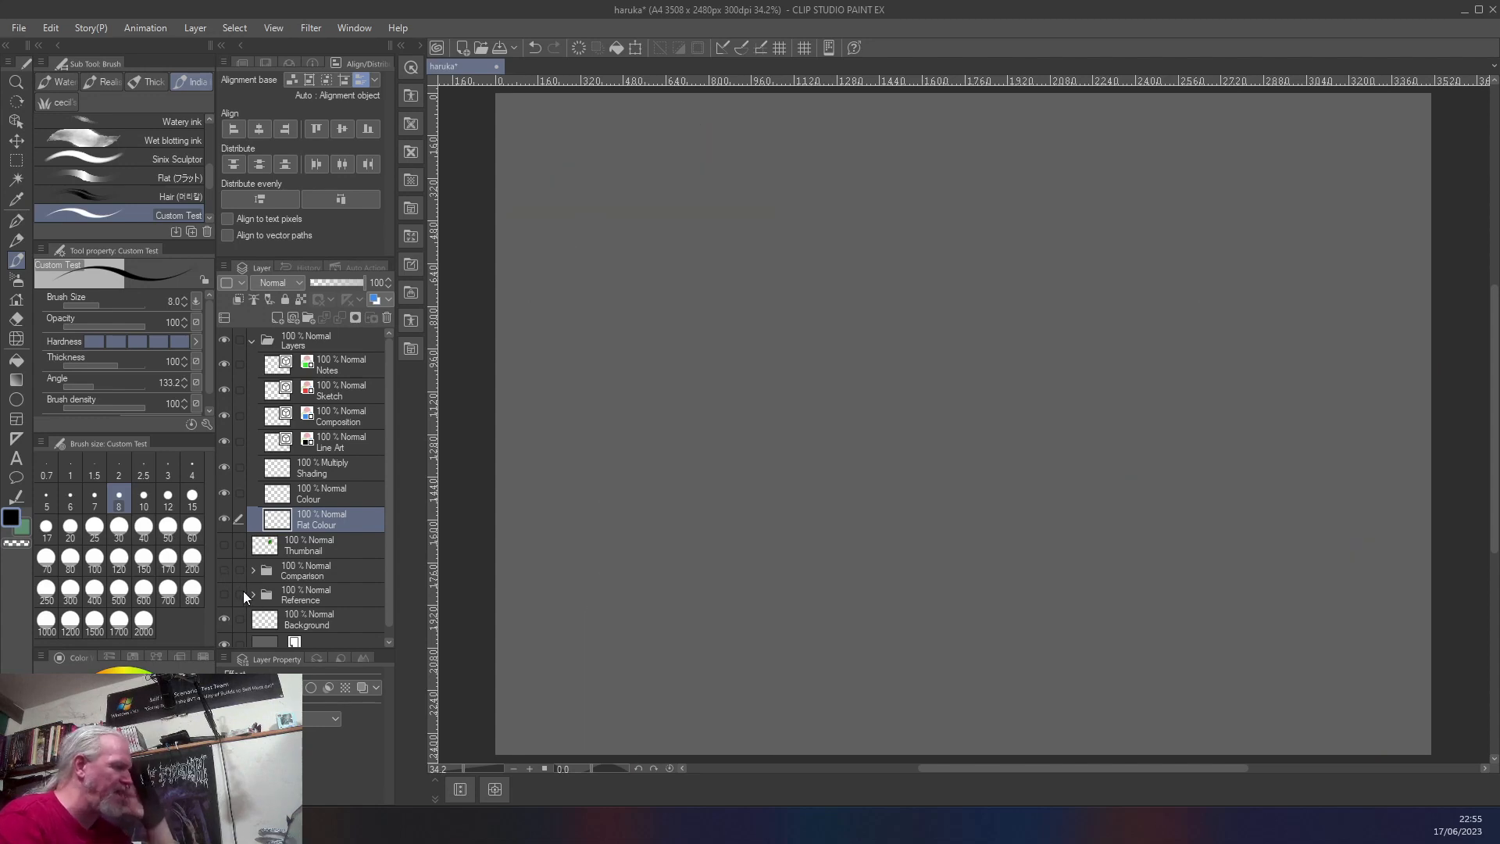
left_click(225, 546)
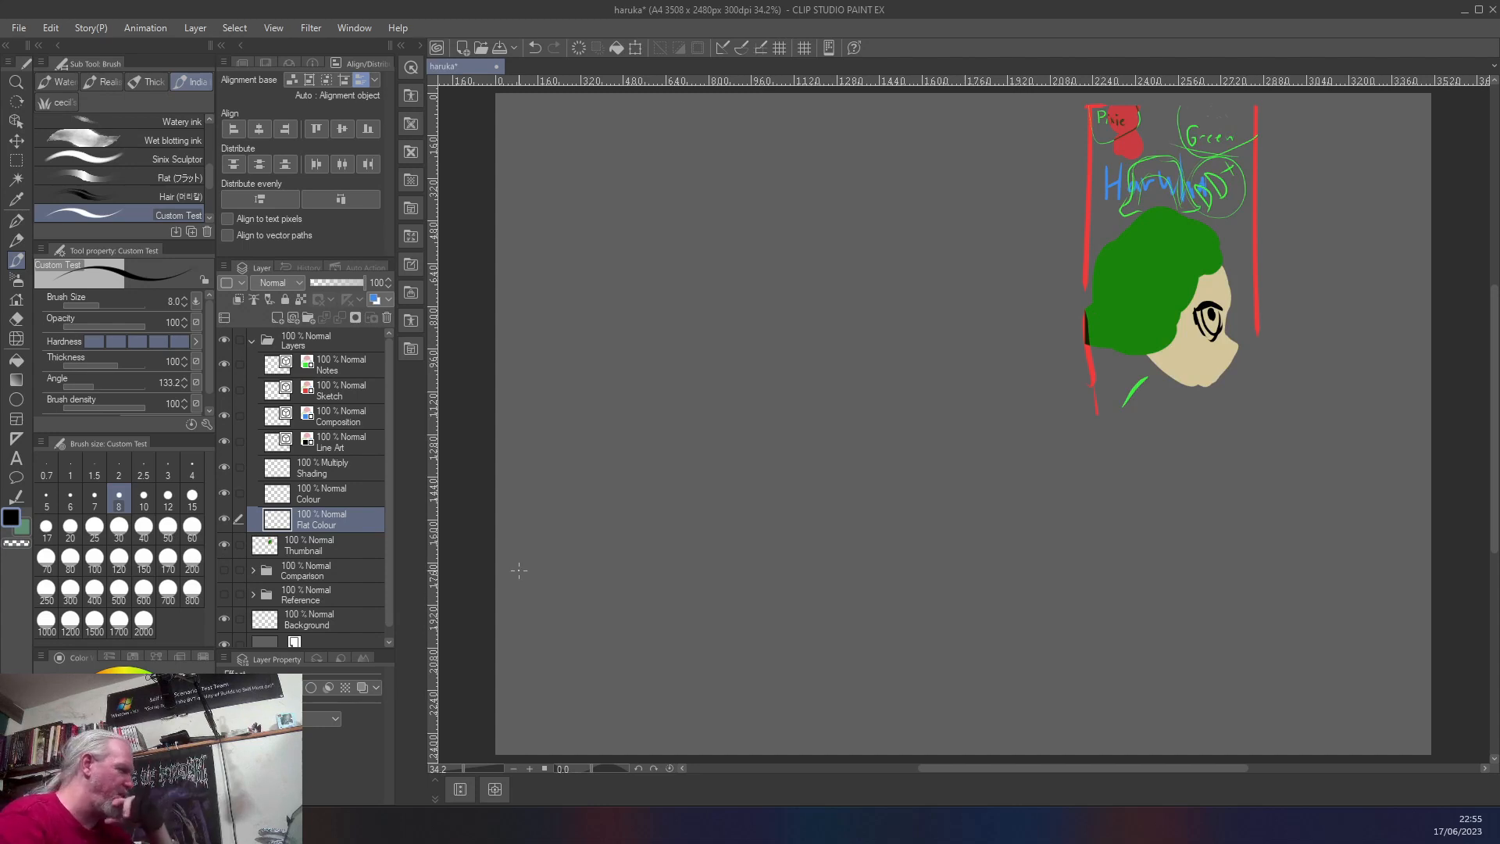
- Expand the Reference folder and make its reference images visible on the canvas
left_click(253, 596)
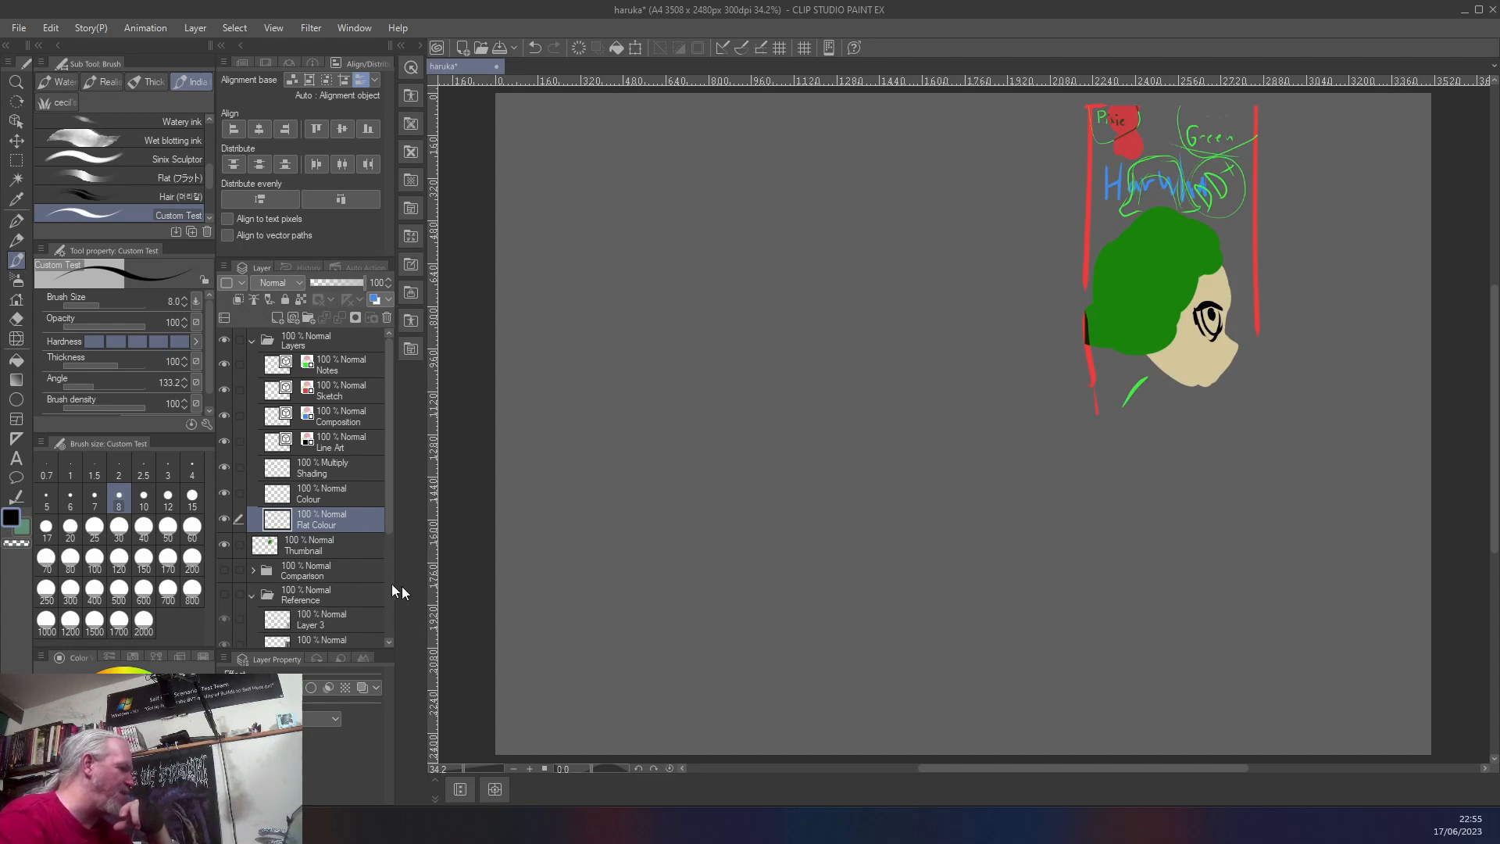
scroll(271, 555, "down", 3)
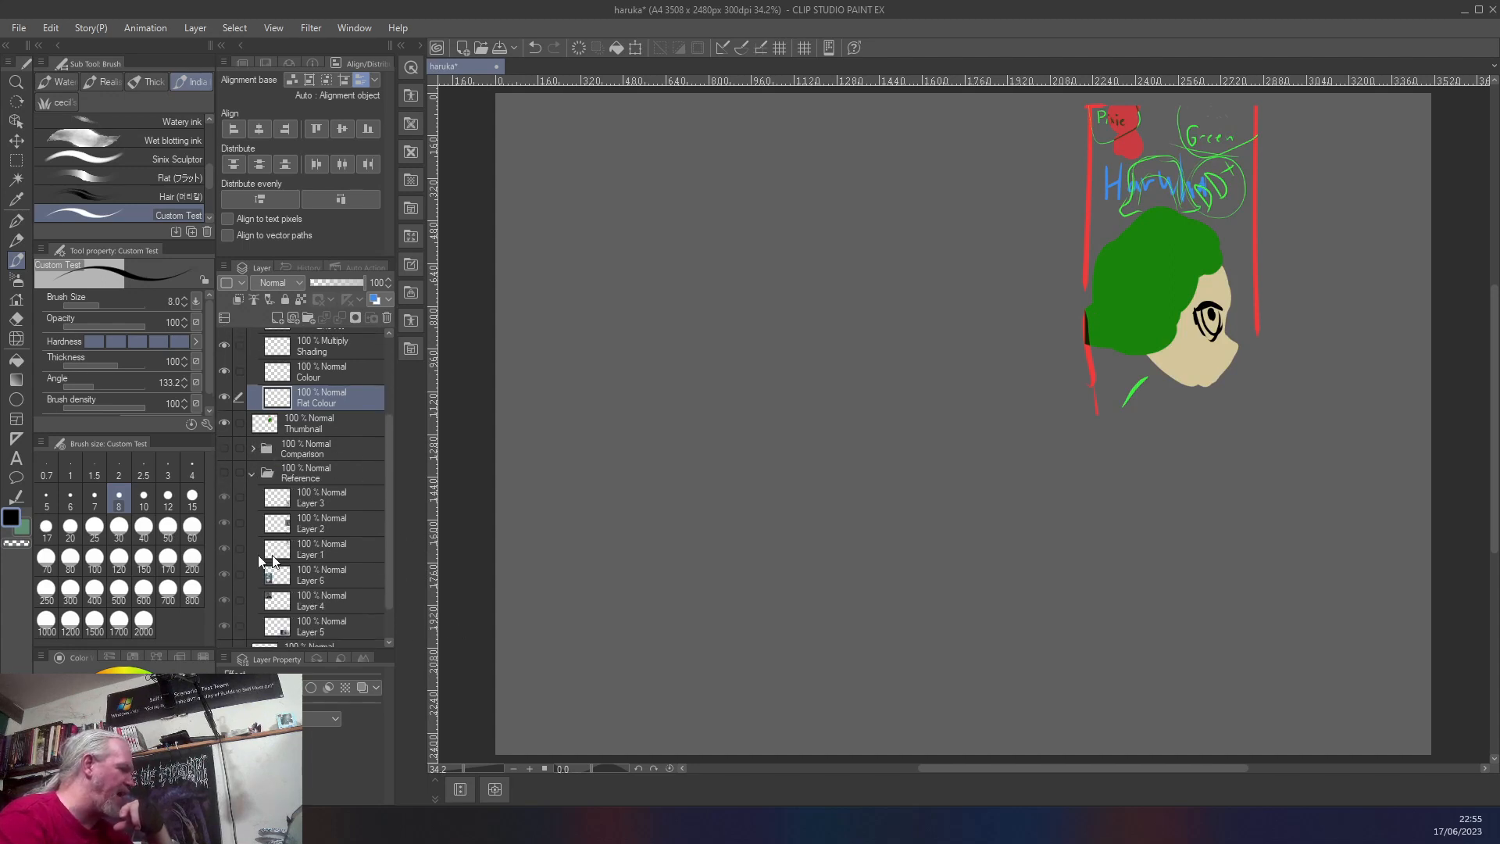
left_click(224, 473)
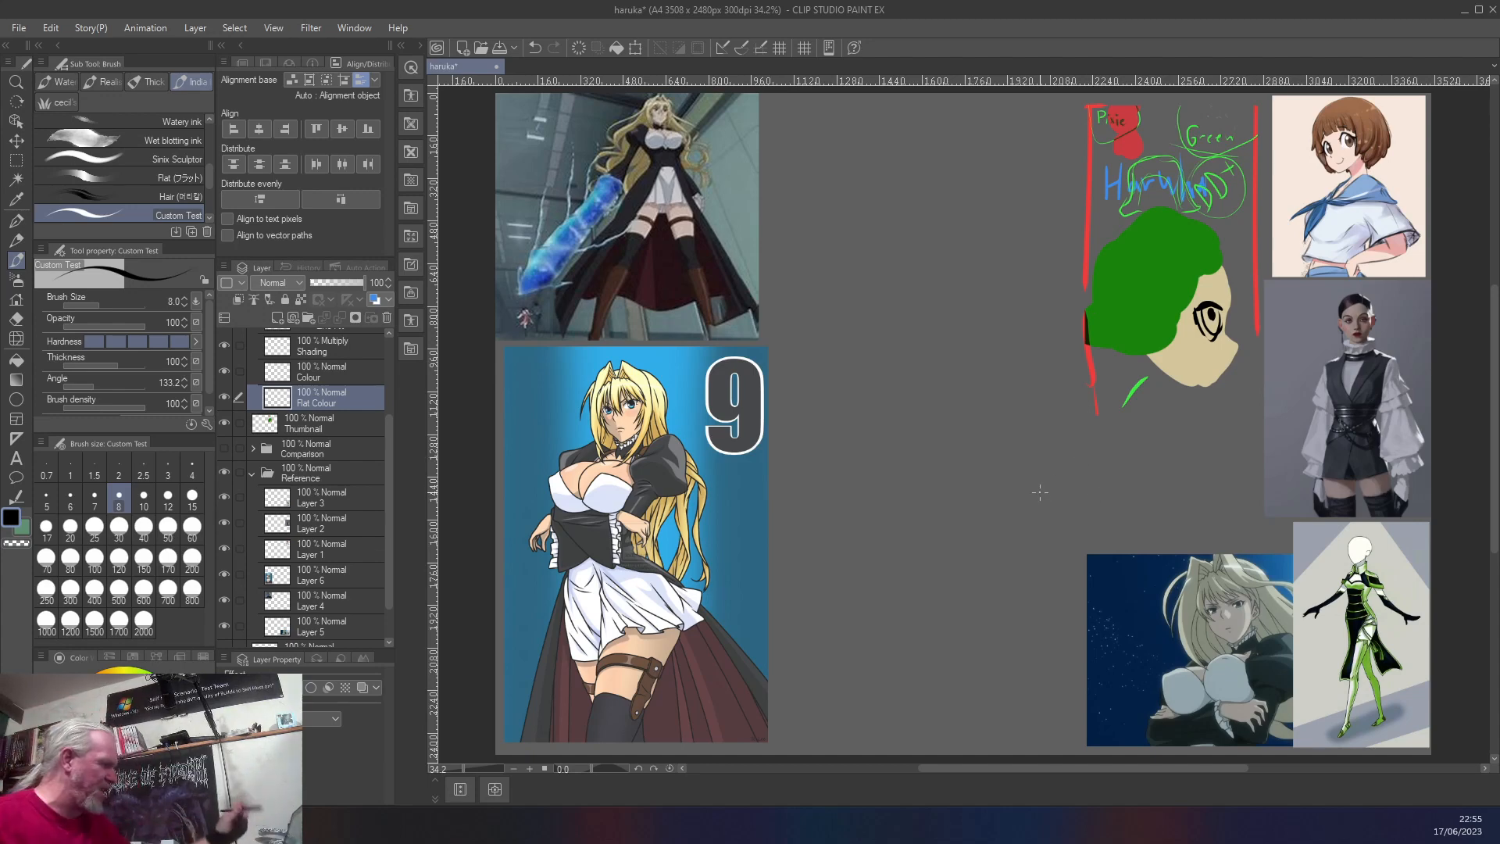
- Circle the figure in each of the six reference images on the Notes layer, circling the grey-background woman twice
left_click_drag(393, 471, 386, 372)
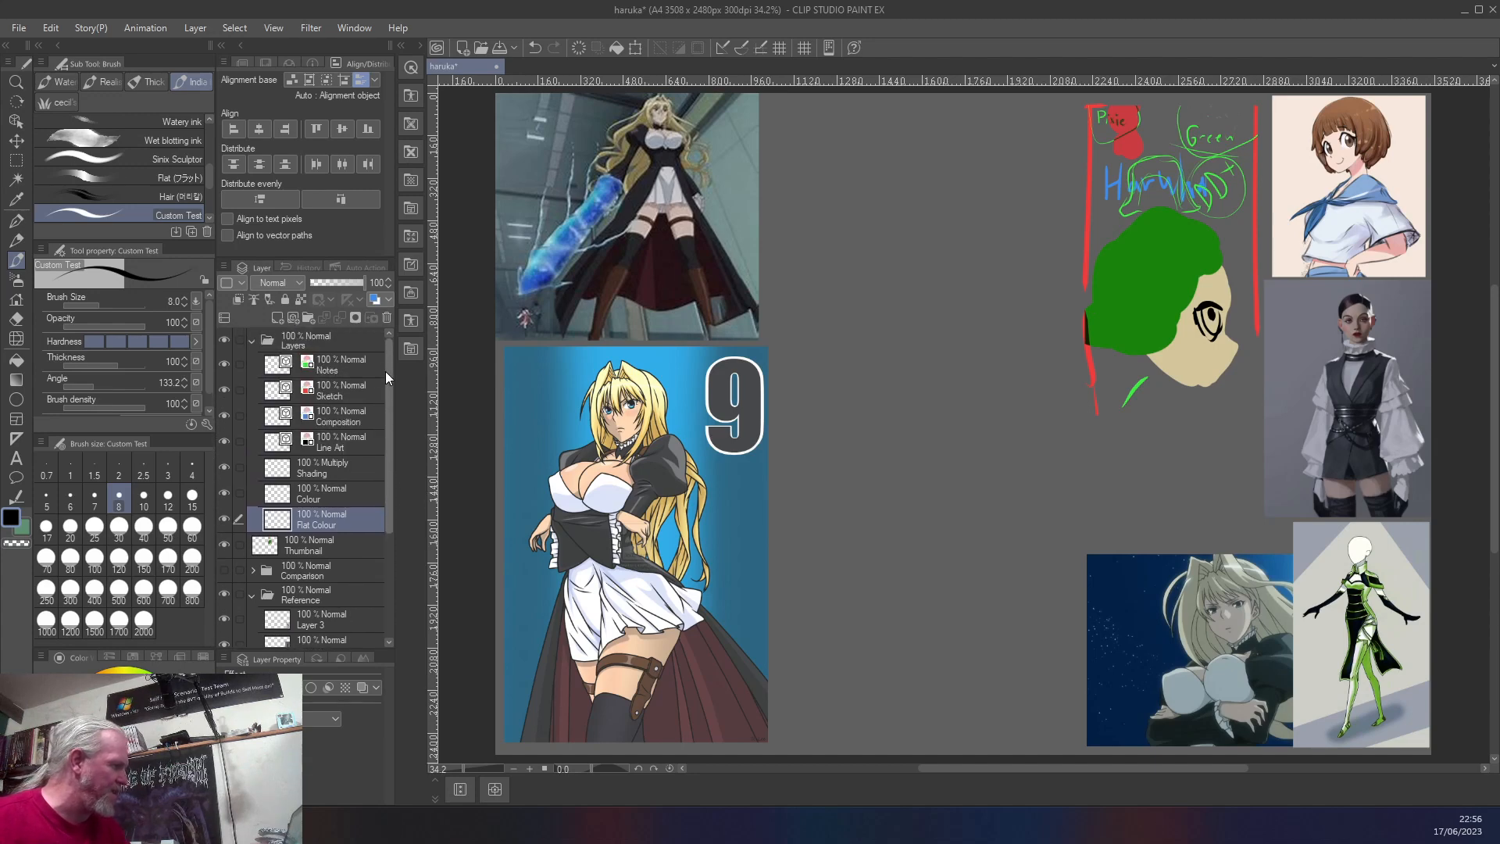
left_click(330, 364)
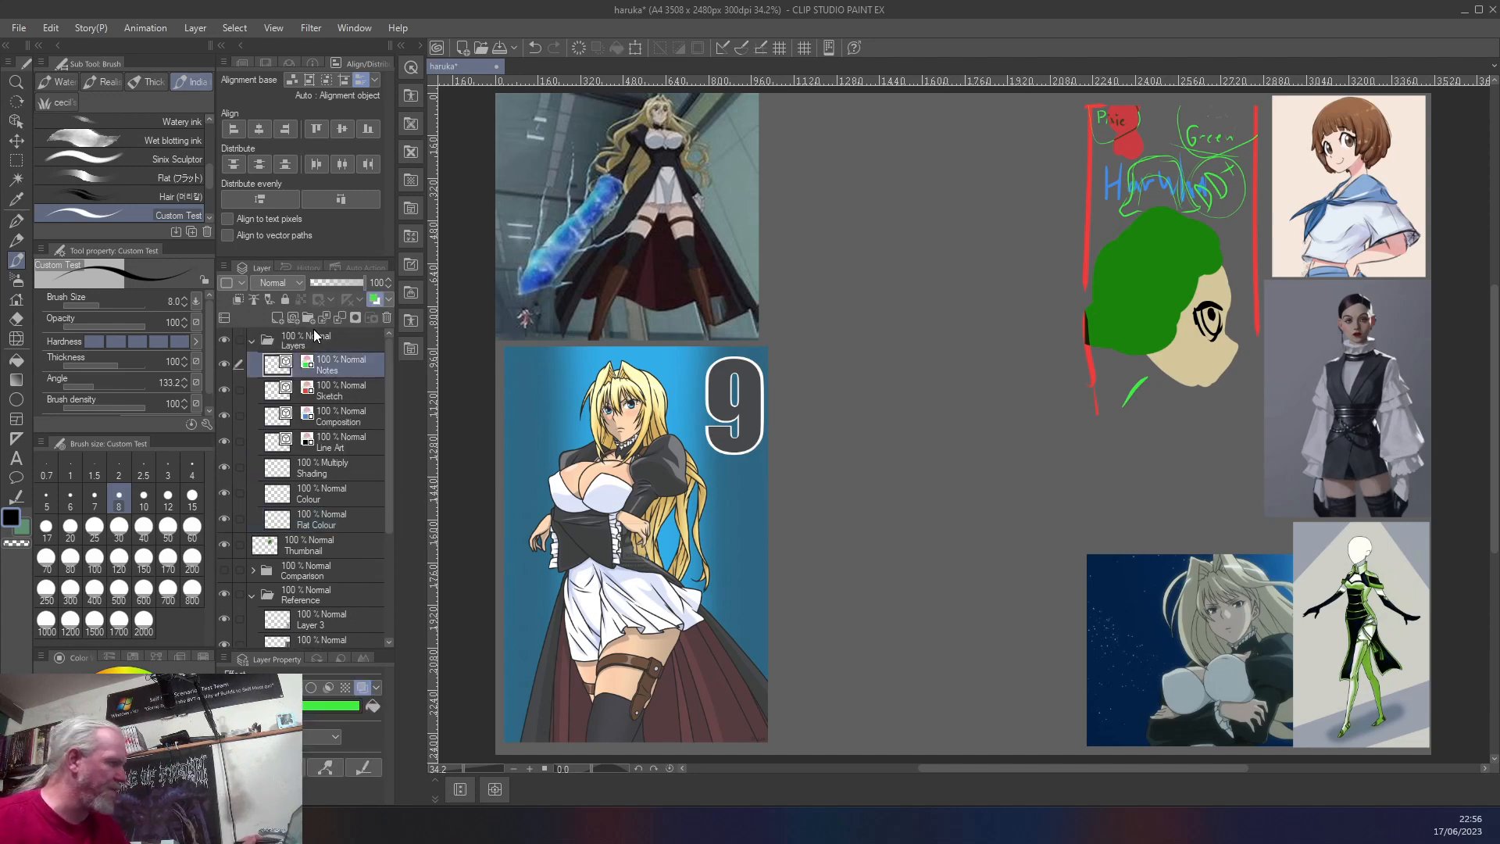
mouse_move(1296, 123)
left_mouse_down()
mouse_move(1337, 262)
mouse_move(1295, 134)
left_mouse_up()
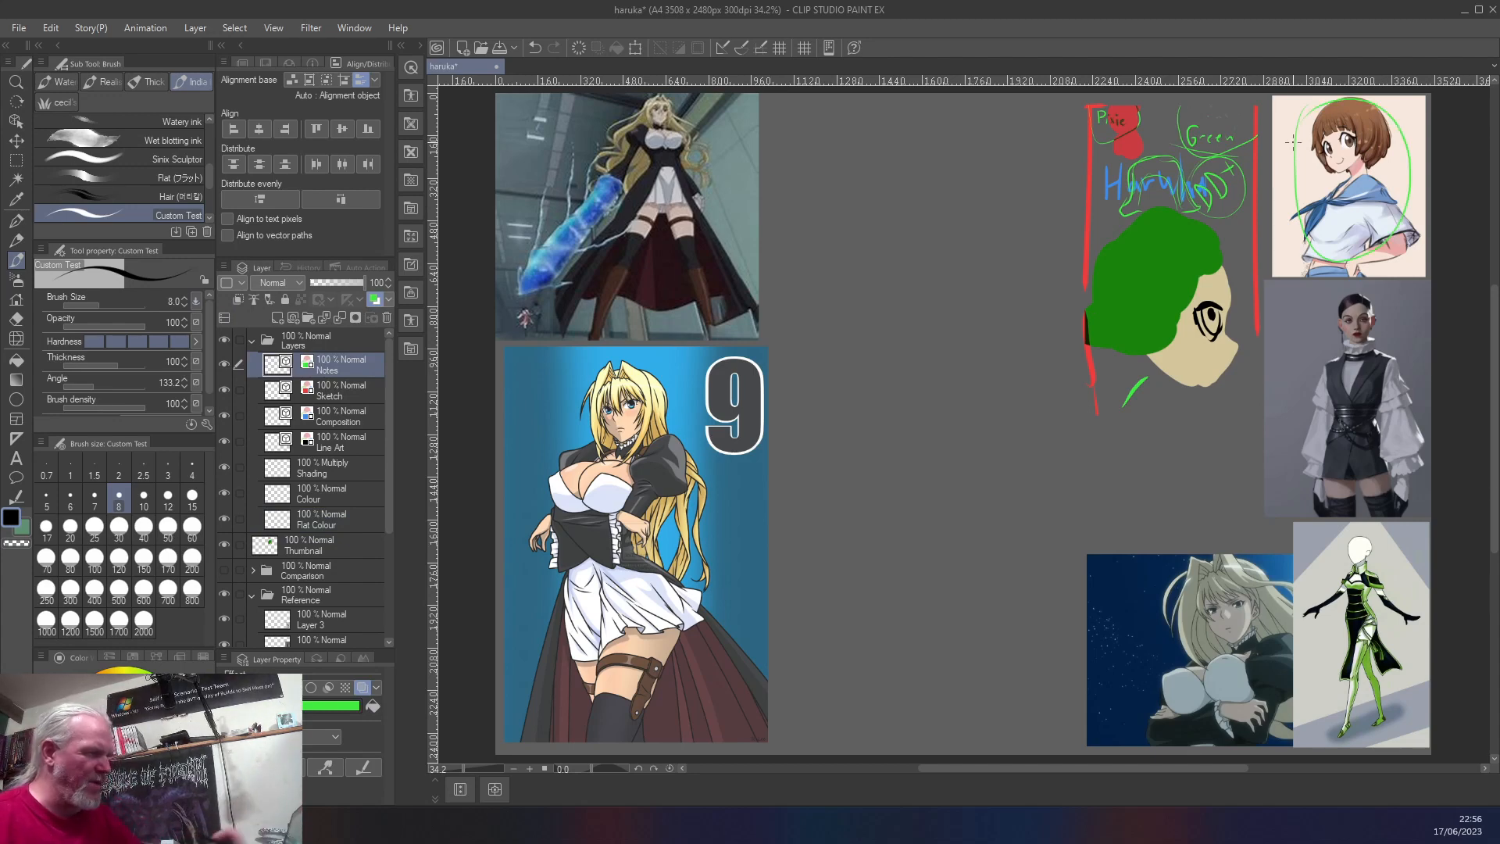
mouse_move(1319, 295)
left_mouse_down()
mouse_move(1292, 469)
mouse_move(1366, 491)
mouse_move(1427, 393)
mouse_move(1328, 290)
left_mouse_up()
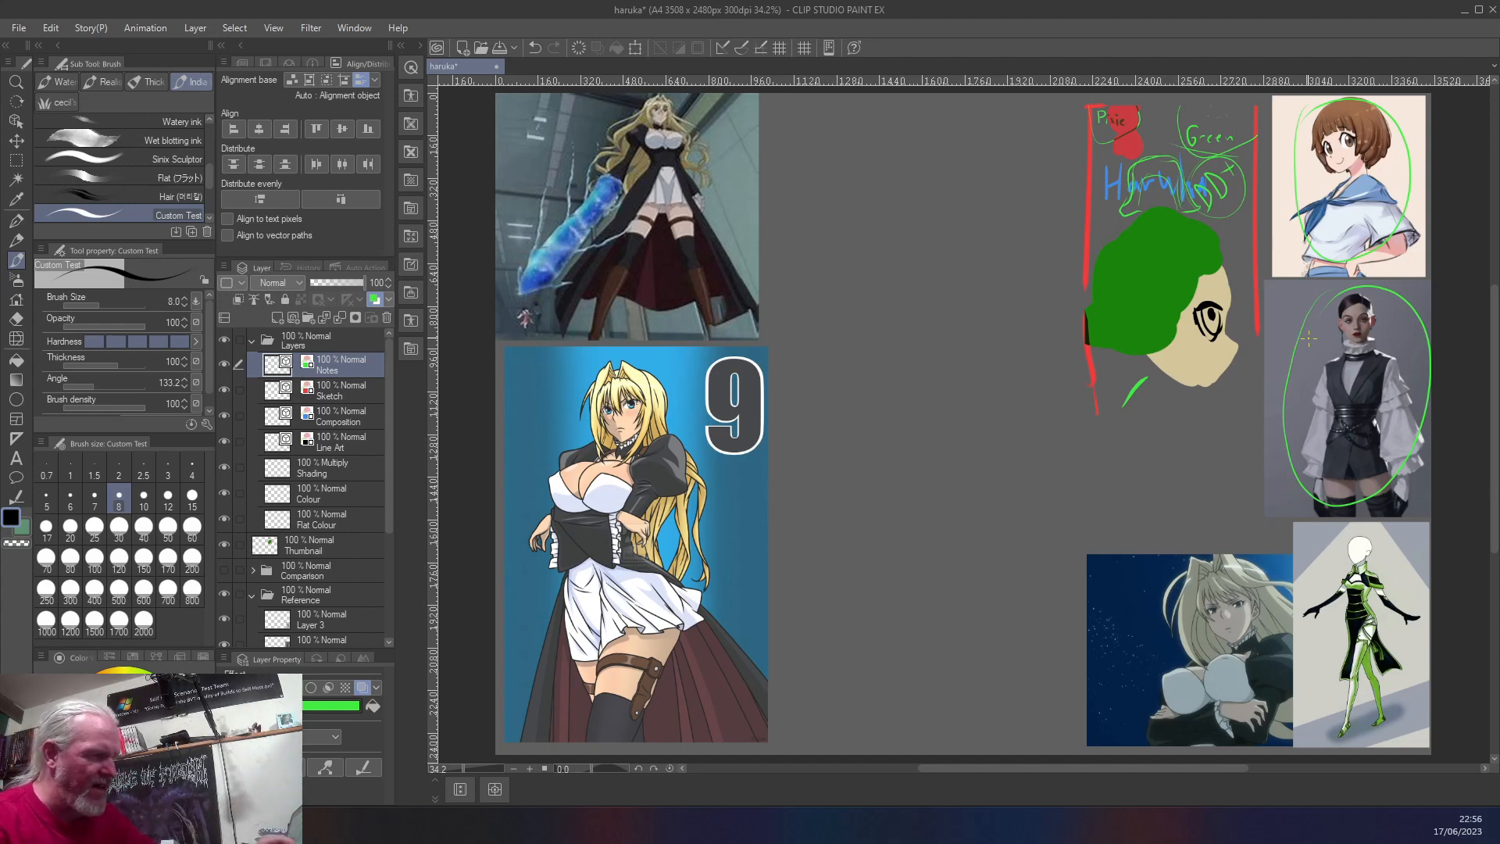
mouse_move(1320, 572)
left_mouse_down()
mouse_move(1378, 729)
mouse_move(1418, 580)
mouse_move(1310, 561)
left_mouse_up()
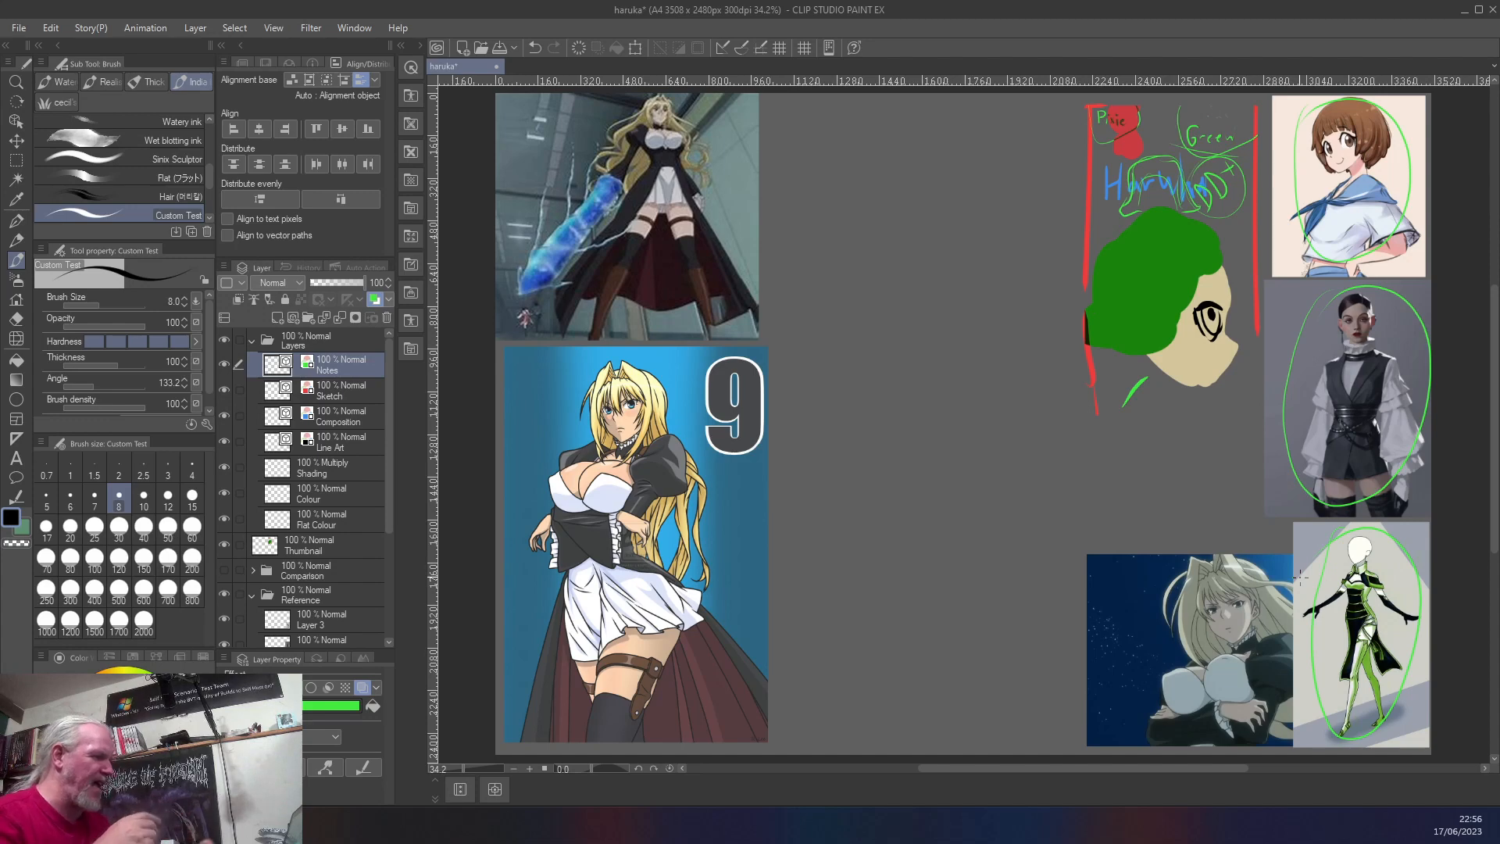
mouse_move(1168, 564)
left_mouse_down()
mouse_move(1281, 672)
mouse_move(1191, 558)
left_mouse_up()
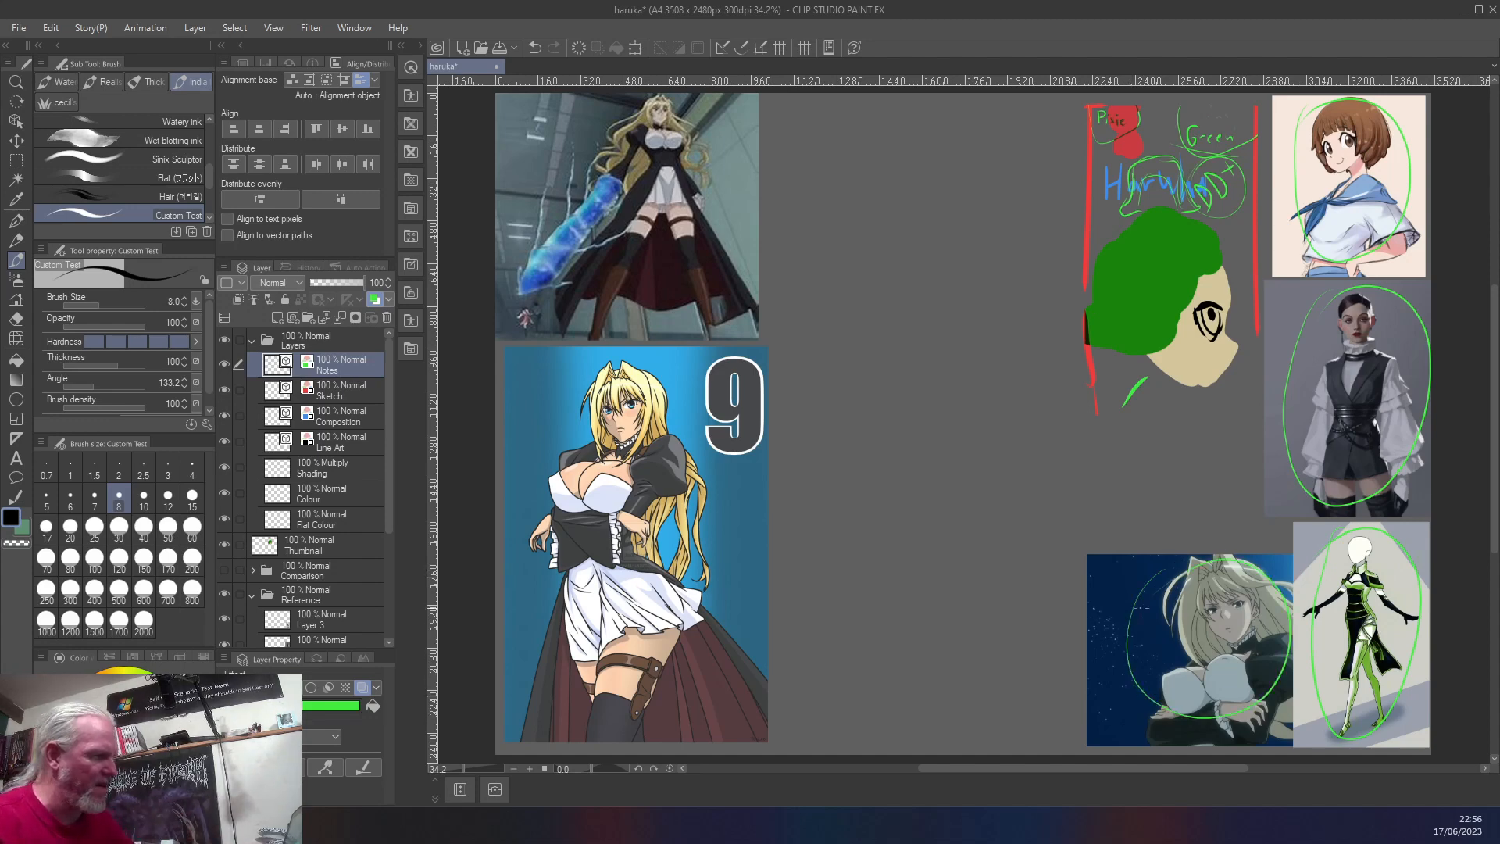
mouse_move(582, 364)
left_mouse_down()
mouse_move(601, 572)
mouse_move(617, 362)
left_mouse_up()
mouse_move(606, 94)
left_mouse_down()
mouse_move(582, 183)
mouse_move(575, 133)
left_mouse_up()
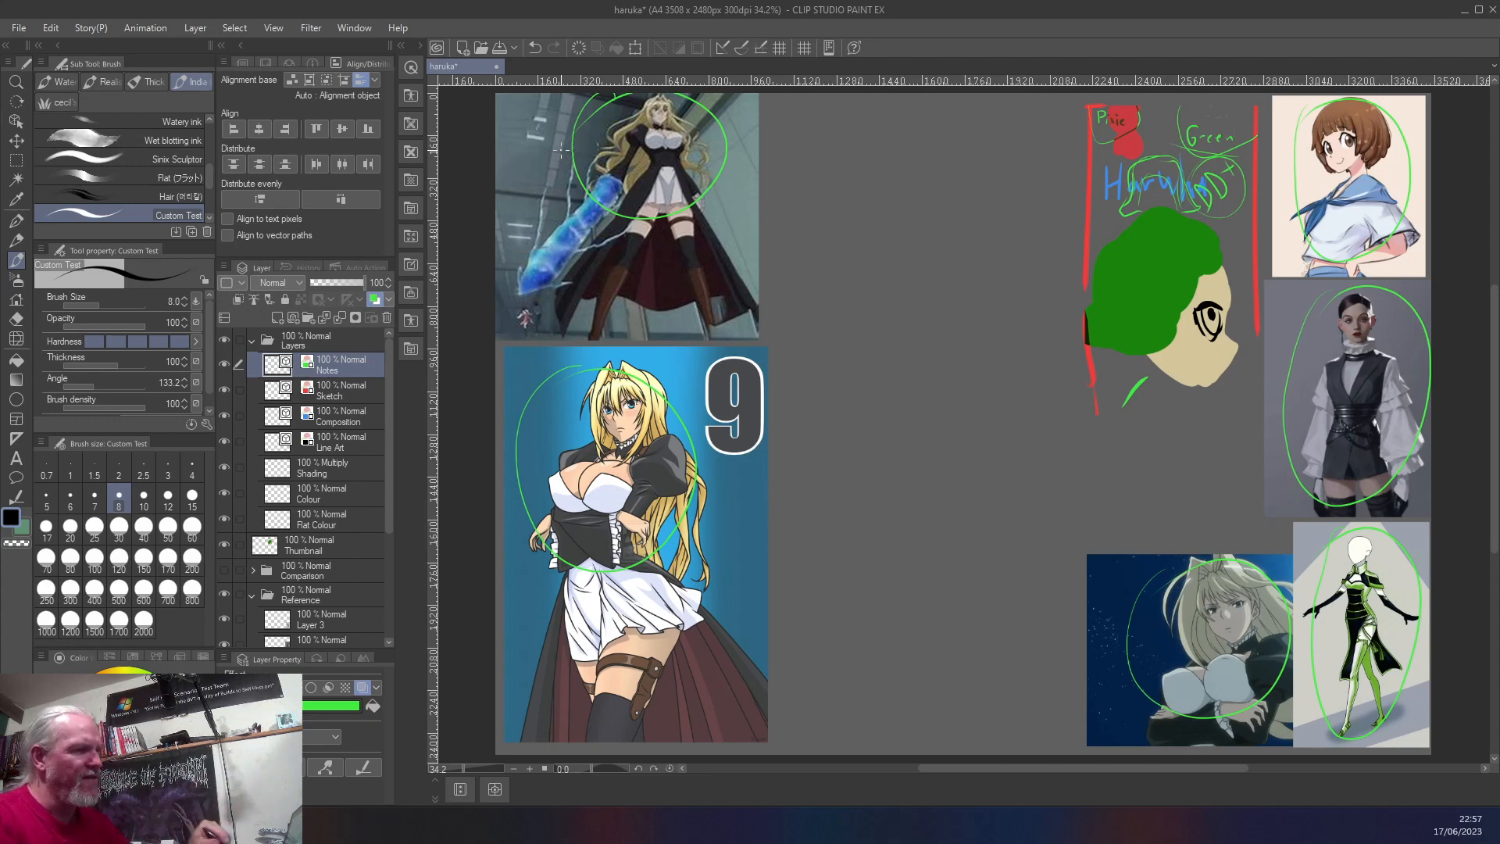
mouse_move(1292, 371)
left_mouse_down()
mouse_move(1376, 486)
mouse_move(1400, 410)
mouse_move(1398, 293)
mouse_move(1307, 301)
left_mouse_up()
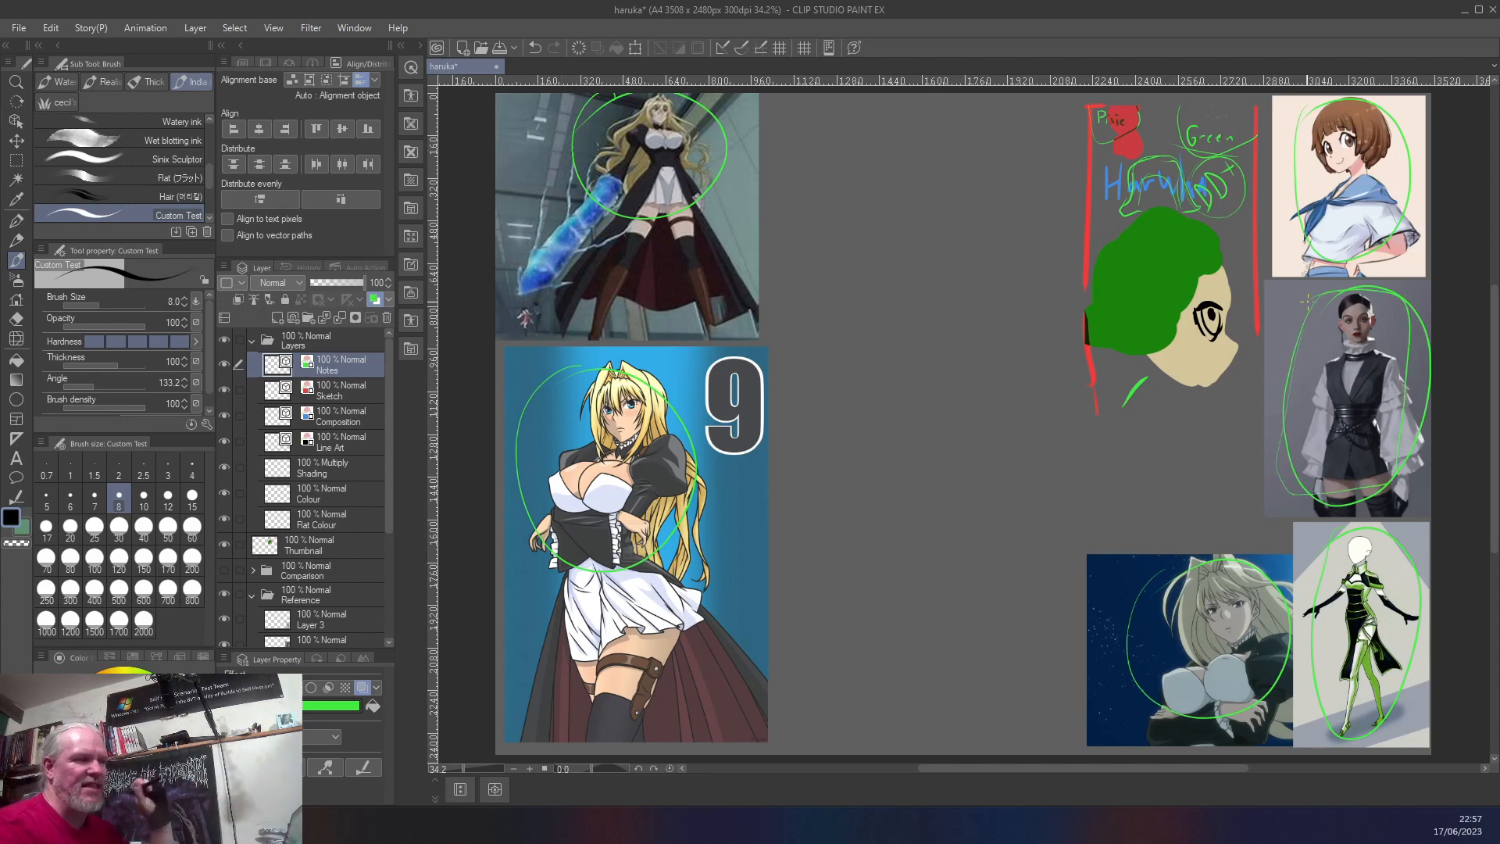
- Sketch a collared V-neck top with one flared sleeve in the empty middle of the canvas
mouse_move(978, 306)
left_mouse_down()
mouse_move(949, 390)
mouse_move(928, 324)
mouse_move(1001, 376)
mouse_move(995, 394)
mouse_move(978, 429)
mouse_move(922, 442)
mouse_move(888, 310)
mouse_move(932, 305)
mouse_move(944, 385)
left_mouse_up()
mouse_move(980, 279)
left_mouse_down()
mouse_move(976, 303)
mouse_move(926, 278)
mouse_move(925, 300)
left_mouse_up()
mouse_move(938, 300)
left_mouse_down()
mouse_move(967, 303)
mouse_move(971, 274)
left_mouse_up()
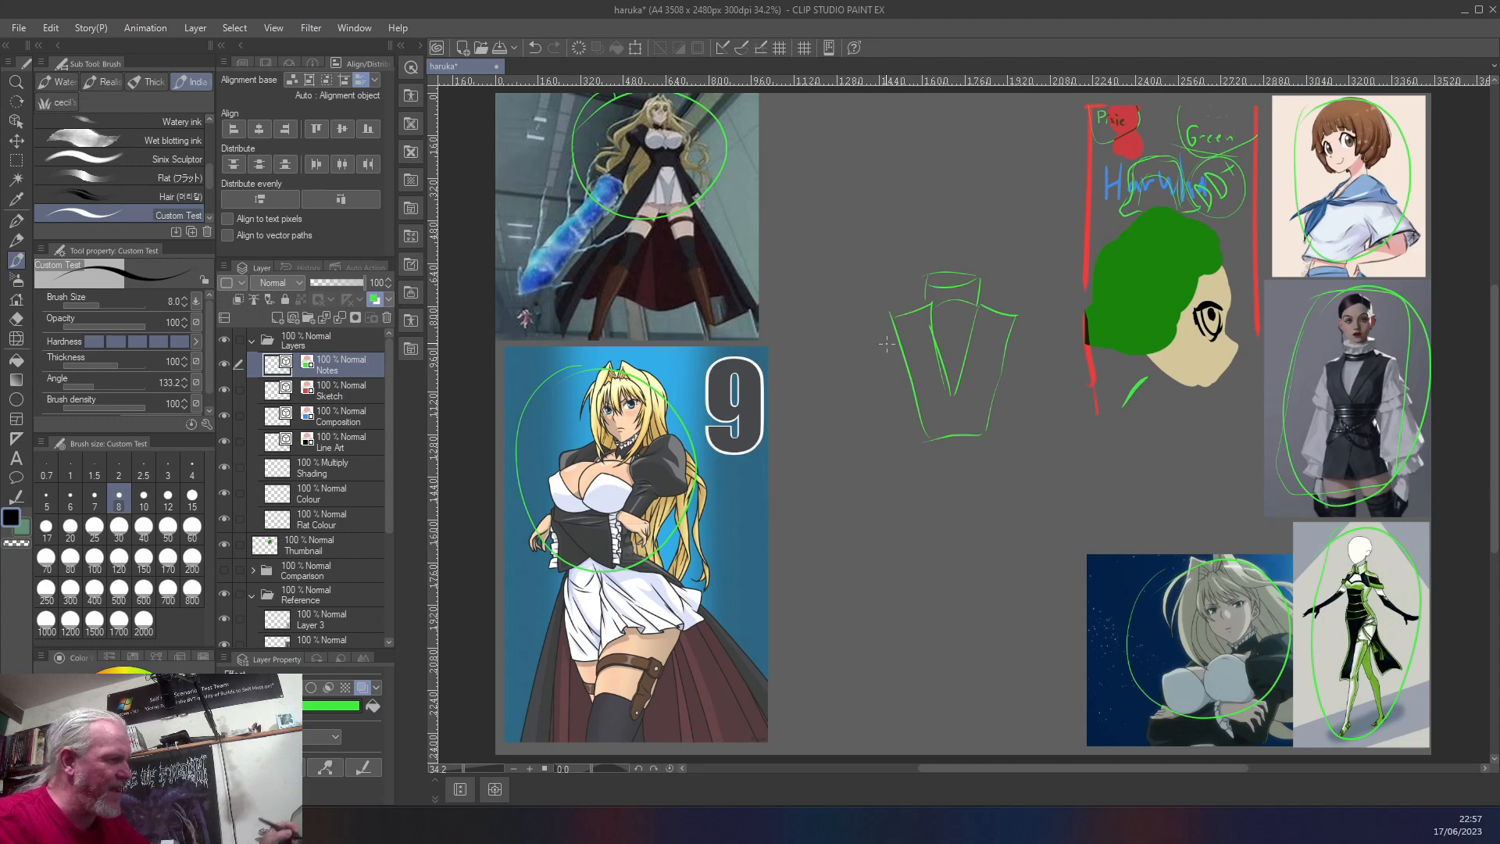
mouse_move(887, 321)
left_mouse_down()
mouse_move(866, 418)
mouse_move(914, 406)
mouse_move(857, 504)
mouse_move(913, 430)
left_mouse_up()
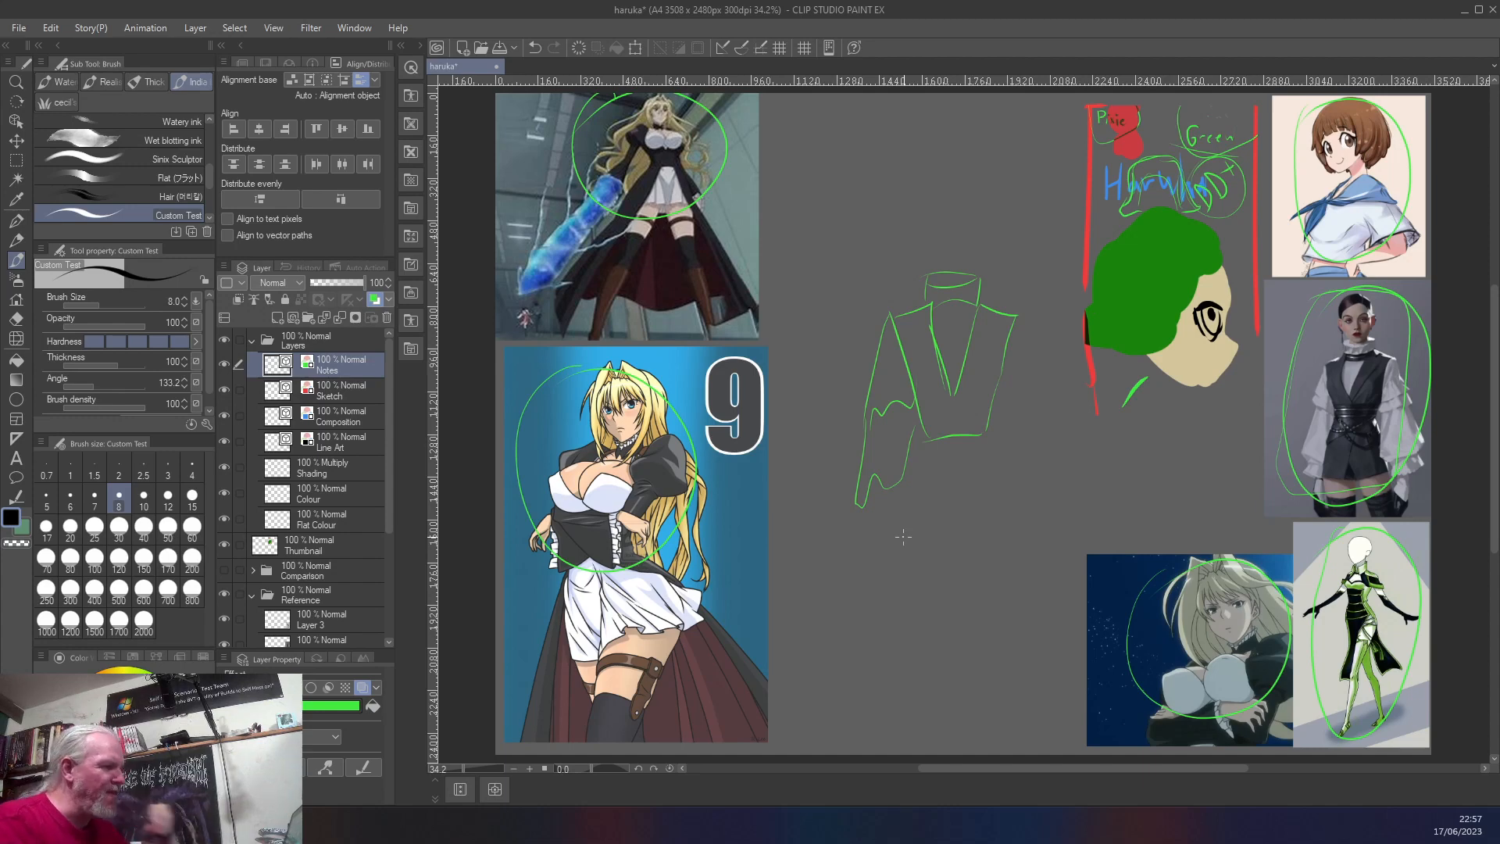
- Add shorts with a centre notch below the top and outline one leg with a thigh-high stocking
mouse_move(986, 441)
left_mouse_down()
mouse_move(992, 527)
mouse_move(915, 535)
mouse_move(929, 518)
mouse_move(900, 543)
left_mouse_up()
left_click_drag(924, 443, 899, 551)
mouse_move(941, 488)
left_mouse_down()
mouse_move(971, 539)
mouse_move(941, 498)
mouse_move(946, 527)
mouse_move(900, 546)
left_mouse_up()
left_click_drag(915, 477, 900, 528)
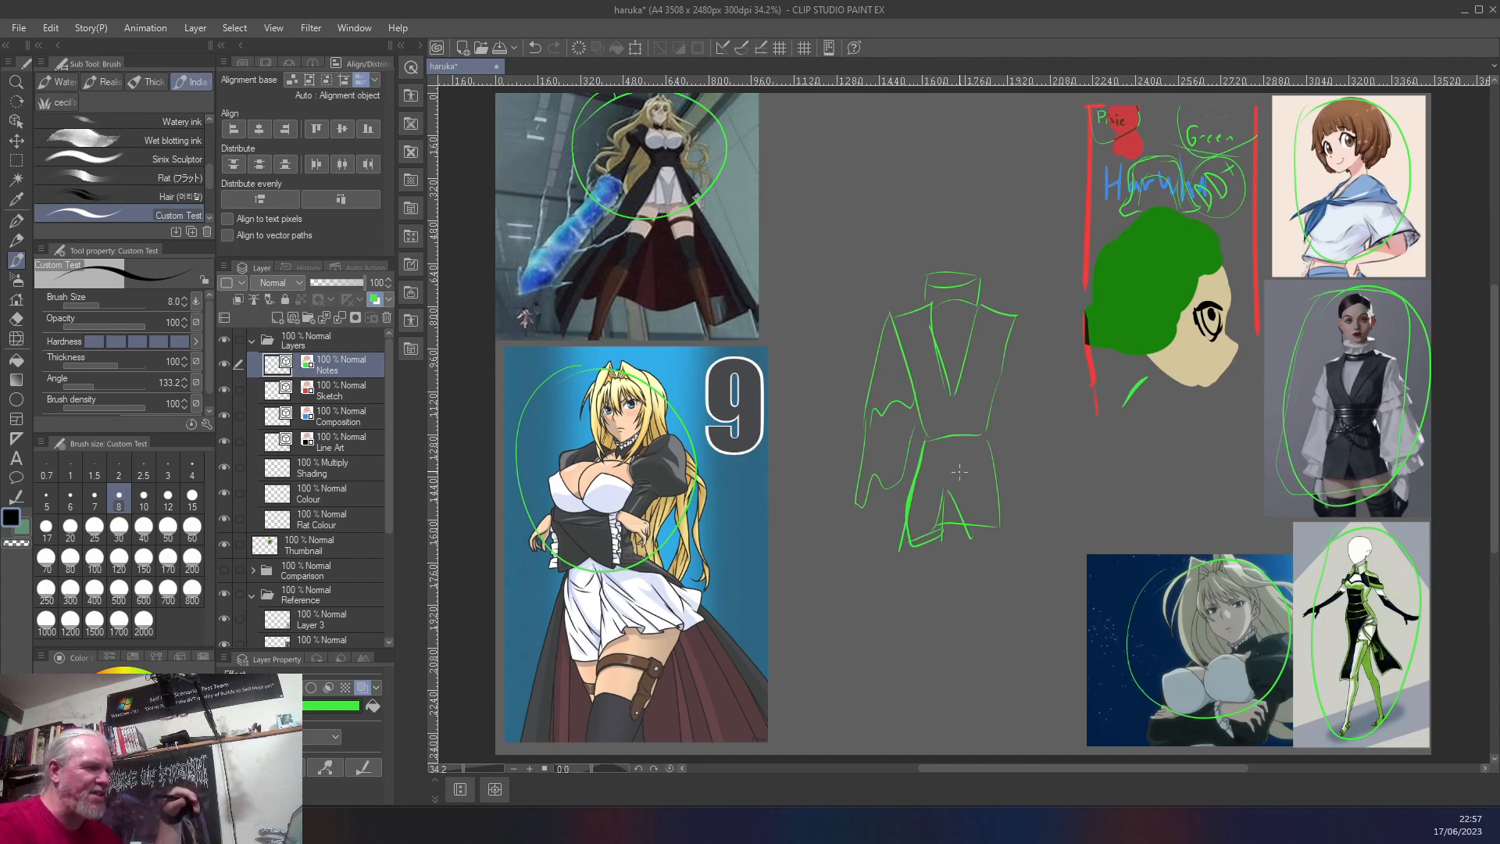
mouse_move(1002, 535)
left_mouse_down()
mouse_move(1017, 591)
mouse_move(973, 588)
mouse_move(986, 707)
left_mouse_up()
left_click_drag(1015, 584, 1019, 727)
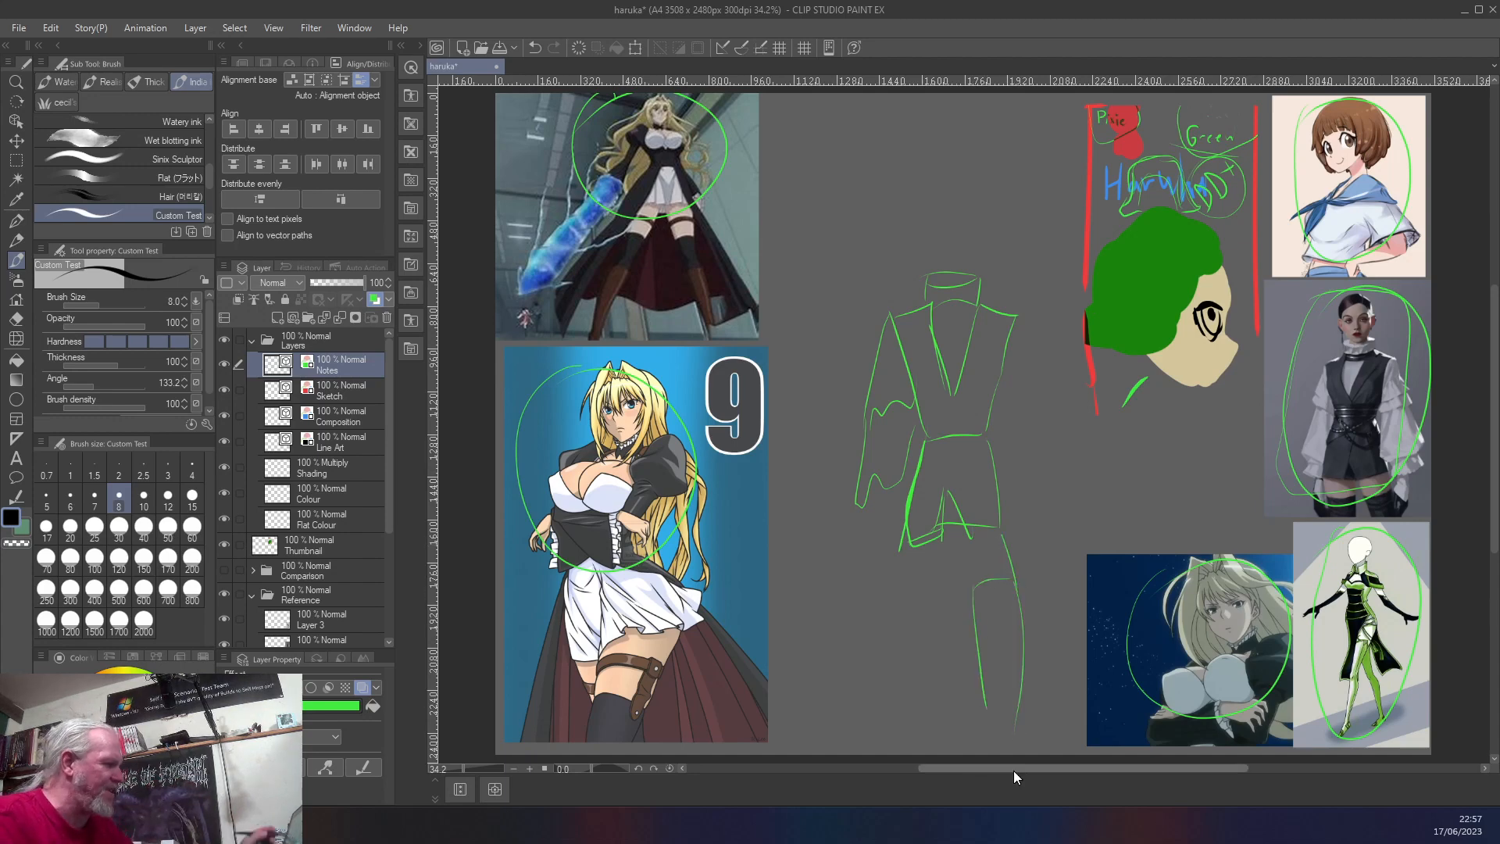
- Circle the blonde character's thigh strap and chest, the grey-background woman's bodice, and the D+ note above the thumbnail head
mouse_move(627, 635)
left_mouse_down()
mouse_move(617, 728)
mouse_move(603, 633)
left_mouse_up()
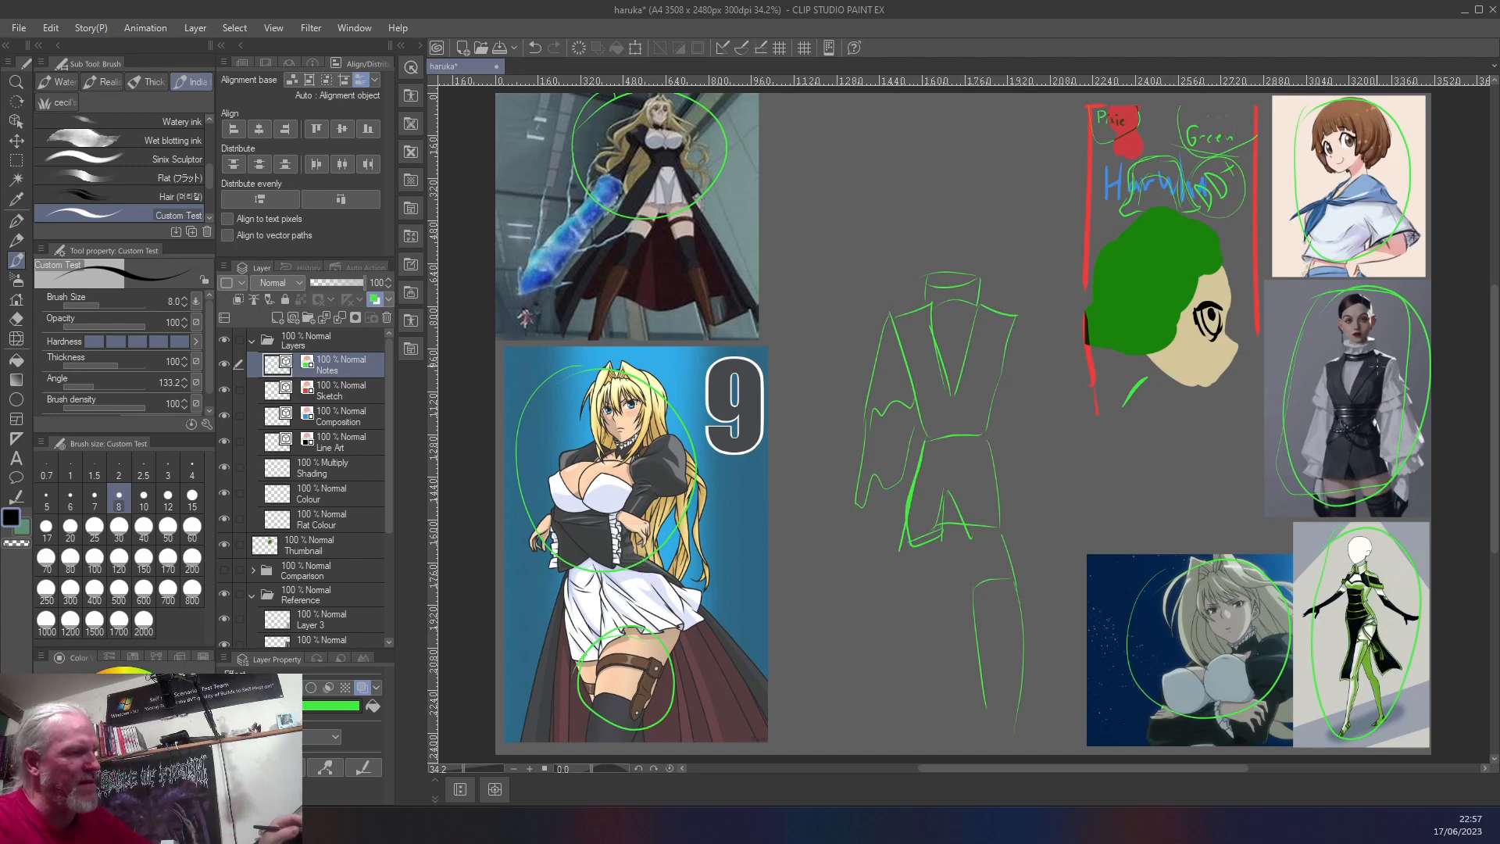
mouse_move(1382, 357)
left_mouse_down()
mouse_move(1337, 359)
mouse_move(1330, 408)
mouse_move(1381, 417)
mouse_move(1383, 366)
left_mouse_up()
mouse_move(1201, 162)
left_mouse_down()
mouse_move(1239, 212)
mouse_move(1184, 181)
left_mouse_up()
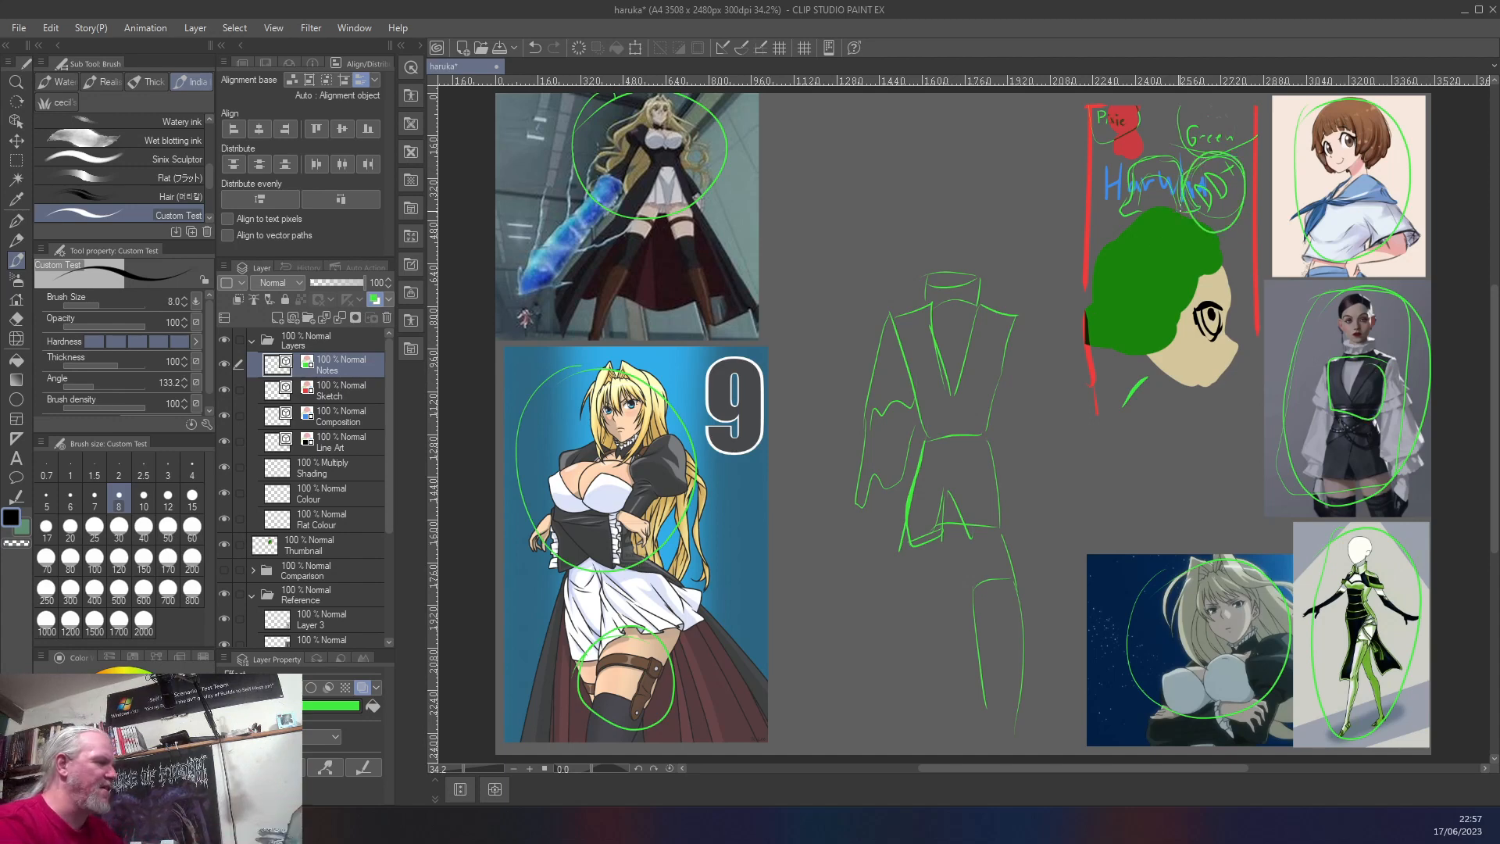
mouse_move(584, 435)
left_mouse_down()
mouse_move(649, 541)
mouse_move(531, 469)
mouse_move(562, 440)
left_mouse_up()
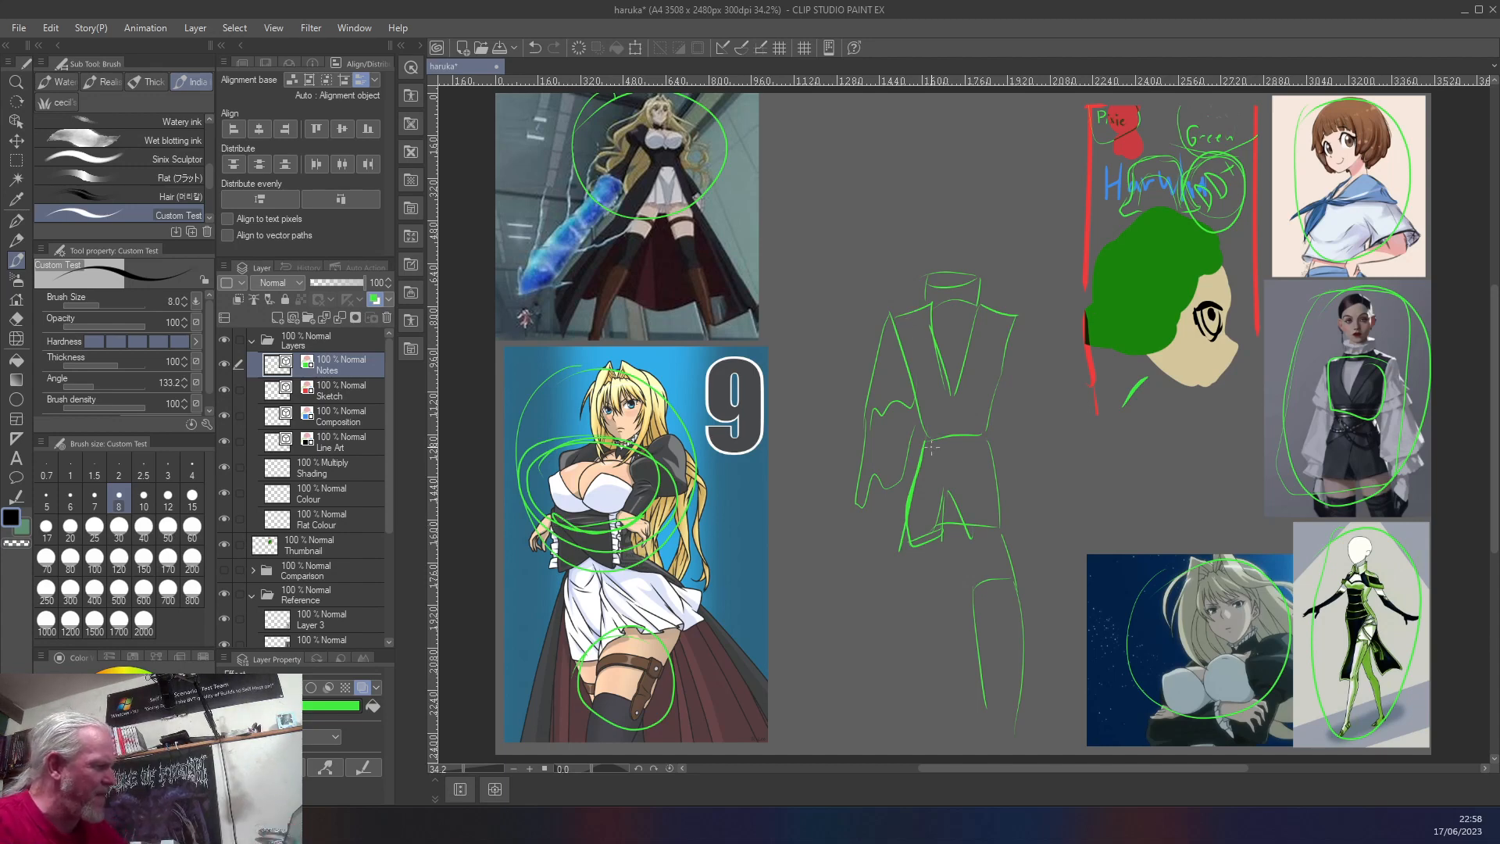
- Rework the sketched top's neckline with curved bust lines and erase its collar with transparent colour at brush size 30
mouse_move(929, 303)
left_mouse_down()
mouse_move(903, 387)
mouse_move(938, 415)
left_mouse_up()
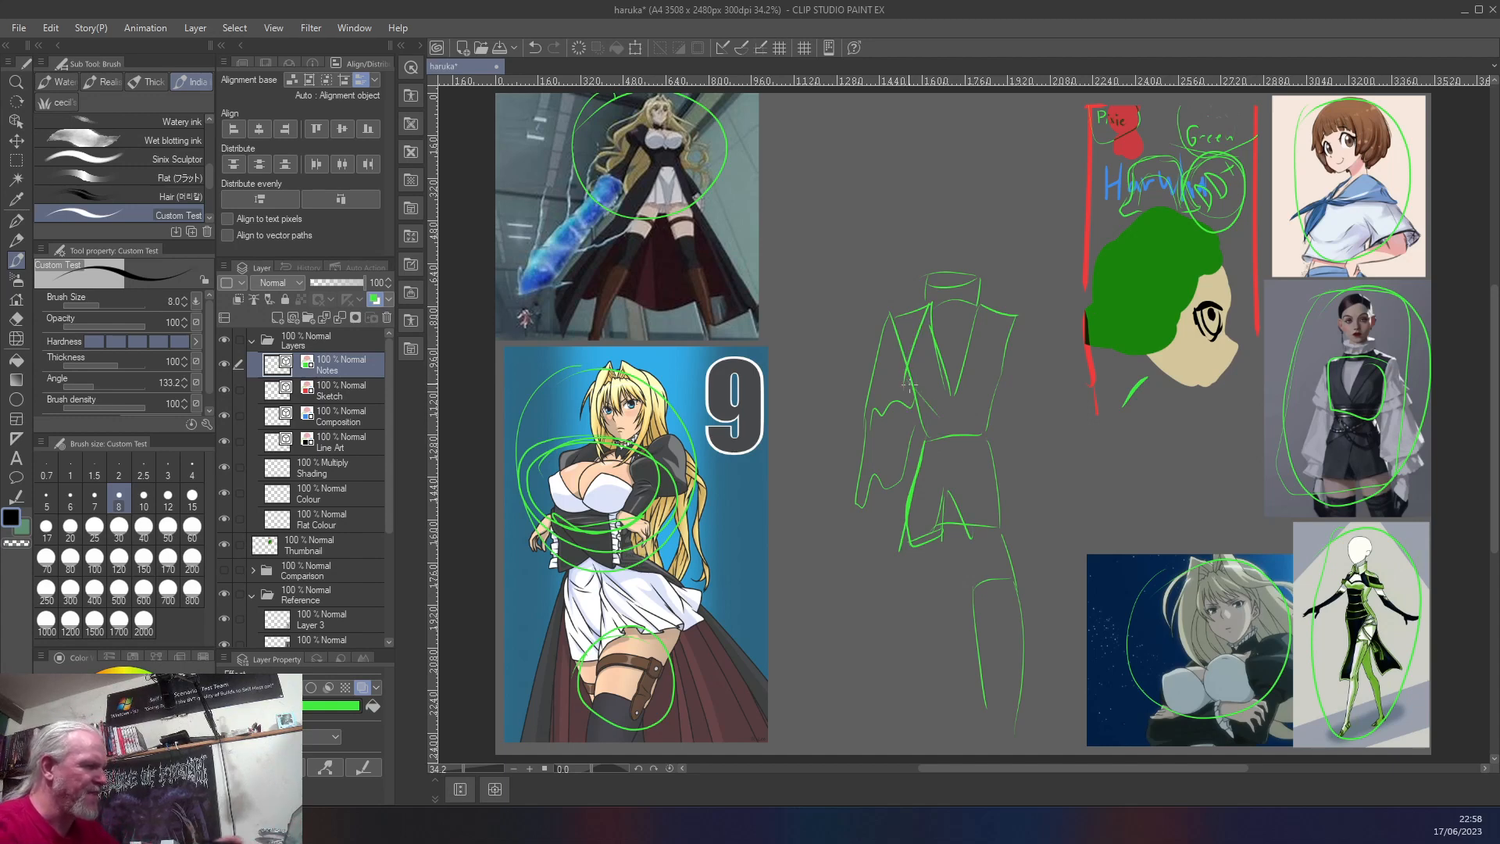
mouse_move(931, 304)
left_mouse_down()
mouse_move(908, 382)
mouse_move(947, 413)
mouse_move(980, 380)
mouse_move(990, 319)
mouse_move(978, 299)
left_mouse_up()
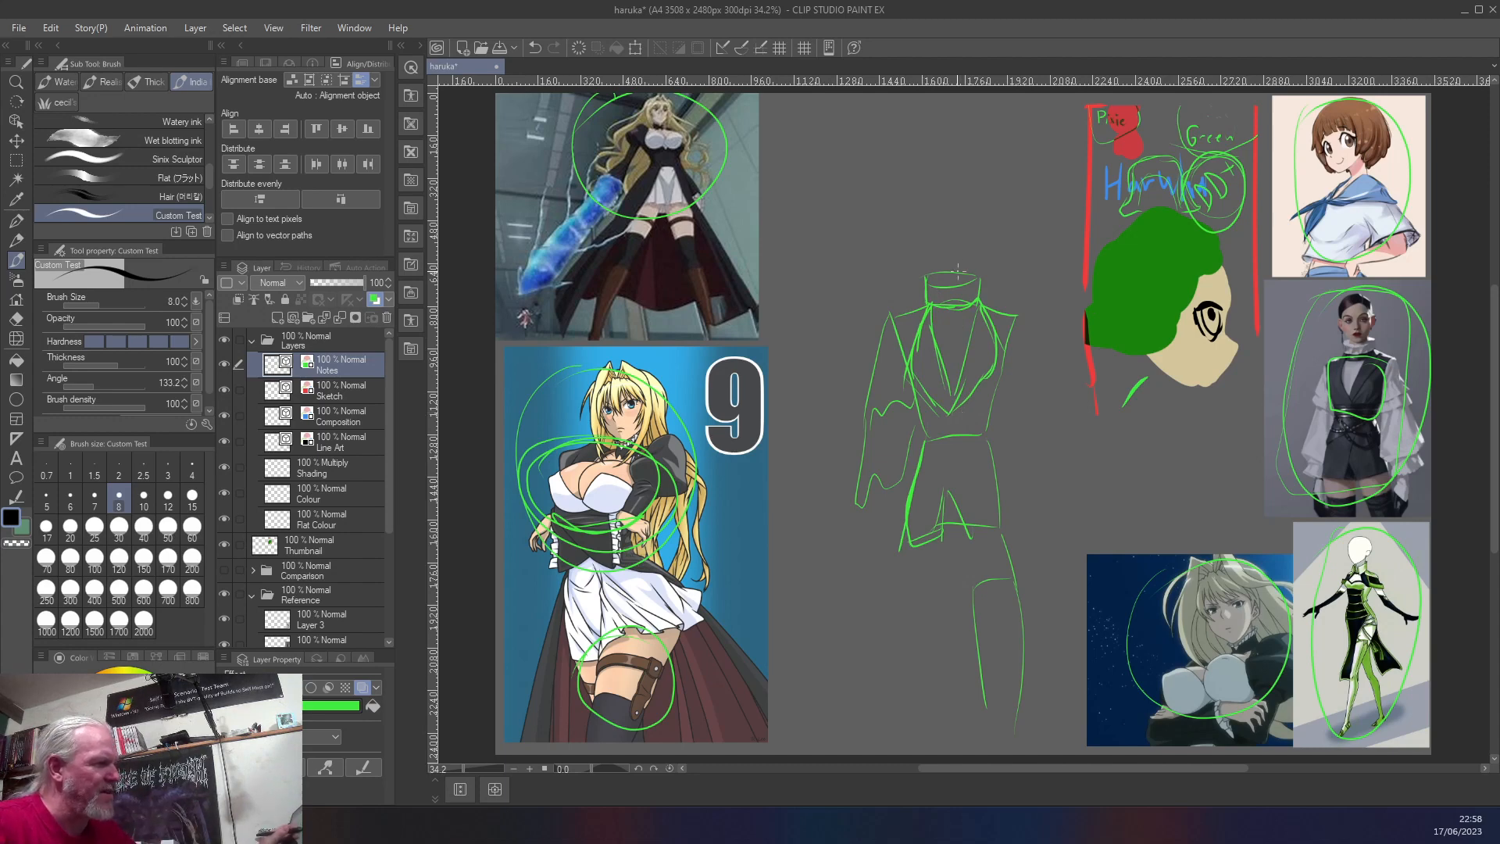
key("c")
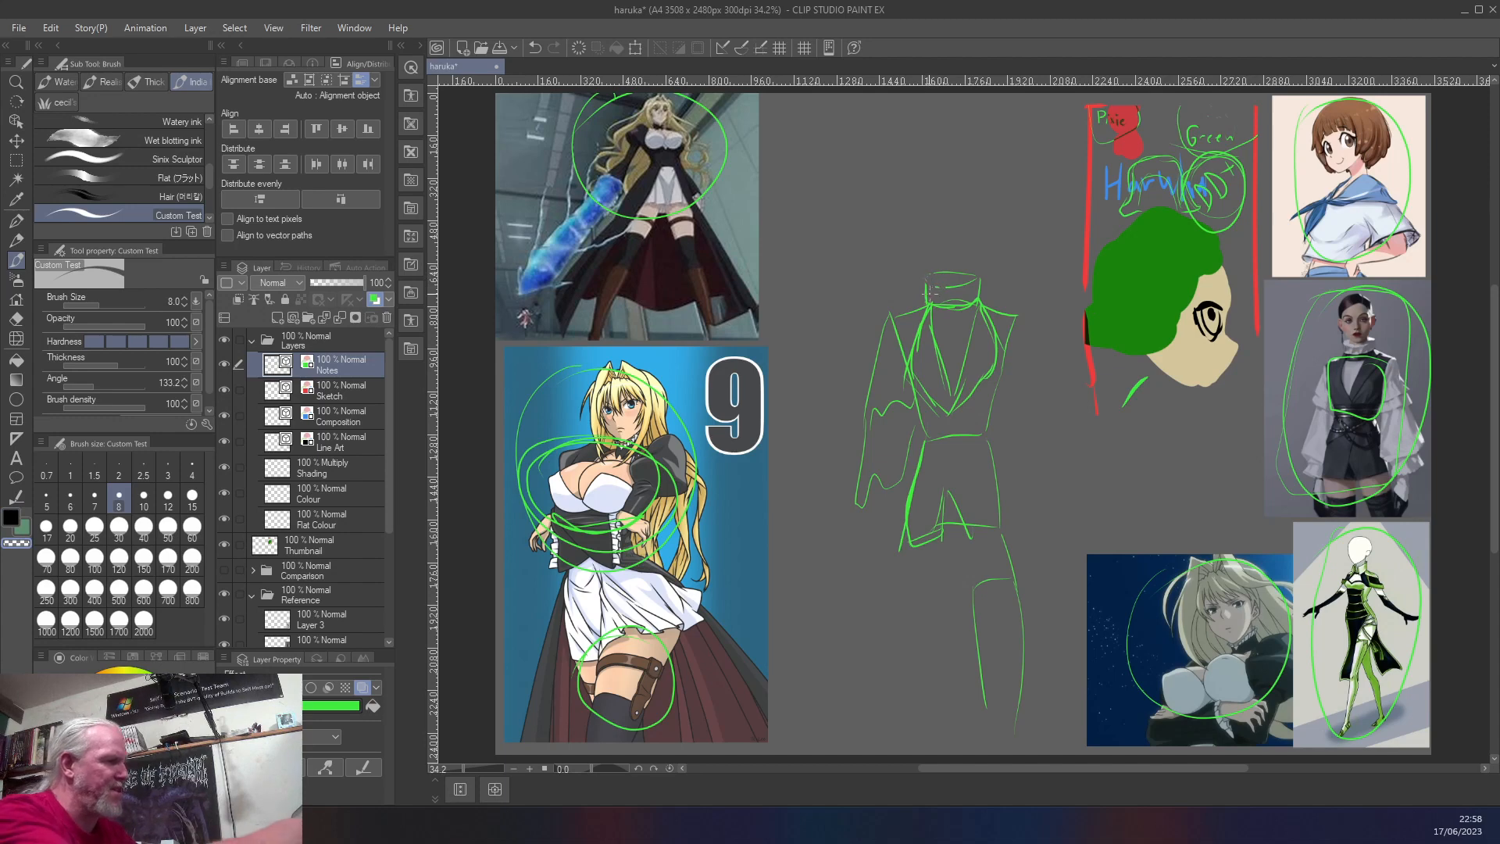
key("]")
key("]")
key("]")
key("]")
key("]")
key("]")
key("]")
mouse_move(923, 278)
left_mouse_down()
mouse_move(981, 285)
mouse_move(933, 293)
mouse_move(973, 305)
left_mouse_up()
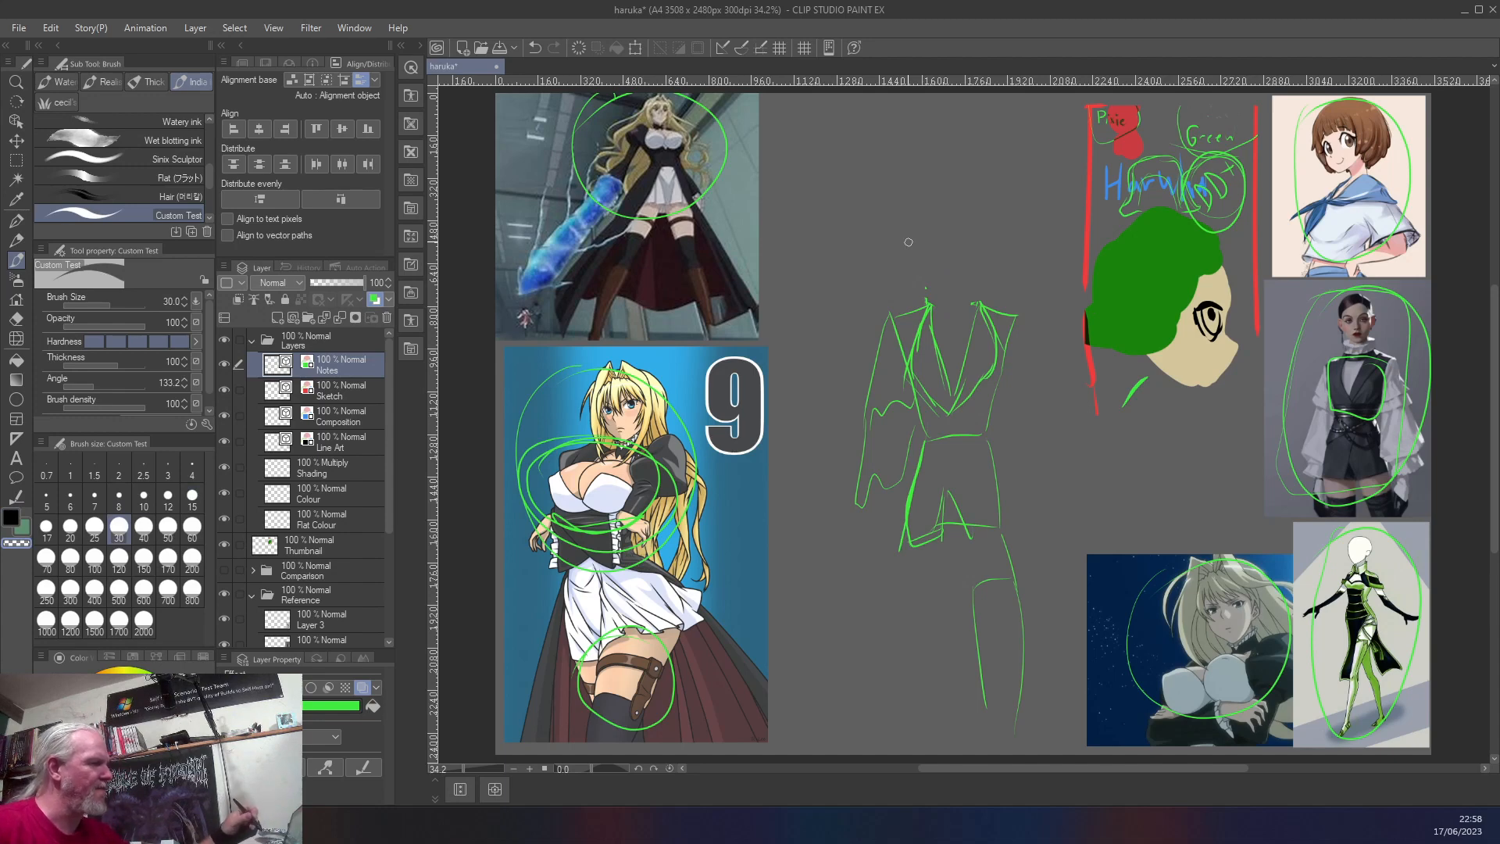
- Erase the rest of the outfit sketch using brush size 170, and return the brush to size 8
mouse_move(936, 349)
left_mouse_down()
mouse_move(944, 391)
mouse_move(929, 308)
mouse_move(941, 416)
mouse_move(909, 440)
left_mouse_up()
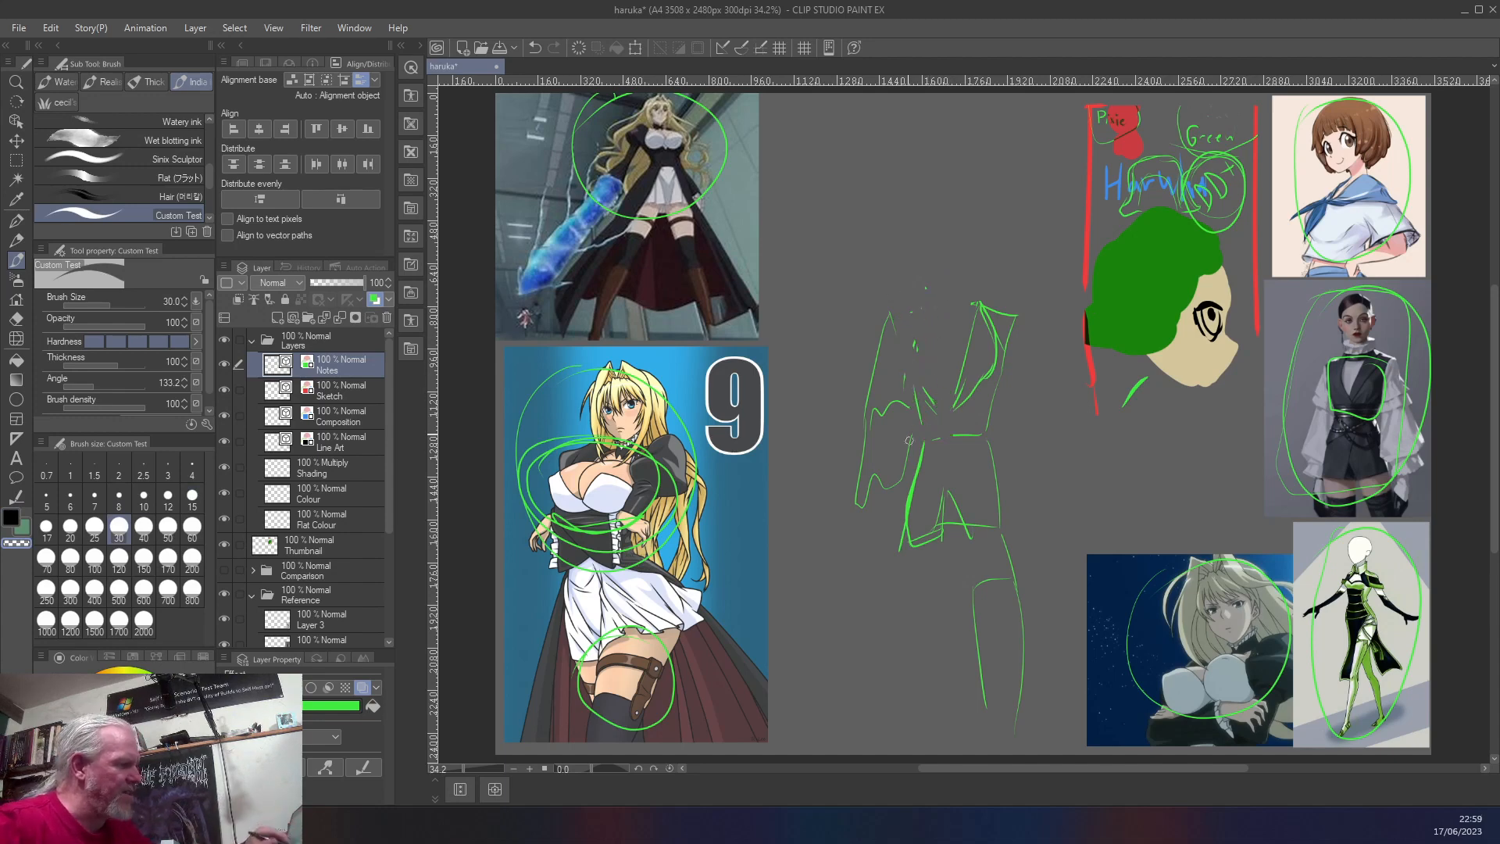
left_click(167, 556)
mouse_move(885, 321)
left_mouse_down()
mouse_move(894, 543)
mouse_move(926, 570)
mouse_move(1004, 304)
mouse_move(1005, 733)
mouse_move(988, 646)
left_mouse_up()
key("bracketleft")
key("bracketleft")
key("bracketleft")
key("bracketleft")
key("bracketleft")
key("bracketleft")
key("bracketleft")
key("bracketleft")
key("bracketleft")
key("bracketleft")
key("bracketleft")
key("bracketleft")
key("bracketleft")
key("bracketleft")
key("bracketleft")
key("bracketleft")
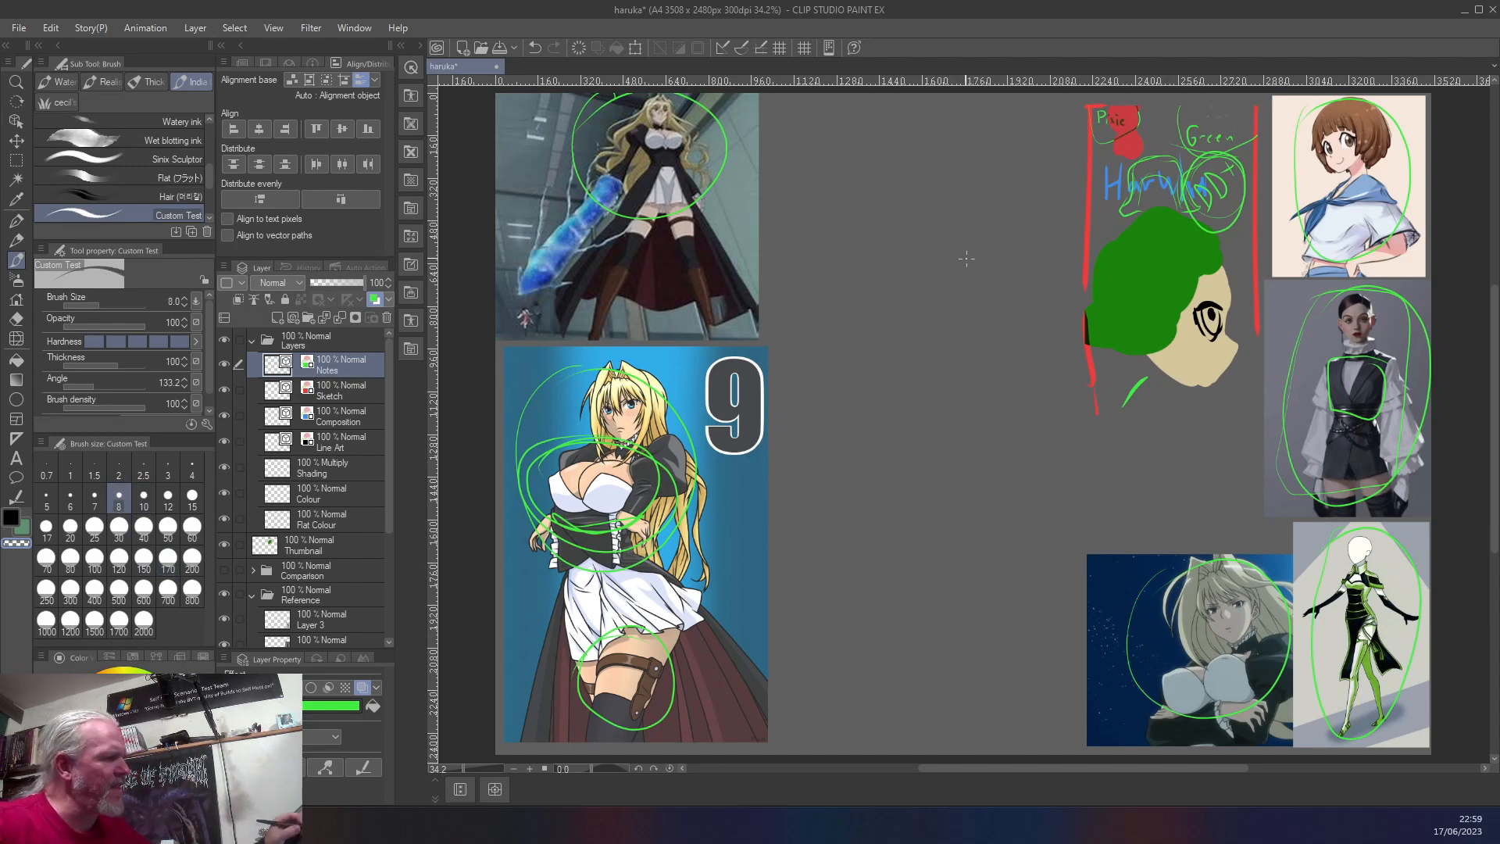
- Switch back to the drawing colour and sketch a neck, an open V collar and a rounded neckline around it
key("c")
mouse_move(965, 279)
left_mouse_down()
mouse_move(973, 311)
mouse_move(918, 312)
mouse_move(923, 325)
mouse_move(935, 283)
mouse_move(938, 309)
mouse_move(967, 284)
mouse_move(978, 323)
left_mouse_up()
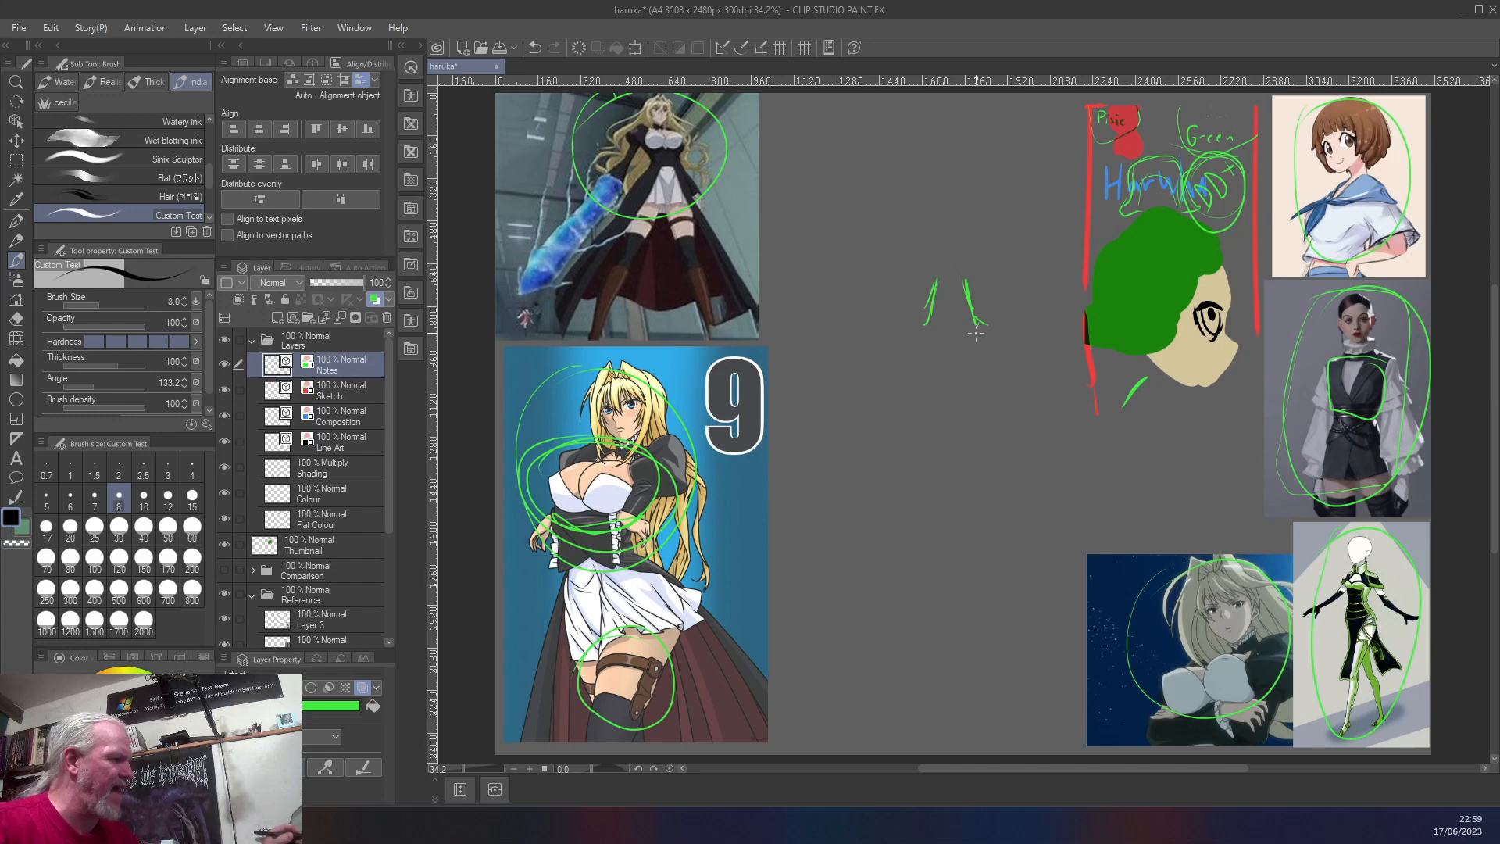
mouse_move(975, 325)
left_mouse_down()
mouse_move(952, 412)
mouse_move(926, 326)
mouse_move(970, 363)
mouse_move(951, 419)
left_mouse_up()
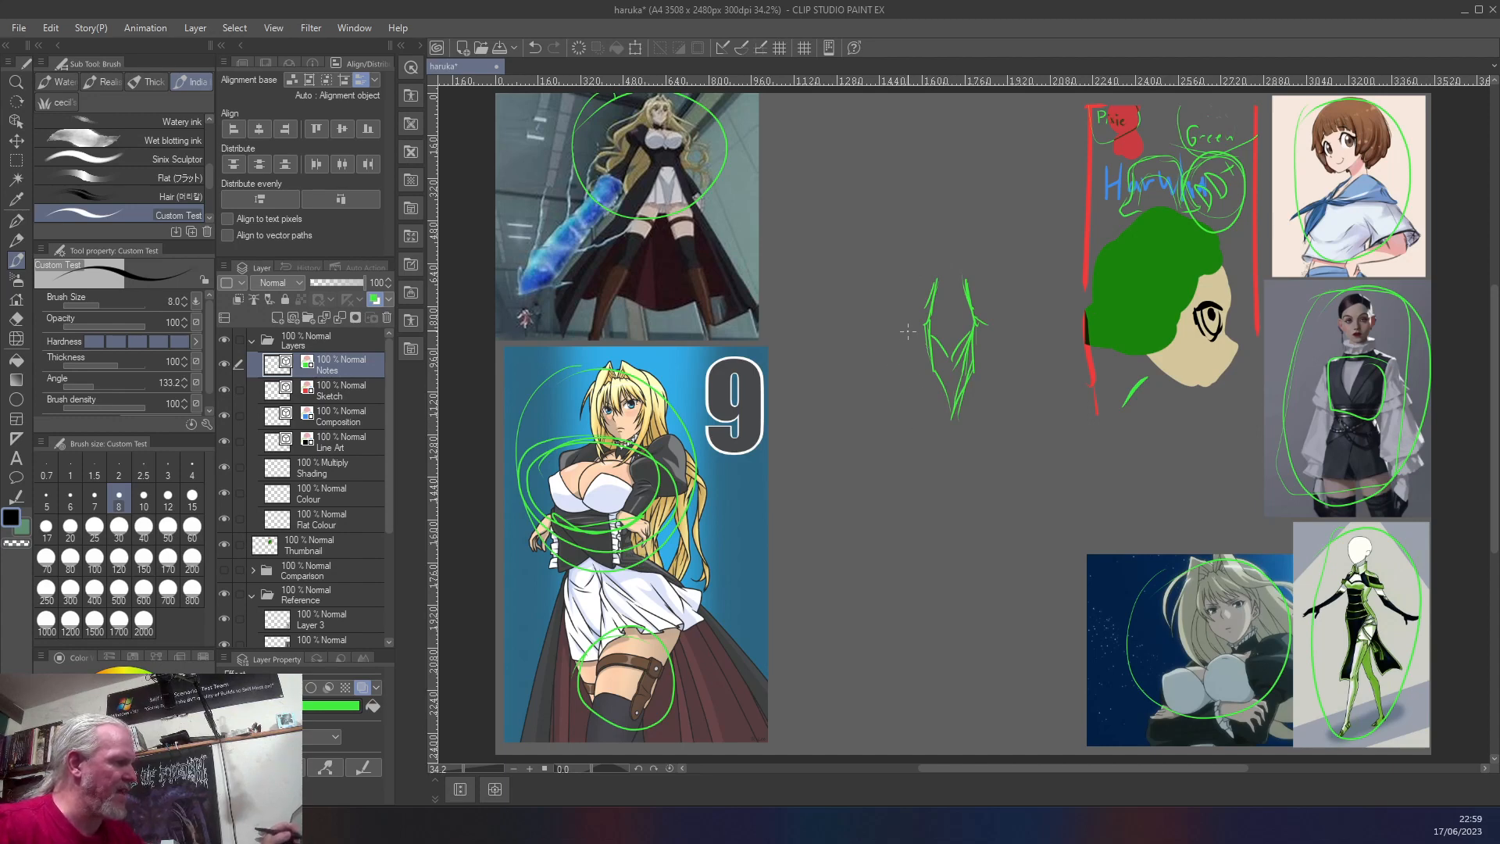
mouse_move(905, 385)
left_mouse_down()
mouse_move(949, 417)
mouse_move(1007, 377)
mouse_move(975, 306)
mouse_move(1011, 376)
left_mouse_up()
- Sketch the bodice's shoulders and full rounded sides, tapering to the waist, and reinforce both outer curves
mouse_move(1001, 322)
left_mouse_down()
mouse_move(1053, 371)
mouse_move(979, 510)
left_mouse_up()
mouse_move(1009, 451)
left_mouse_down()
mouse_move(987, 498)
mouse_move(986, 481)
left_mouse_up()
mouse_move(906, 328)
left_mouse_down()
mouse_move(886, 327)
mouse_move(845, 399)
mouse_move(913, 499)
left_mouse_up()
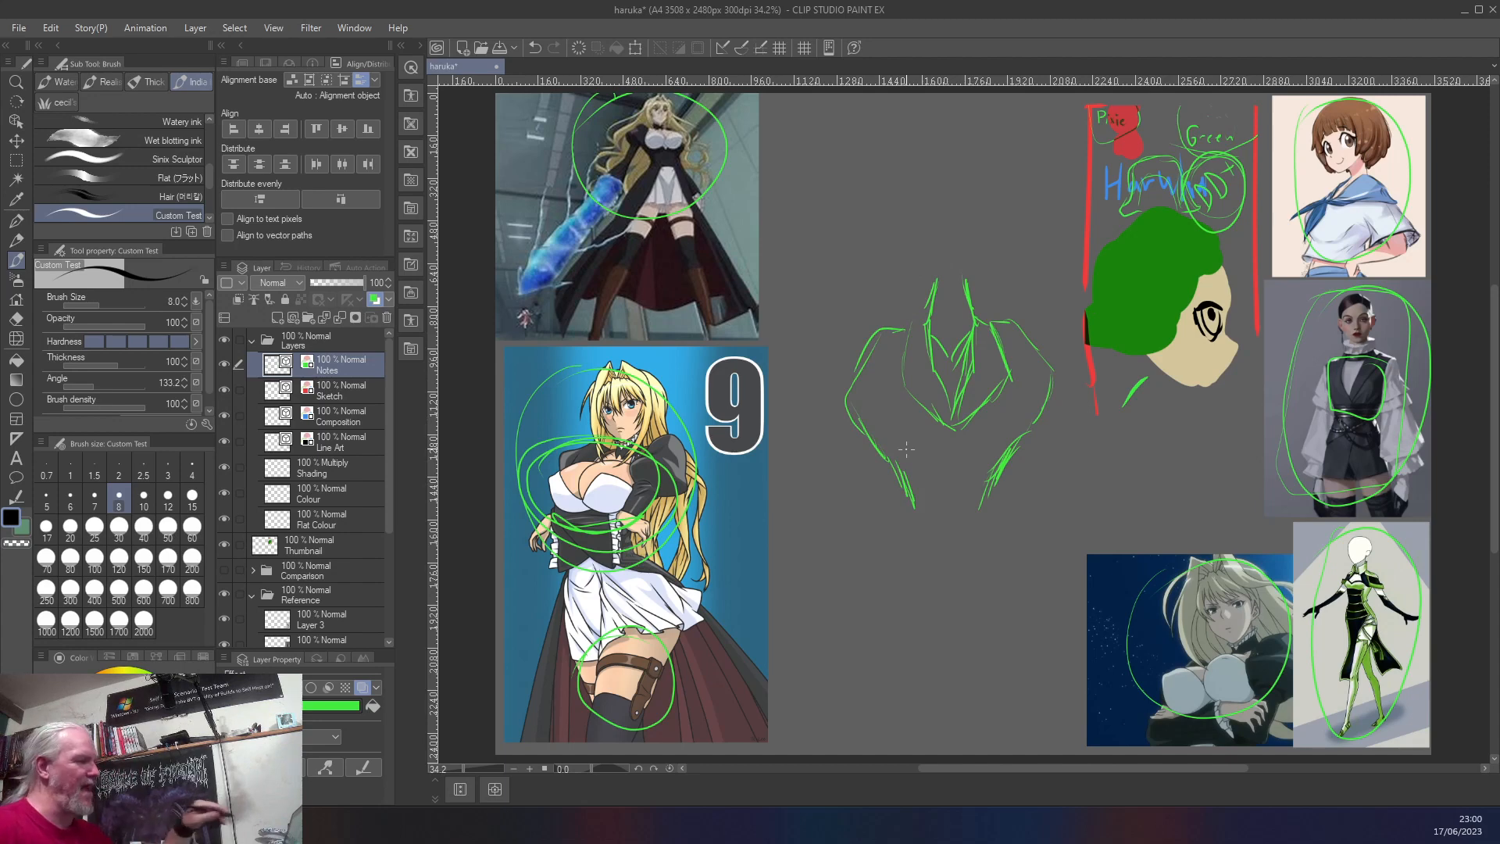
mouse_move(887, 326)
left_mouse_down()
mouse_move(846, 409)
mouse_move(869, 432)
left_mouse_up()
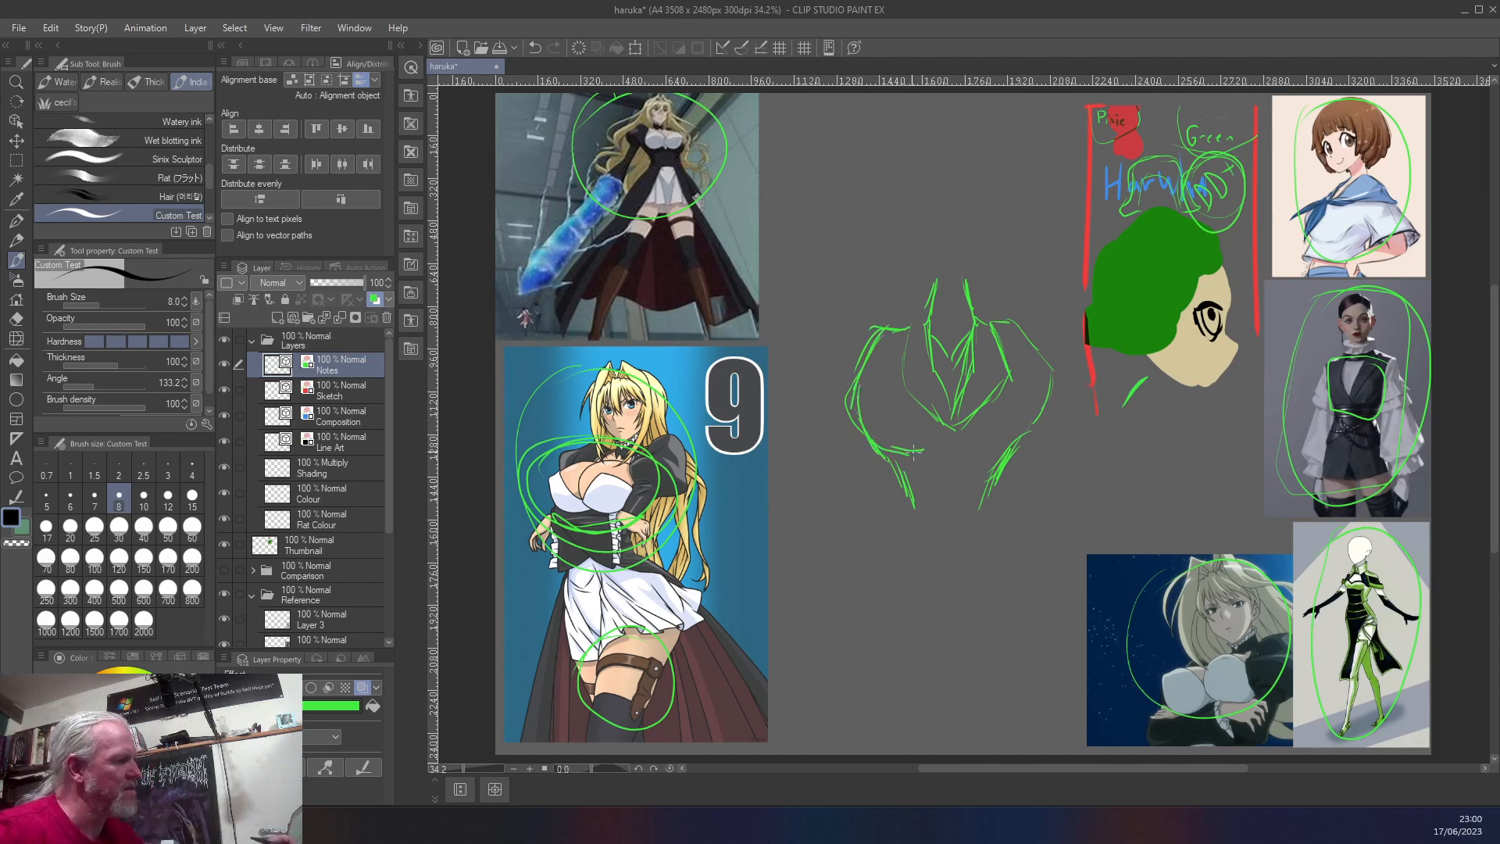
mouse_move(1020, 446)
left_mouse_down()
mouse_move(1050, 394)
mouse_move(1017, 316)
left_mouse_up()
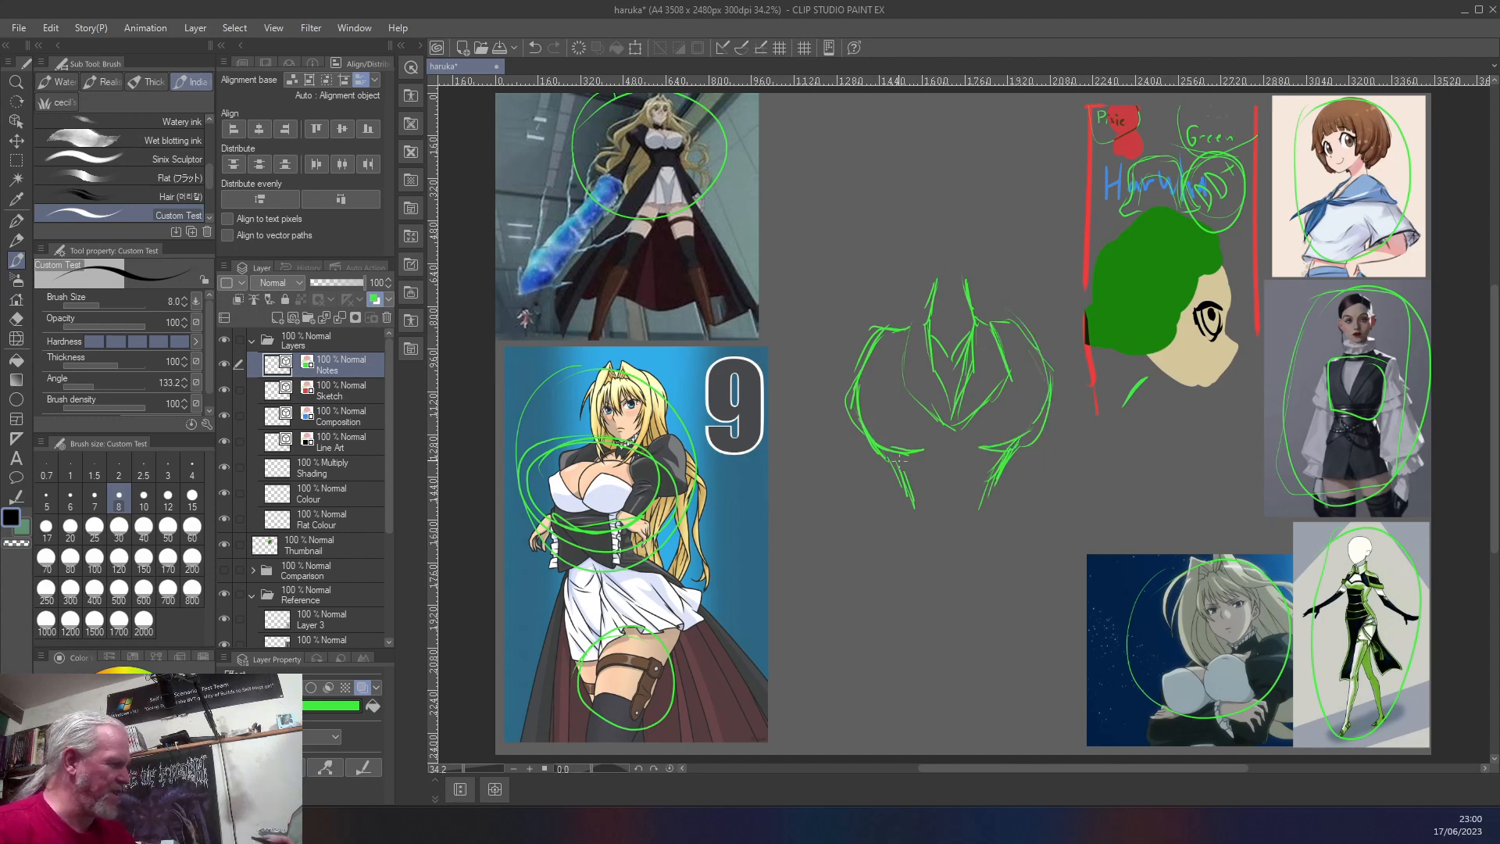
- Sketch the waistband and flared shorts with a centre line beneath the bodice, and start one outer leg line
mouse_move(986, 507)
left_mouse_down()
mouse_move(912, 500)
mouse_move(977, 504)
mouse_move(923, 502)
mouse_move(902, 479)
mouse_move(915, 519)
mouse_move(1000, 515)
mouse_move(914, 515)
mouse_move(1002, 554)
mouse_move(1019, 582)
mouse_move(945, 578)
mouse_move(965, 580)
left_mouse_up()
mouse_move(943, 522)
left_mouse_down()
mouse_move(939, 581)
mouse_move(884, 587)
left_mouse_up()
left_click_drag(906, 508, 848, 687)
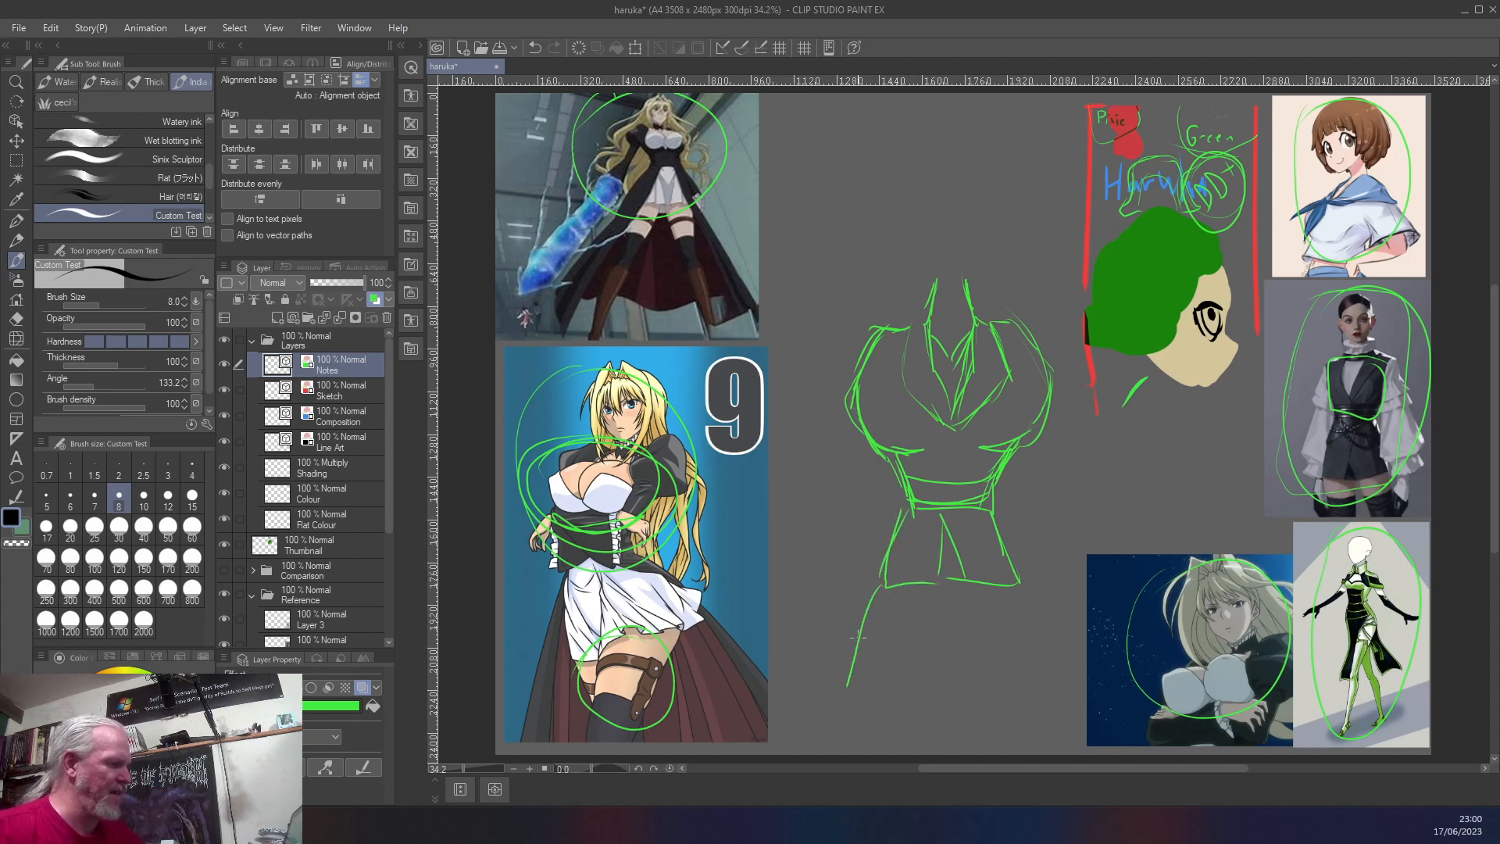
- Sketch both thighs below the shorts, with a strap band across each and a curved edge closing them off
left_click_drag(941, 585, 894, 697)
left_click_drag(952, 584, 983, 701)
left_click_drag(1018, 586, 1050, 701)
mouse_move(1027, 625)
left_mouse_down()
mouse_move(963, 633)
mouse_move(1037, 633)
mouse_move(1053, 693)
mouse_move(965, 695)
left_mouse_up()
mouse_move(864, 642)
left_mouse_down()
mouse_move(927, 613)
mouse_move(849, 664)
mouse_move(867, 620)
left_mouse_up()
left_click_drag(897, 695, 852, 682)
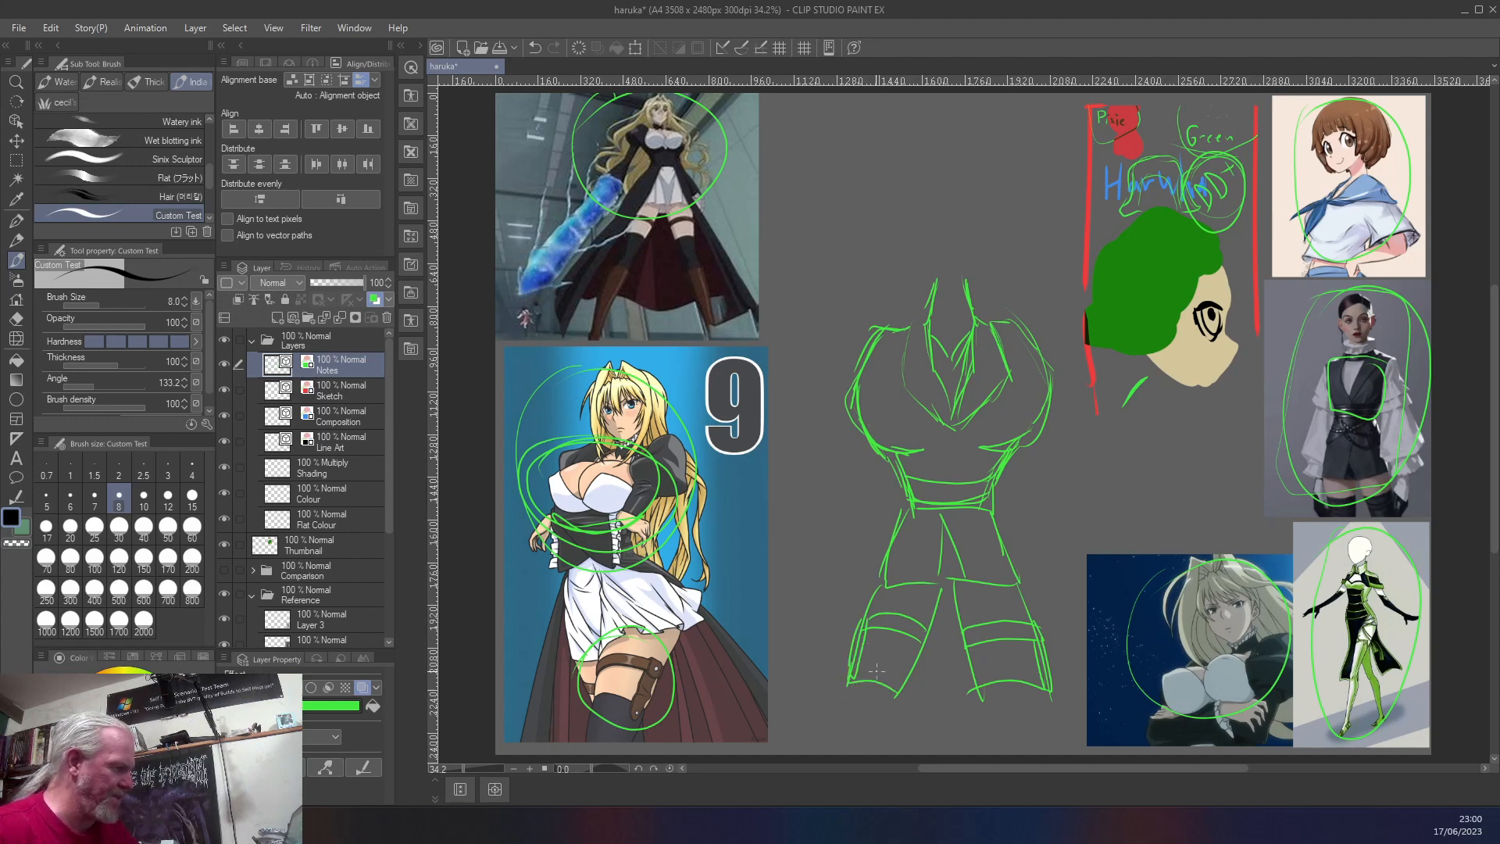
- Sketch the start of the knees and lower legs below the curved edges of both thighs
mouse_move(846, 687)
left_mouse_down()
mouse_move(841, 739)
mouse_move(879, 730)
left_mouse_up()
left_click_drag(887, 727, 872, 742)
mouse_move(988, 688)
left_mouse_down()
mouse_move(981, 742)
mouse_move(1002, 749)
left_mouse_up()
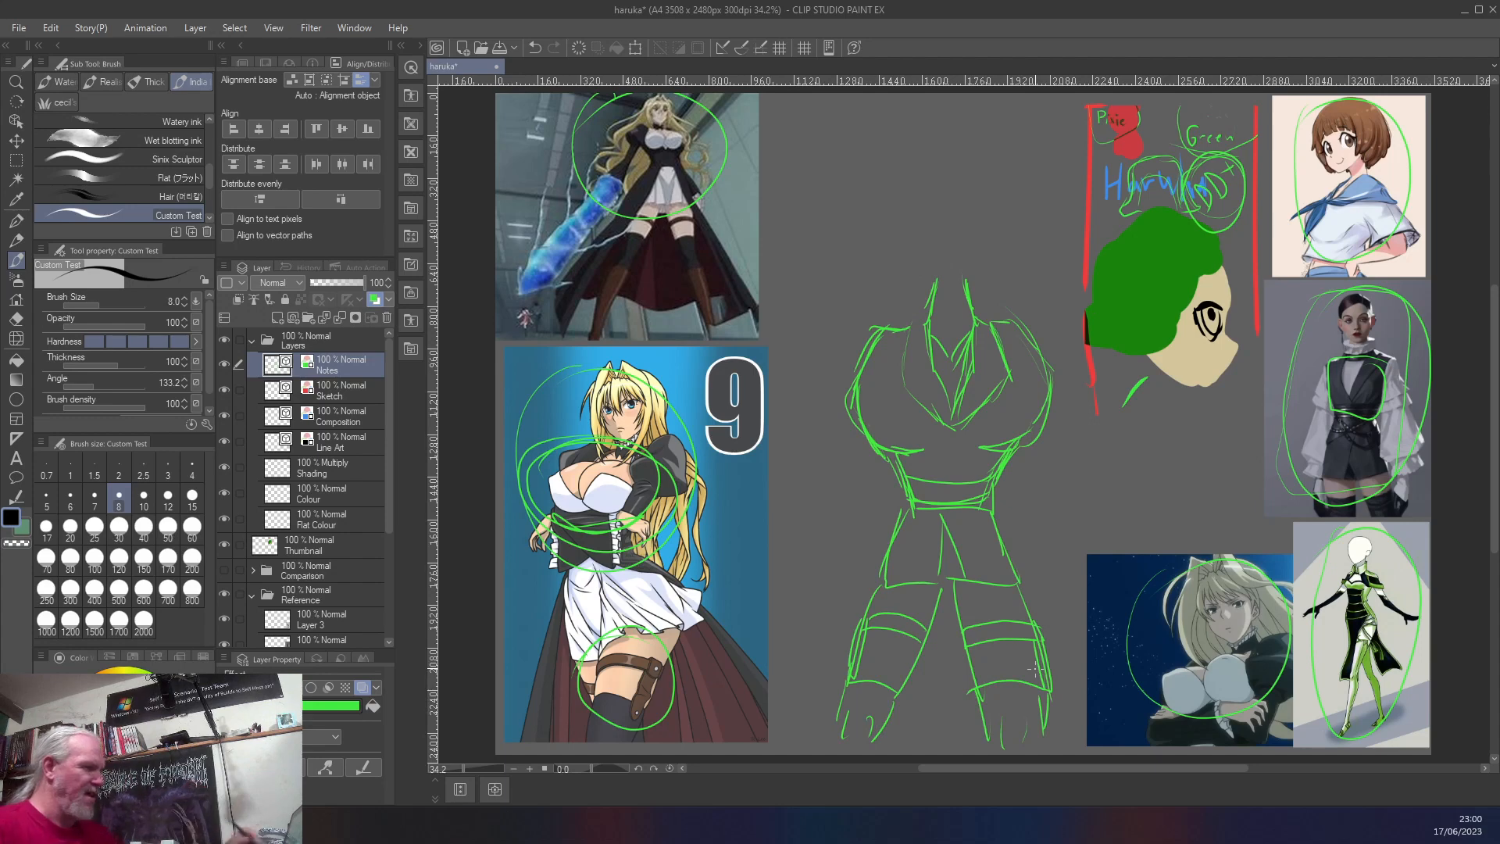
- Sketch the upper arm on the figure's left-hand side, running from the shoulder to a wavy sleeve edge, and reinforce its outline
mouse_move(866, 339)
left_mouse_down()
mouse_move(839, 348)
mouse_move(803, 458)
mouse_move(835, 445)
left_mouse_up()
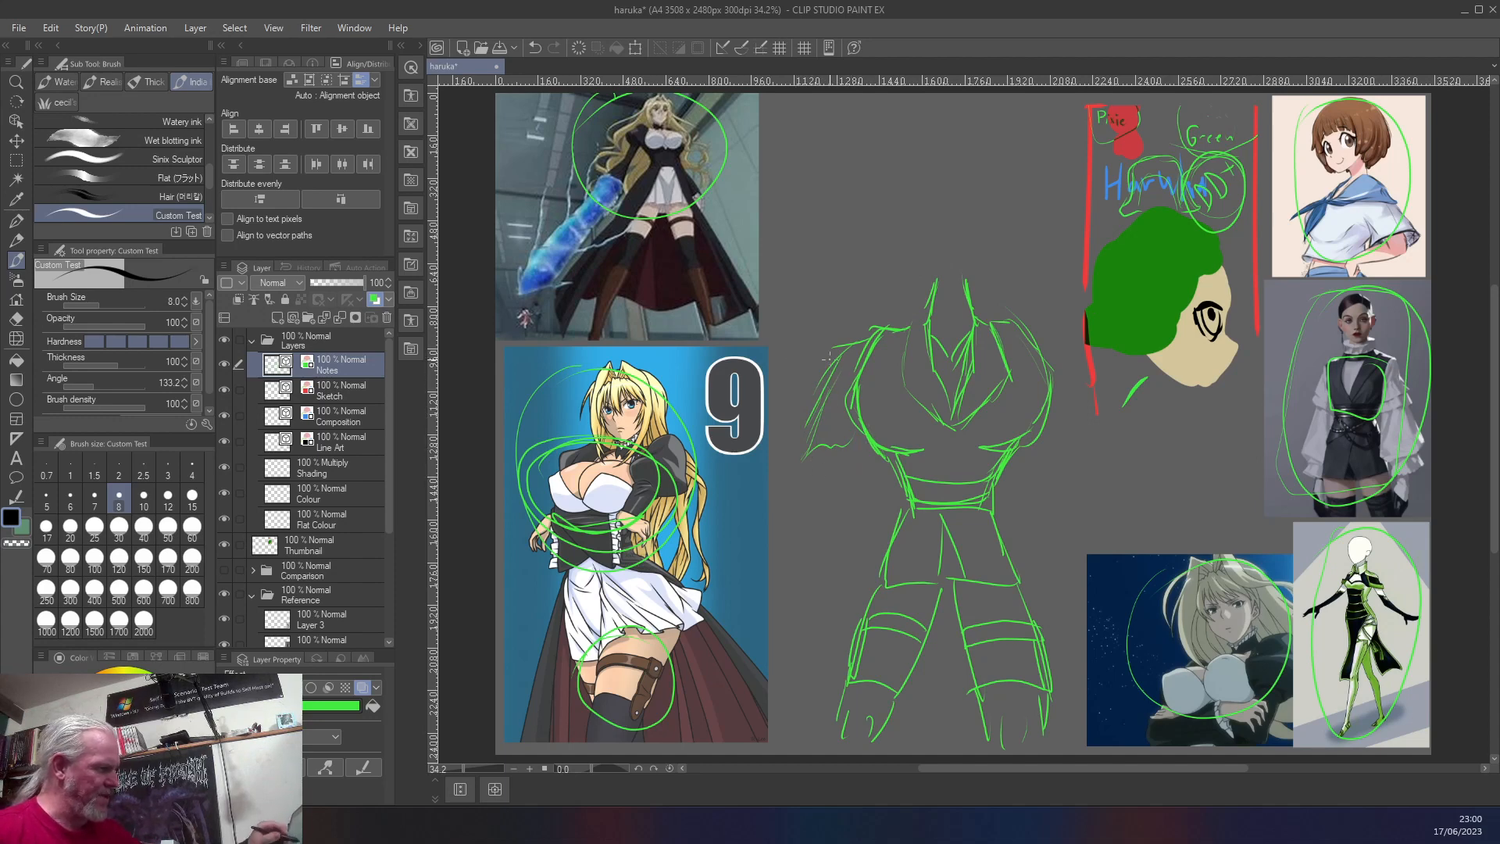
mouse_move(836, 348)
left_mouse_down()
mouse_move(819, 455)
mouse_move(835, 373)
mouse_move(816, 420)
left_mouse_up()
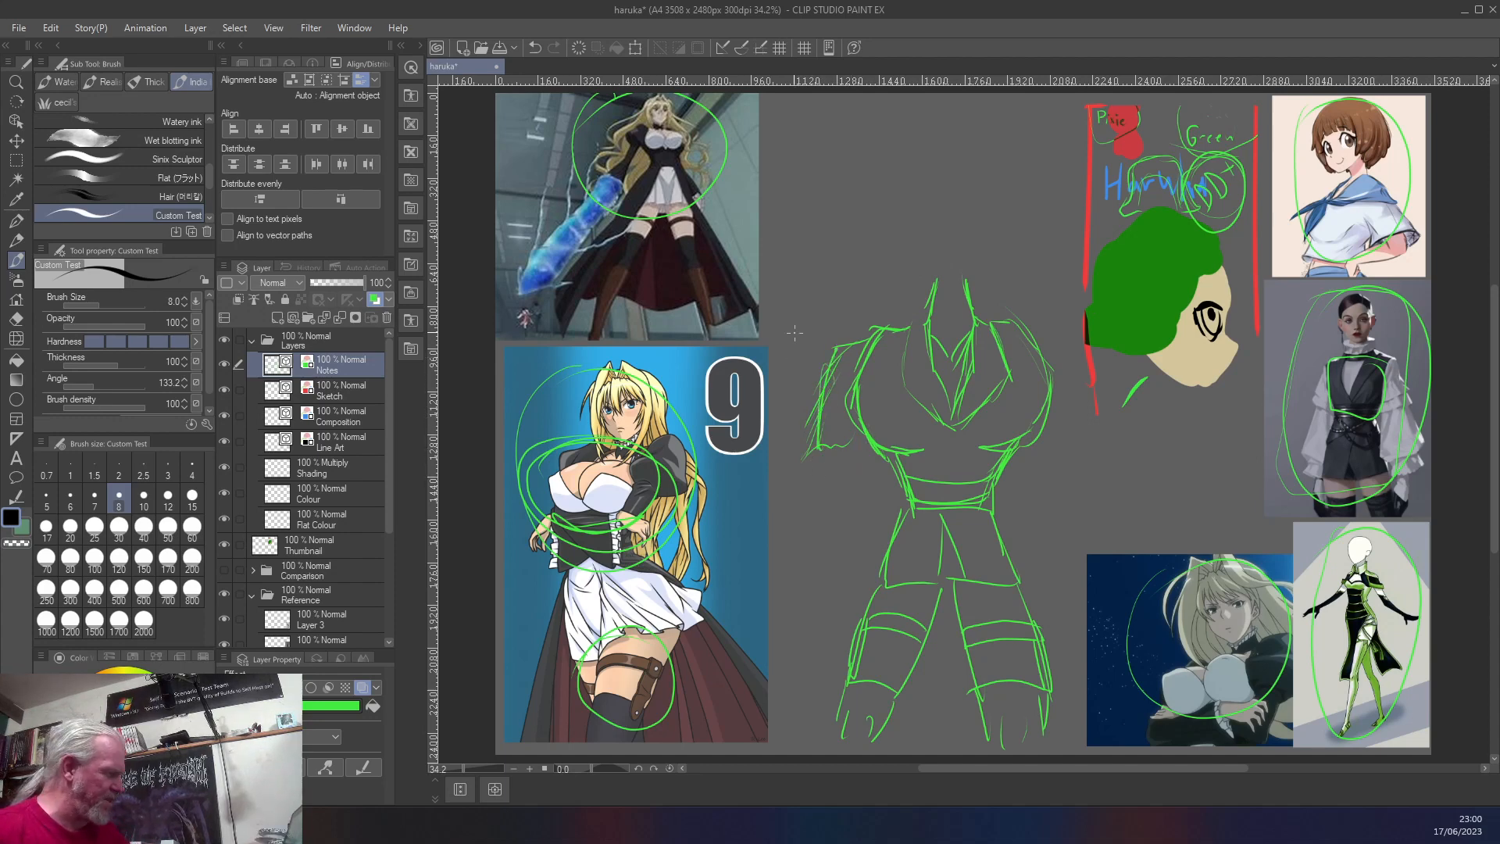
mouse_move(848, 344)
left_mouse_down()
mouse_move(818, 423)
mouse_move(829, 356)
left_mouse_up()
mouse_move(828, 376)
left_mouse_down()
mouse_move(819, 434)
mouse_move(826, 402)
left_mouse_up()
left_click_drag(835, 400, 824, 441)
- Sketch the opposite upper arm and bend both forearms inward so the hands meet in front of the waist
mouse_move(1032, 327)
left_mouse_down()
mouse_move(1067, 344)
mouse_move(1078, 450)
mouse_move(1069, 439)
mouse_move(1001, 490)
mouse_move(1002, 449)
mouse_move(1064, 430)
left_mouse_up()
mouse_move(1005, 487)
left_mouse_down()
mouse_move(948, 450)
mouse_move(912, 450)
mouse_move(979, 446)
left_mouse_up()
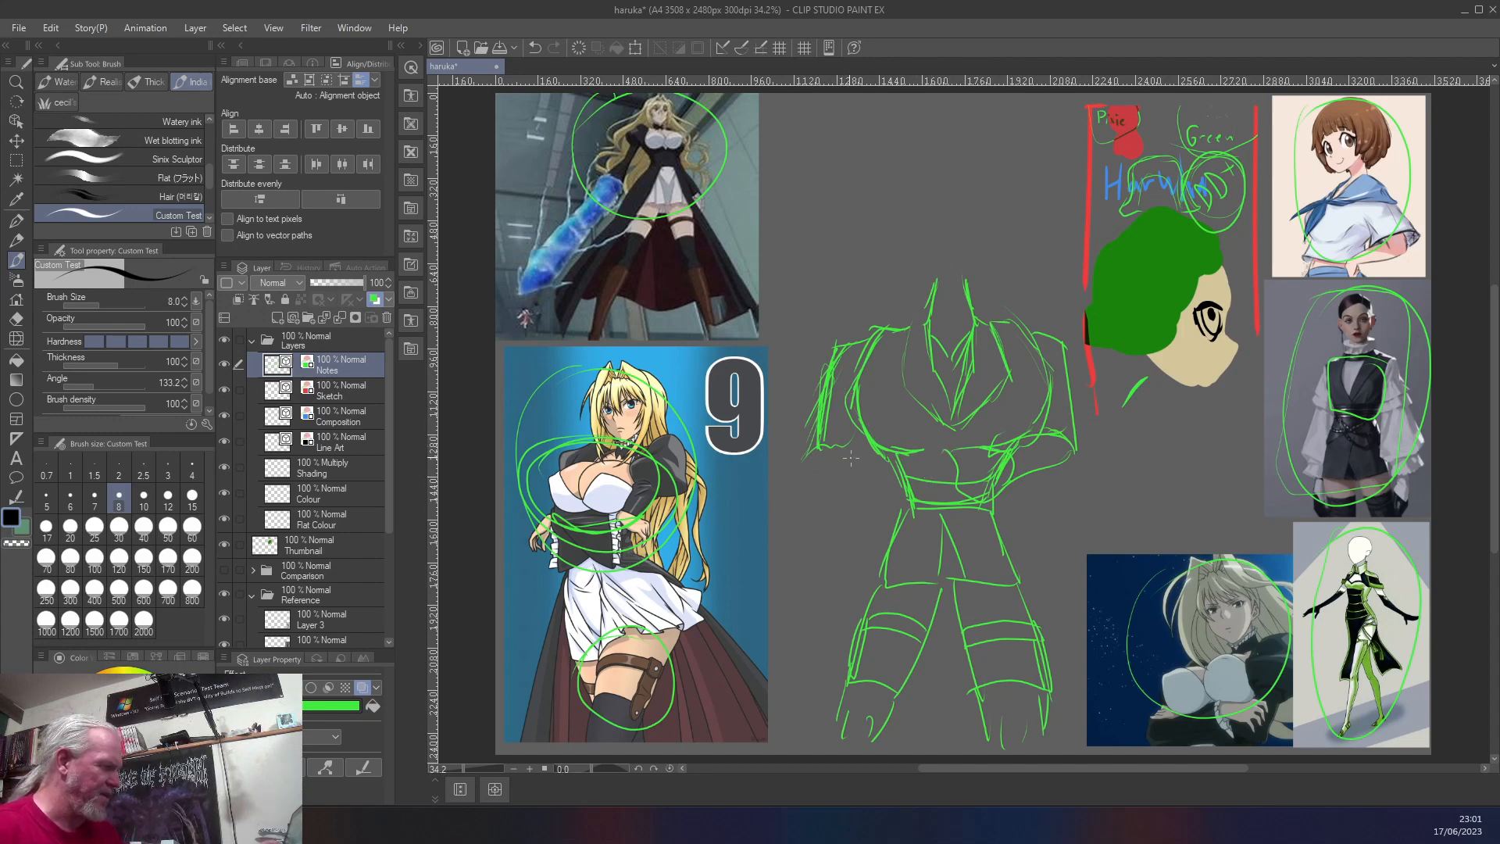
mouse_move(823, 449)
left_mouse_down()
mouse_move(848, 484)
mouse_move(913, 473)
mouse_move(928, 487)
mouse_move(917, 453)
mouse_move(886, 481)
mouse_move(921, 445)
mouse_move(958, 481)
left_mouse_up()
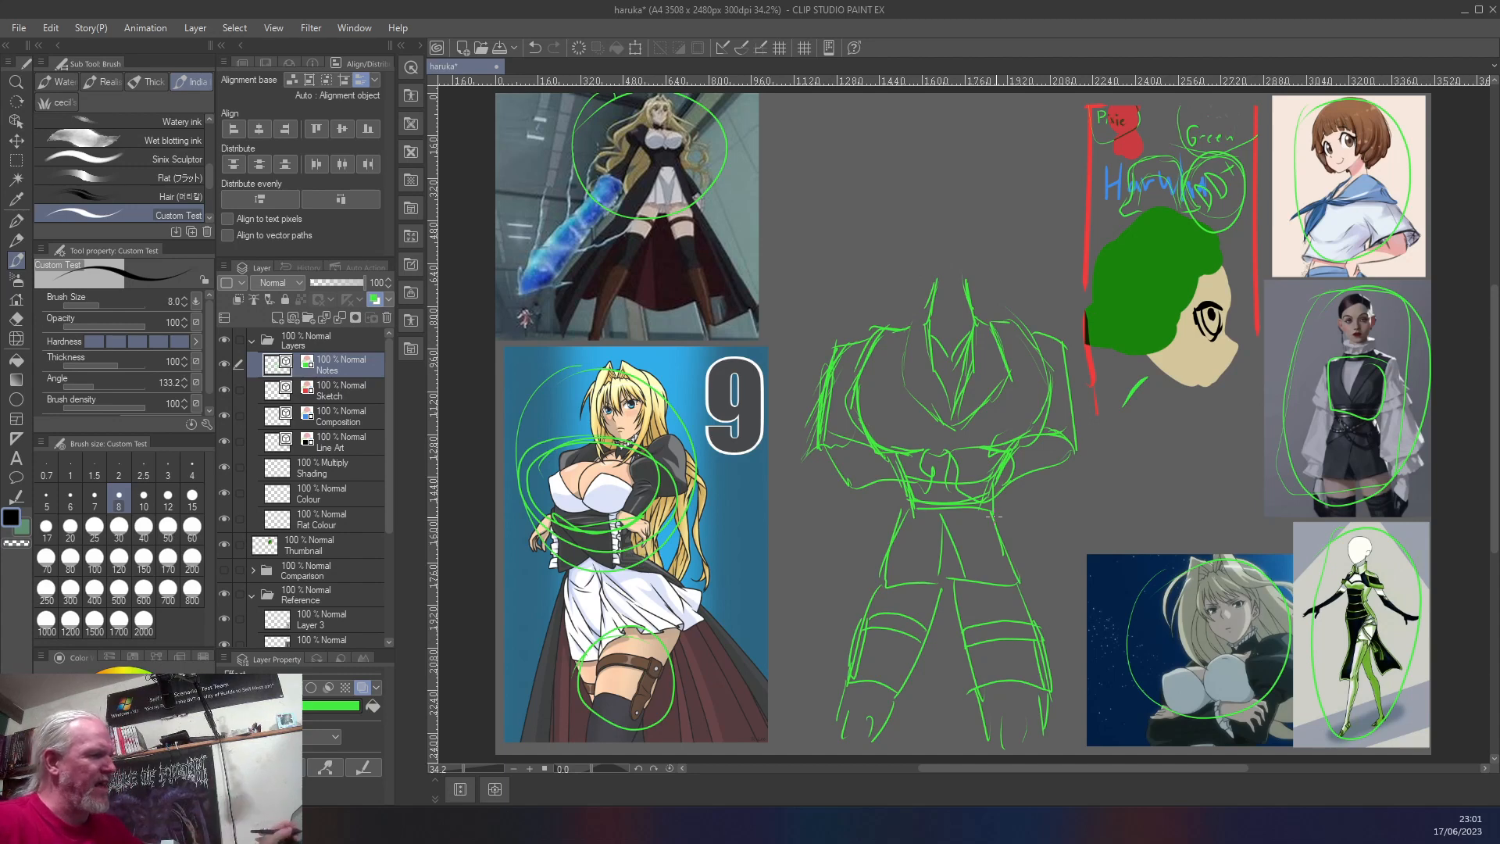
- Sketch the head above the neck with a pointed jaw, rounded skull, mouth and two large eye outlines
mouse_move(984, 280)
left_mouse_down()
mouse_move(957, 308)
mouse_move(927, 282)
mouse_move(952, 300)
mouse_move(988, 279)
mouse_move(1002, 221)
left_mouse_up()
left_click_drag(909, 277, 891, 216)
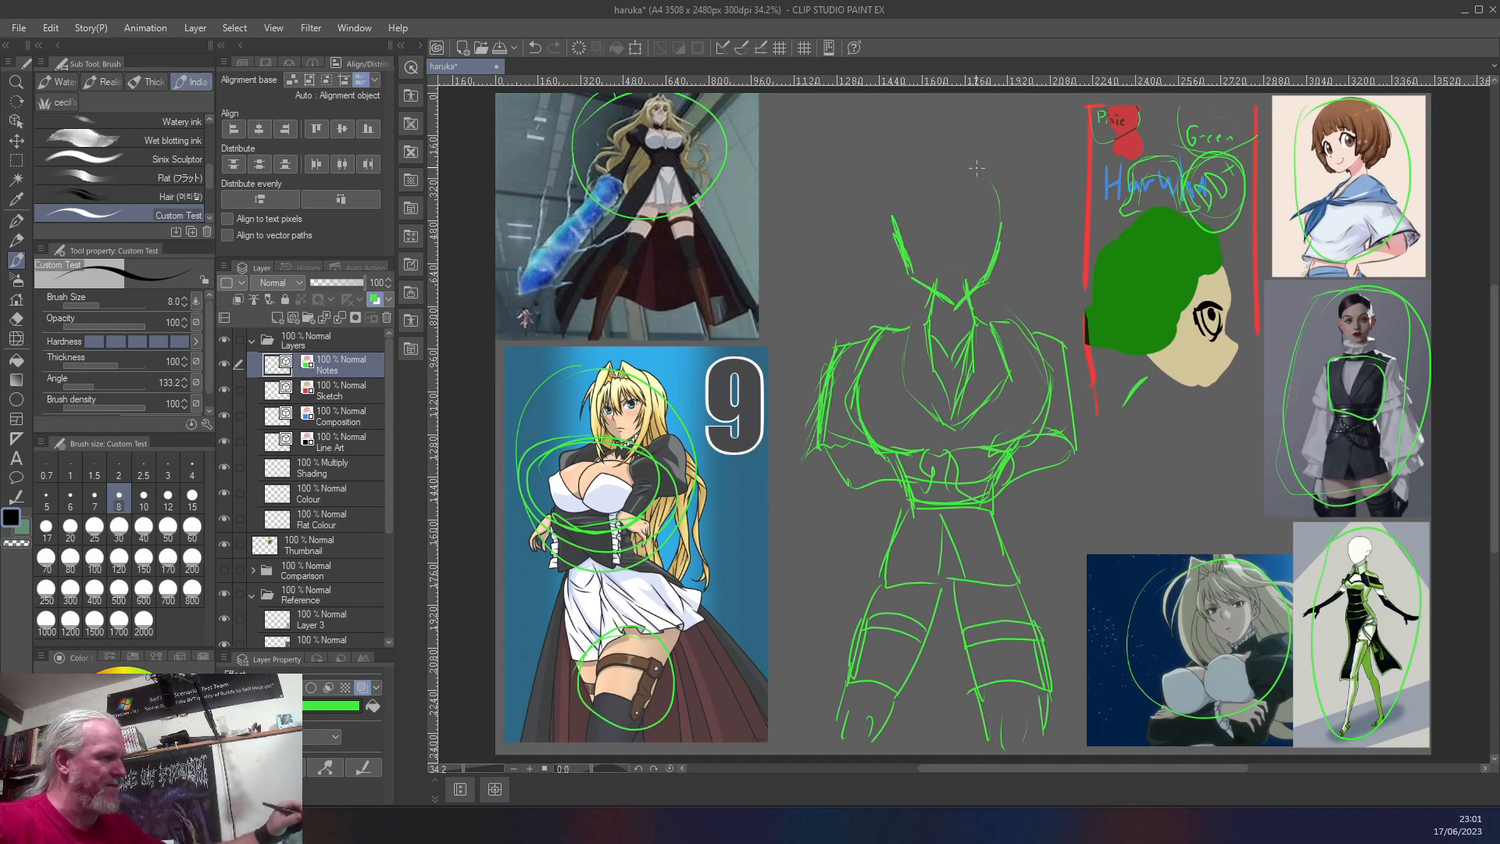
mouse_move(999, 208)
left_mouse_down()
mouse_move(970, 168)
mouse_move(903, 187)
mouse_move(896, 217)
mouse_move(899, 181)
mouse_move(990, 194)
mouse_move(954, 220)
mouse_move(972, 258)
left_mouse_up()
mouse_move(928, 213)
left_mouse_down()
mouse_move(898, 217)
mouse_move(910, 253)
mouse_move(936, 239)
mouse_move(926, 209)
left_mouse_up()
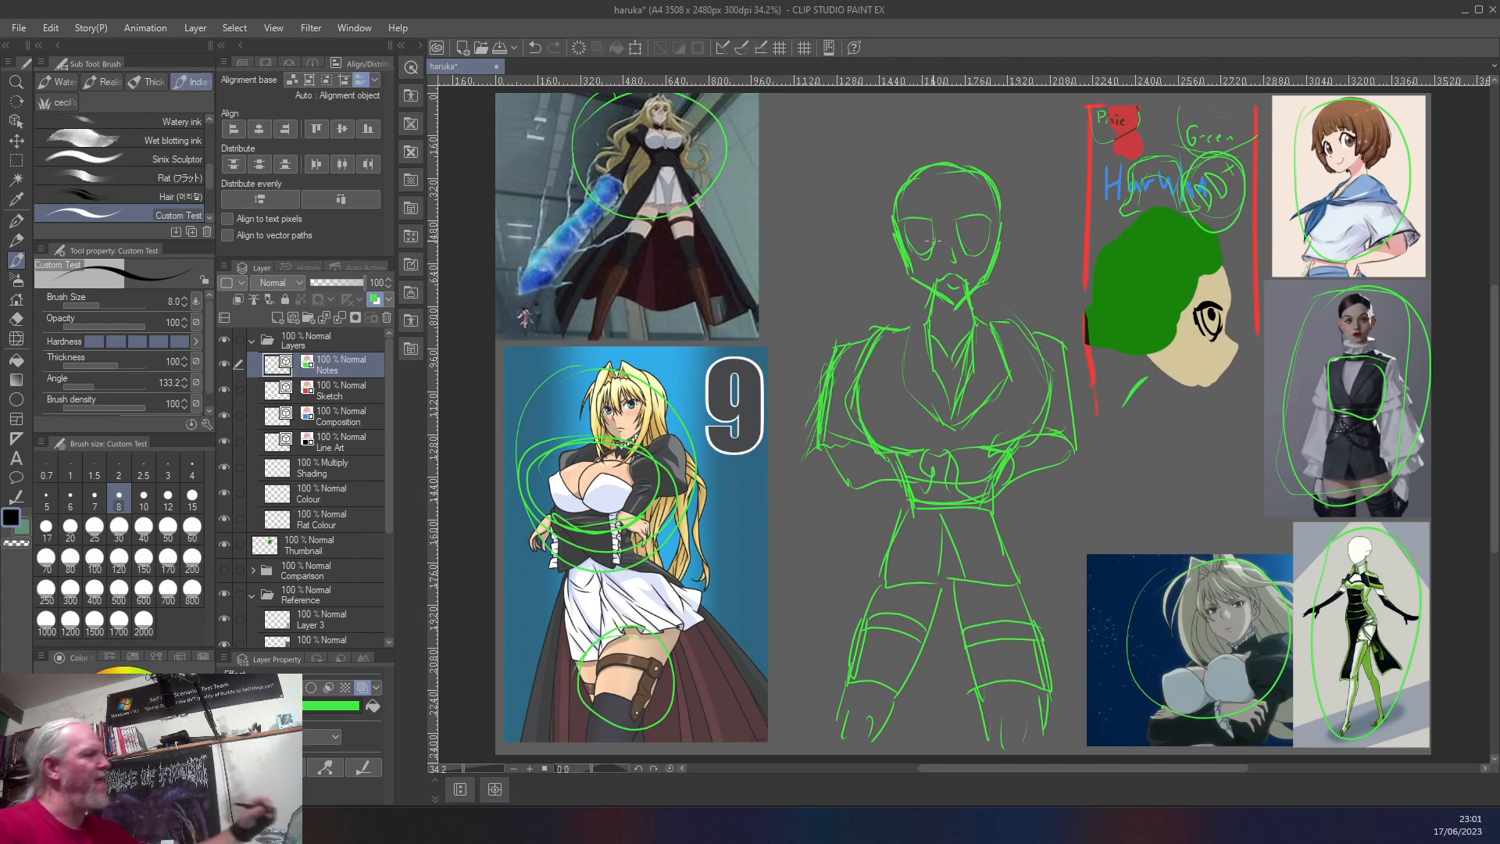
- Sketch the fringe and shoulder-length hair around the head, and add angled eyebrows and irises to both eyes
left_click_drag(973, 181, 963, 209)
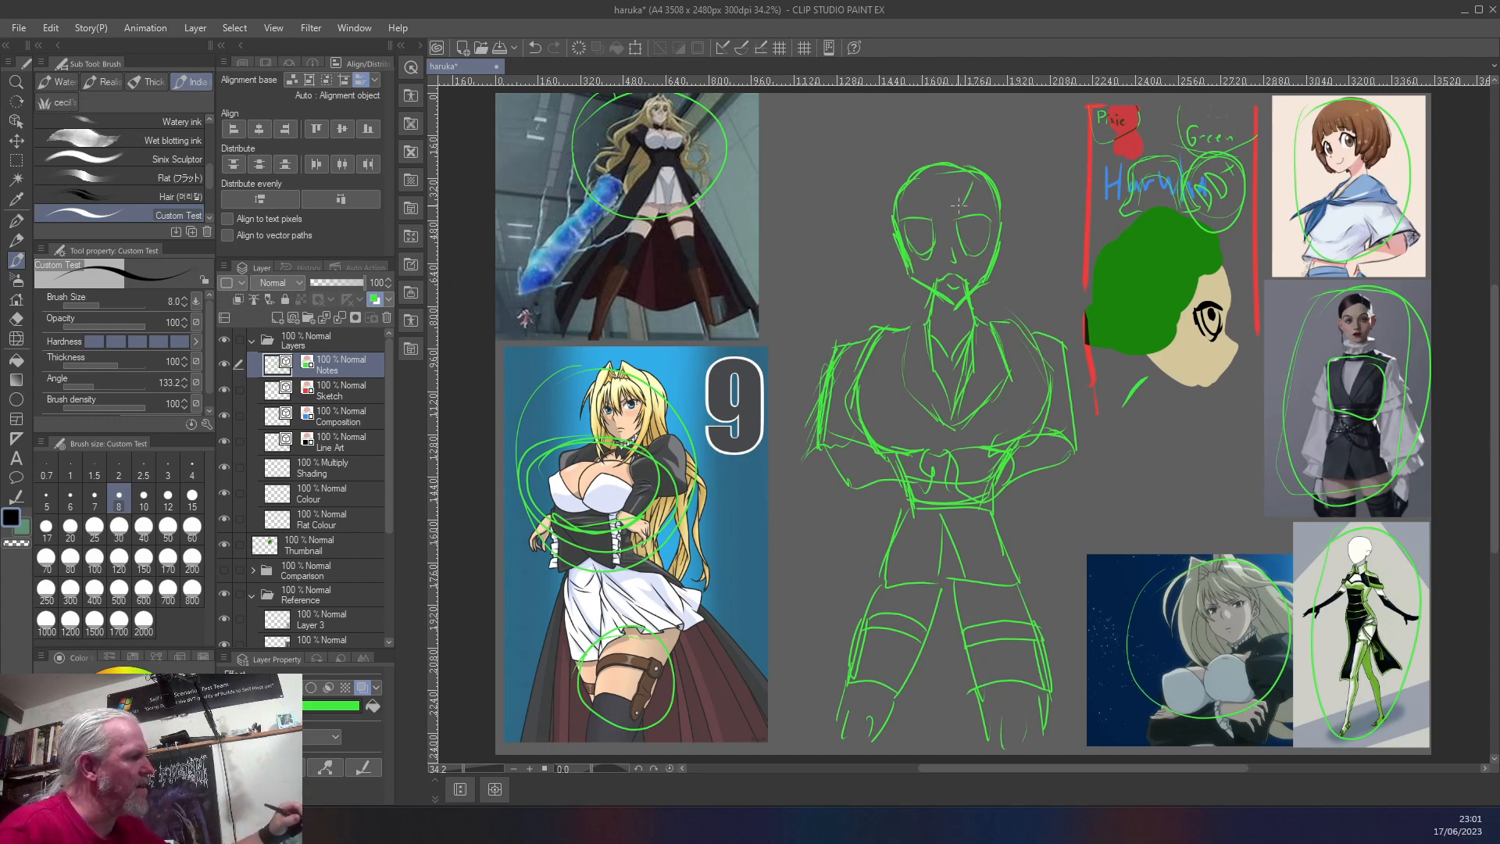
left_click_drag(935, 189, 923, 211)
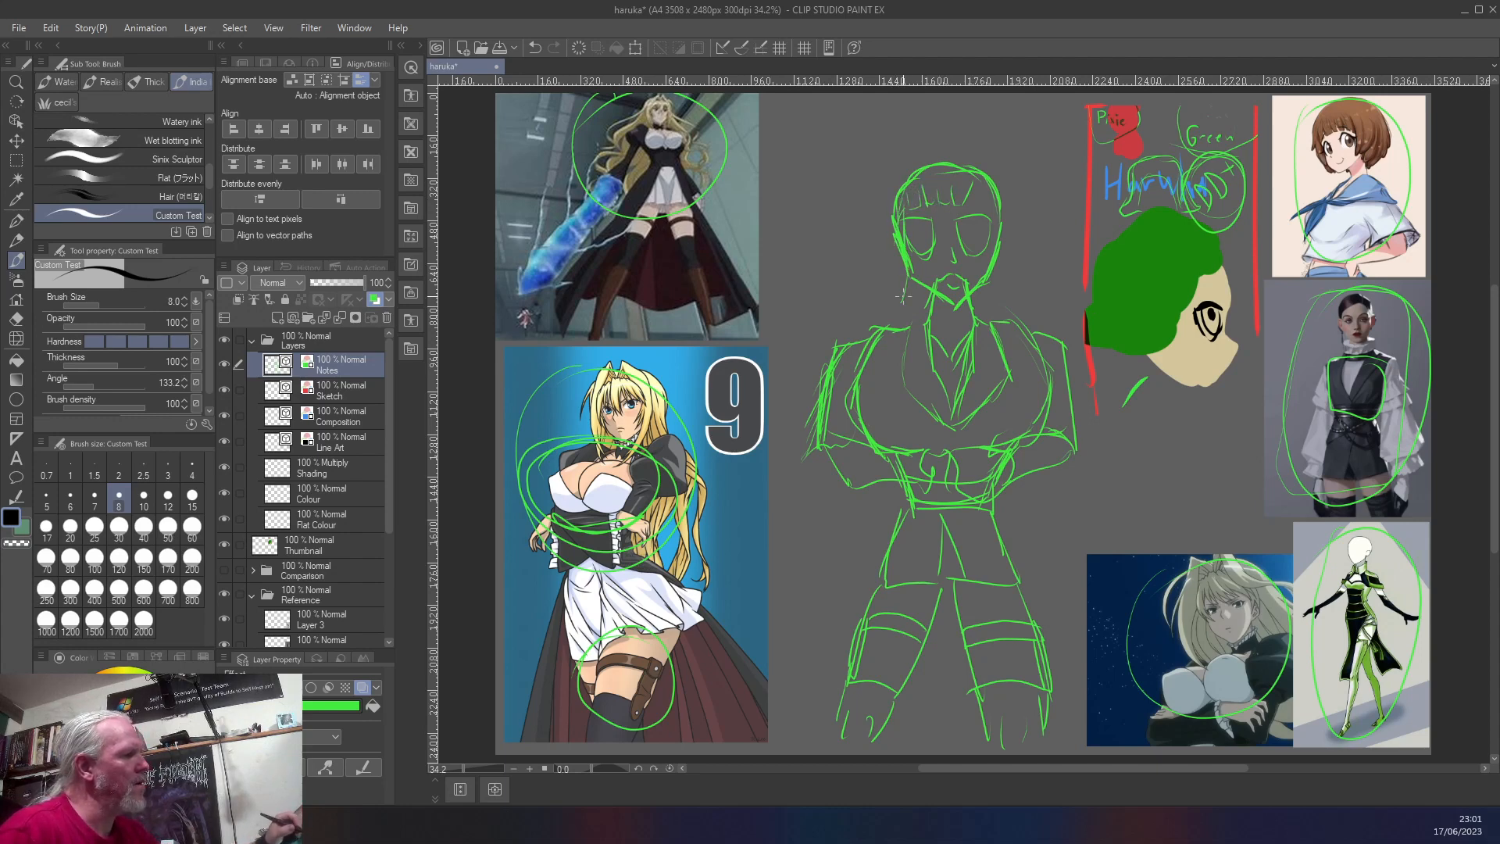
mouse_move(893, 298)
left_mouse_down()
mouse_move(869, 216)
mouse_move(902, 138)
mouse_move(886, 147)
mouse_move(953, 129)
mouse_move(1021, 197)
mouse_move(991, 154)
mouse_move(1039, 301)
left_mouse_up()
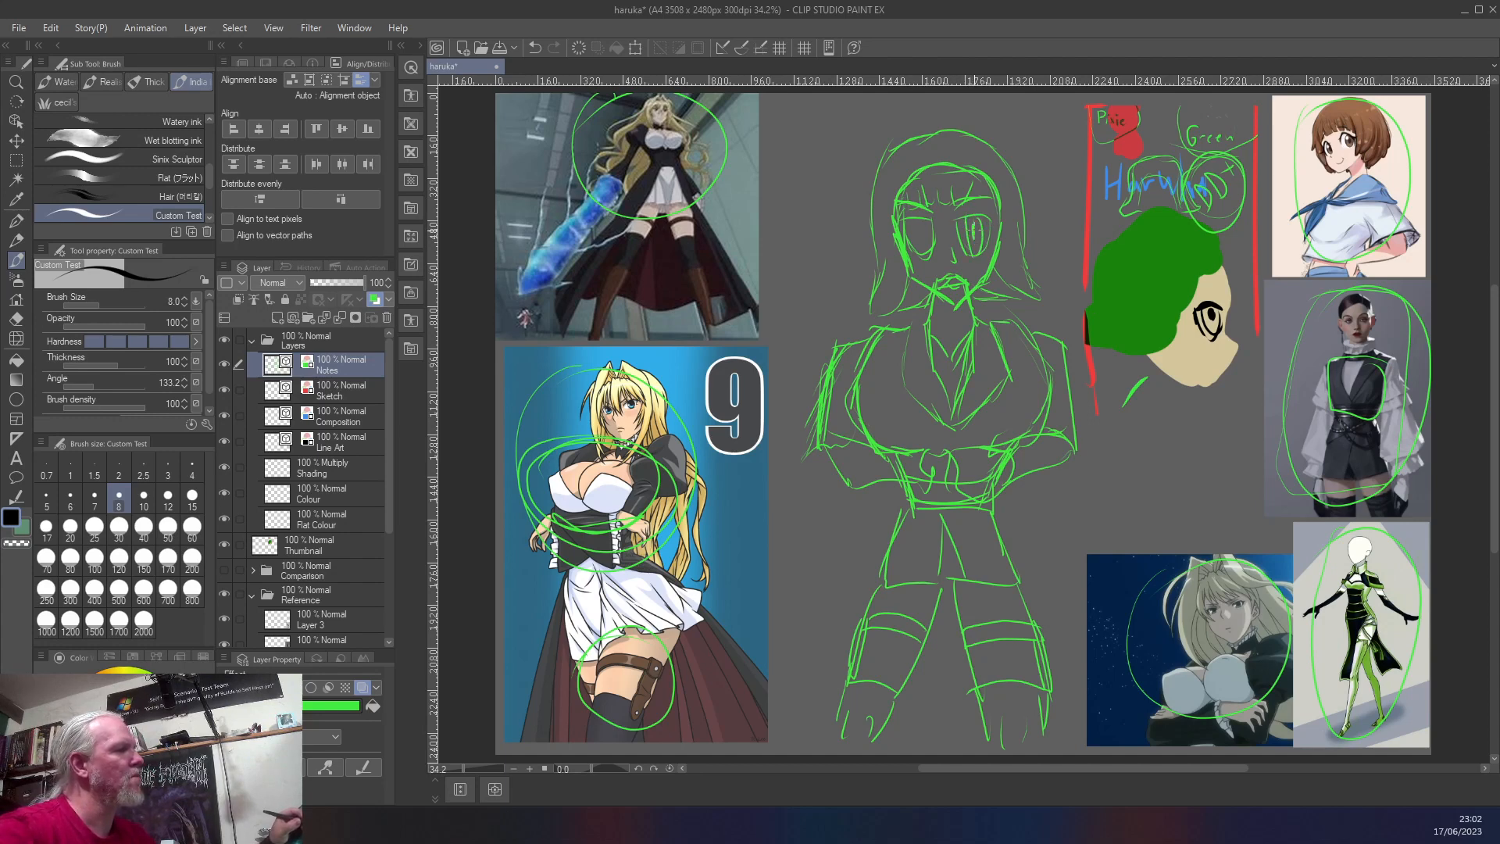
left_click_drag(910, 224, 917, 241)
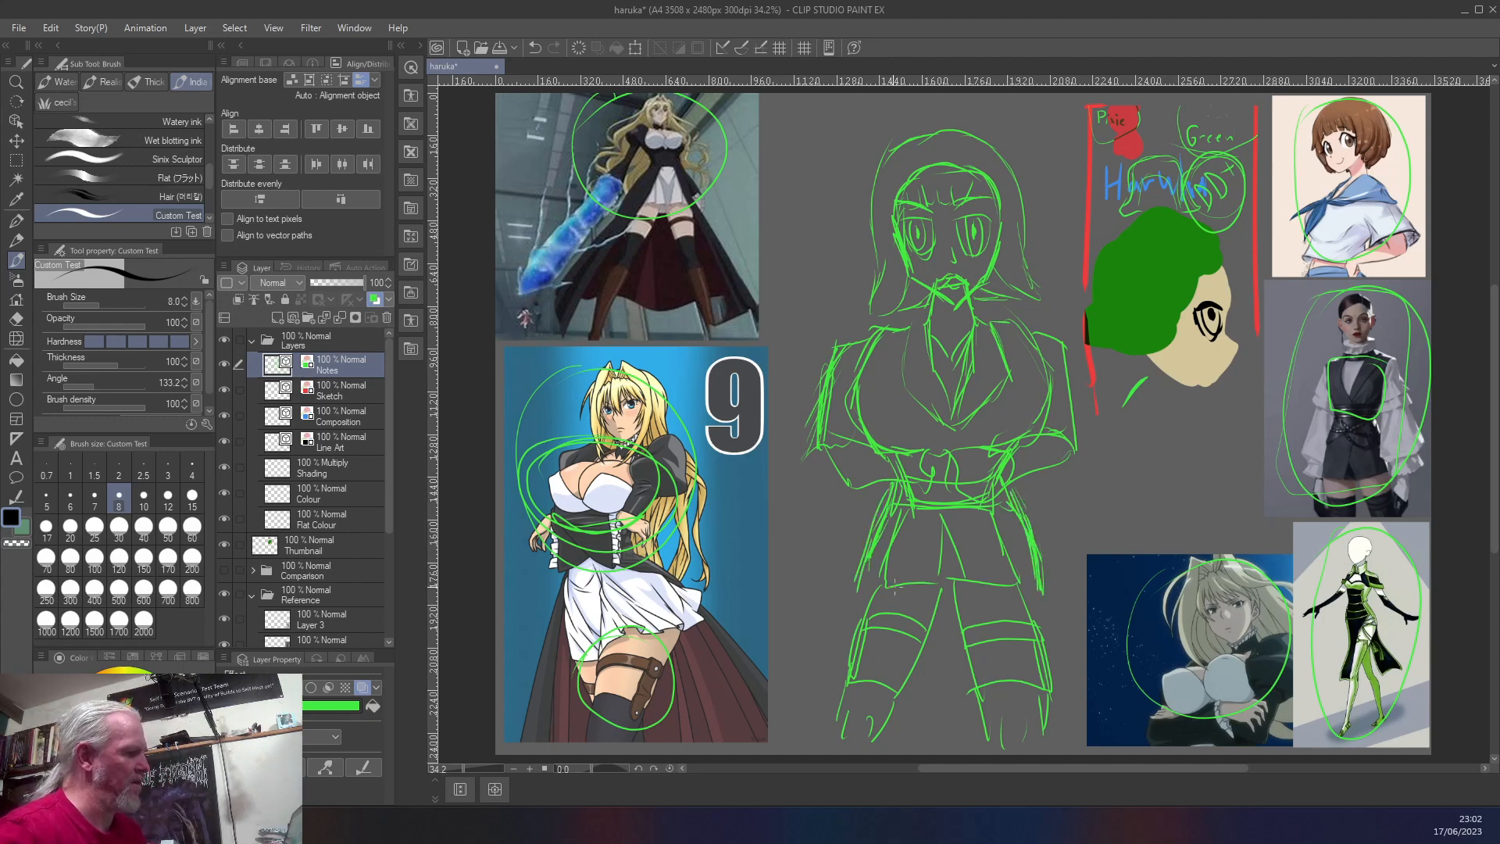
- Sketch the lower edges of a flared overskirt on both sides of the shorts, closing them with hem lines across the thighs
left_click_drag(915, 604, 837, 611)
left_click_drag(840, 618, 867, 559)
mouse_move(961, 600)
left_mouse_down()
mouse_move(1039, 593)
mouse_move(1028, 503)
left_mouse_up()
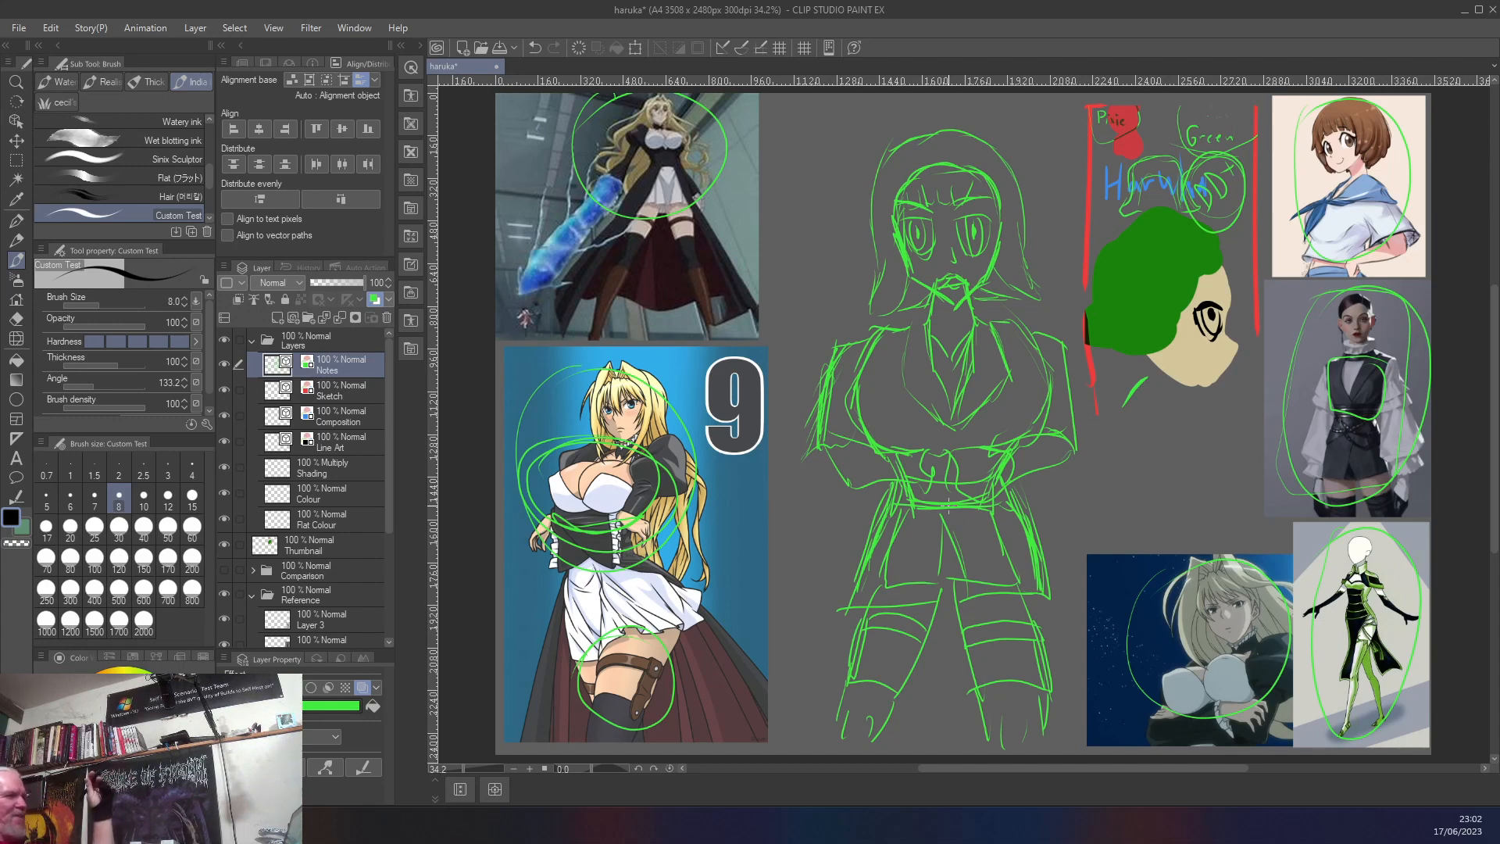
- Select the whole figure sketch and scale it down to 77%, moving it up to leave room for the lower legs
key("ctrl+t")
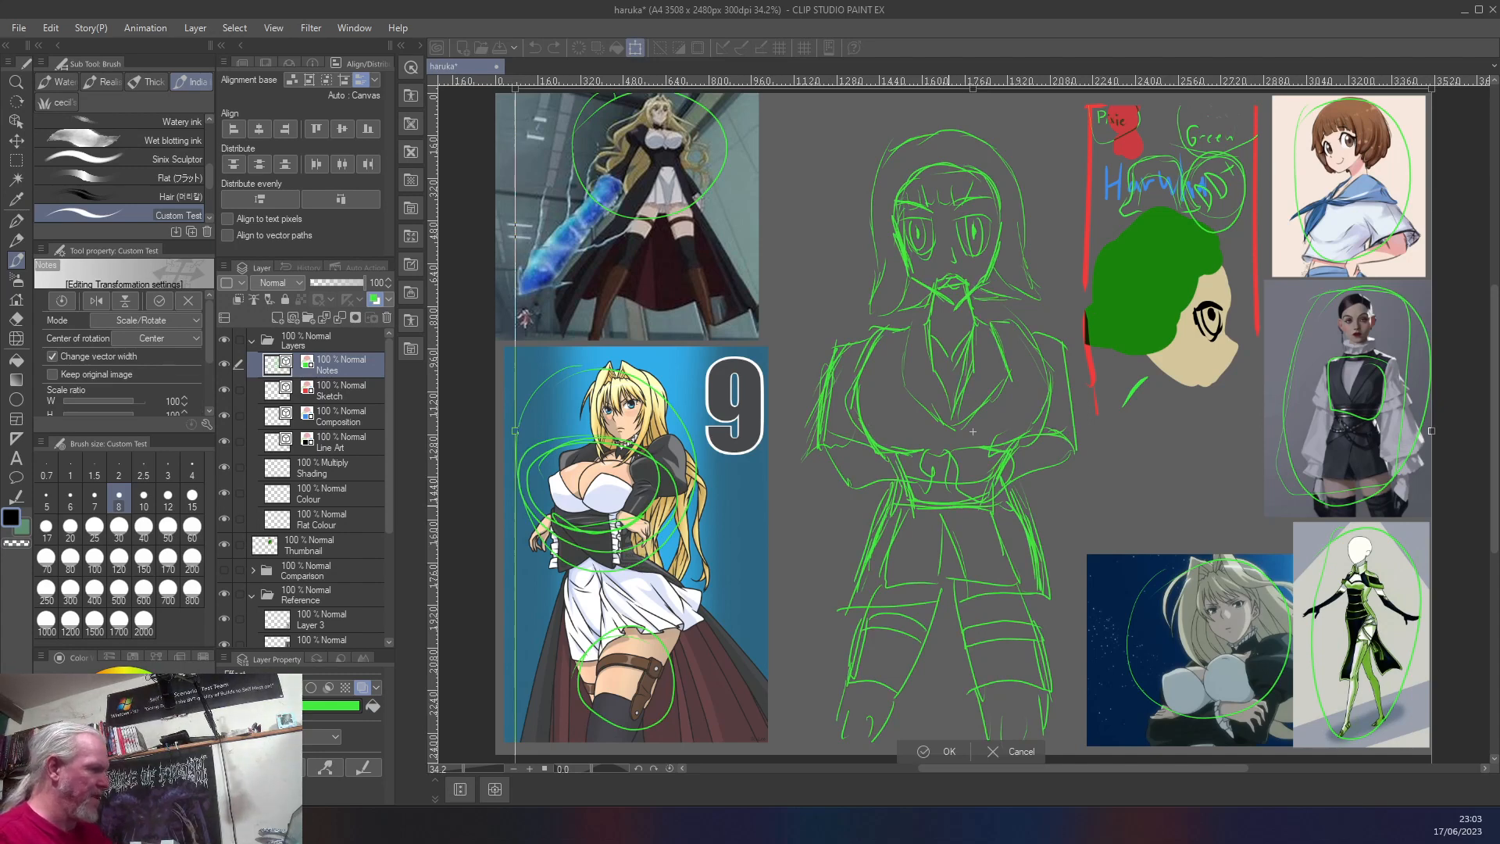
key("Return")
key("m")
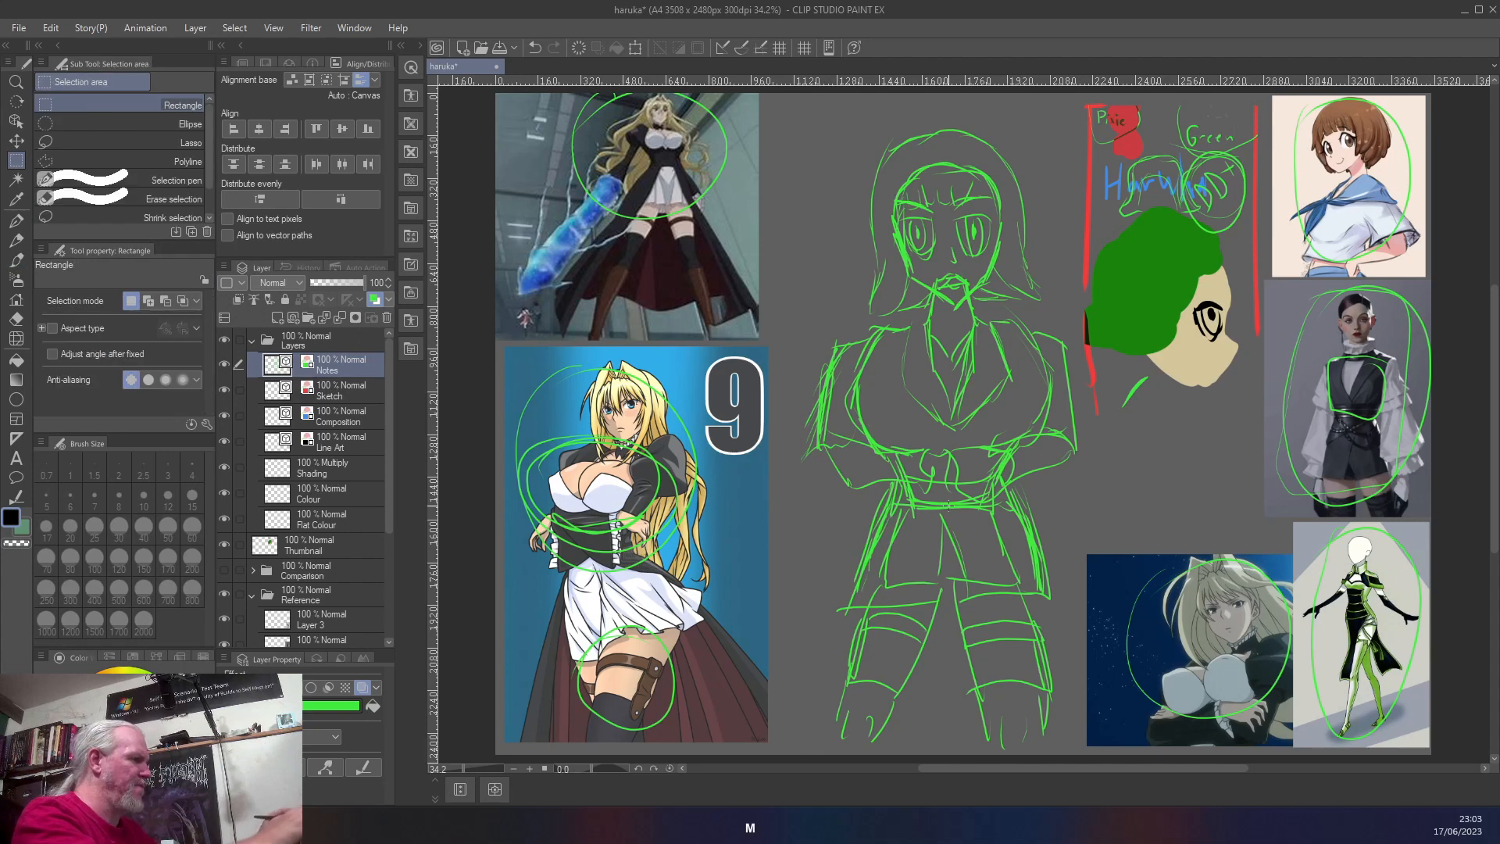
mouse_move(795, 121)
left_mouse_down()
mouse_move(1015, 143)
mouse_move(1072, 401)
mouse_move(1066, 762)
mouse_move(1080, 749)
left_mouse_up()
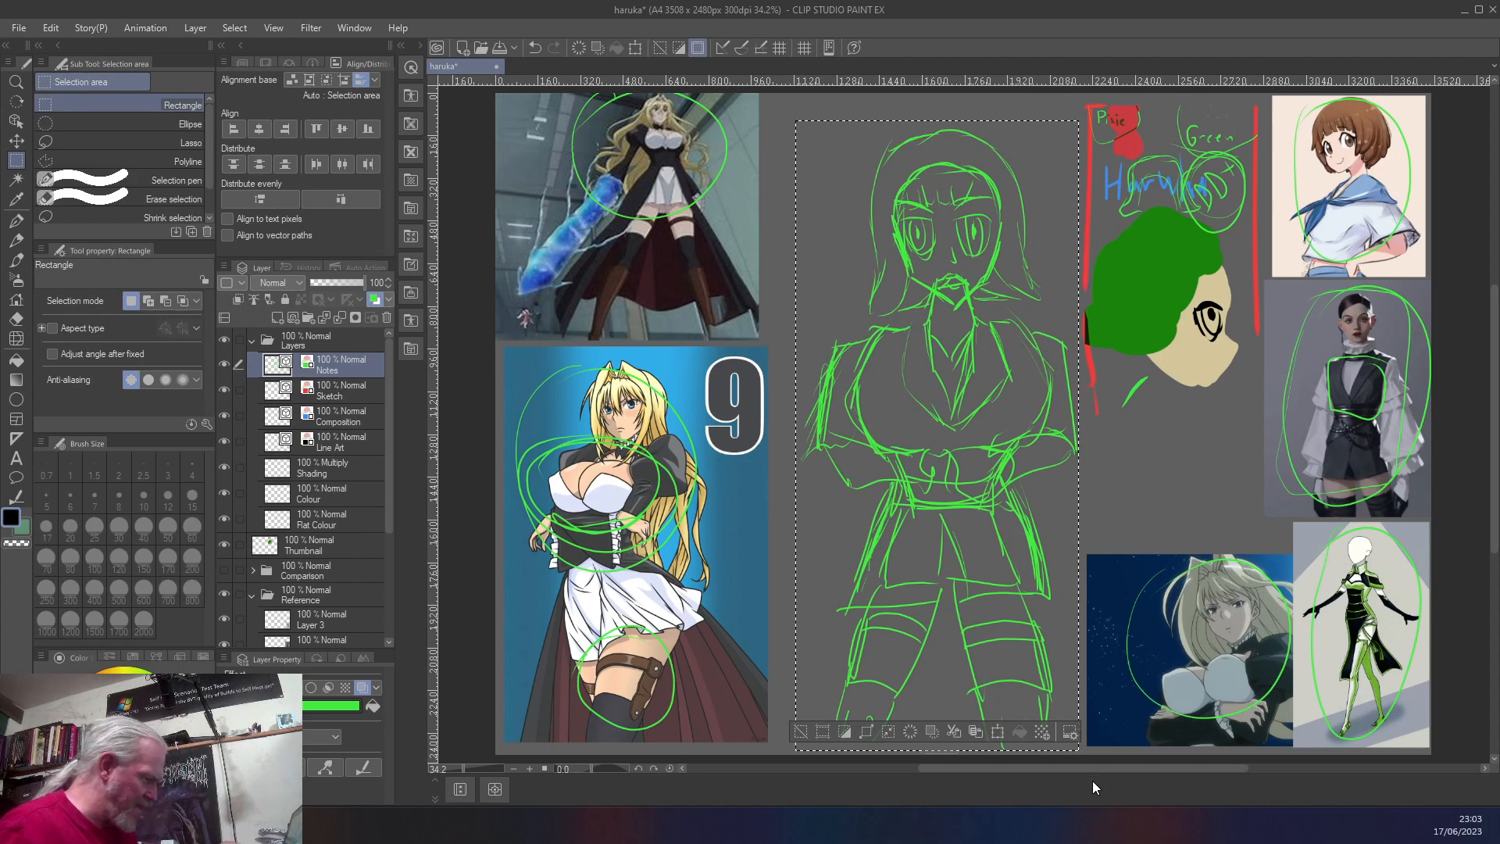
key("ctrl+t")
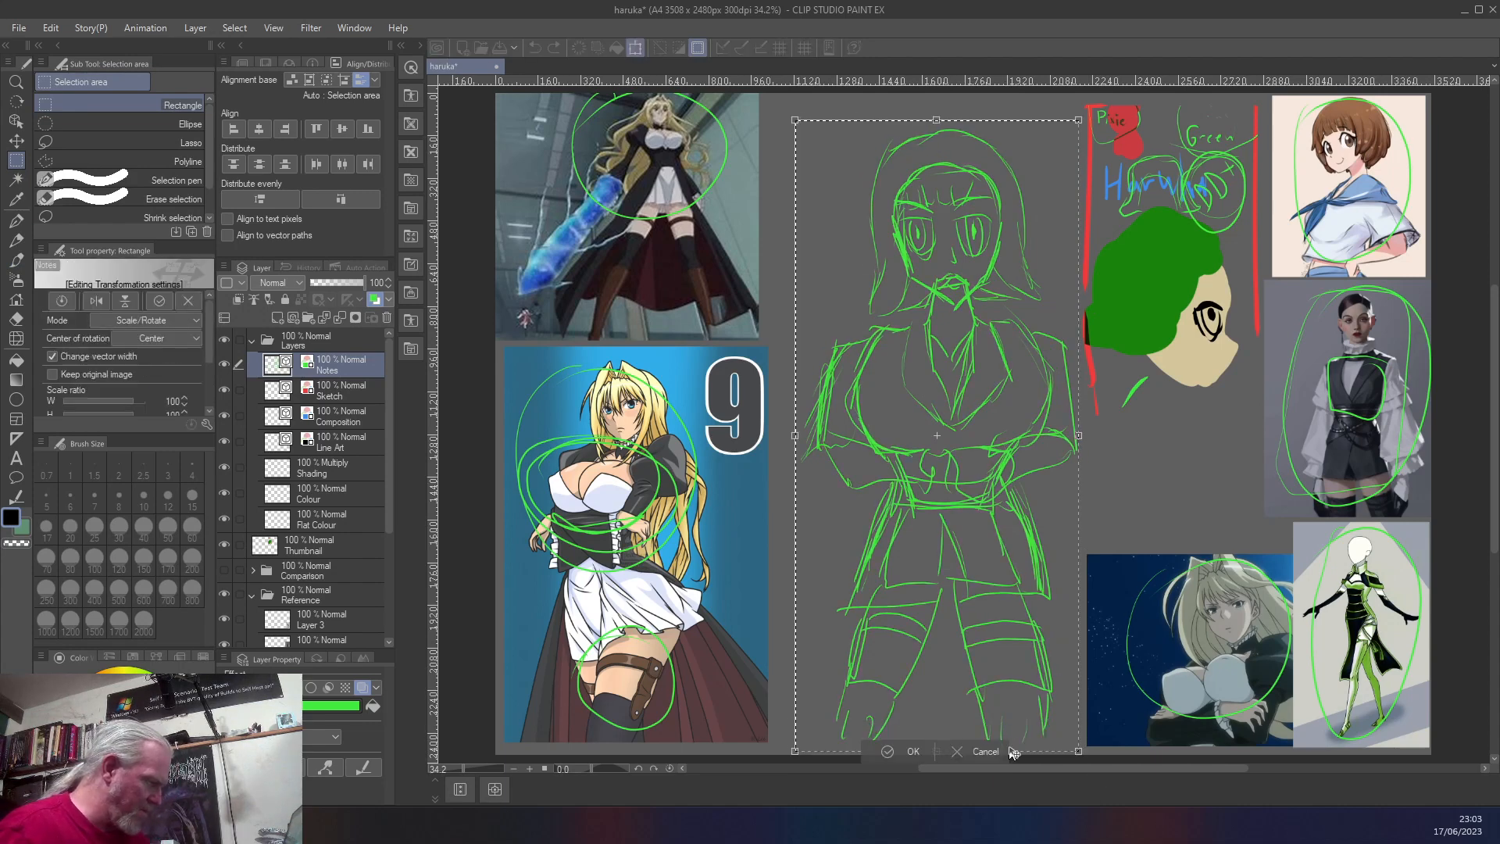
left_click_drag(1078, 750, 1012, 618)
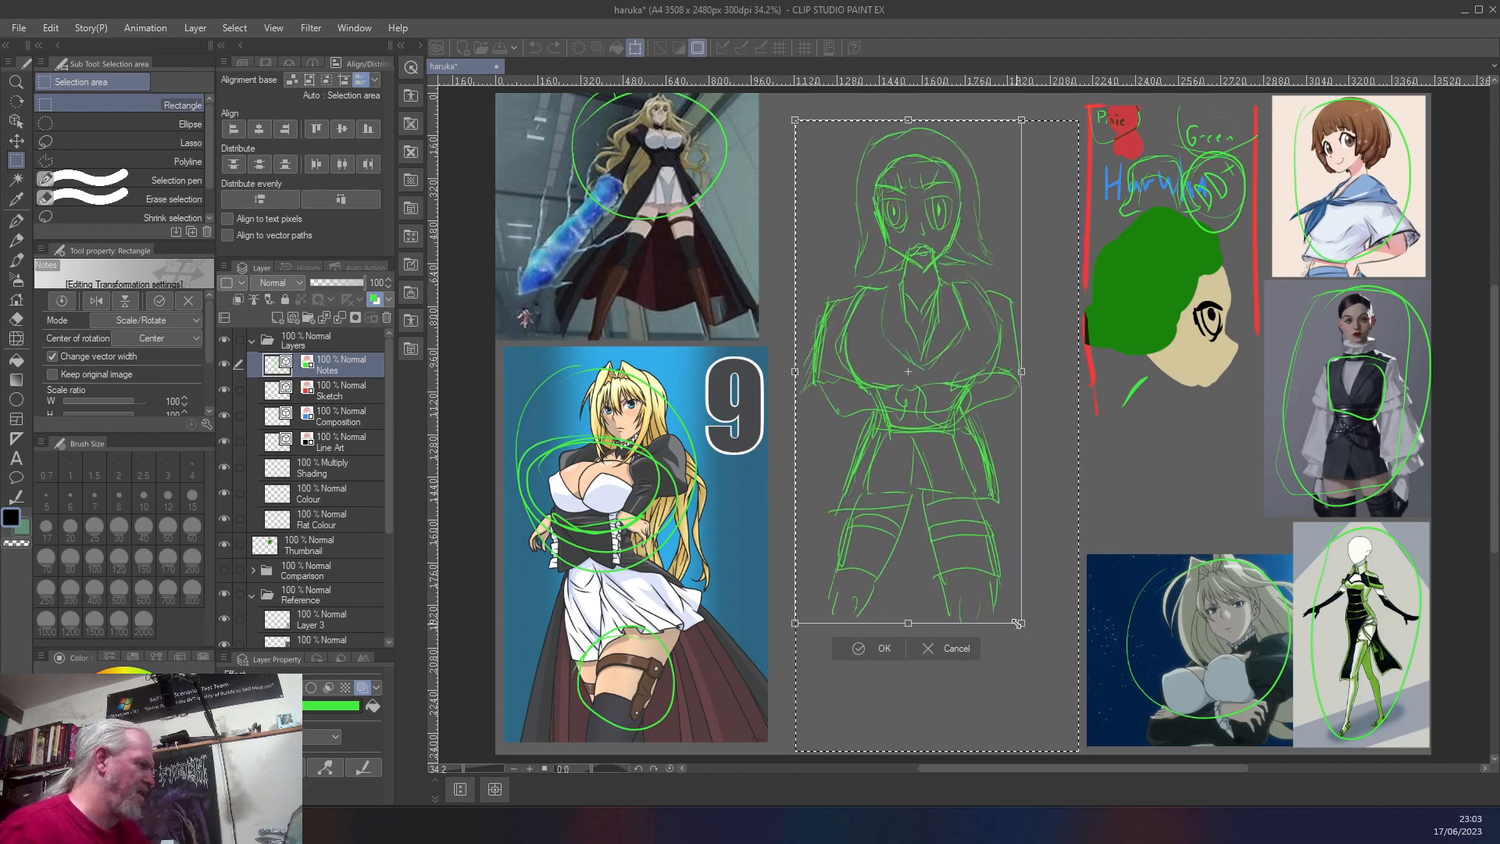
left_click_drag(840, 453, 848, 467)
left_click_drag(859, 463, 859, 452)
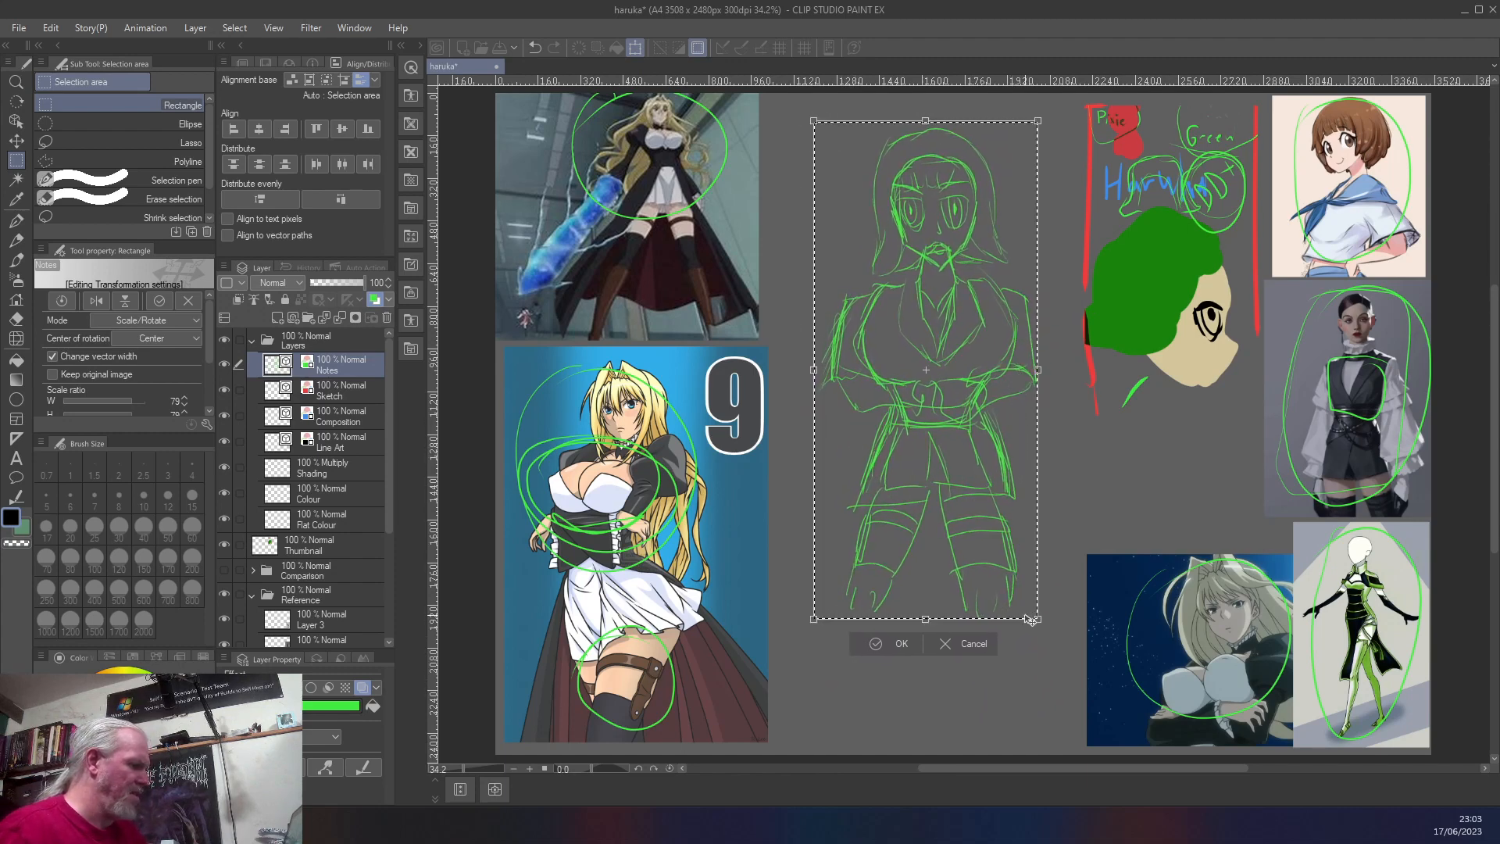
left_click_drag(1037, 619, 1031, 606)
left_click_drag(922, 461, 924, 446)
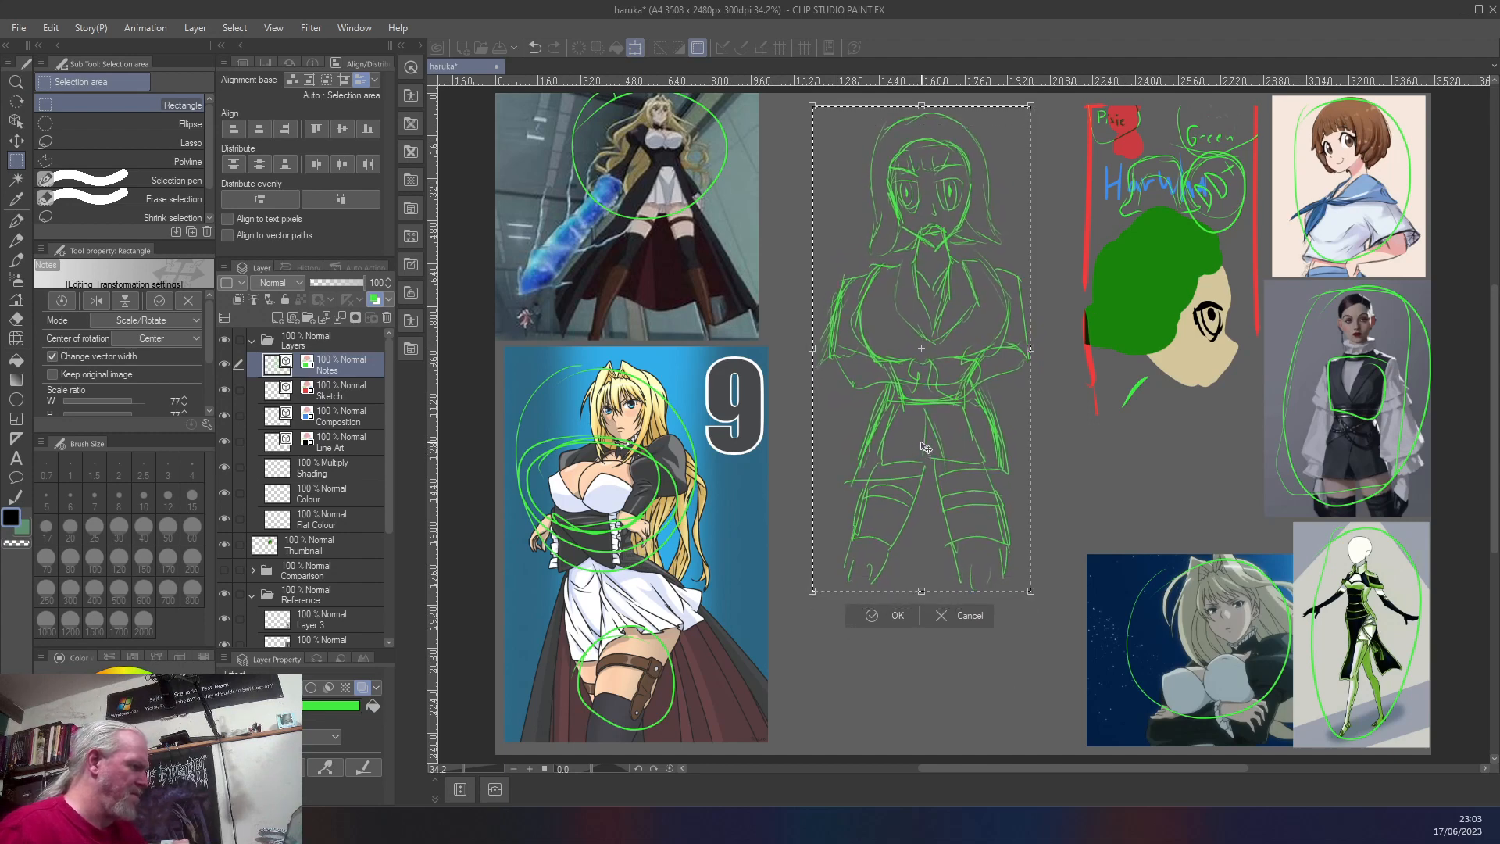
key("Return")
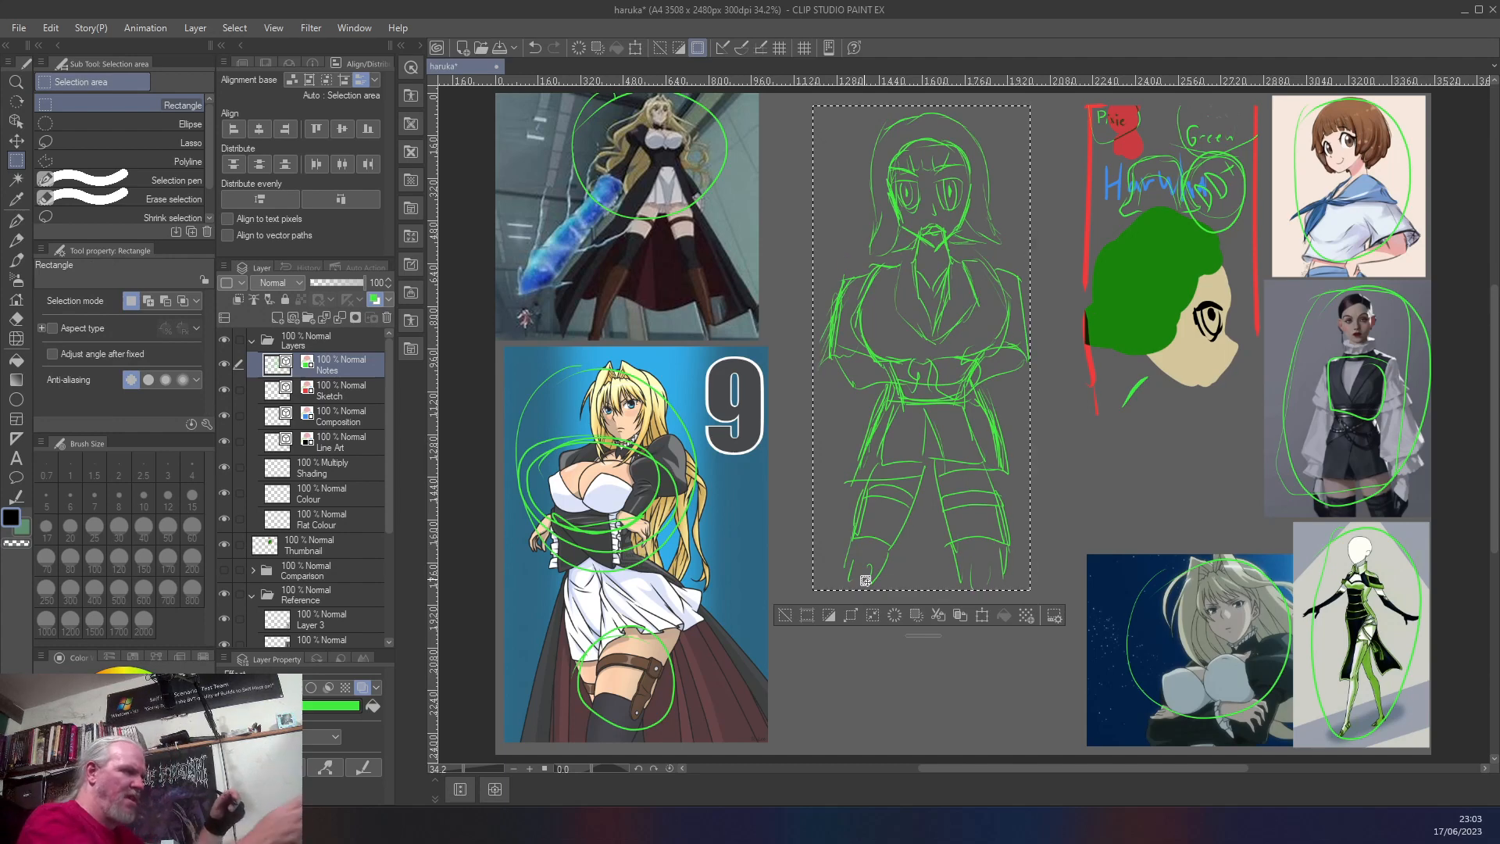
- Clear the selection and sketch the knees and lower legs with tall high-heeled boots down to the canvas's lower edge
key("ctrl+d")
left_click_drag(848, 566, 835, 621)
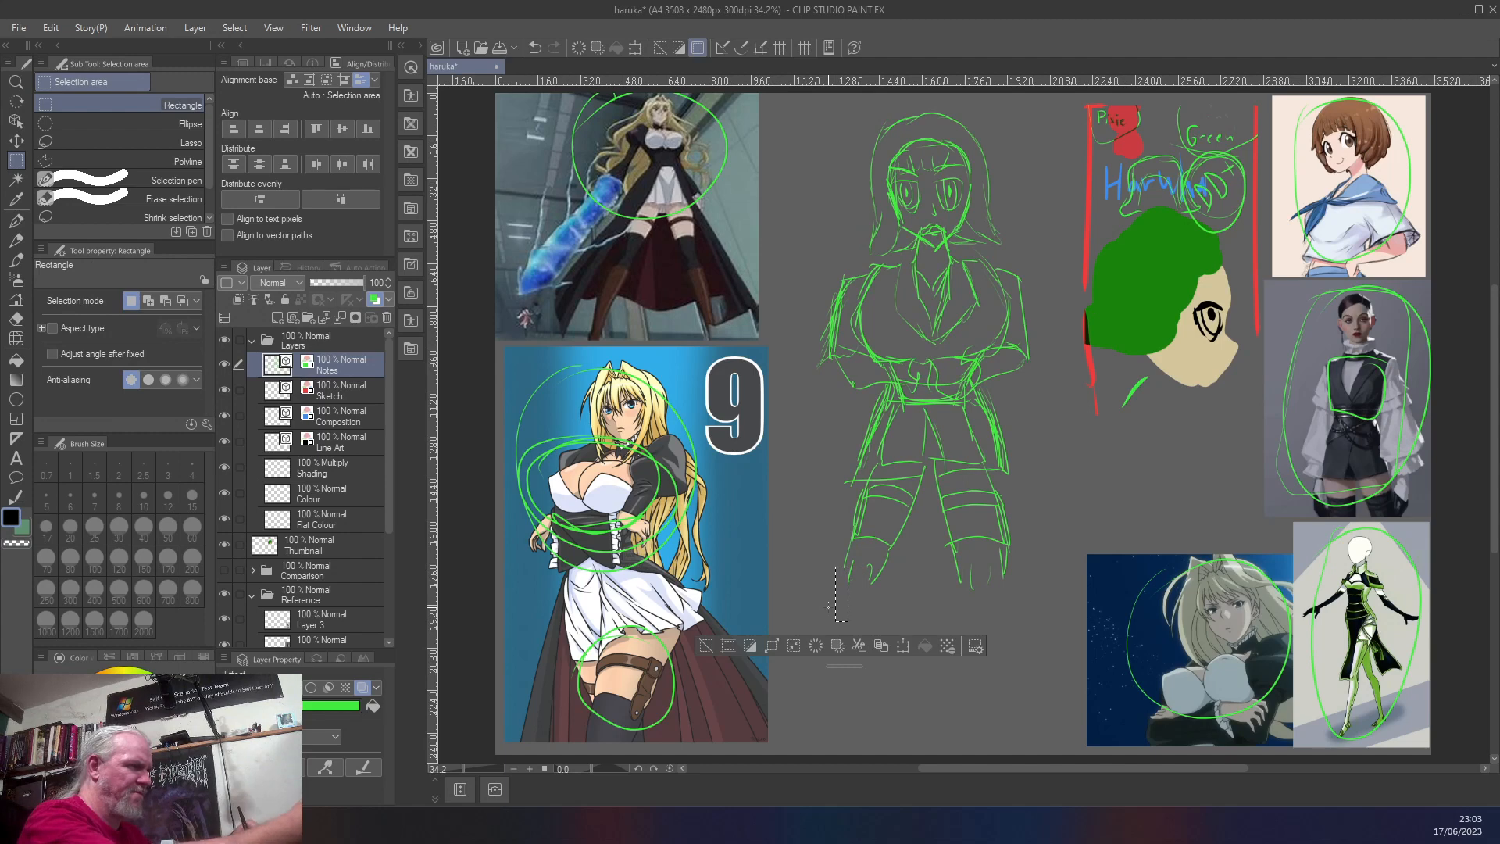
key("b")
key("ctrl+d")
left_click_drag(844, 579, 826, 670)
mouse_move(870, 595)
left_mouse_down()
mouse_move(850, 695)
mouse_move(829, 678)
mouse_move(814, 716)
left_mouse_up()
mouse_move(813, 714)
left_mouse_down()
mouse_move(824, 699)
mouse_move(824, 724)
mouse_move(842, 706)
mouse_move(842, 740)
mouse_move(841, 716)
mouse_move(822, 751)
mouse_move(793, 753)
mouse_move(812, 714)
left_mouse_up()
mouse_move(954, 582)
left_mouse_down()
mouse_move(972, 716)
mouse_move(1001, 618)
mouse_move(1013, 731)
mouse_move(970, 703)
left_mouse_up()
mouse_move(960, 629)
left_mouse_down()
mouse_move(977, 749)
mouse_move(985, 729)
mouse_move(1034, 749)
left_mouse_up()
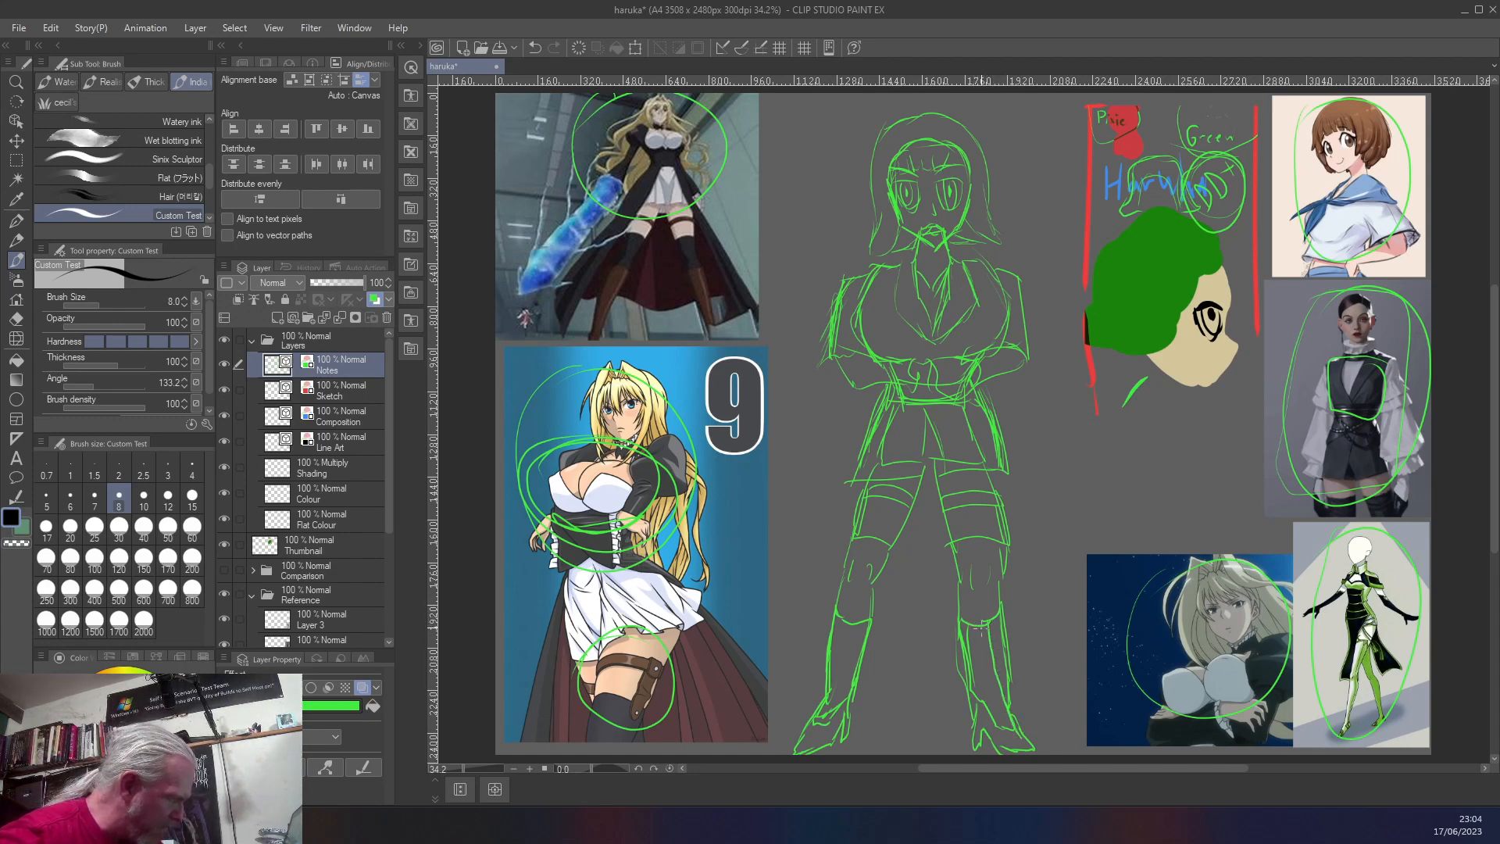
left_click_drag(983, 639, 989, 658)
key("ctrl+z")
key("ctrl+z")
key("ctrl+z")
key("ctrl+shift+z")
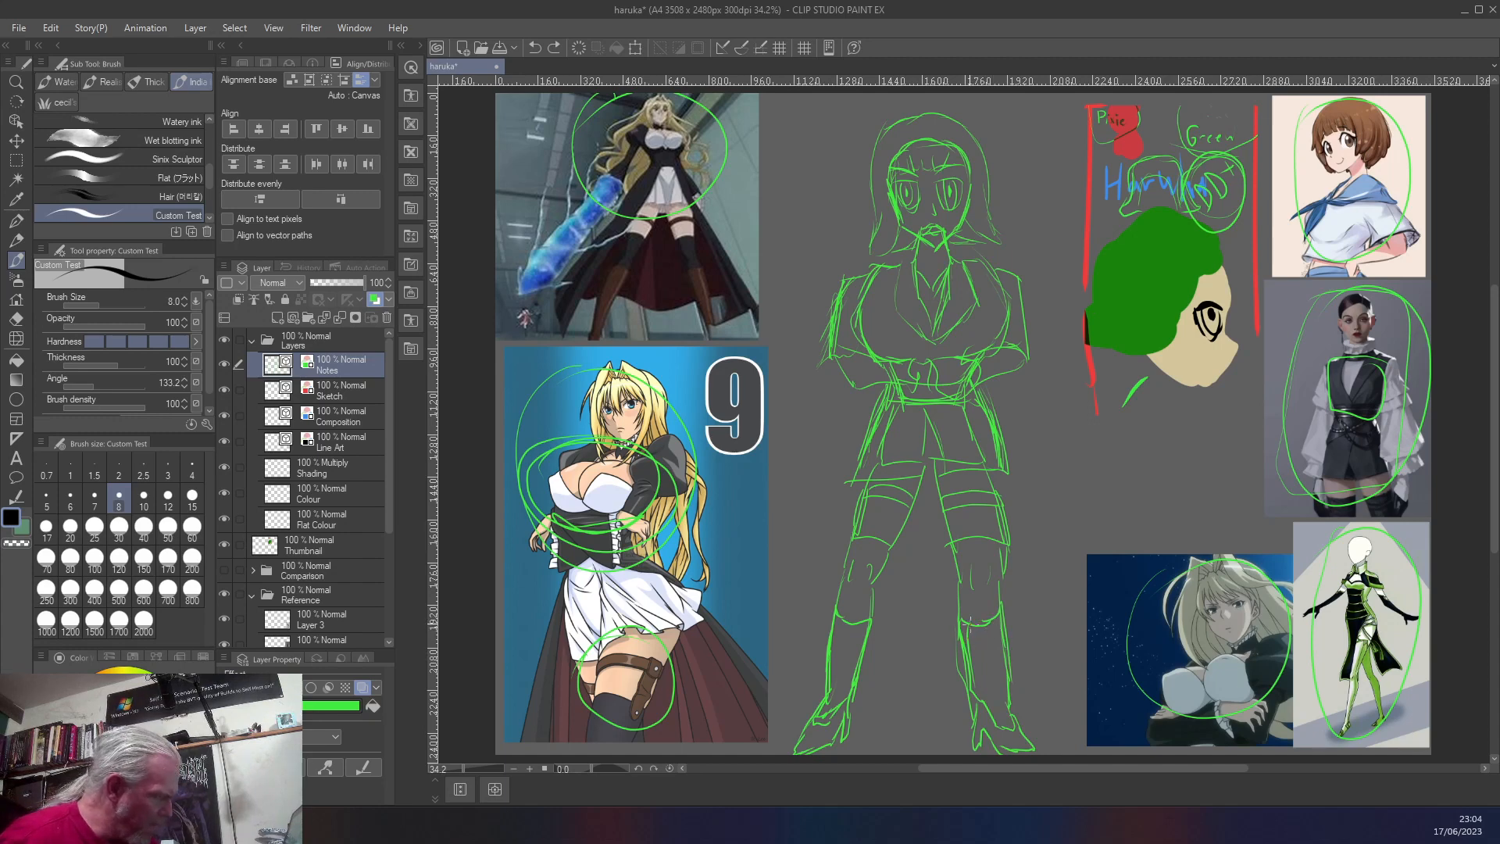
- Sketch a strip of lacing with small eyelet marks down the front of both boots
left_click_drag(972, 658, 991, 725)
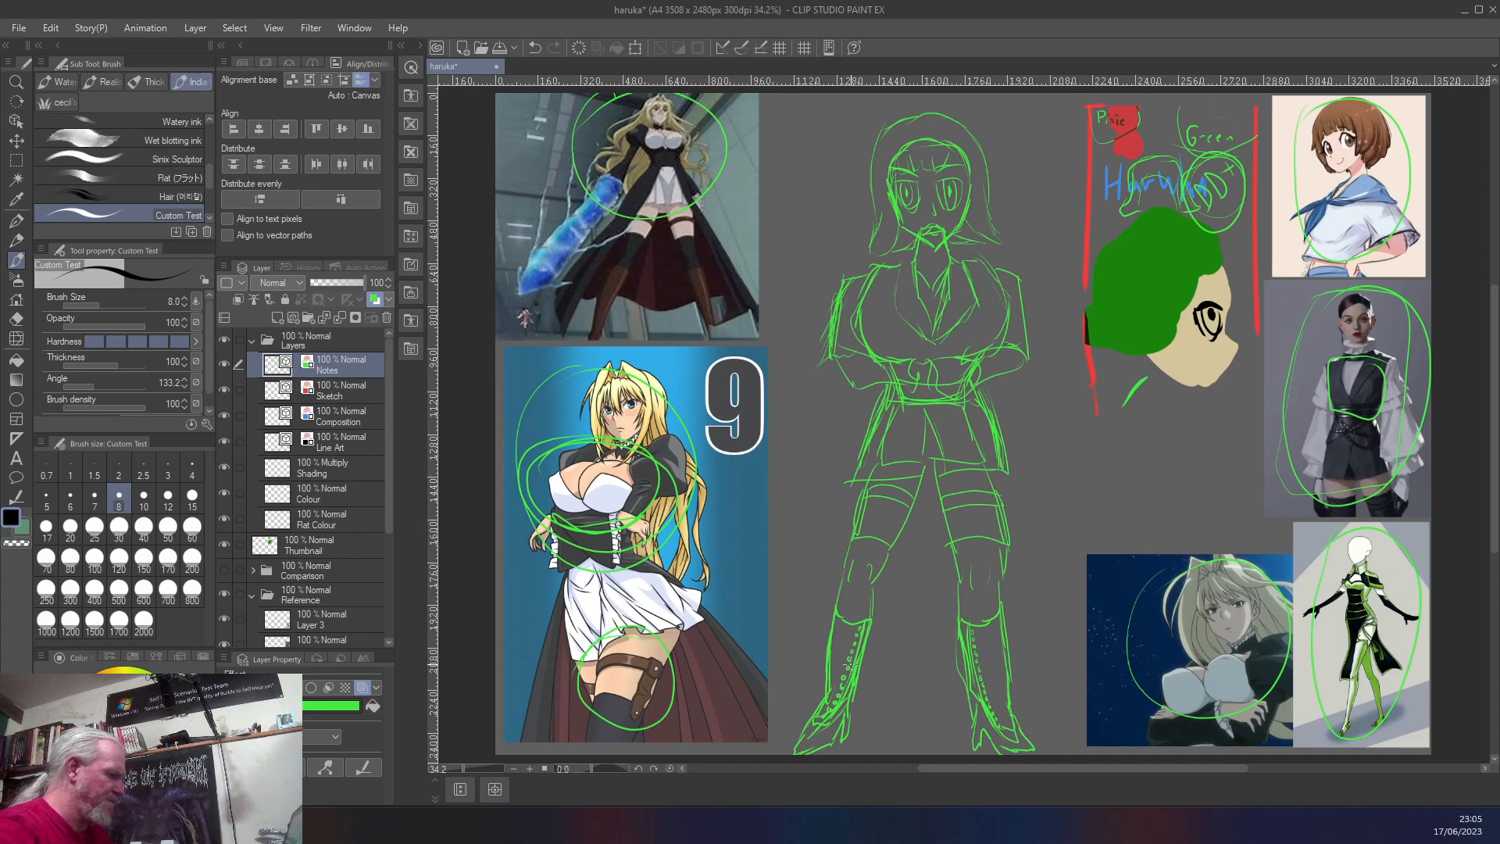
- Enclose the whole standing figure in a rectangular selection and copy it from the Notes layer
key("m")
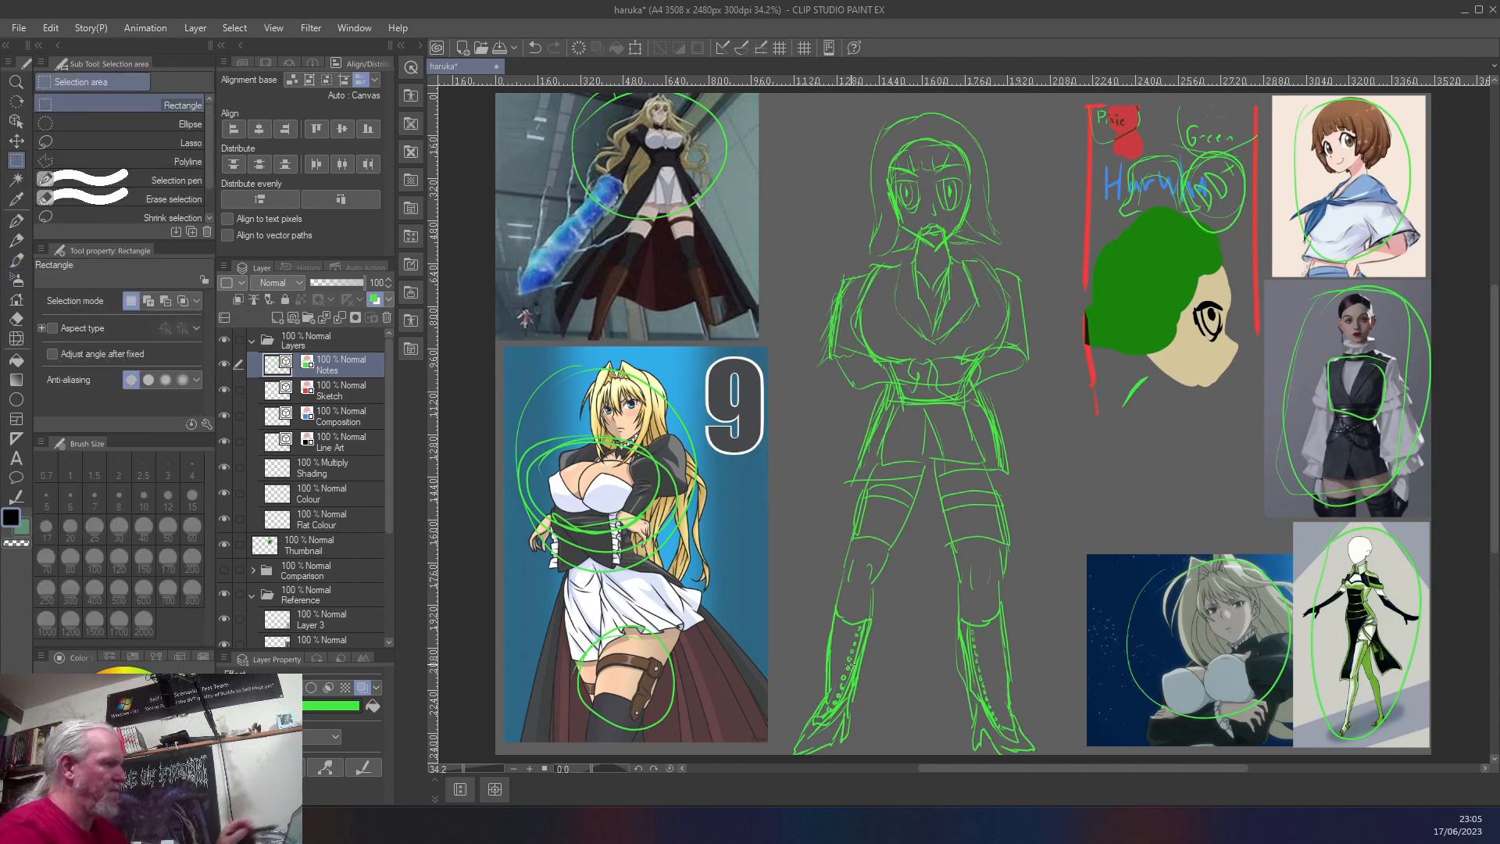
mouse_move(1059, 103)
left_mouse_down()
mouse_move(1033, 208)
mouse_move(808, 275)
mouse_move(779, 755)
left_mouse_up()
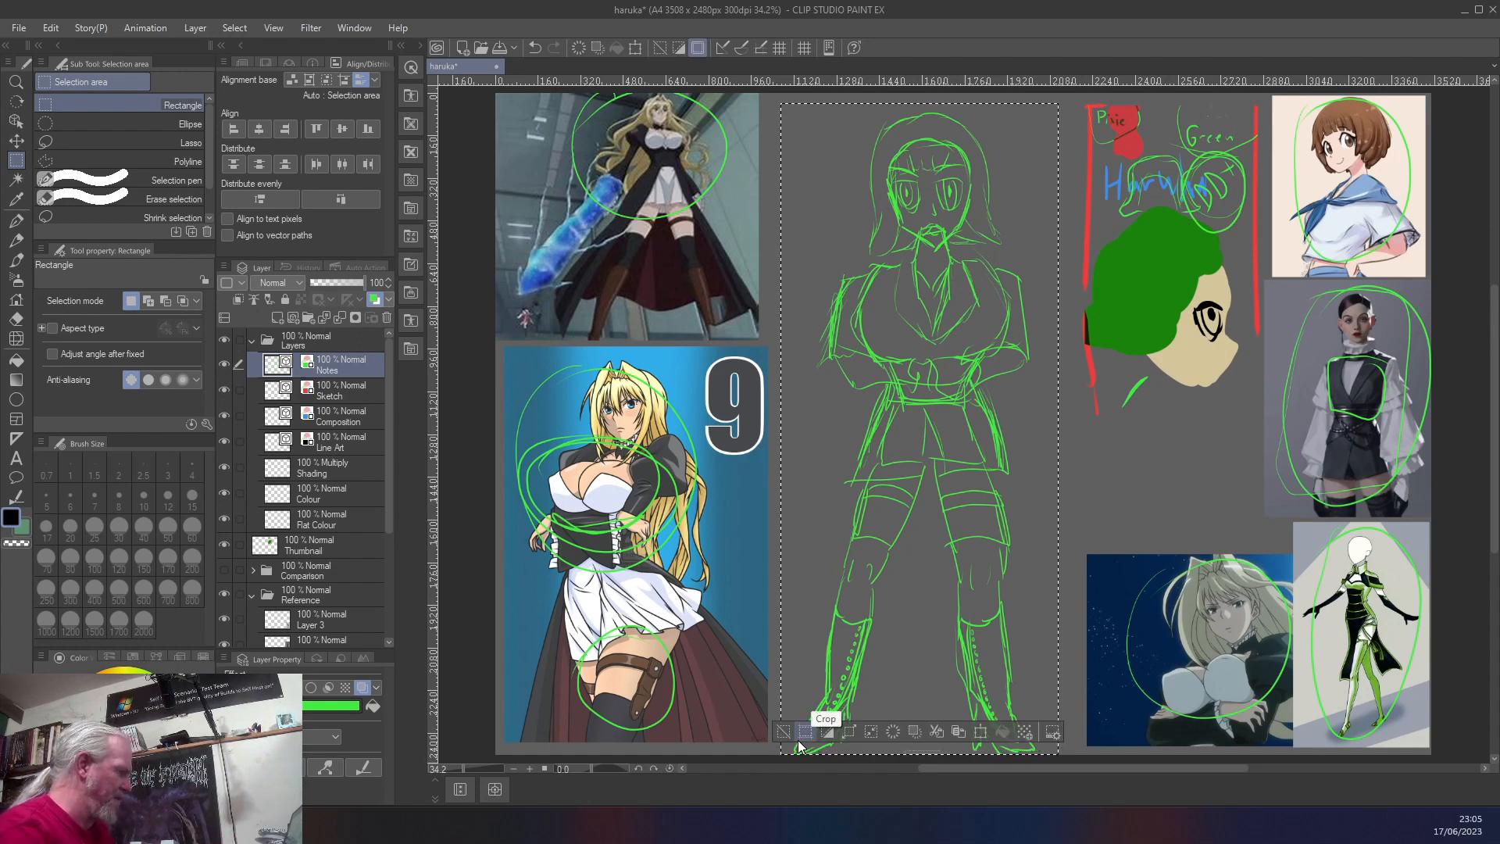
left_click(359, 391)
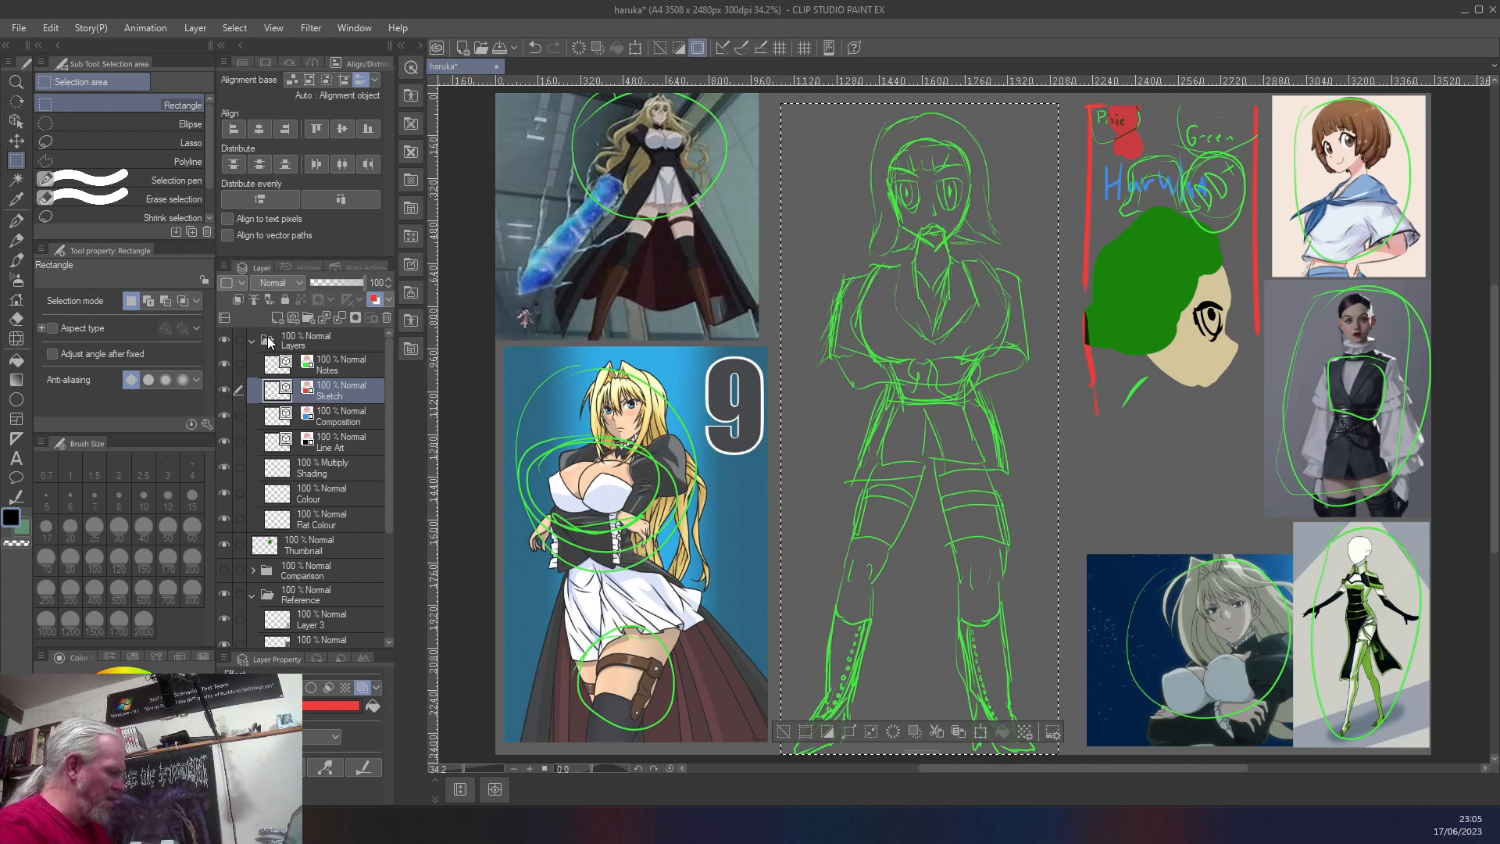
left_click(363, 369)
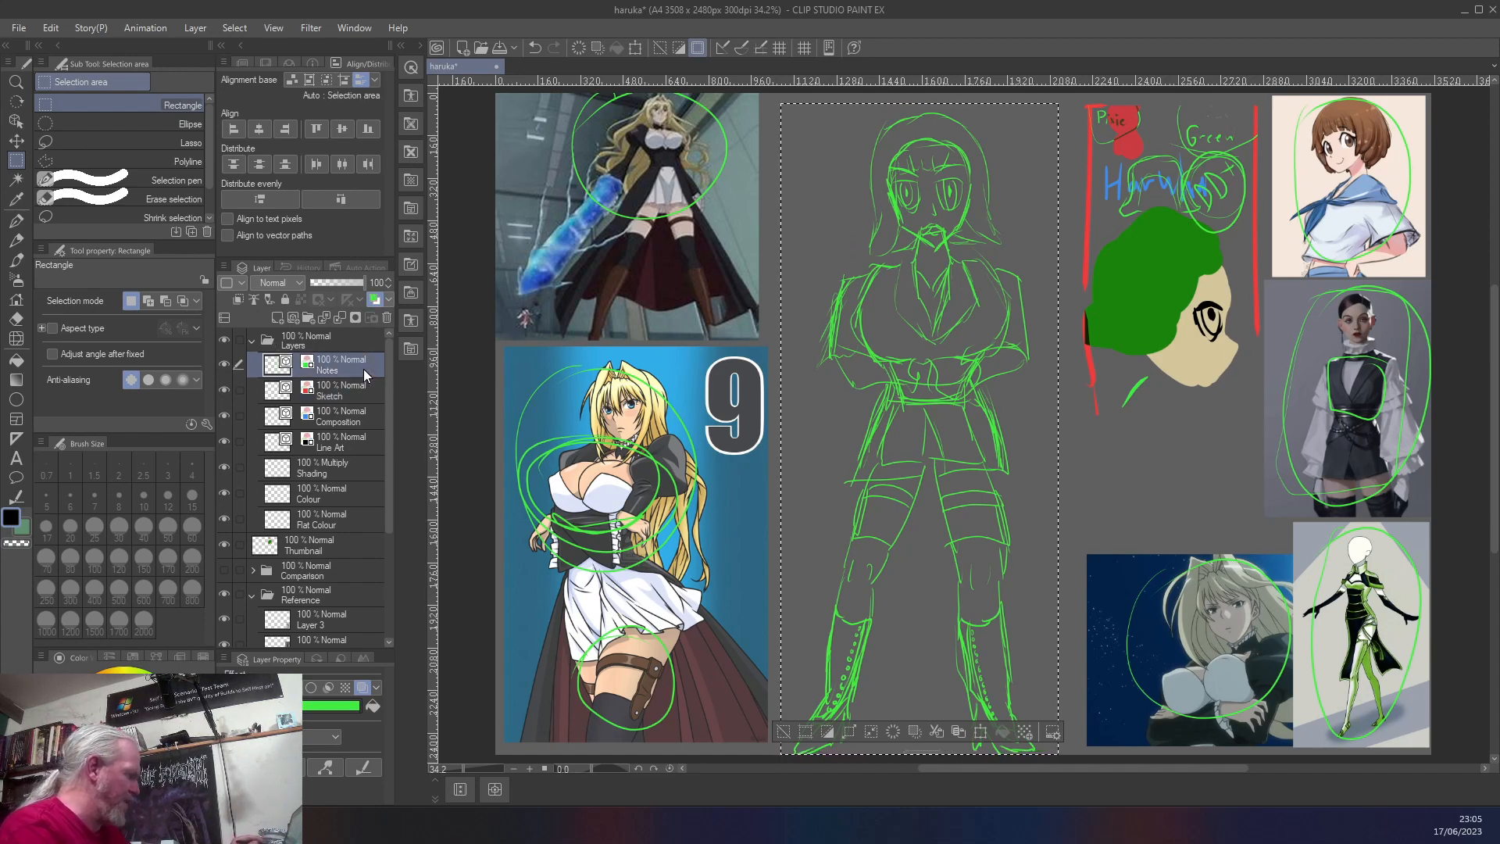
- Try to paste the copied figure above the Sketch layer and merge it down into that layer
left_click(351, 392)
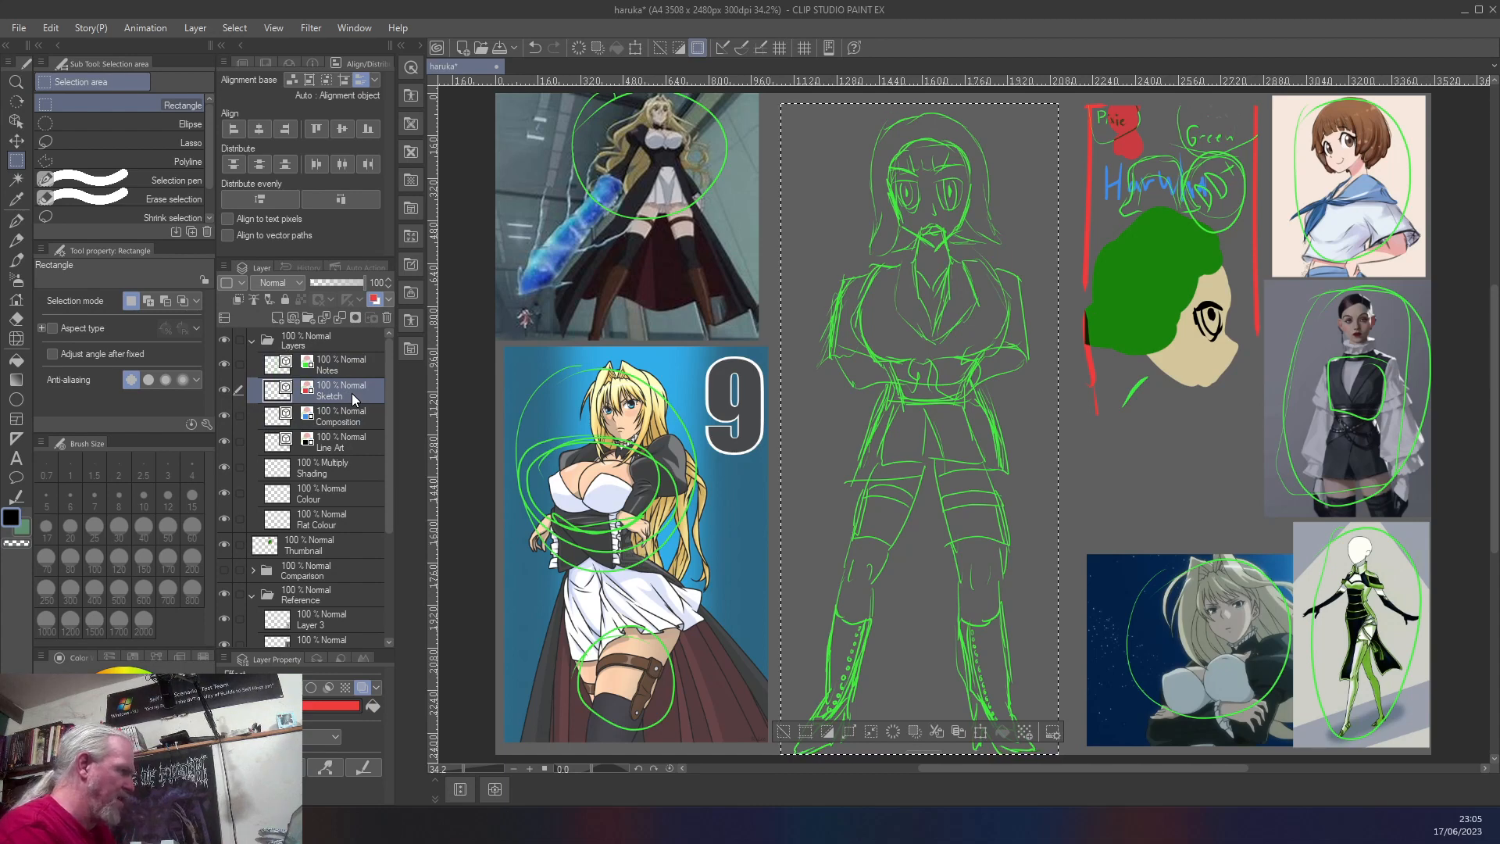
key("ctrl+v")
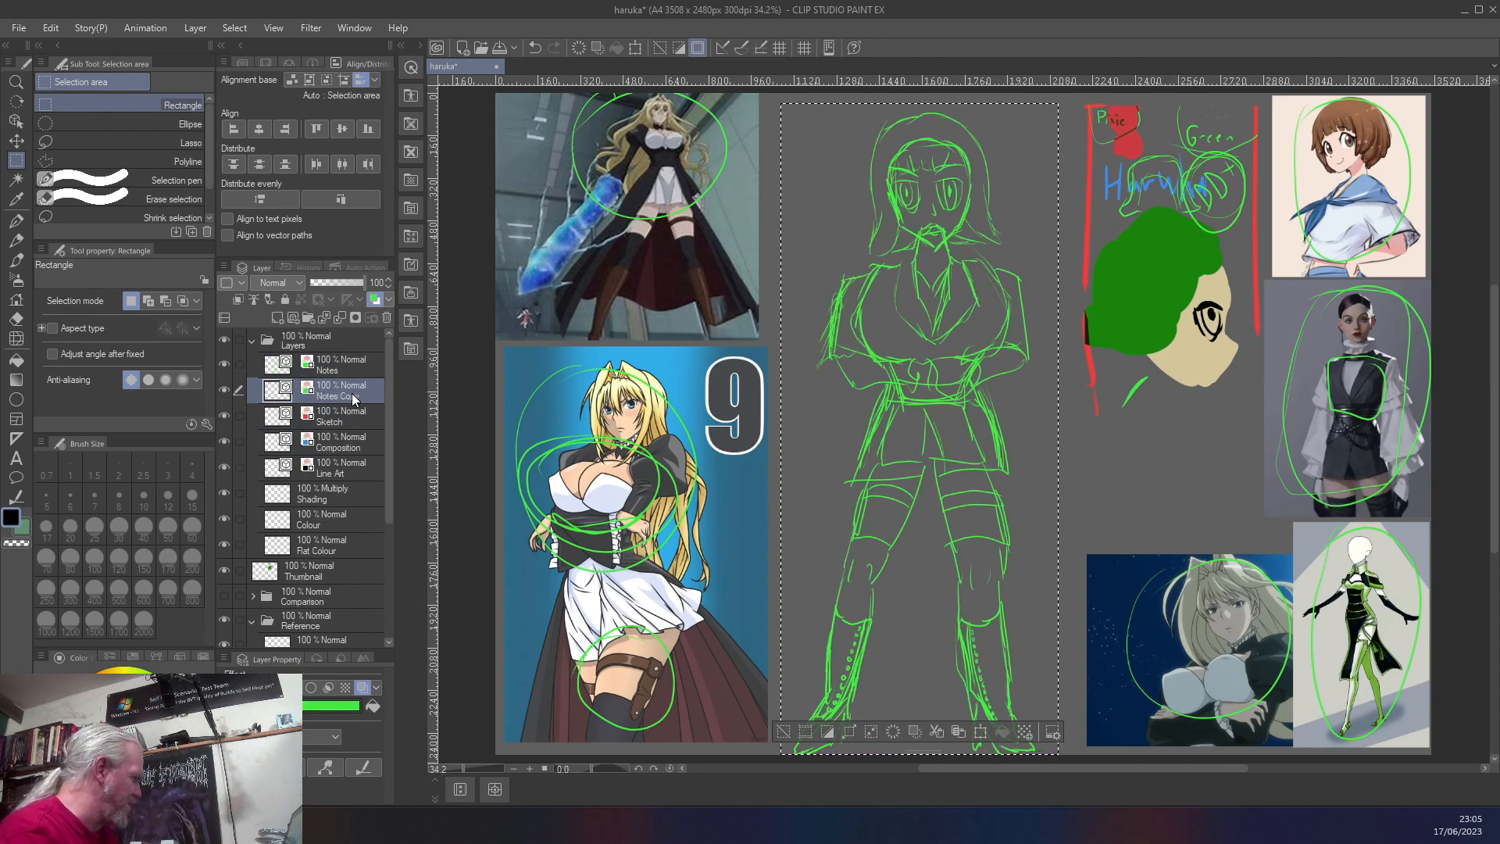
key("ctrl+z")
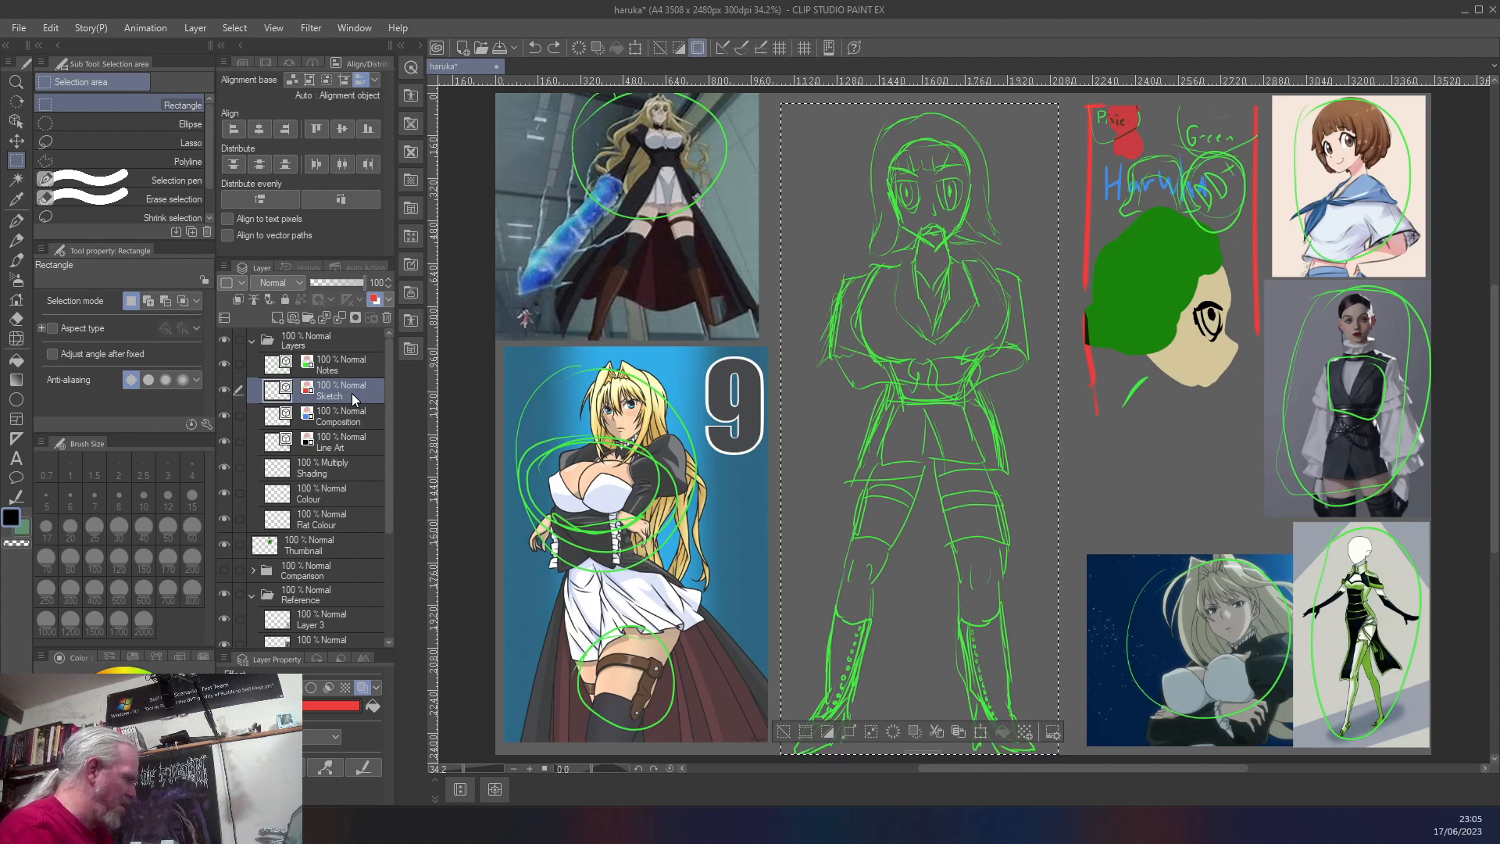
key("ctrl+v")
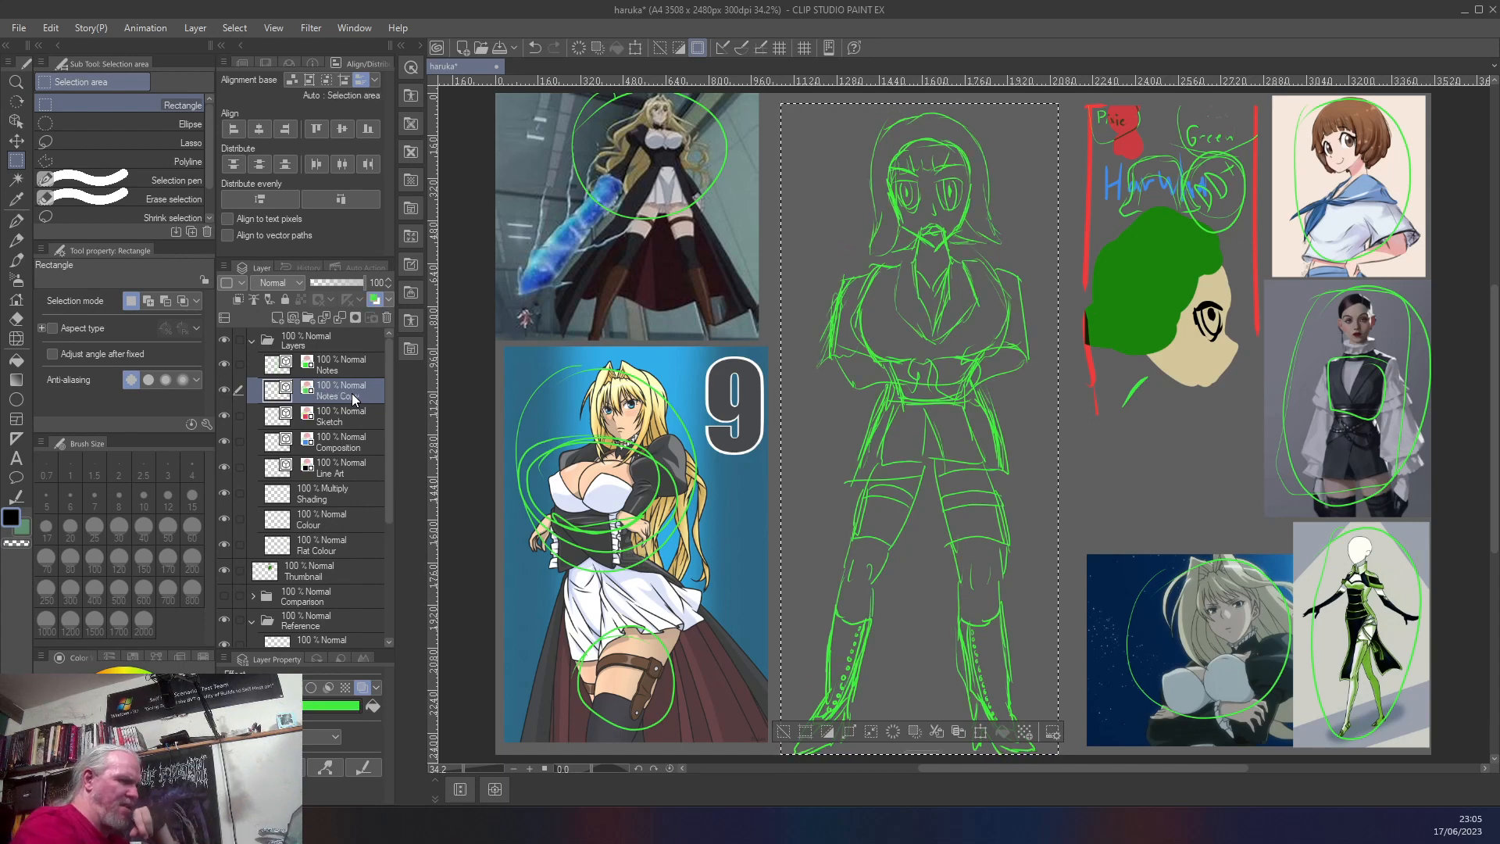
key("ctrl+e")
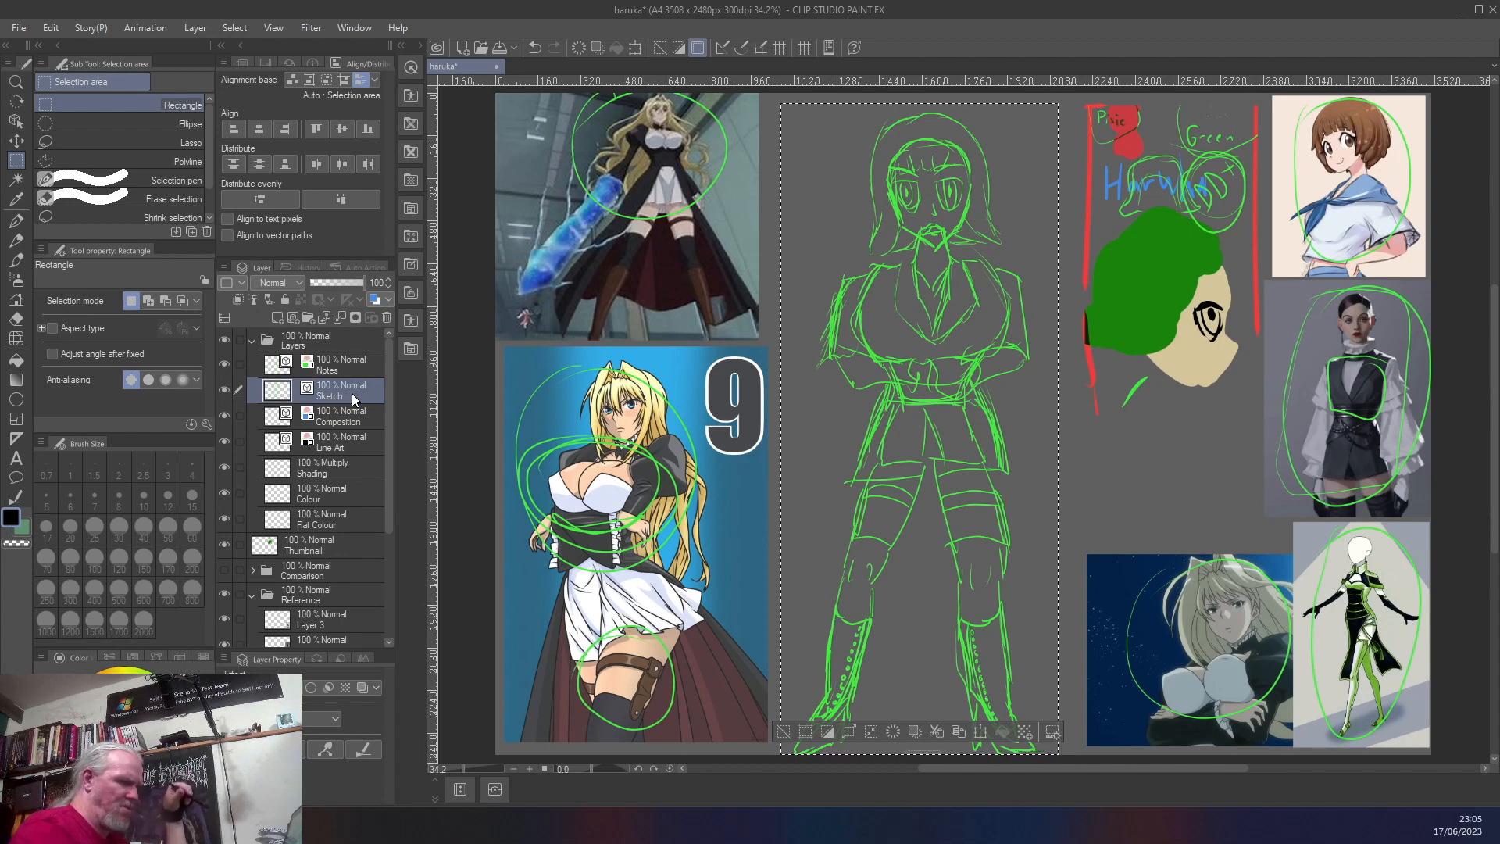
key("ctrl+z")
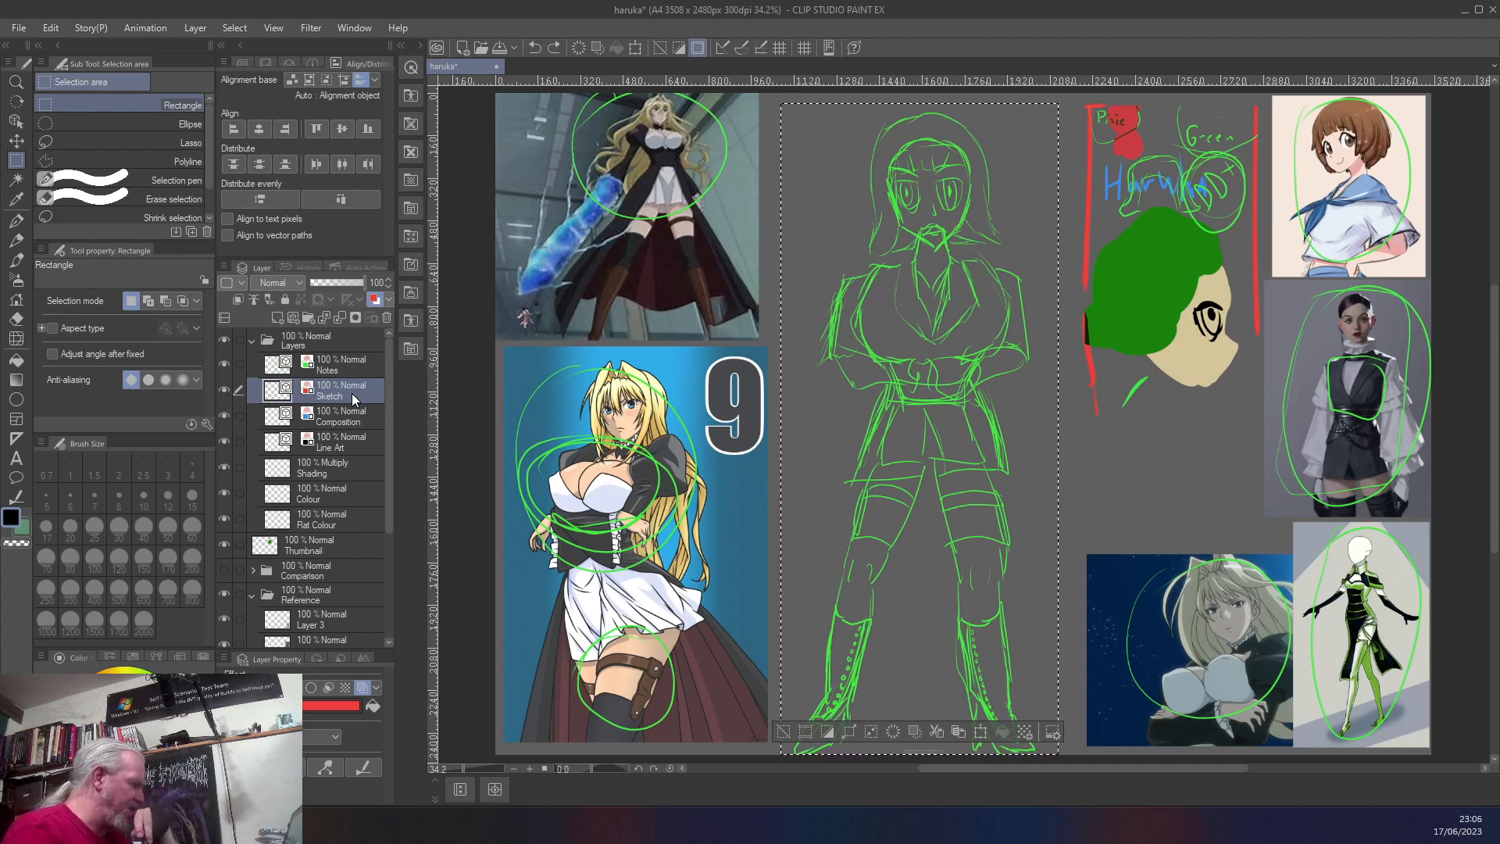
- Cut the selected figure from the Notes layer and paste it into a separate layer placed directly above Sketch
left_click(373, 519)
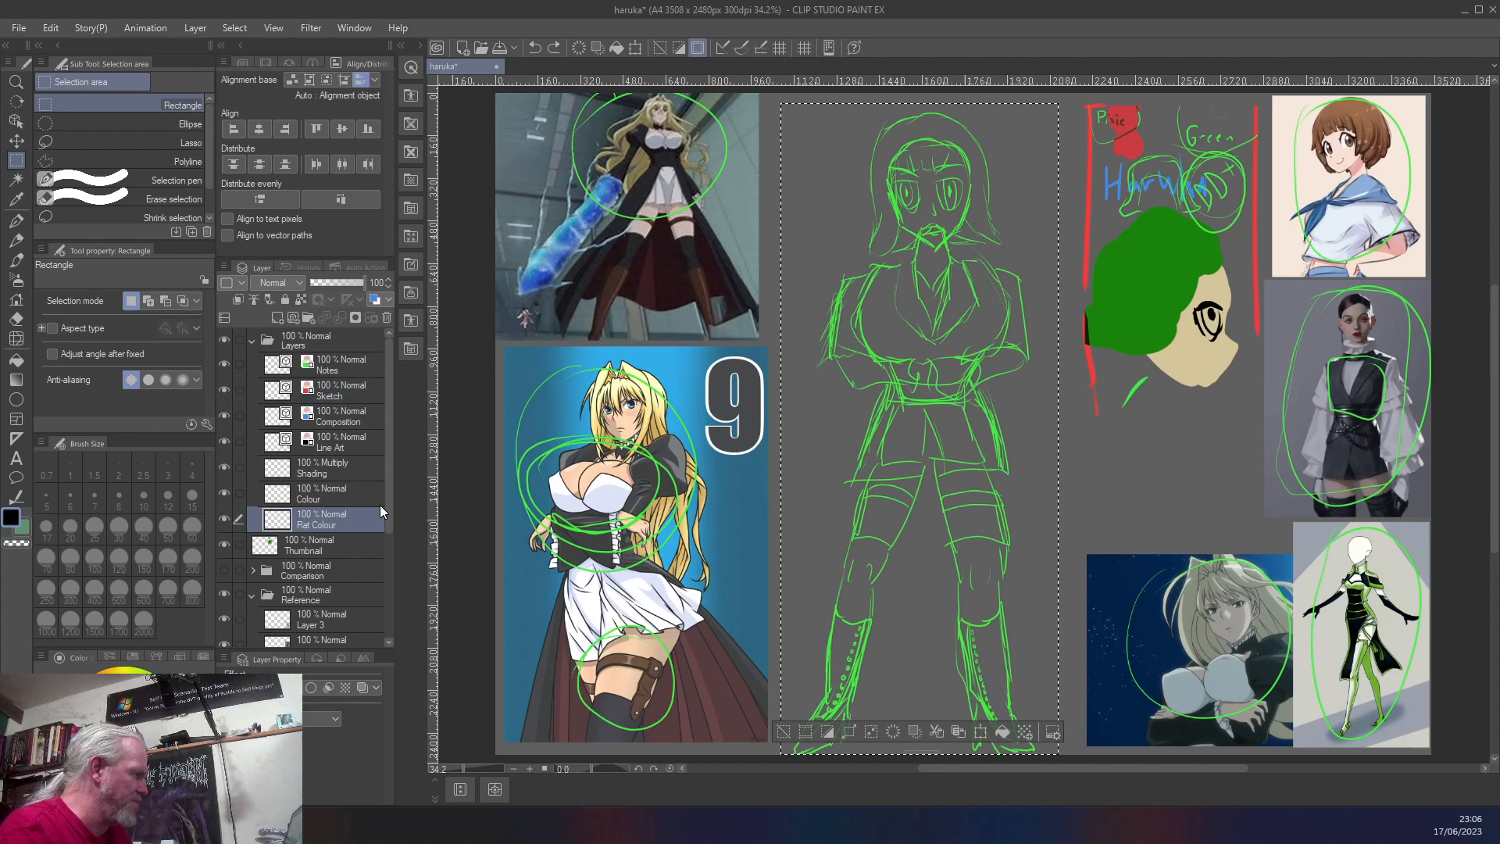
left_click(340, 363)
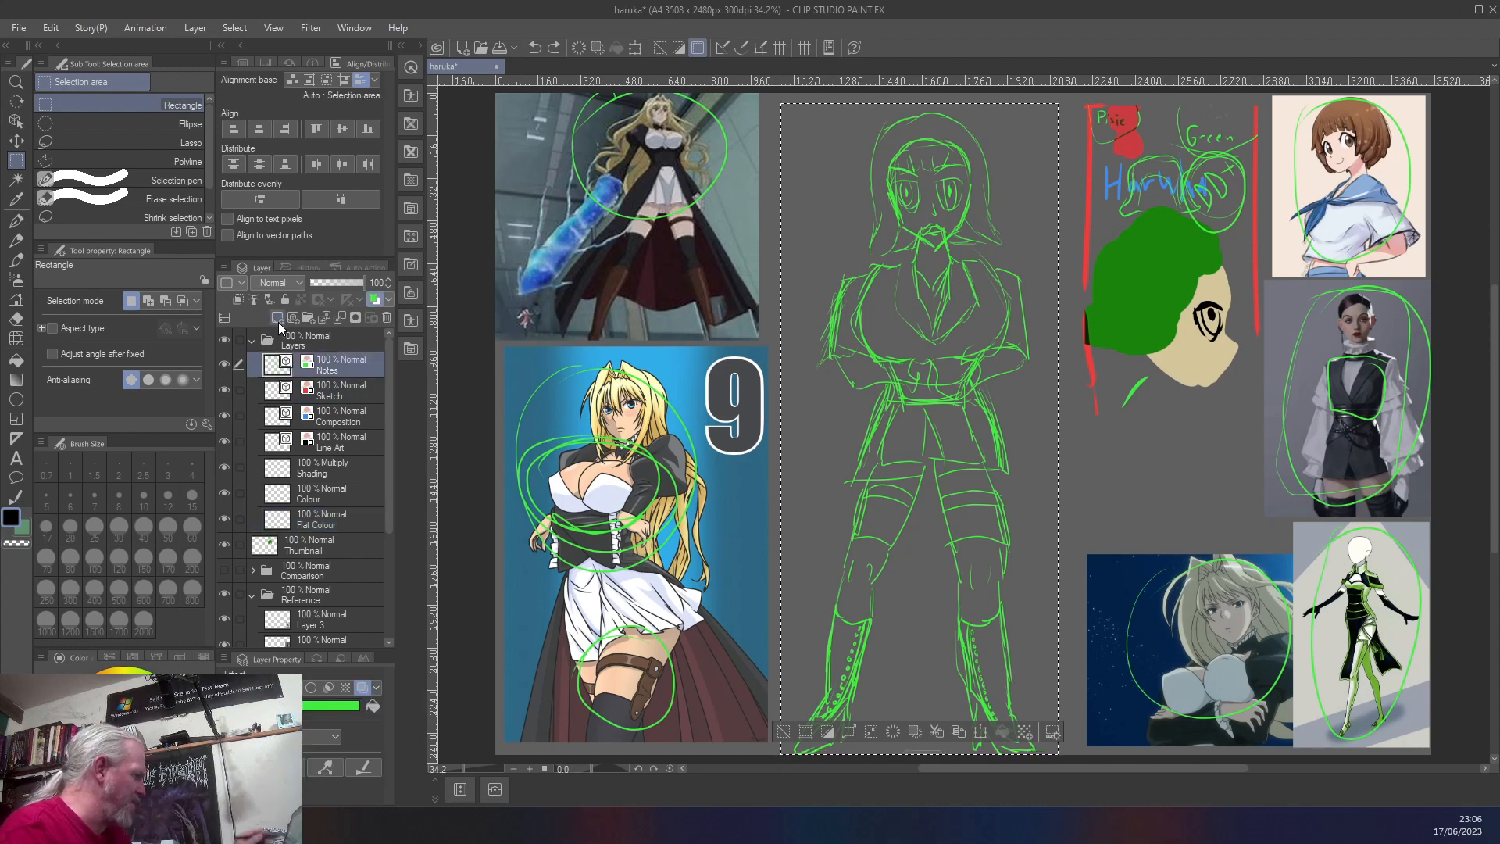
left_click(340, 282)
left_click_drag(339, 288, 368, 294)
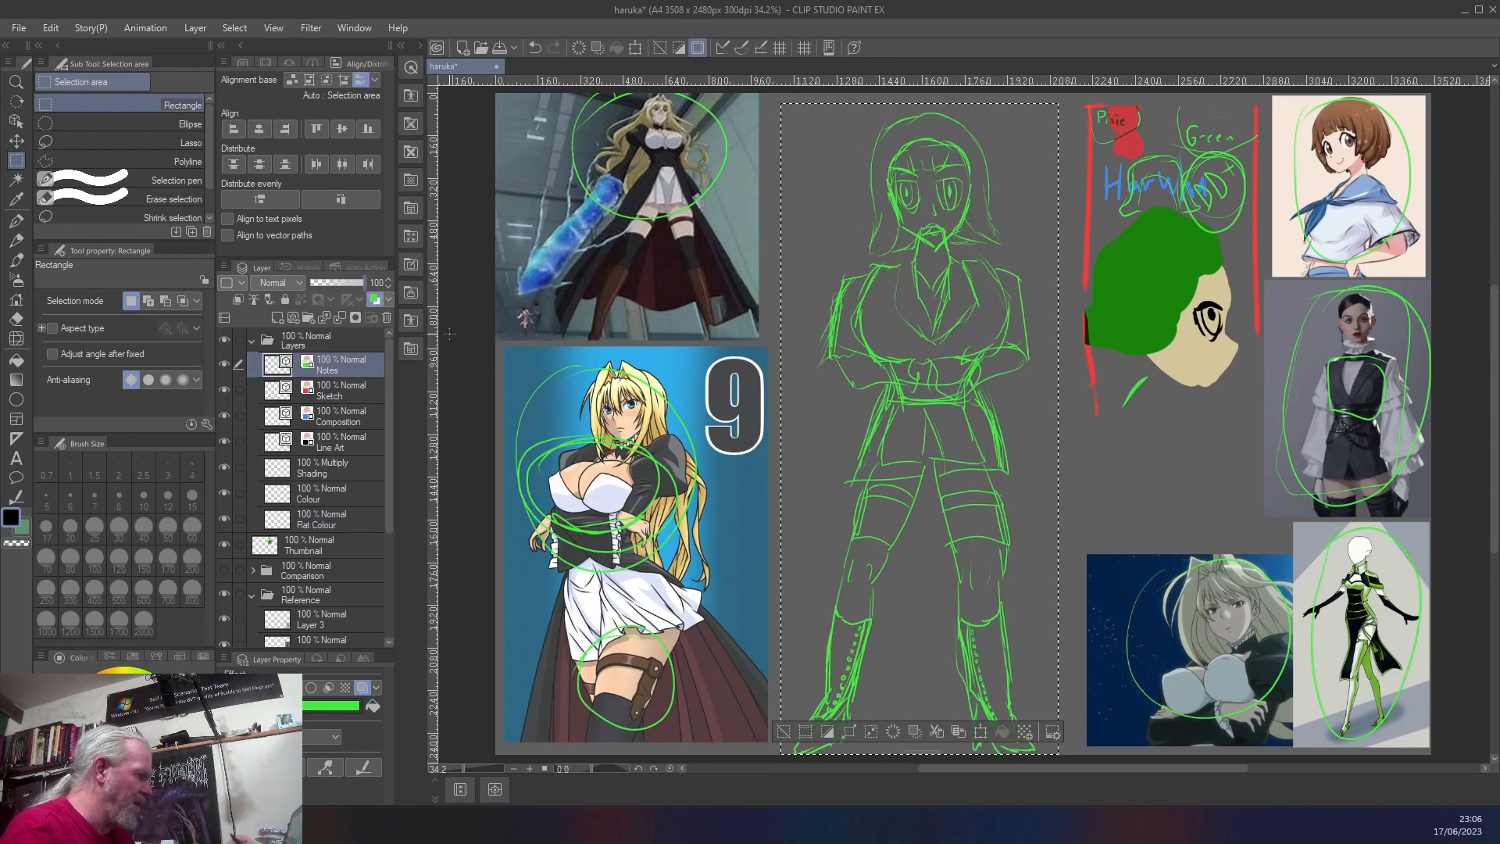
left_click(952, 732)
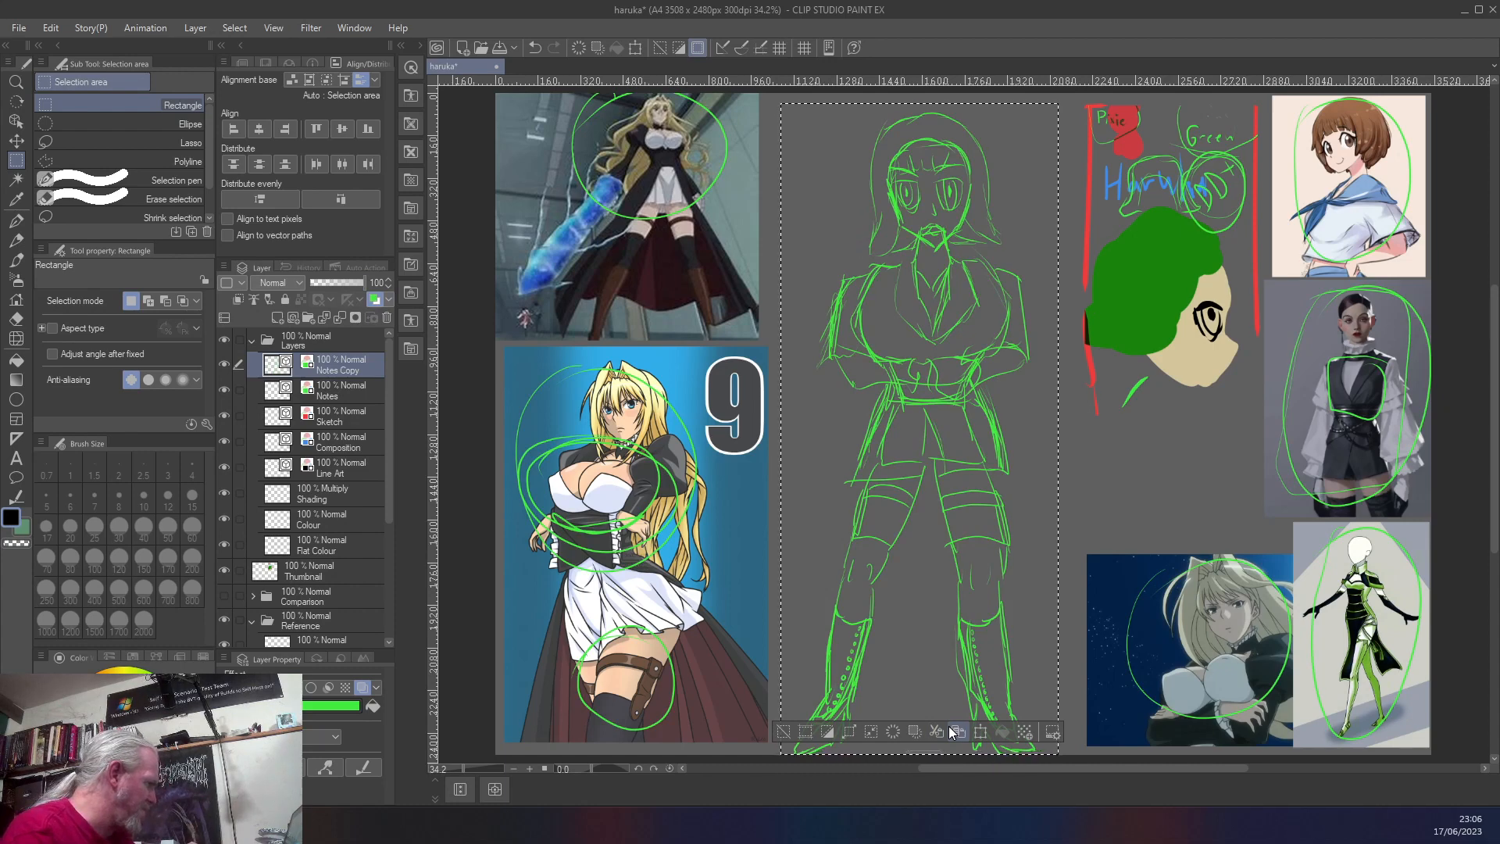
left_click_drag(345, 368, 347, 401)
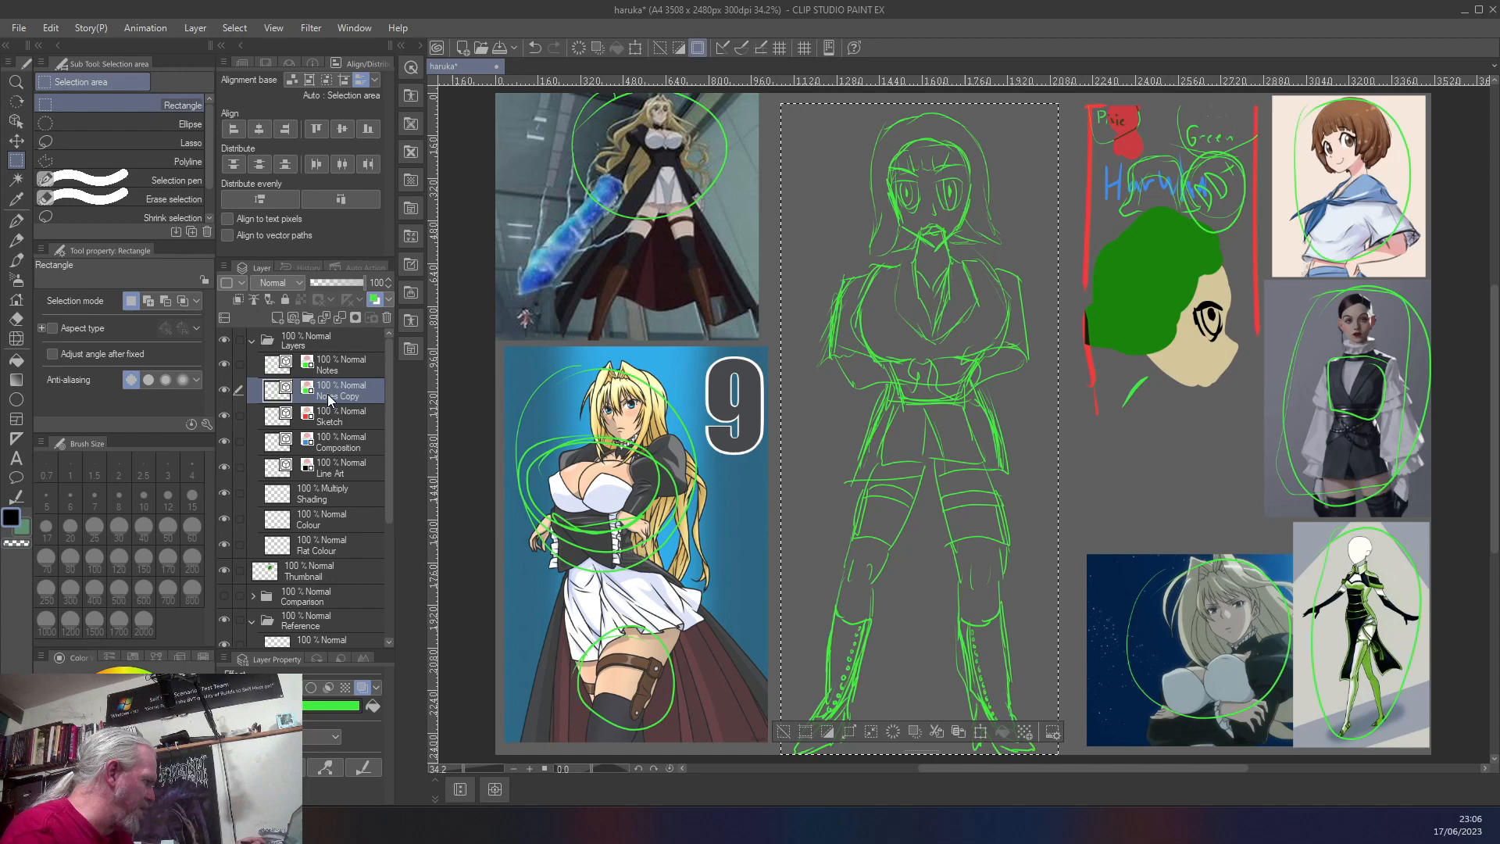
key("Return")
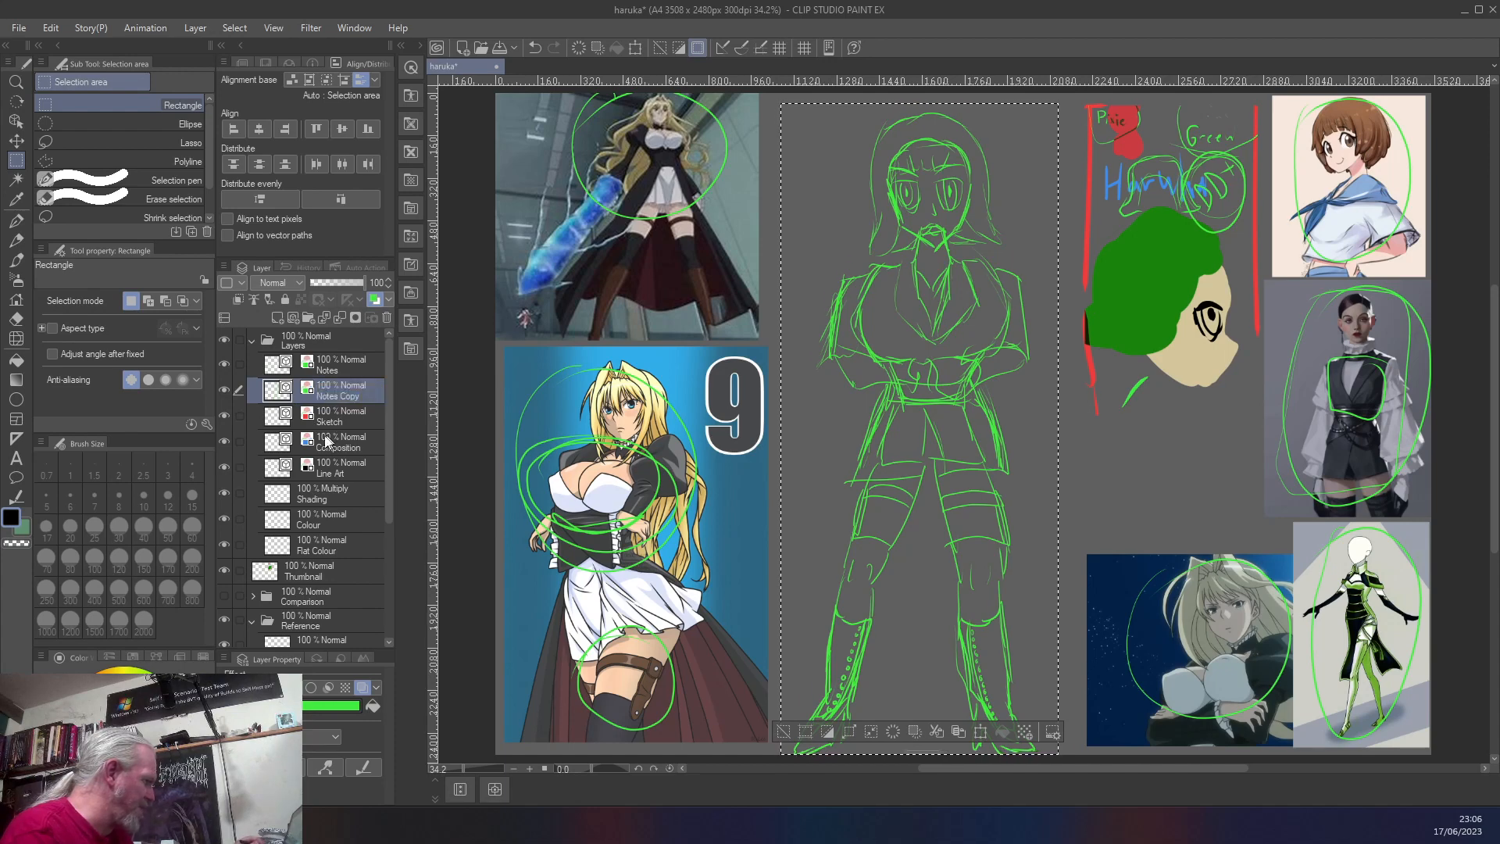
- Delete the old Sketch layer and rename the pasted figure's layer as Sketch
mouse_move(331, 420)
left_mouse_down()
mouse_move(330, 391)
mouse_move(388, 321)
left_mouse_up()
double_click(337, 393)
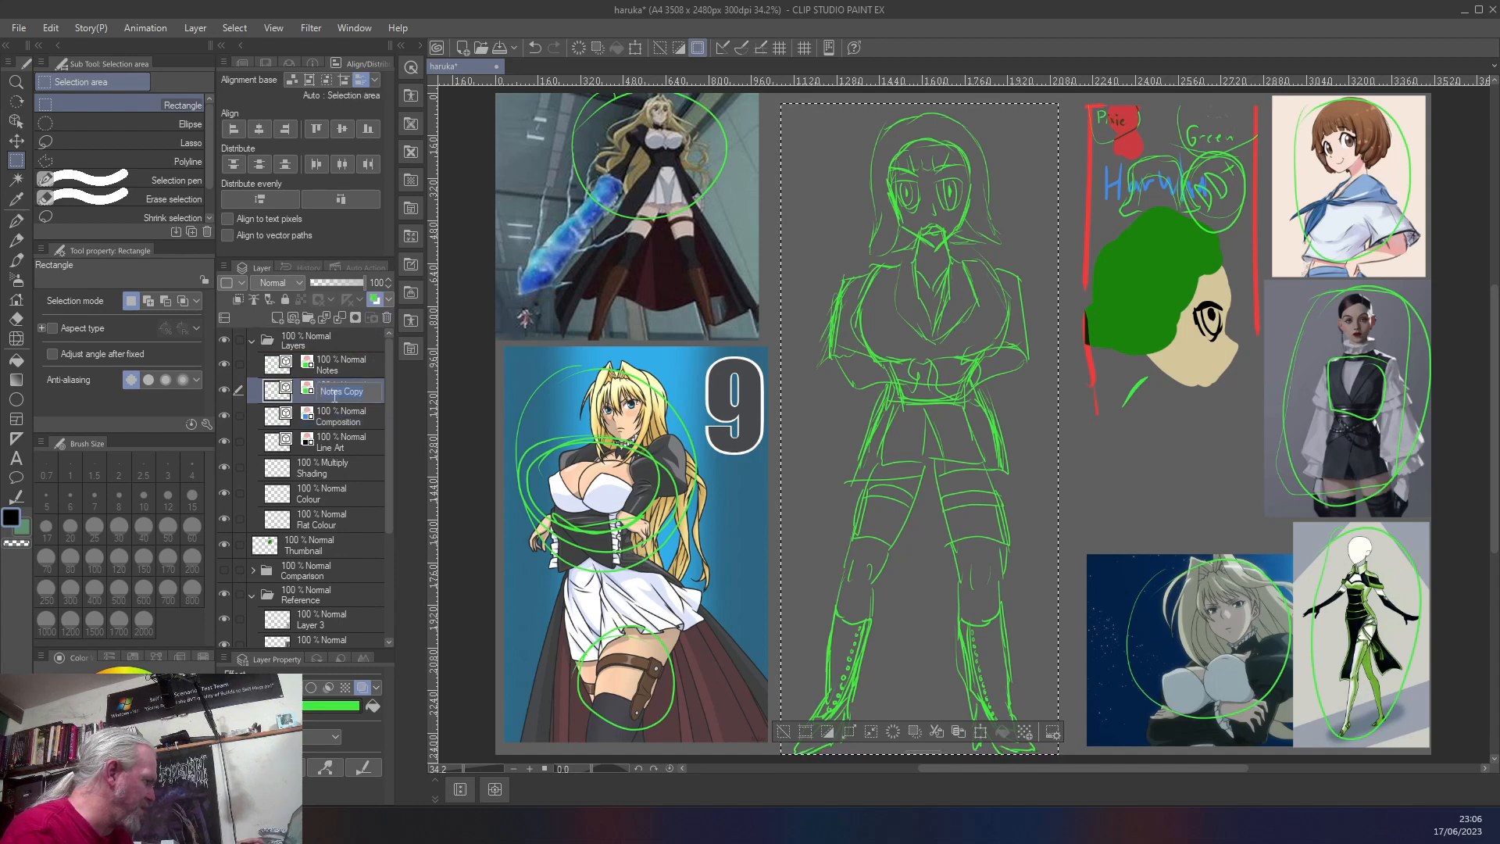
type("S")
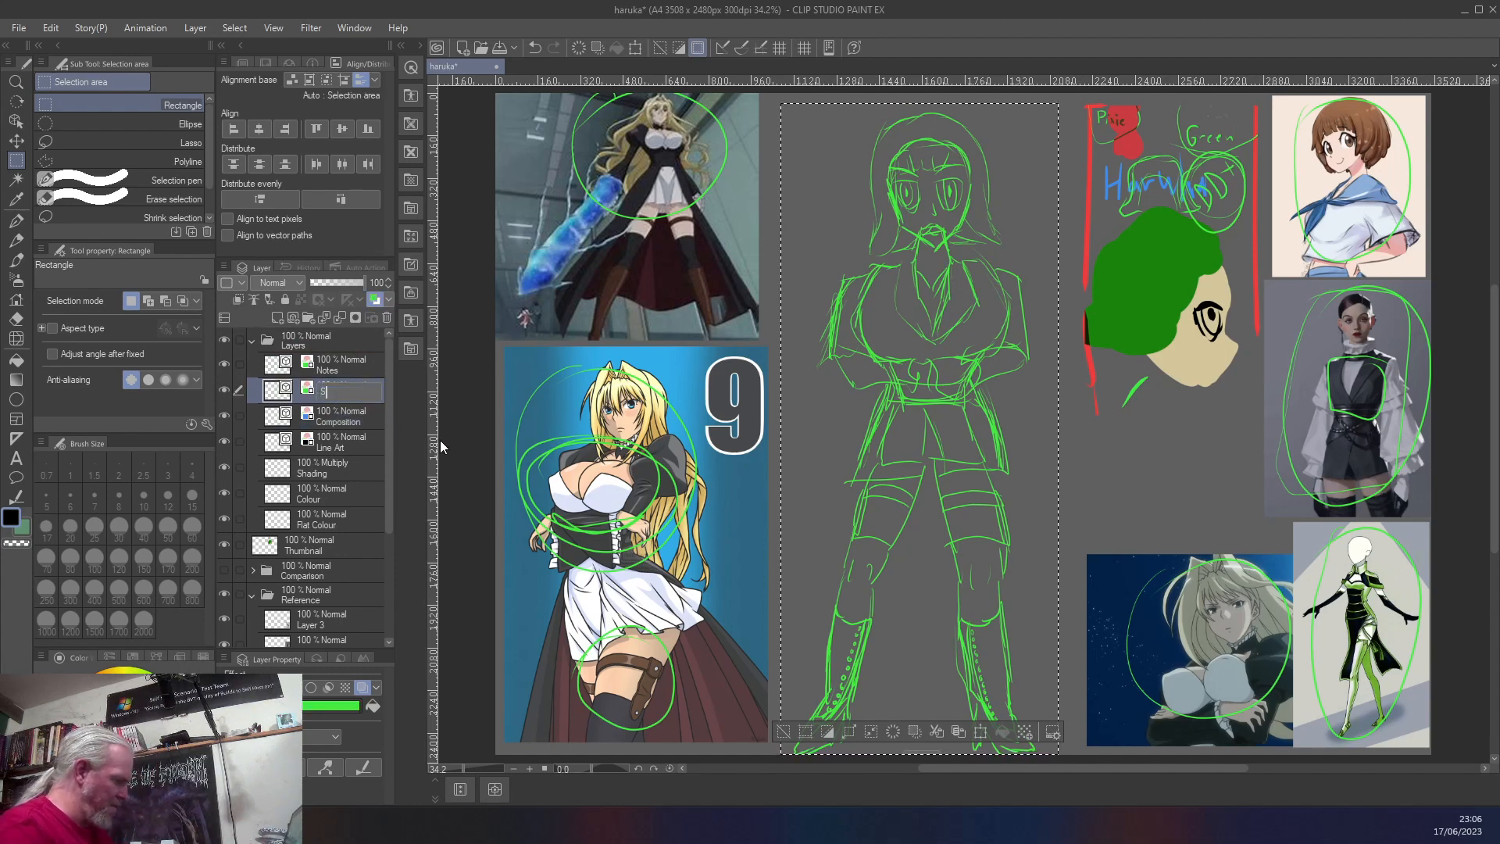
type("ketch")
key("Return")
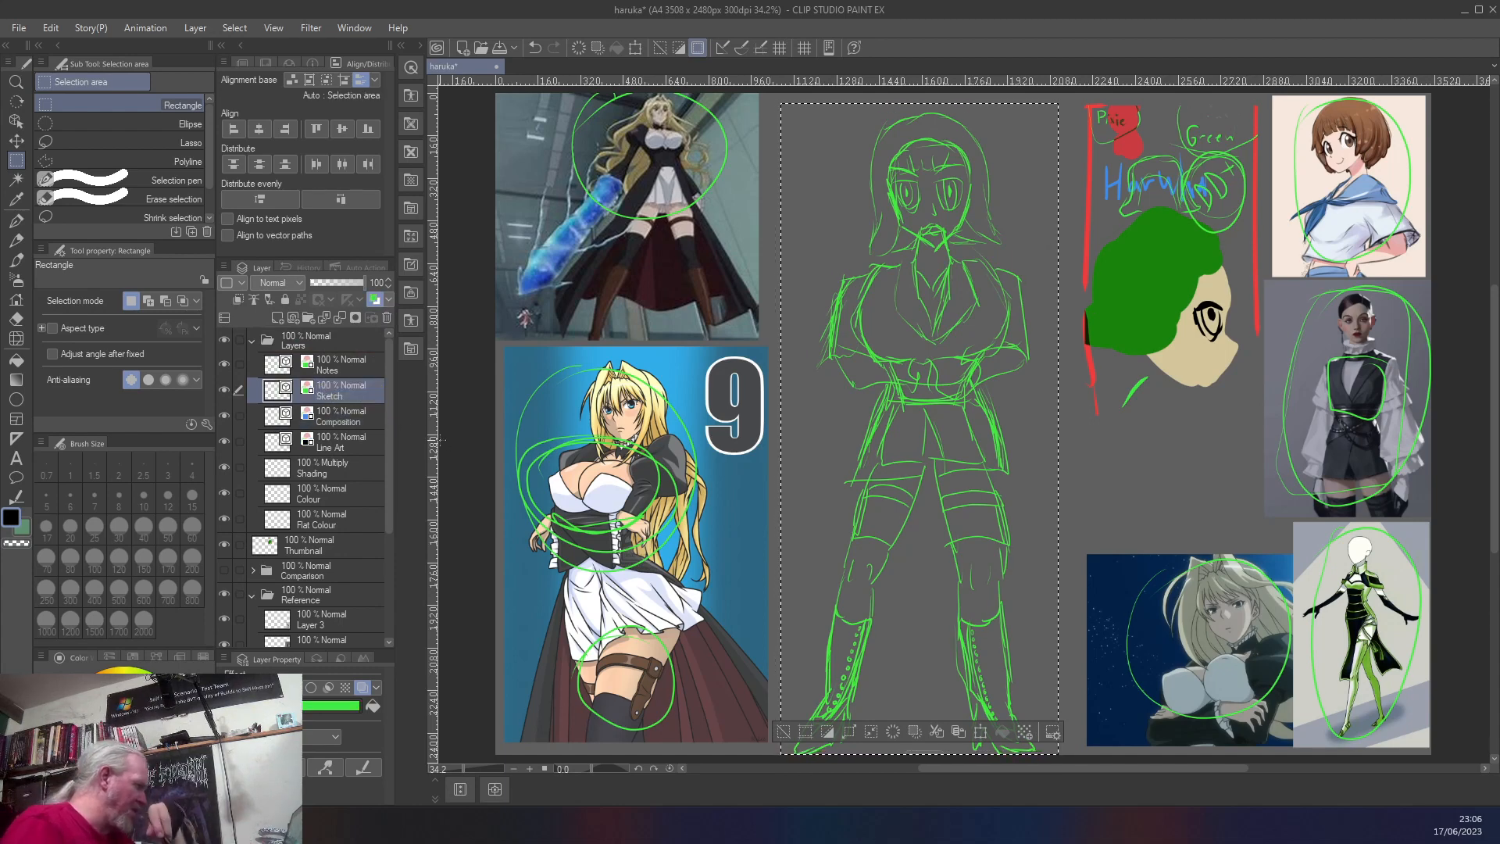
- Change the Sketch layer's colour to red and lower its opacity to 67%
left_click(309, 708)
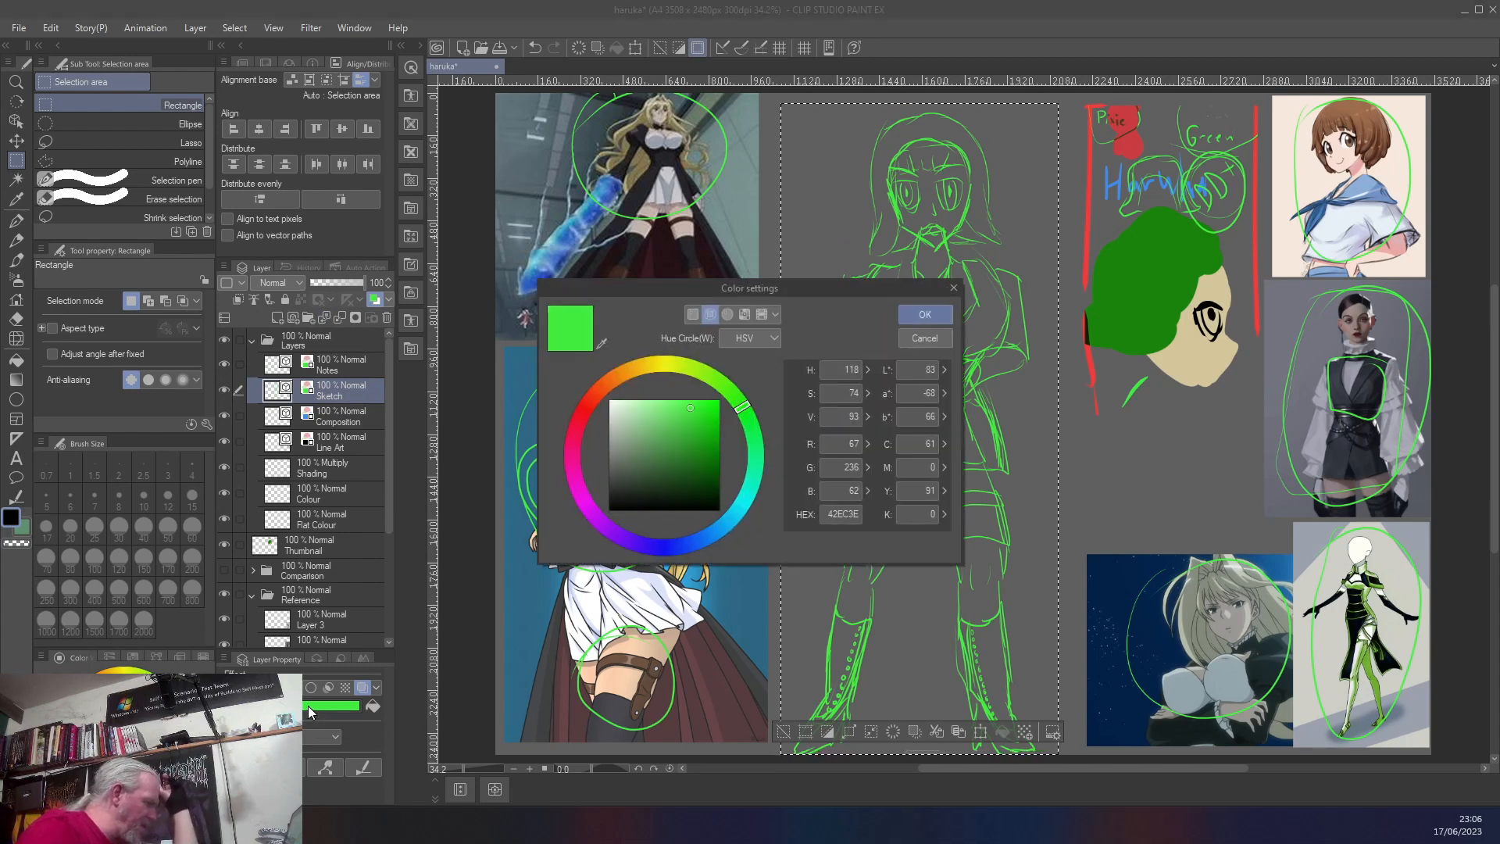
left_click(583, 414)
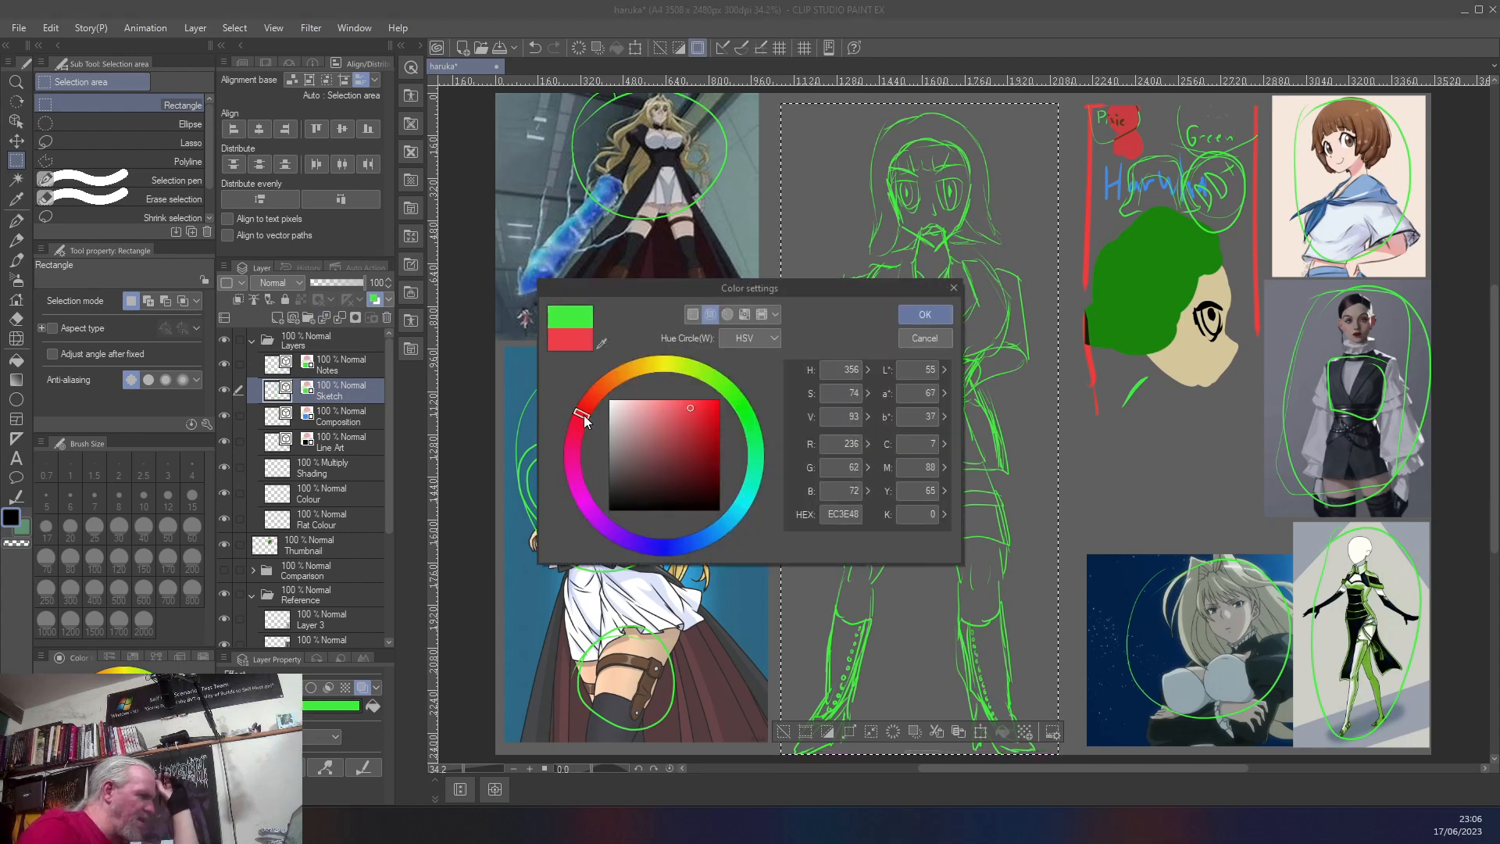
left_click(583, 412)
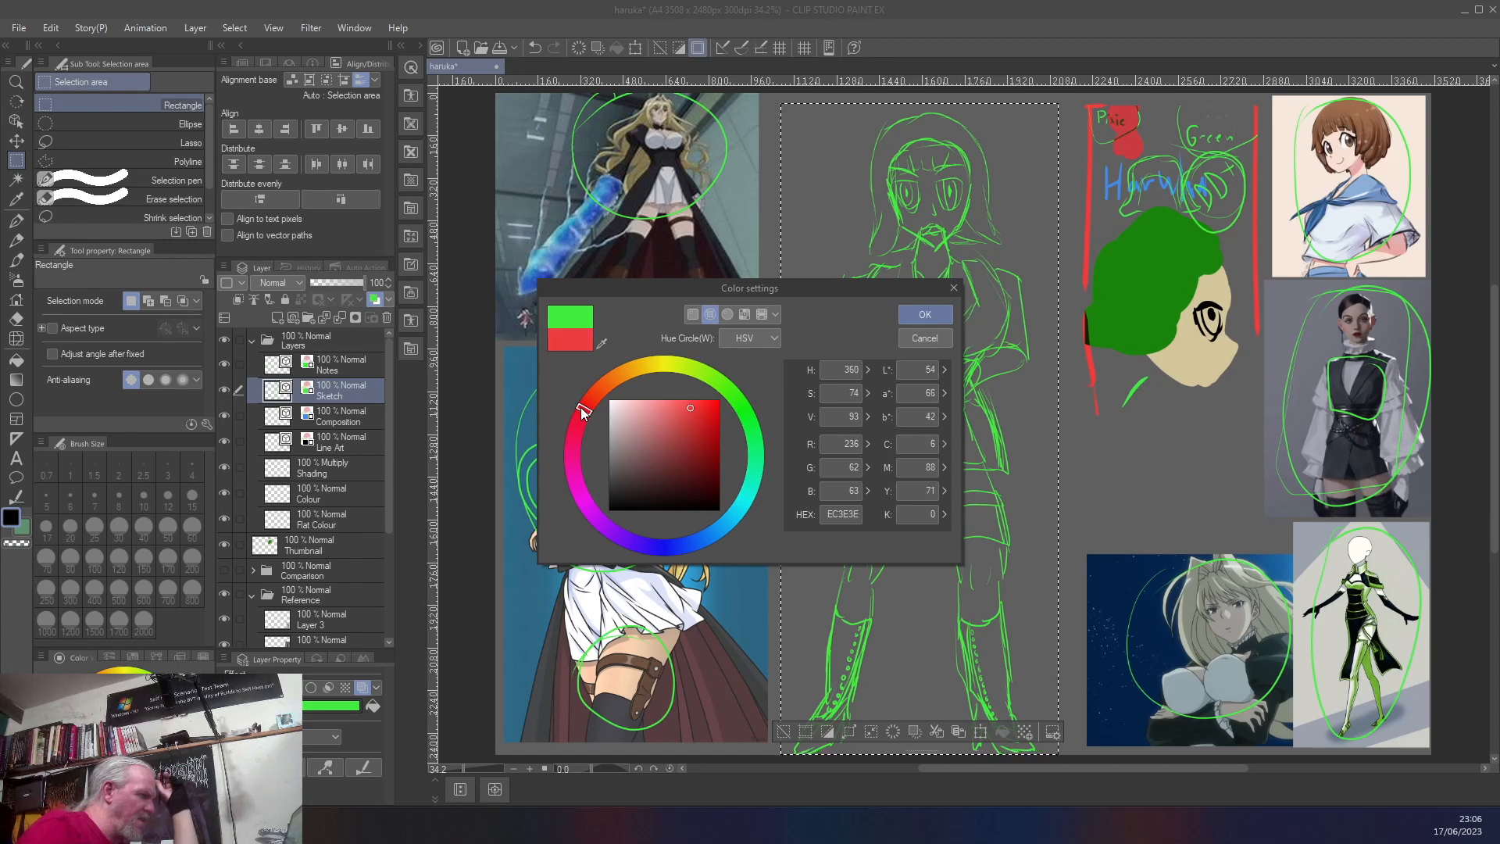
left_click(583, 411)
left_click(583, 410)
left_click(924, 314)
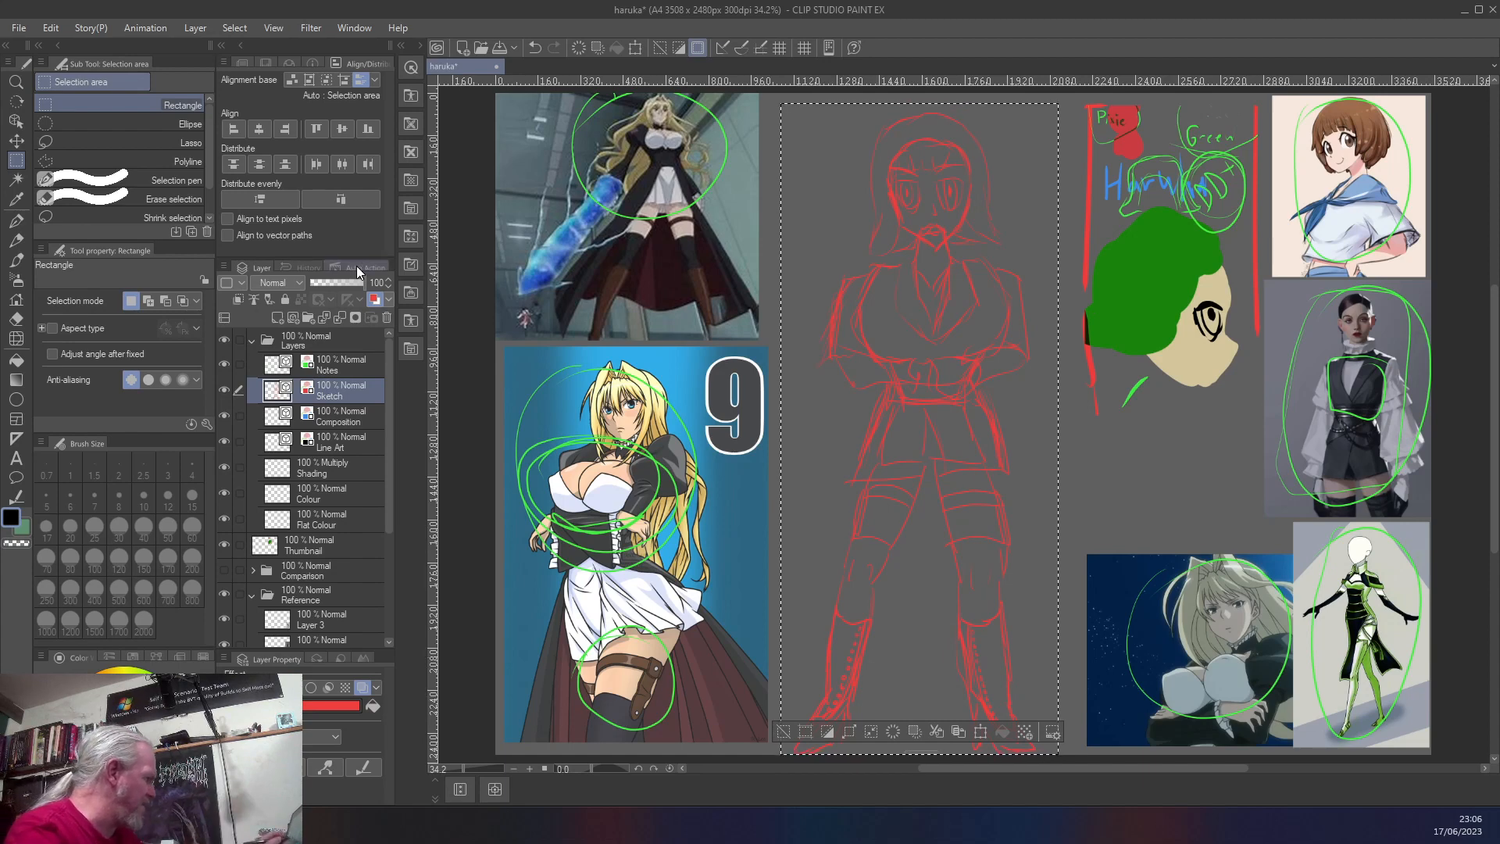
left_click_drag(366, 286, 349, 283)
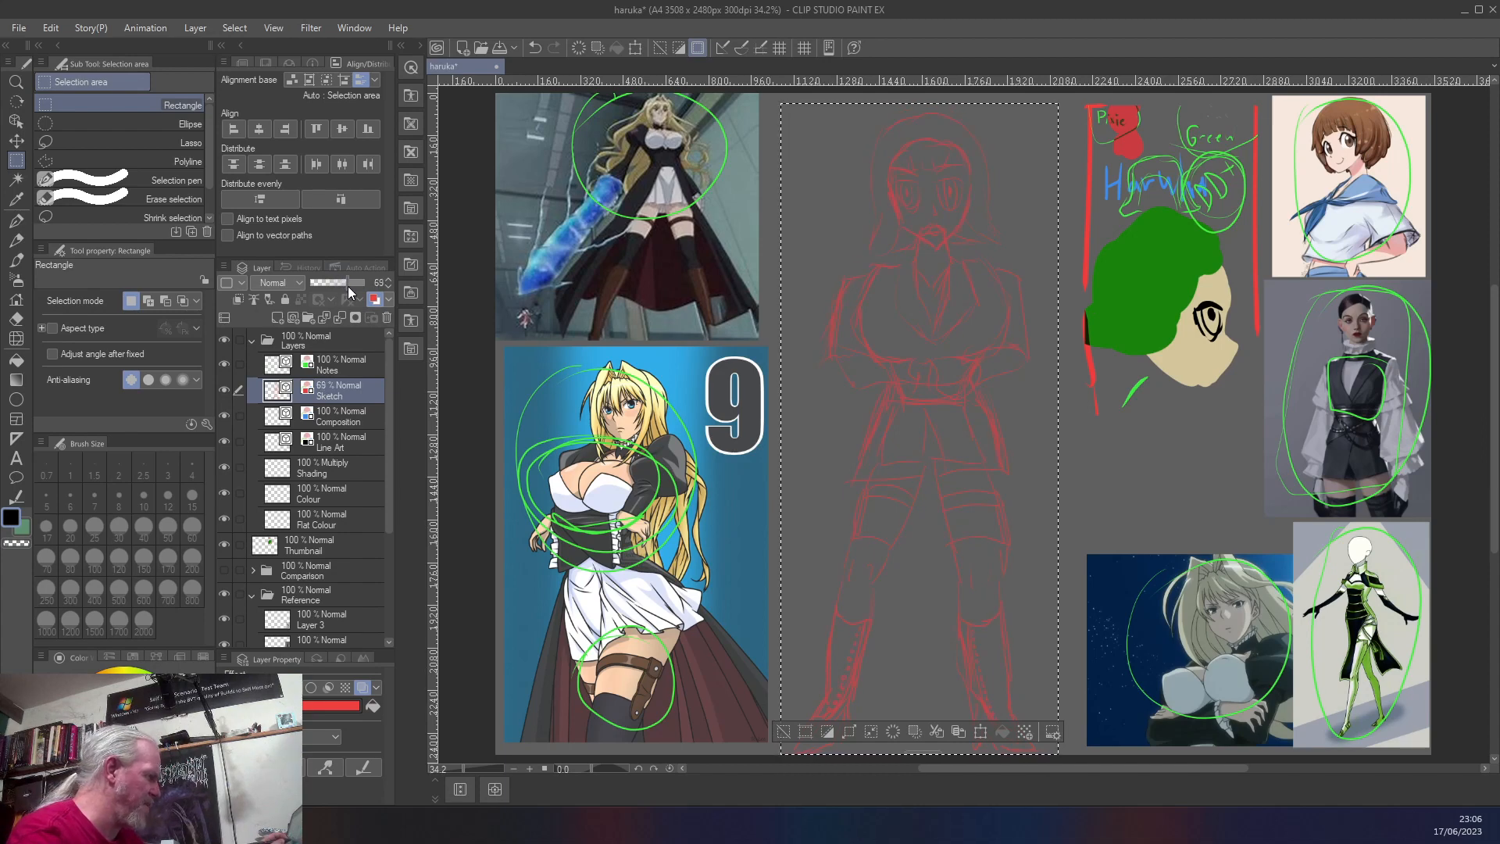
left_click_drag(348, 286, 354, 272)
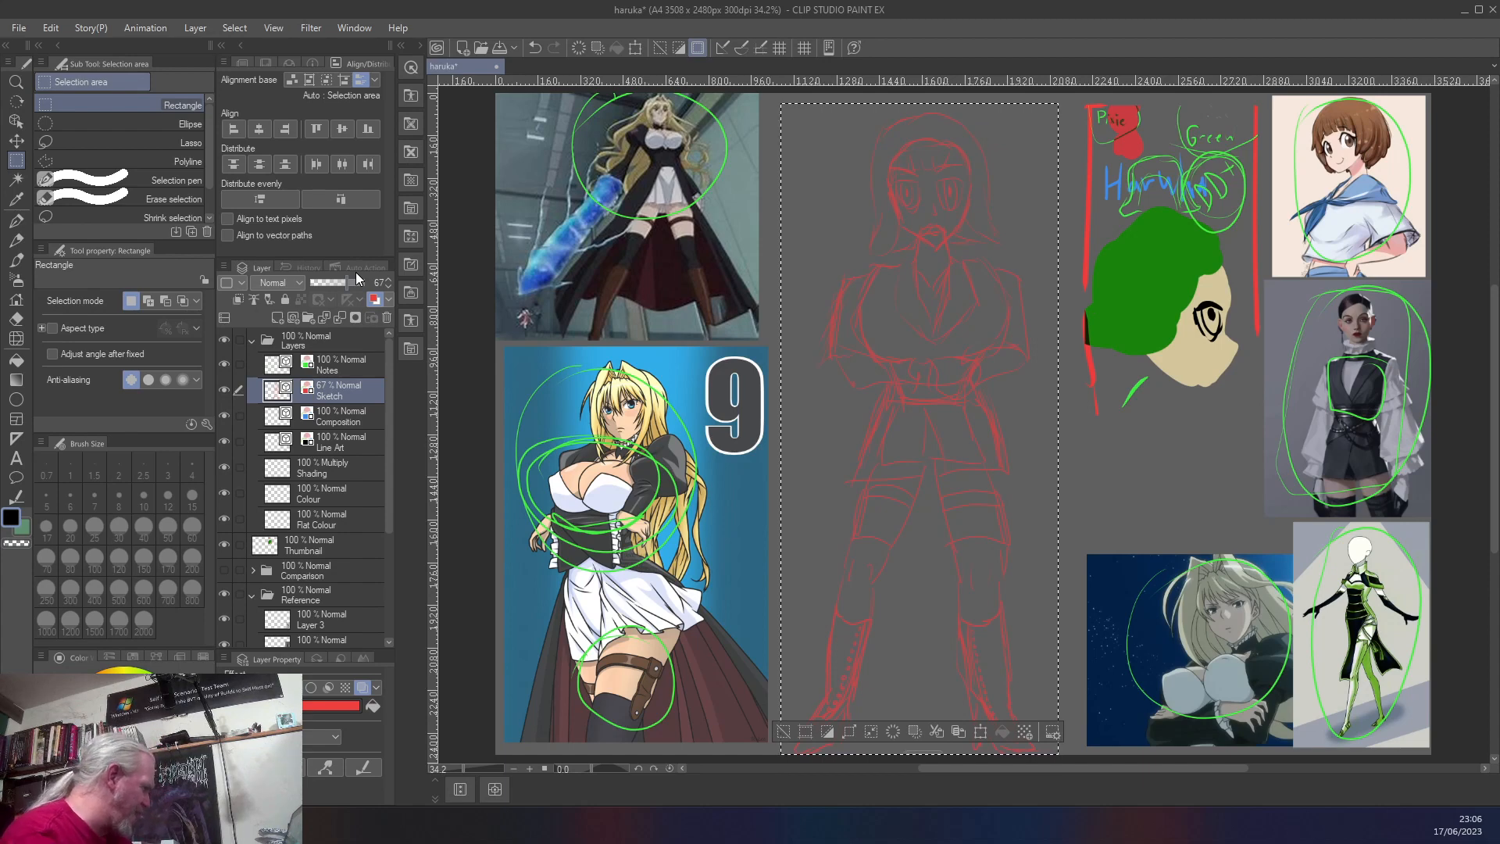
- Duplicate the Colour layer and name the duplicate Palette
left_click(359, 498)
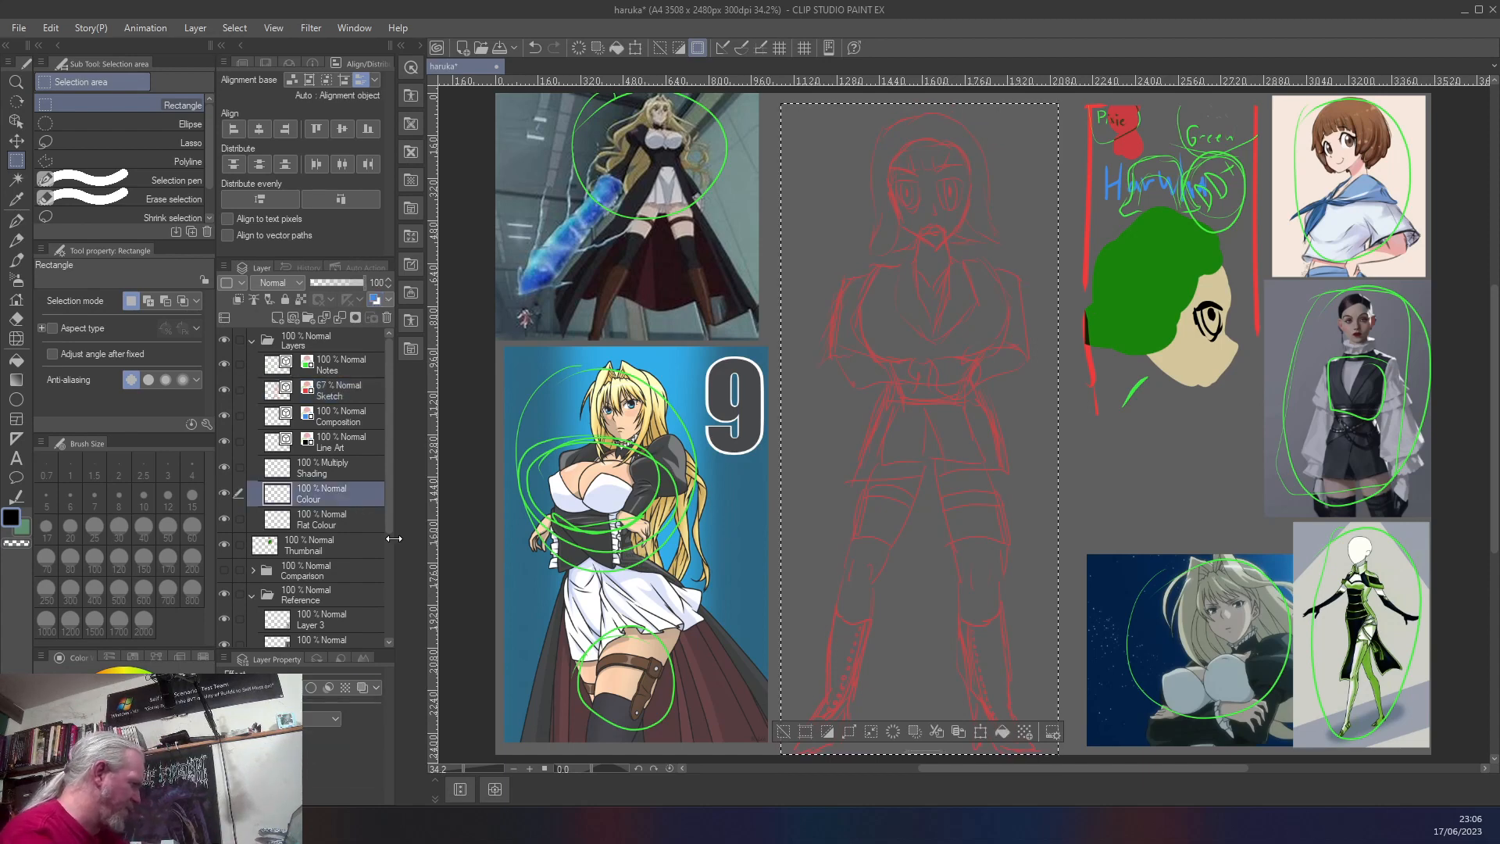
right_click(325, 499)
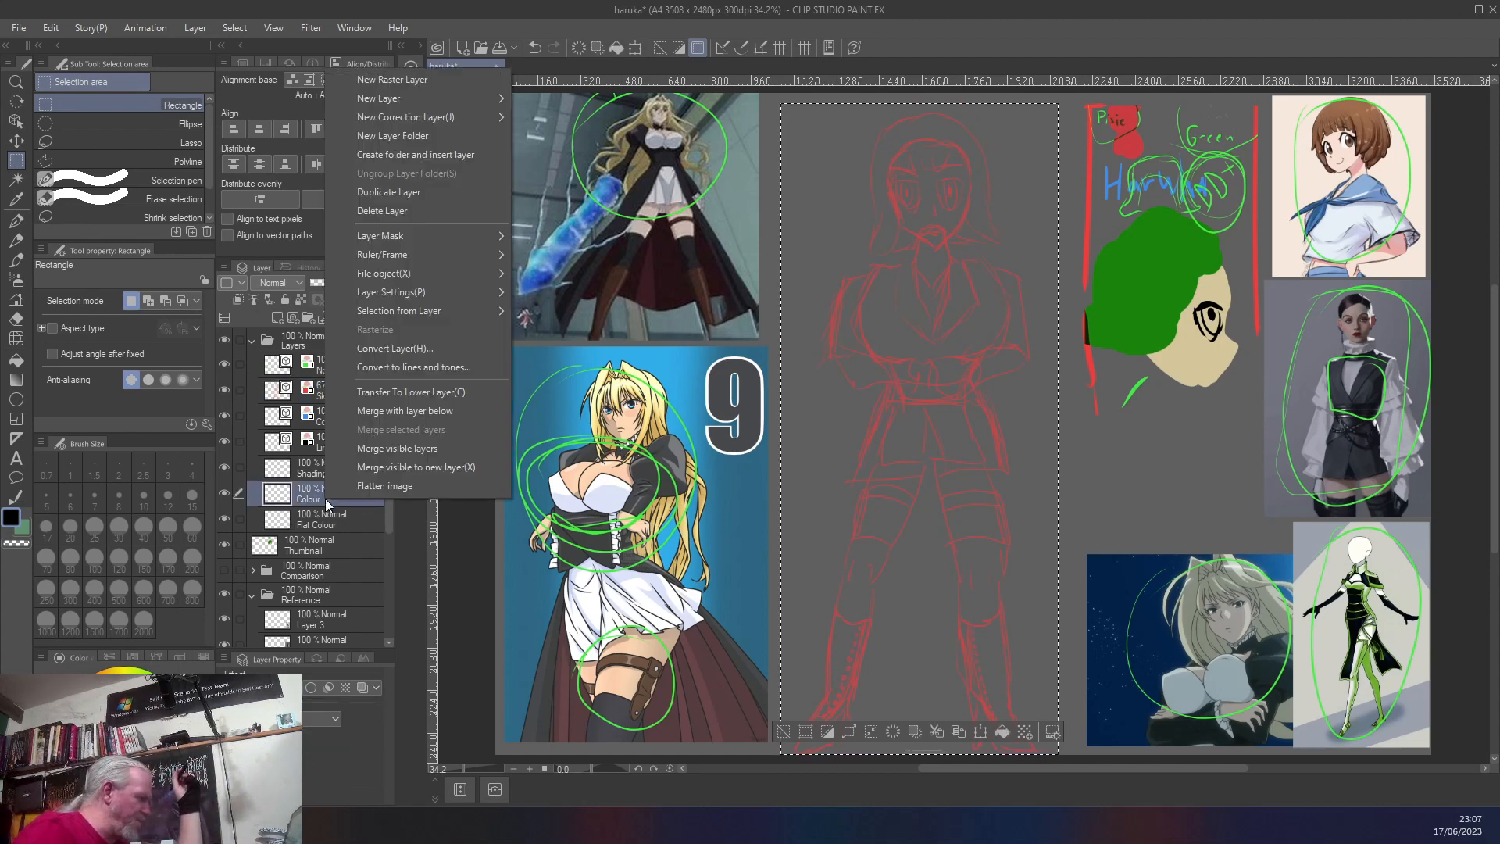
left_click(408, 192)
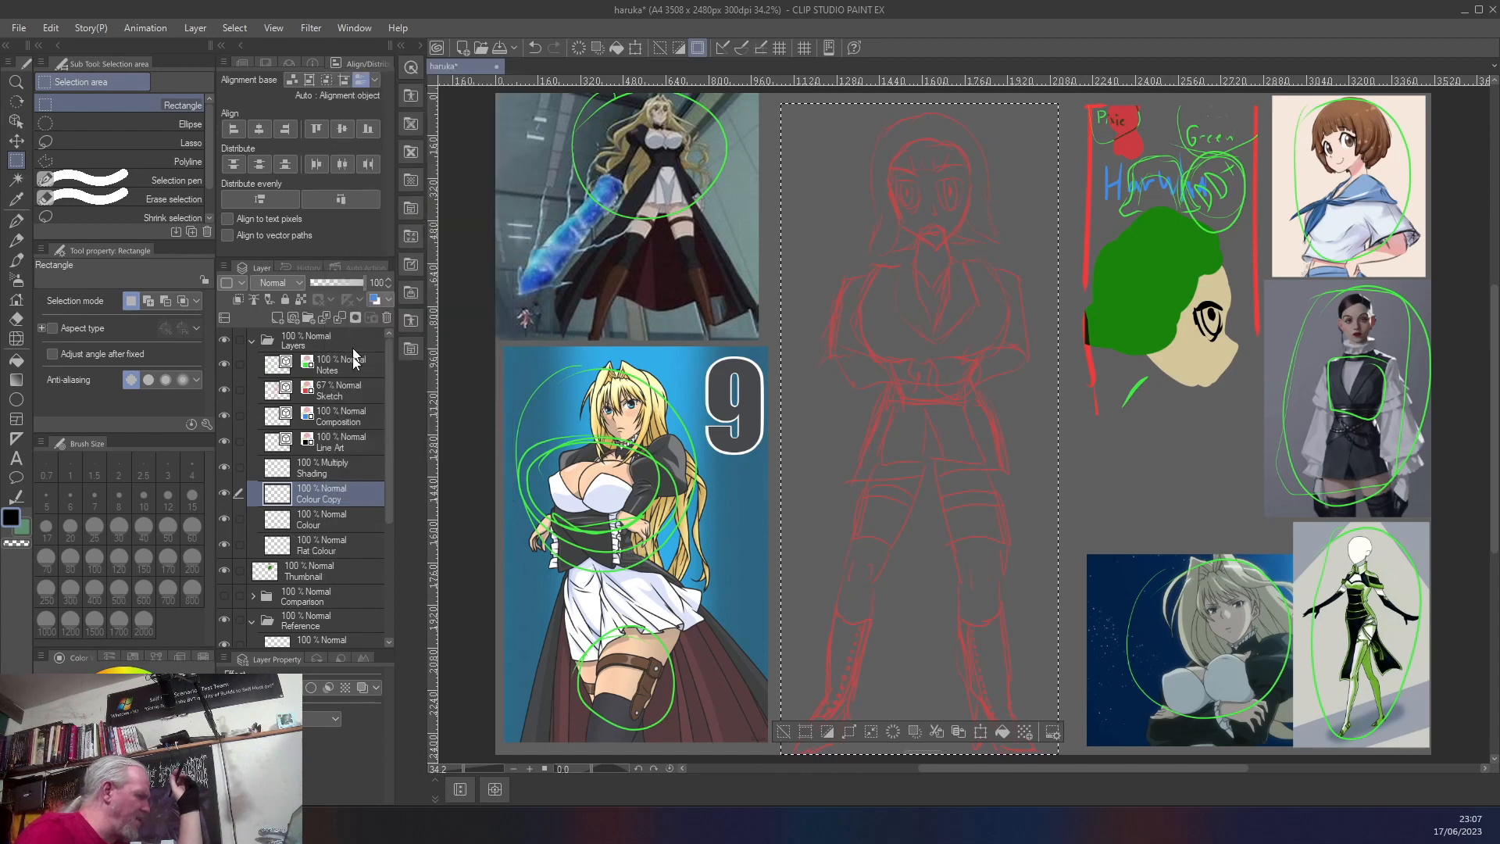
type("Palette")
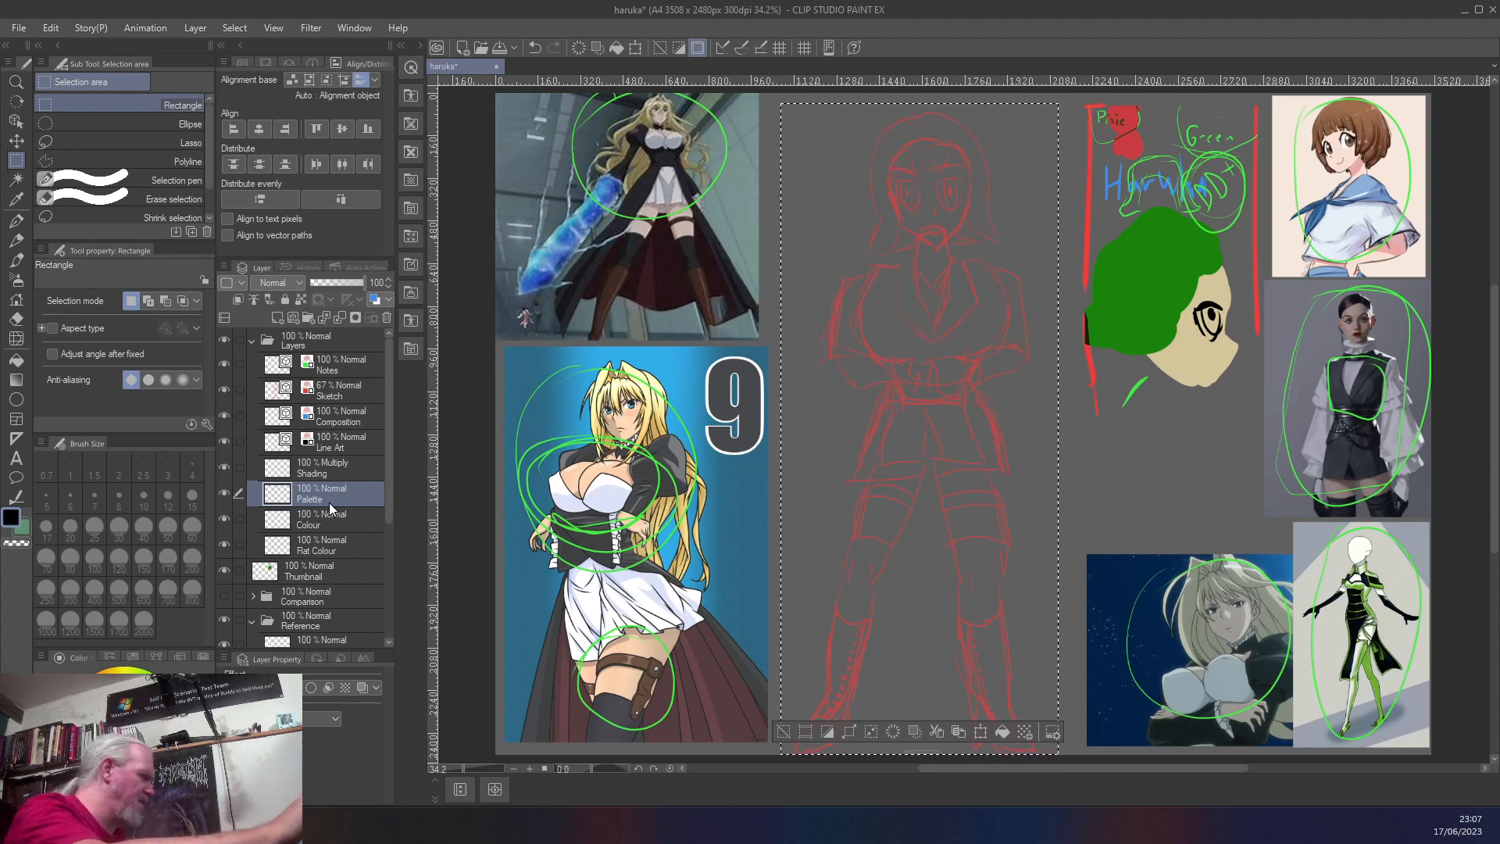
- Clear the selection and paint a size 30 brush swatch below the coloured head, using light green sampled from the green-and-black outfit's legs
key("b")
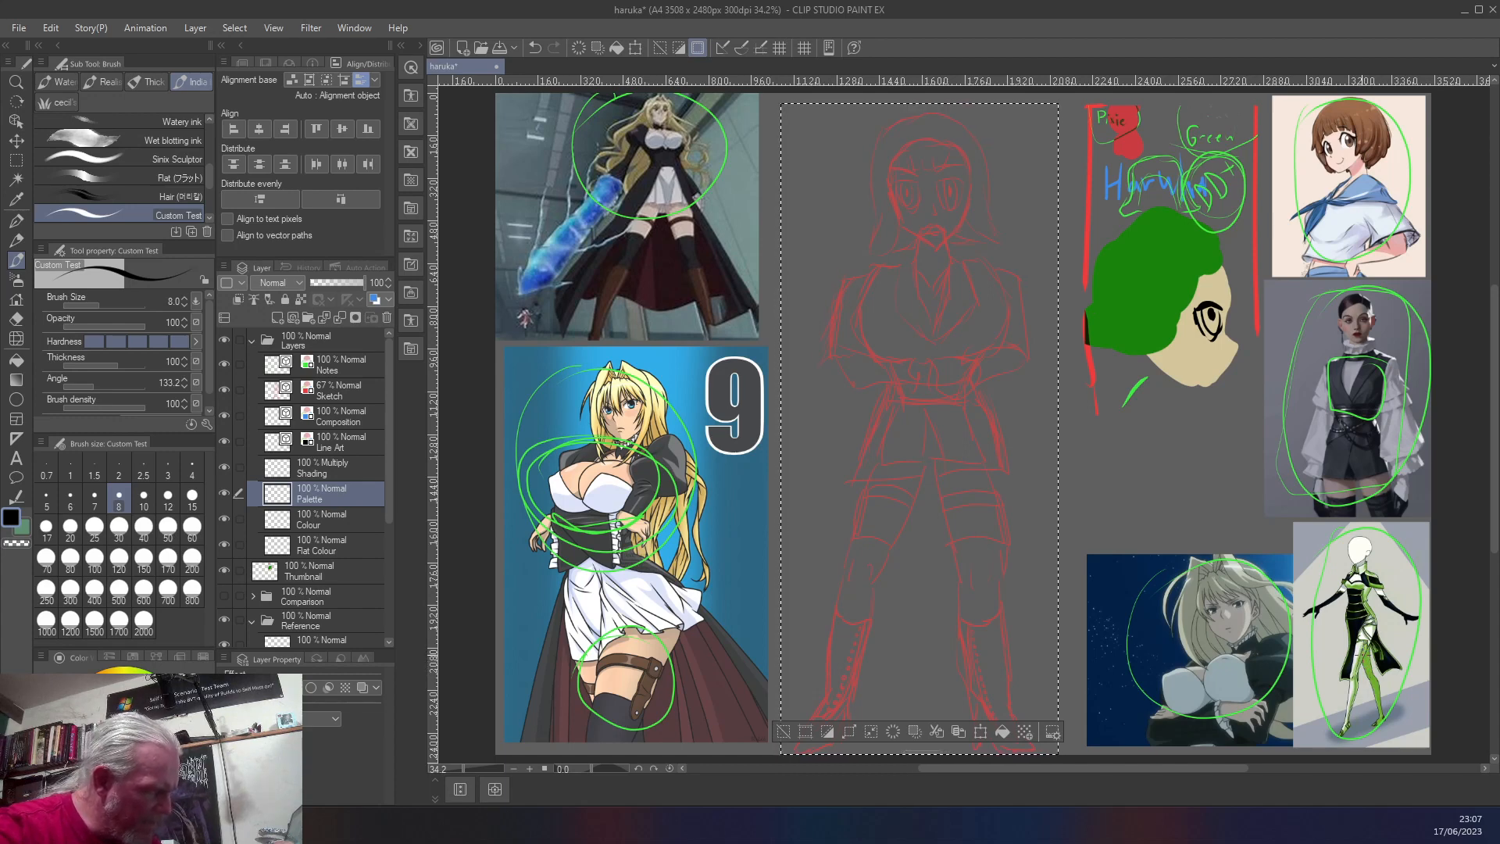
right_click(1367, 649)
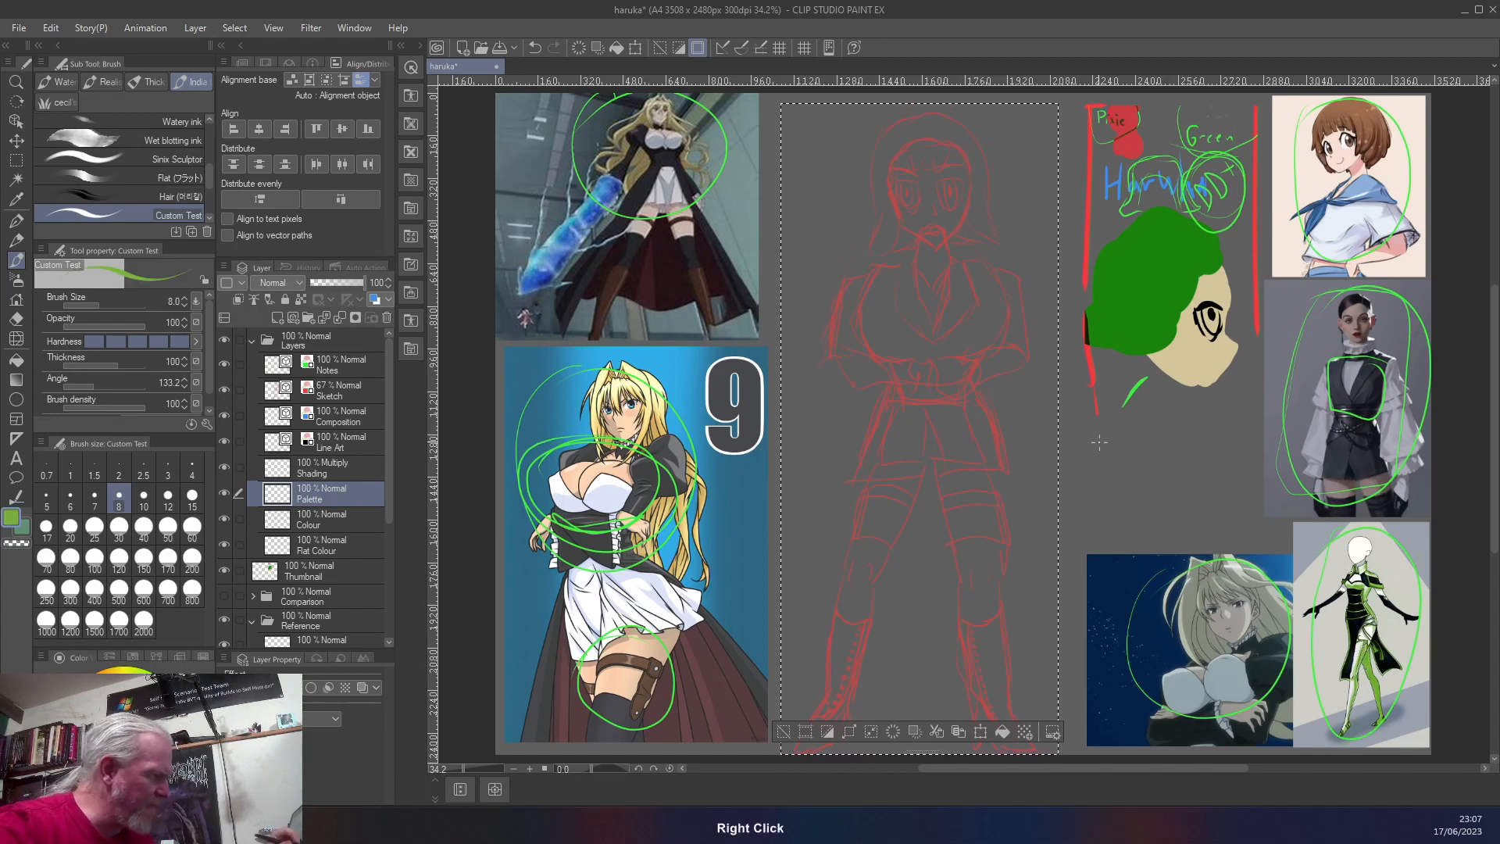
key("bracketright")
key("bracketright")
key("bracketright")
key("bracketright")
key("bracketright")
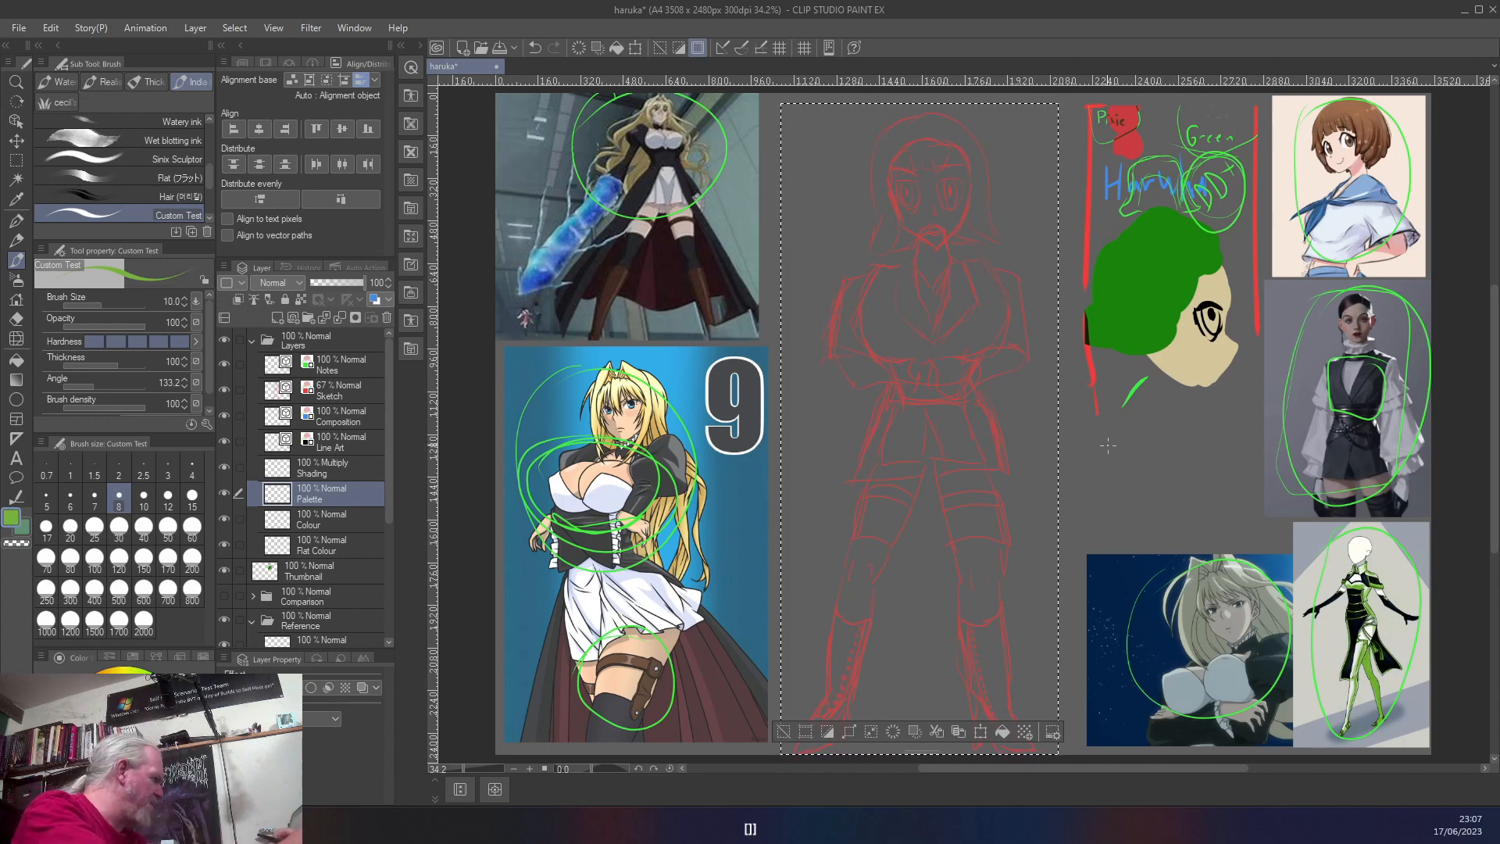
key("bracketright")
key("bracketright")
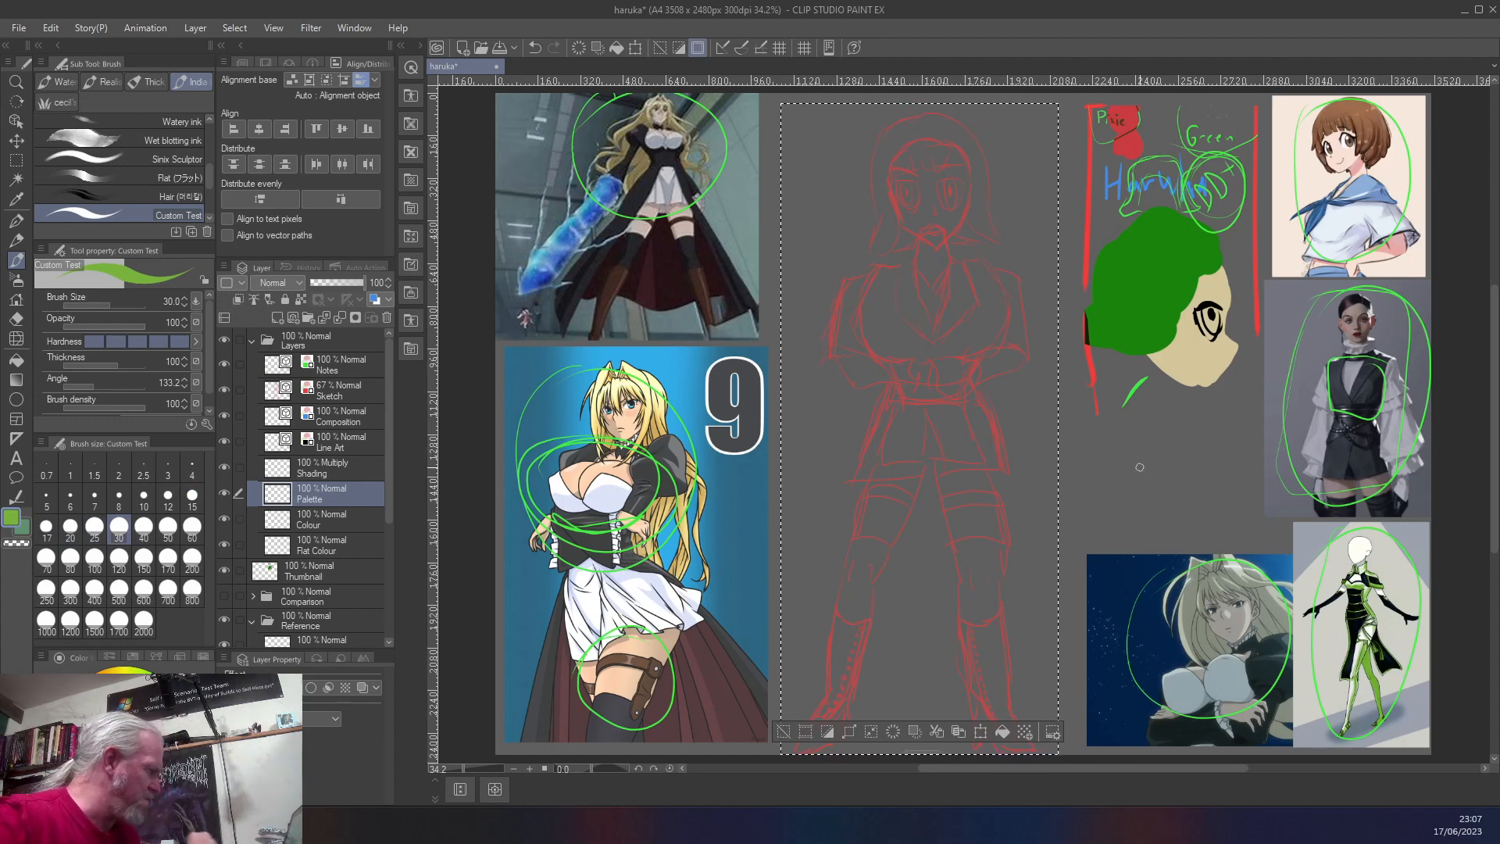
key("ctrl+d")
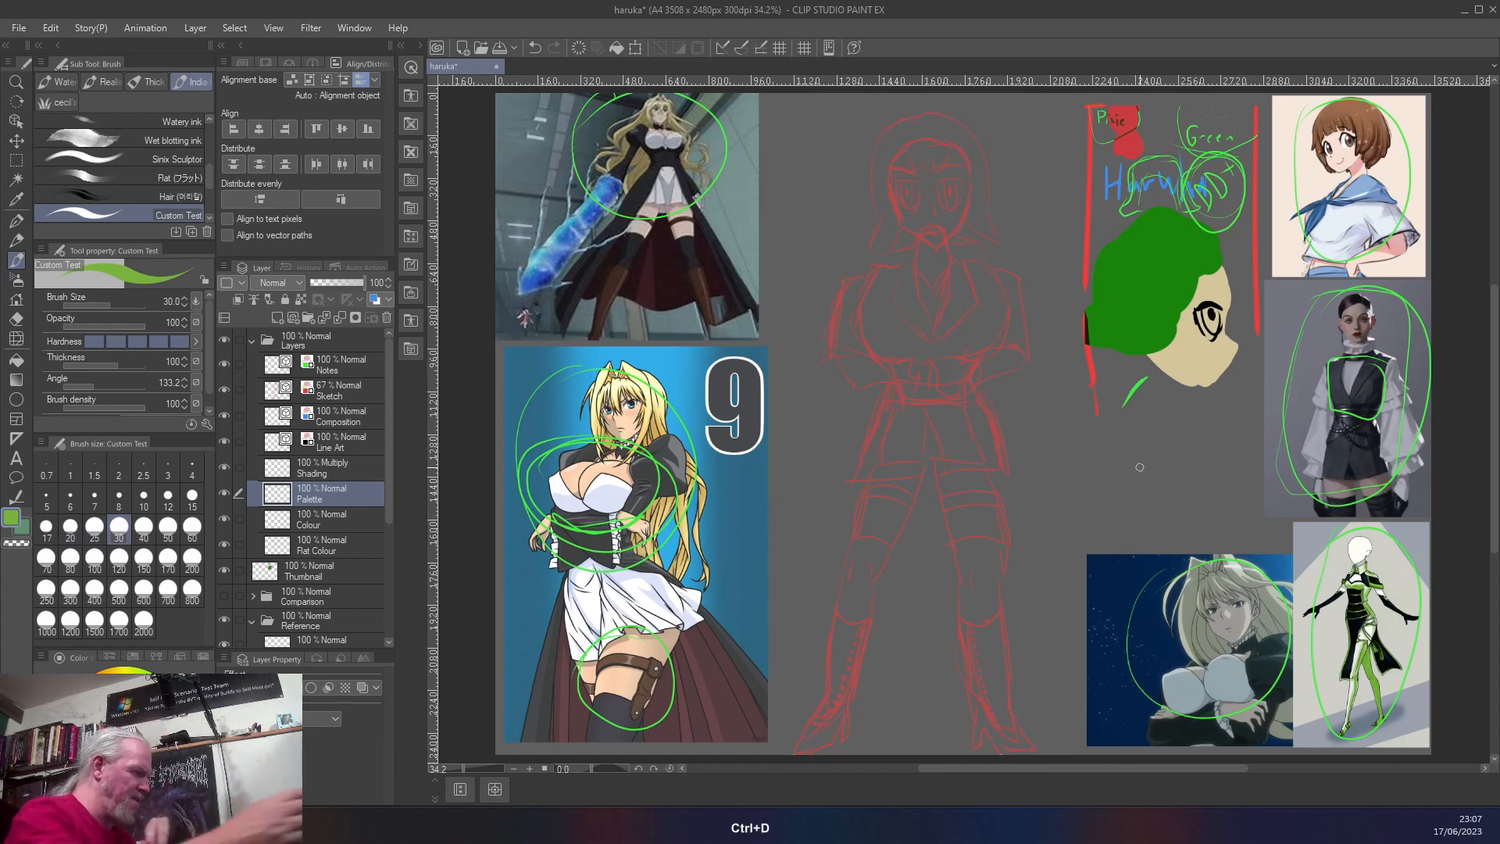
left_click_drag(1118, 438, 1110, 454)
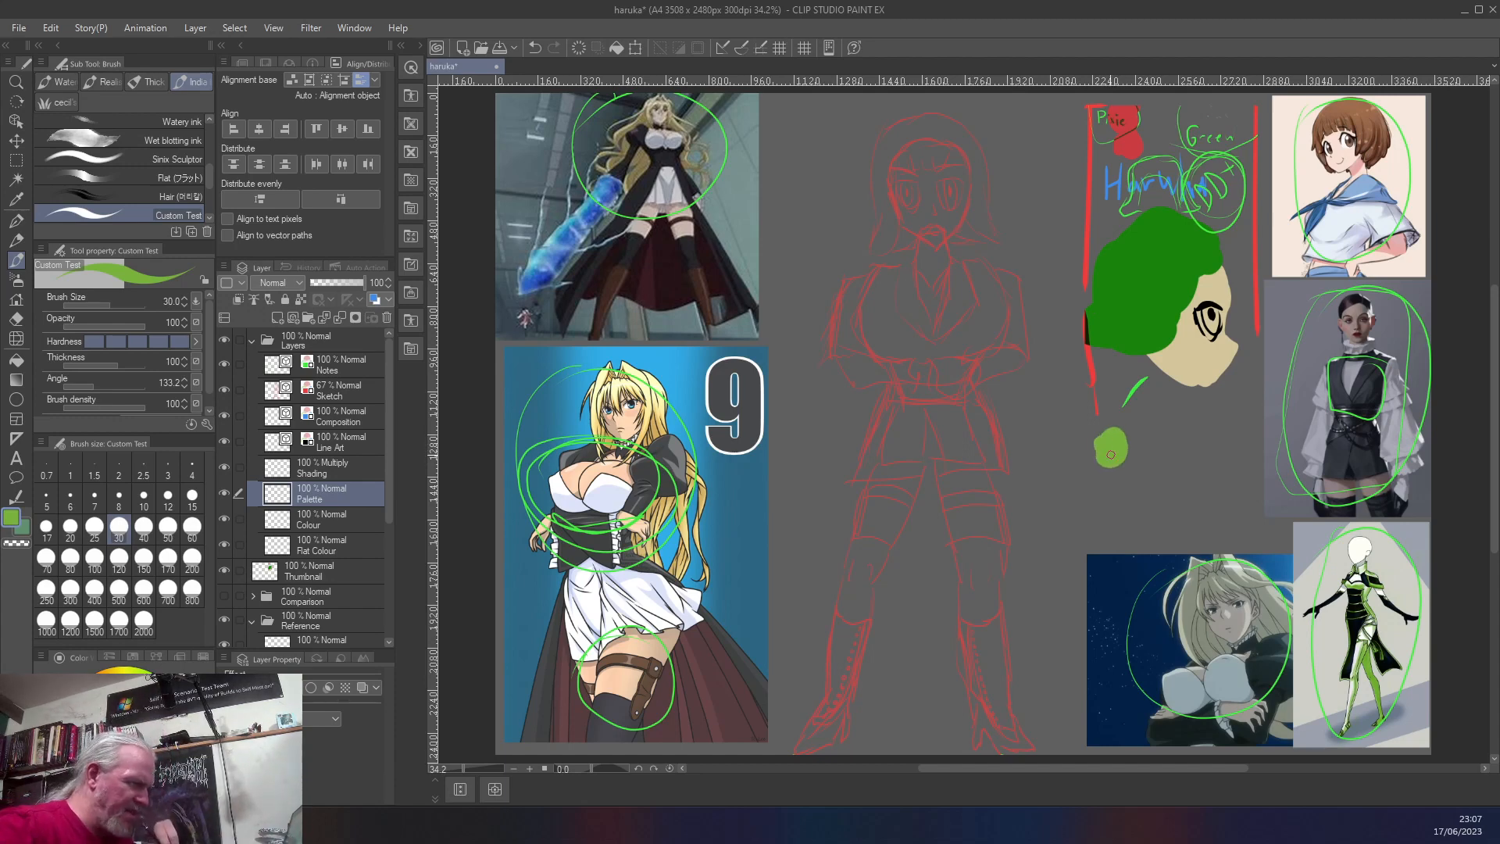
- Add a second green swatch beside the first and a black swatch beneath them, sampling both colours from the green-and-black outfit
right_click(1367, 664)
mouse_move(1152, 429)
left_mouse_down()
mouse_move(1145, 459)
mouse_move(1142, 435)
left_mouse_up()
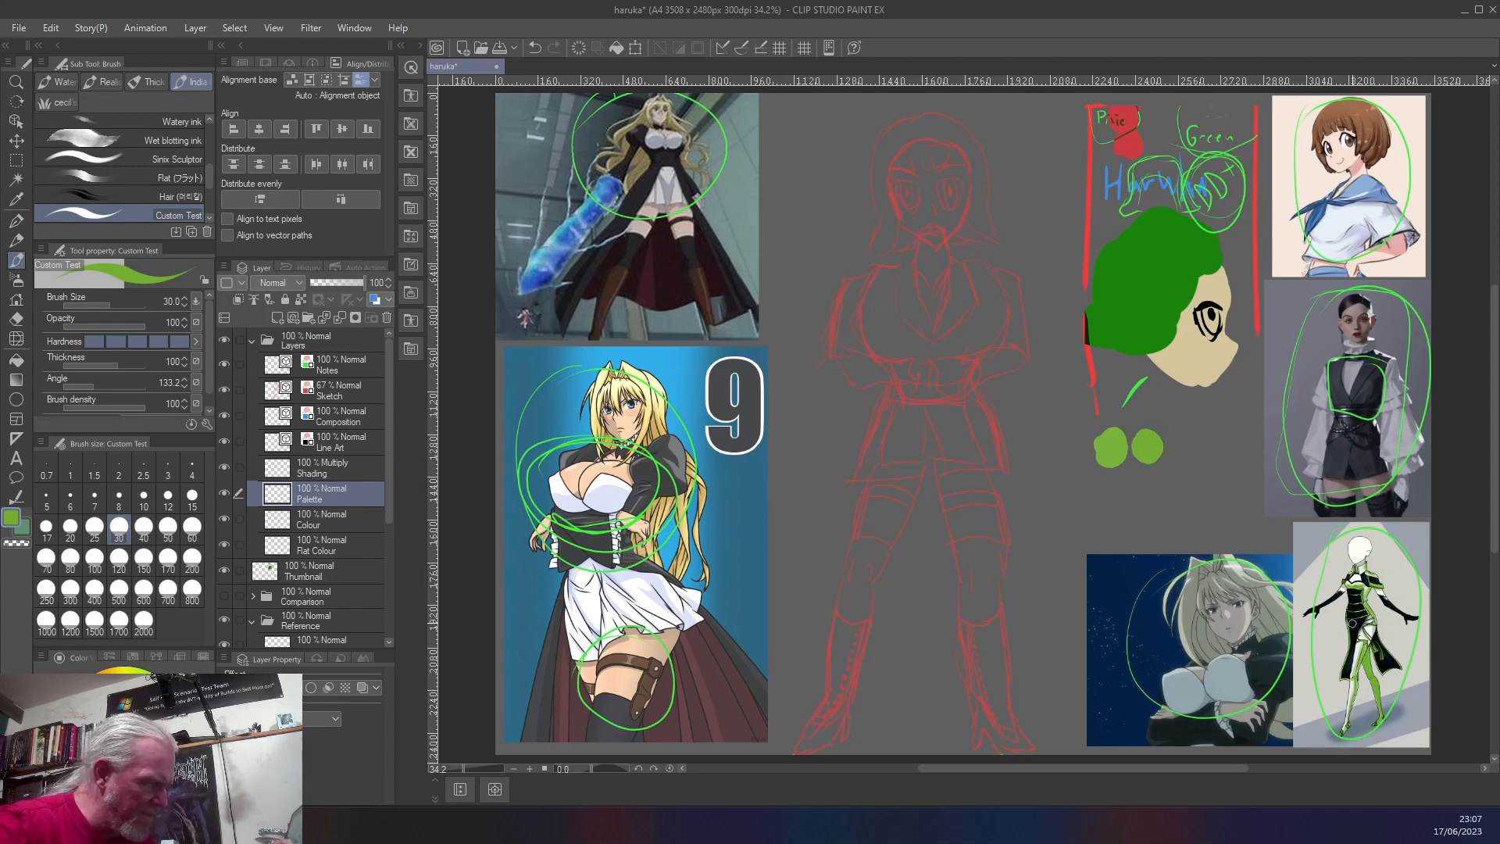
right_click(1344, 601)
mouse_move(1111, 491)
left_mouse_down()
mouse_move(1129, 488)
mouse_move(1103, 496)
mouse_move(1112, 504)
left_mouse_up()
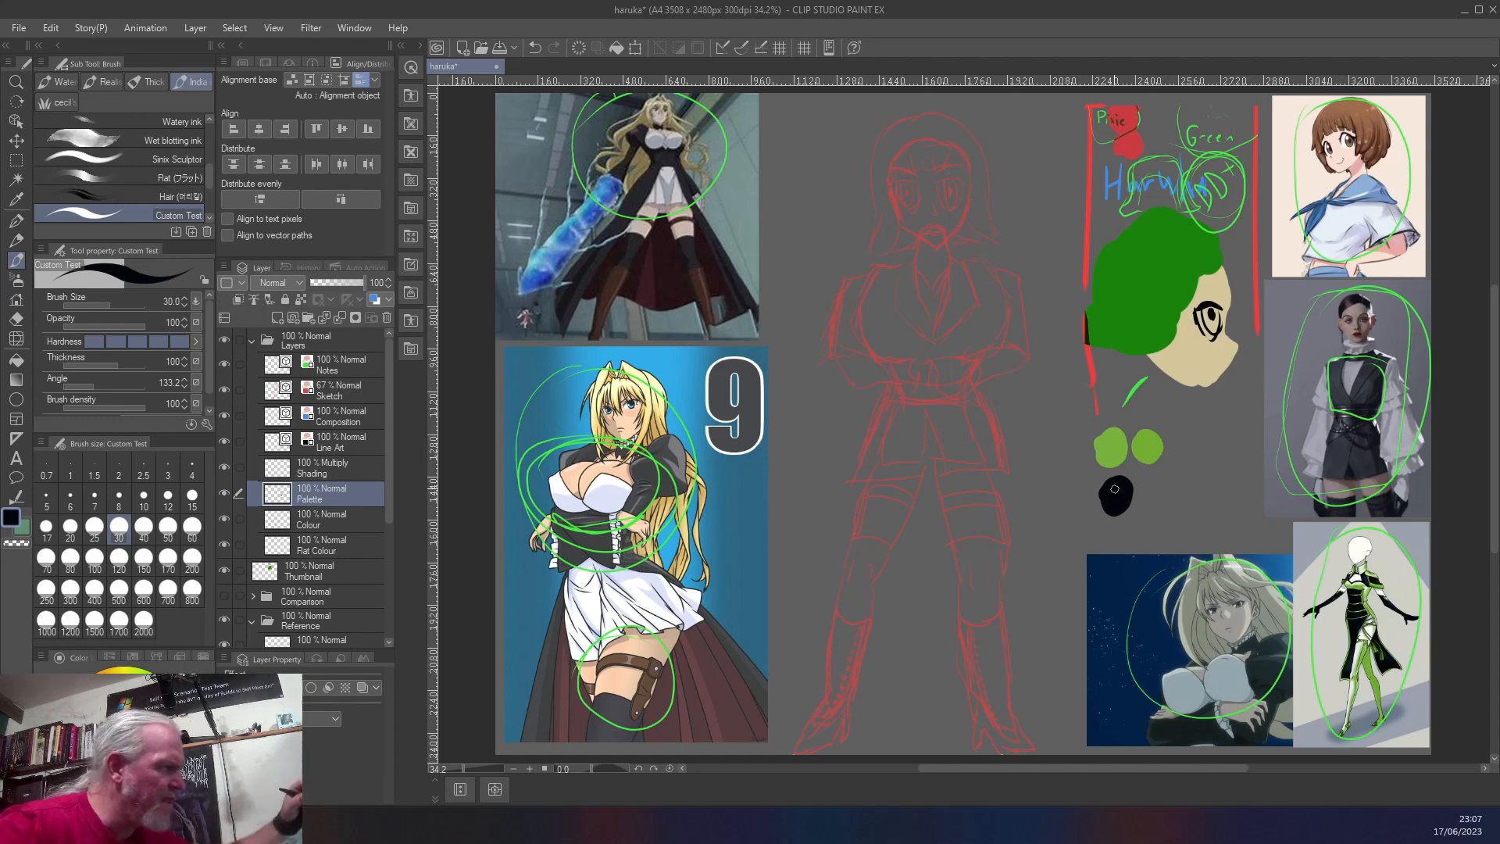
- Sample skin and lip tones from the photo reference's face and paint a pale skin swatch with a pink swatch below it
right_click(1347, 156)
mouse_move(1186, 437)
left_mouse_down()
mouse_move(1193, 448)
mouse_move(1179, 438)
left_mouse_up()
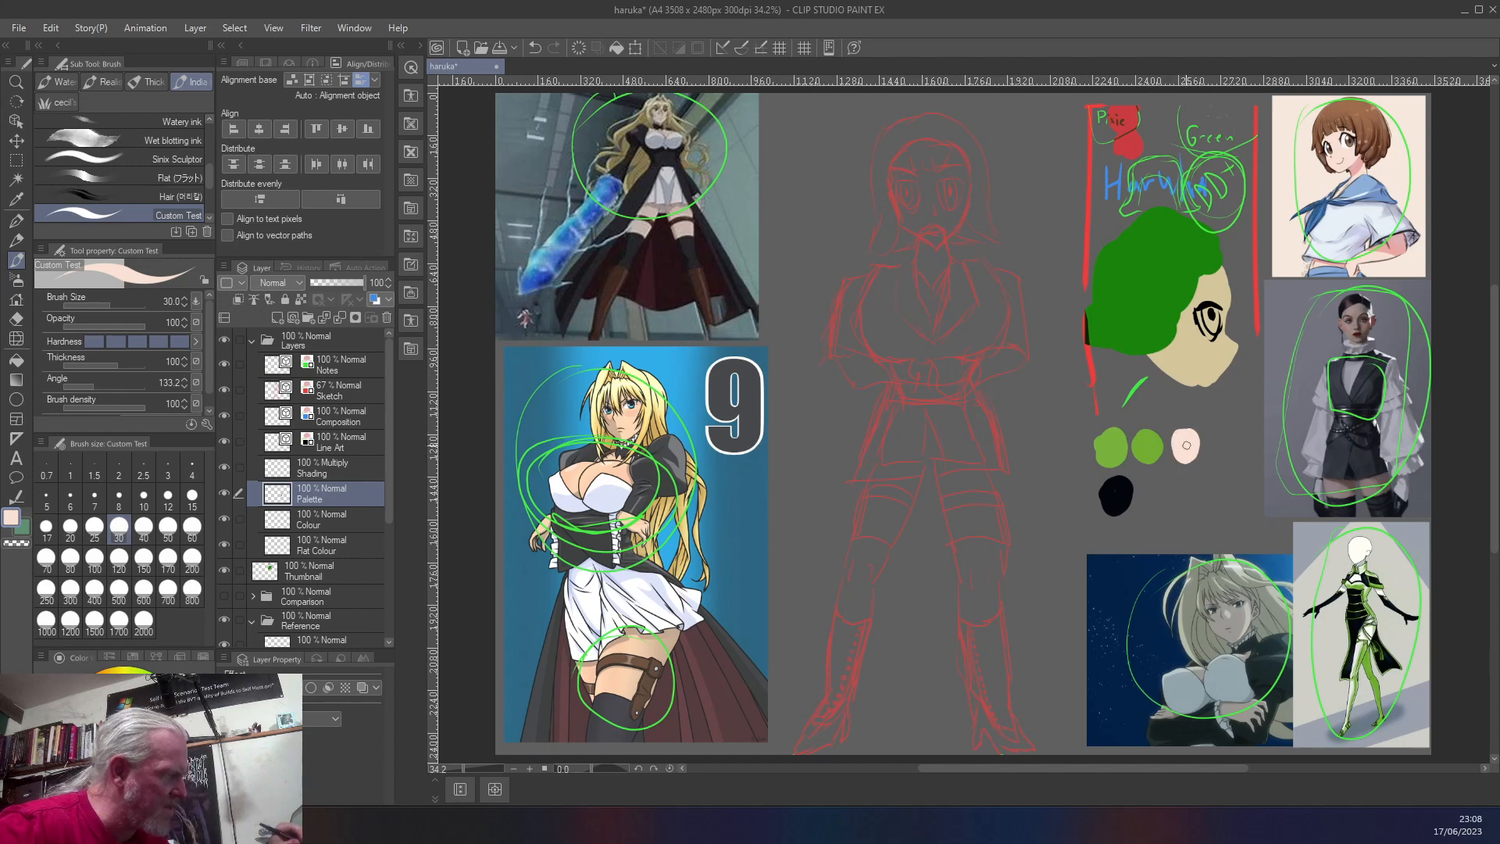
right_click(1355, 168)
mouse_move(1181, 481)
left_mouse_down()
mouse_move(1183, 501)
mouse_move(1181, 473)
left_mouse_up()
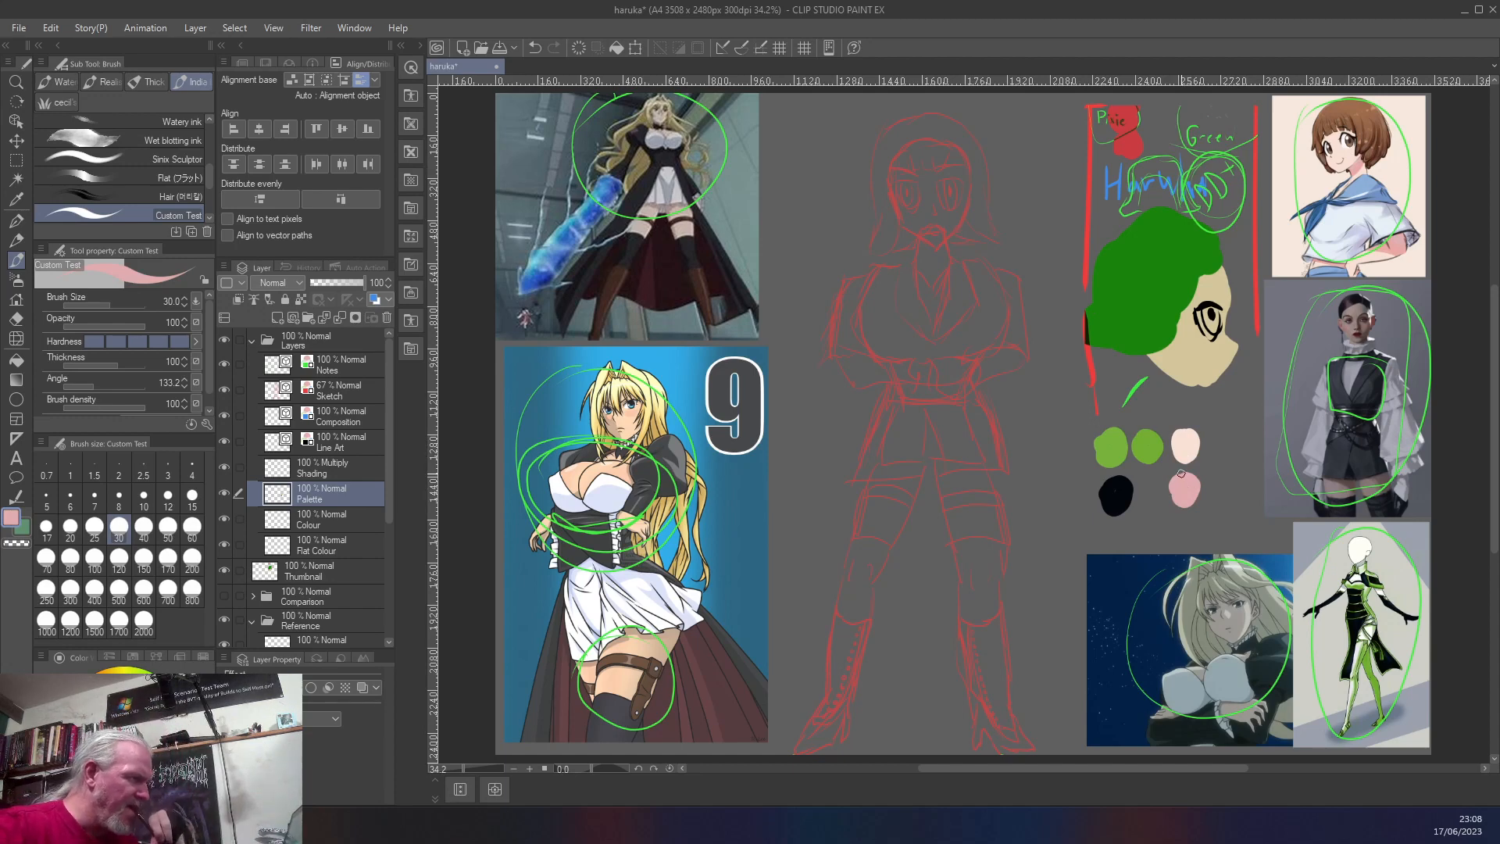
right_click(1148, 447)
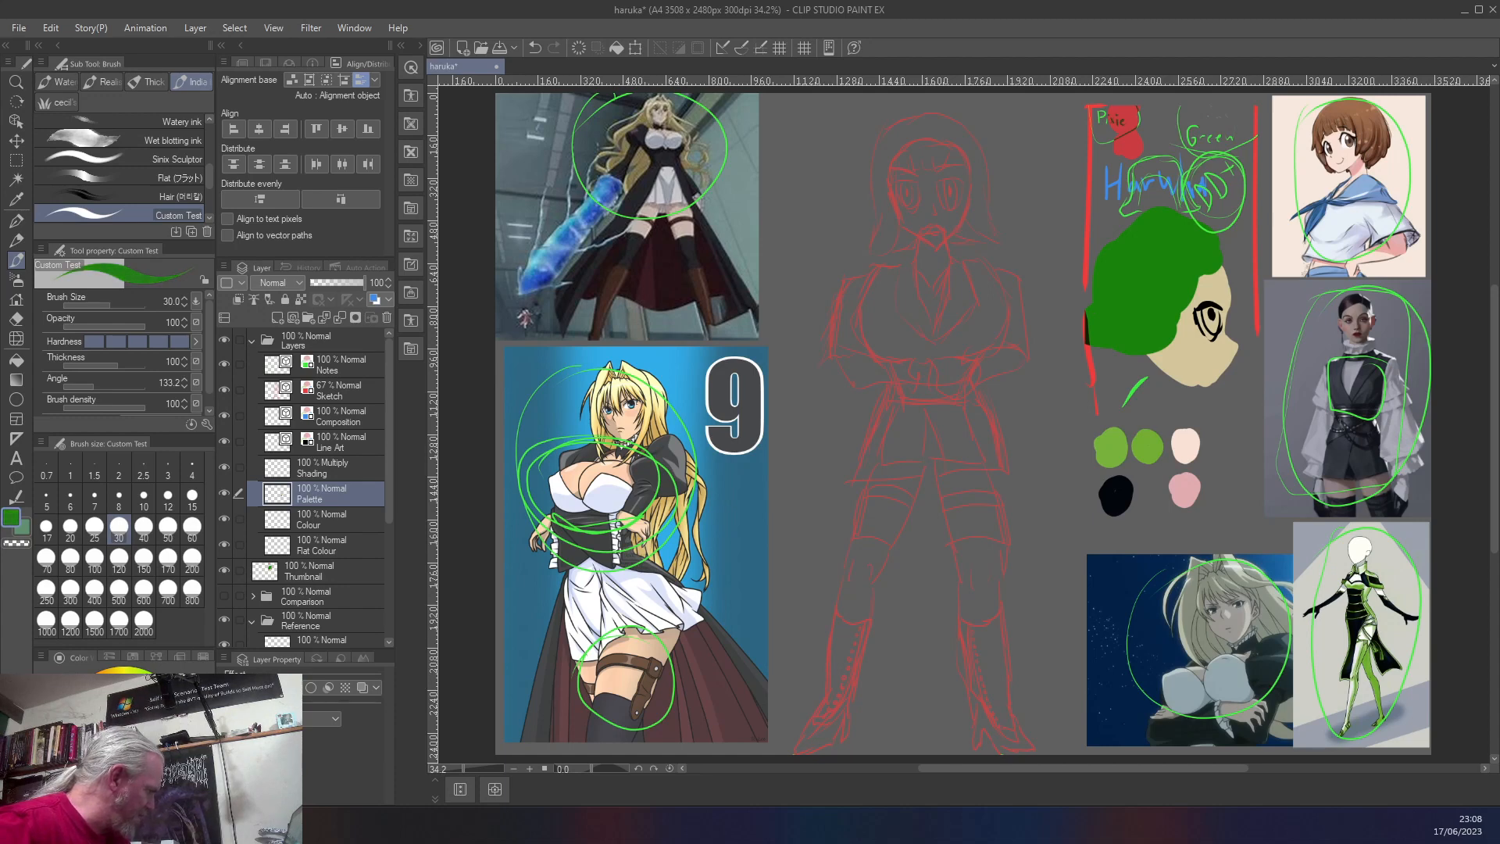
mouse_move(1153, 485)
left_mouse_down()
mouse_move(1148, 503)
mouse_move(1139, 492)
left_mouse_up()
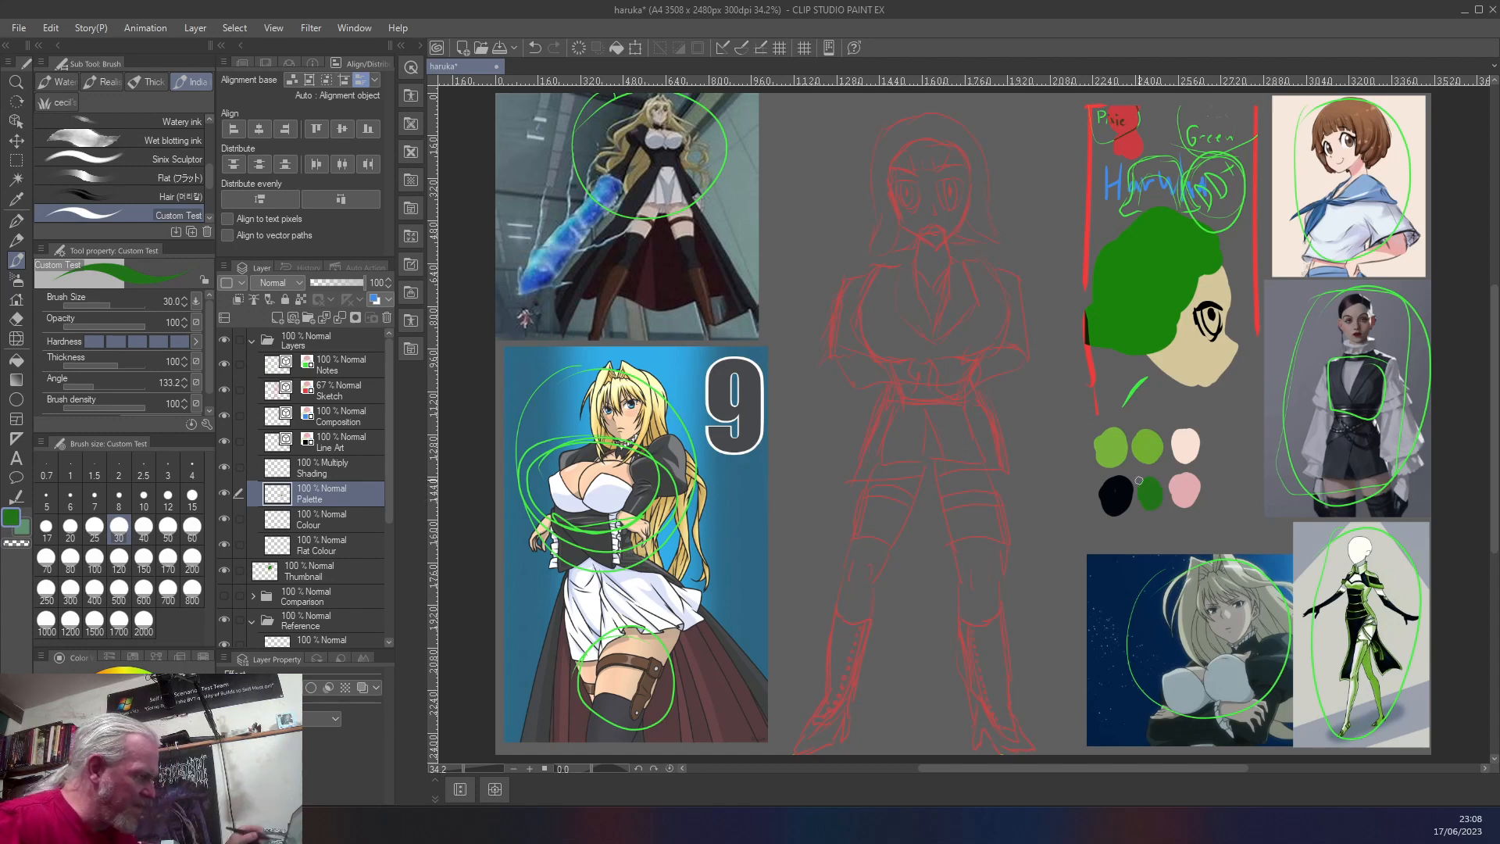
key("ctrl+z")
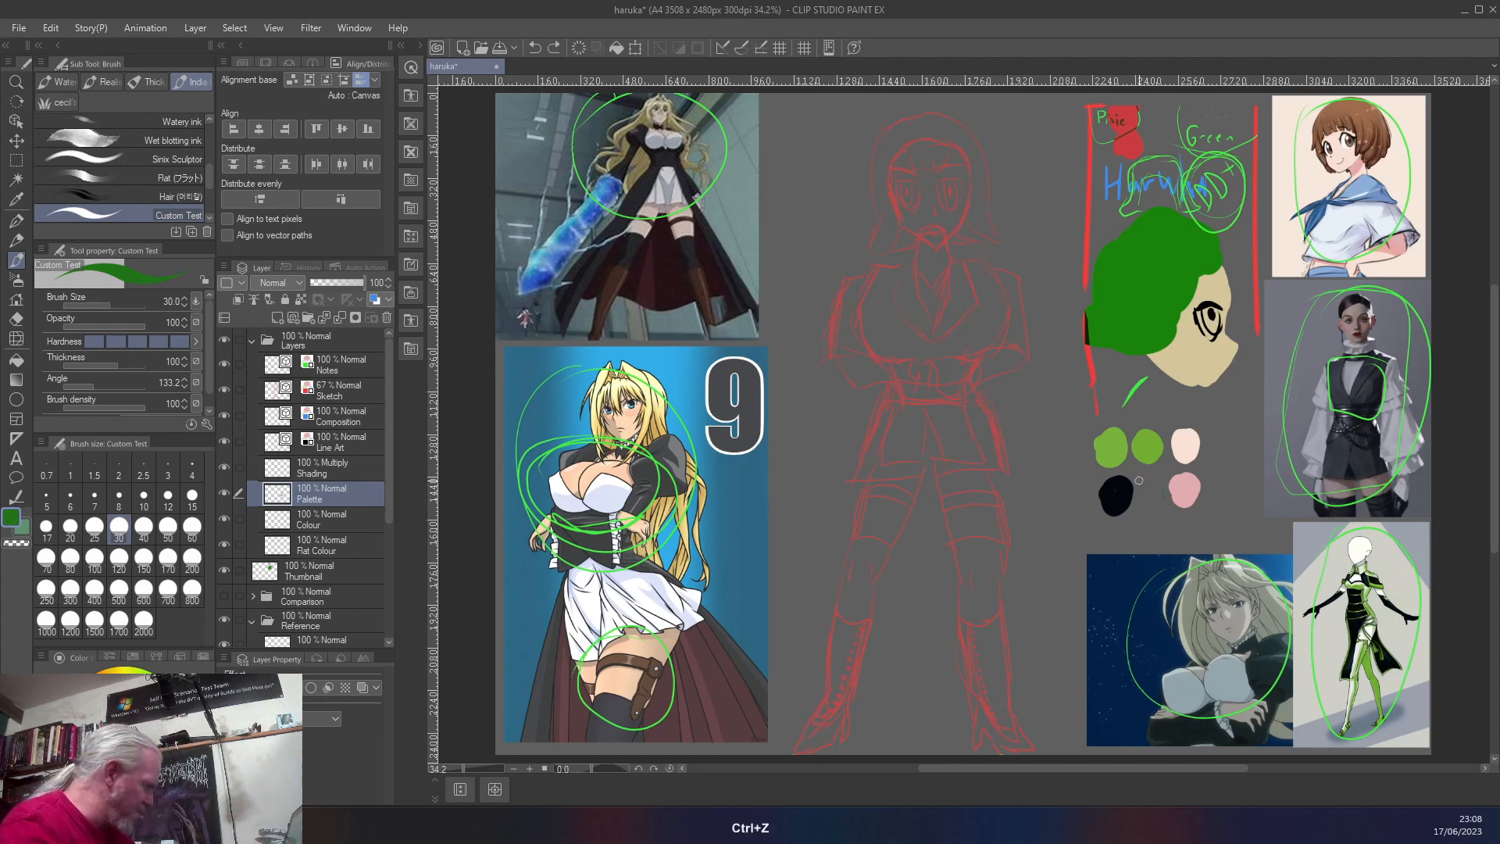
- Adjust the green brush colour and paint a swatch between the black and pink ones, repainting it in a deeper green
left_click_drag(145, 745, 145, 722)
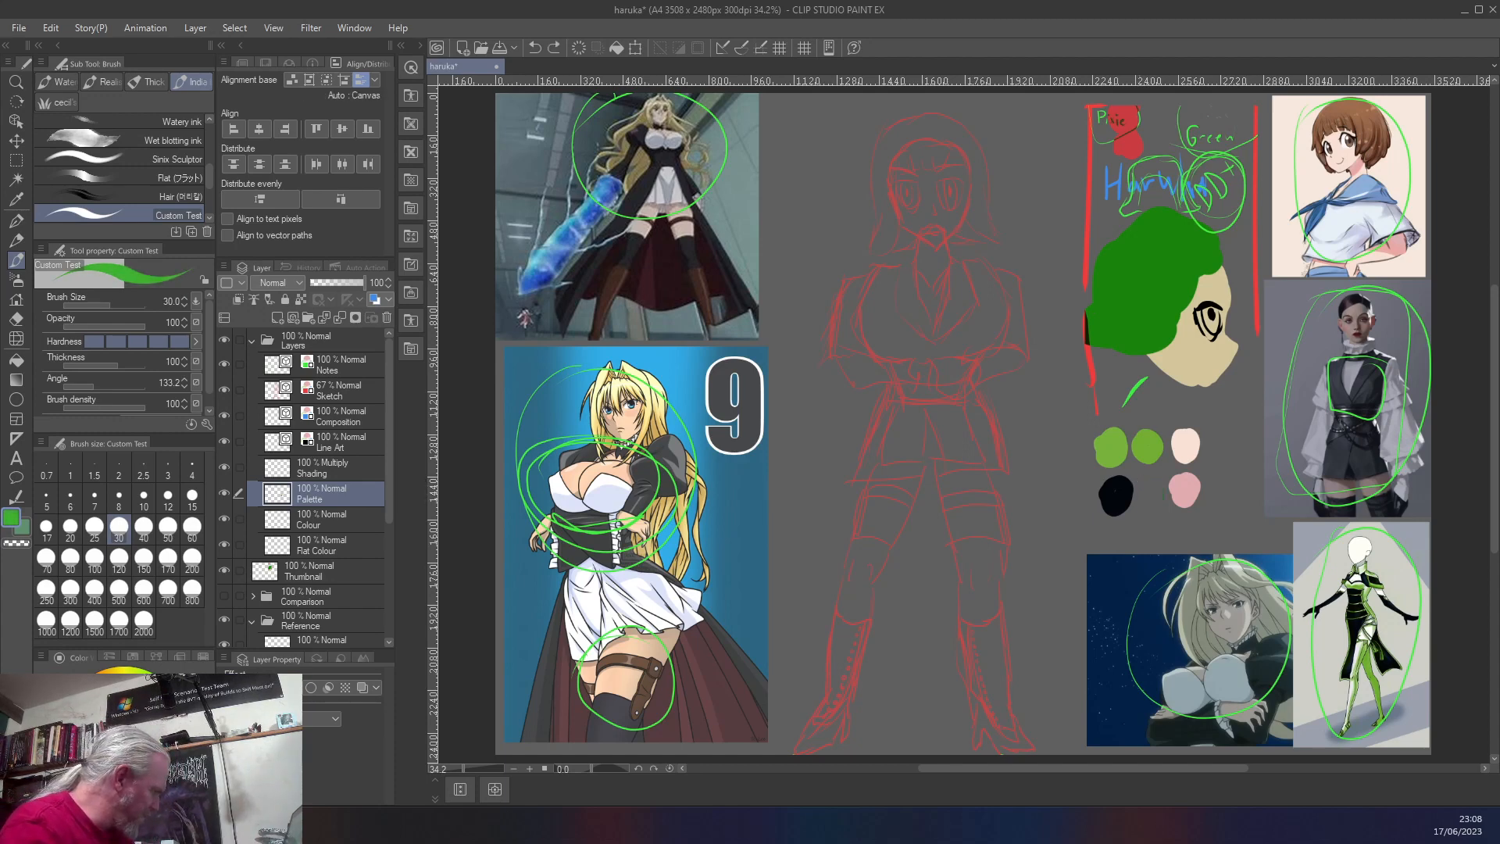
left_click_drag(1153, 485, 1154, 504)
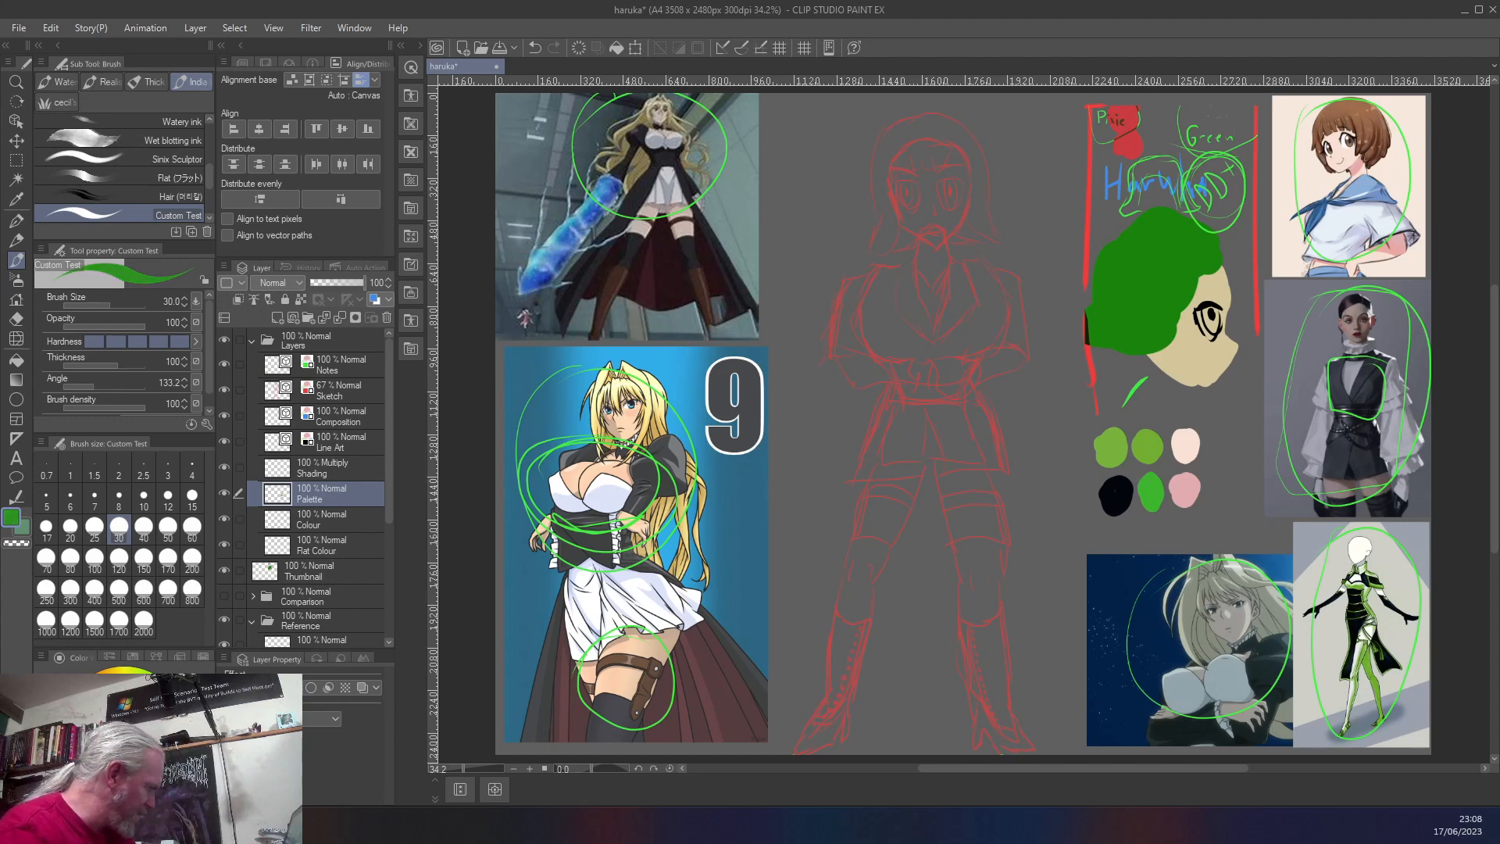
left_click_drag(1155, 481, 1142, 498)
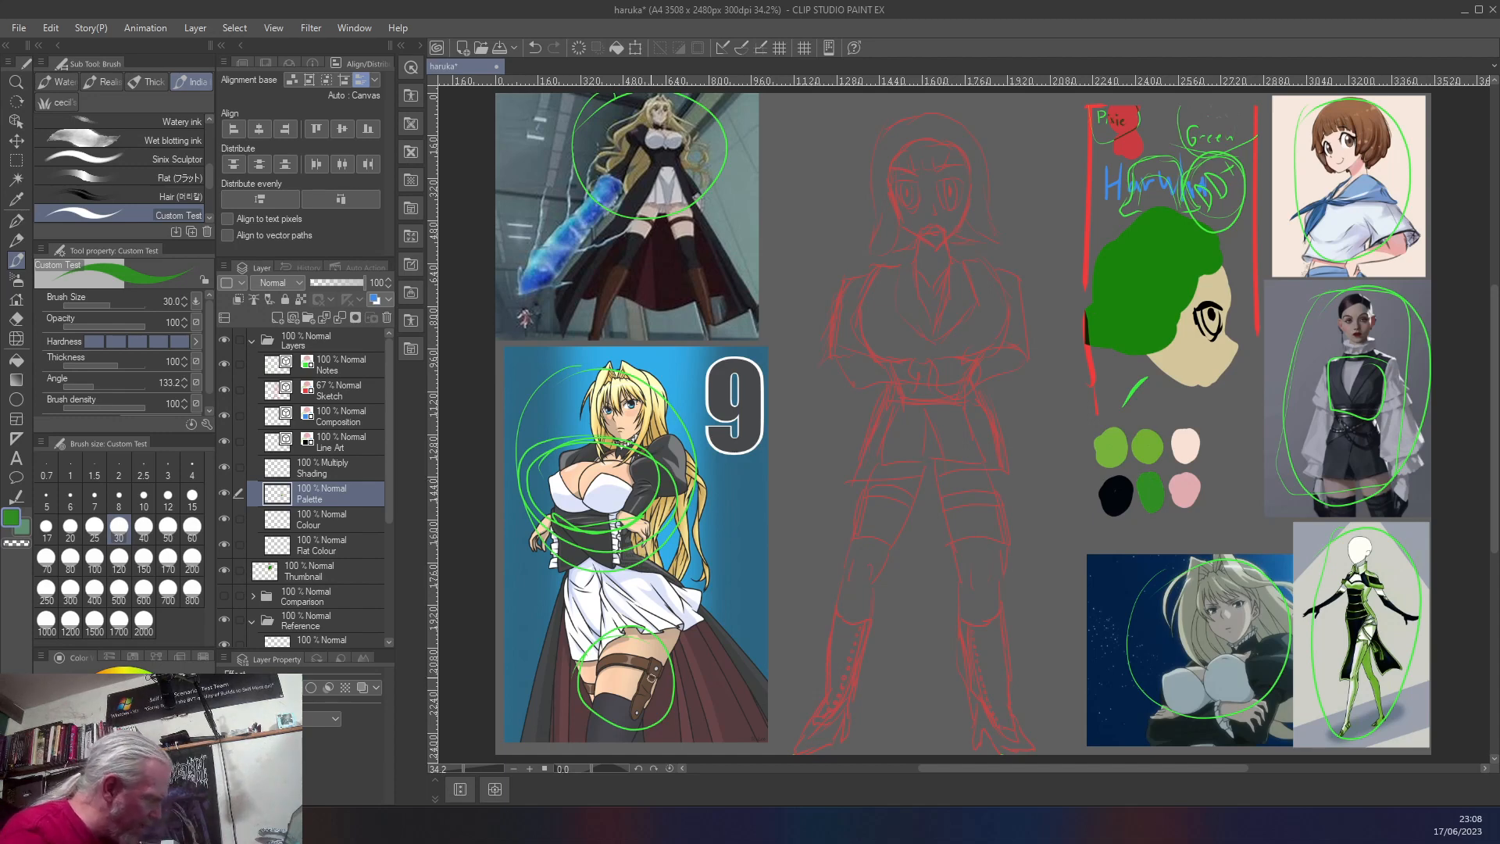
- Add brown, peach and greyish-beige swatches to the palette, sampling the maid's thigh strap and thigh and the sword-wielding reference's leg
right_click(653, 654)
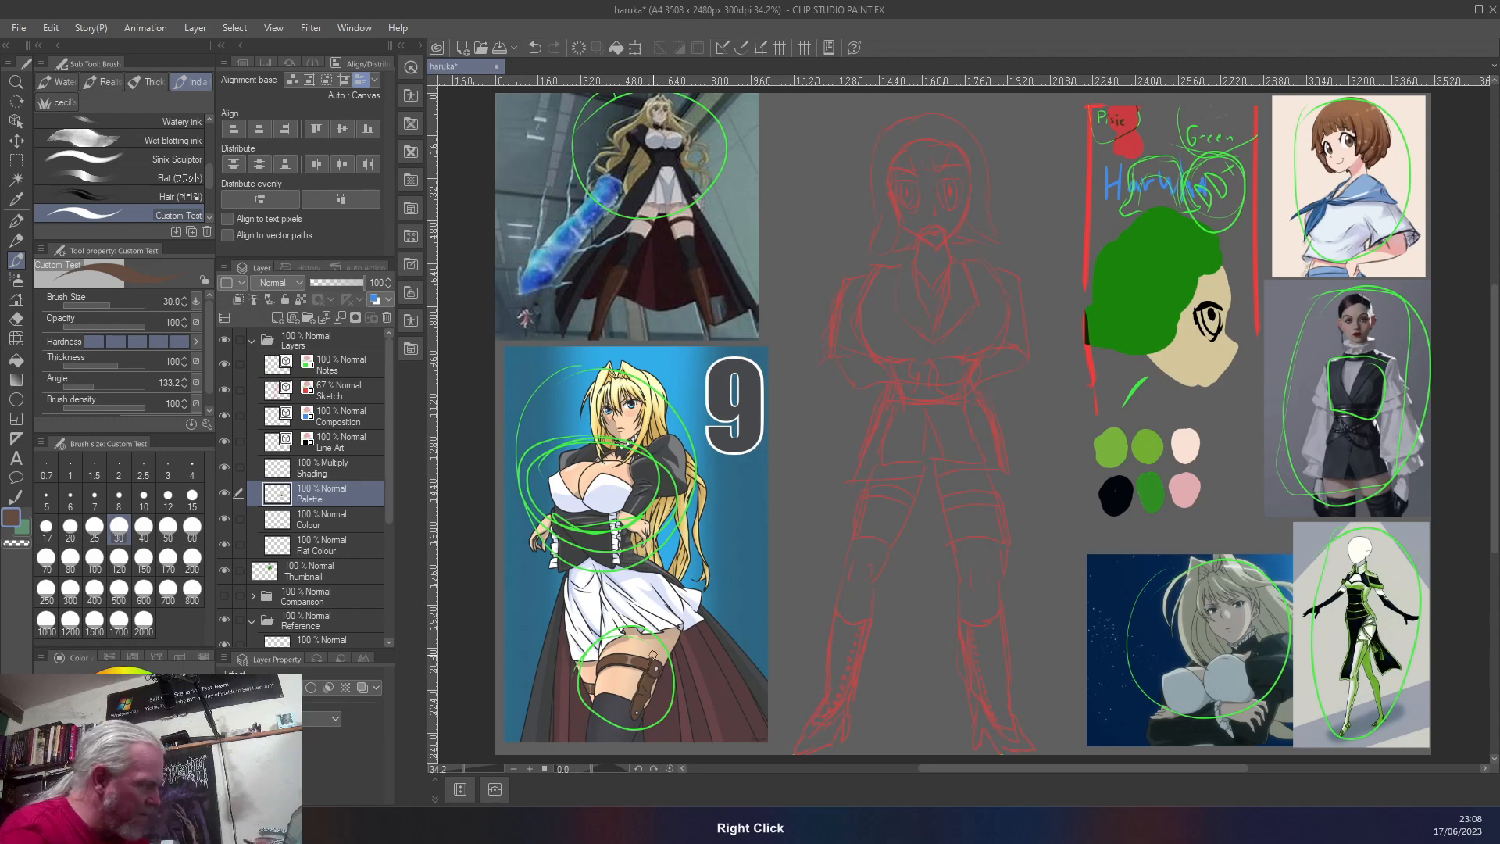
mouse_move(1230, 442)
left_mouse_down()
mouse_move(1219, 431)
mouse_move(1228, 458)
mouse_move(1216, 452)
mouse_move(1227, 436)
left_mouse_up()
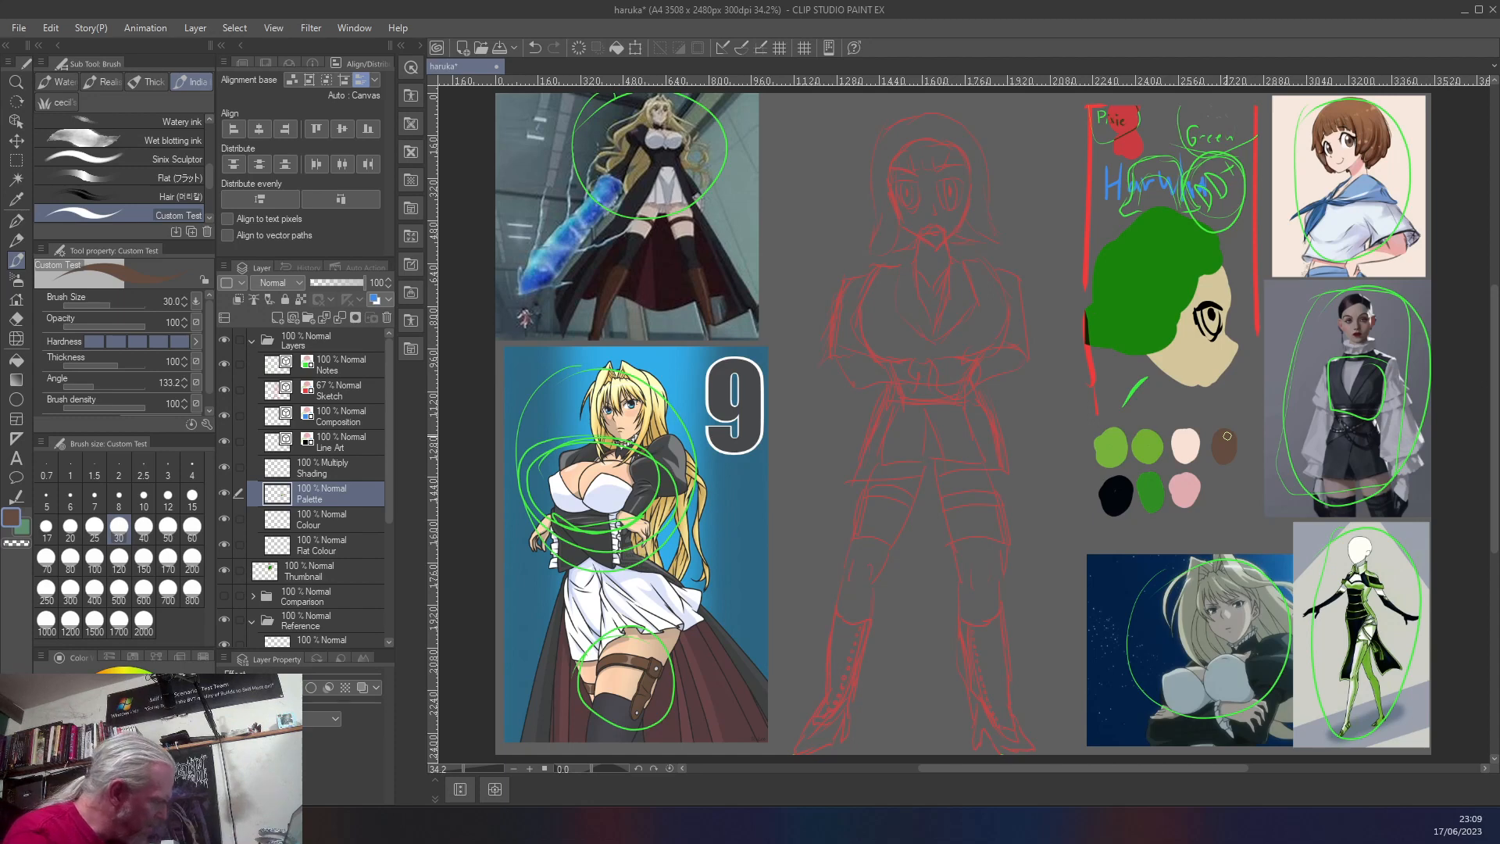
right_click(632, 664)
mouse_move(1226, 479)
left_mouse_down()
mouse_move(1217, 500)
mouse_move(1224, 484)
left_mouse_up()
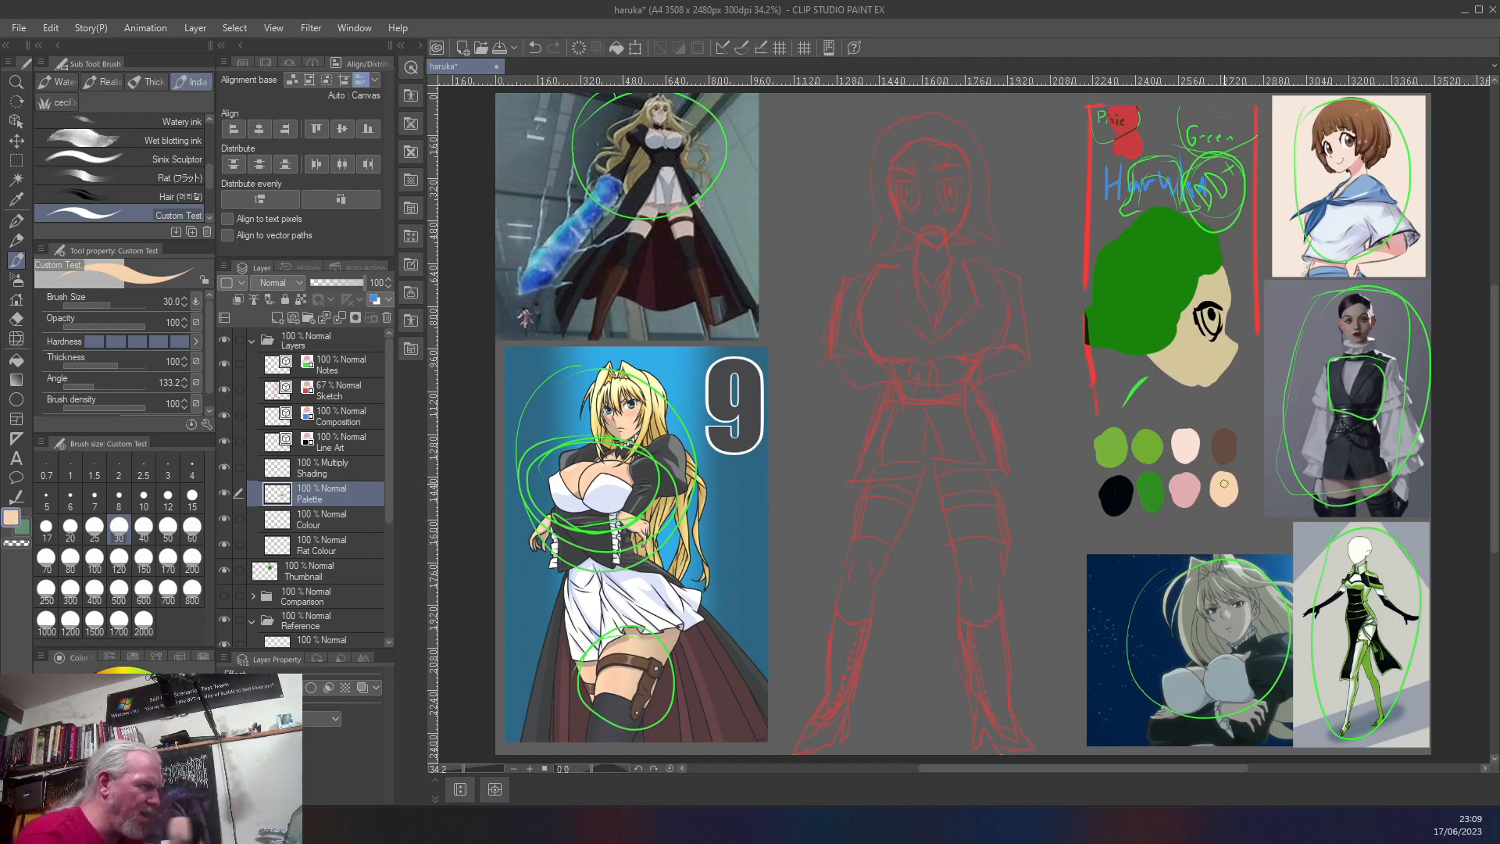
right_click(684, 223)
mouse_move(1208, 519)
left_mouse_down()
mouse_move(1191, 525)
mouse_move(1201, 509)
left_mouse_up()
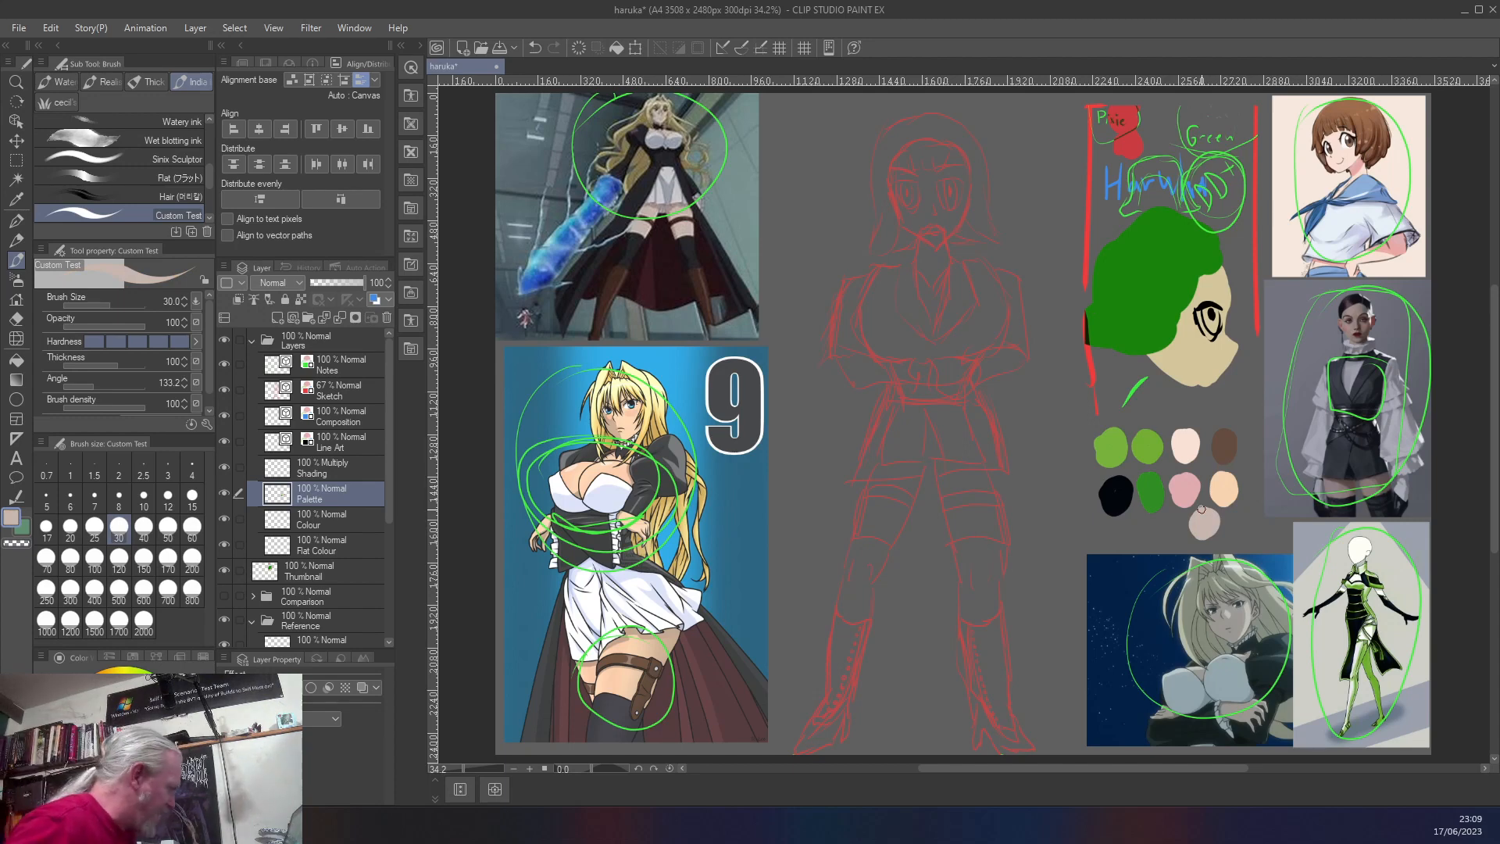
- On the Flat Colour layer, fill the figure's two stockings around the knees with the palette's light green
left_click(341, 535)
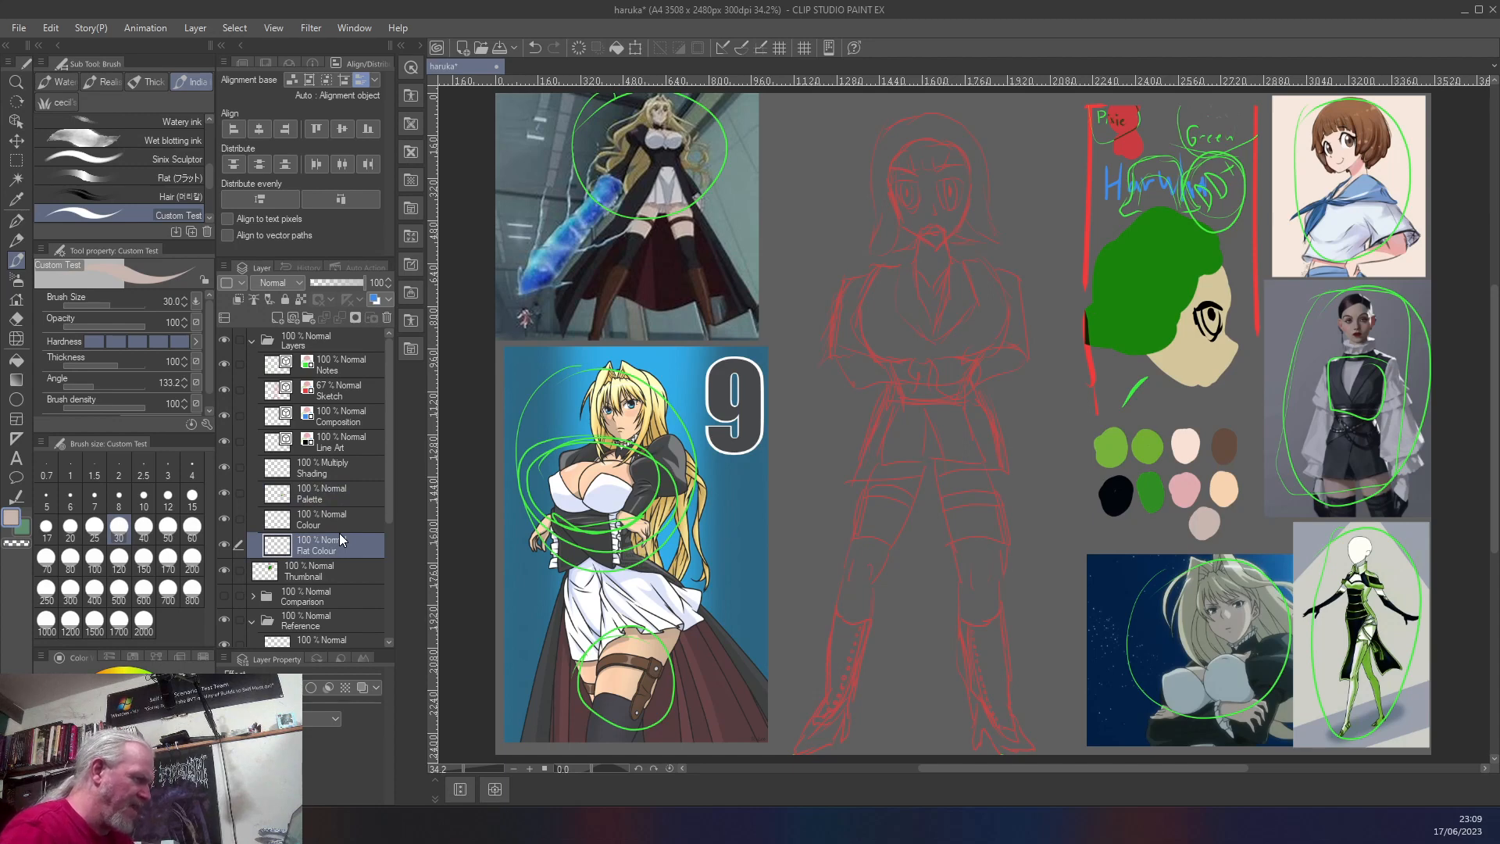
right_click(1107, 459)
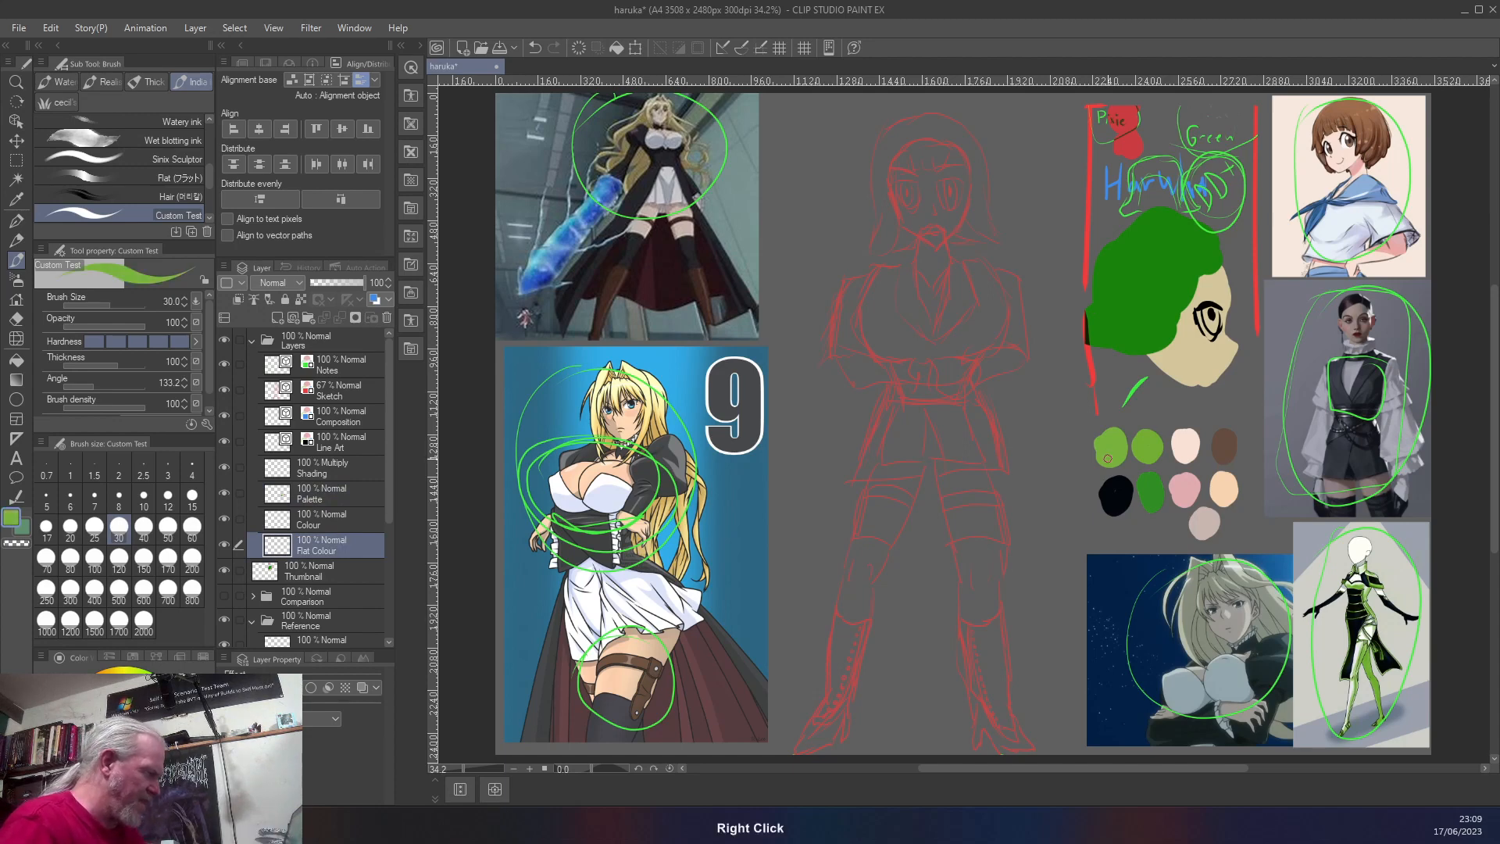
mouse_move(997, 541)
left_mouse_down()
mouse_move(982, 616)
mouse_move(966, 553)
mouse_move(963, 614)
mouse_move(958, 550)
mouse_move(983, 556)
mouse_move(983, 542)
mouse_move(965, 540)
mouse_move(984, 540)
mouse_move(993, 577)
mouse_move(974, 615)
mouse_move(971, 561)
left_mouse_up()
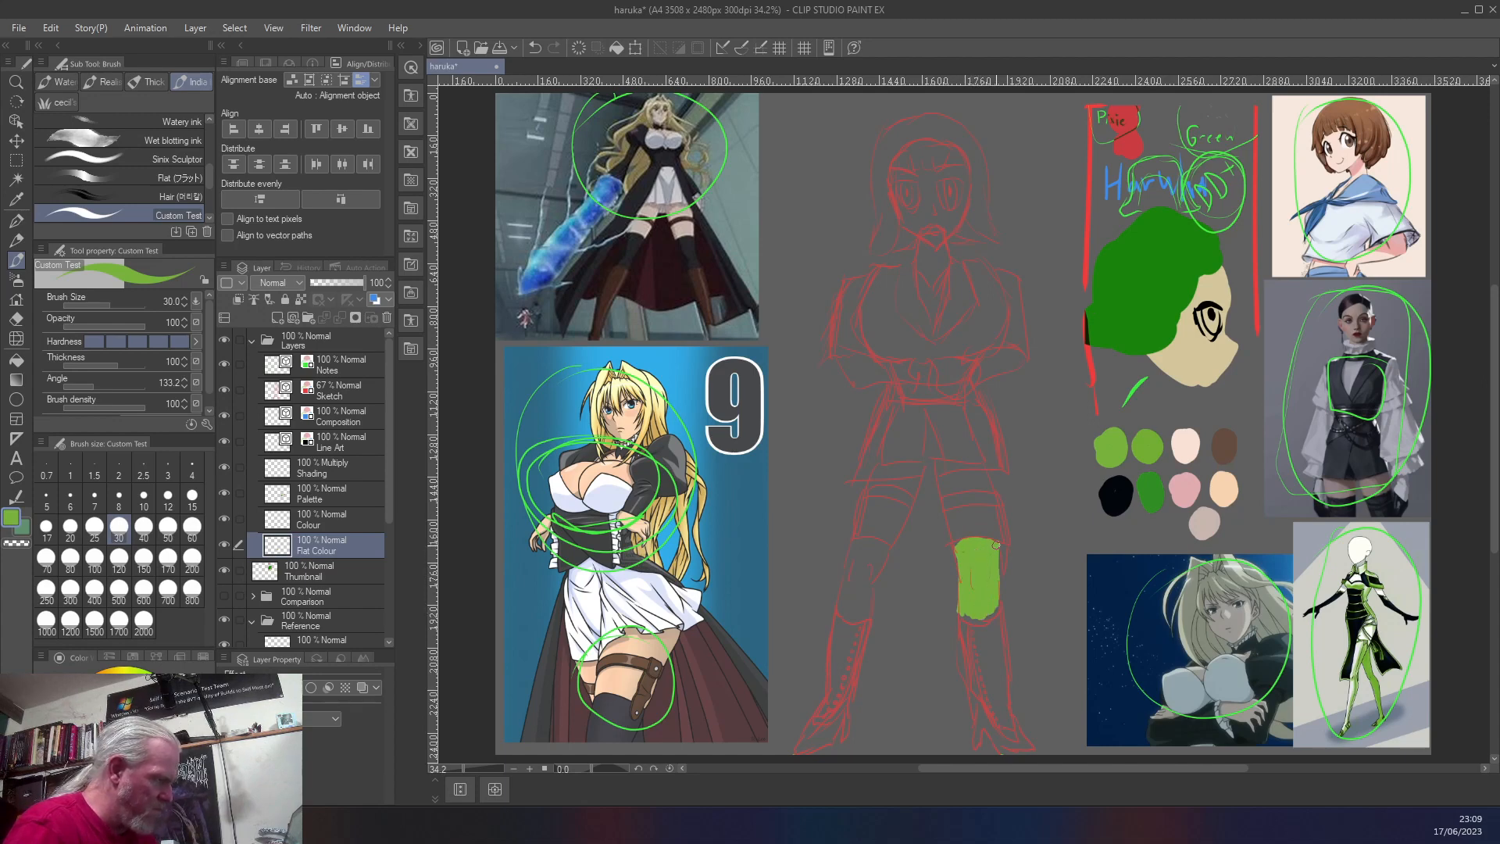
left_click_drag(993, 602, 967, 615)
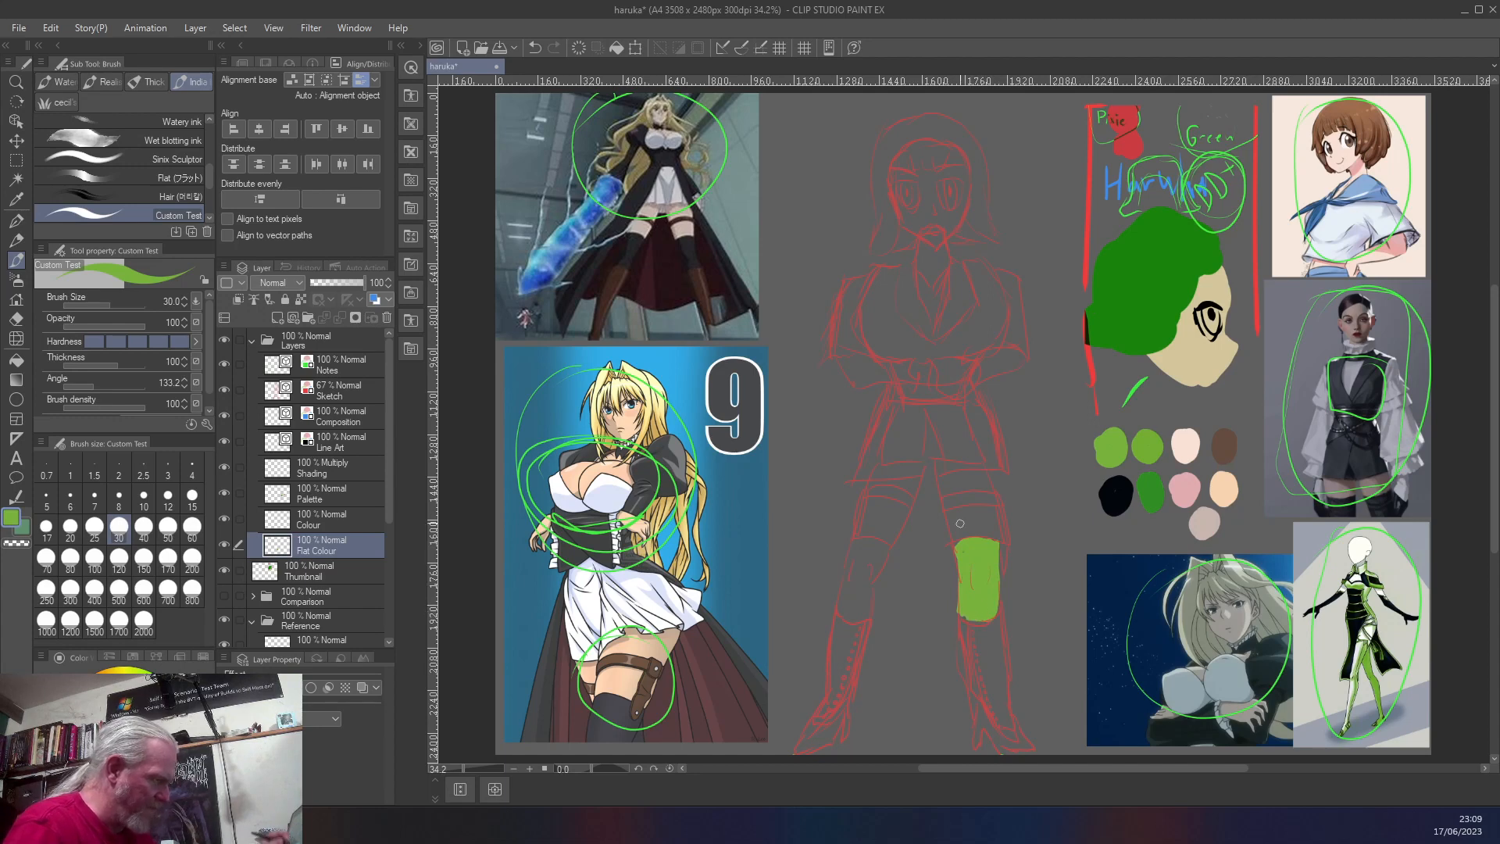
mouse_move(882, 551)
left_mouse_down()
mouse_move(846, 549)
mouse_move(858, 542)
mouse_move(840, 600)
mouse_move(856, 614)
mouse_move(869, 610)
mouse_move(837, 607)
mouse_move(865, 612)
mouse_move(885, 549)
mouse_move(854, 599)
mouse_move(885, 543)
left_mouse_up()
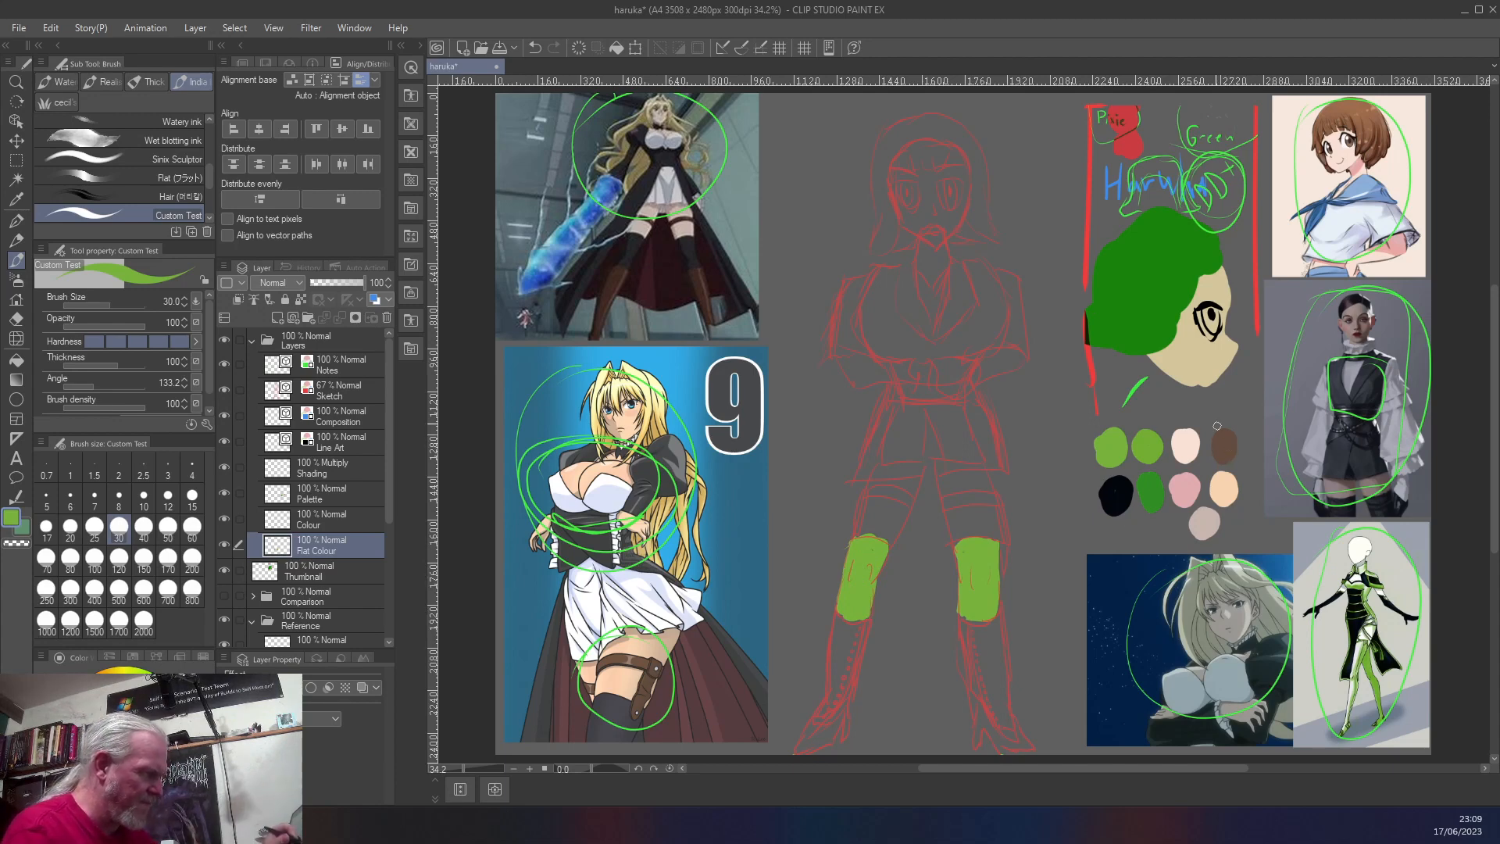
- Paint the garter bands and outer straps on both thighs using the palette's black
right_click(1112, 492)
mouse_move(994, 497)
left_mouse_down()
mouse_move(947, 507)
mouse_move(999, 502)
mouse_move(1003, 552)
left_mouse_up()
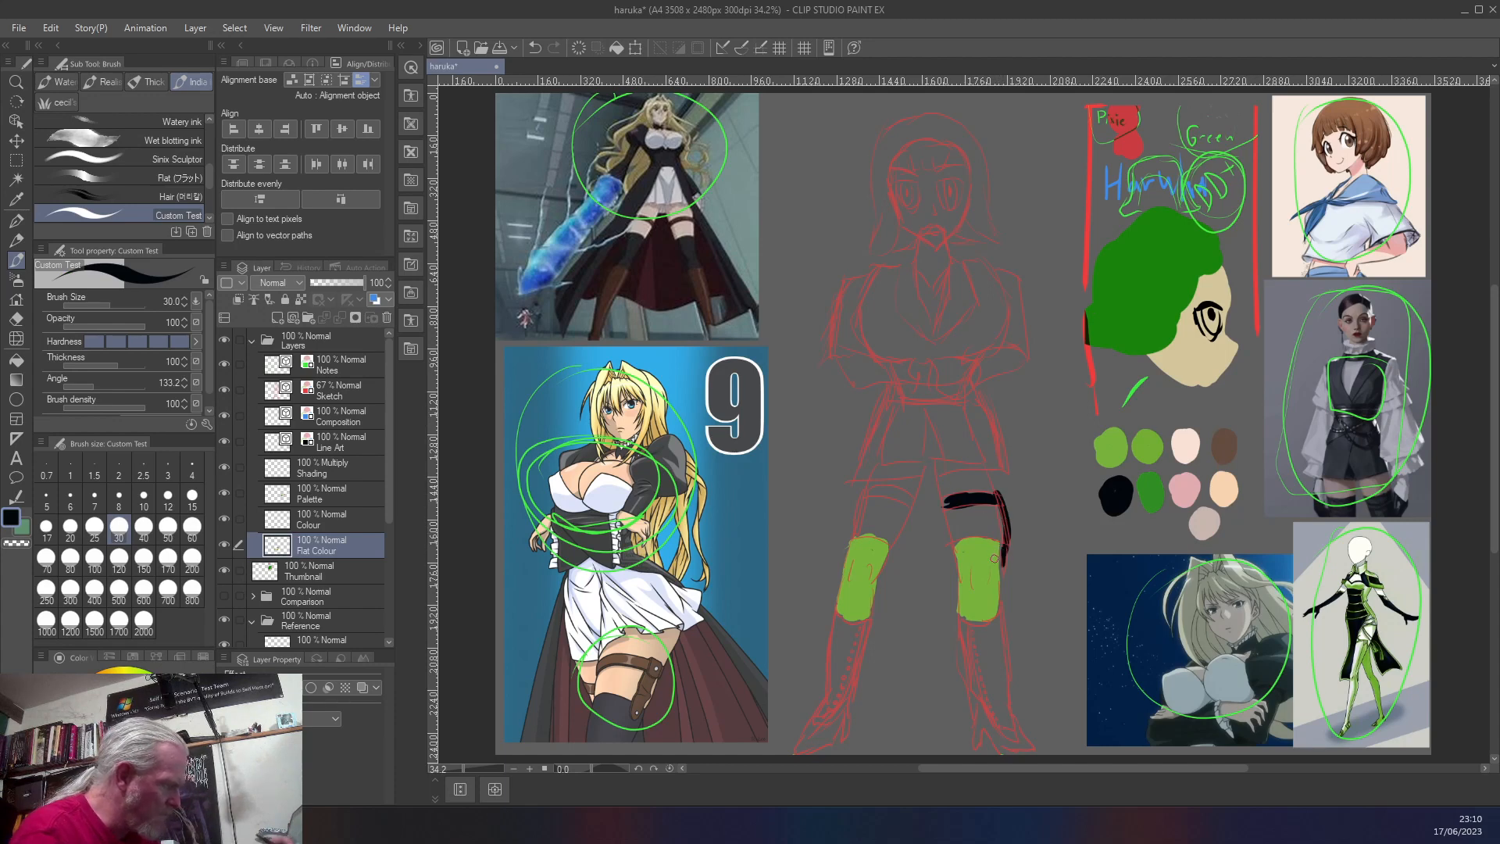
mouse_move(851, 542)
left_mouse_down()
mouse_move(859, 506)
mouse_move(905, 492)
mouse_move(858, 496)
mouse_move(871, 495)
left_mouse_up()
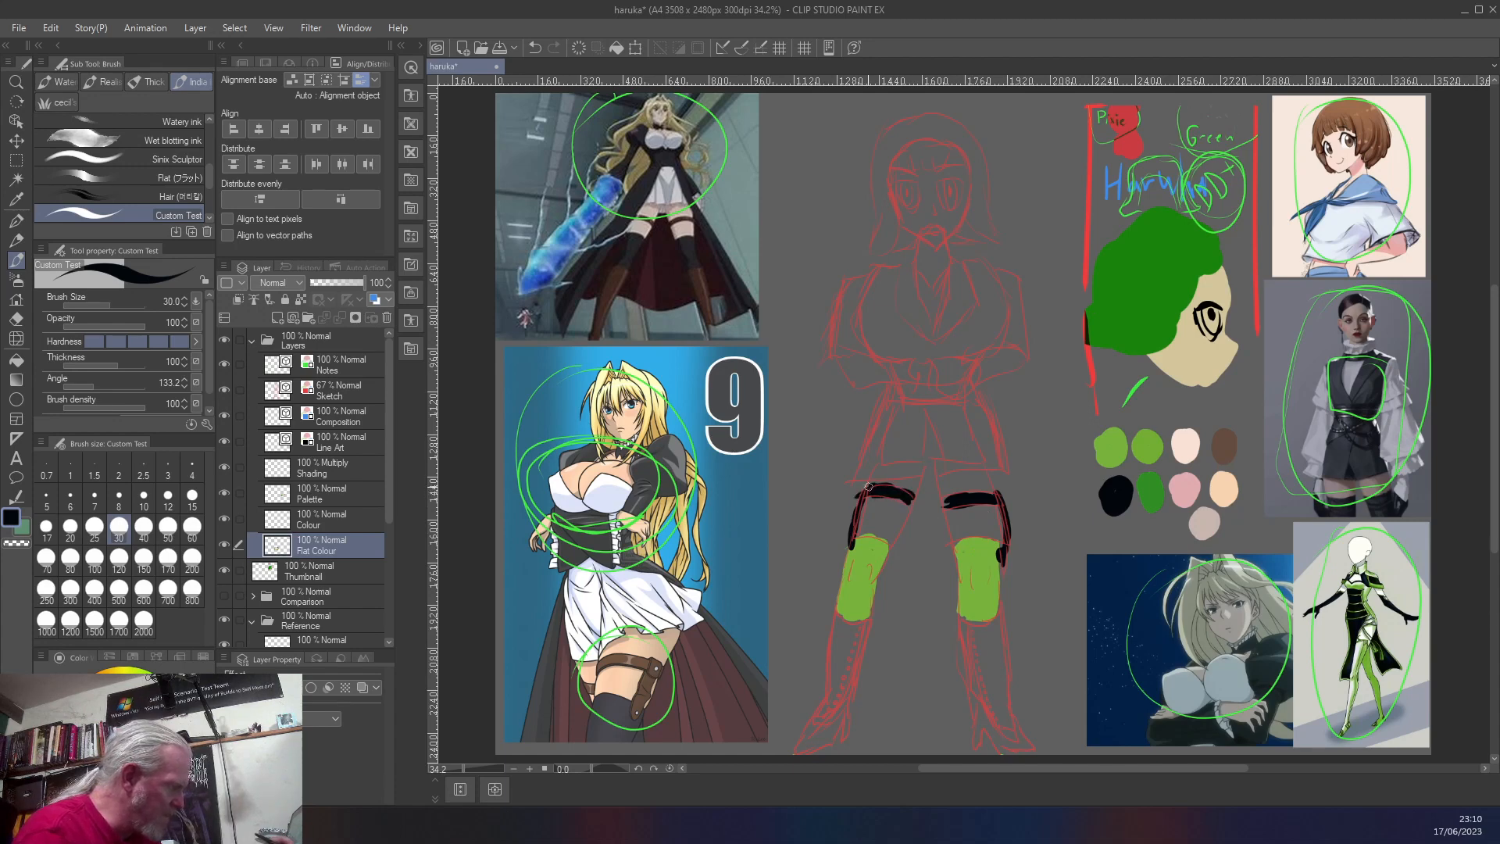
- Block in one thigh and the face with the peach swatch, and repaint the face using the palette's pale skin colour
right_click(1225, 487)
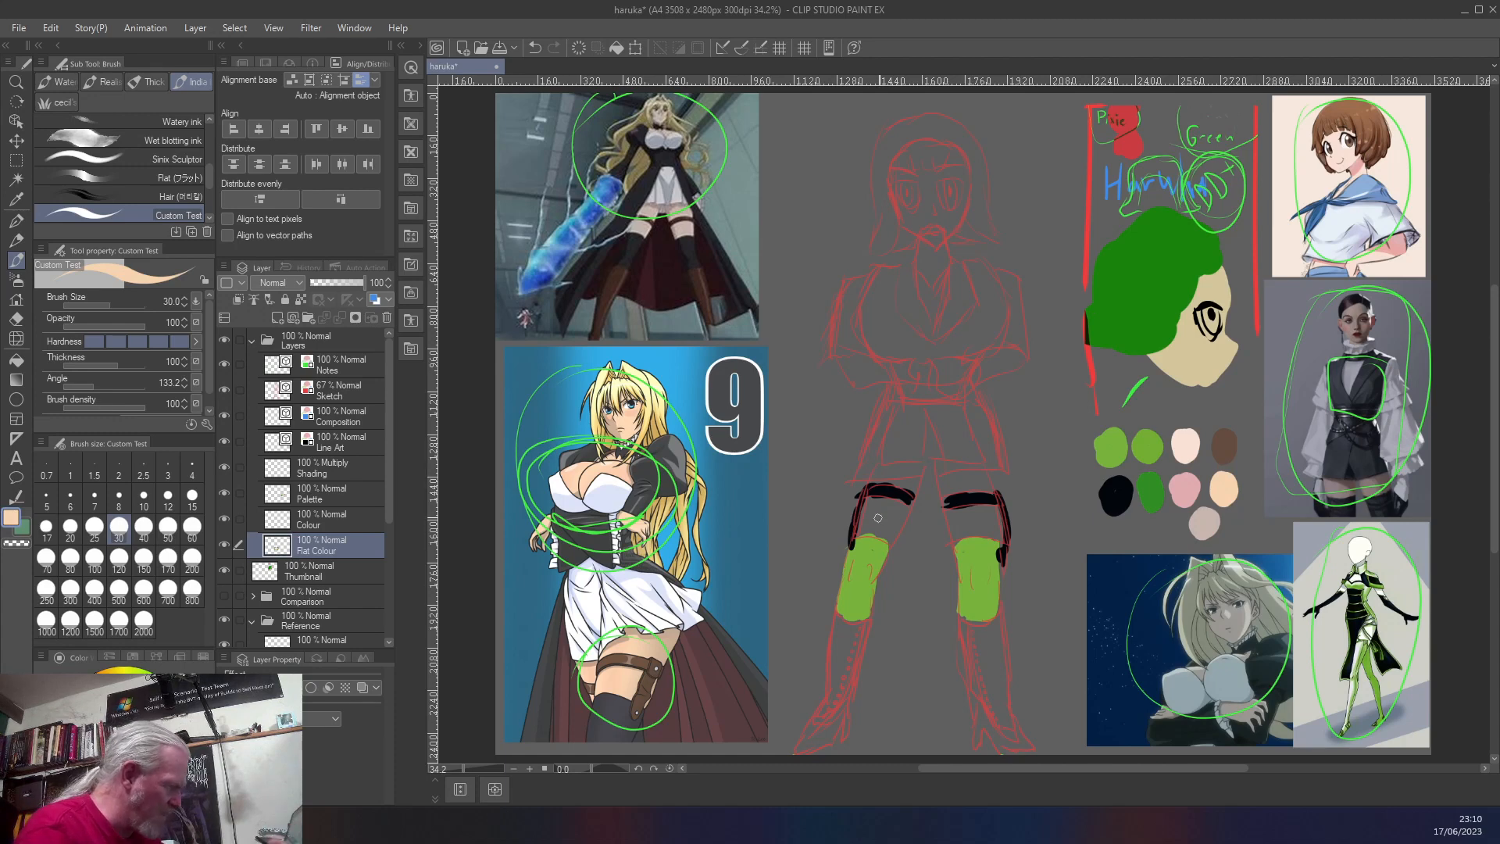
left_click_drag(869, 516, 892, 524)
mouse_move(895, 164)
left_mouse_down()
mouse_move(904, 217)
mouse_move(897, 183)
mouse_move(901, 161)
mouse_move(914, 207)
mouse_move(916, 154)
mouse_move(942, 224)
left_mouse_up()
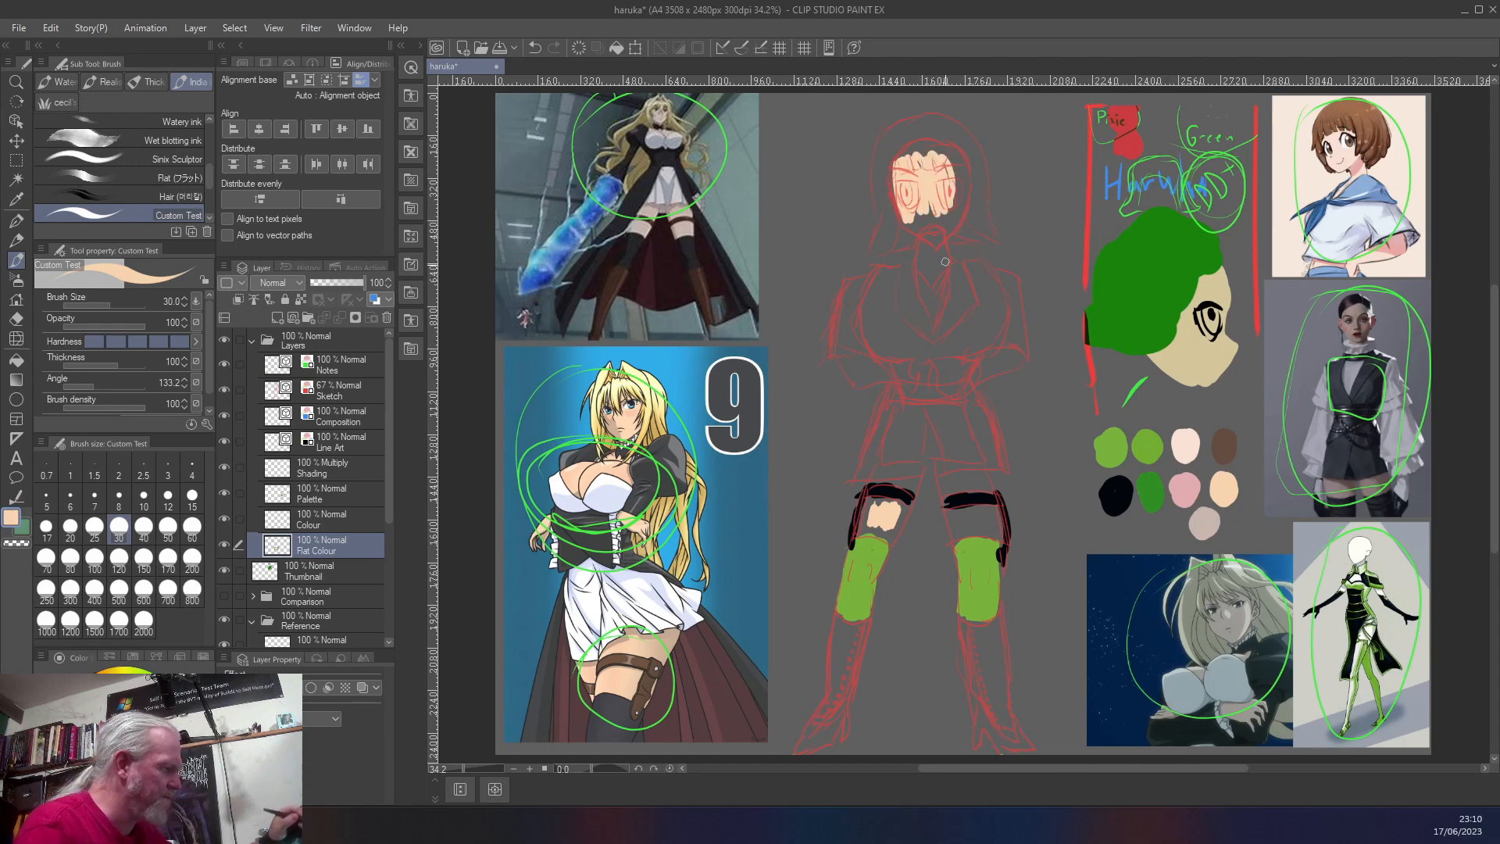
right_click(1186, 495)
right_click(1186, 445)
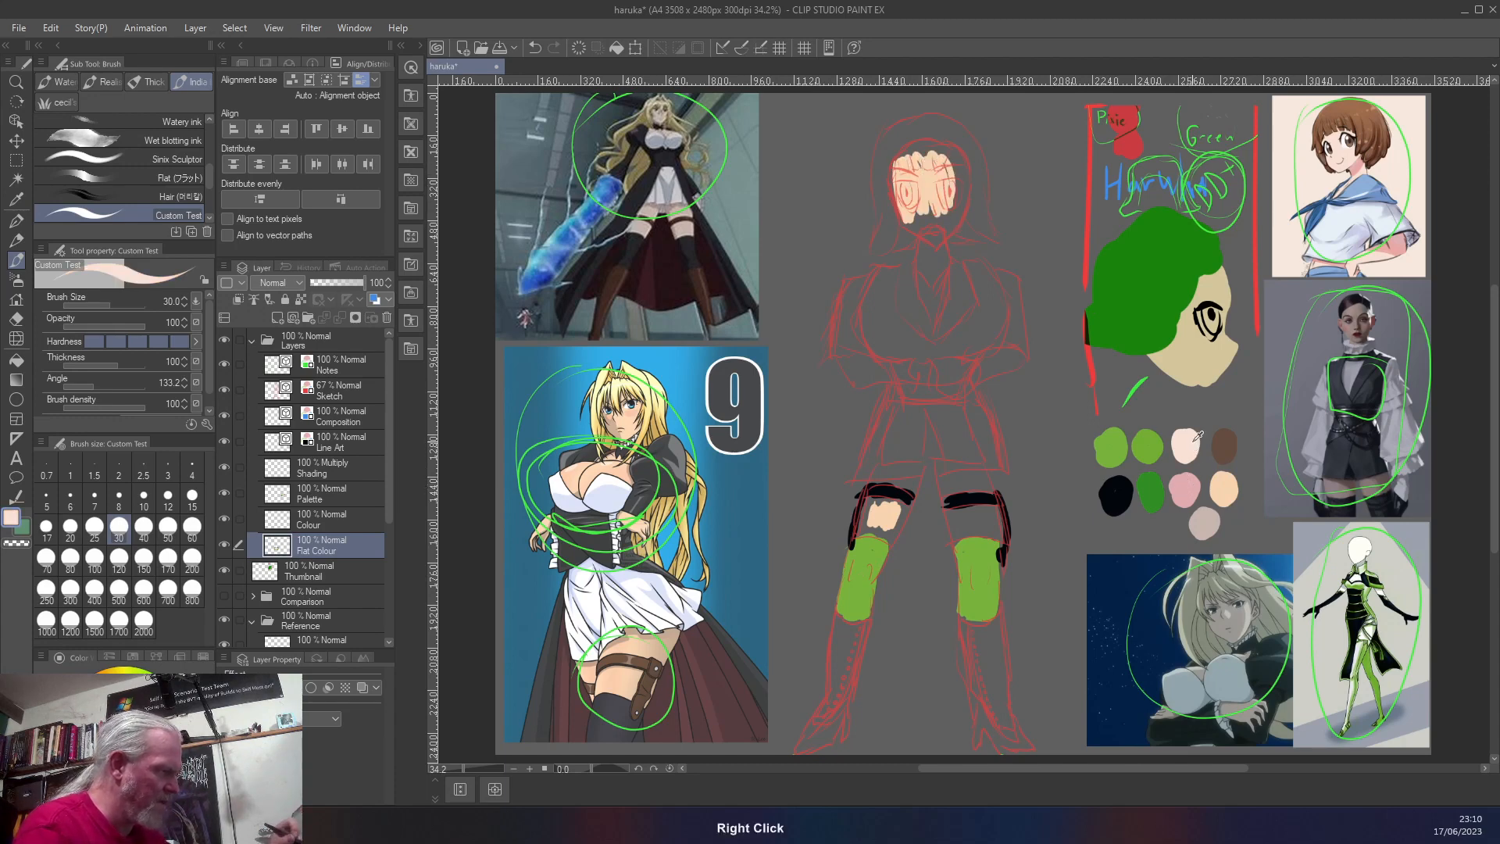
mouse_move(922, 170)
left_mouse_down()
mouse_move(946, 217)
mouse_move(960, 187)
mouse_move(939, 193)
mouse_move(938, 168)
mouse_move(947, 193)
mouse_move(957, 164)
mouse_move(967, 184)
mouse_move(951, 229)
mouse_move(917, 209)
mouse_move(936, 239)
mouse_move(909, 224)
mouse_move(903, 198)
mouse_move(930, 220)
mouse_move(924, 166)
mouse_move(950, 186)
mouse_move(946, 147)
mouse_move(946, 166)
mouse_move(899, 152)
mouse_move(931, 149)
mouse_move(893, 171)
mouse_move(931, 143)
mouse_move(910, 154)
mouse_move(900, 184)
left_mouse_up()
- Fill the bare skin above and below the garter bands on both thighs with the palette's peach
right_click(1223, 488)
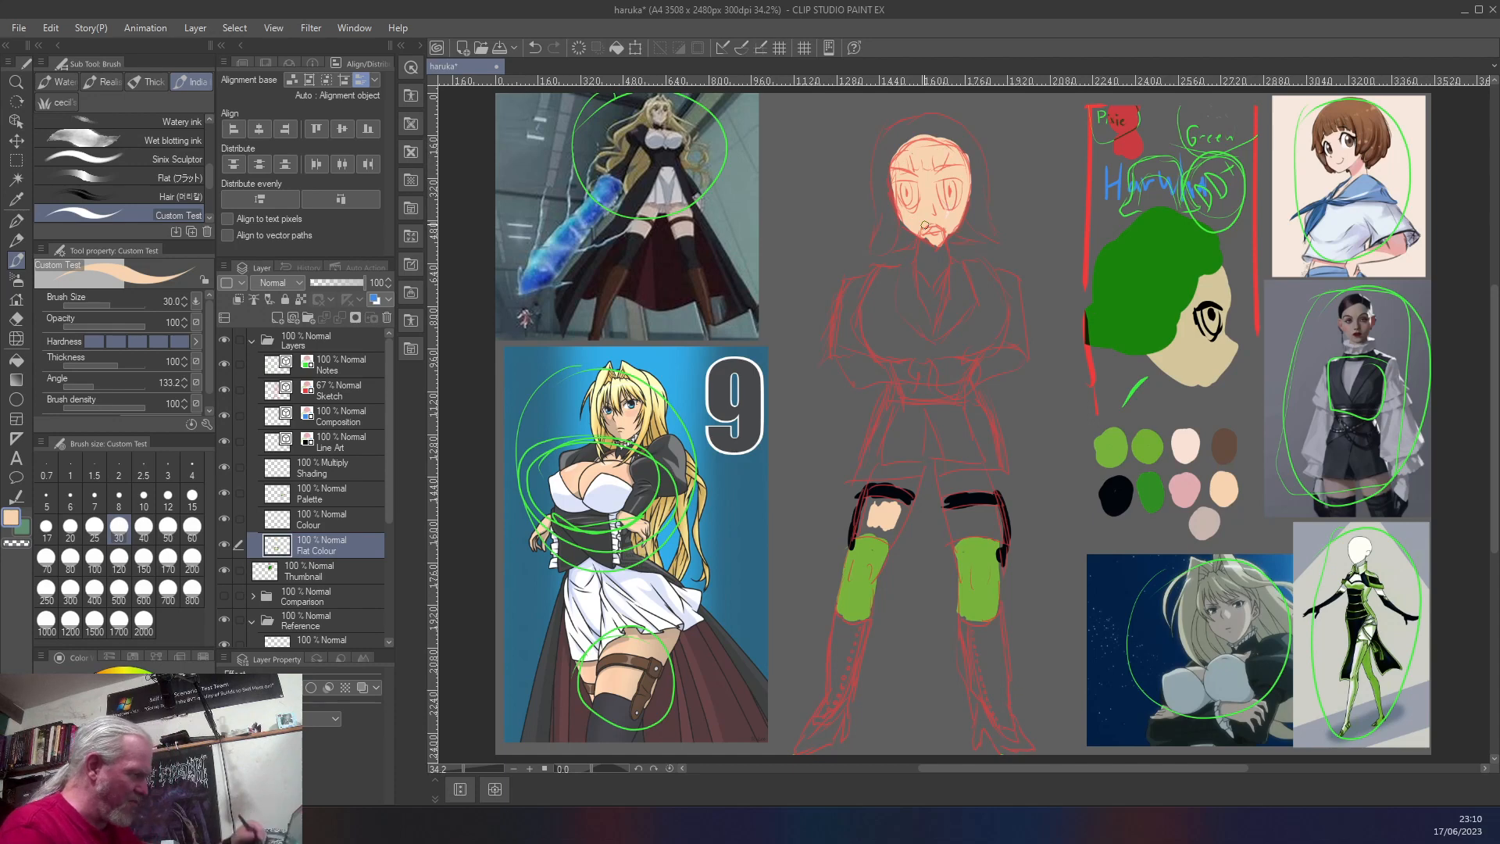
mouse_move(880, 509)
left_mouse_down()
mouse_move(870, 500)
mouse_move(894, 500)
mouse_move(897, 523)
mouse_move(863, 525)
mouse_move(871, 483)
left_mouse_up()
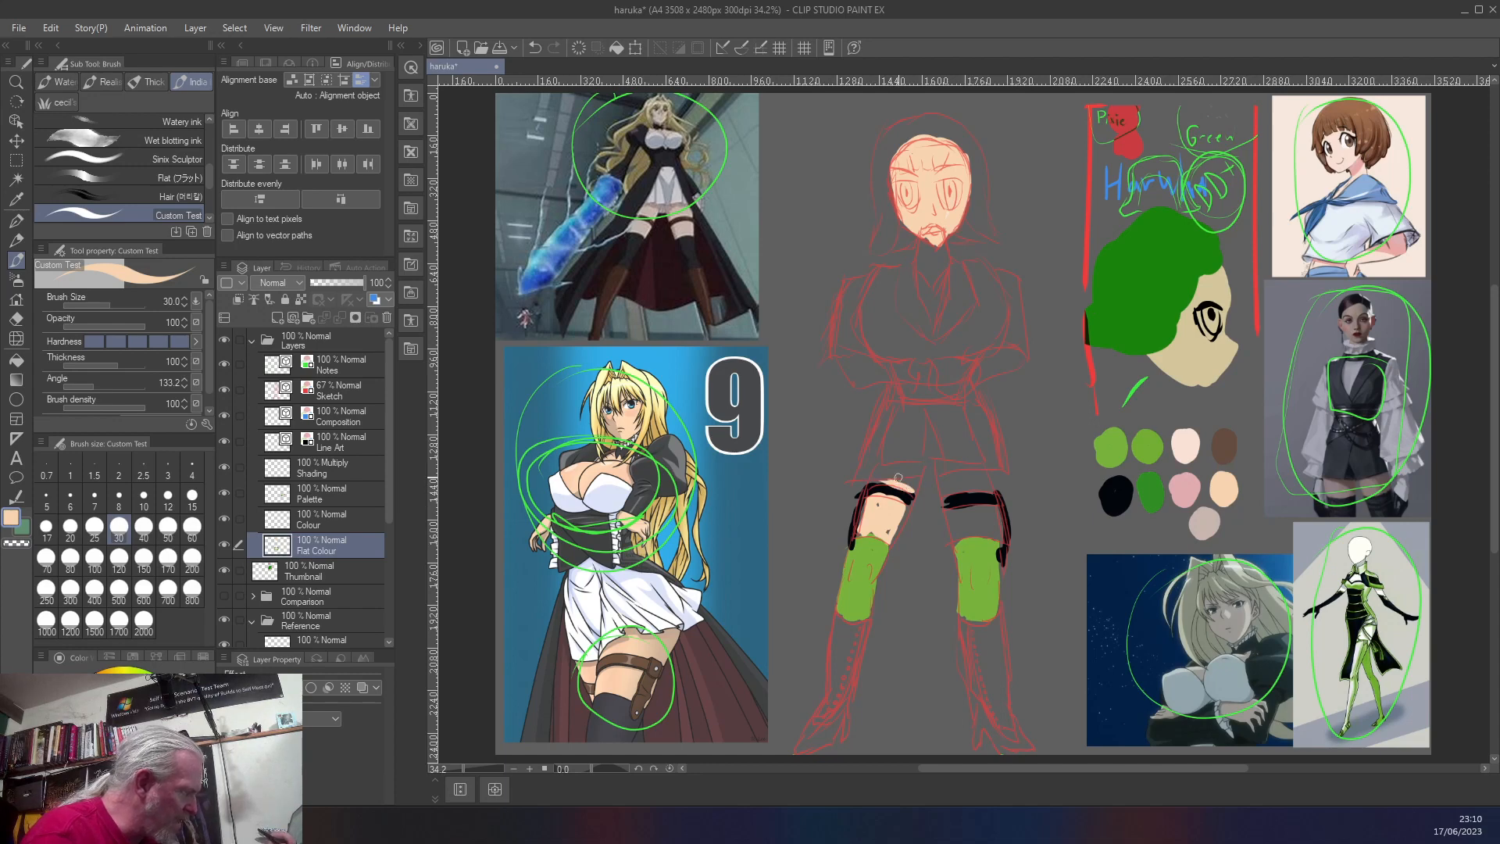
mouse_move(953, 487)
left_mouse_down()
mouse_move(988, 481)
mouse_move(946, 488)
mouse_move(979, 478)
mouse_move(957, 491)
mouse_move(989, 506)
mouse_move(951, 522)
mouse_move(993, 534)
mouse_move(995, 514)
mouse_move(961, 522)
left_mouse_up()
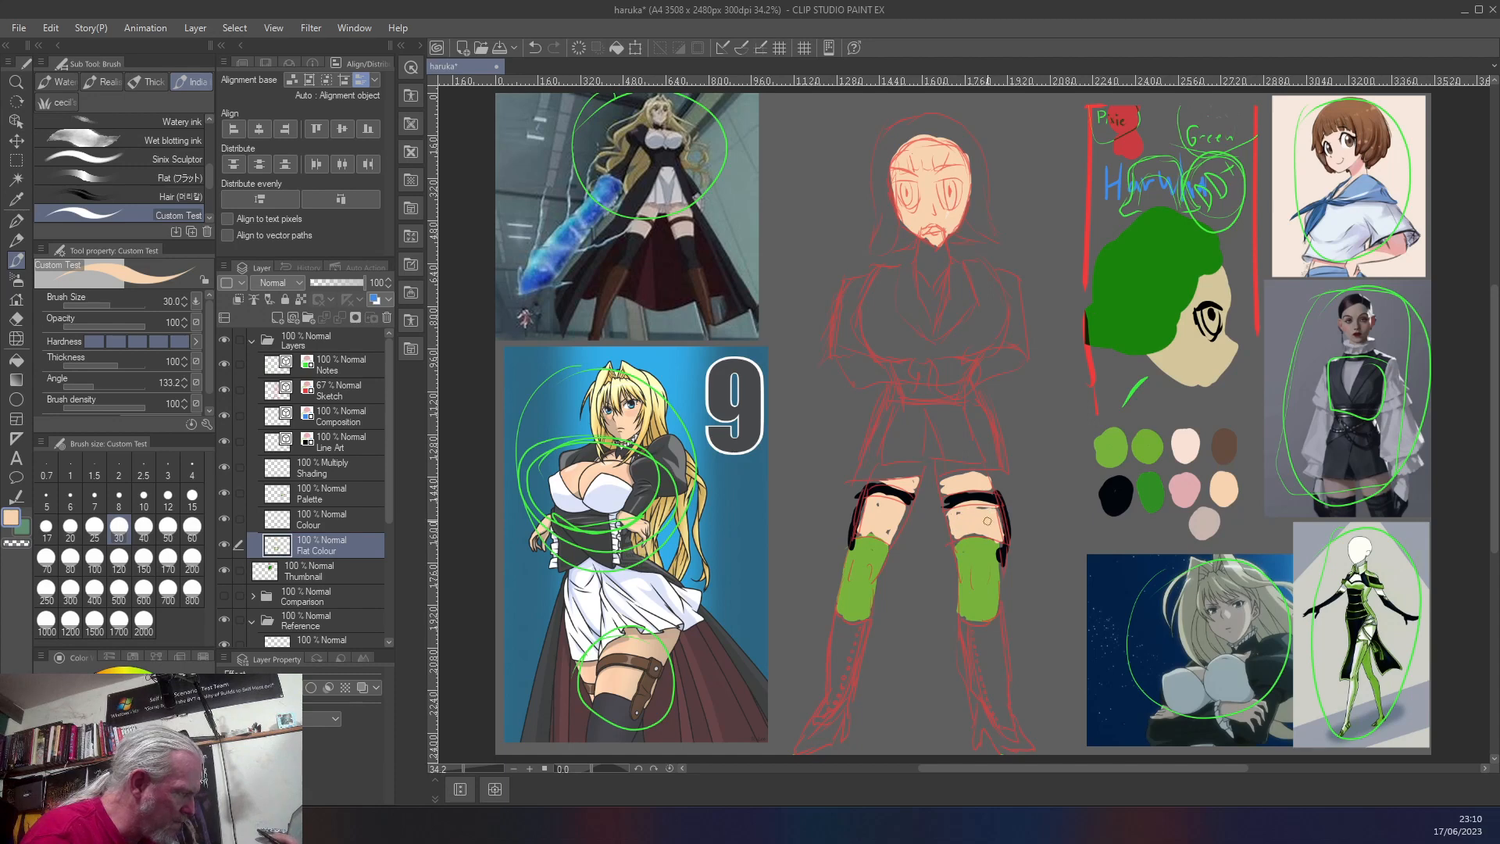
- Fill both high-heeled boots with the palette's black
right_click(1115, 488)
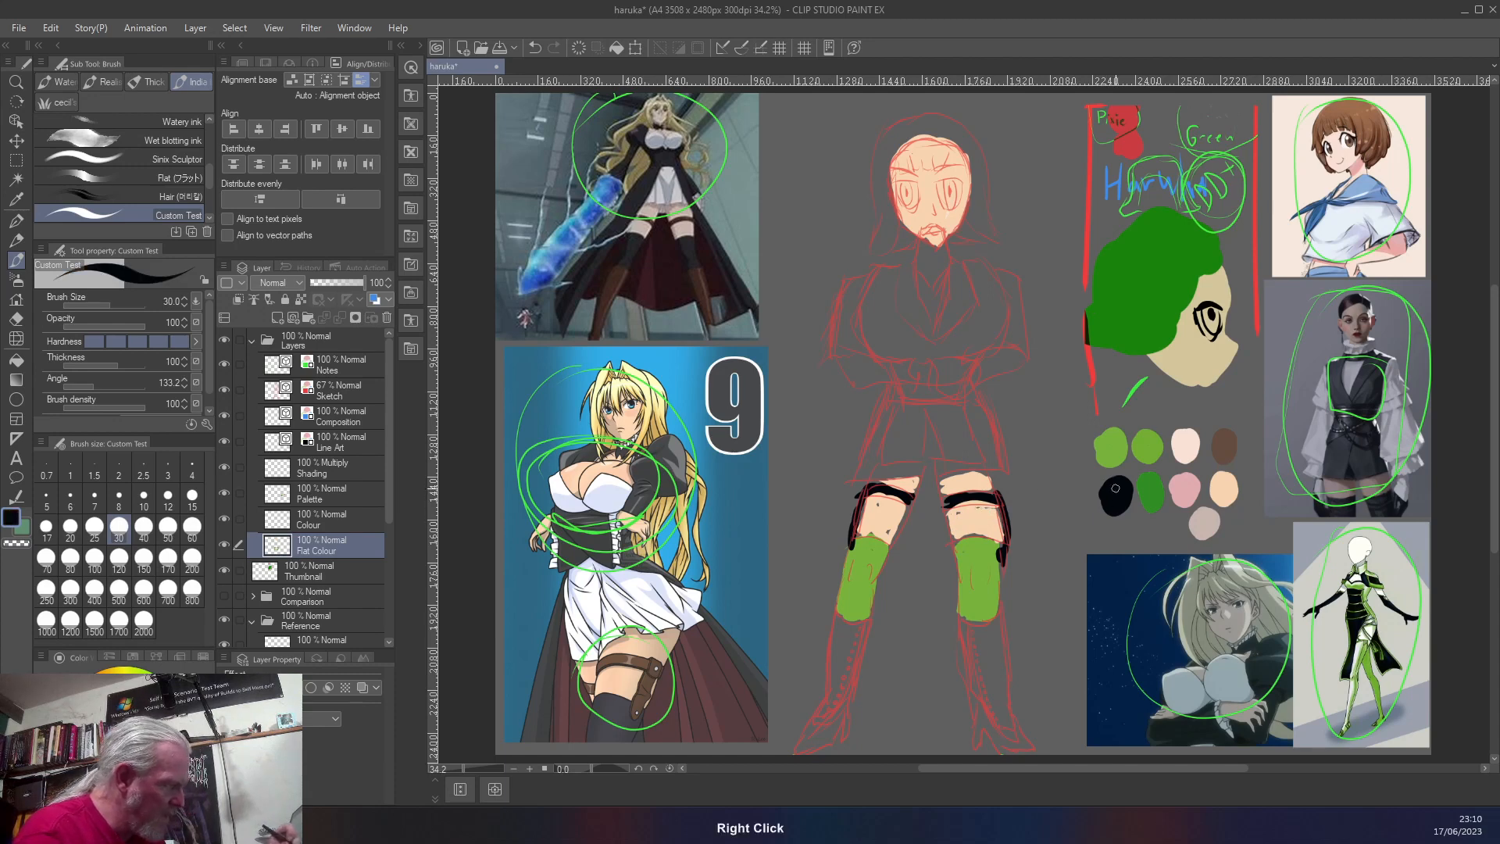
mouse_move(963, 617)
left_mouse_down()
mouse_move(975, 695)
mouse_move(969, 622)
mouse_move(980, 688)
mouse_move(973, 631)
mouse_move(1001, 617)
mouse_move(1026, 748)
mouse_move(990, 701)
mouse_move(1006, 747)
mouse_move(980, 714)
mouse_move(977, 740)
mouse_move(977, 683)
mouse_move(988, 729)
mouse_move(1017, 743)
mouse_move(999, 737)
mouse_move(975, 635)
mouse_move(1010, 729)
mouse_move(1003, 650)
mouse_move(1018, 737)
mouse_move(996, 723)
mouse_move(971, 642)
left_mouse_up()
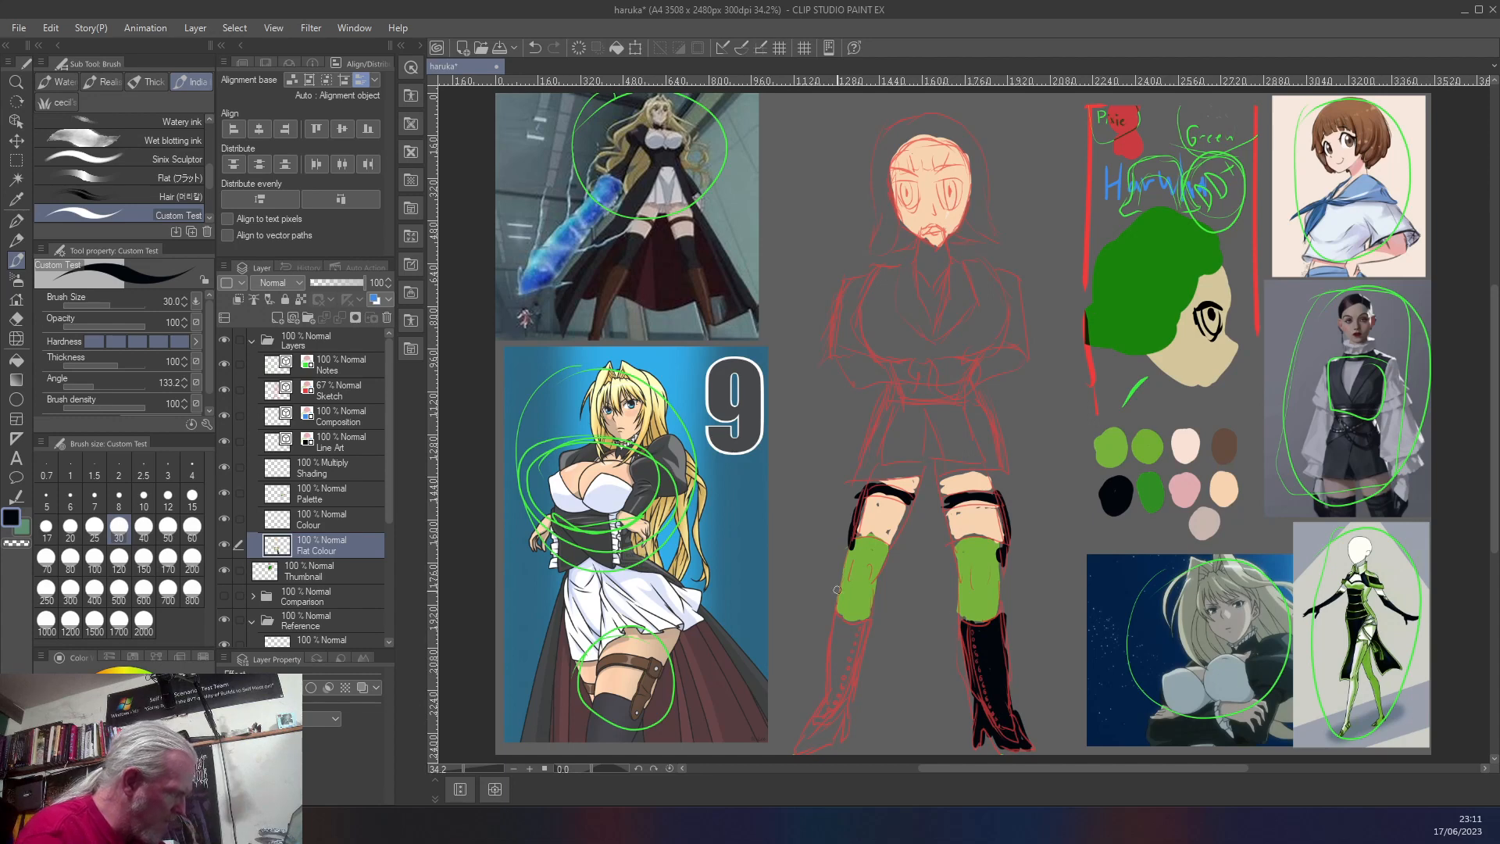
mouse_move(860, 625)
left_mouse_down()
mouse_move(843, 735)
mouse_move(840, 698)
mouse_move(802, 745)
mouse_move(836, 615)
mouse_move(856, 627)
mouse_move(832, 712)
mouse_move(839, 666)
left_mouse_up()
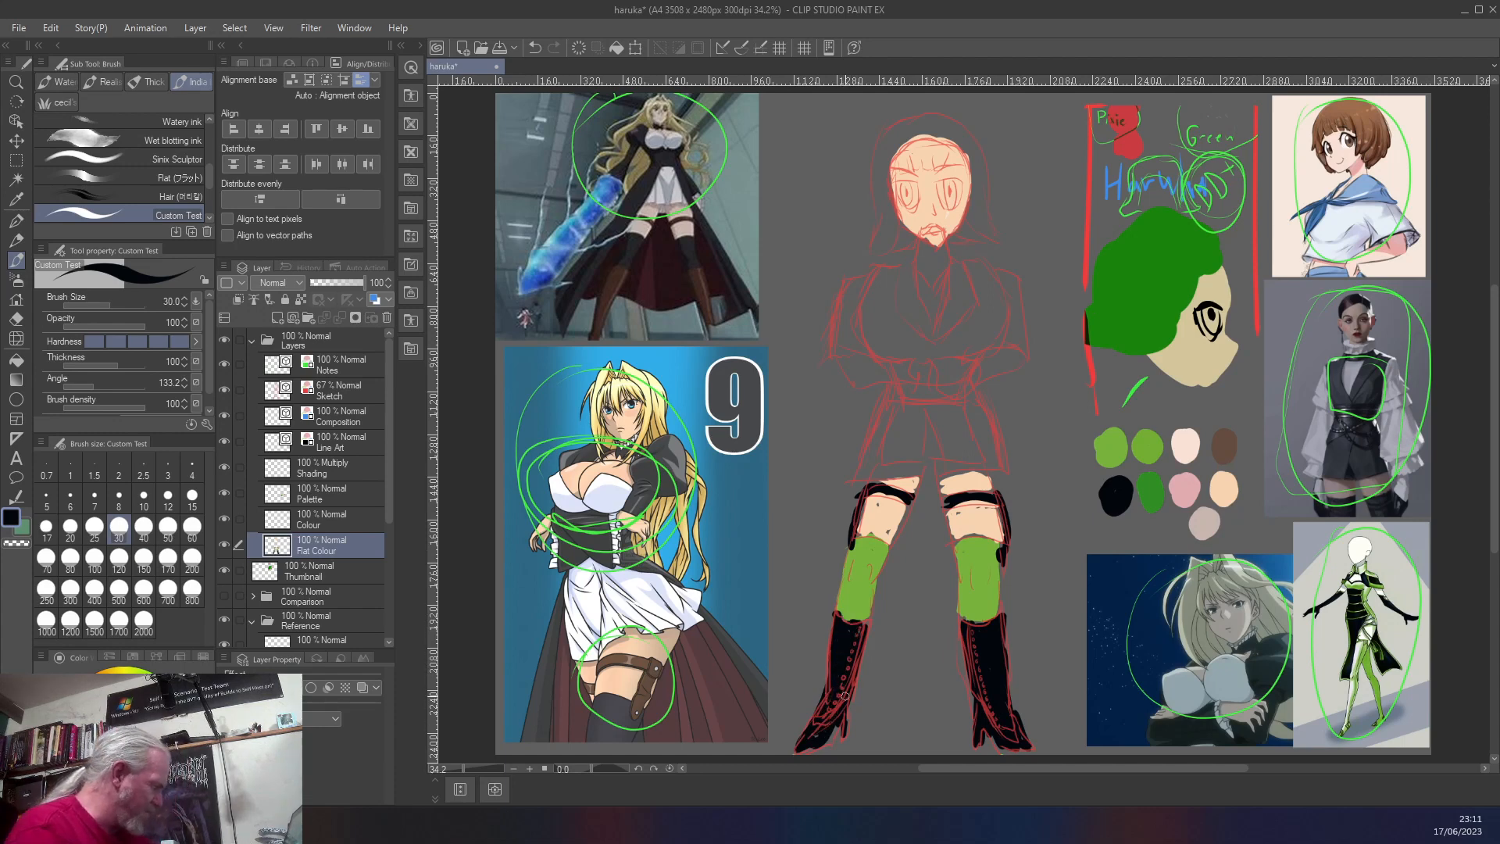
- Dot the lace eyelets down the front of both boots in grey-blue with a size 15 brush
left_click_drag(100, 707, 100, 738)
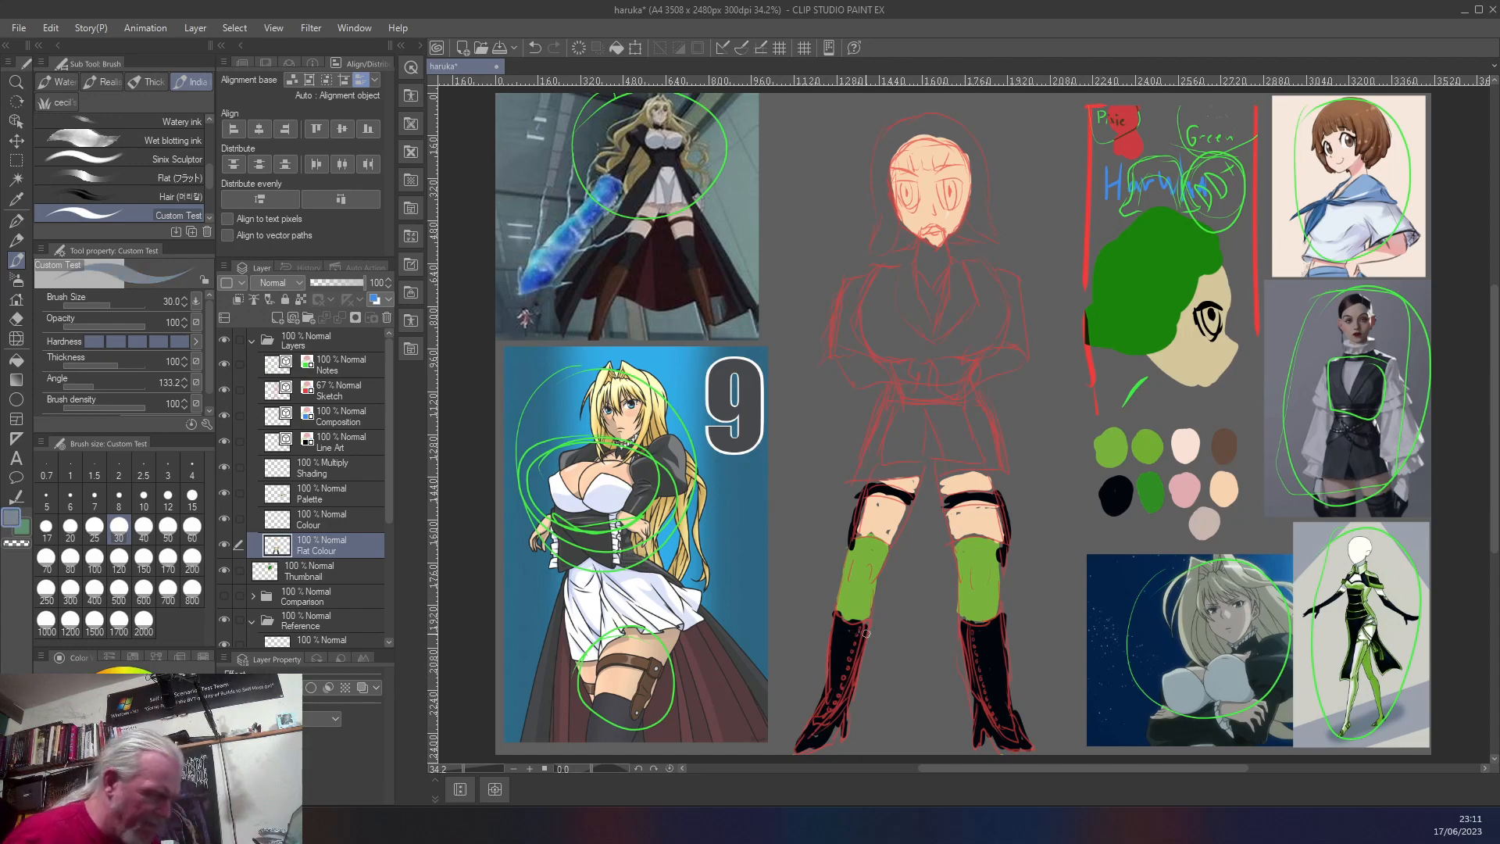
scroll(866, 633, "up", 4)
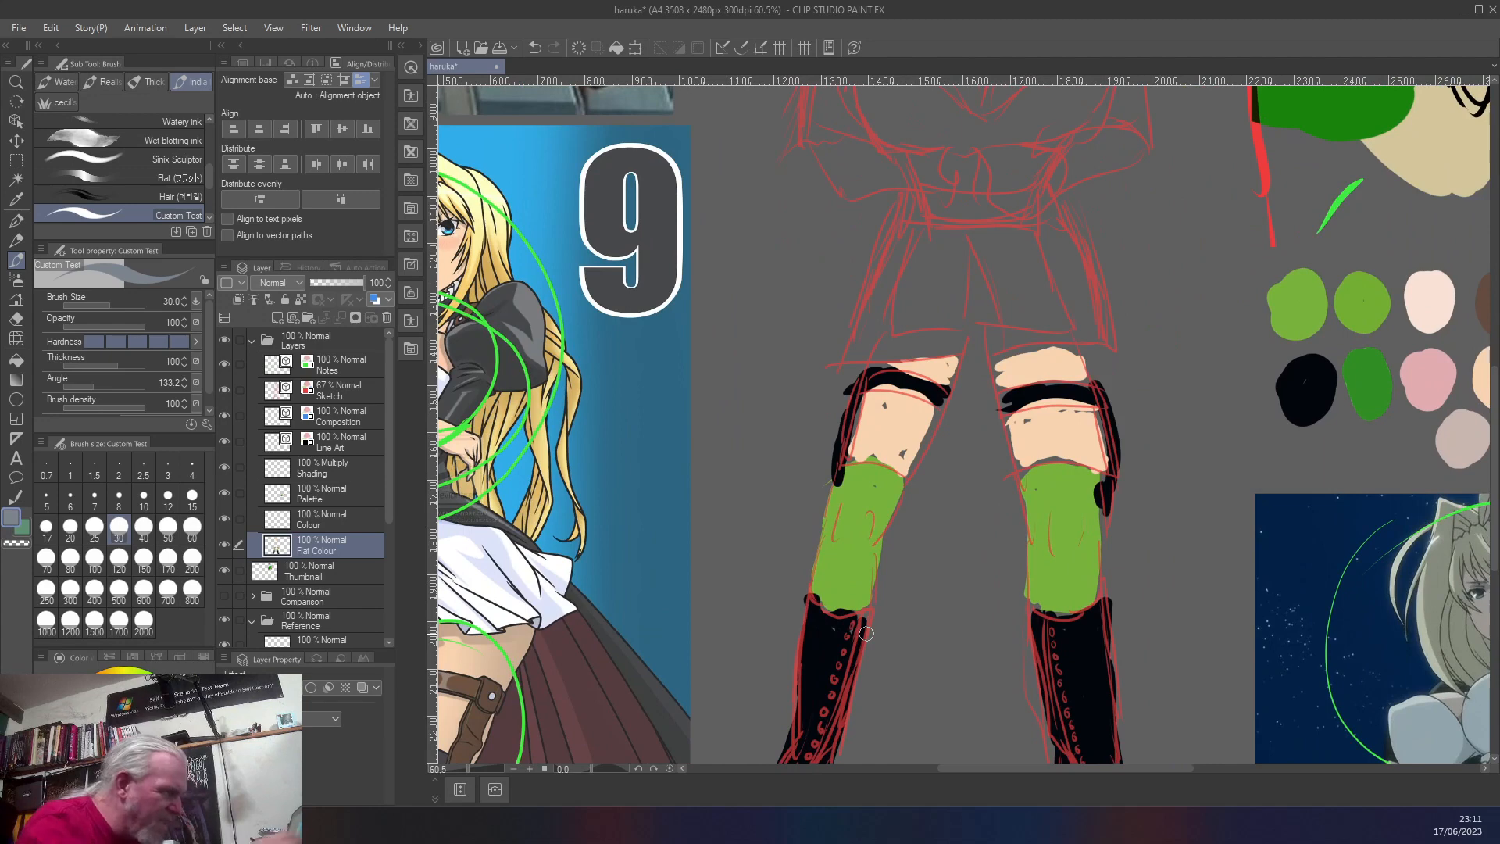
key("bracketleft")
key("bracketleft")
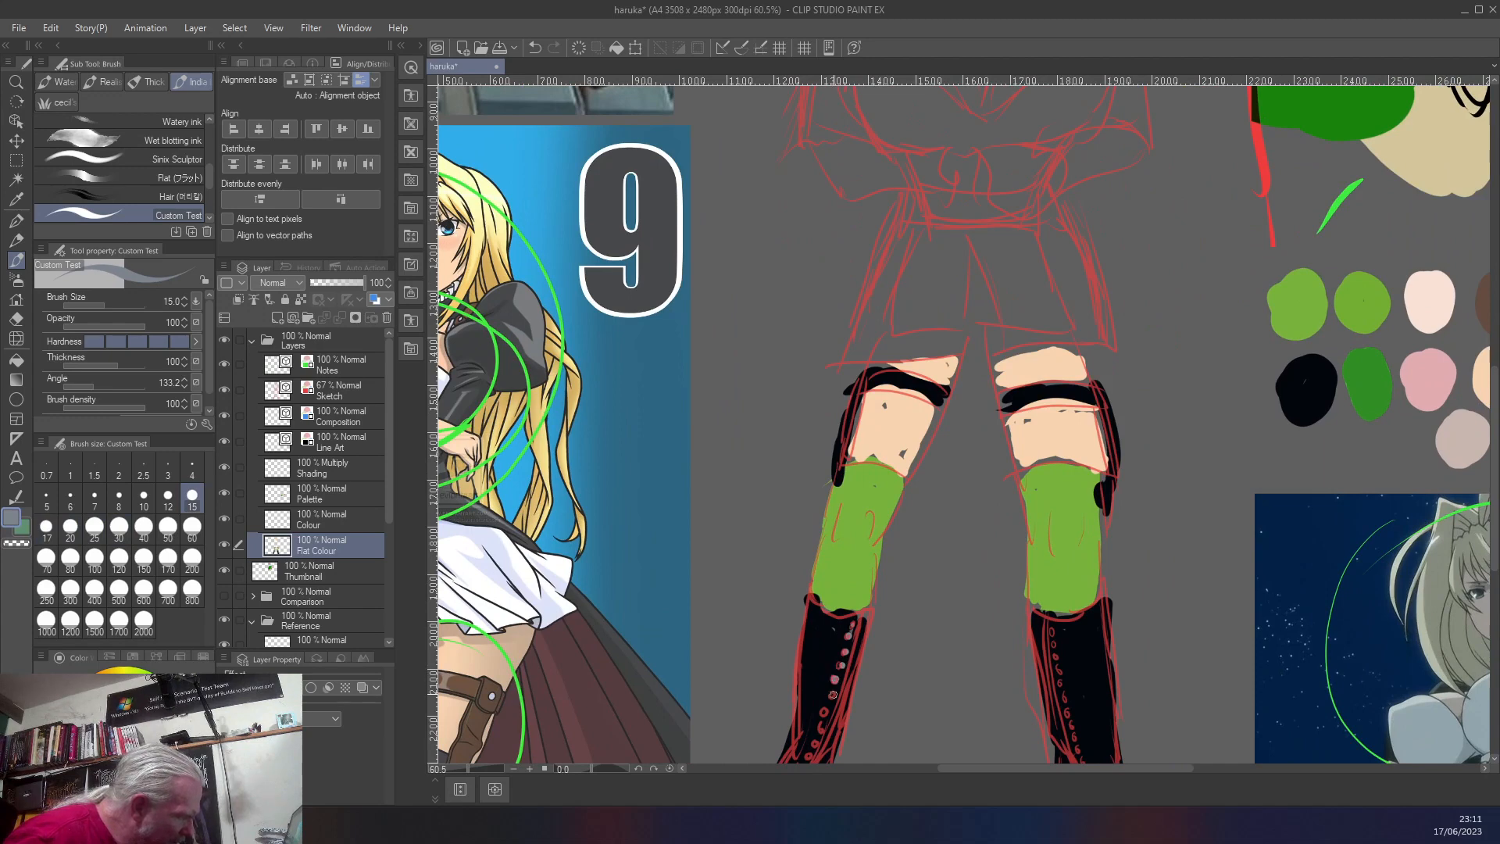
mouse_move(785, 685)
left_mouse_down()
mouse_move(771, 653)
mouse_move(852, 498)
left_mouse_up()
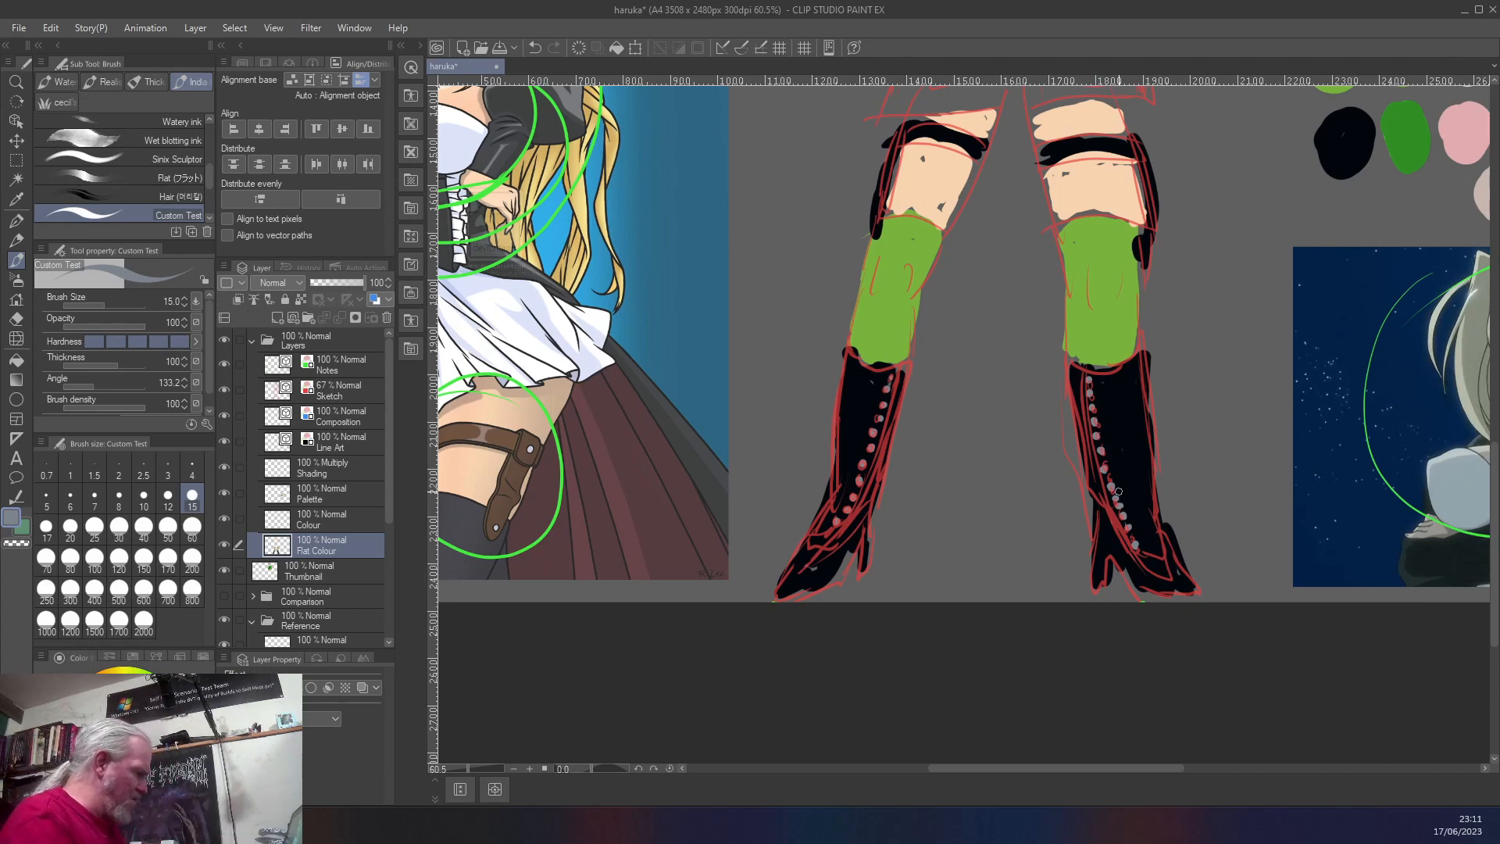
key("ctrl+0")
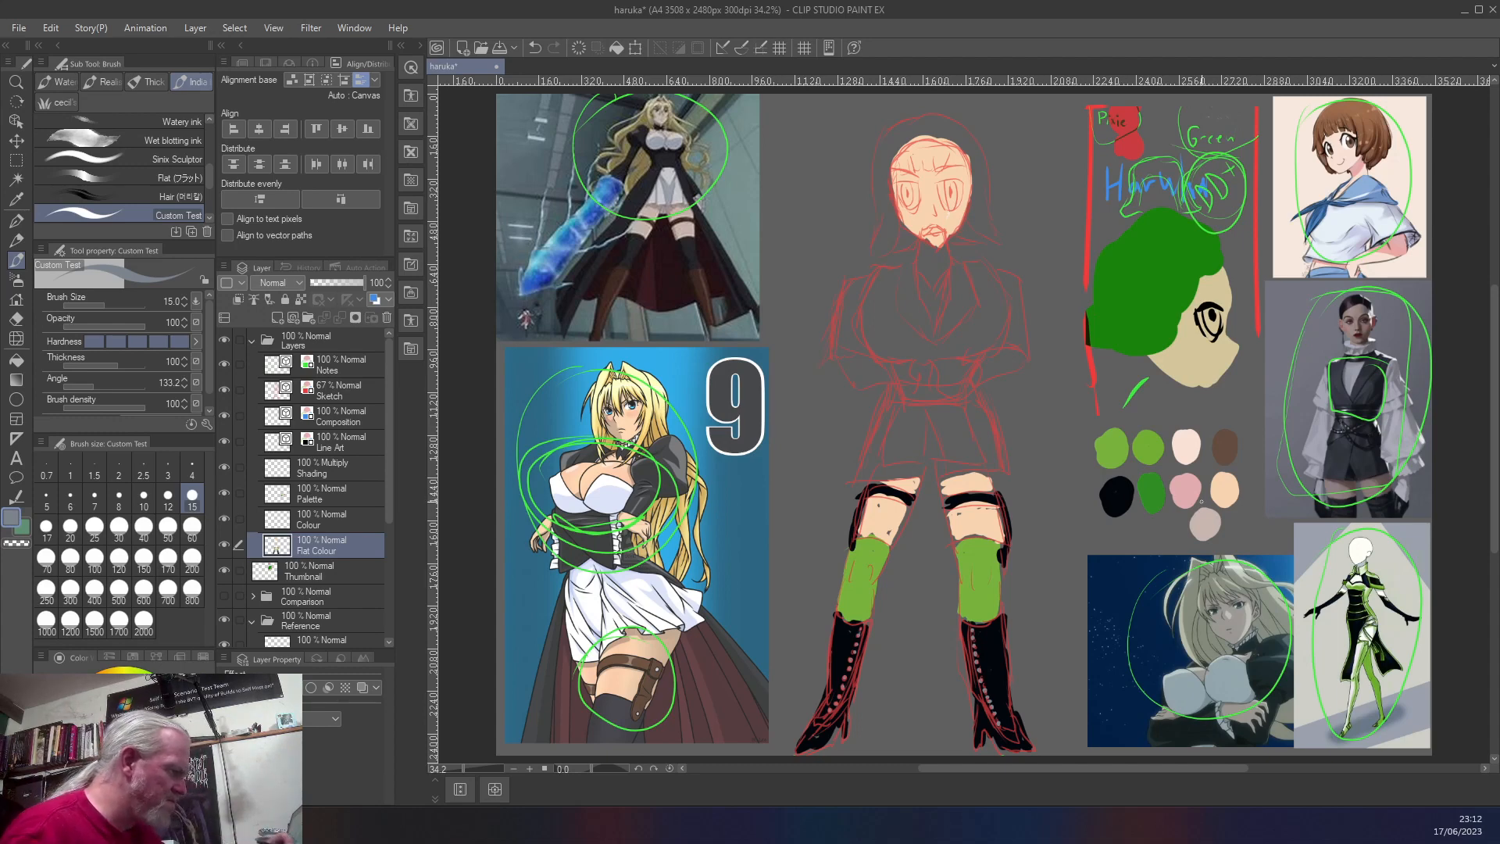
- Fill the neck and the open V of the chest with the palette's peach
right_click(1221, 486)
mouse_move(922, 272)
left_mouse_down()
mouse_move(937, 267)
mouse_move(944, 292)
mouse_move(922, 240)
left_mouse_up()
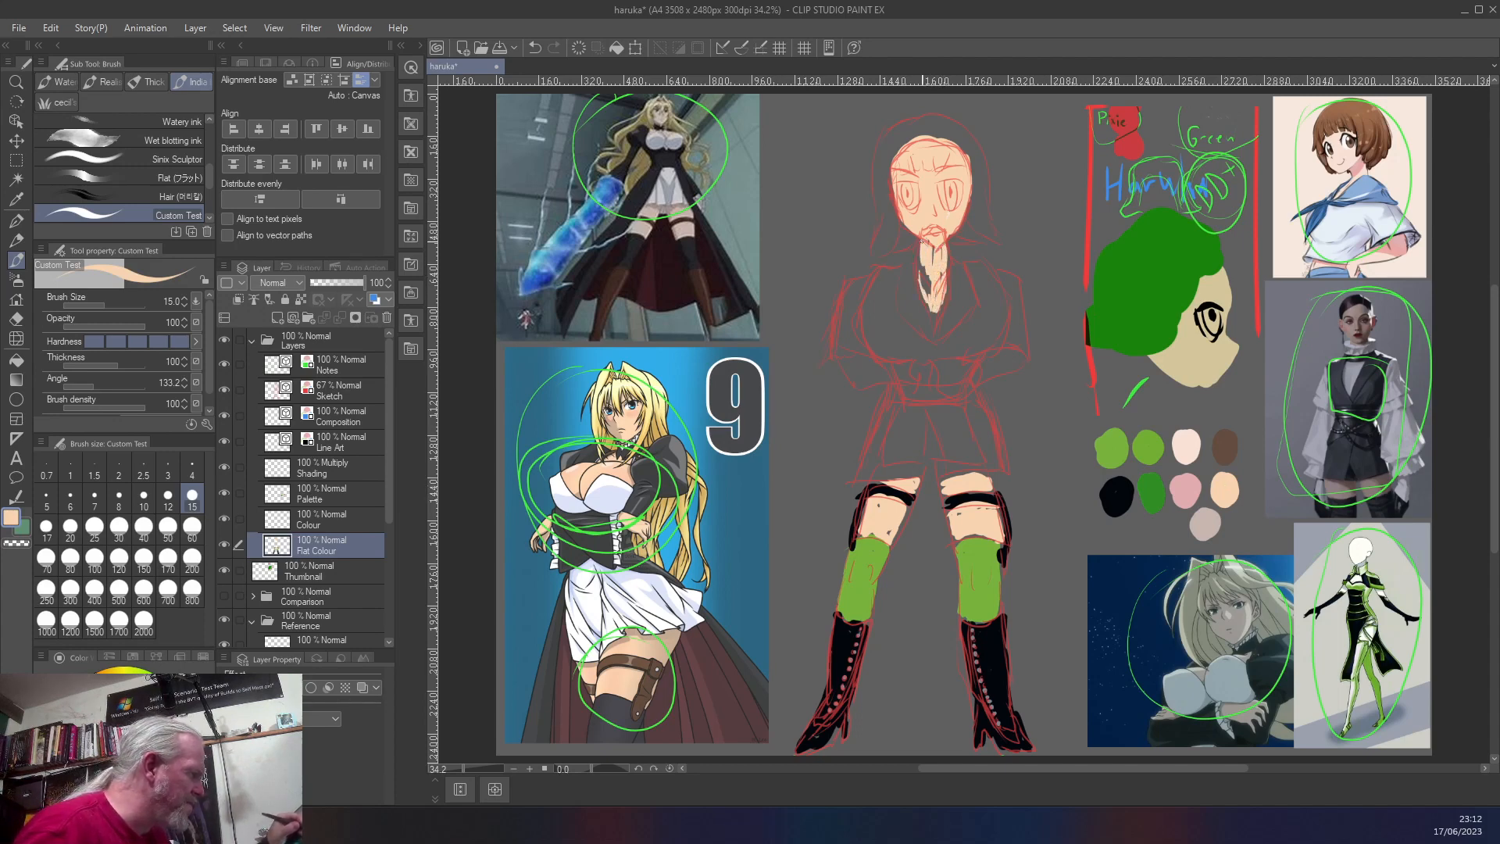
left_click_drag(938, 291, 920, 275)
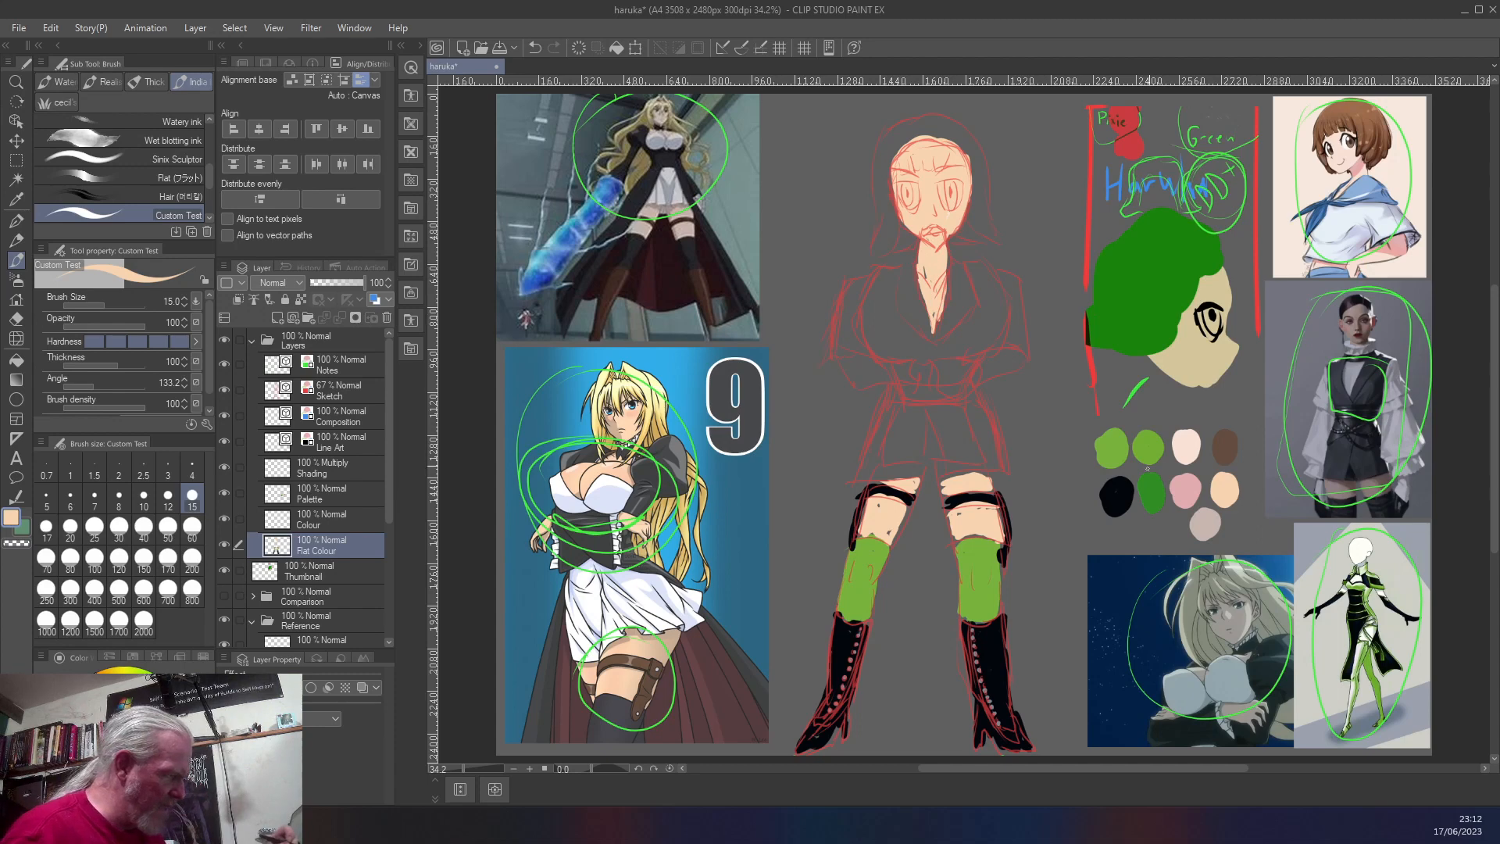
- Outline and fill both collar lapels around the neckline with the palette's light green
right_click(1117, 446)
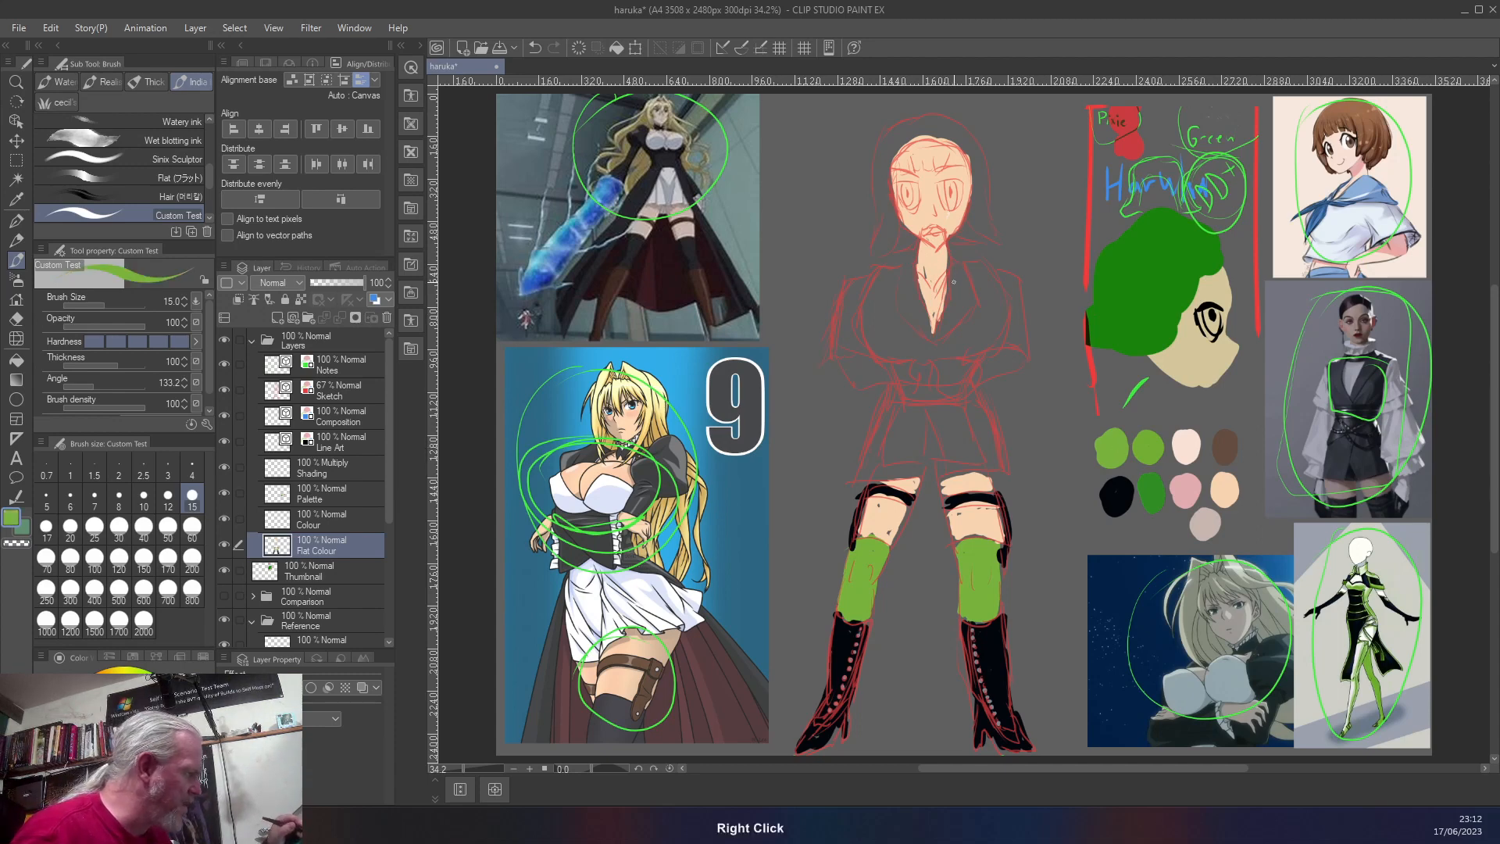
mouse_move(950, 260)
left_mouse_down()
mouse_move(949, 308)
mouse_move(953, 263)
mouse_move(972, 299)
mouse_move(948, 329)
left_mouse_up()
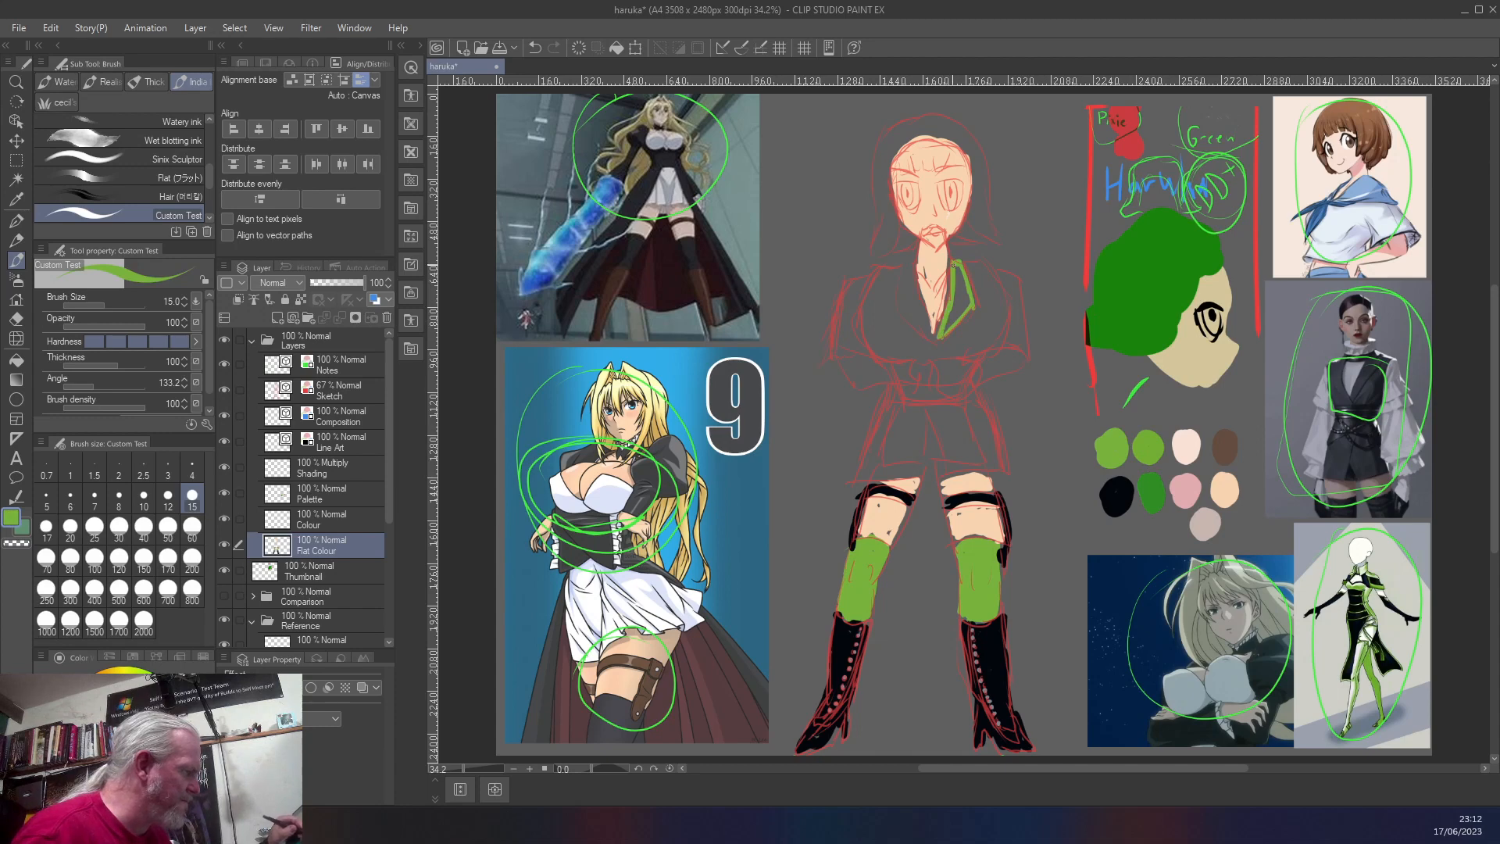
left_click_drag(954, 272, 957, 304)
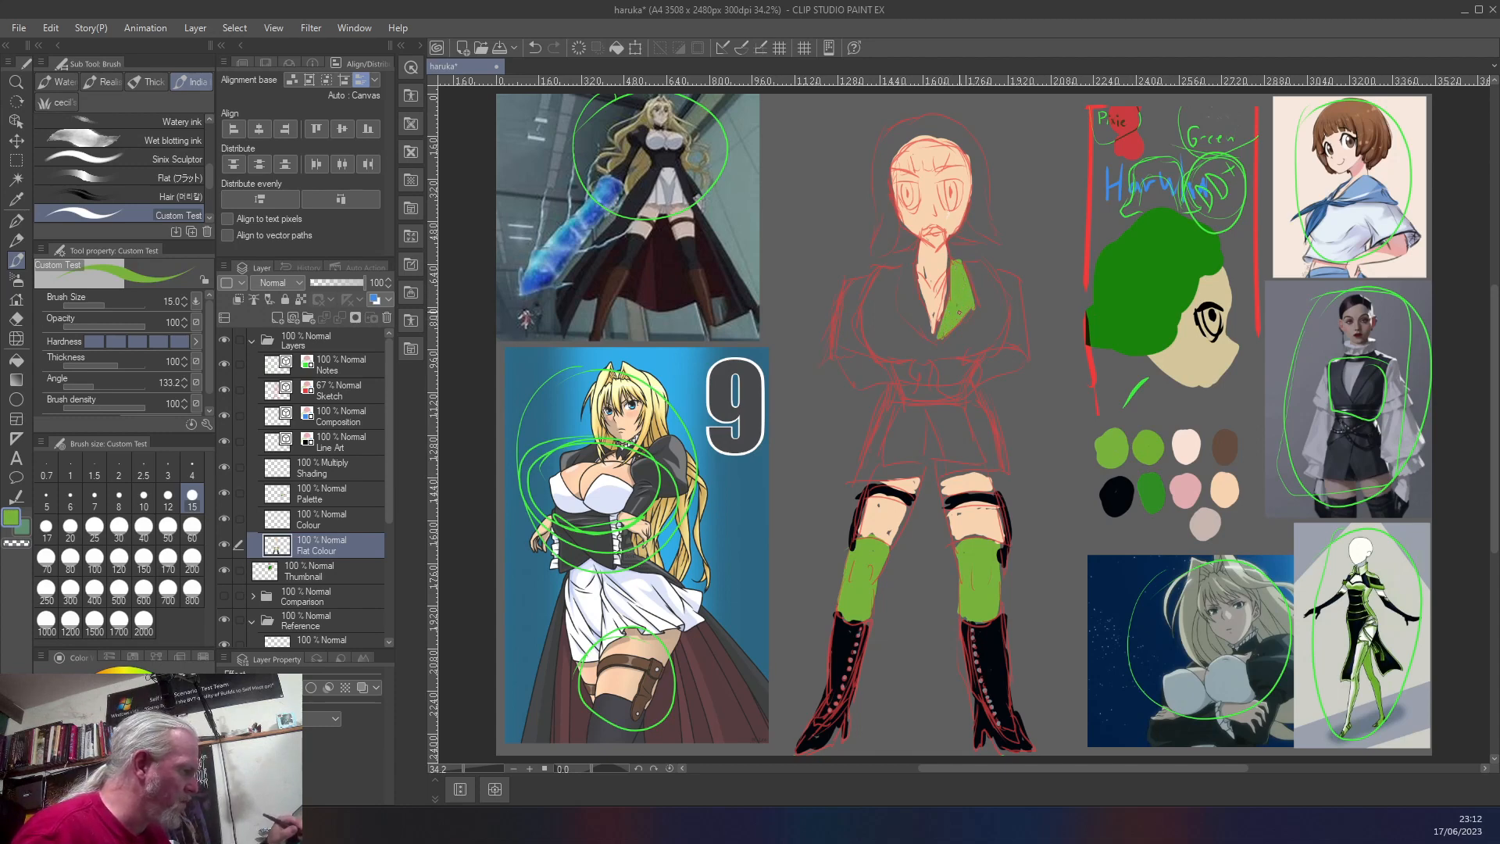
mouse_move(918, 311)
left_mouse_down()
mouse_move(896, 289)
mouse_move(898, 312)
mouse_move(910, 270)
mouse_move(926, 325)
mouse_move(903, 307)
left_mouse_up()
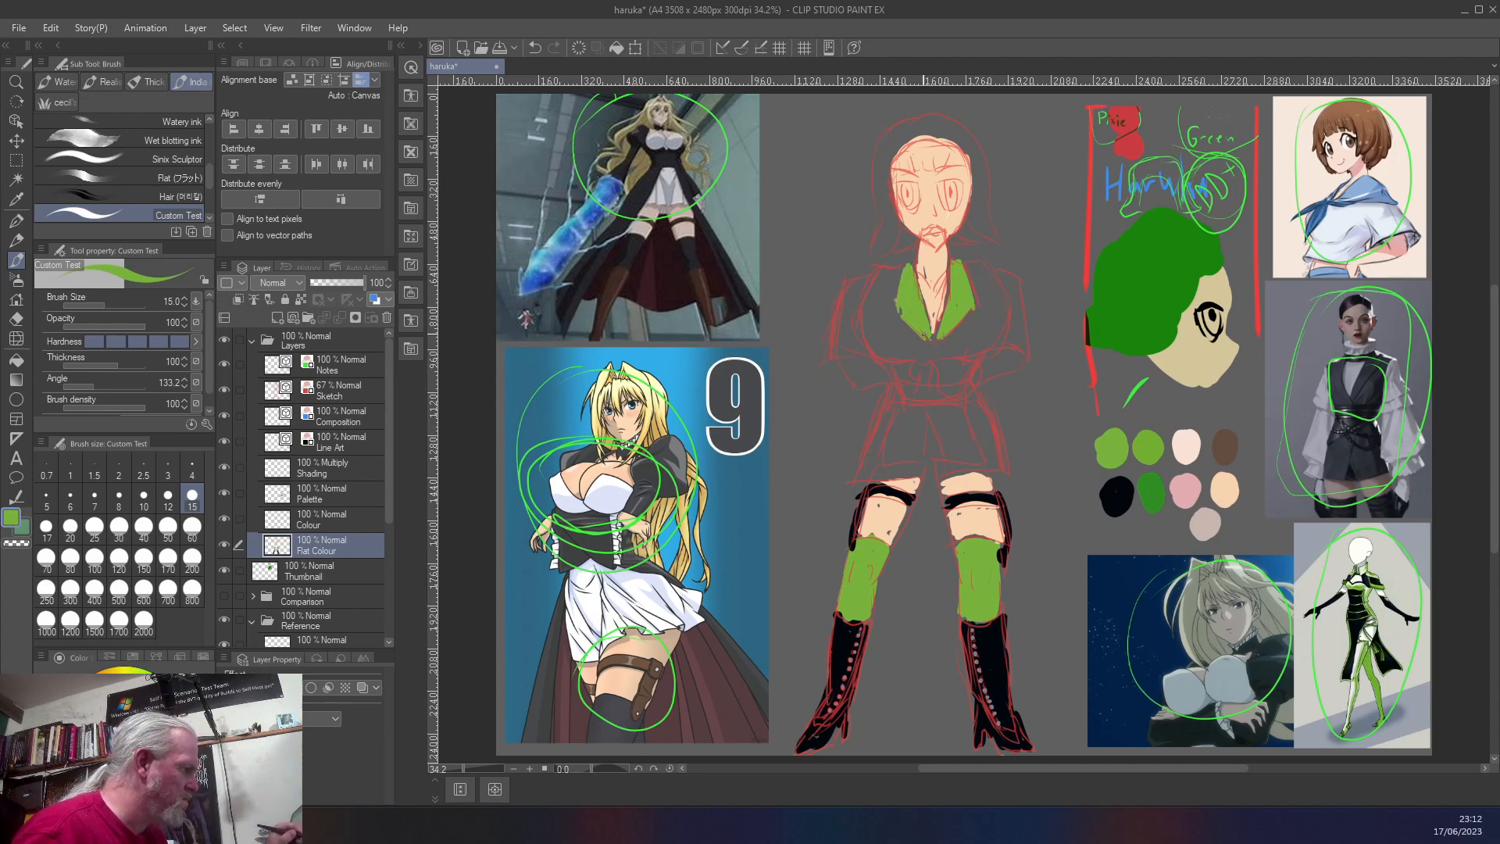
left_click_drag(934, 305, 938, 335)
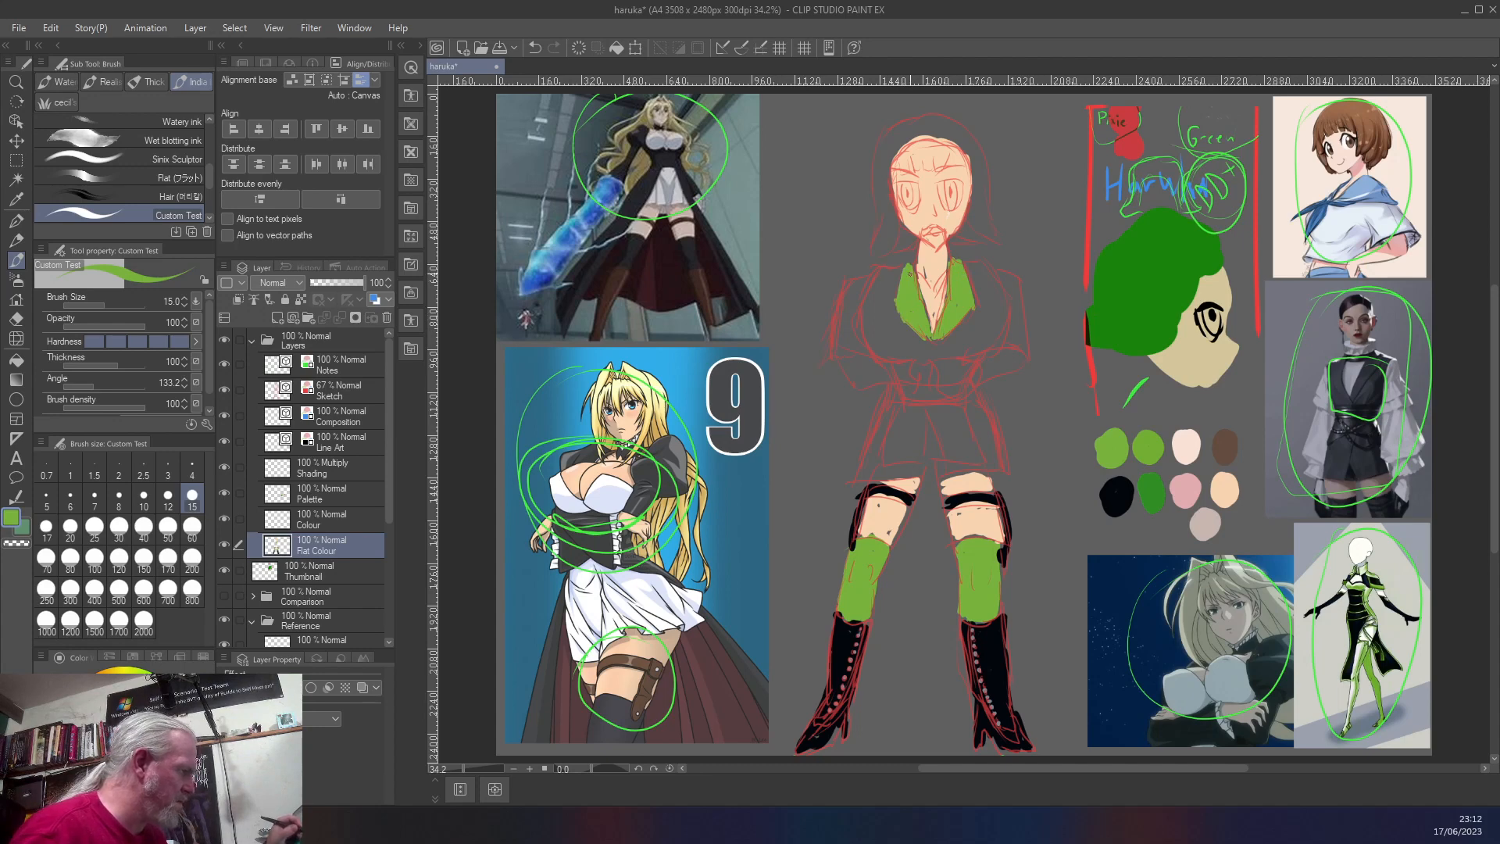
- Fill the jacket's chest around the lapels and one upper sleeve in the palette's black with a size 60 brush
right_click(1115, 493)
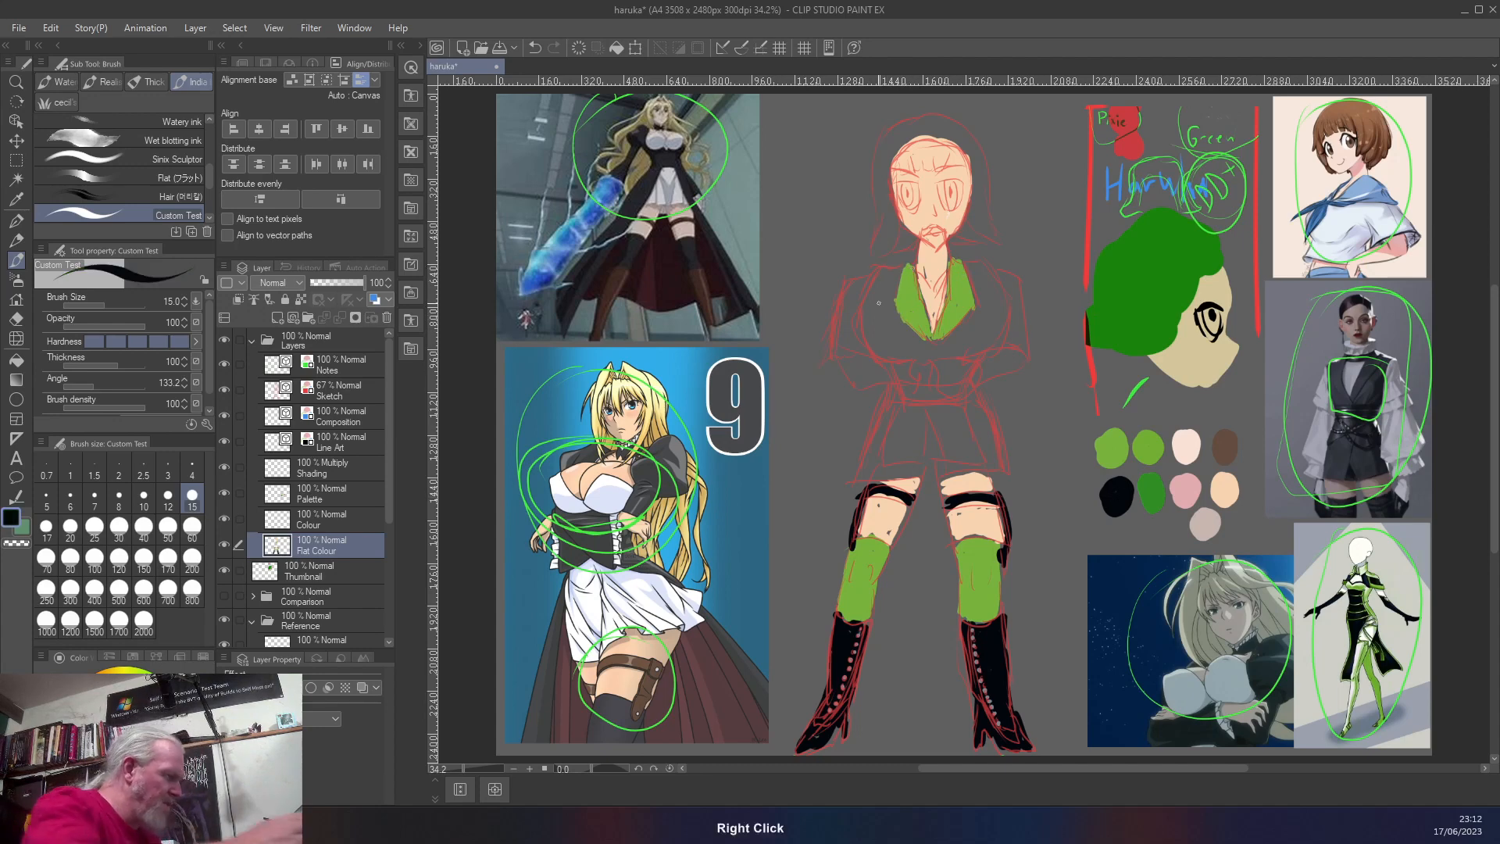
key("bracketright")
key("bracketright")
key("bracketright")
key("bracketright")
key("bracketright")
key("bracketright")
key("bracketright")
mouse_move(883, 277)
left_mouse_down()
mouse_move(886, 326)
mouse_move(892, 279)
mouse_move(903, 339)
mouse_move(919, 345)
mouse_move(875, 294)
mouse_move(887, 352)
mouse_move(892, 332)
mouse_move(922, 354)
mouse_move(996, 330)
mouse_move(970, 264)
mouse_move(992, 293)
mouse_move(987, 339)
mouse_move(984, 312)
mouse_move(973, 332)
mouse_move(981, 309)
mouse_move(941, 350)
mouse_move(966, 272)
left_mouse_up()
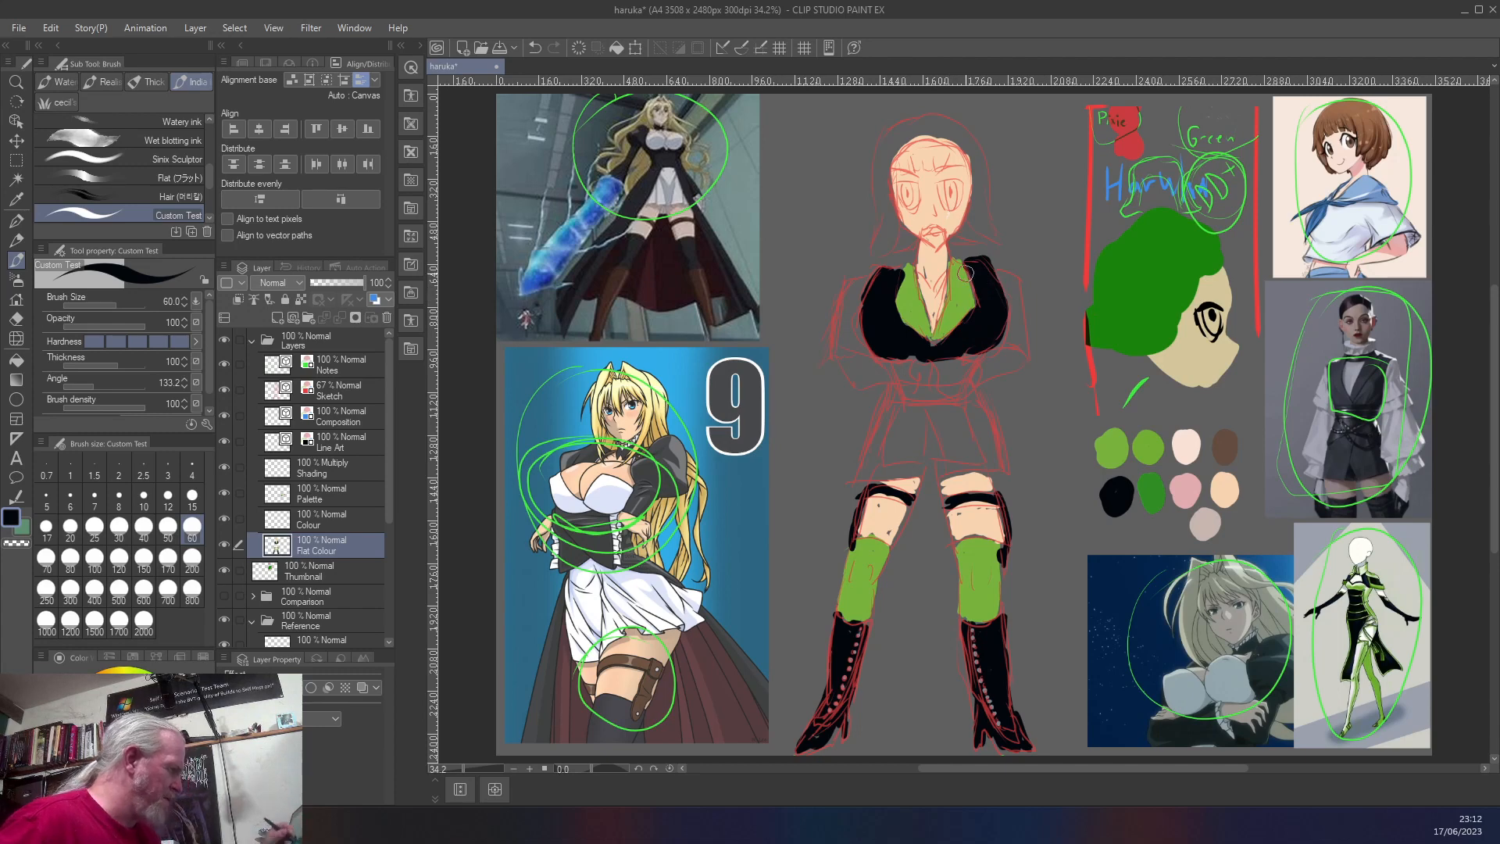
mouse_move(864, 283)
left_mouse_down()
mouse_move(837, 344)
mouse_move(864, 284)
mouse_move(838, 348)
mouse_move(847, 359)
mouse_move(857, 319)
mouse_move(846, 340)
left_mouse_up()
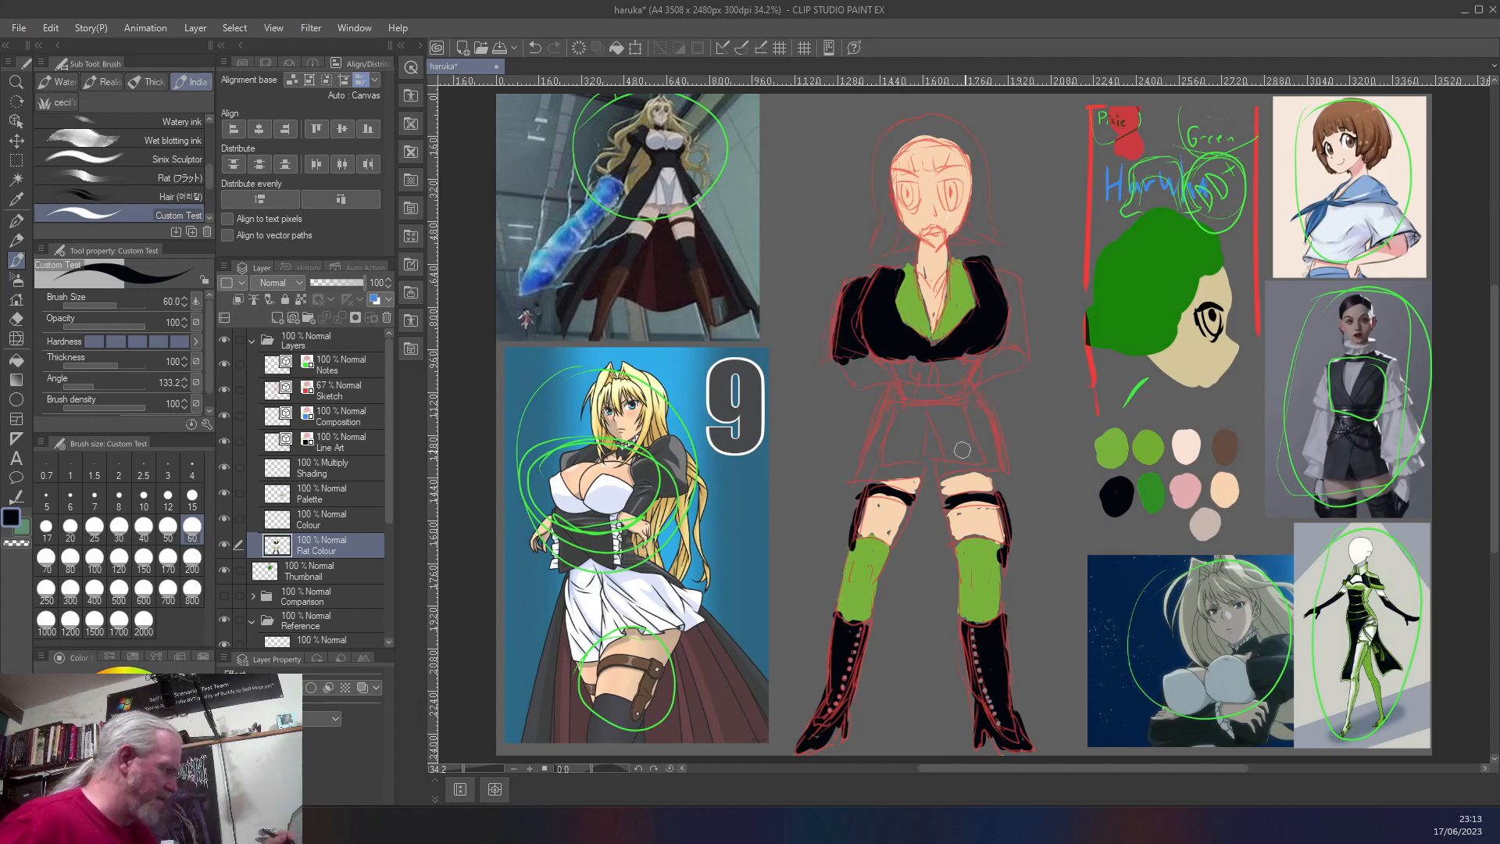
- Fill both forearm sleeves in the palette's light green and the waist between them in the palette's black
right_click(1113, 452)
mouse_move(860, 357)
left_mouse_down()
mouse_move(898, 367)
mouse_move(908, 410)
mouse_move(900, 379)
mouse_move(886, 395)
mouse_move(859, 387)
mouse_move(855, 367)
mouse_move(871, 369)
left_mouse_up()
mouse_move(998, 361)
left_mouse_down()
mouse_move(1011, 358)
mouse_move(979, 392)
mouse_move(992, 350)
mouse_move(1008, 361)
mouse_move(985, 363)
mouse_move(1010, 362)
left_mouse_up()
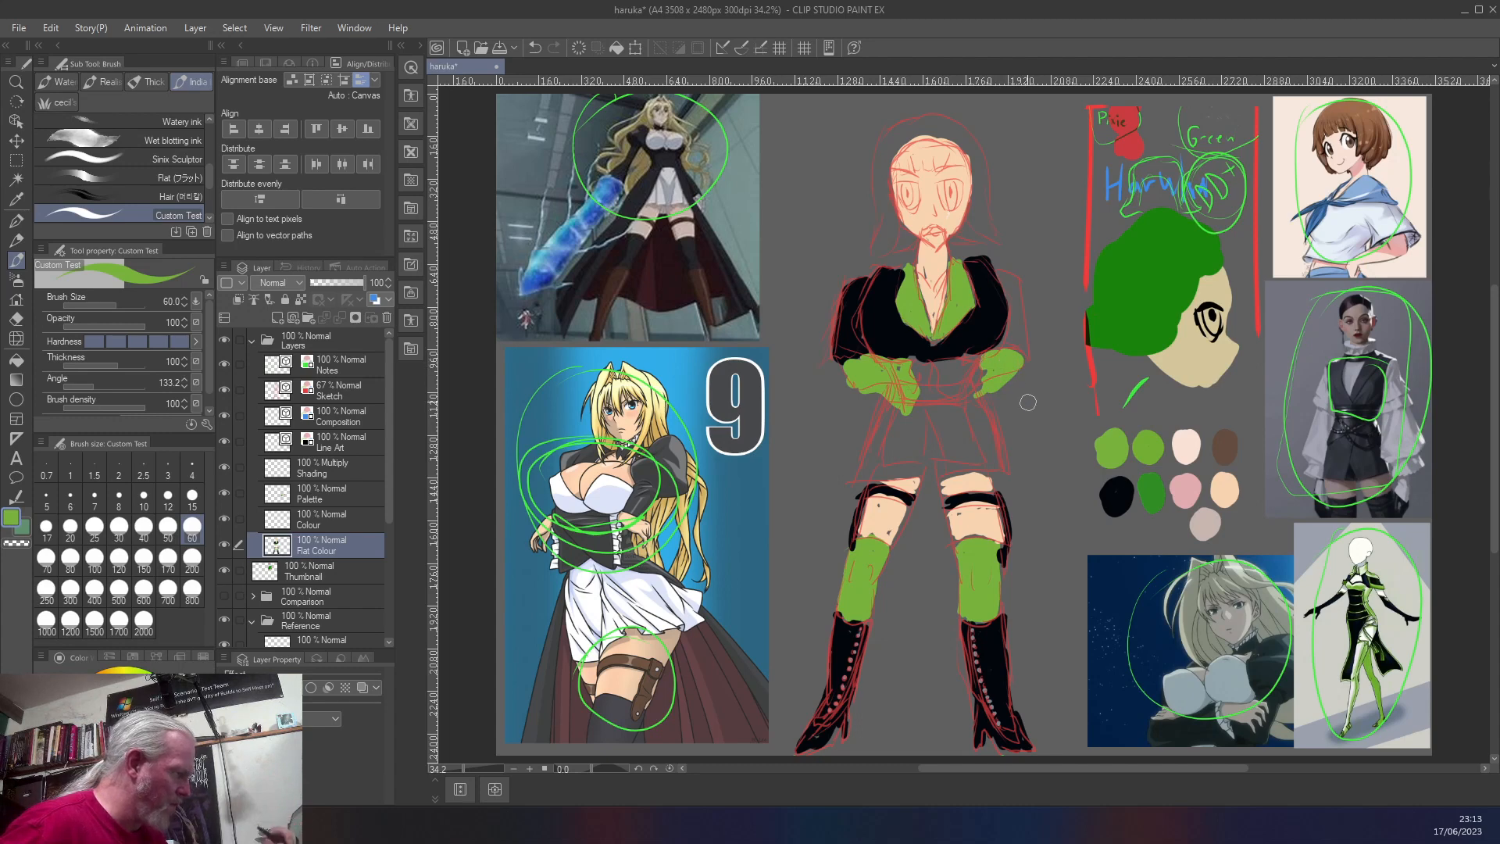
right_click(1117, 495)
mouse_move(957, 361)
left_mouse_down()
mouse_move(972, 394)
mouse_move(957, 358)
mouse_move(931, 372)
mouse_move(926, 406)
mouse_move(920, 385)
left_mouse_up()
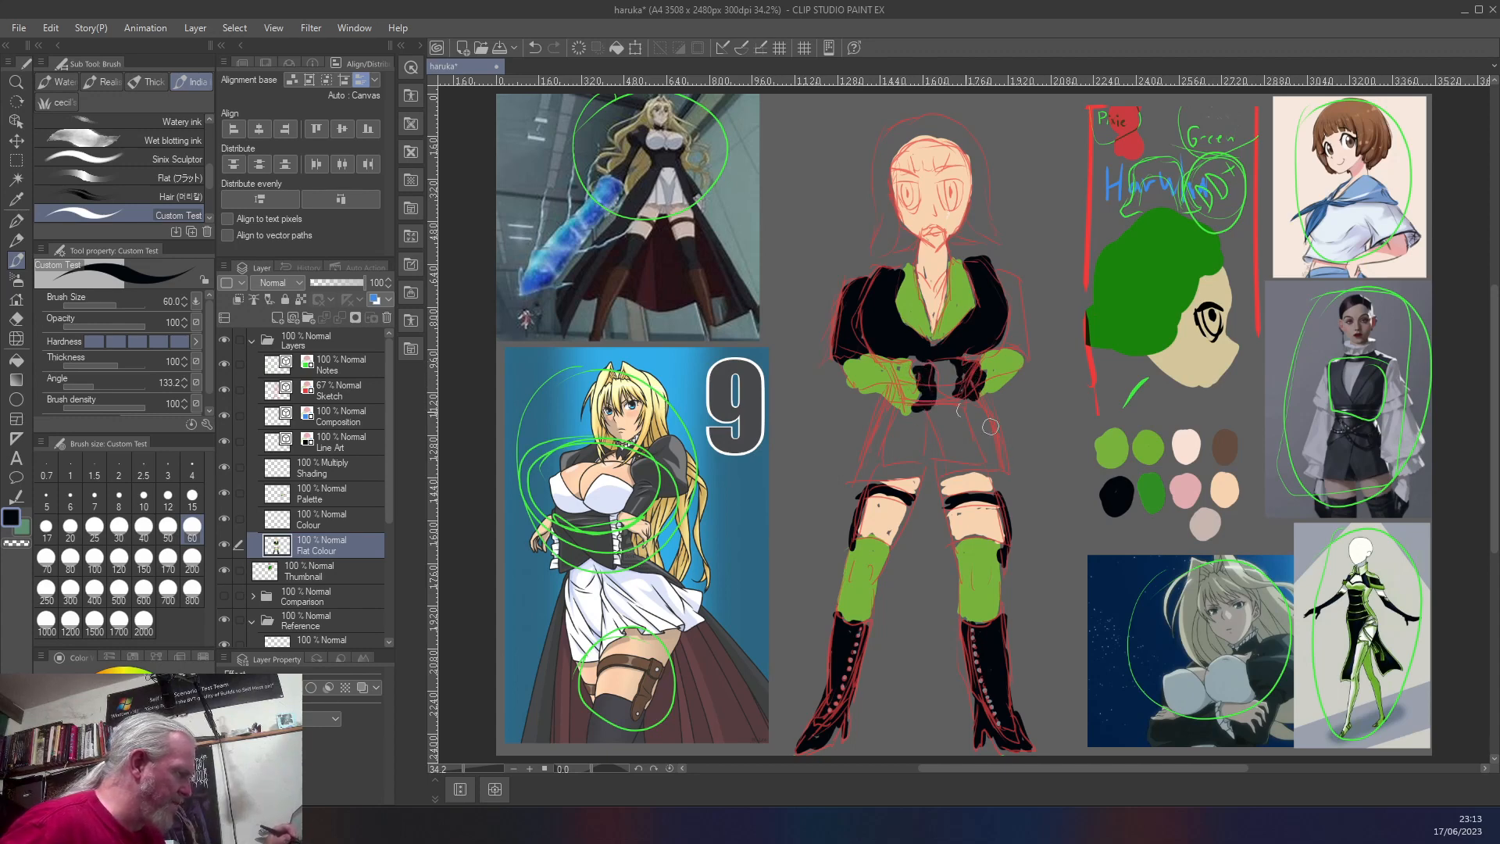
- Extend the light green crossed sleeve over the waist and fill the visible hand in the palette's peach
right_click(1122, 457)
mouse_move(947, 389)
left_mouse_down()
mouse_move(928, 364)
mouse_move(939, 383)
left_mouse_up()
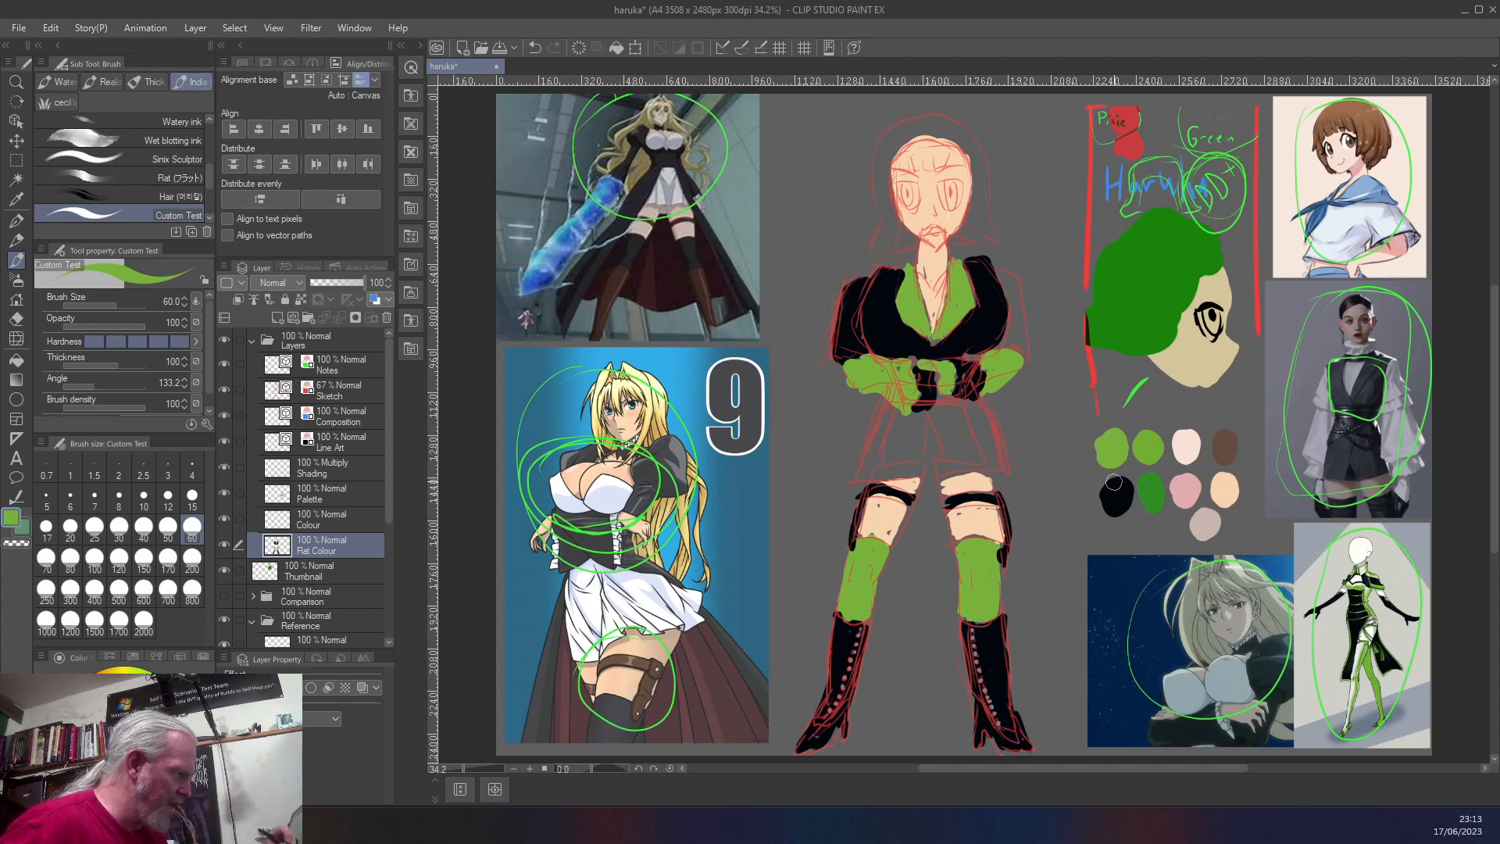
right_click(1224, 486)
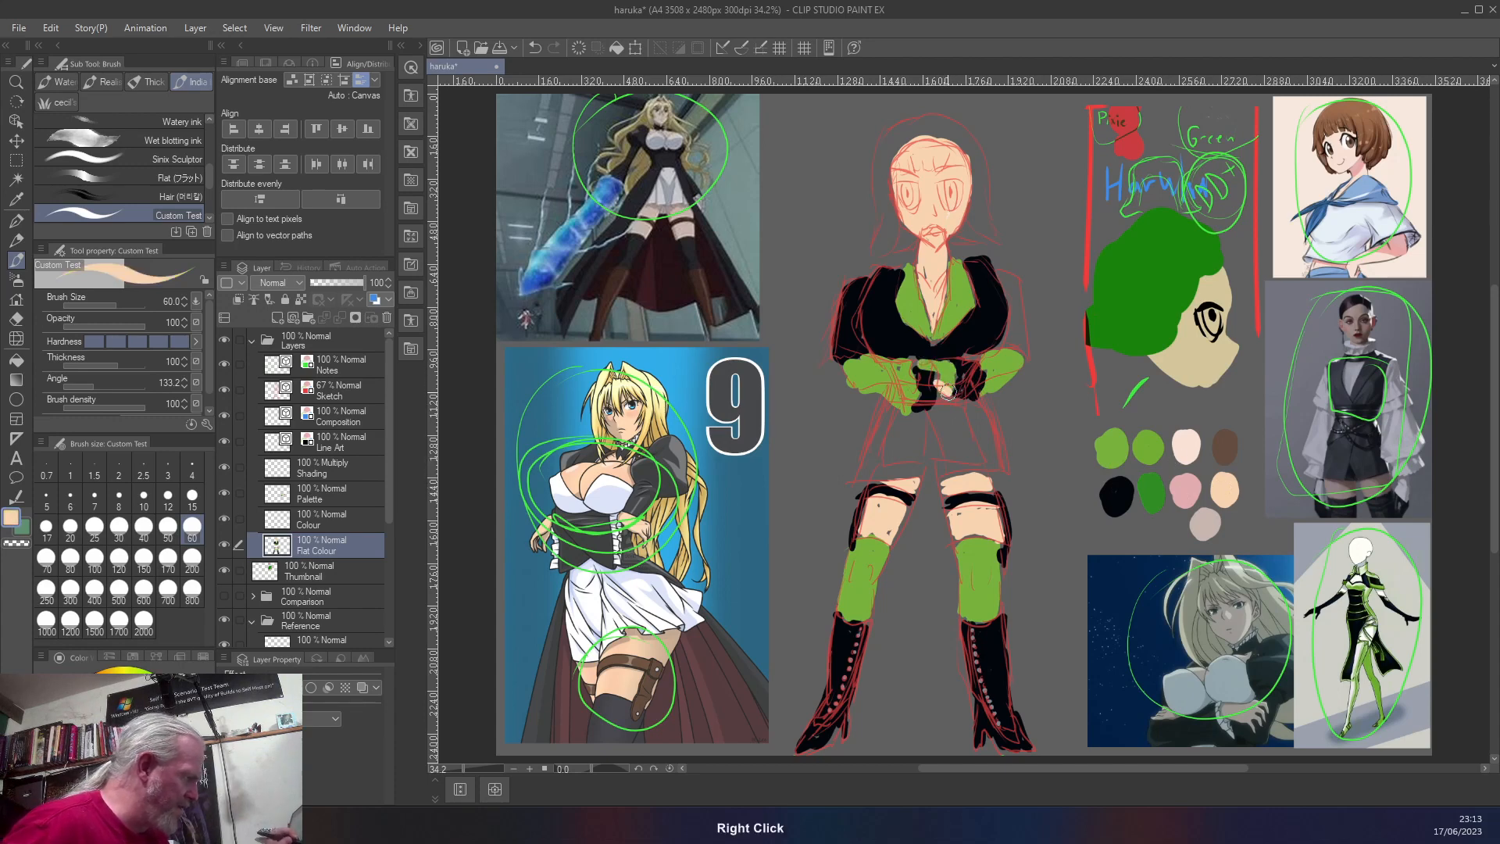
right_click(1111, 449)
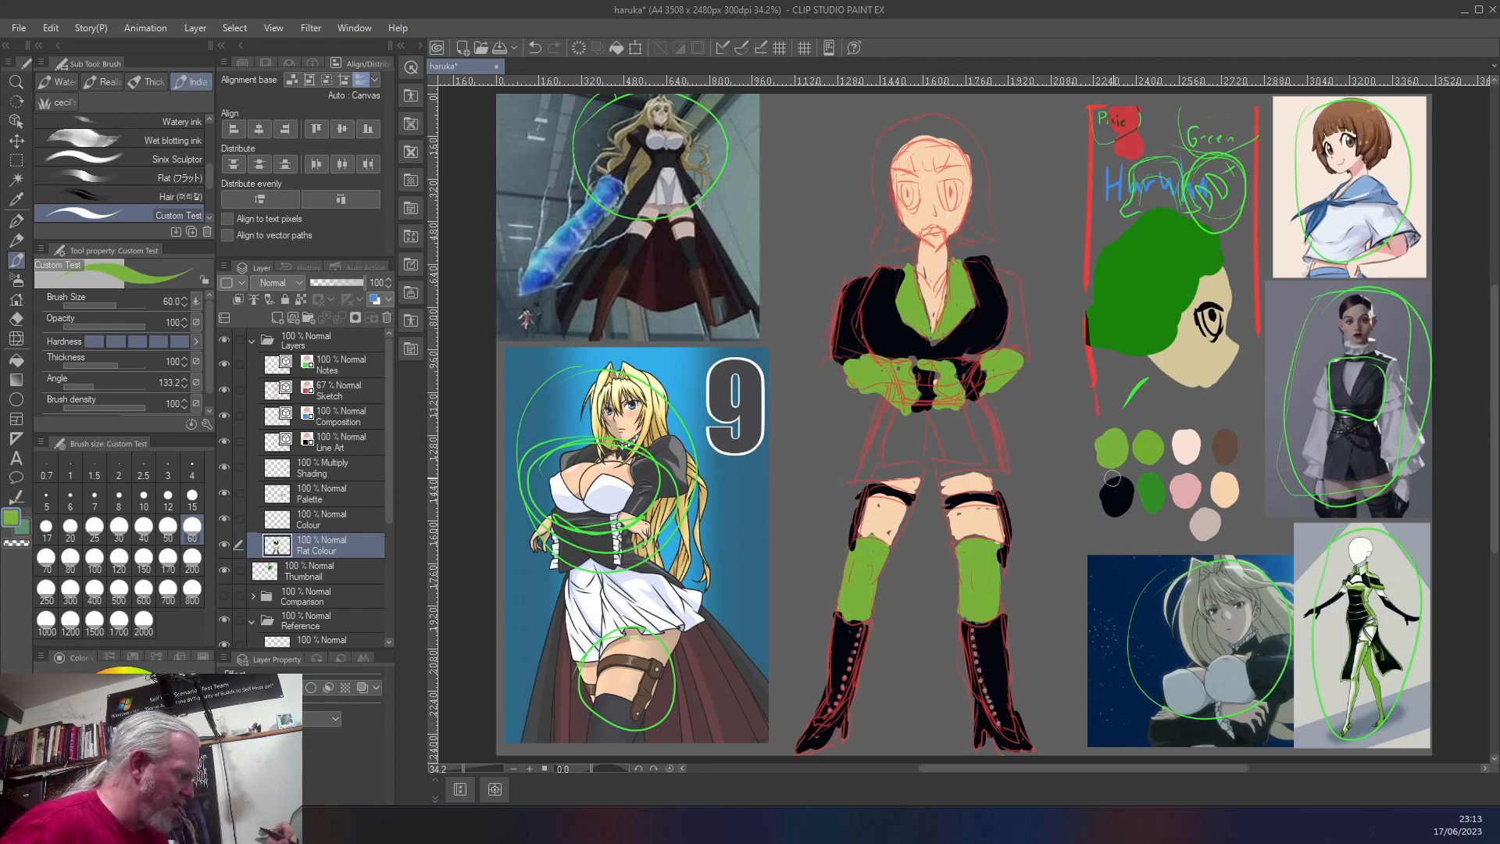
right_click(1224, 491)
mouse_move(986, 394)
left_mouse_down()
mouse_move(989, 408)
mouse_move(970, 402)
left_mouse_up()
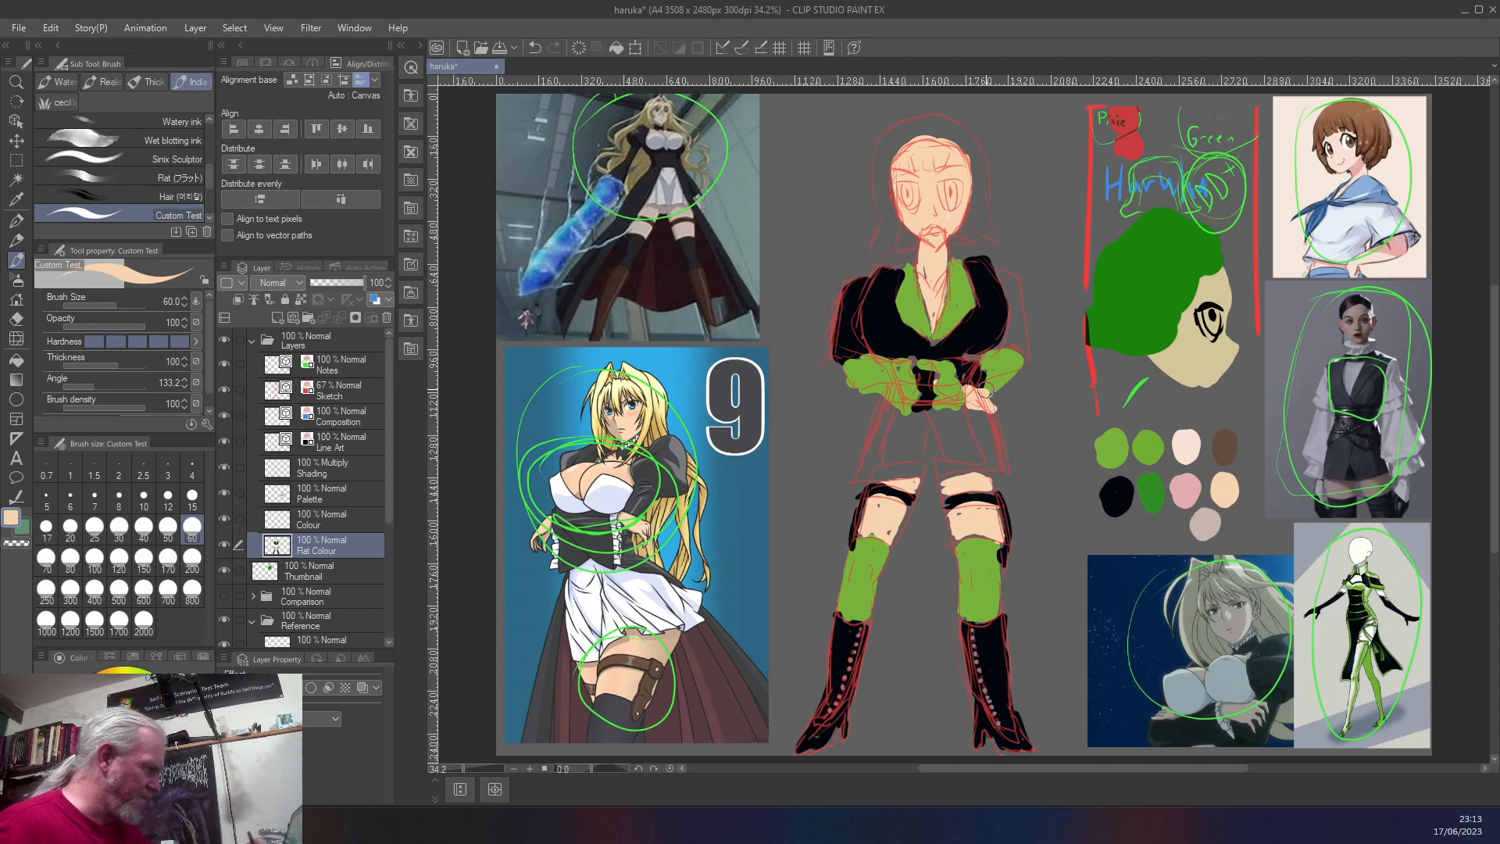
- Fill the skirt in the palette's black and paint its hem and centre panel in light green
right_click(1117, 493)
mouse_move(889, 408)
left_mouse_down()
mouse_move(863, 467)
mouse_move(918, 471)
mouse_move(926, 445)
mouse_move(920, 471)
mouse_move(928, 419)
mouse_move(911, 459)
mouse_move(886, 435)
mouse_move(917, 418)
mouse_move(894, 433)
mouse_move(932, 427)
mouse_move(956, 448)
mouse_move(947, 419)
mouse_move(985, 449)
mouse_move(986, 423)
mouse_move(996, 461)
mouse_move(983, 417)
mouse_move(943, 417)
left_mouse_up()
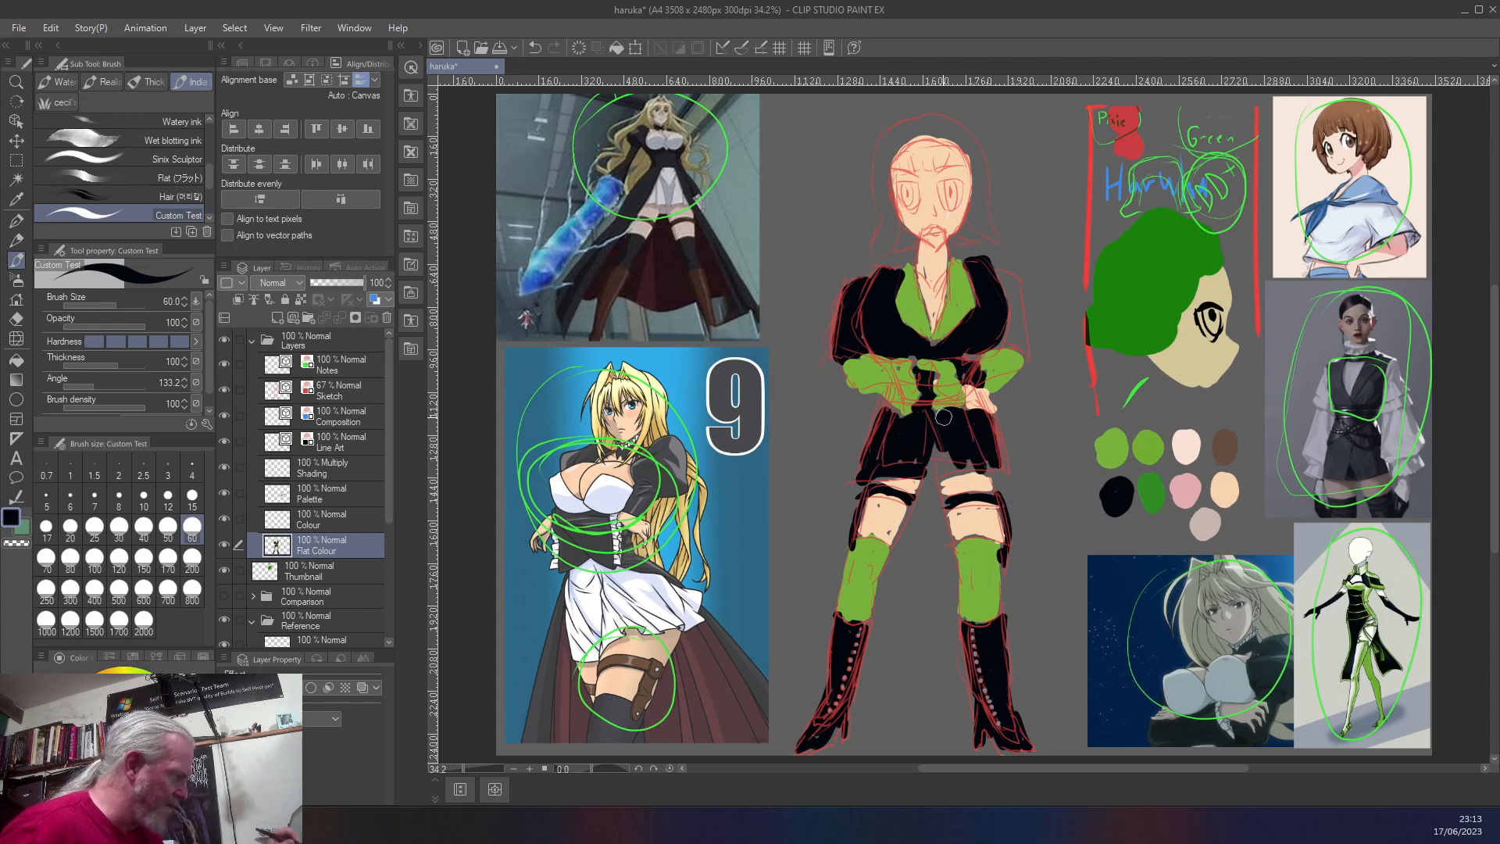
right_click(1106, 453)
mouse_move(928, 462)
left_mouse_down()
mouse_move(992, 475)
mouse_move(876, 478)
mouse_move(925, 474)
mouse_move(931, 425)
mouse_move(943, 464)
mouse_move(892, 476)
left_mouse_up()
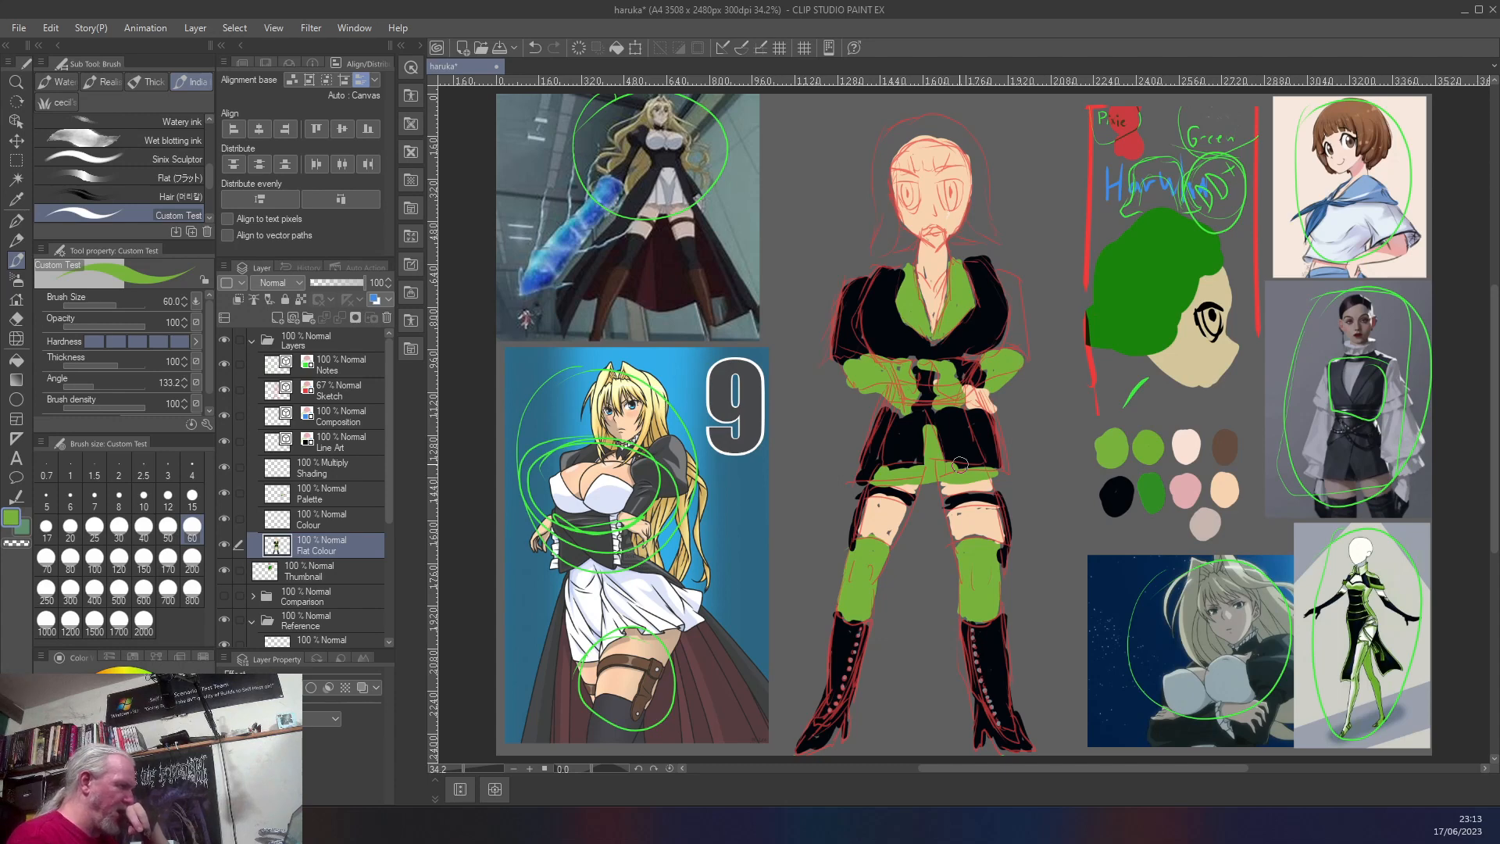
- Fill the shoulder-length hair around the face in the palette's dark green
right_click(1154, 482)
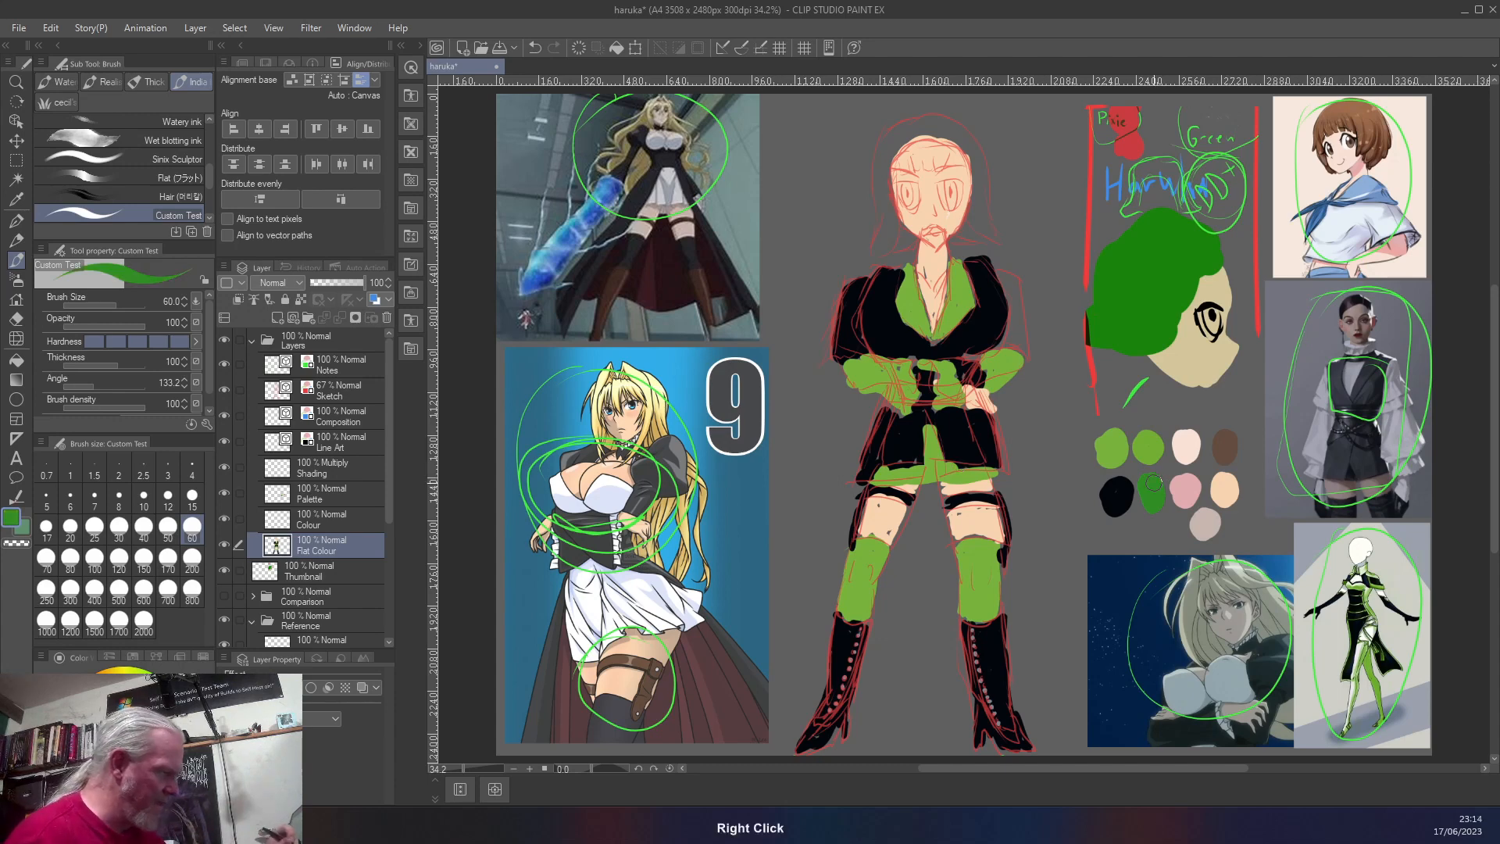
mouse_move(869, 255)
left_mouse_down()
mouse_move(870, 170)
mouse_move(893, 246)
mouse_move(889, 129)
mouse_move(878, 175)
mouse_move(913, 121)
mouse_move(959, 144)
mouse_move(977, 186)
mouse_move(974, 149)
mouse_move(1003, 244)
left_mouse_up()
mouse_move(987, 188)
left_mouse_down()
mouse_move(953, 137)
mouse_move(962, 161)
mouse_move(895, 140)
mouse_move(935, 130)
mouse_move(906, 147)
left_mouse_up()
left_click_drag(971, 195, 977, 233)
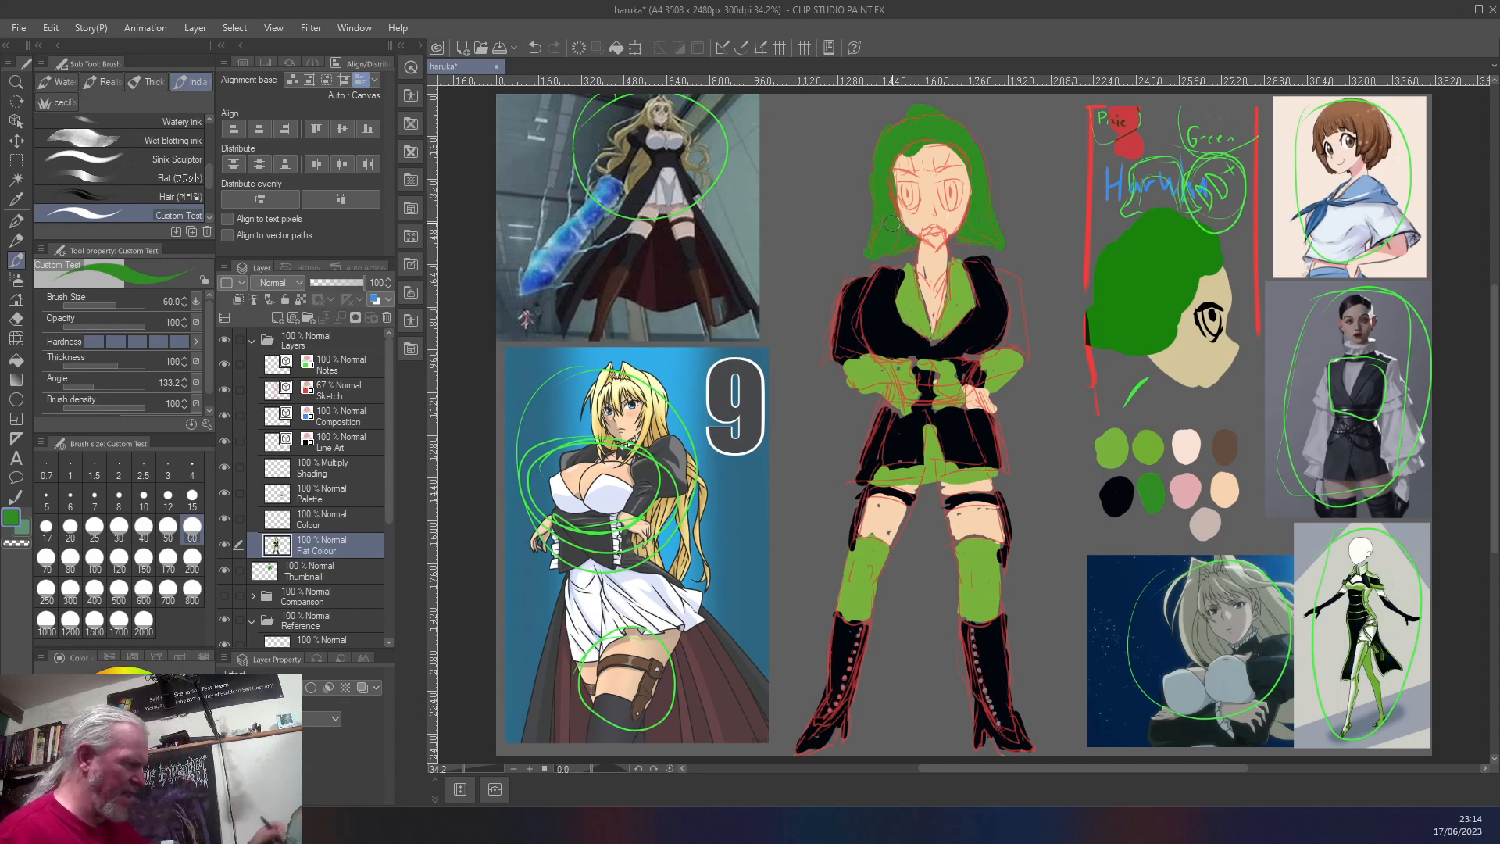
- Colour both irises in the palette's light green and paint the whites of the eyes around them in white
right_click(1113, 451)
left_click_drag(904, 184, 950, 196)
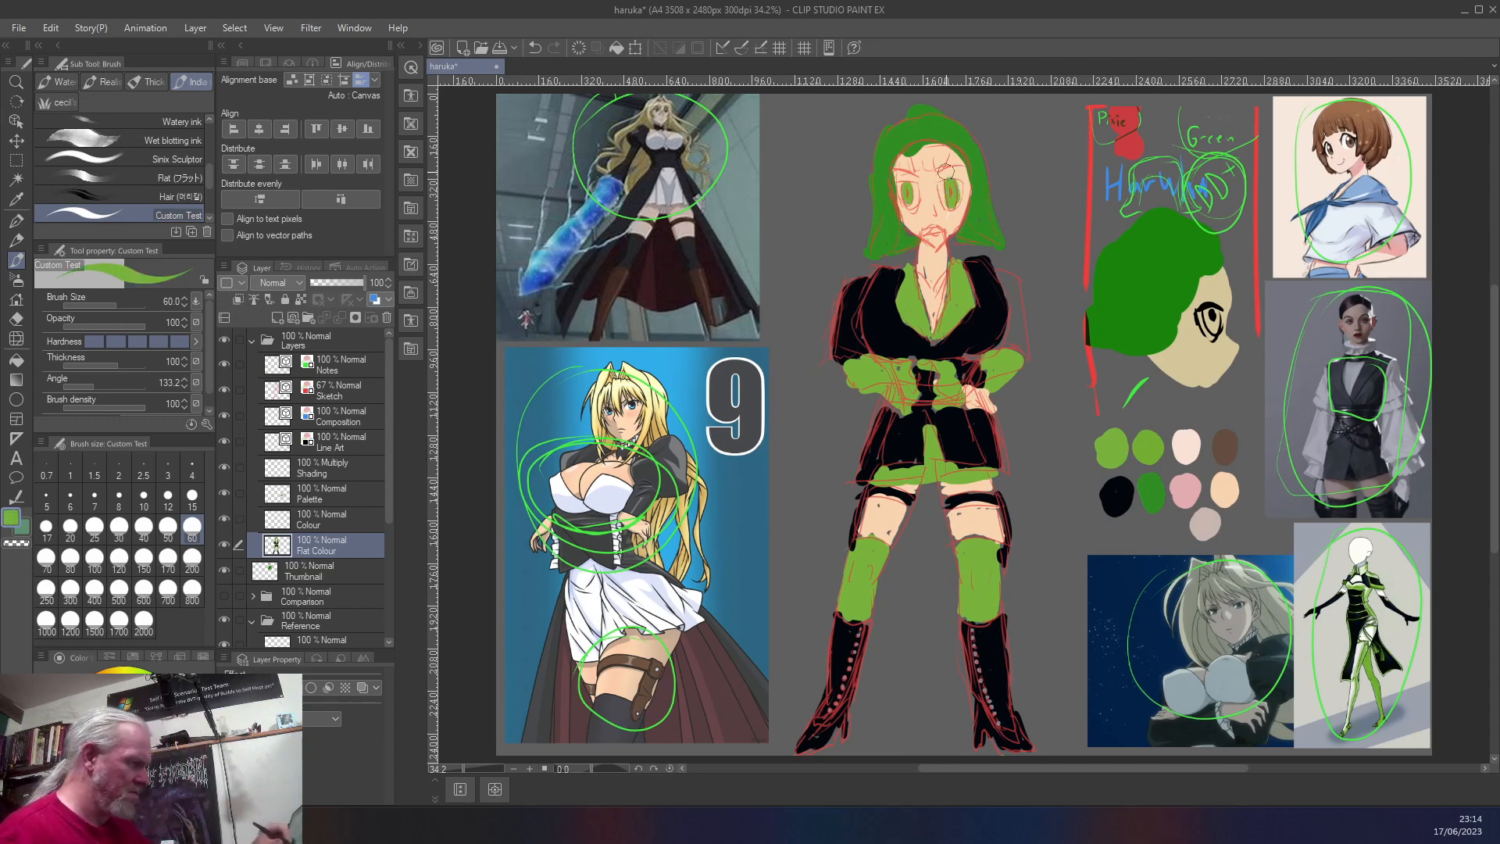
left_click_drag(125, 735, 17, 636)
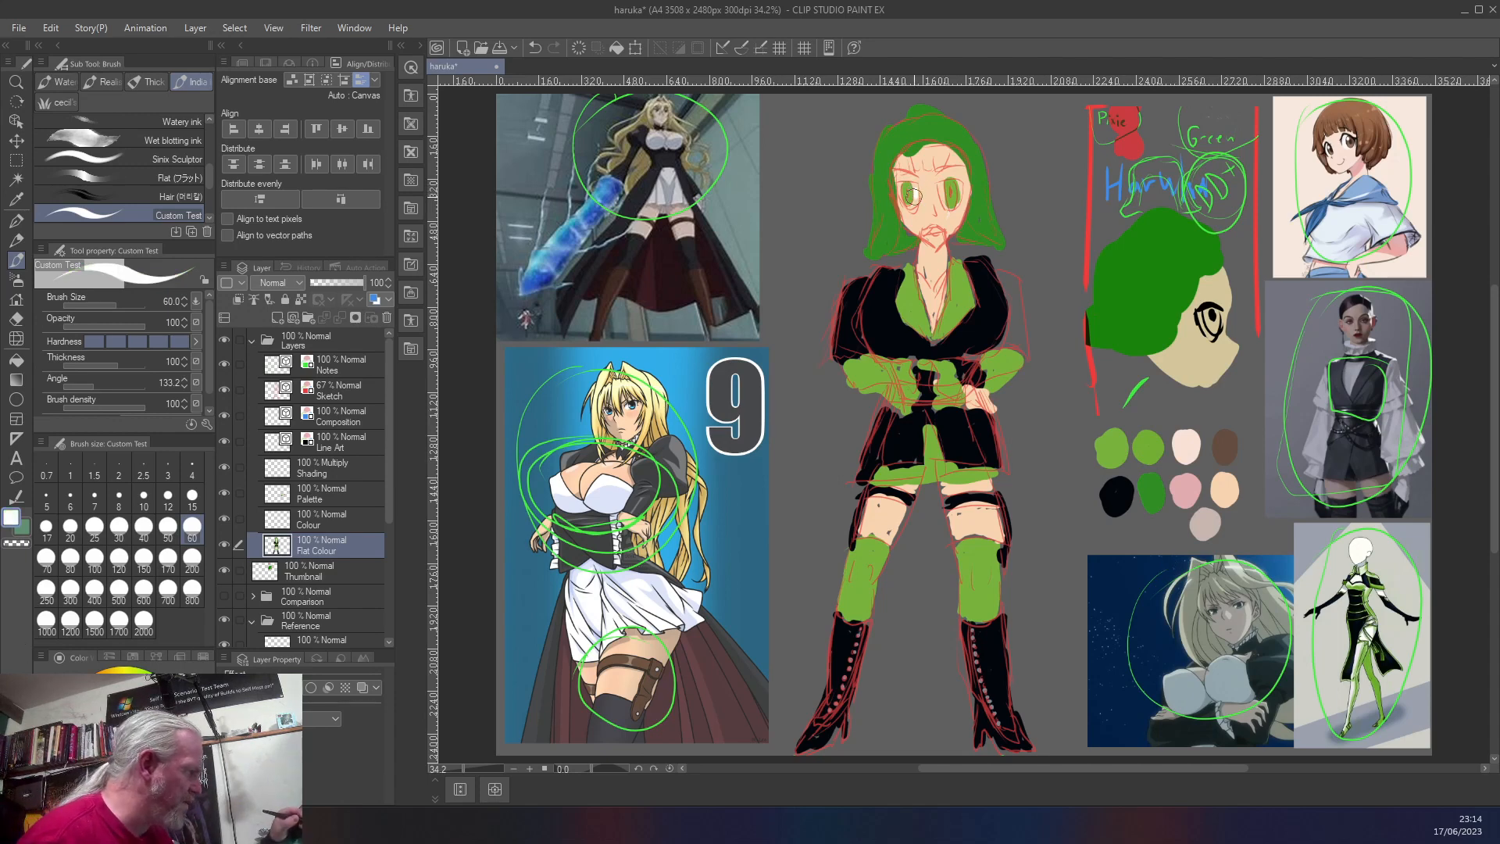
mouse_move(909, 207)
left_mouse_down()
mouse_move(901, 191)
mouse_move(954, 183)
left_mouse_up()
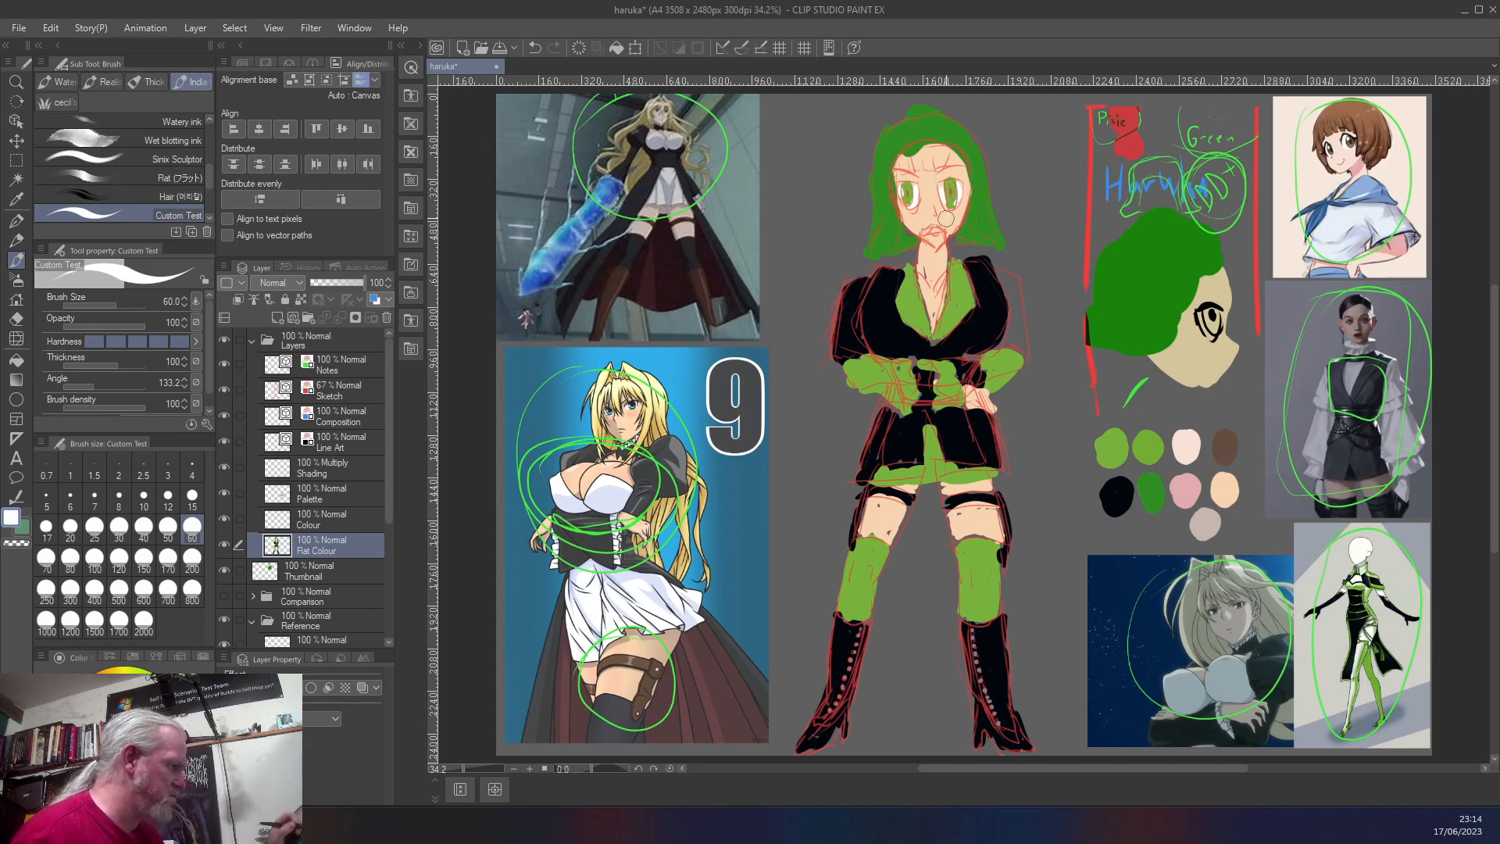
- Colour the lips in the palette's pink with a size 30 brush, undoing the thicker size 60 stroke
right_click(1185, 488)
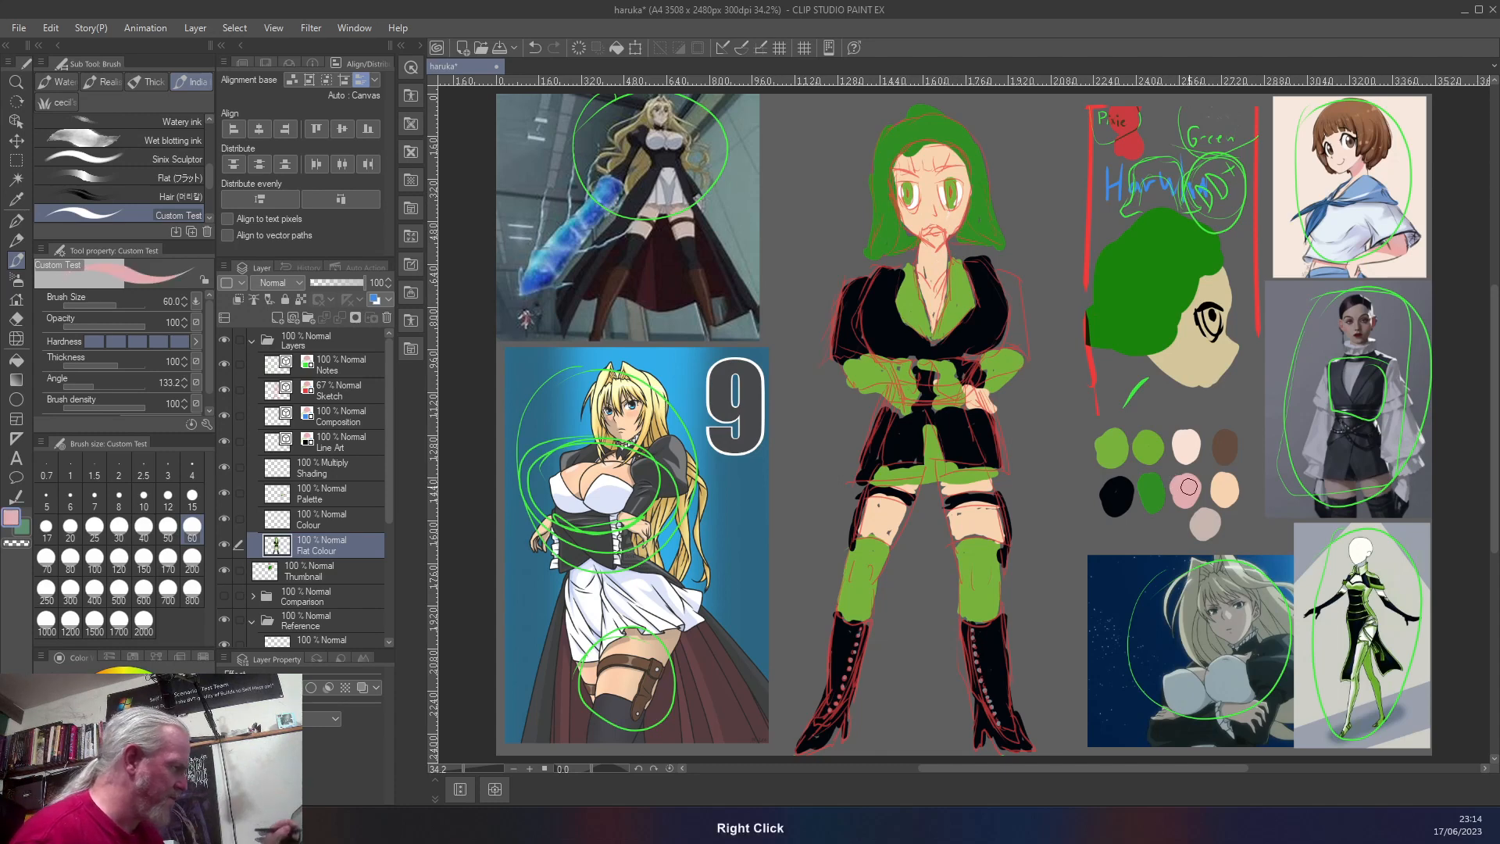
left_click_drag(934, 225, 939, 226)
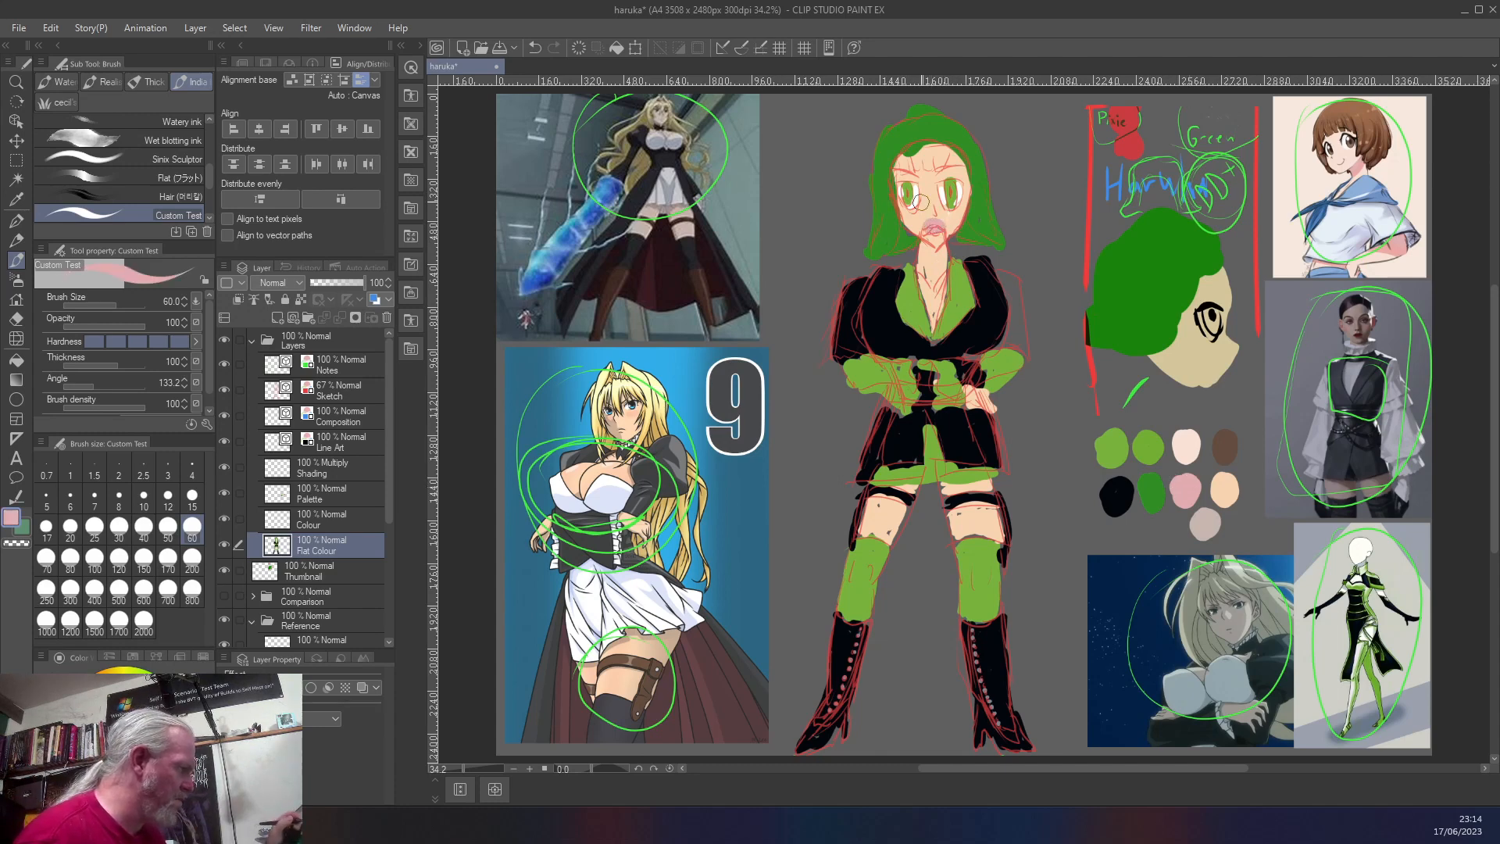
key("ctrl+z")
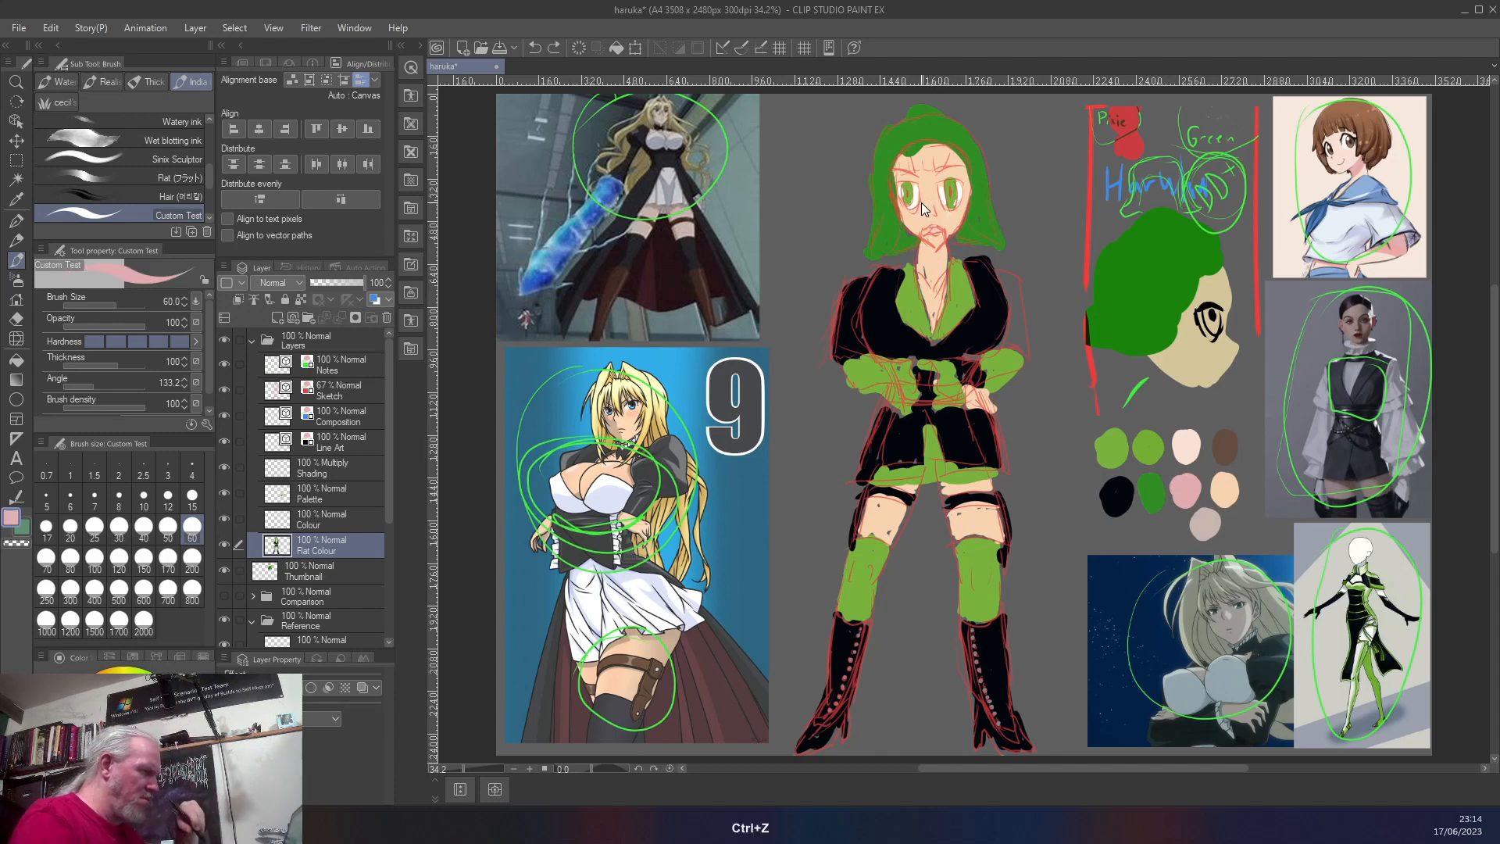
key("bracketleft")
key("bracketleft")
key("bracketleft")
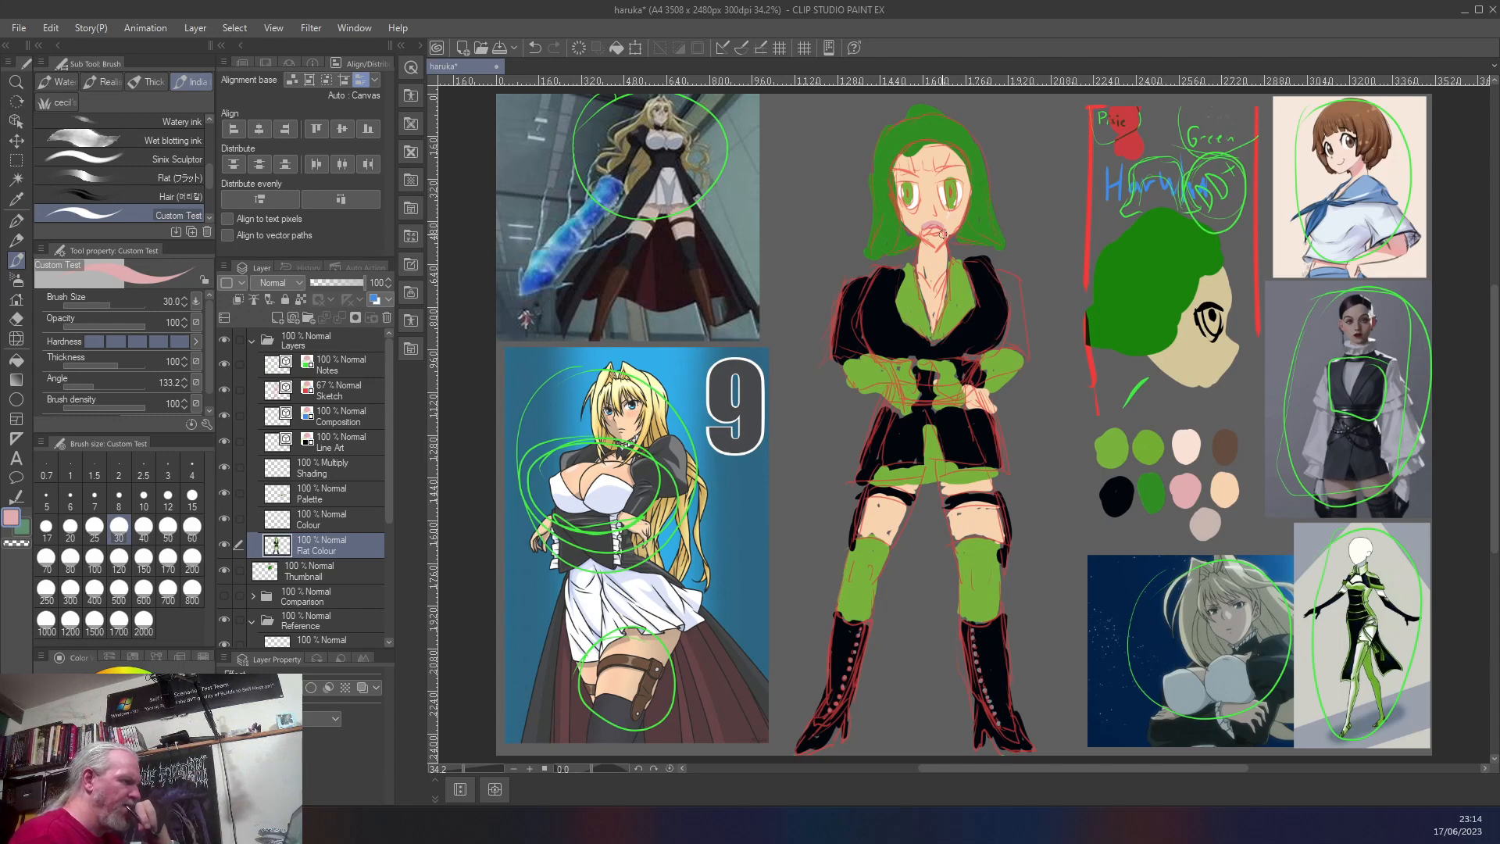
- Fill the remaining unpainted upper sleeve in the jacket's black with the size 30 brush
right_click(853, 336)
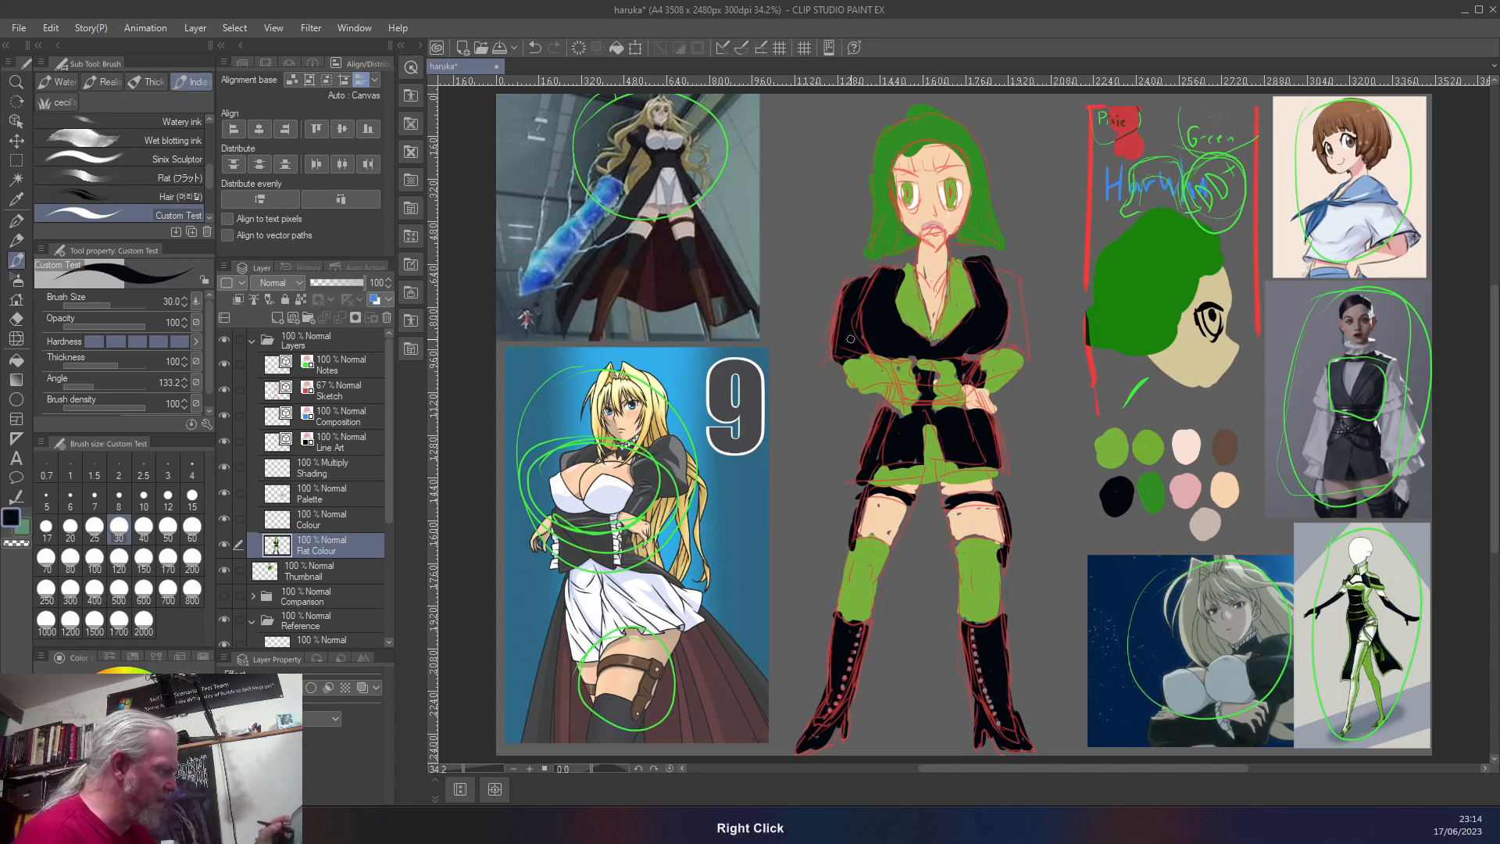
left_click_drag(1004, 275, 1019, 355)
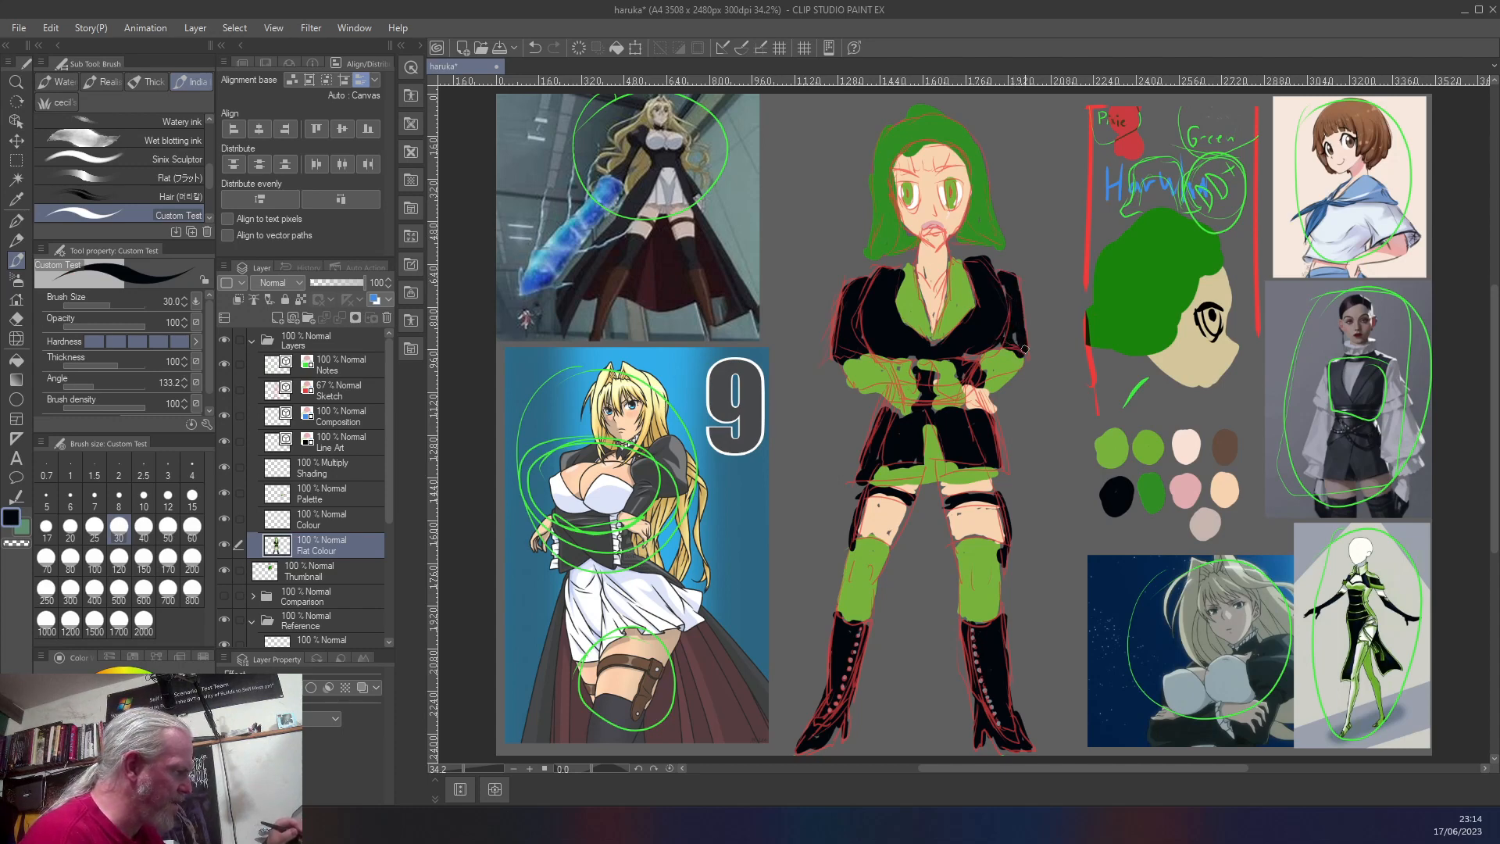
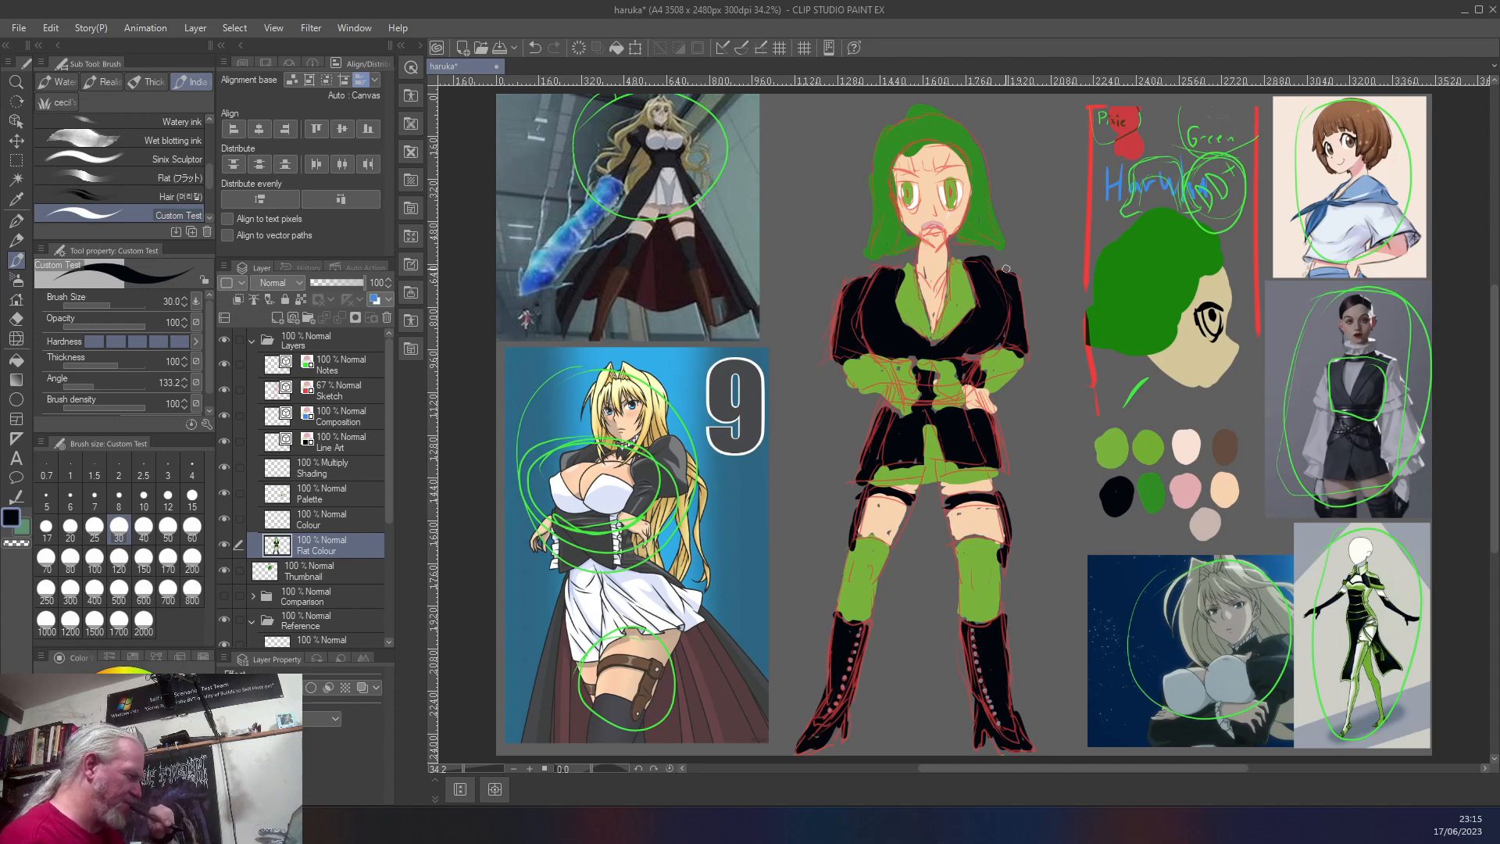
mouse_move(609, 512)
left_mouse_down()
mouse_move(614, 574)
mouse_move(553, 544)
mouse_move(551, 512)
mouse_move(580, 518)
left_mouse_up()
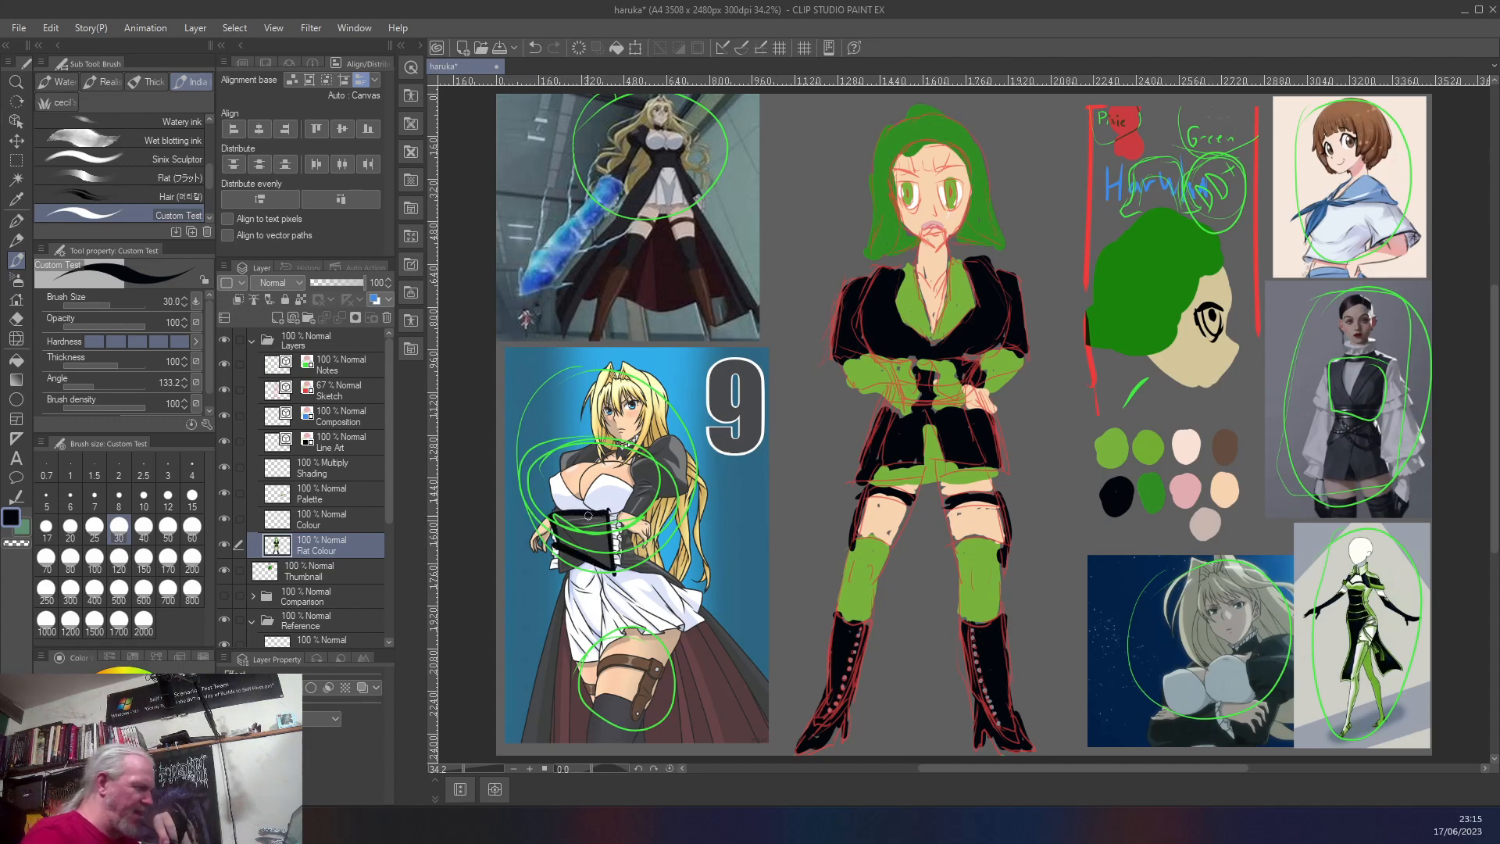
key("ctrl+z")
key("ctrl+z")
key("ctrl+z")
key("ctrl+z")
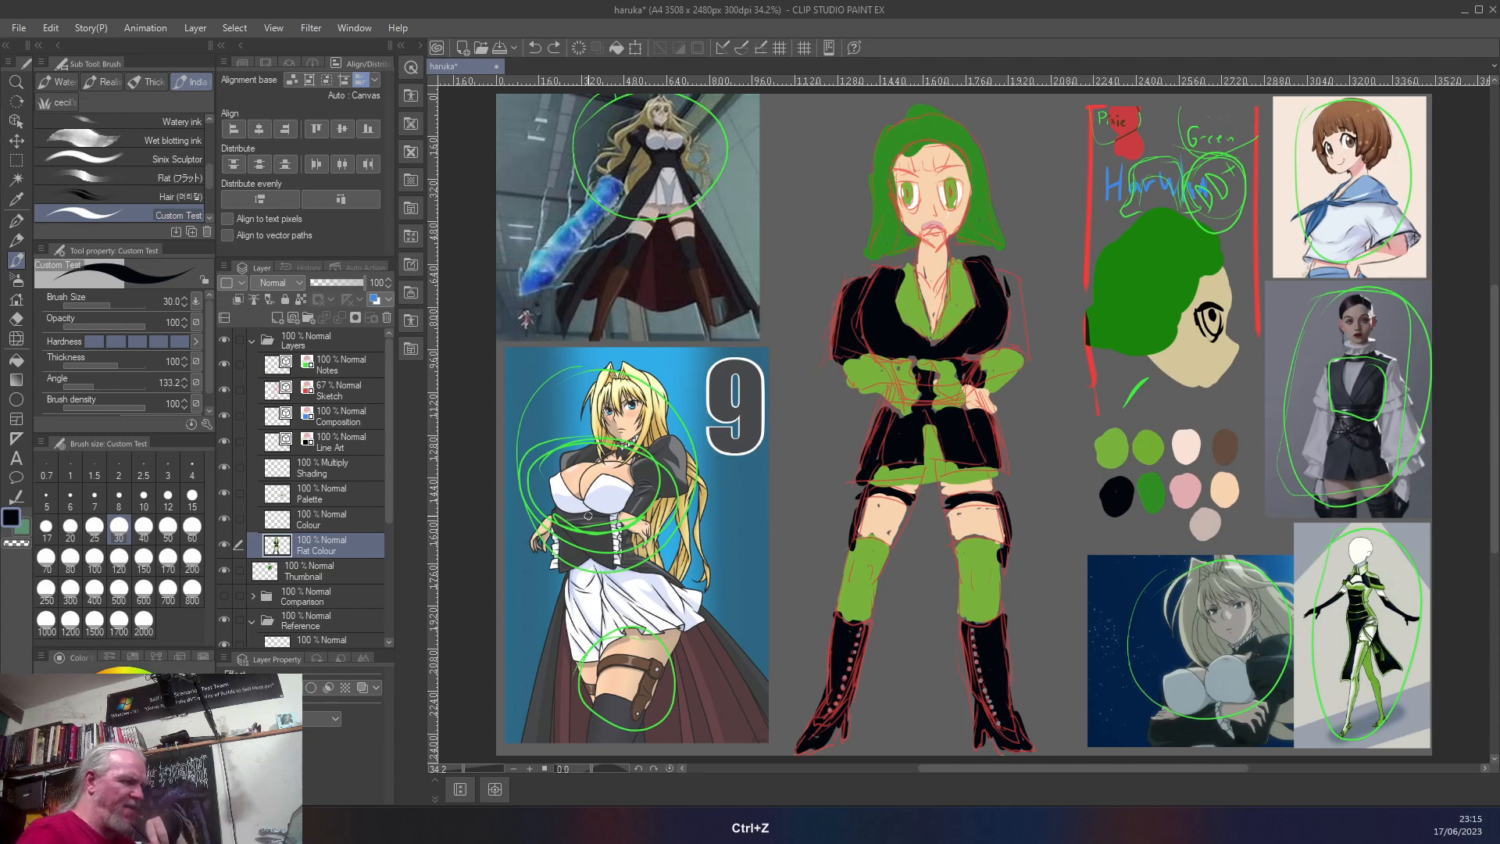
key("ctrl+shift+z")
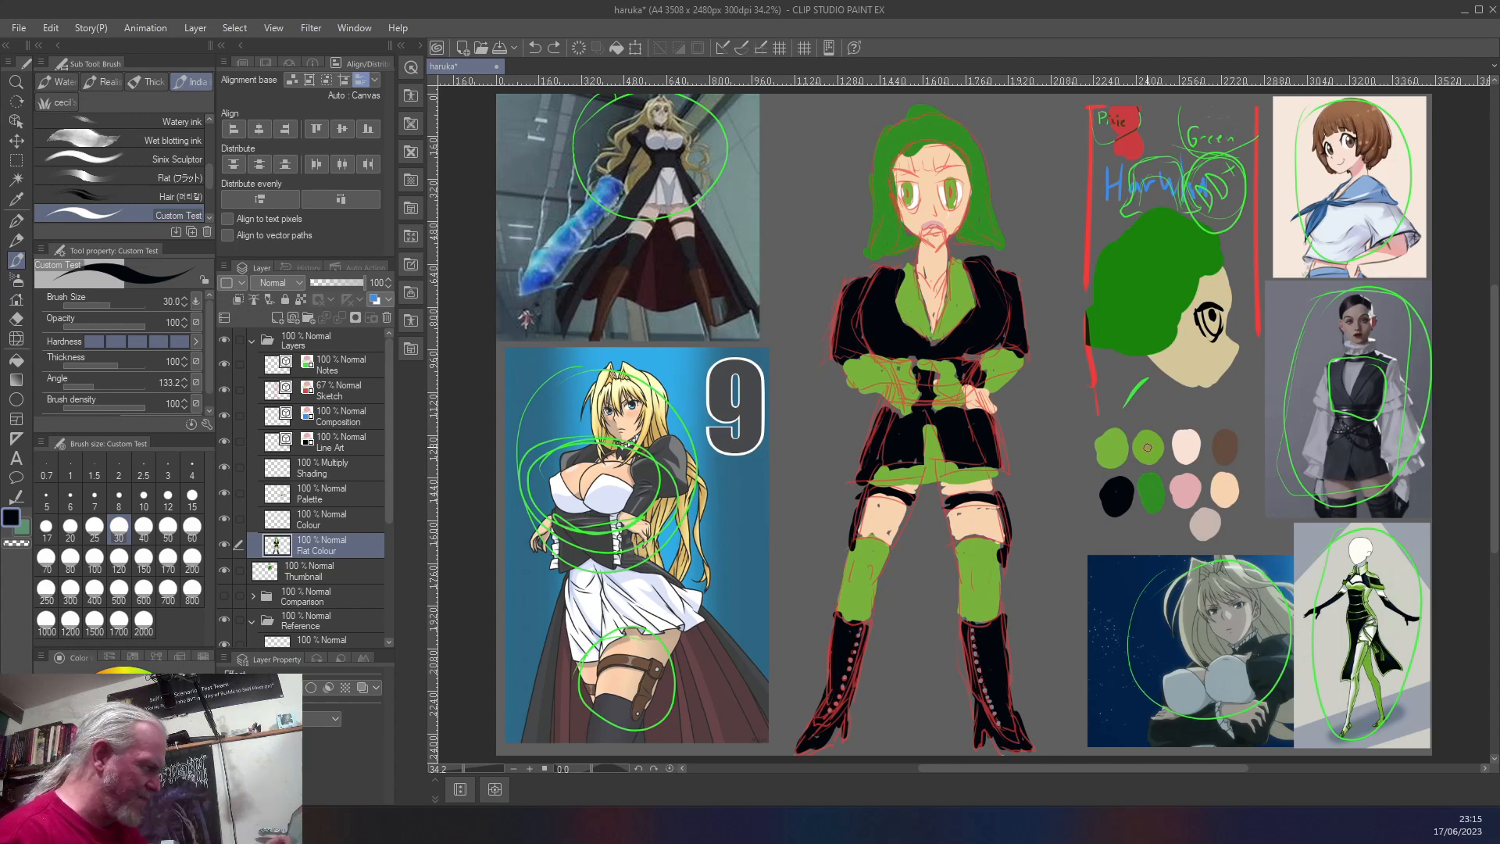
- Paint the corset straps, bust and eyes of the blonde reference figure on the blue background in light green
right_click(1101, 449)
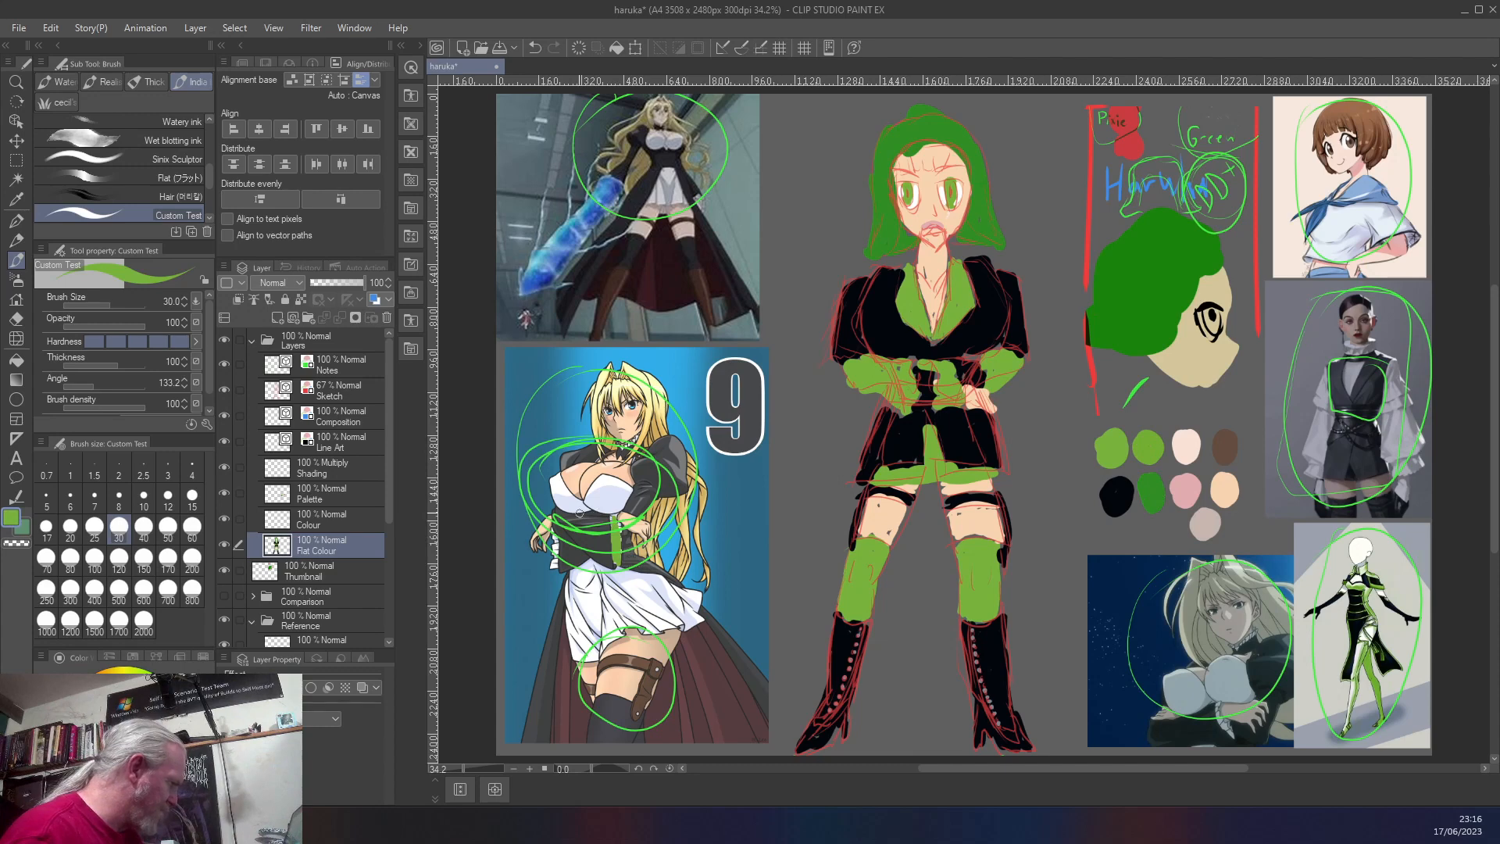
mouse_move(556, 535)
left_mouse_down()
mouse_move(557, 561)
mouse_move(559, 478)
mouse_move(578, 510)
mouse_move(553, 478)
mouse_move(625, 484)
mouse_move(602, 495)
left_mouse_up()
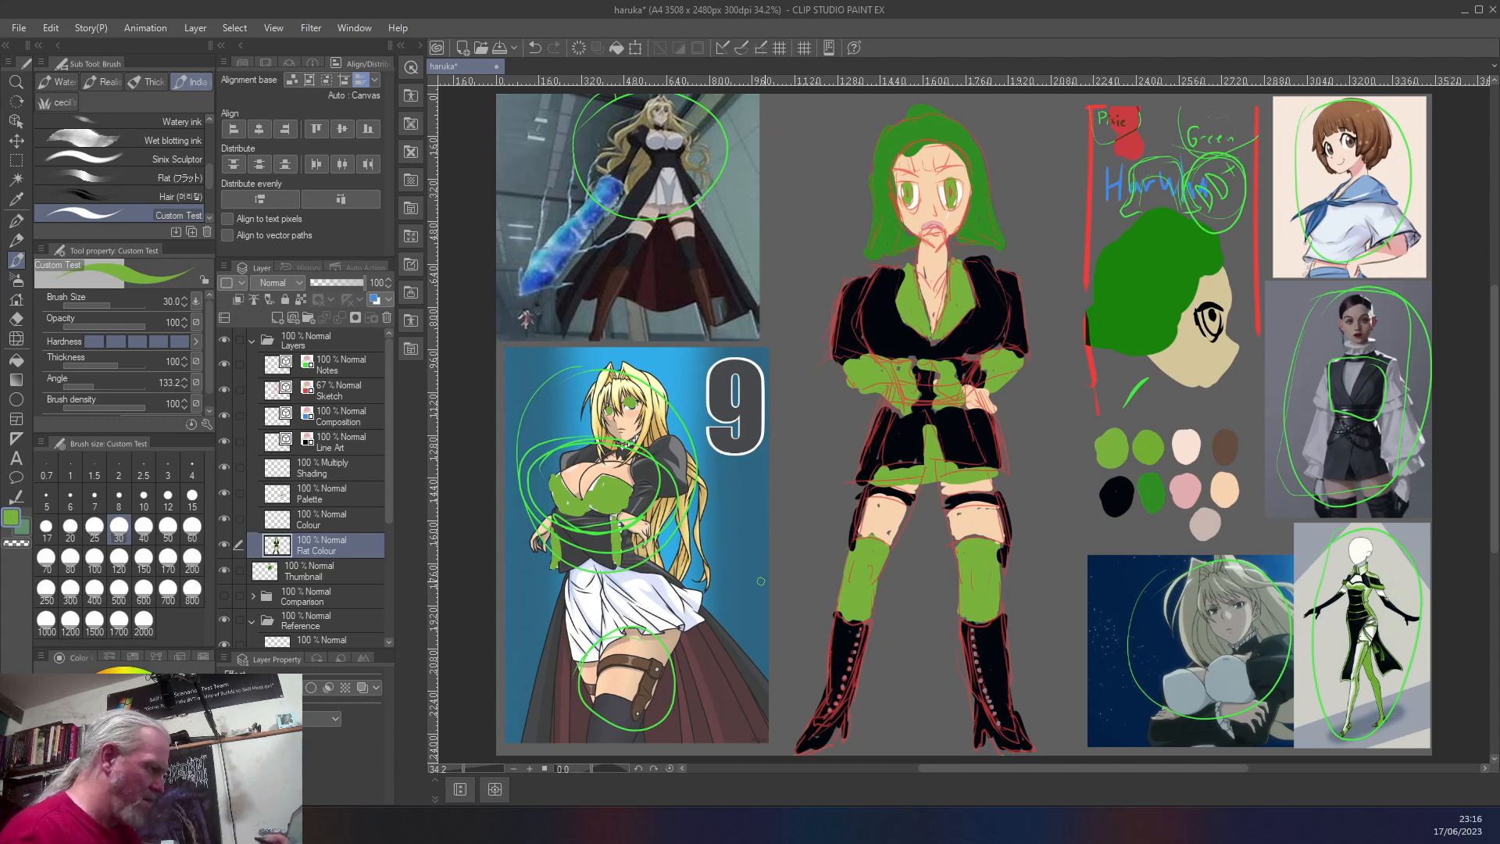
- Paint over the white apron skirt of the blue-background reference figure in black with a light green hem
right_click(604, 567)
mouse_move(595, 564)
left_mouse_down()
mouse_move(628, 619)
mouse_move(590, 569)
mouse_move(623, 611)
mouse_move(679, 601)
mouse_move(669, 580)
mouse_move(672, 606)
mouse_move(621, 615)
mouse_move(592, 586)
mouse_move(563, 631)
mouse_move(568, 597)
left_mouse_up()
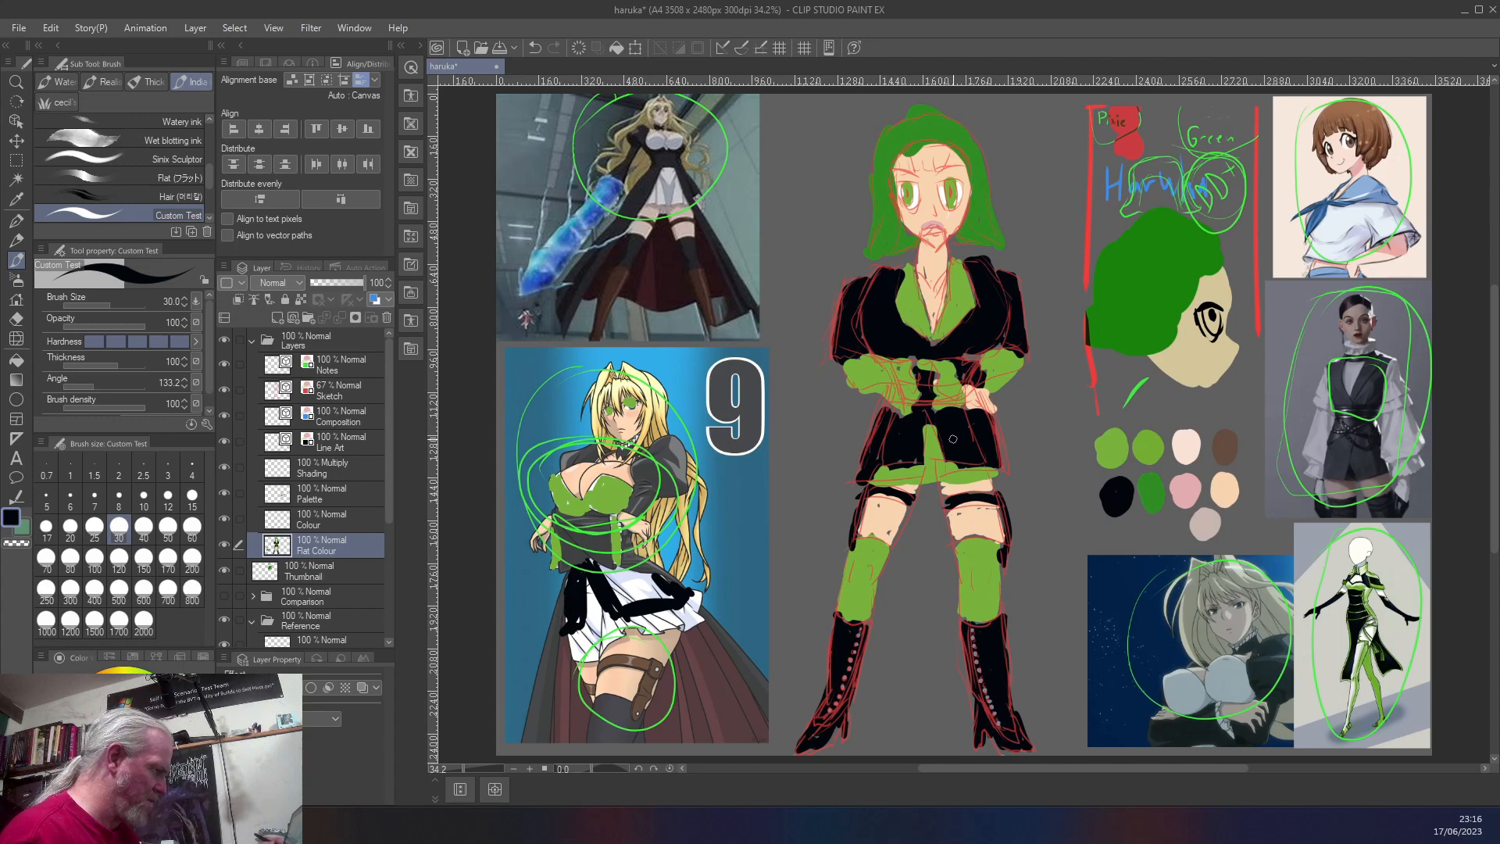
right_click(937, 465)
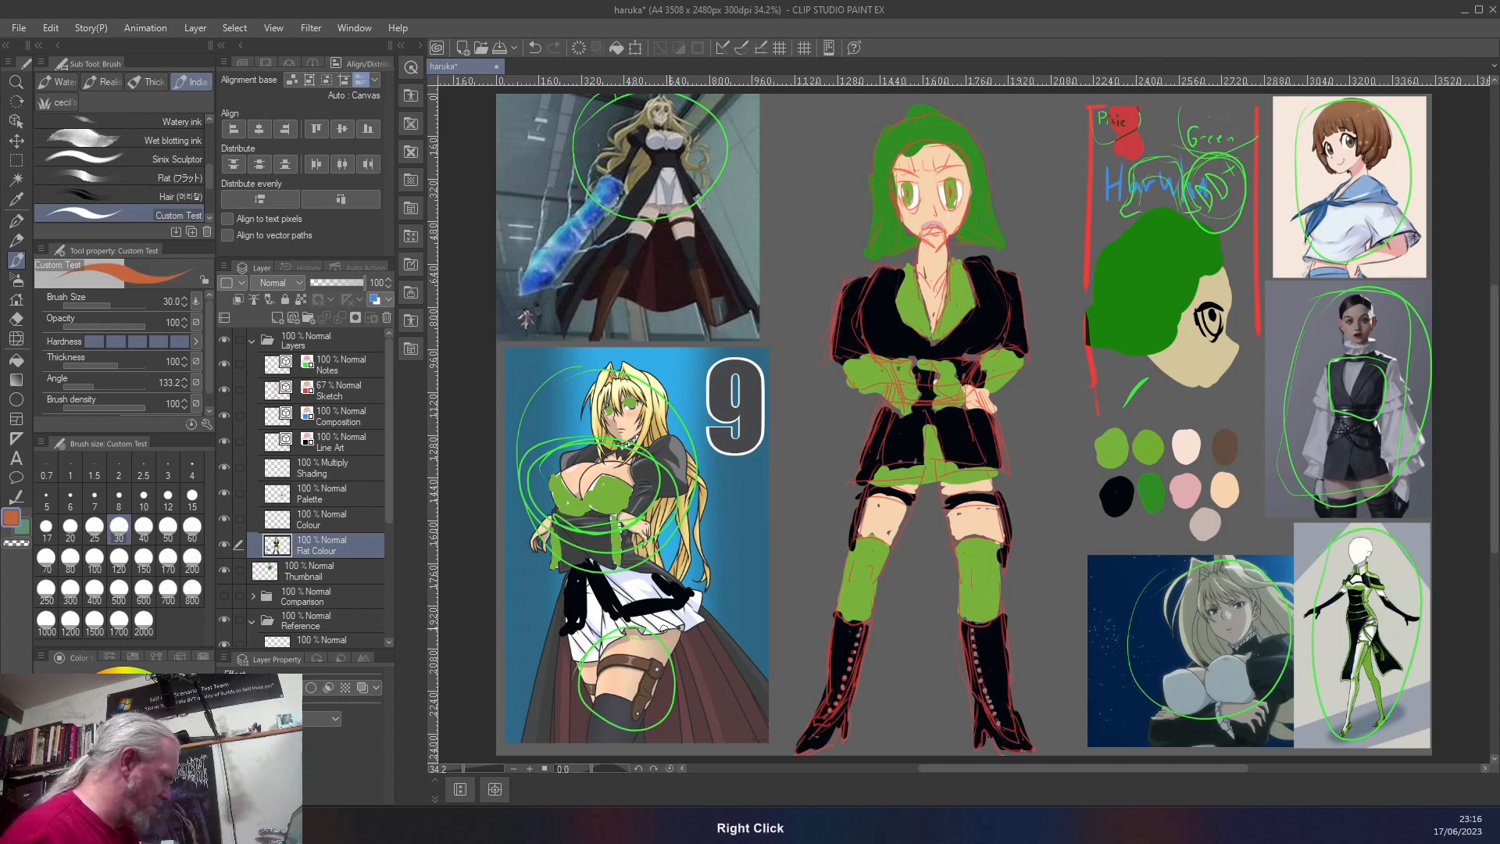
left_click_drag(688, 606, 693, 601)
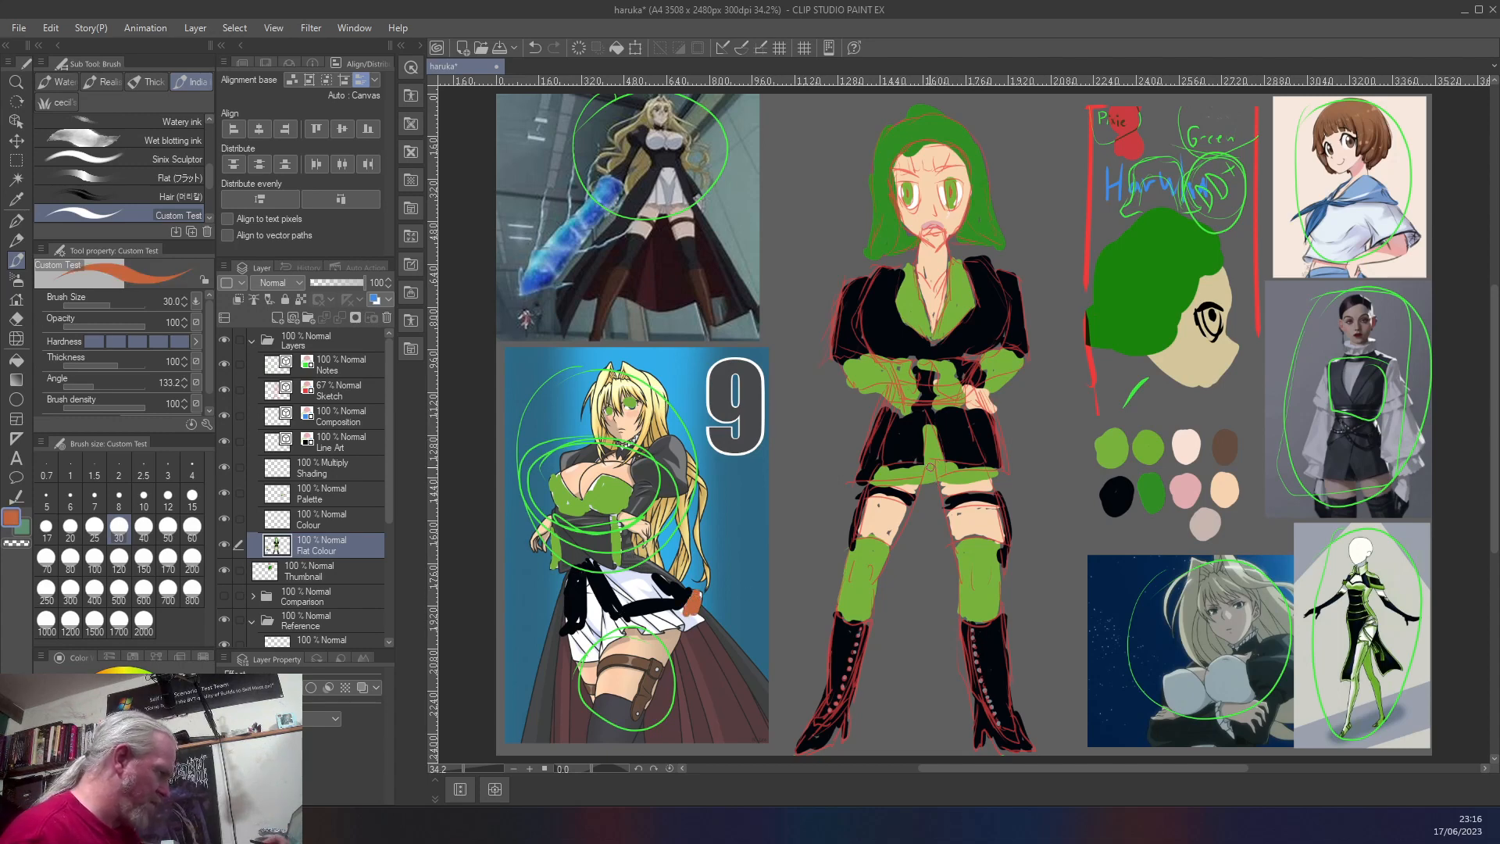
right_click(930, 447)
mouse_move(703, 613)
left_mouse_down()
mouse_move(695, 600)
mouse_move(680, 622)
mouse_move(629, 617)
mouse_move(577, 652)
left_mouse_up()
mouse_move(597, 655)
left_mouse_down()
mouse_move(607, 635)
mouse_move(589, 587)
mouse_move(585, 626)
mouse_move(607, 628)
left_mouse_up()
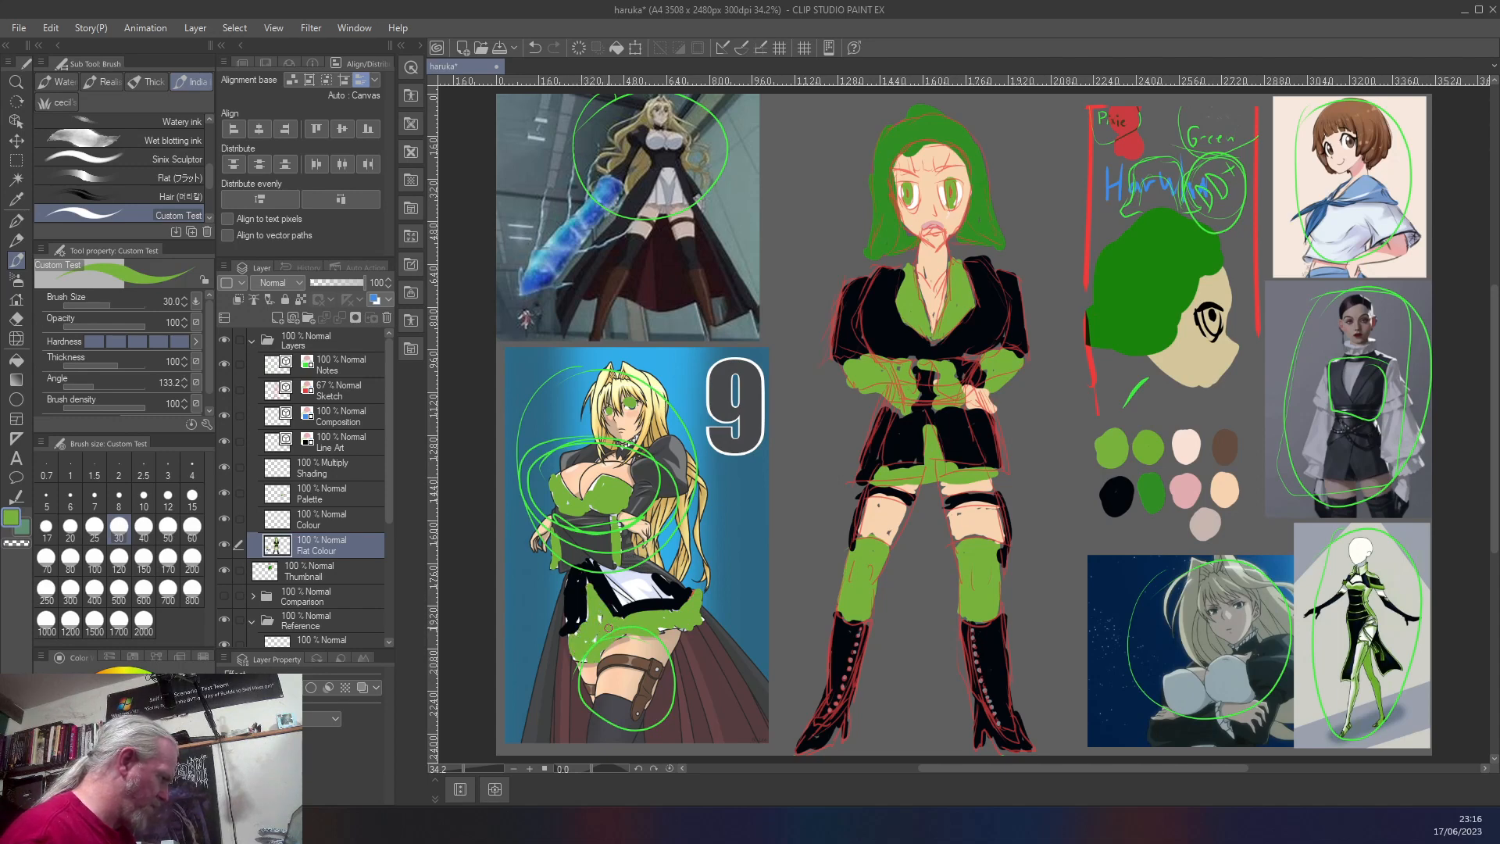
right_click(678, 584)
mouse_move(606, 571)
left_mouse_down()
mouse_move(615, 601)
mouse_move(619, 571)
mouse_move(641, 593)
mouse_move(633, 568)
mouse_move(673, 603)
mouse_move(652, 587)
mouse_move(619, 595)
mouse_move(613, 578)
mouse_move(655, 574)
mouse_move(592, 560)
mouse_move(623, 603)
mouse_move(563, 531)
mouse_move(577, 572)
mouse_move(568, 627)
mouse_move(567, 588)
mouse_move(583, 595)
mouse_move(588, 577)
mouse_move(595, 608)
mouse_move(620, 609)
mouse_move(599, 584)
left_mouse_up()
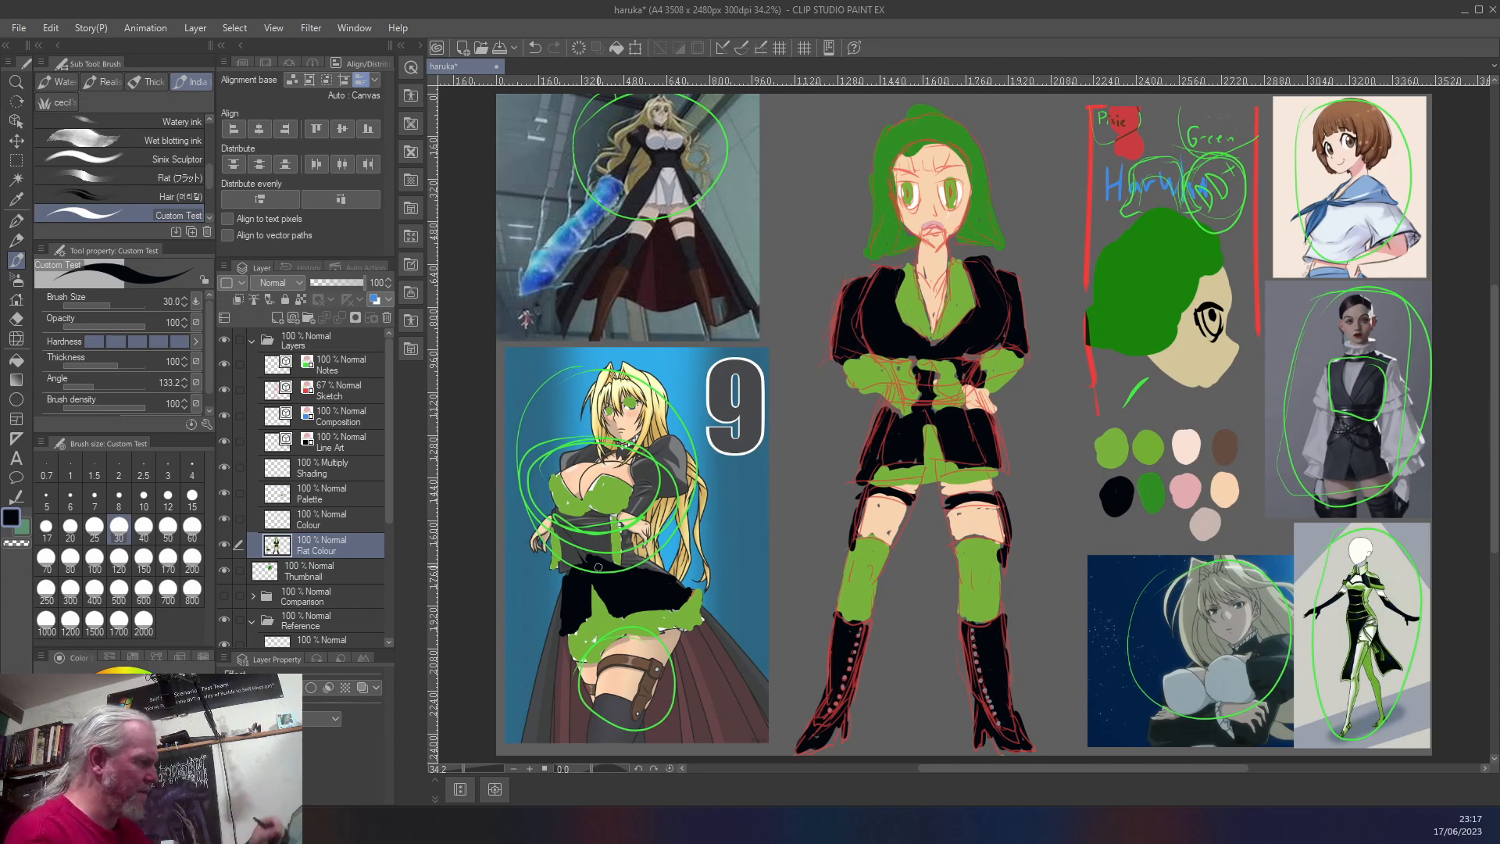
- Paint a dark green bob over the blonde hair around the face of the blue-background reference figure
right_click(598, 566)
mouse_move(629, 386)
left_mouse_down()
mouse_move(650, 428)
mouse_move(657, 390)
mouse_move(642, 372)
mouse_move(597, 381)
mouse_move(599, 447)
mouse_move(606, 392)
mouse_move(644, 394)
mouse_move(607, 383)
mouse_move(632, 379)
mouse_move(658, 430)
mouse_move(672, 416)
left_mouse_up()
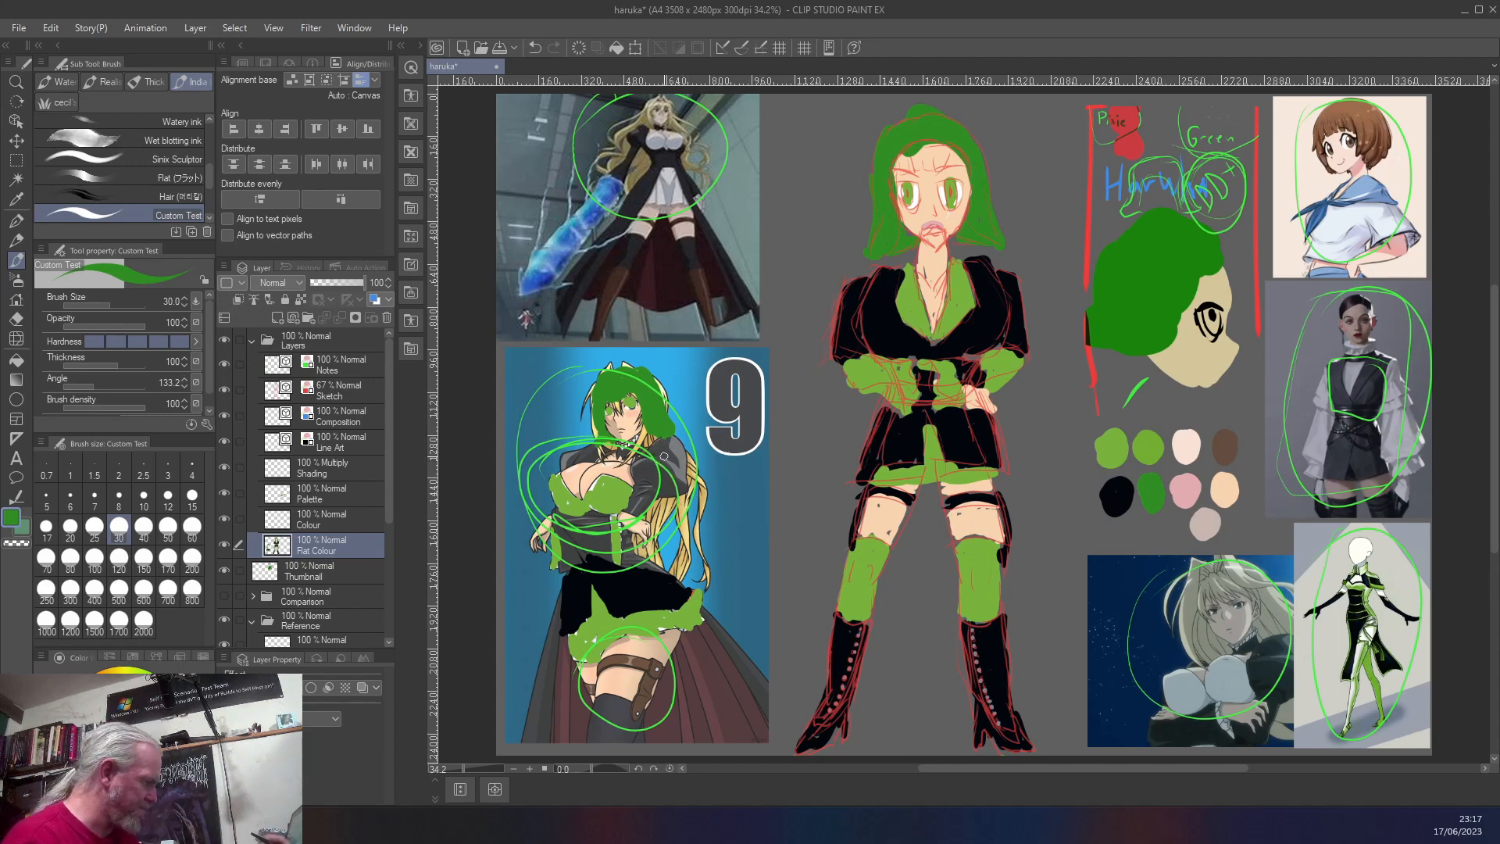
- Paint the shoulders, upper sleeves and chest of the blue-background reference figure in black
right_click(734, 430)
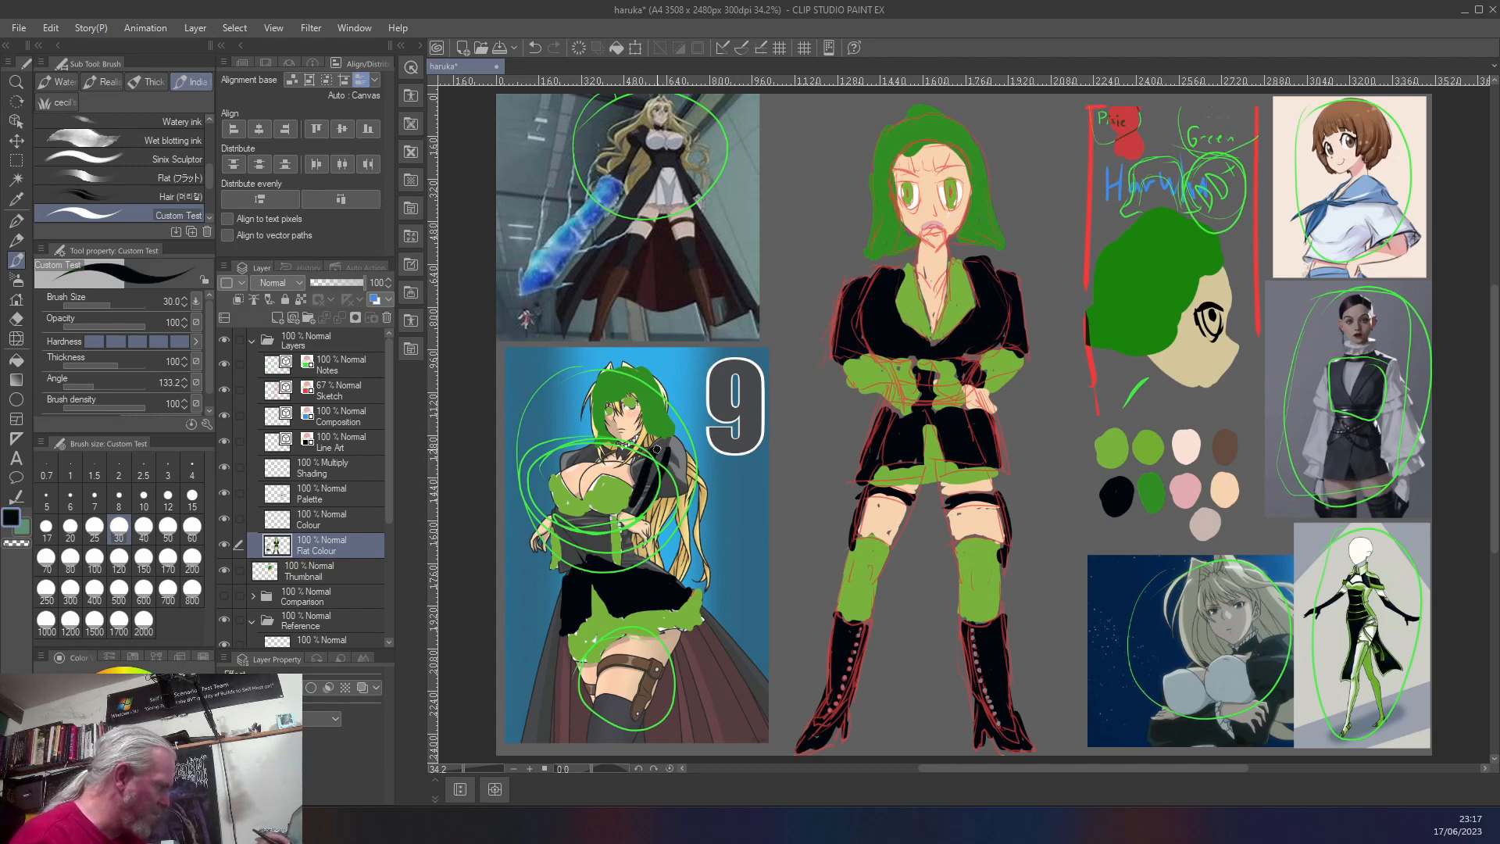
left_click_drag(653, 480, 641, 446)
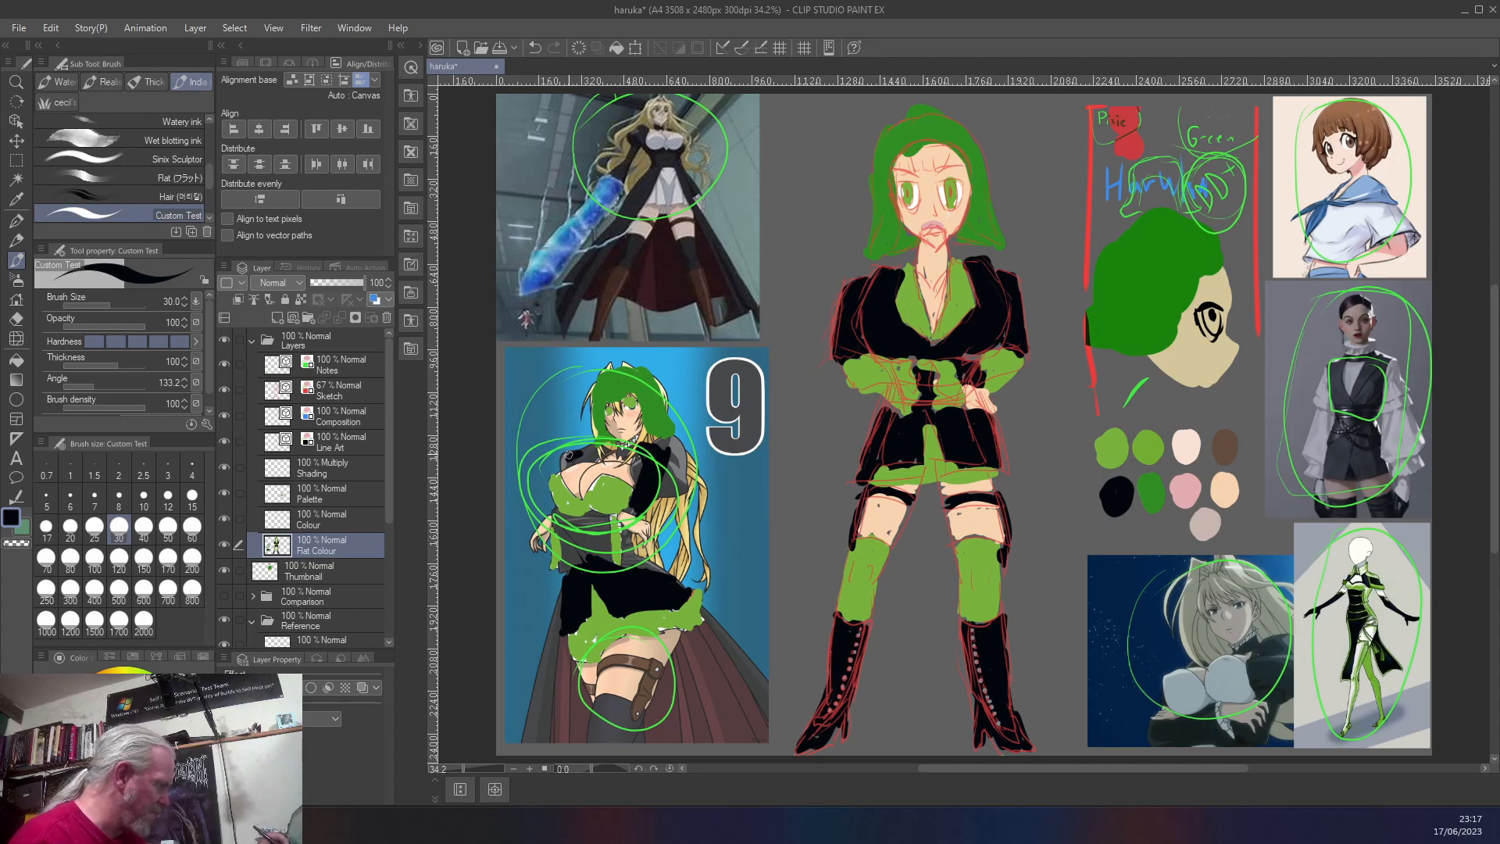
mouse_move(630, 452)
left_mouse_down()
mouse_move(594, 517)
mouse_move(618, 508)
mouse_move(631, 486)
mouse_move(615, 501)
mouse_move(617, 473)
mouse_move(605, 507)
mouse_move(631, 467)
mouse_move(556, 491)
mouse_move(574, 459)
mouse_move(562, 504)
left_mouse_up()
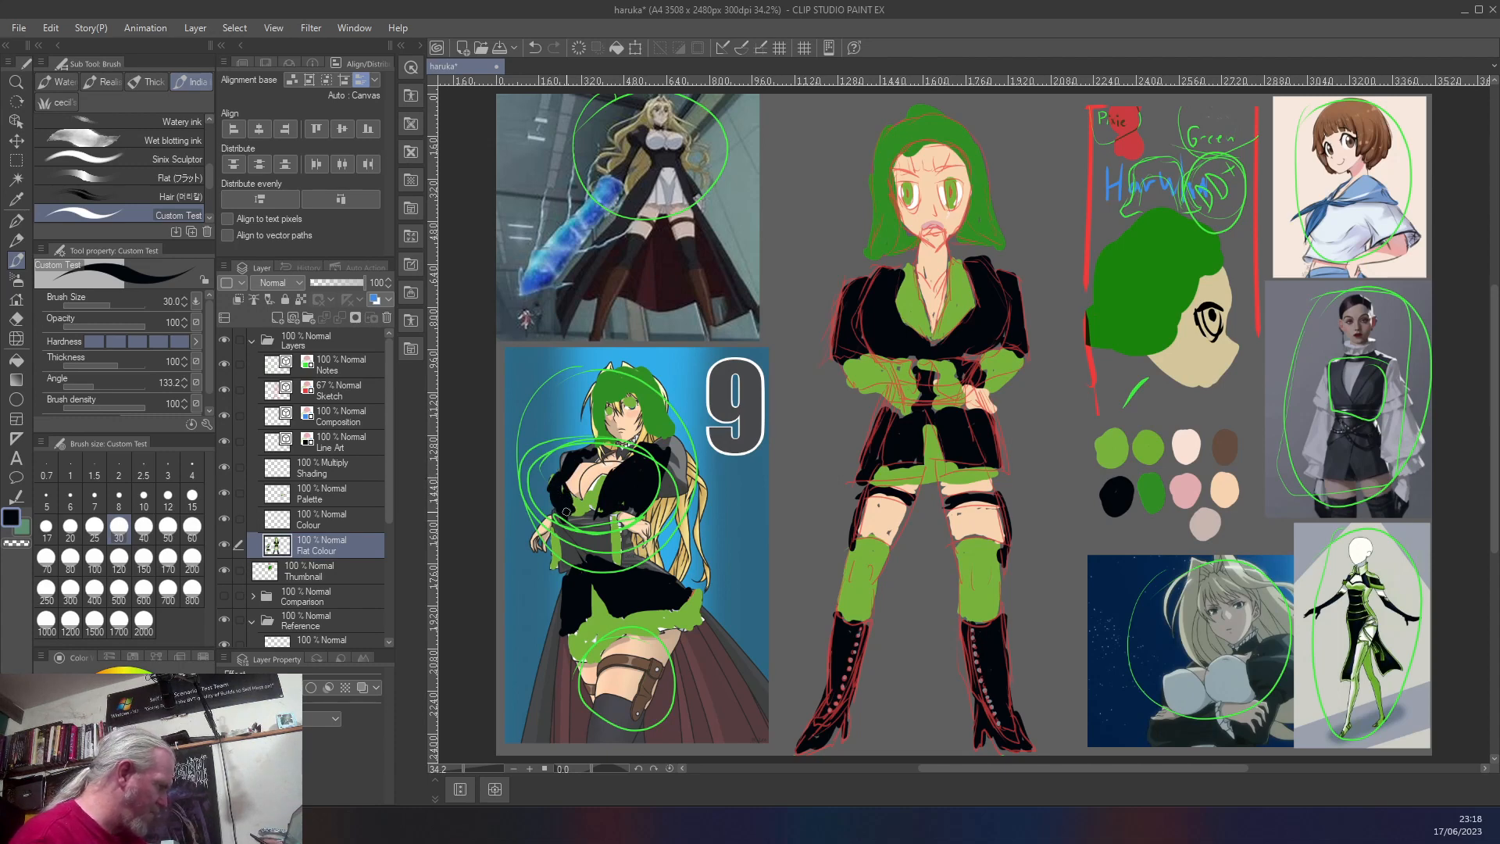
- Paint over the bust and neckline of the blue-background reference figure in the light green sampled from the figure
right_click(582, 500)
right_click(581, 494)
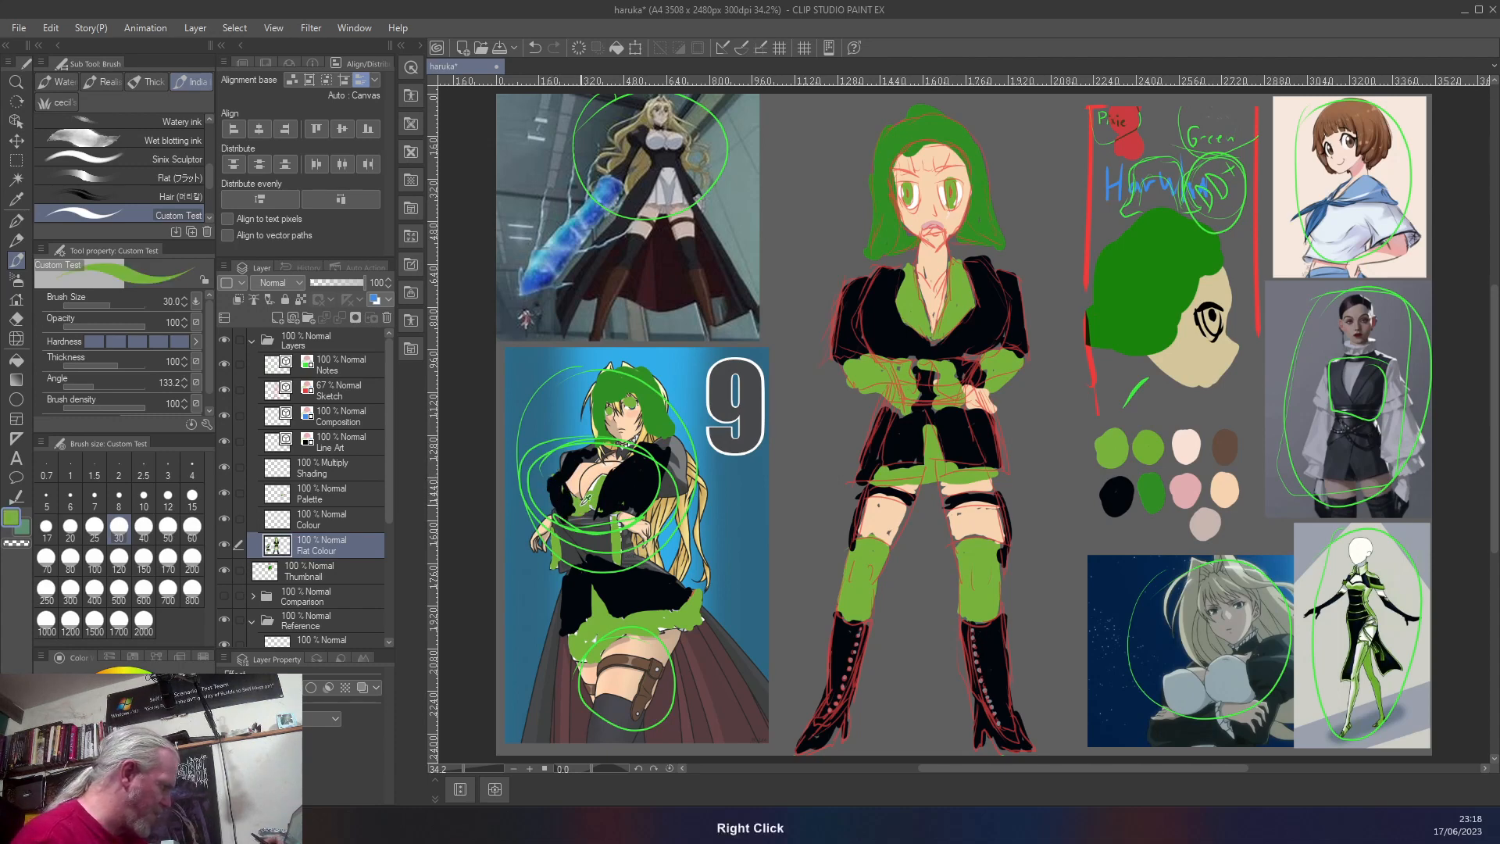
mouse_move(567, 484)
left_mouse_down()
mouse_move(577, 476)
mouse_move(584, 497)
mouse_move(601, 475)
left_mouse_up()
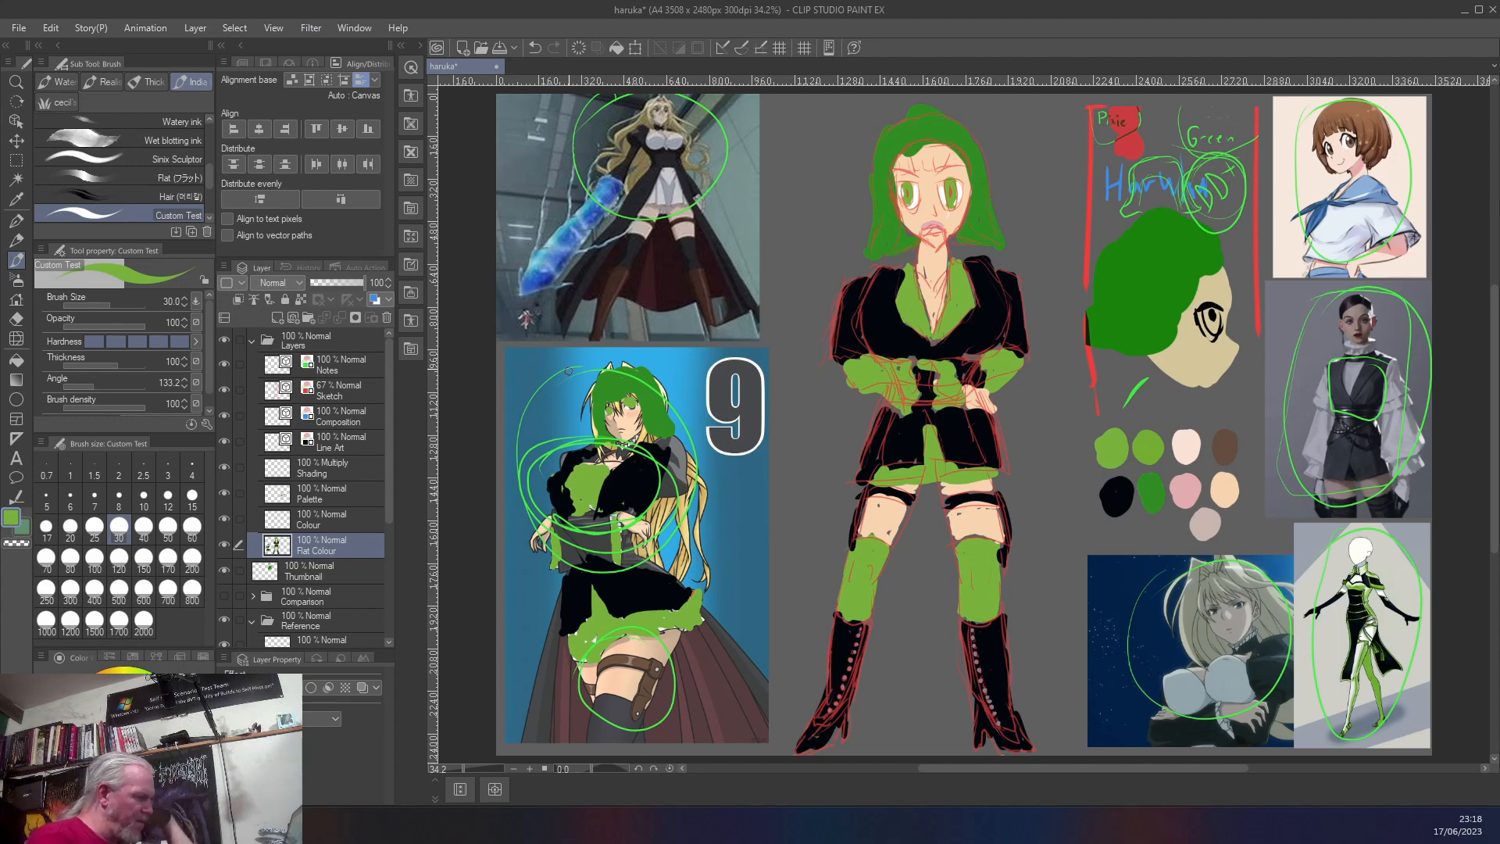
- Paint the blue-background reference figure's stocking light green, the bare thigh in skin tone and the thigh straps in black
right_click(976, 563)
mouse_move(597, 705)
left_mouse_down()
mouse_move(592, 746)
mouse_move(613, 699)
mouse_move(637, 731)
mouse_move(603, 733)
left_mouse_up()
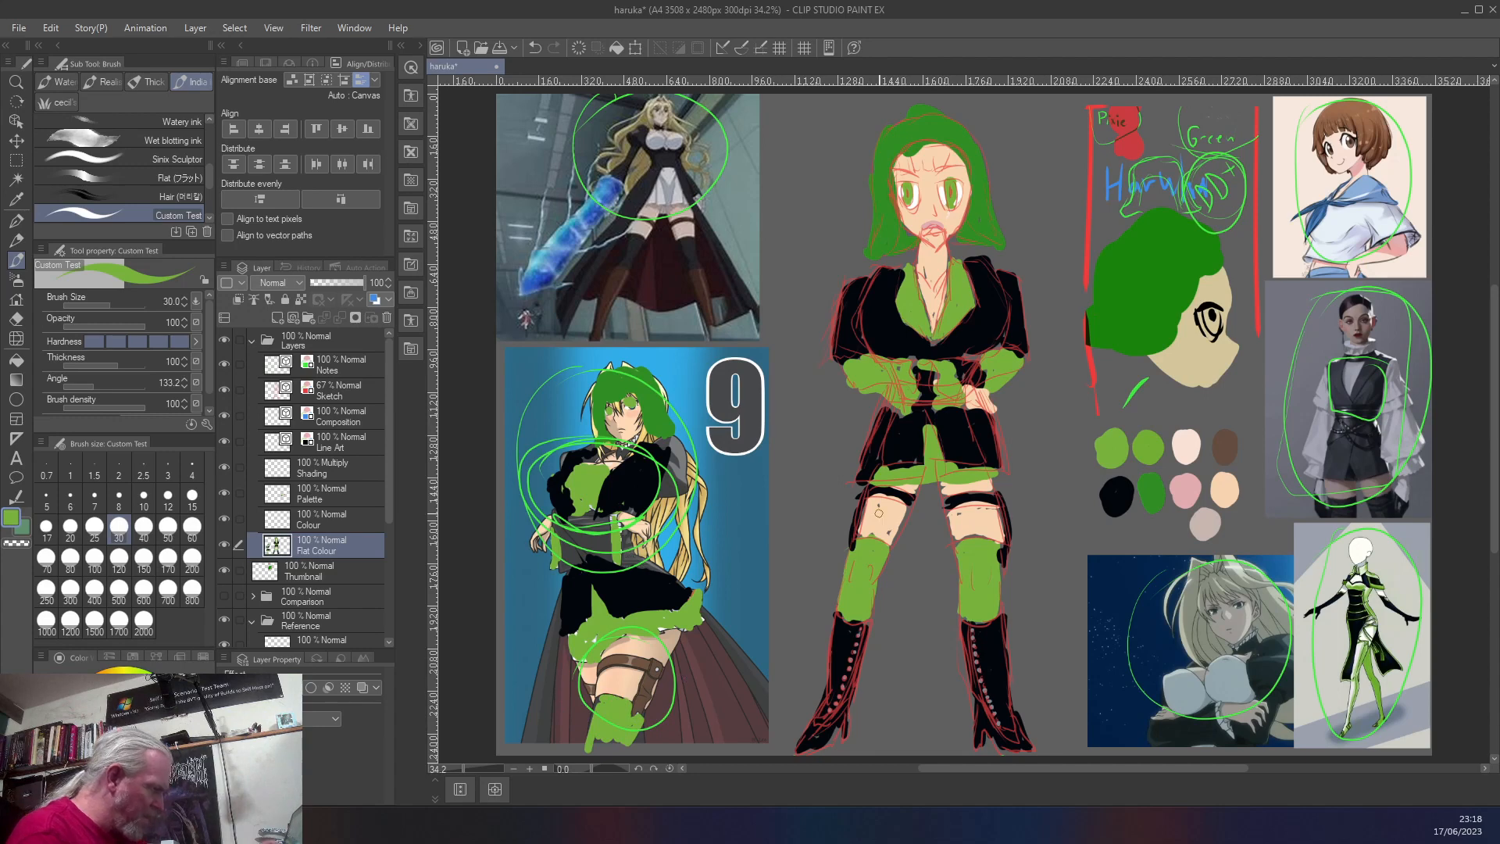
right_click(851, 537)
mouse_move(650, 665)
left_mouse_down()
mouse_move(608, 665)
mouse_move(652, 663)
mouse_move(642, 706)
mouse_move(653, 663)
mouse_move(662, 670)
mouse_move(634, 709)
mouse_move(590, 688)
left_mouse_up()
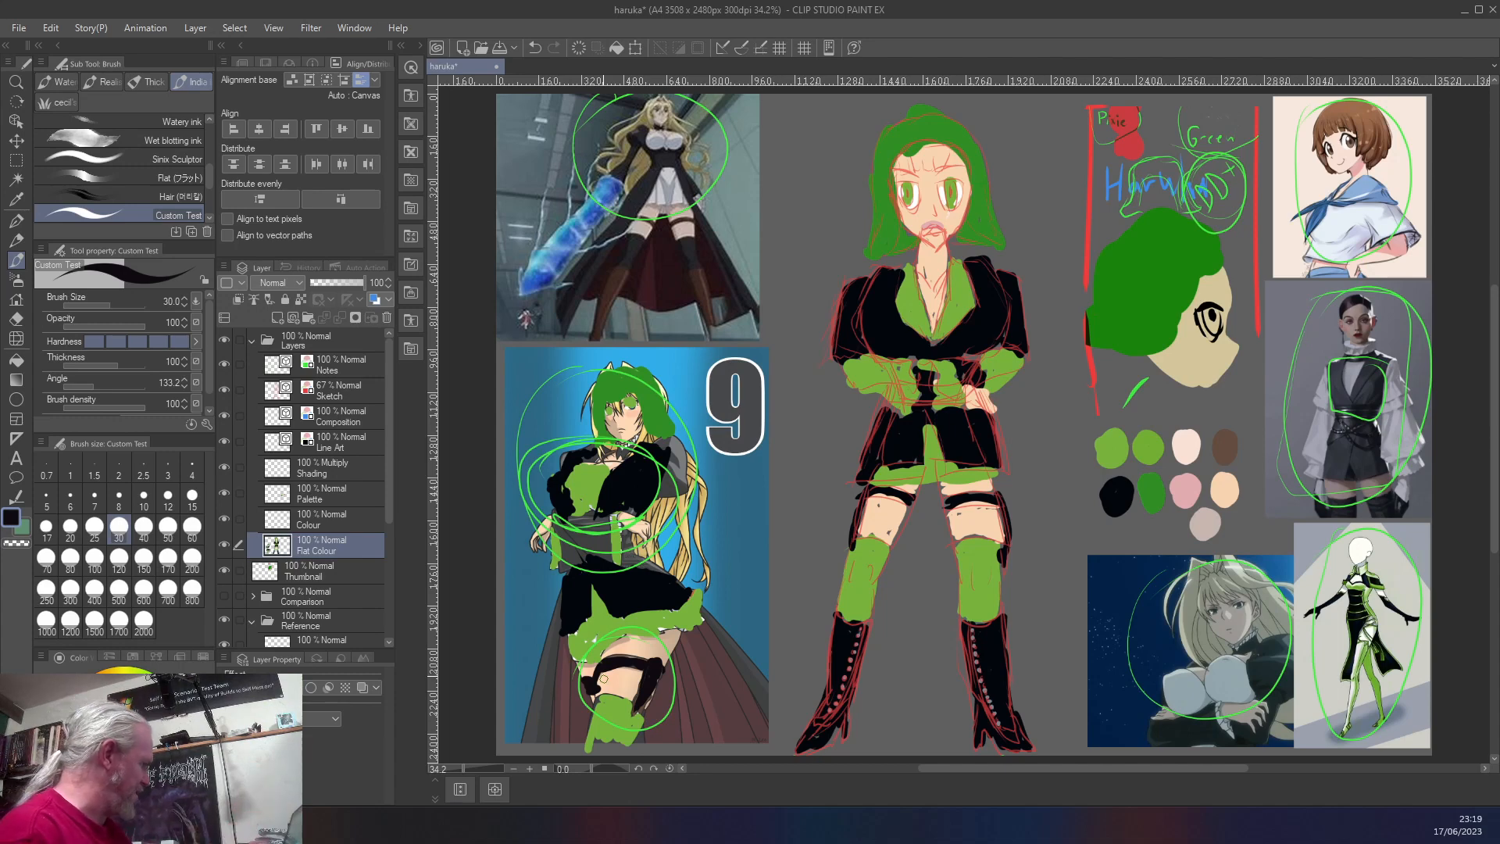
- Try outlining the white-sleeved reference woman and her bodice with thick green strokes on the Notes layer
left_click(343, 364)
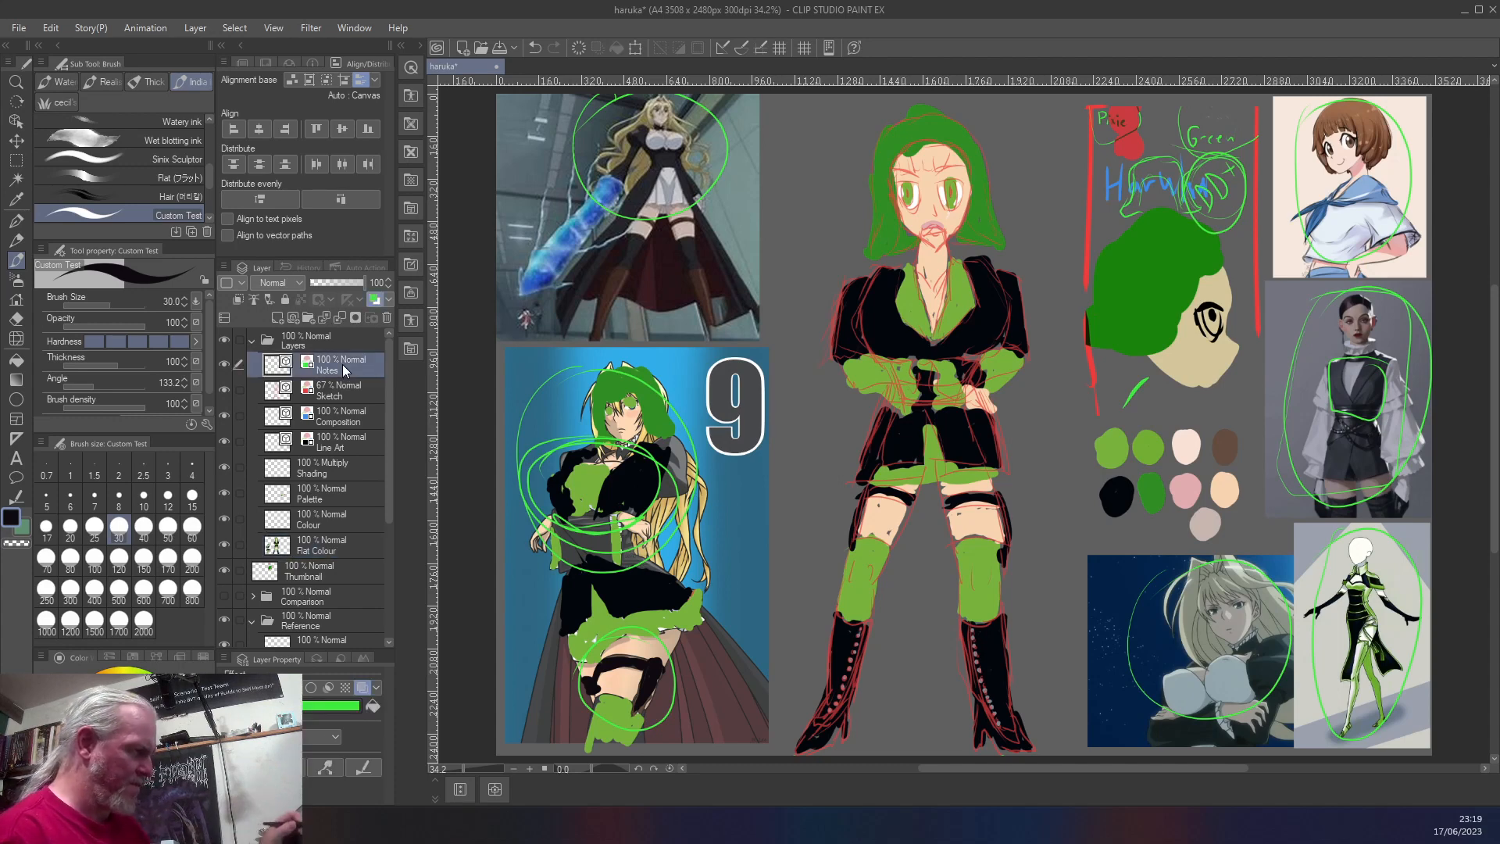
mouse_move(1320, 295)
left_mouse_down()
mouse_move(1287, 371)
mouse_move(1326, 507)
mouse_move(1424, 445)
mouse_move(1345, 290)
mouse_move(1317, 311)
left_mouse_up()
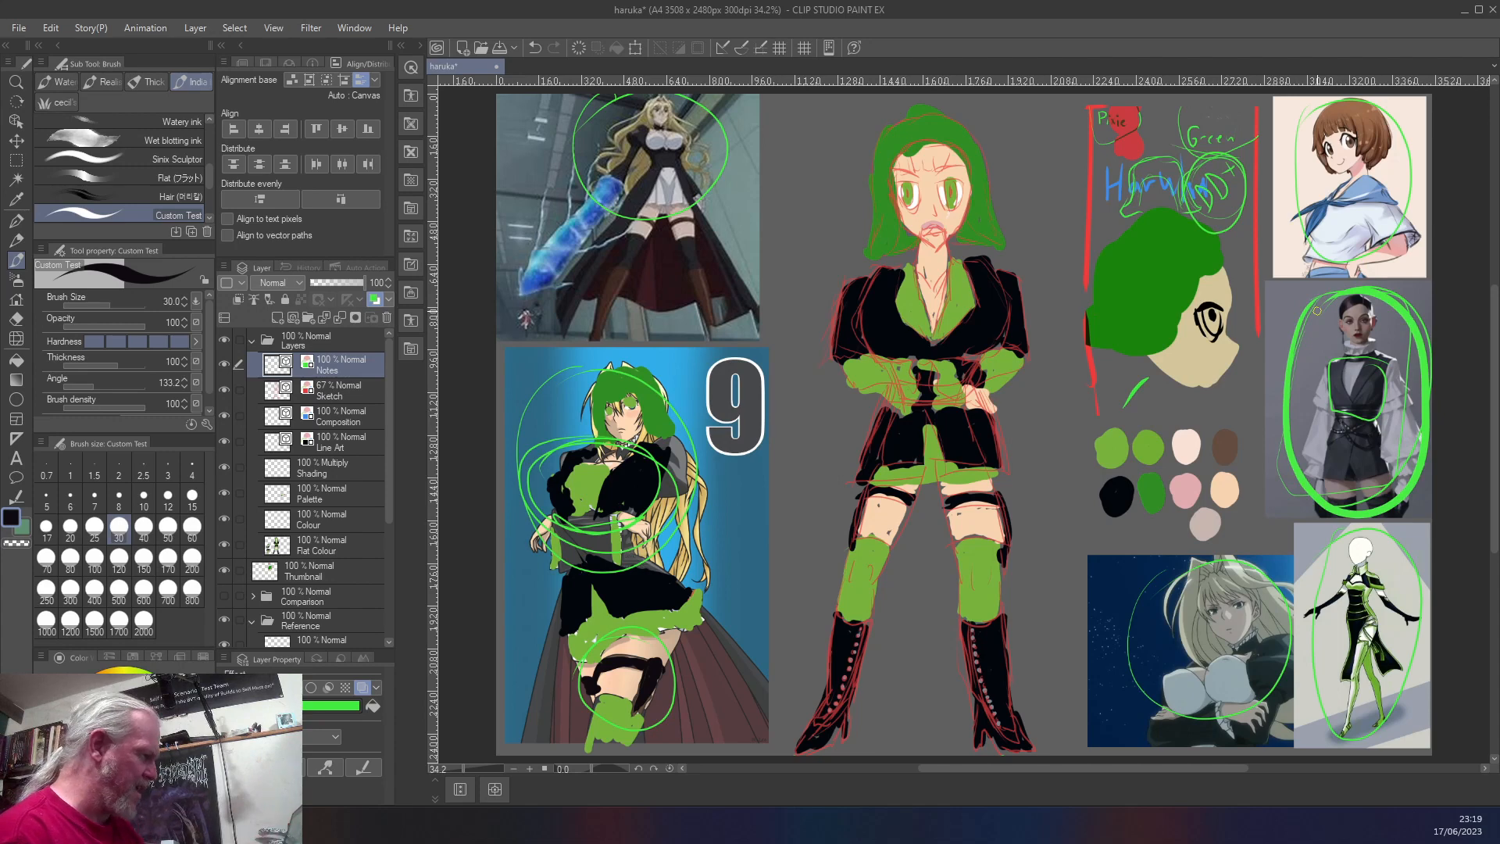
mouse_move(1399, 375)
left_mouse_down()
mouse_move(1335, 416)
mouse_move(1398, 391)
mouse_move(1363, 384)
mouse_move(1313, 413)
mouse_move(1359, 426)
mouse_move(1378, 410)
mouse_move(1331, 369)
mouse_move(1357, 411)
mouse_move(1379, 377)
mouse_move(1387, 414)
mouse_move(1359, 383)
mouse_move(1355, 413)
mouse_move(1348, 395)
mouse_move(1363, 383)
mouse_move(1336, 381)
mouse_move(1328, 418)
left_mouse_up()
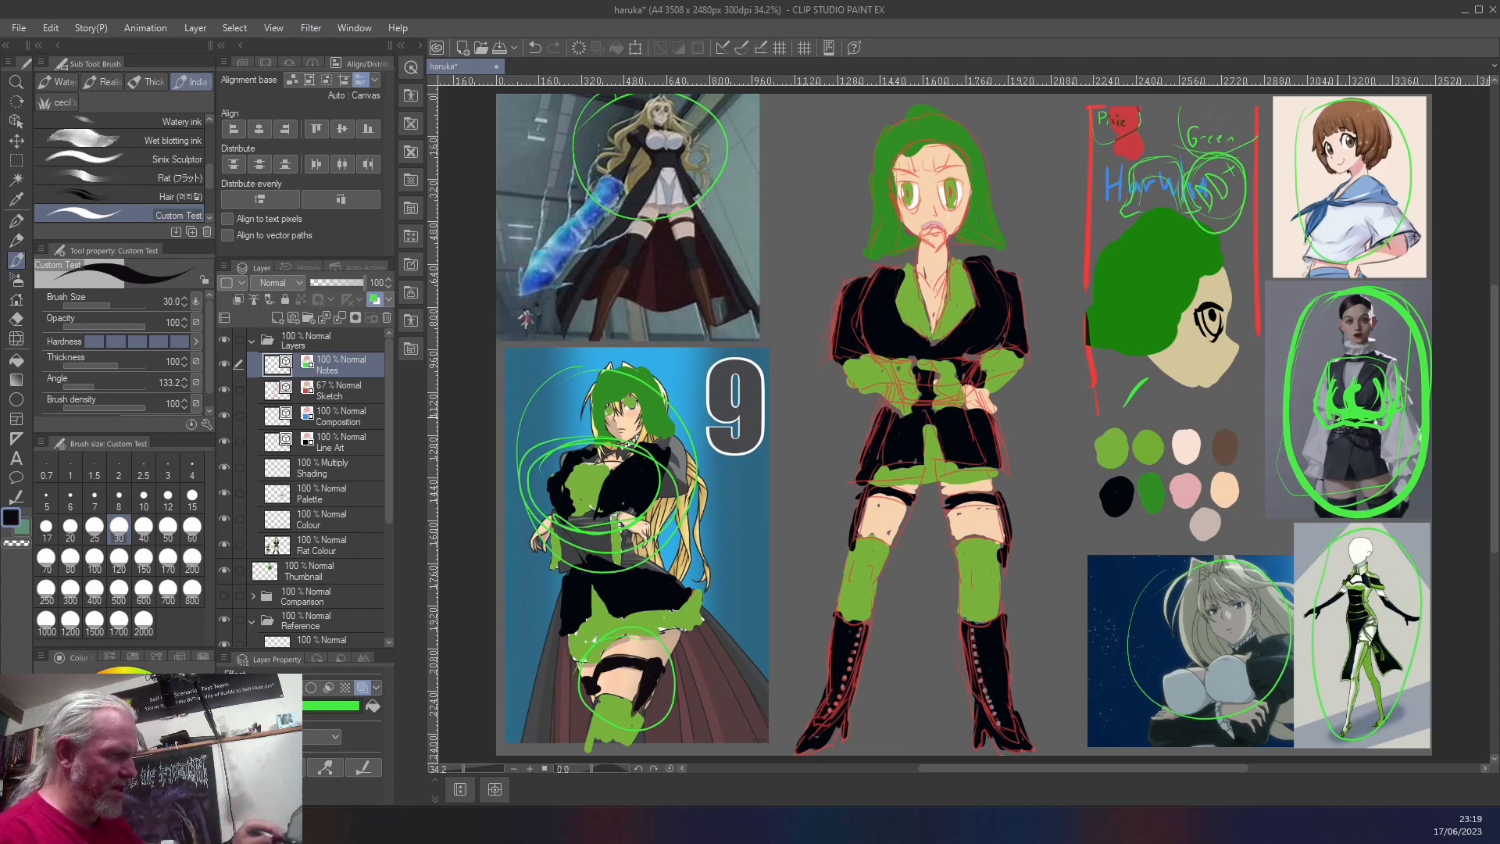
- Undo the thick green annotation strokes over the white-sleeved reference woman
key("ctrl+z")
key("ctrl+z")
key("ctrl+z")
key("ctrl+z")
key("ctrl+z")
key("ctrl+z")
key("ctrl+z")
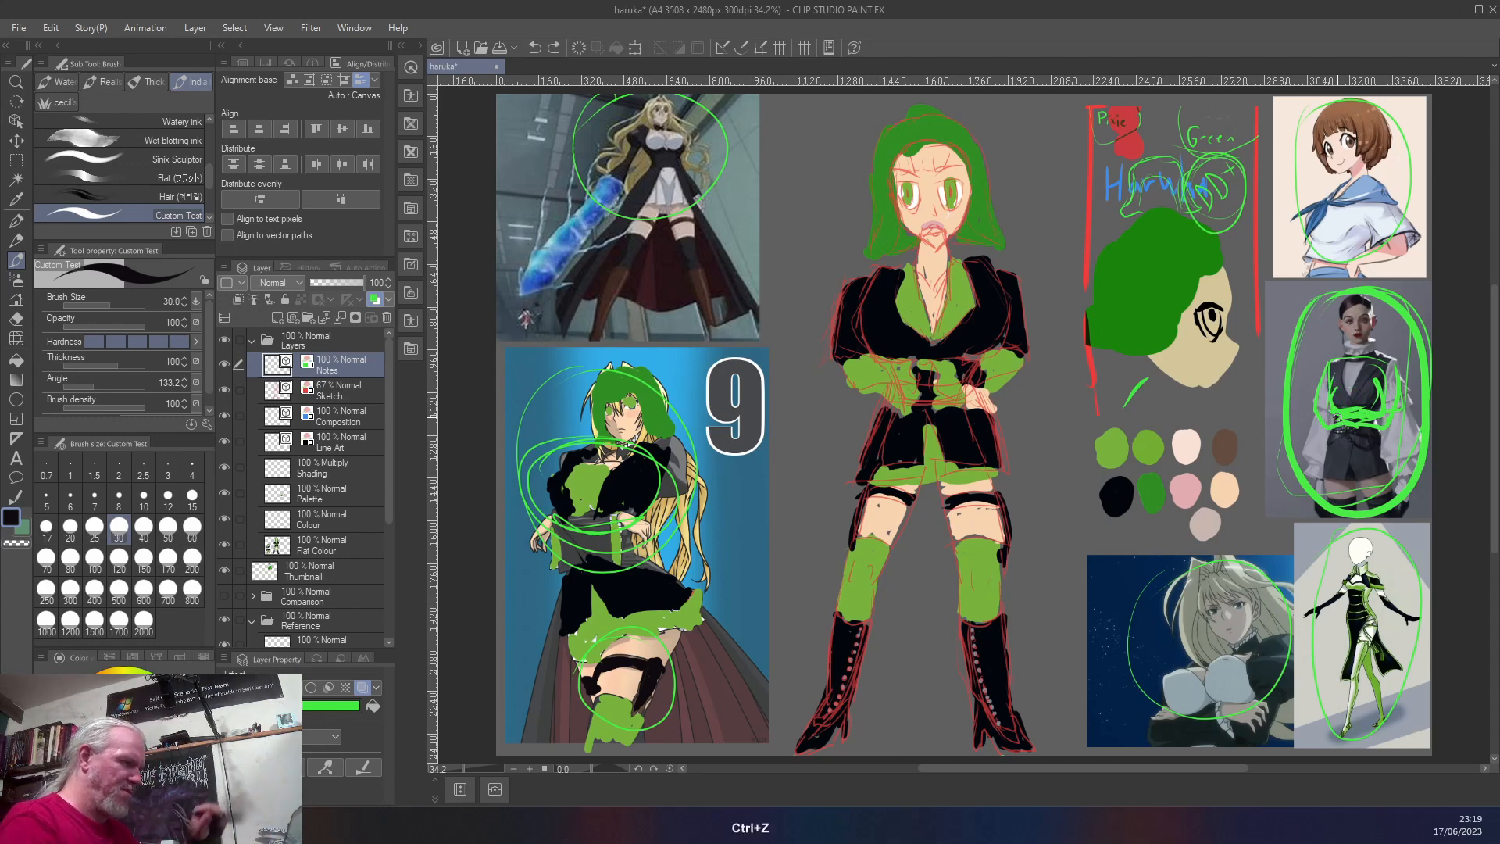
key("ctrl+z")
key("ctrl+z")
key("ctrl+z")
key("ctrl+z")
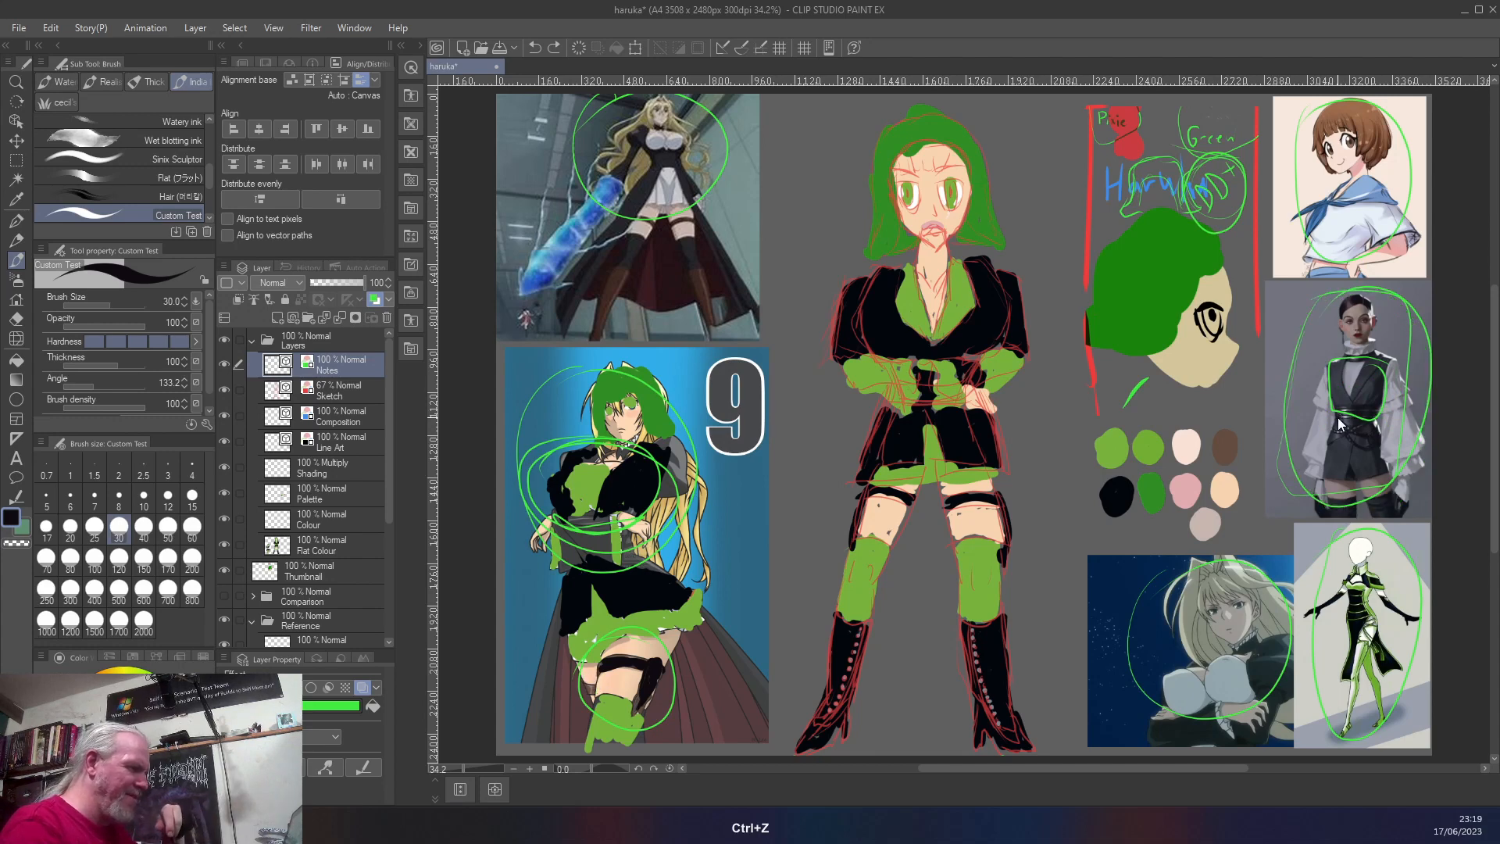
key("ctrl+shift+z")
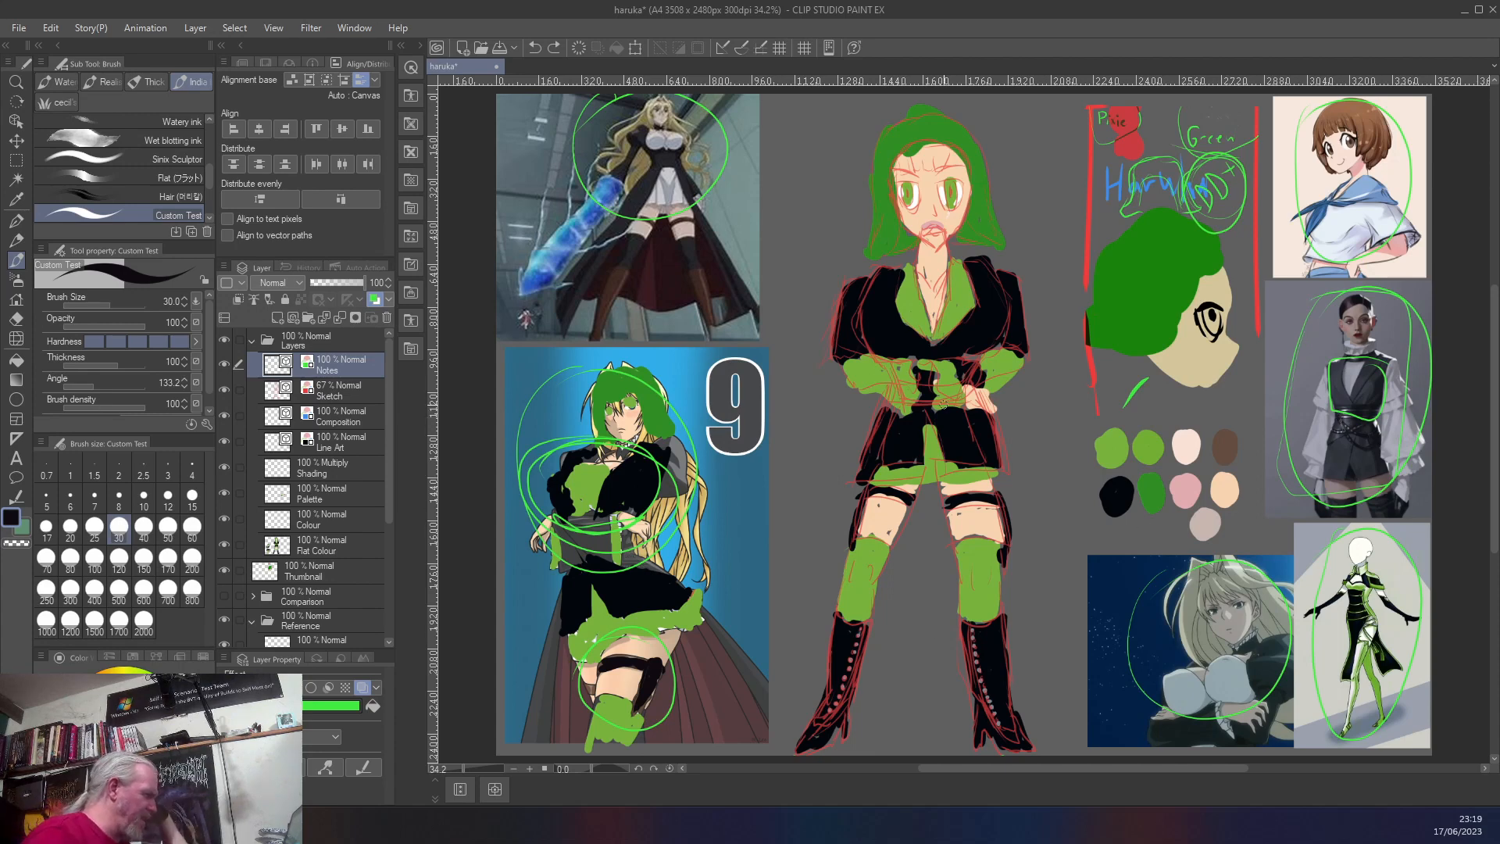
- Duplicate the Flat Colour layer
left_click(345, 391)
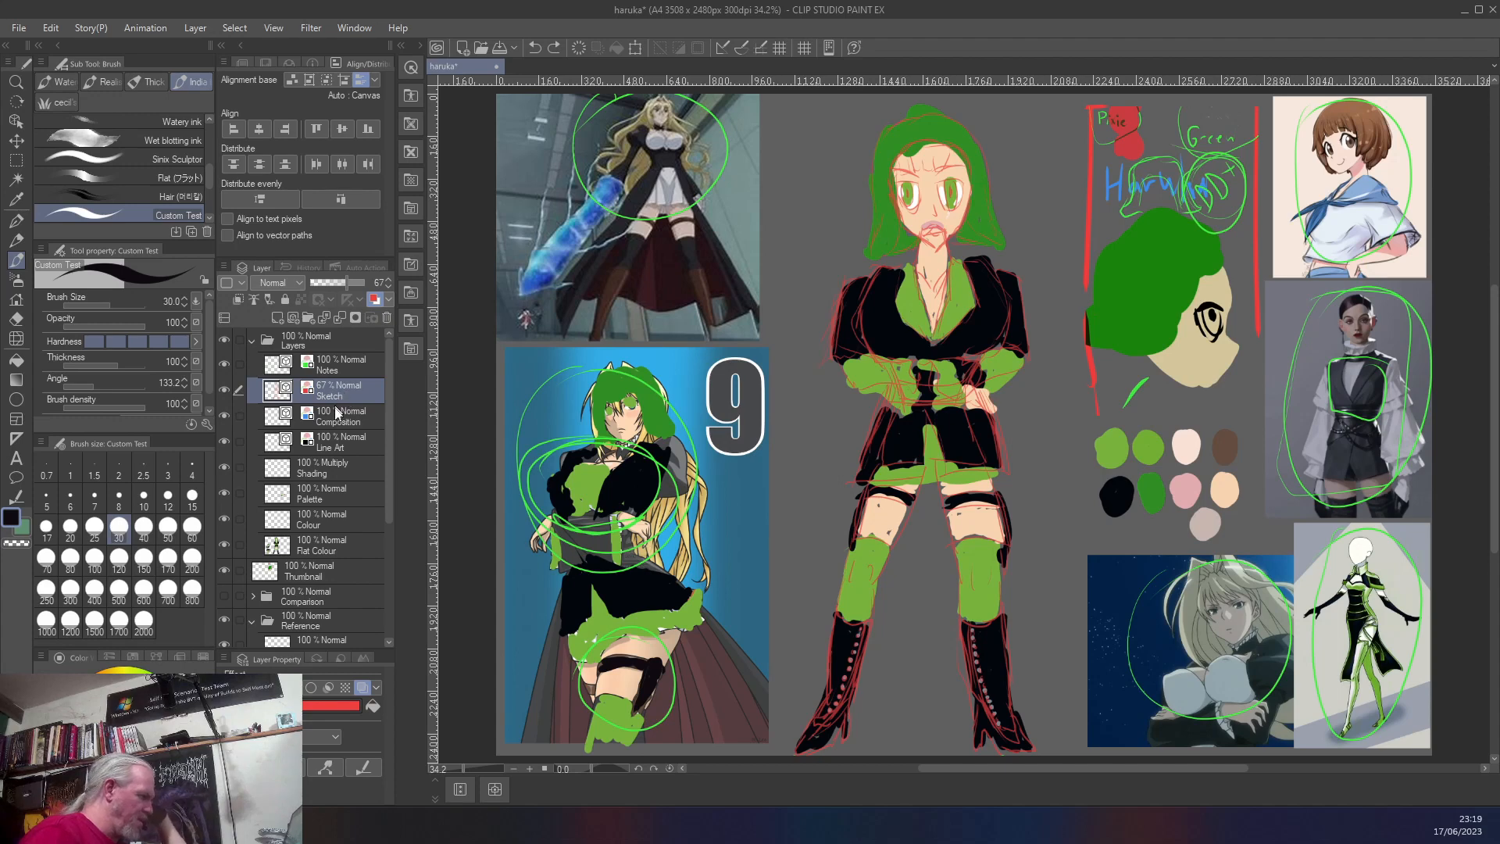
right_click(330, 546)
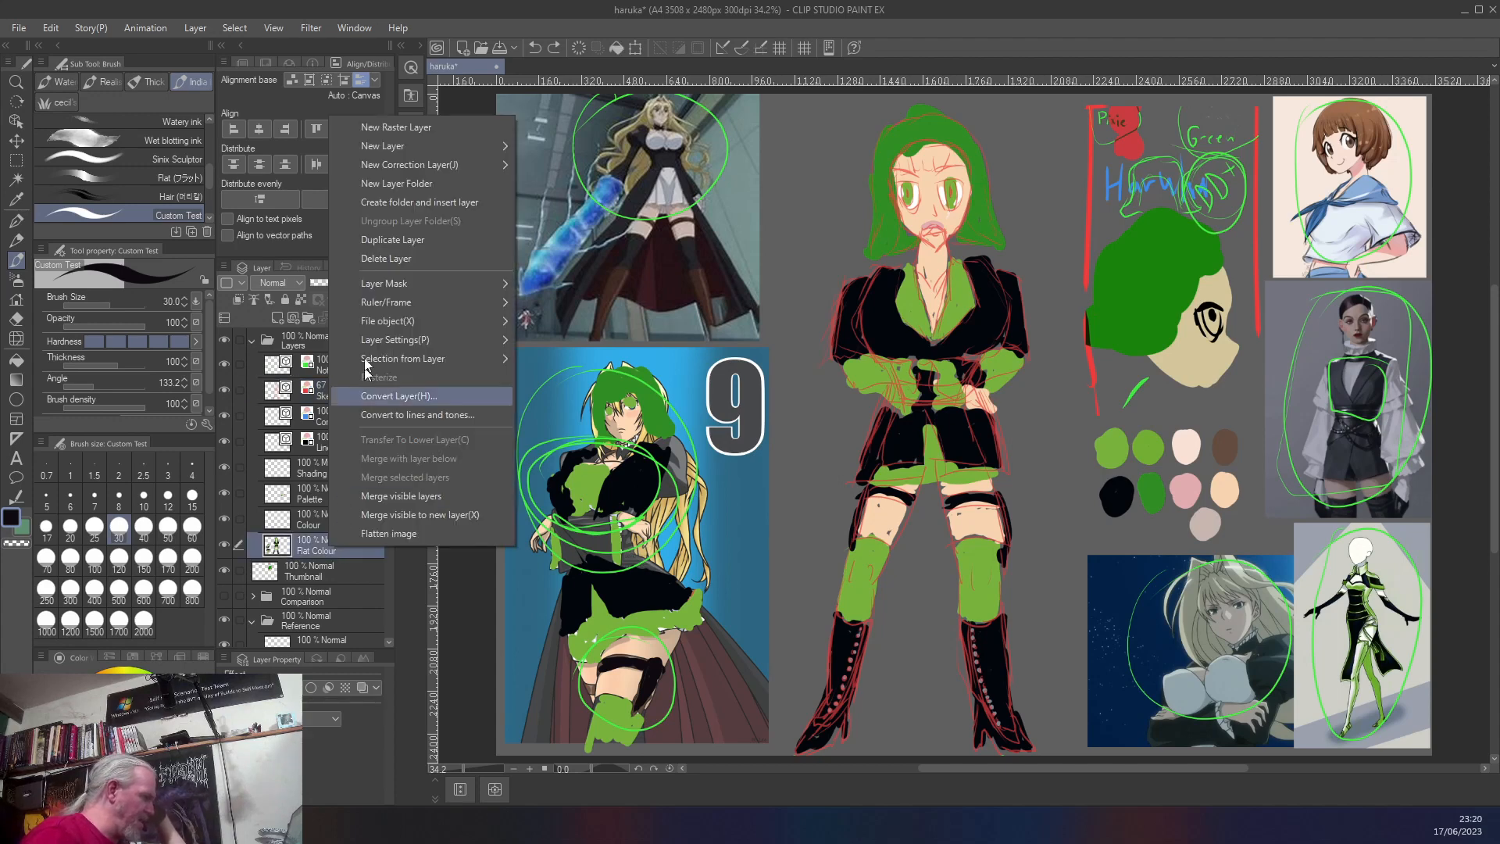
left_click(412, 249)
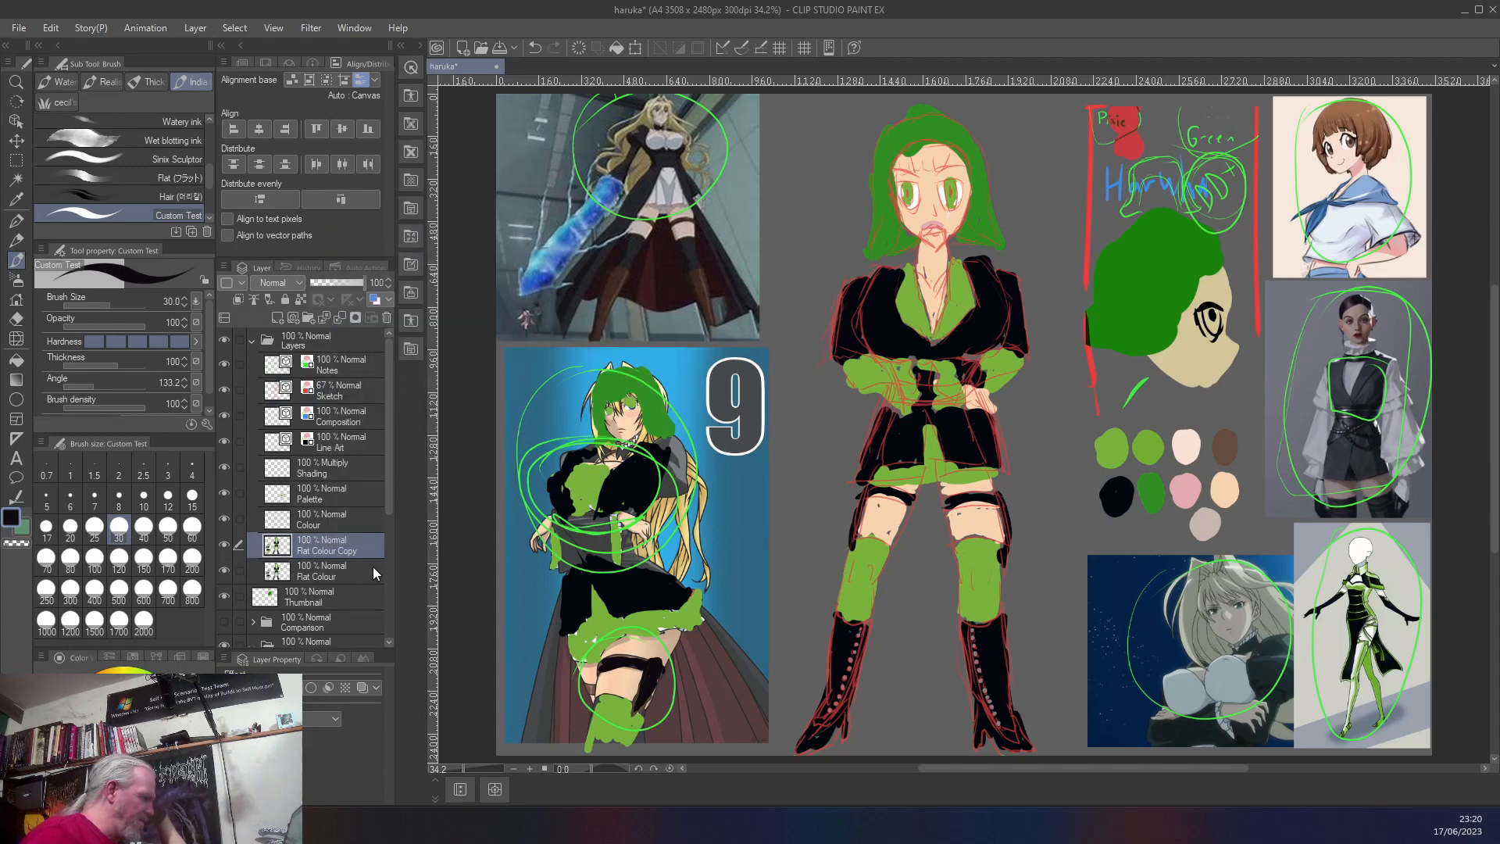
- Erase the paint over the blue-background reference figure from the original Flat Colour layer with the transparent colour and a size 300 brush
left_click(315, 576)
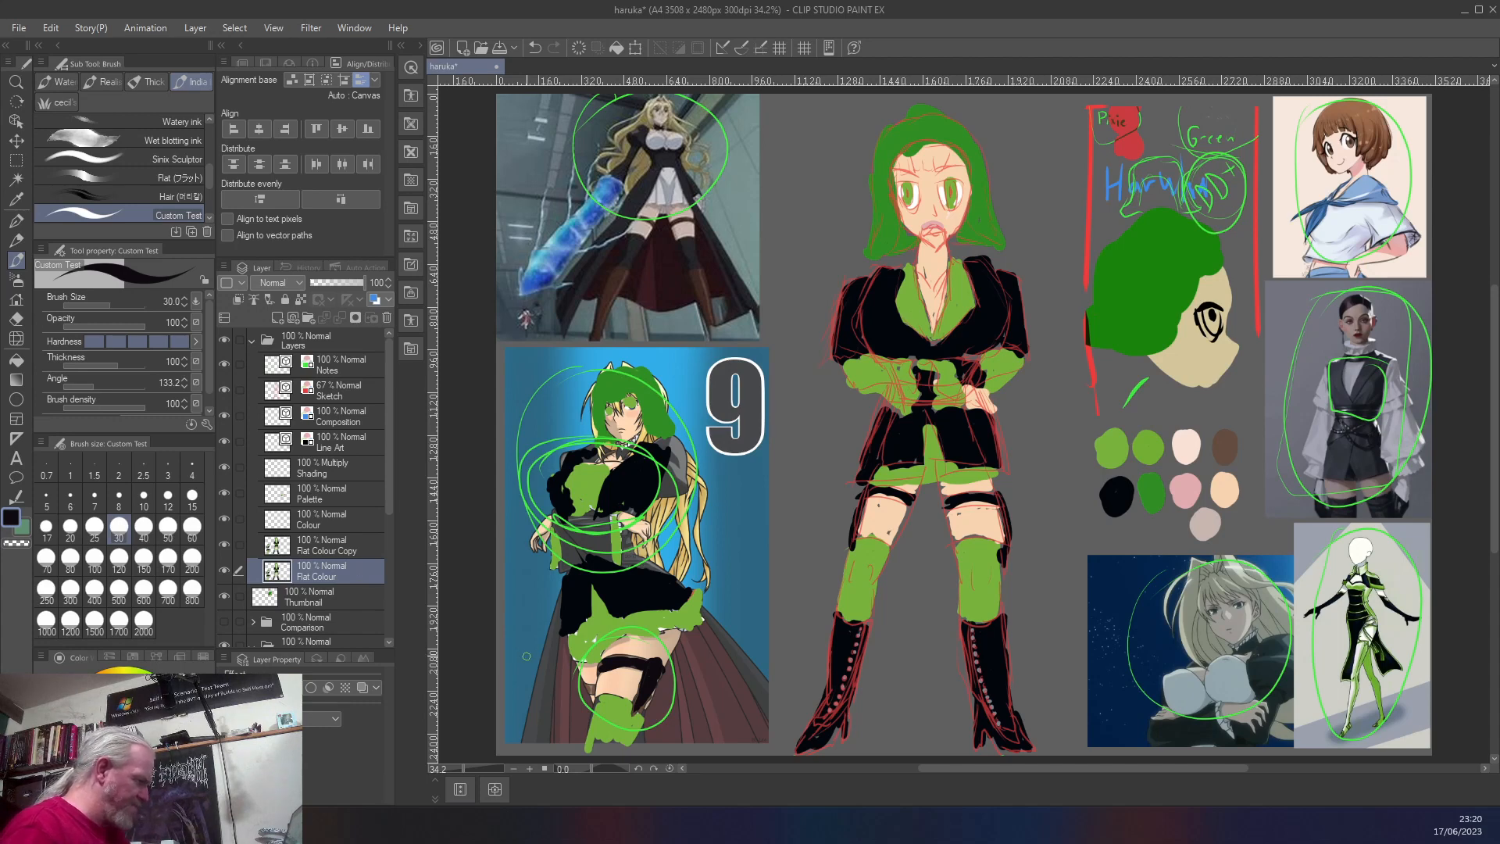
key("c")
key("bracketright")
key("bracketright")
key("bracketright")
key("bracketright")
key("bracketright")
key("bracketright")
key("bracketright")
key("bracketright")
key("bracketright")
key("bracketright")
key("bracketright")
key("bracketright")
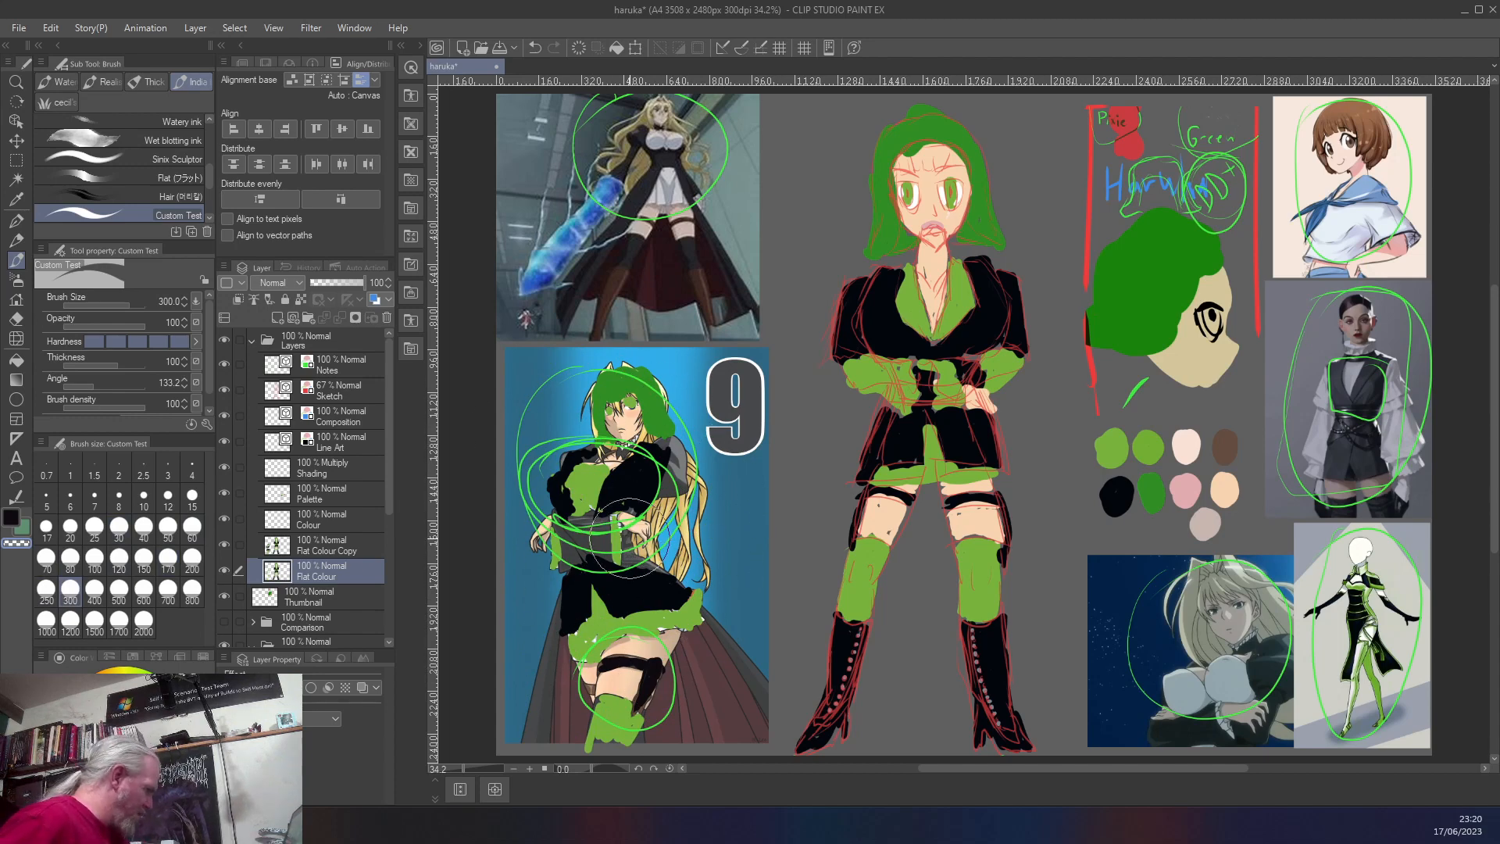
- Toggle the visibility of the Flat Colour Copy and Flat Colour layers to check what each one contains
left_click(223, 545)
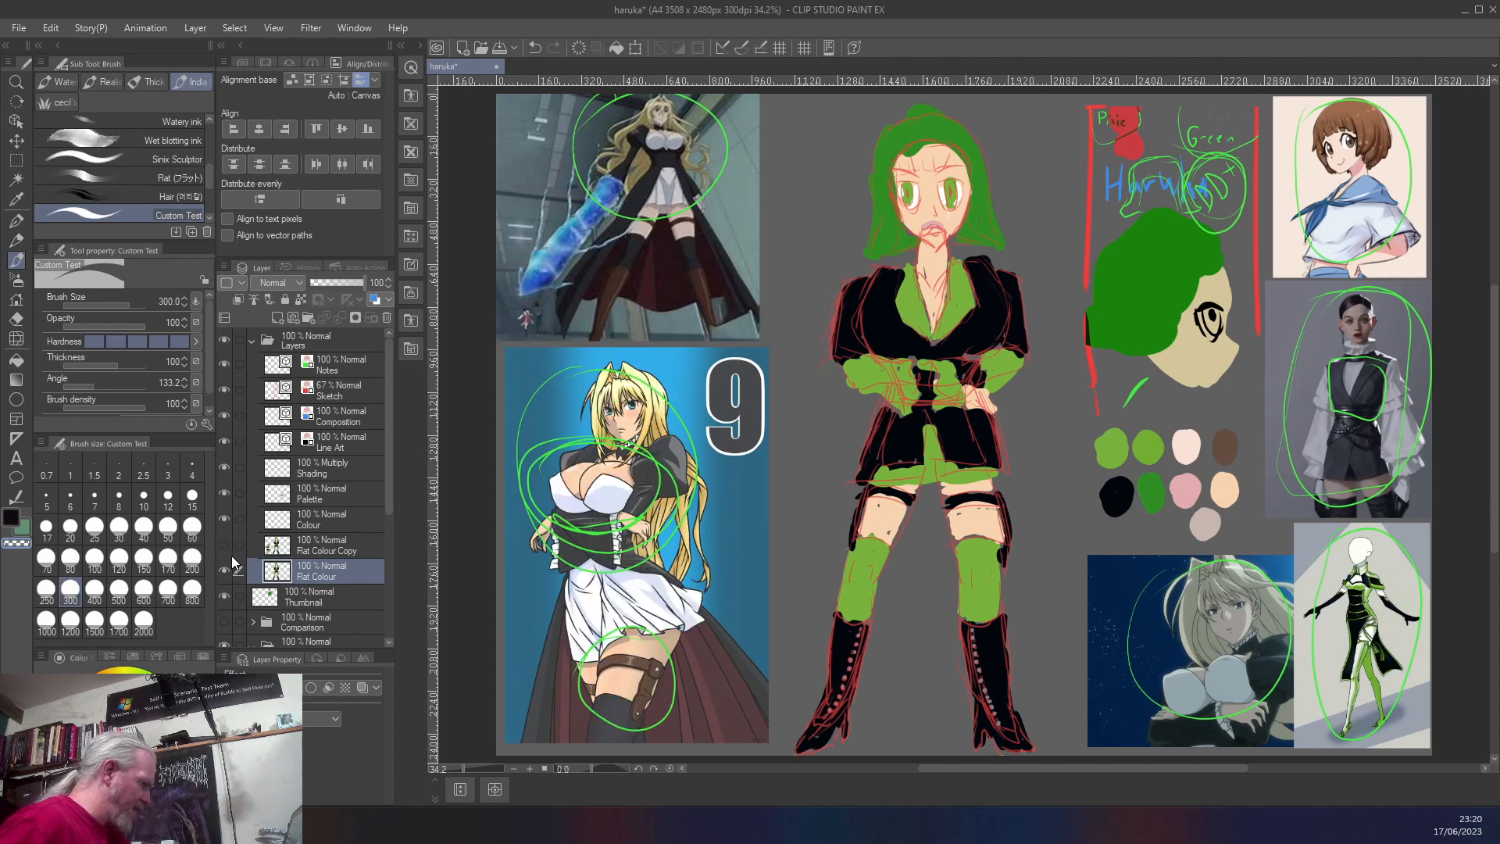
left_click(225, 546)
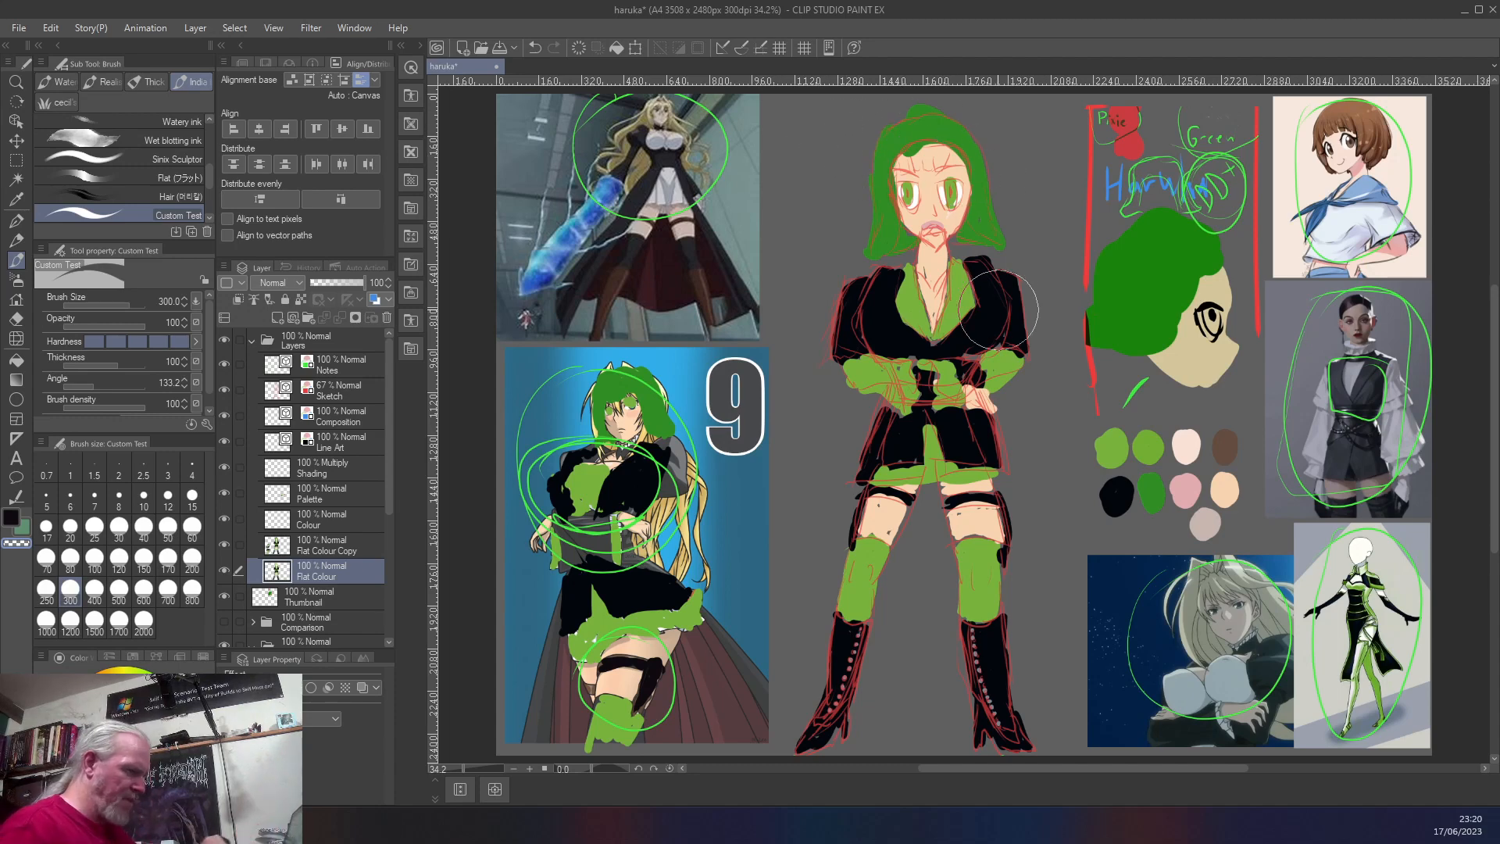
key("ctrl+z")
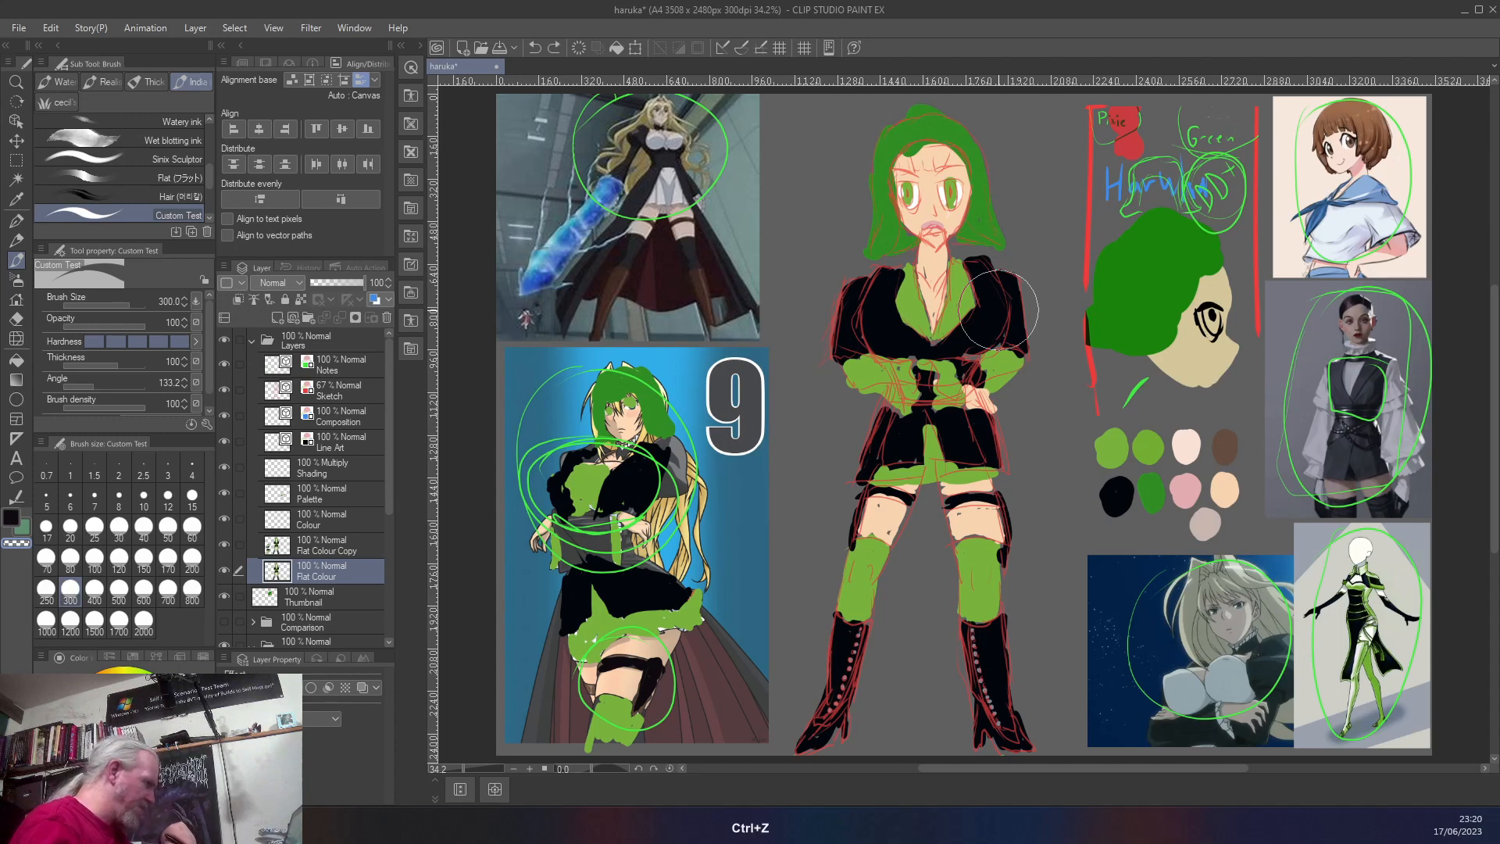
left_click(225, 574)
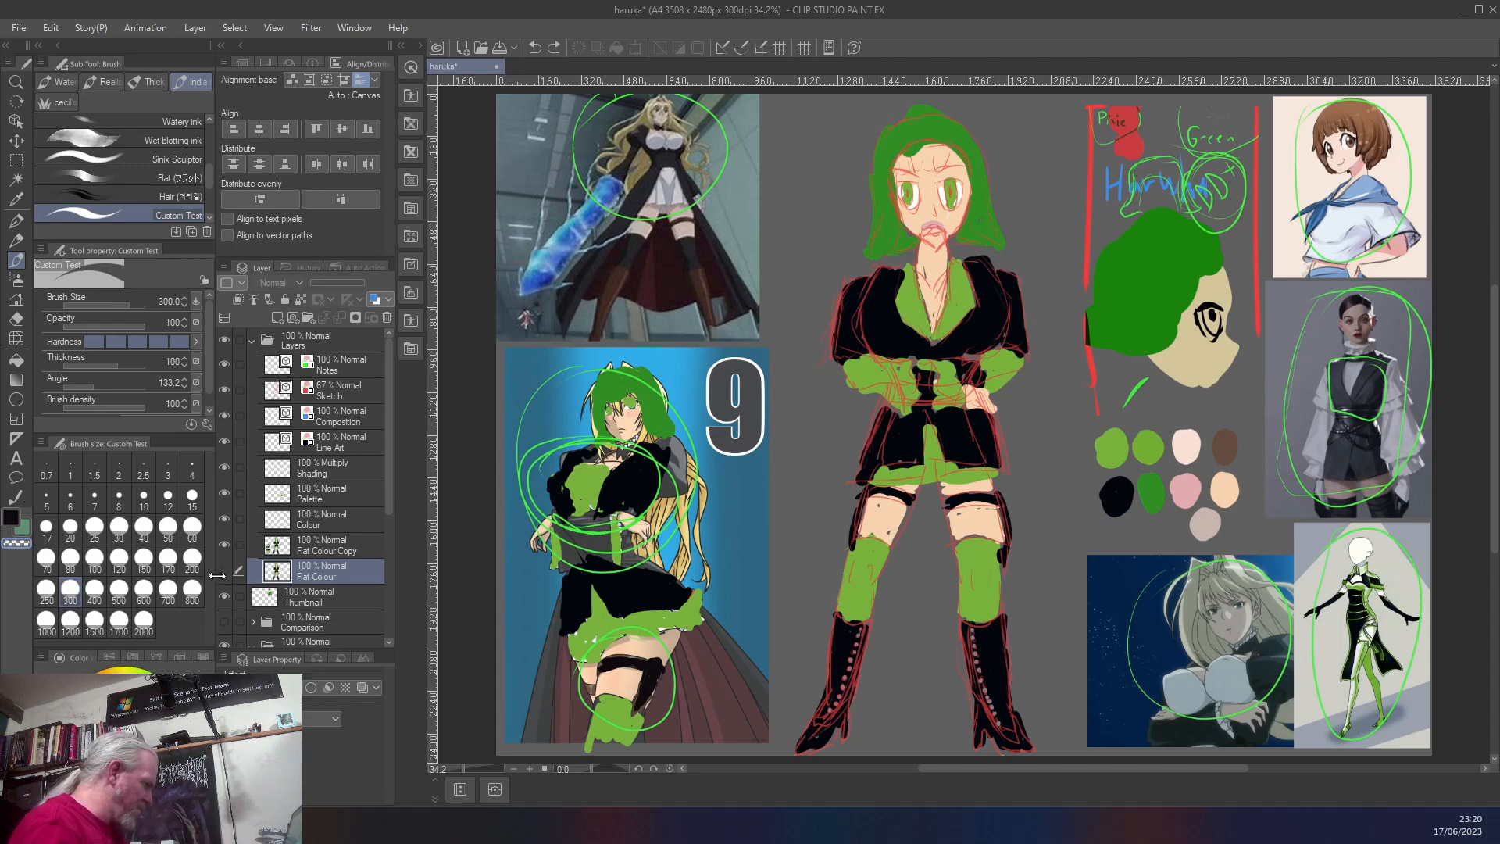
left_click(223, 571)
left_click(224, 543)
key("ctrl+z")
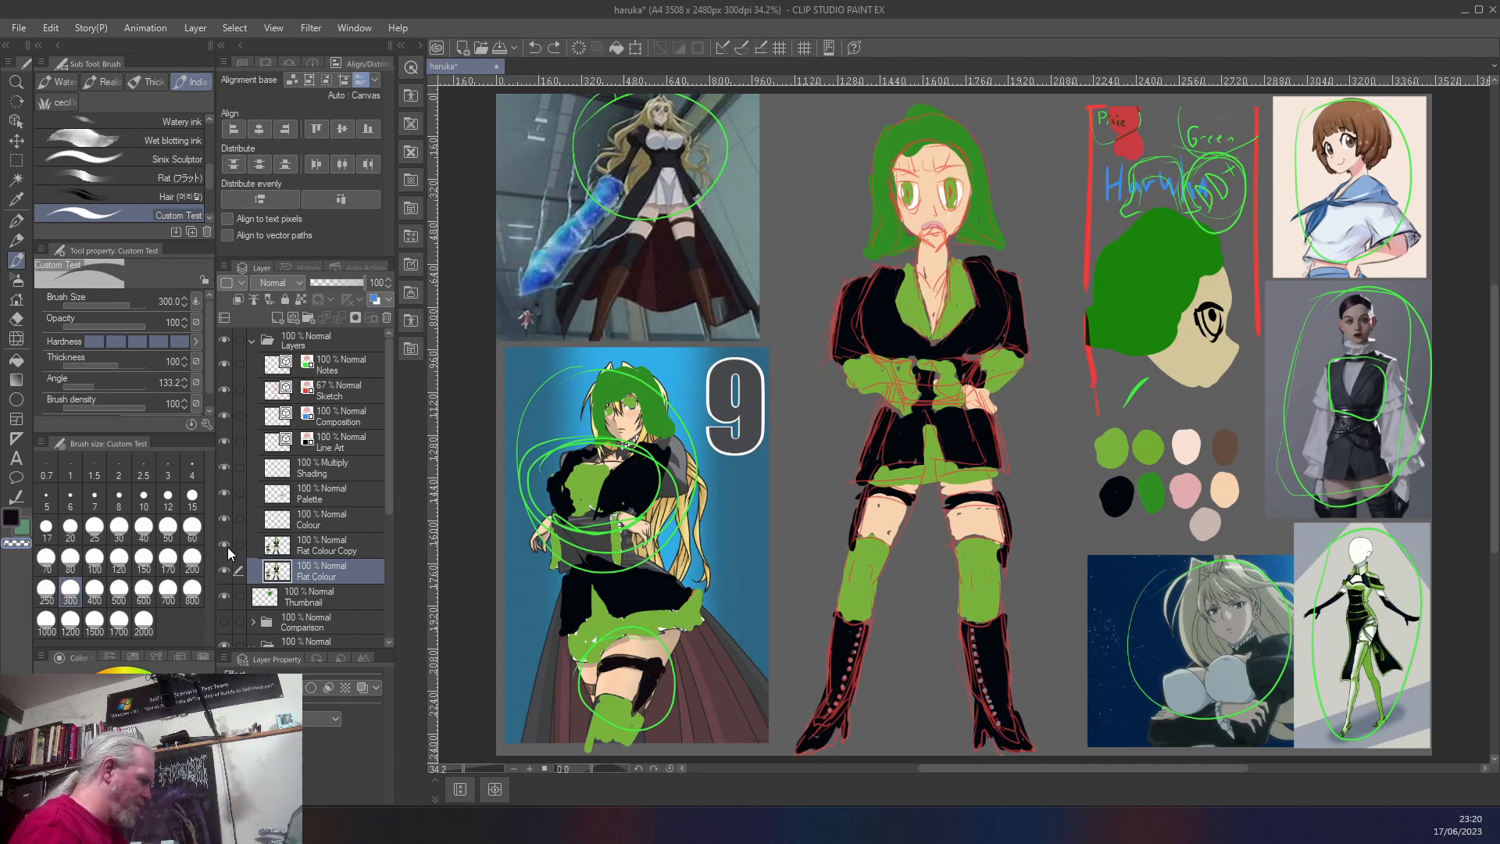
key("ctrl+shift+z")
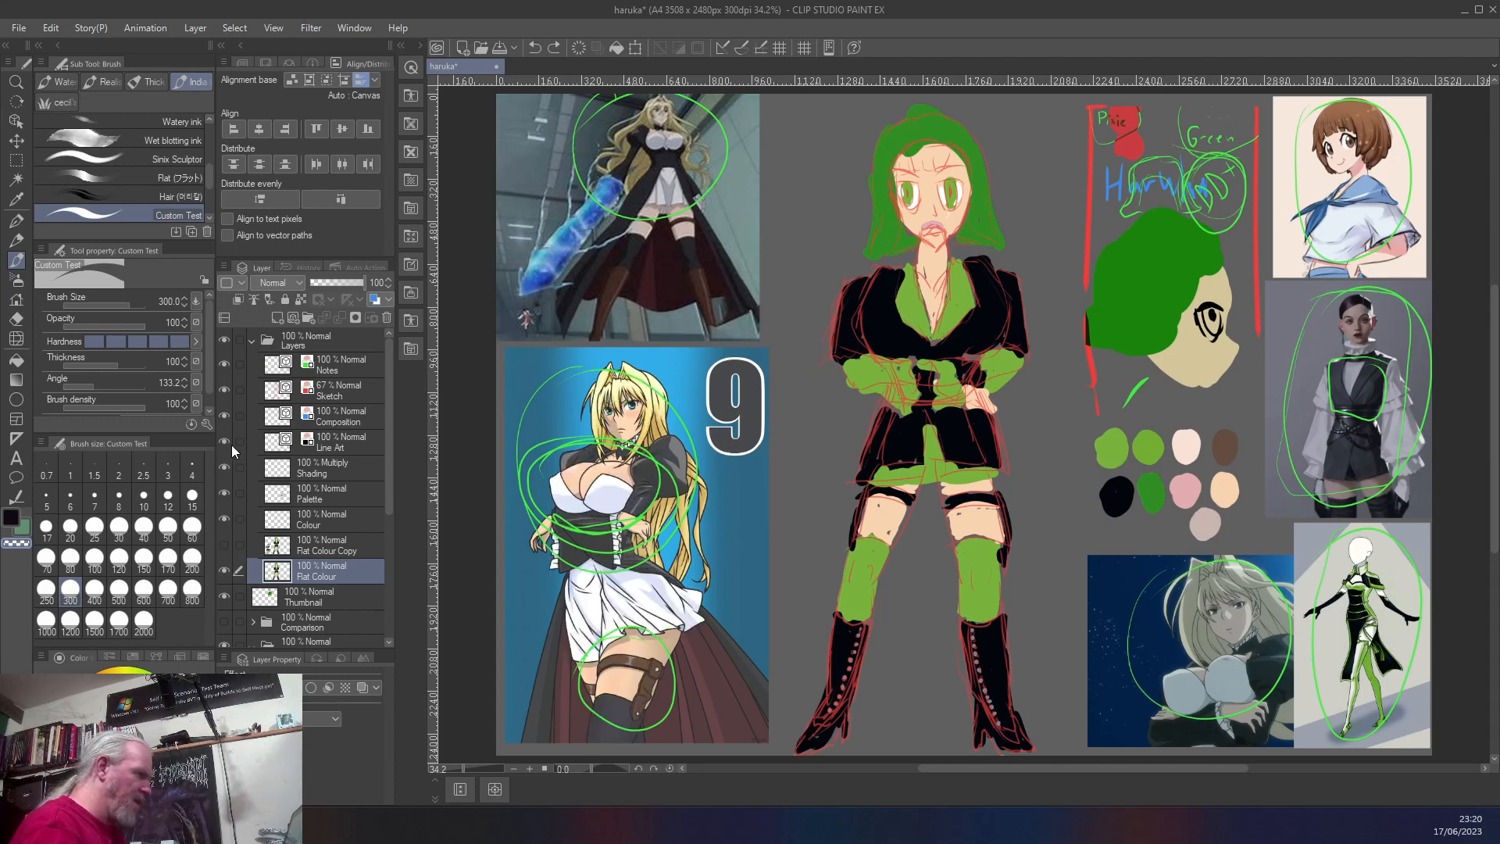
- Hide Flat Colour, show Flat Colour Copy and erase the central Haruka figure's paint from the copy
left_click(297, 546)
left_click(225, 571)
left_click(224, 544)
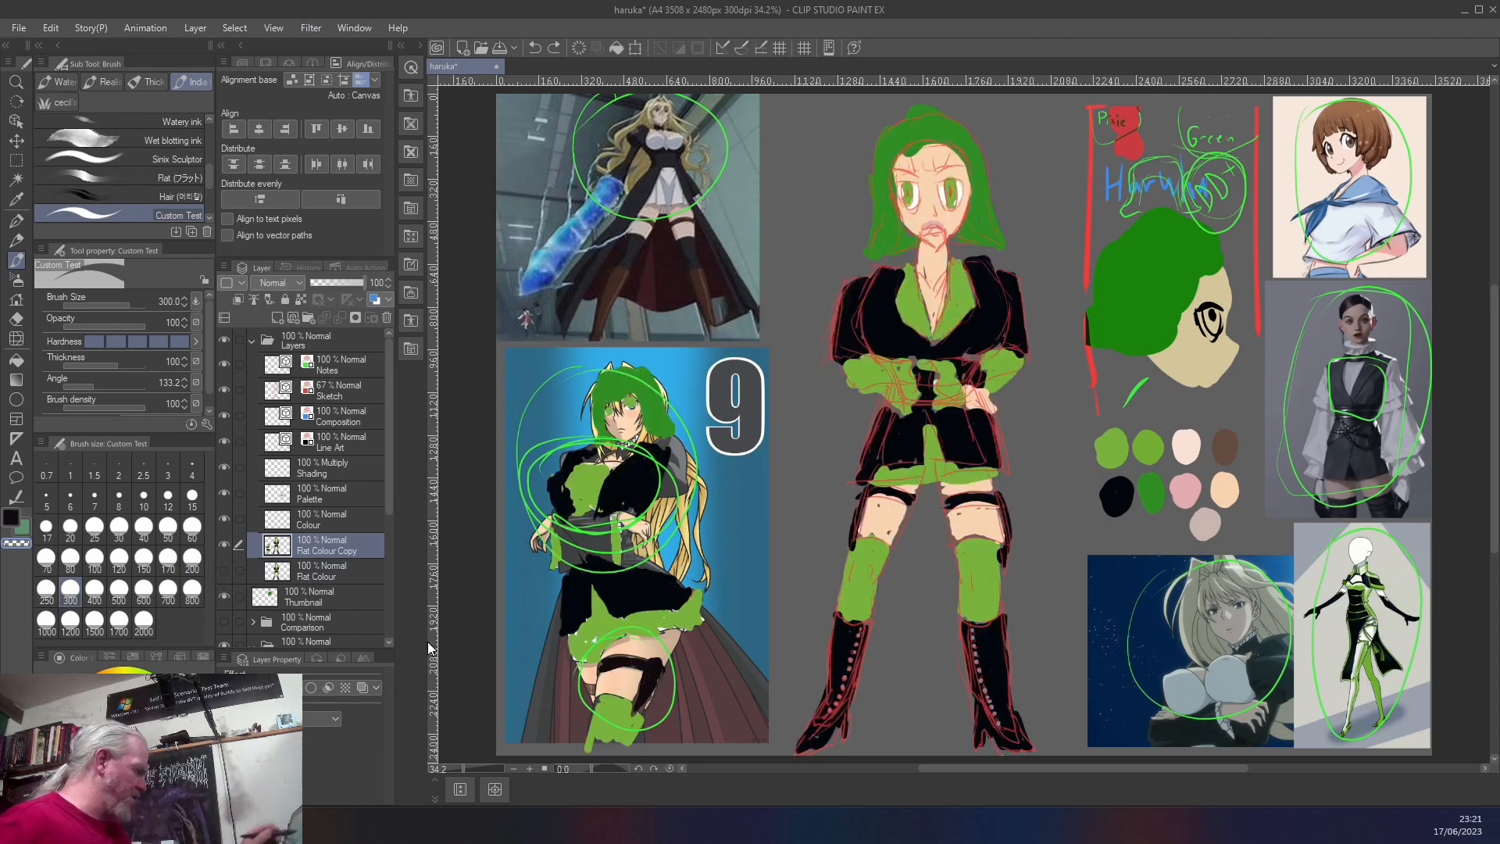
mouse_move(886, 138)
left_mouse_down()
mouse_move(974, 175)
mouse_move(862, 206)
mouse_move(984, 421)
mouse_move(882, 351)
mouse_move(851, 380)
mouse_move(901, 413)
mouse_move(974, 591)
mouse_move(977, 690)
mouse_move(1008, 719)
left_mouse_up()
mouse_move(921, 543)
left_mouse_down()
mouse_move(847, 602)
mouse_move(897, 452)
left_mouse_up()
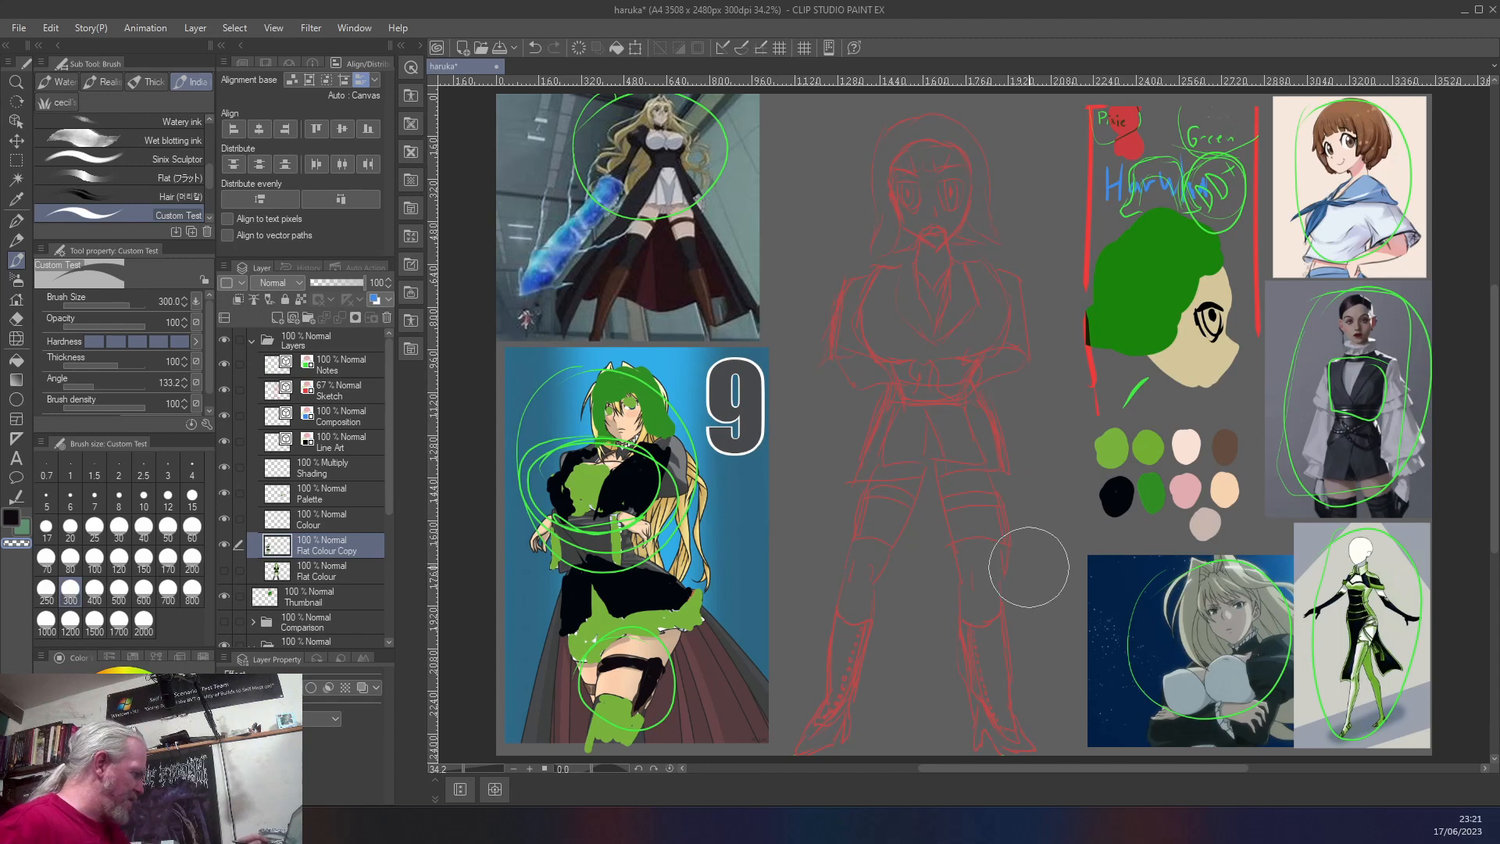
- Duplicate the Sketch layer and hide the copy
left_click(339, 387)
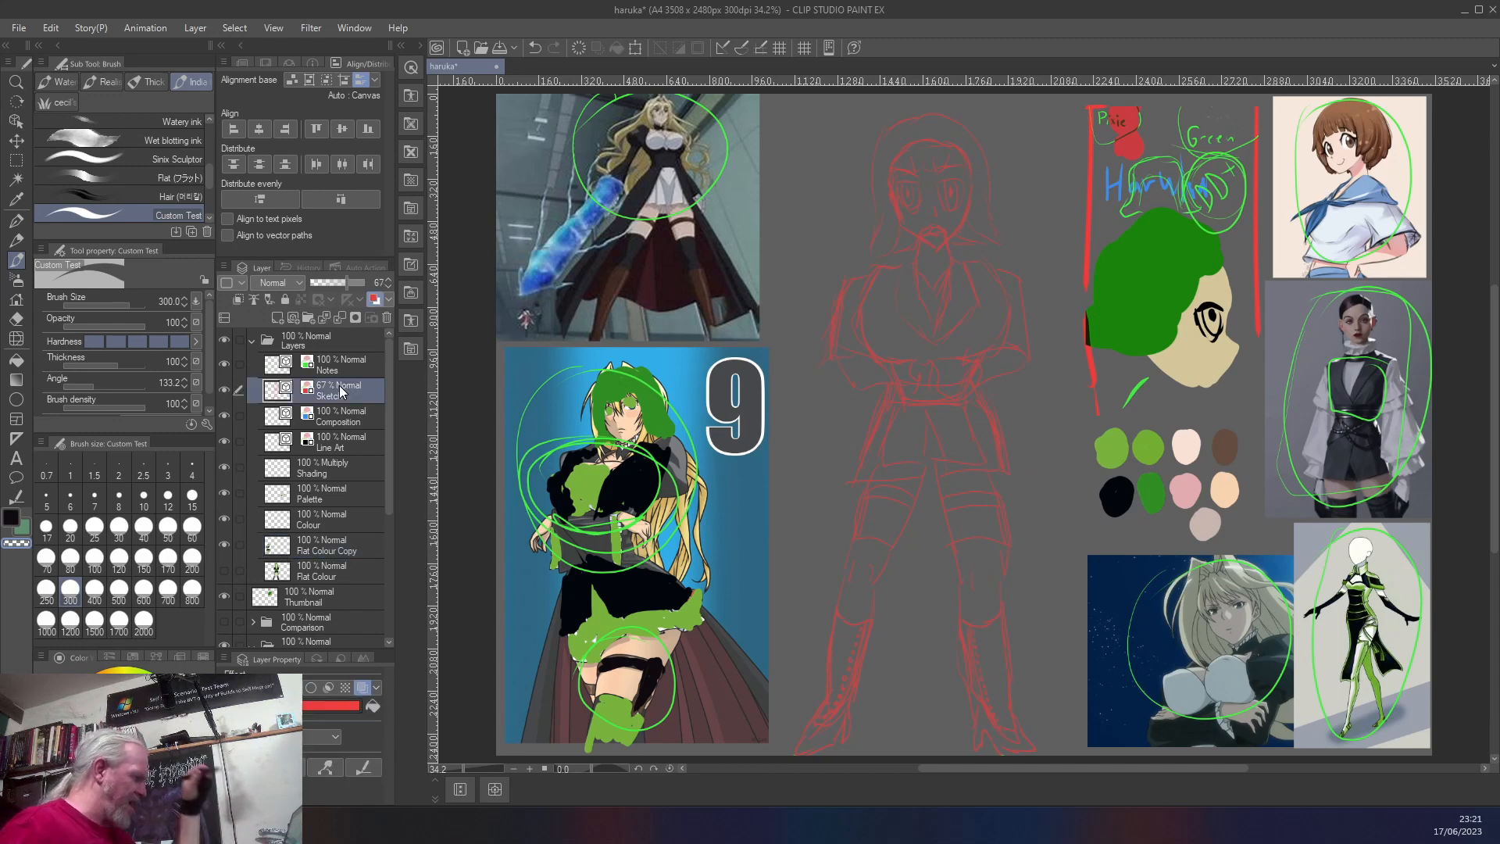
right_click(349, 388)
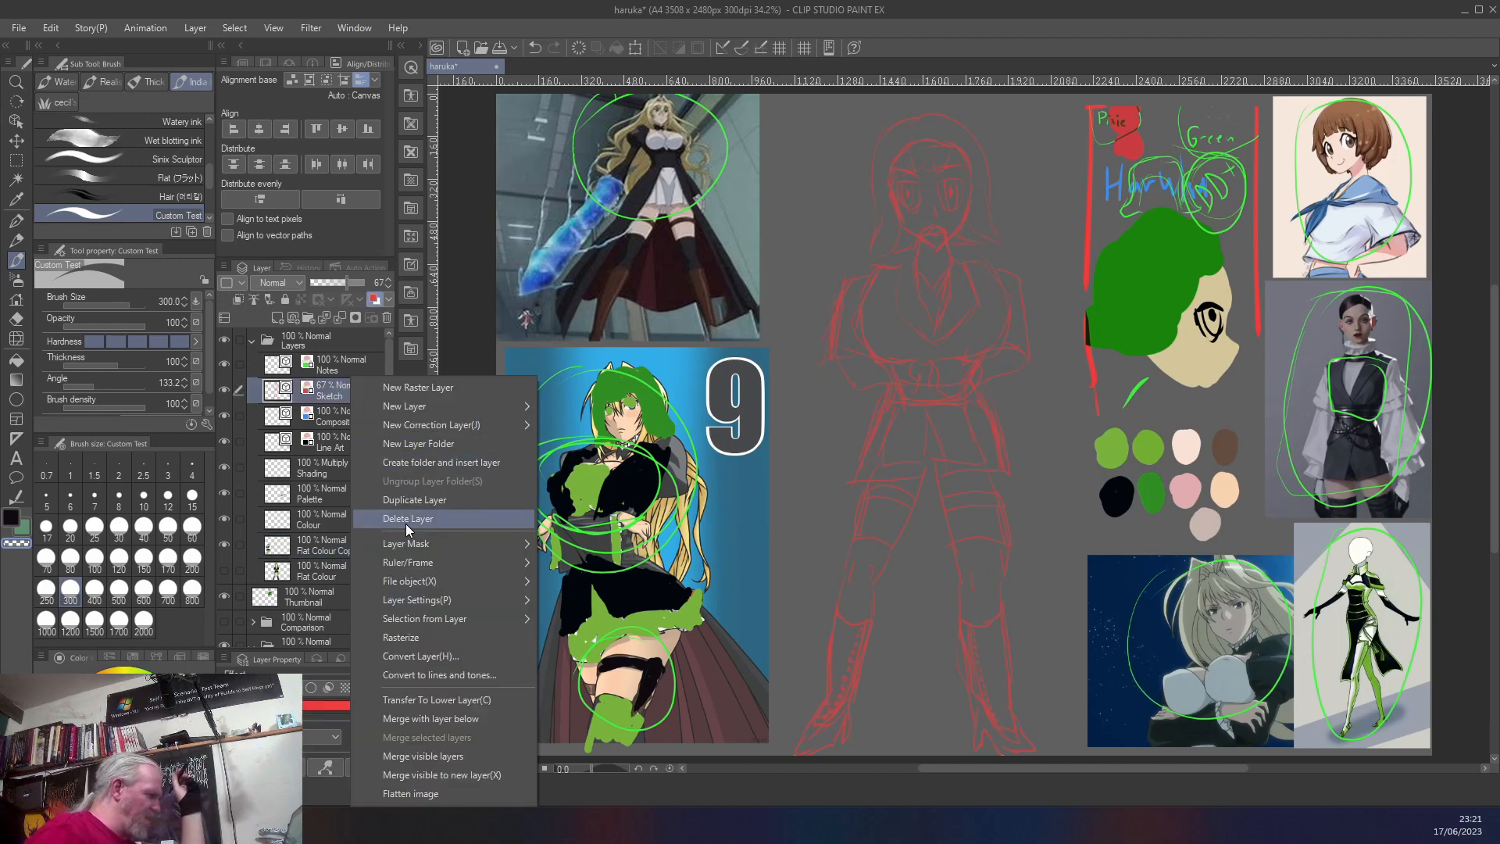
left_click(413, 503)
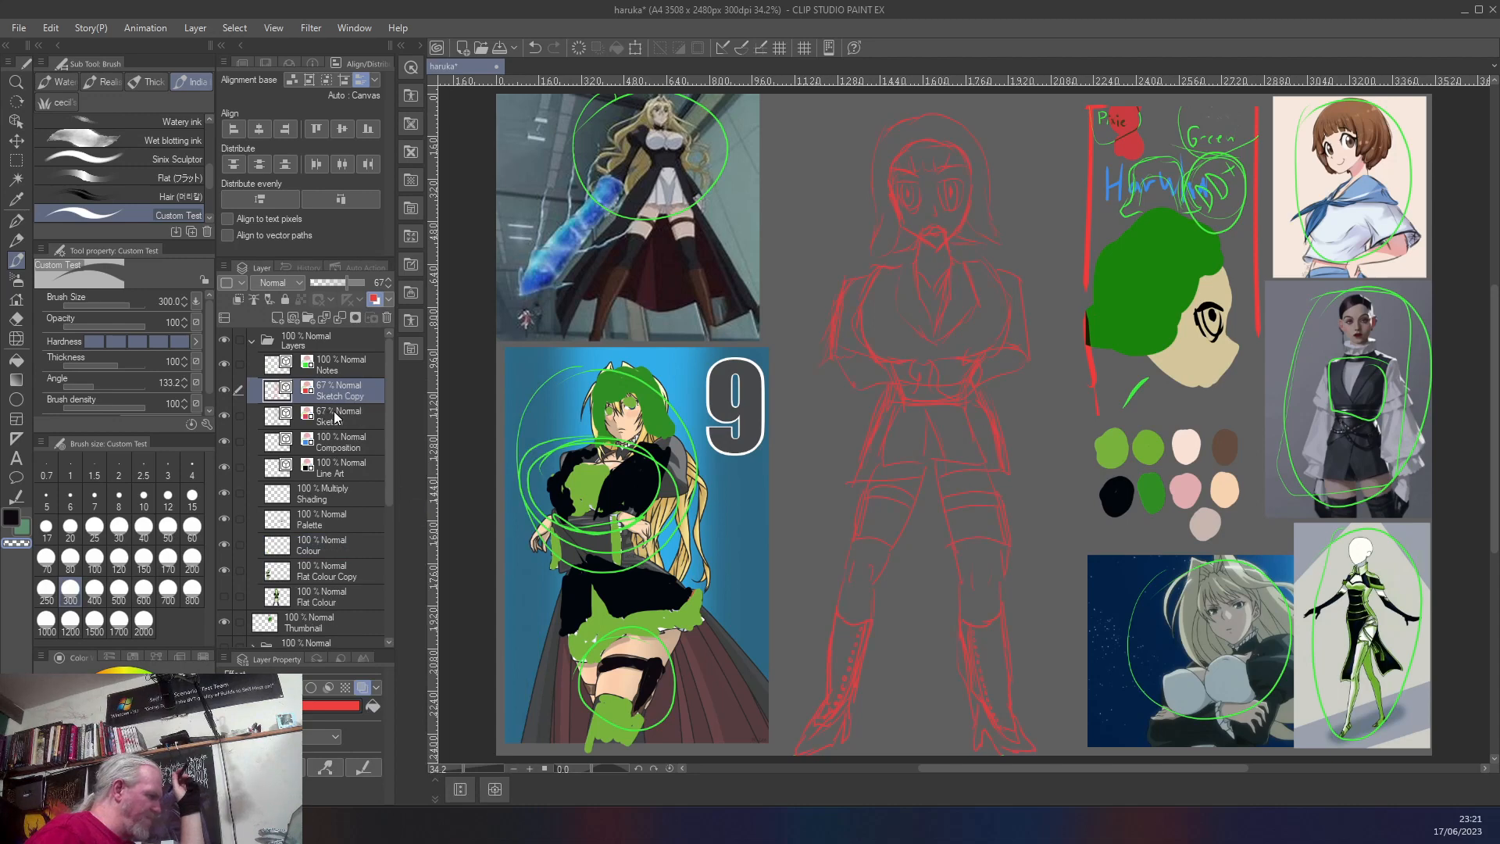
left_click(223, 390)
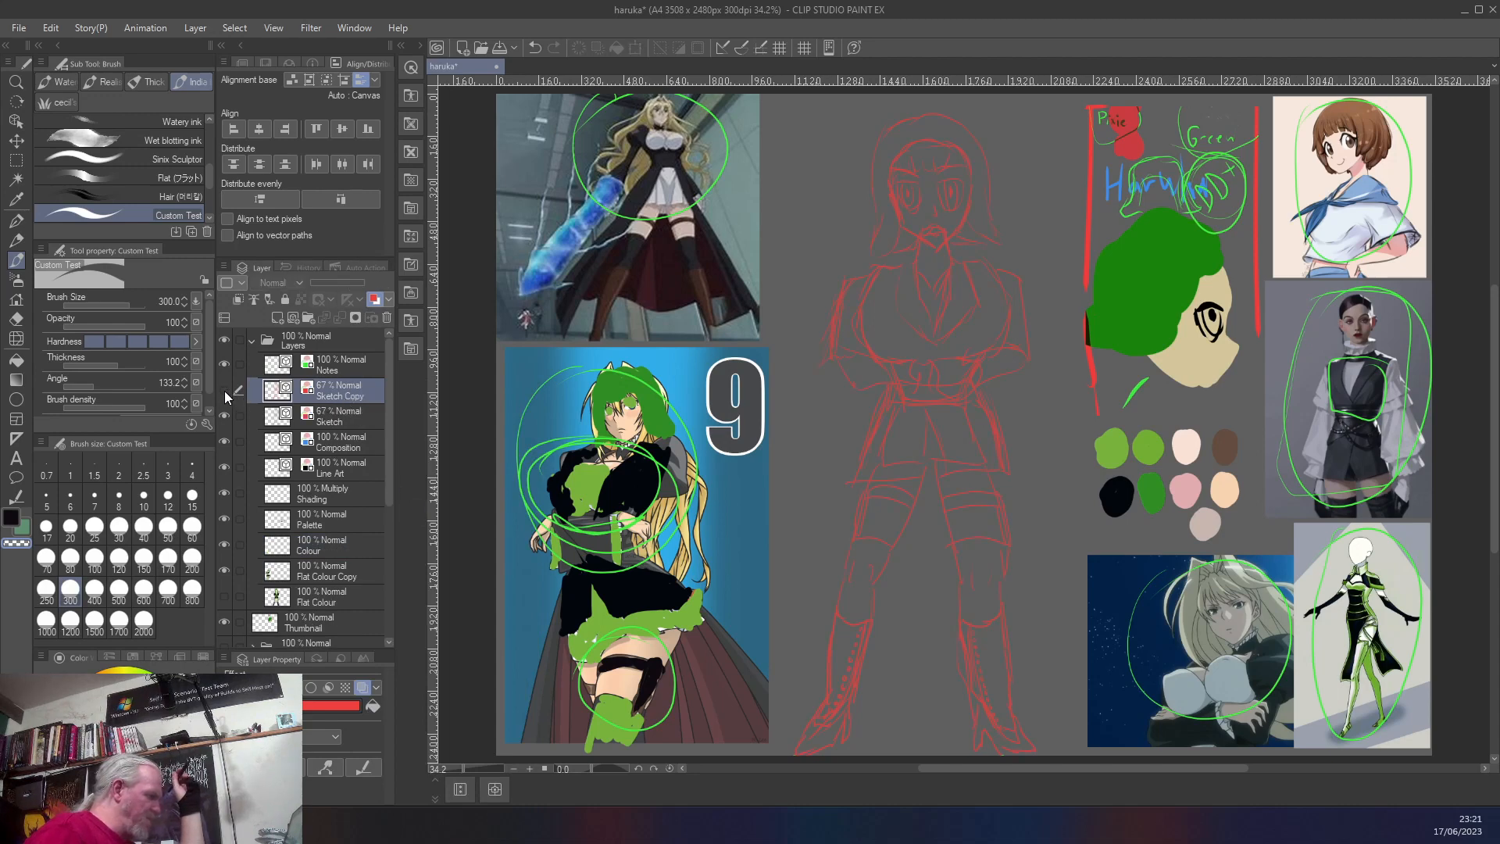
- Clear the original Sketch layer, place it above Sketch Copy and set its opacity to 100%
left_click(336, 419)
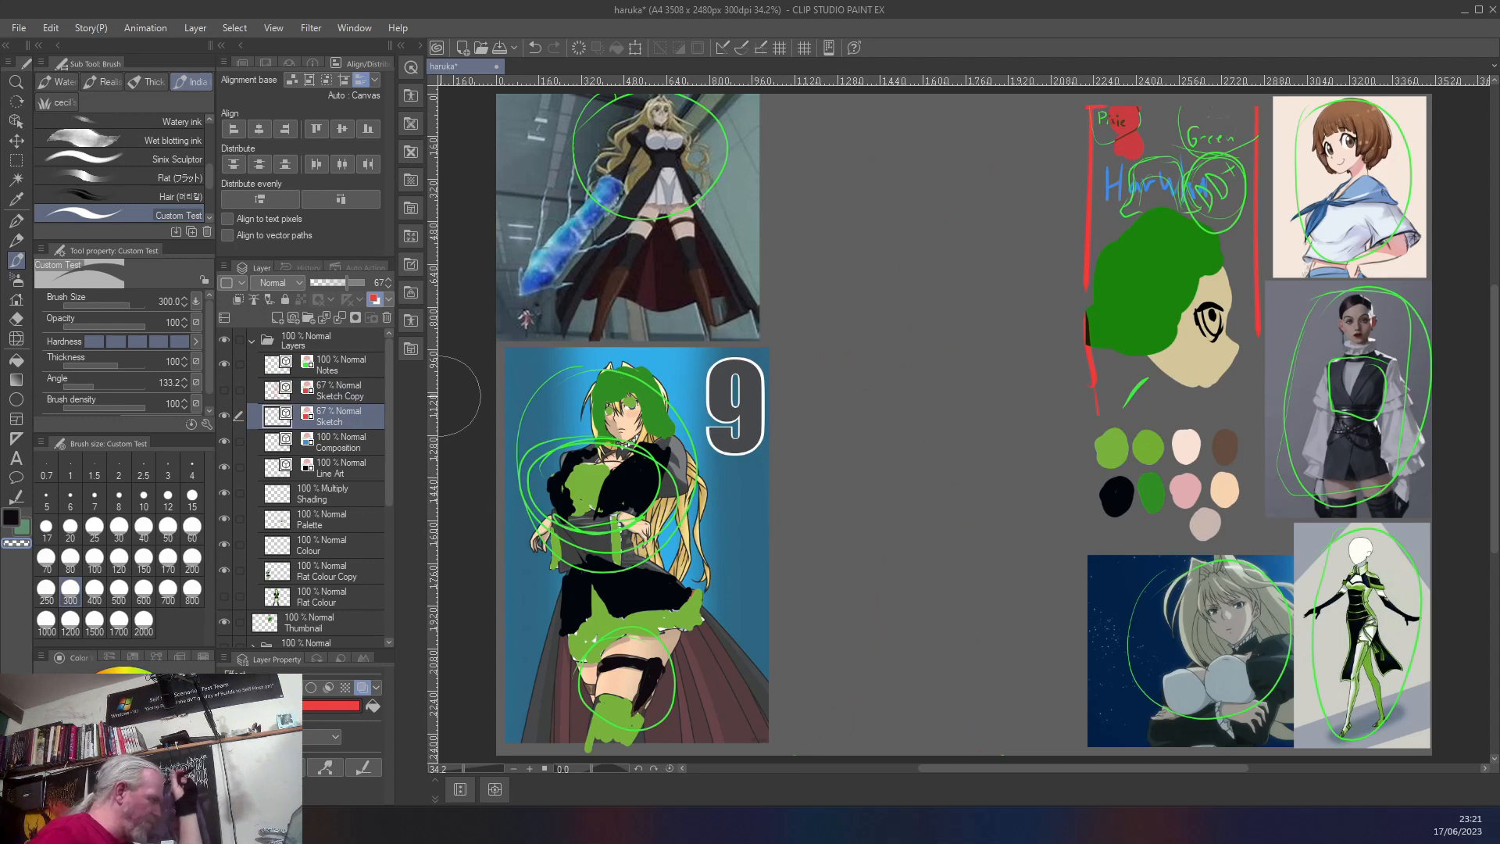
left_click_drag(372, 394, 370, 434)
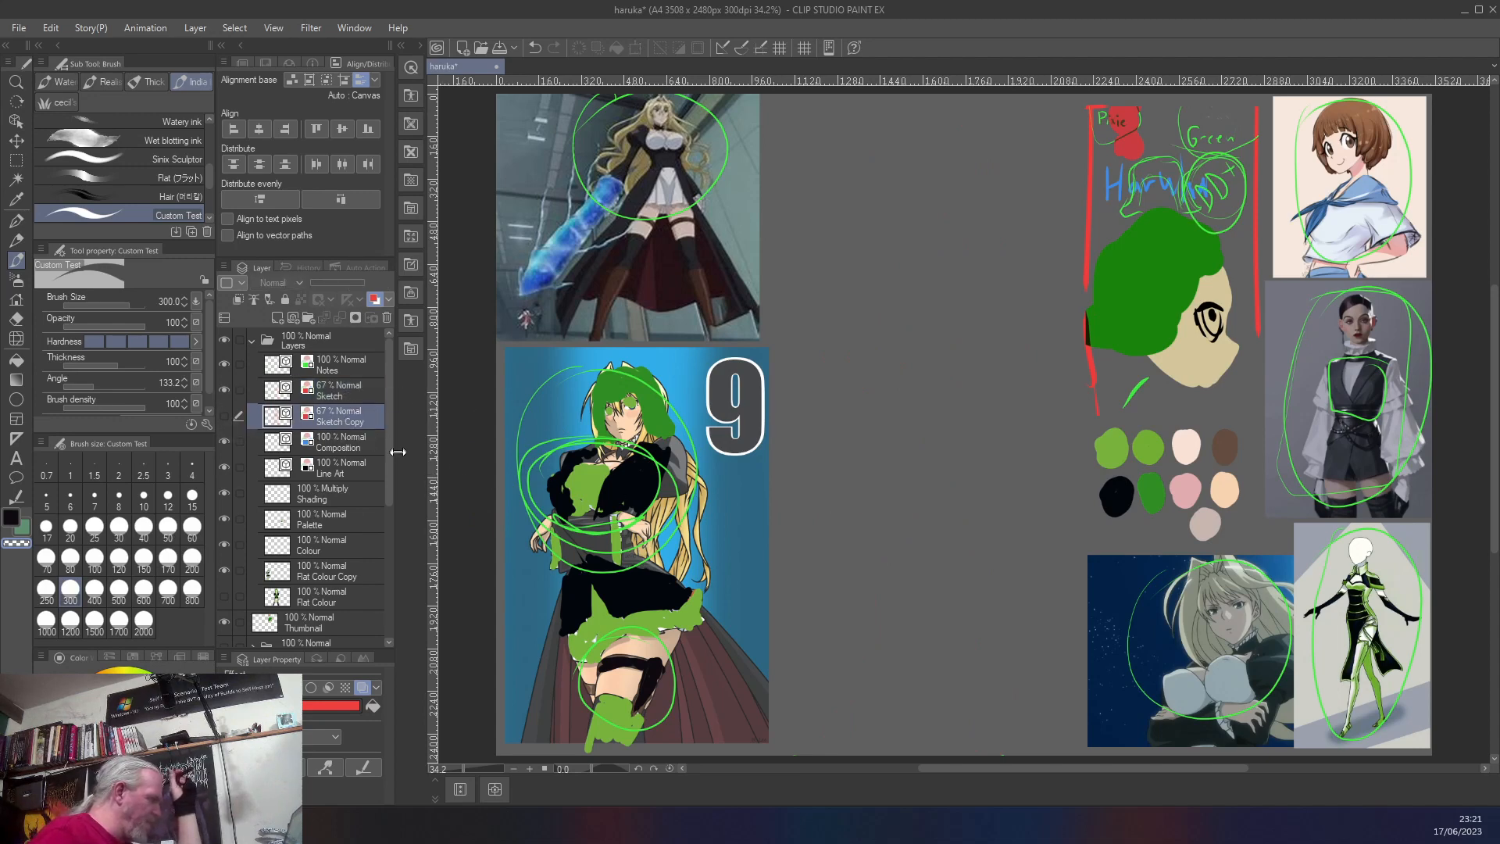
left_click(350, 381)
left_click_drag(345, 279, 365, 281)
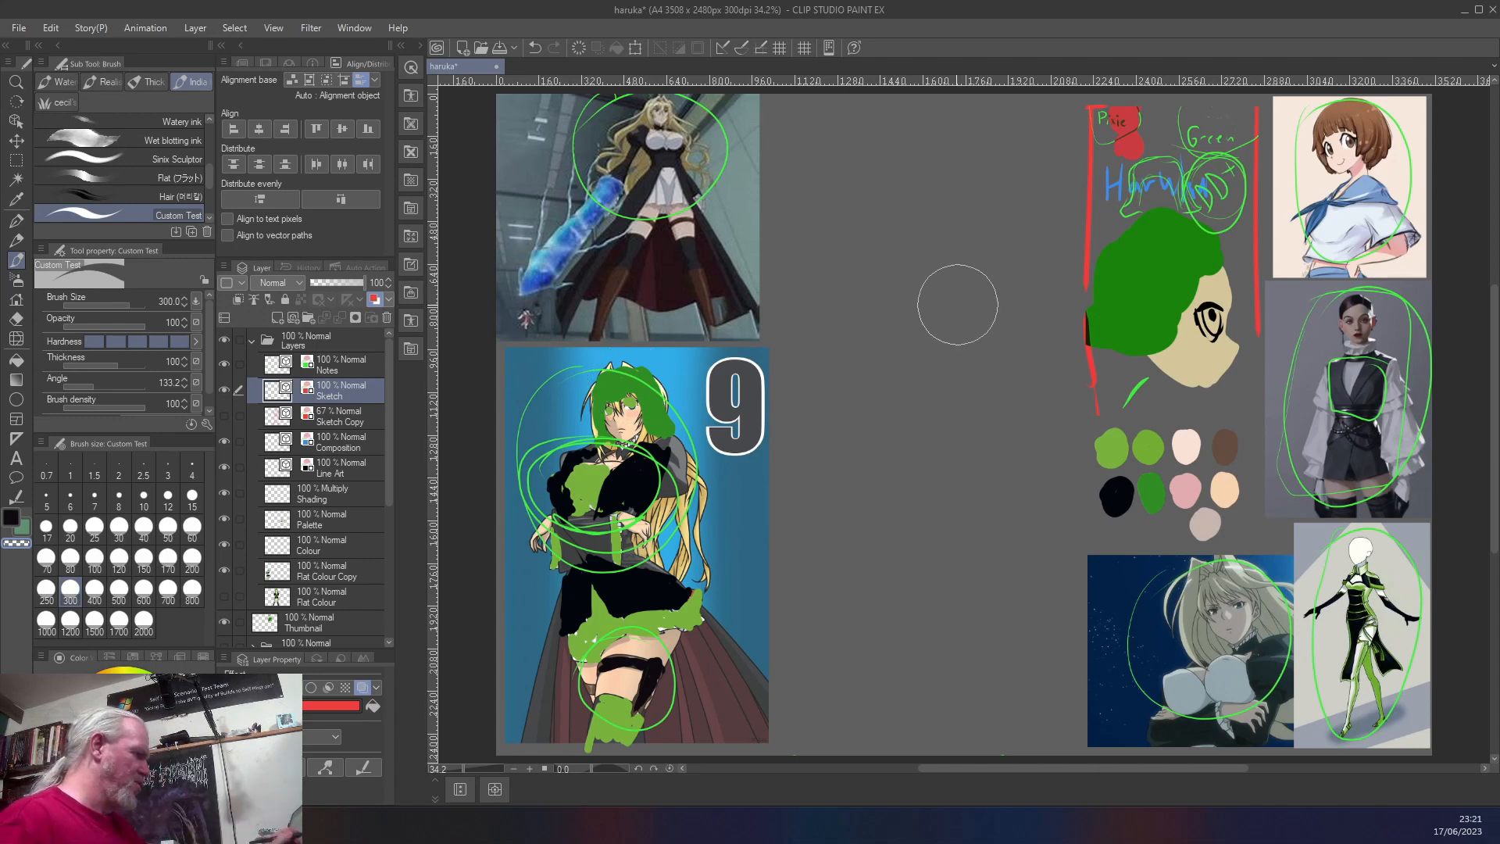
- Sketch rough red outlines of the torso and bust in the empty central area with a size 8 brush
key("bracketleft")
key("bracketleft")
key("bracketleft")
key("bracketleft")
key("bracketleft")
key("bracketleft")
key("bracketleft")
key("bracketleft")
key("bracketleft")
key("bracketleft")
key("bracketleft")
key("bracketleft")
key("bracketleft")
key("bracketleft")
key("bracketleft")
key("bracketleft")
key("bracketleft")
key("bracketleft")
key("bracketleft")
key("bracketleft")
key("bracketright")
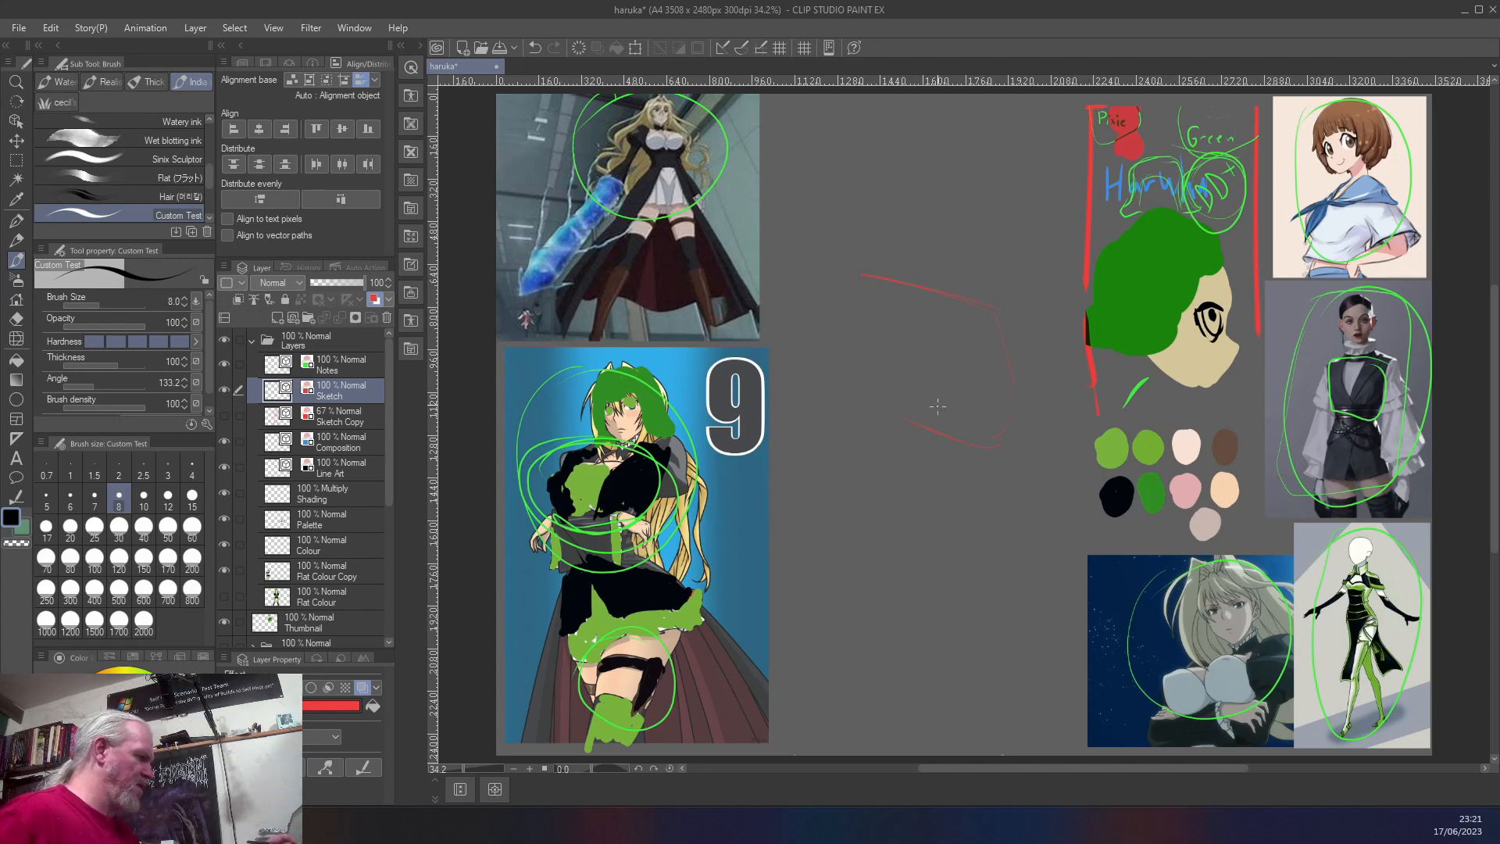
left_click_drag(982, 356, 941, 432)
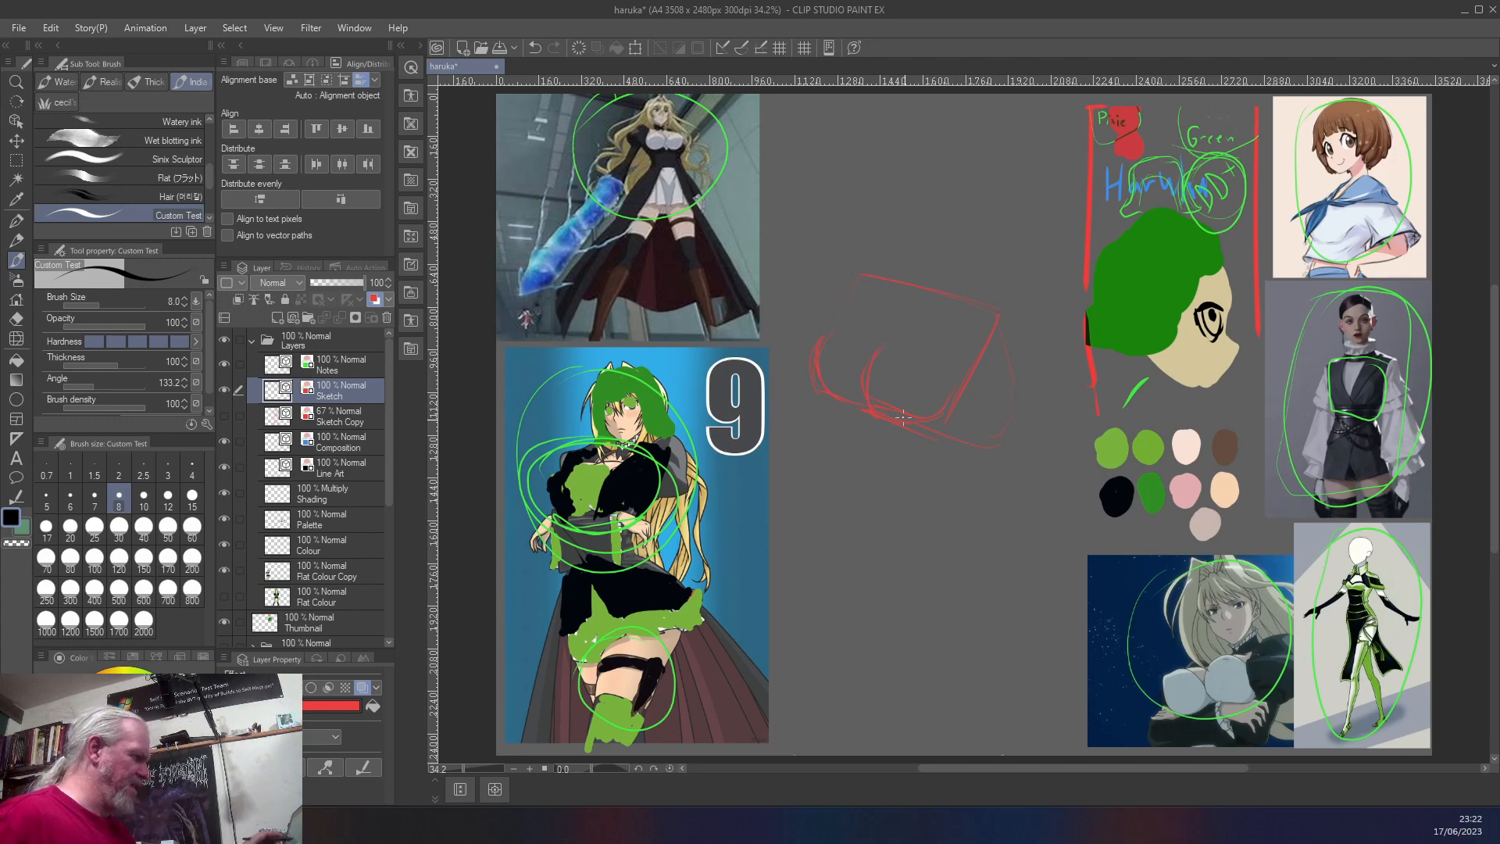
- Move the red torso sketch slightly up and to the right, rotate it slightly clockwise, and clear the selection
key("m")
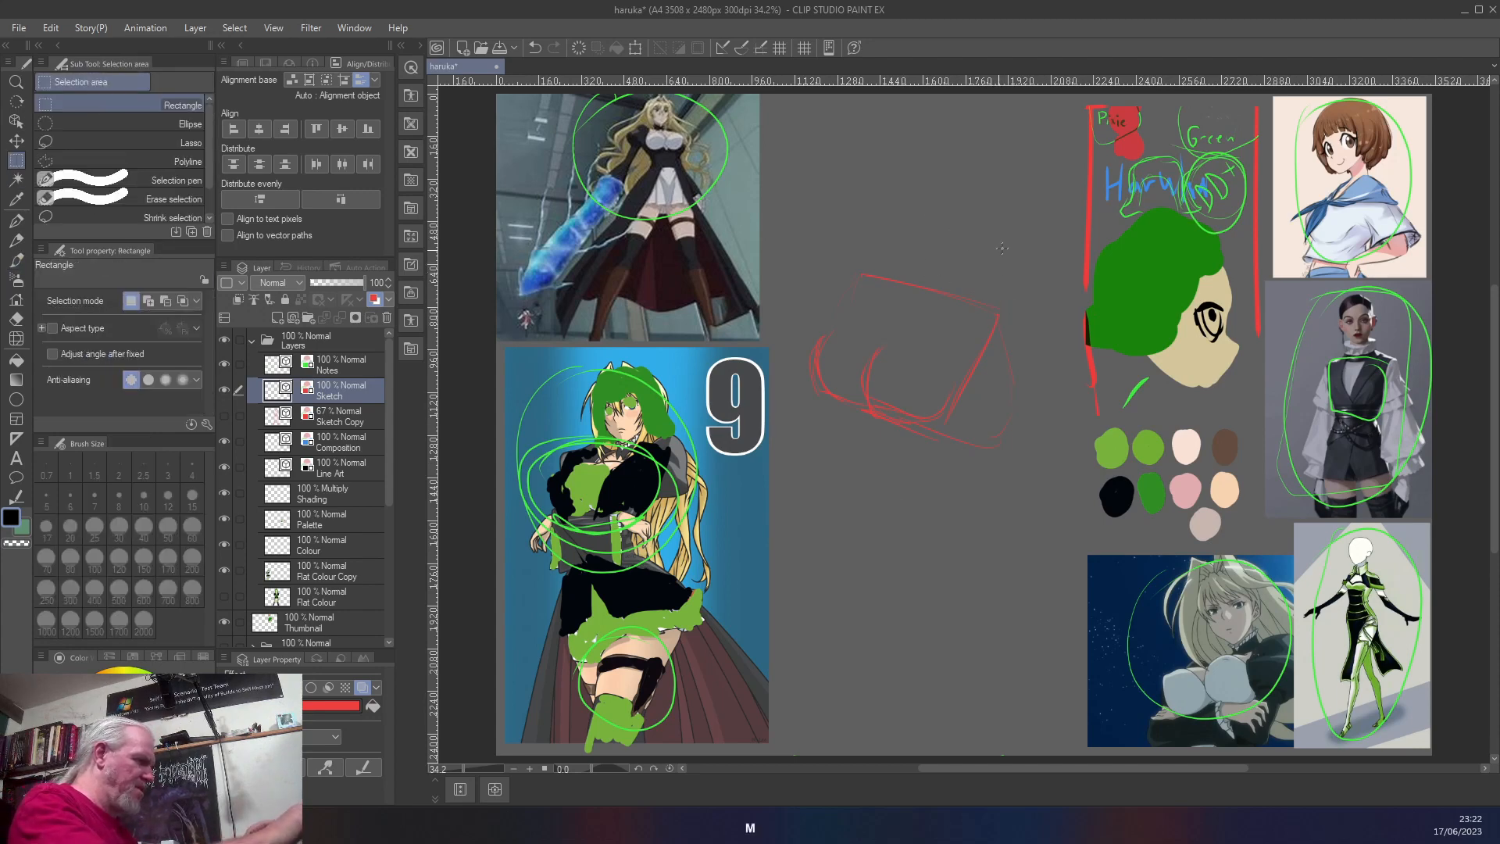
mouse_move(1034, 249)
left_mouse_down()
mouse_move(802, 457)
mouse_move(785, 489)
left_mouse_up()
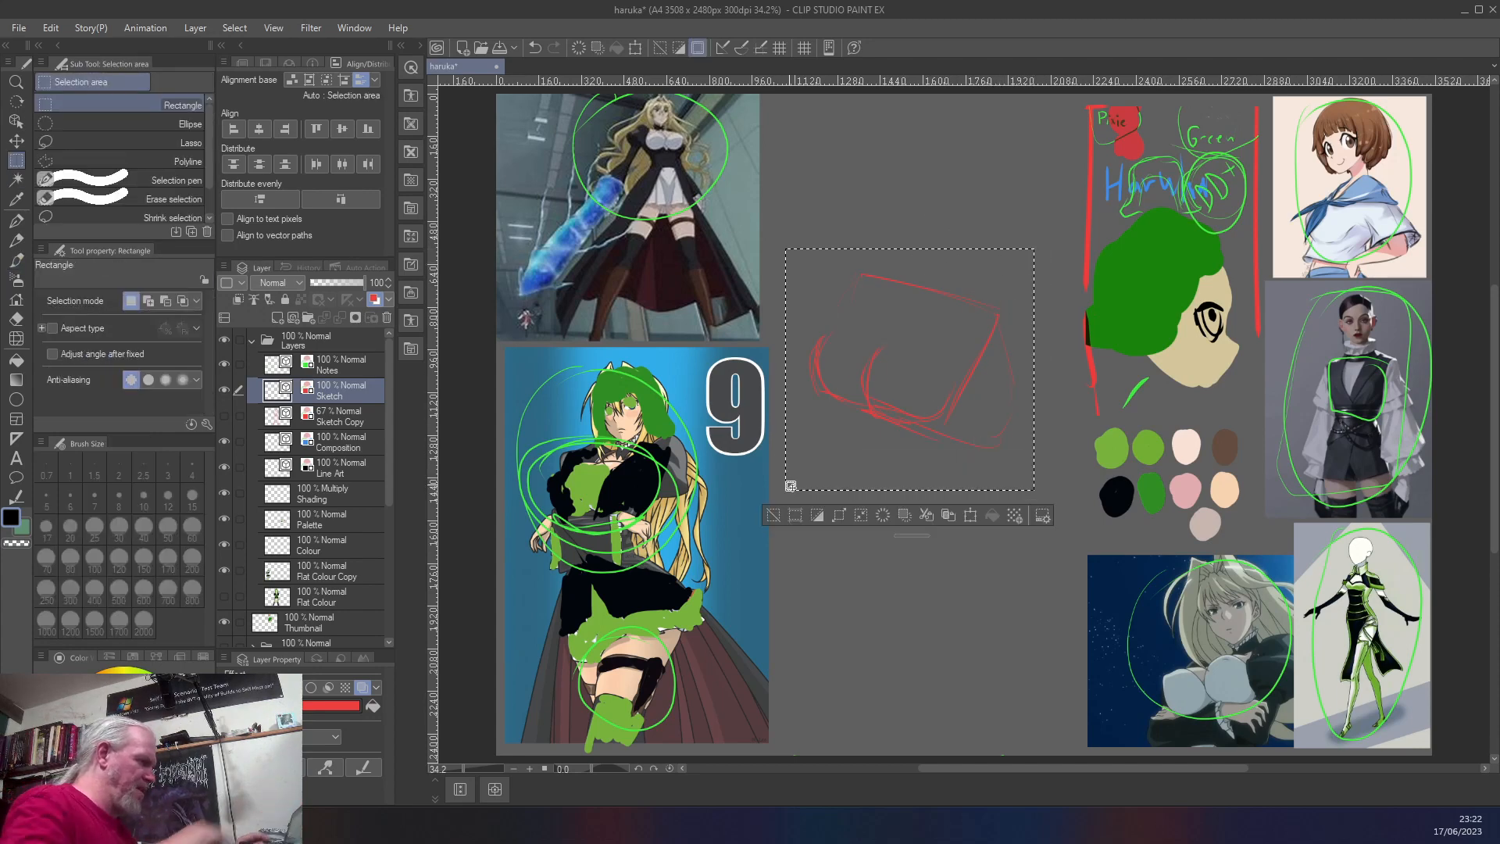
left_click(970, 516)
mouse_move(916, 367)
left_mouse_down()
mouse_move(967, 374)
mouse_move(963, 350)
left_mouse_up()
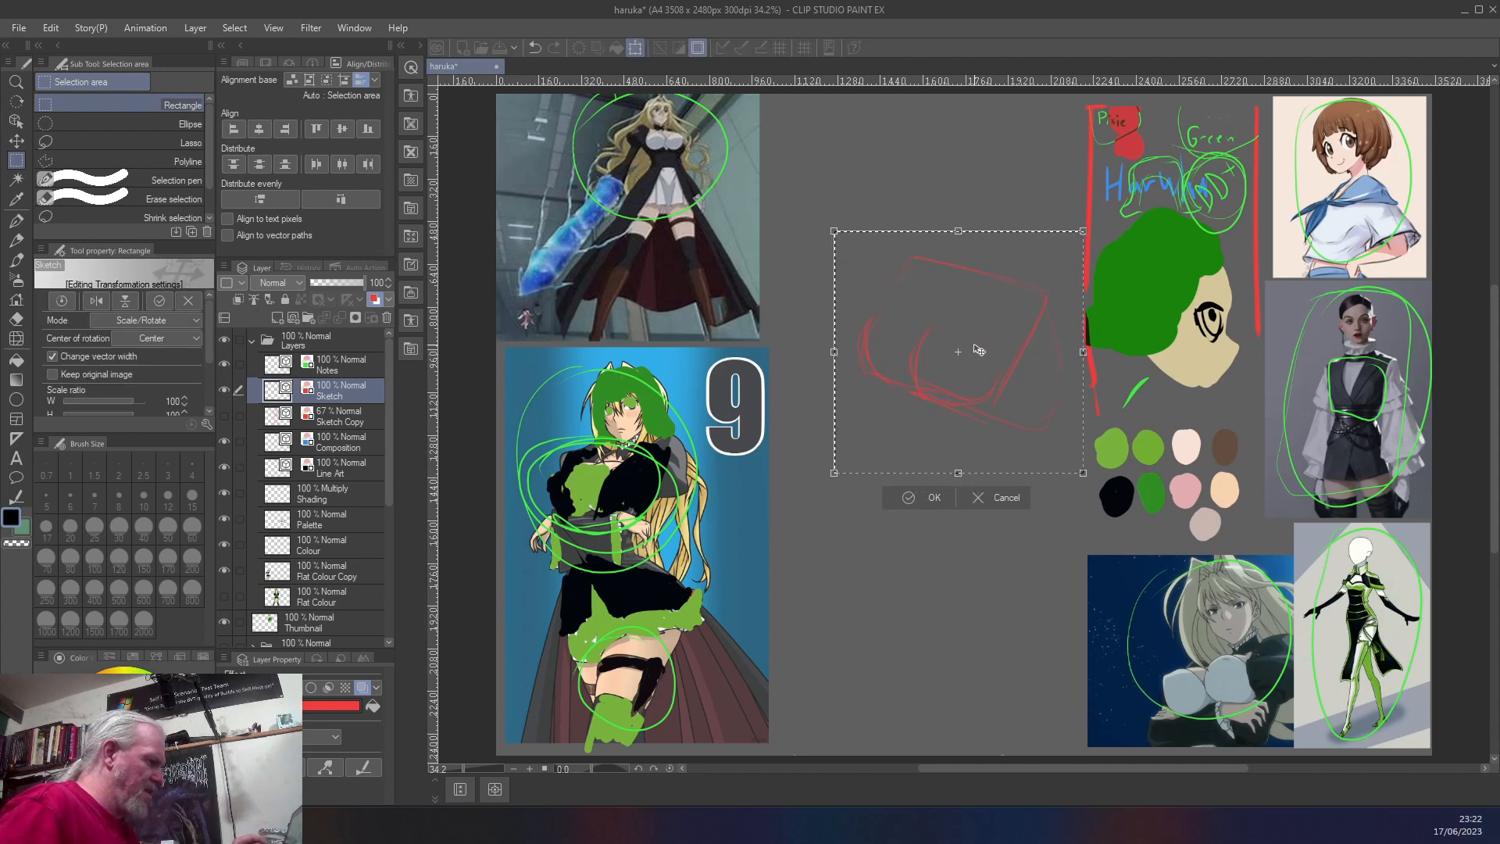
left_click_drag(824, 495, 806, 471)
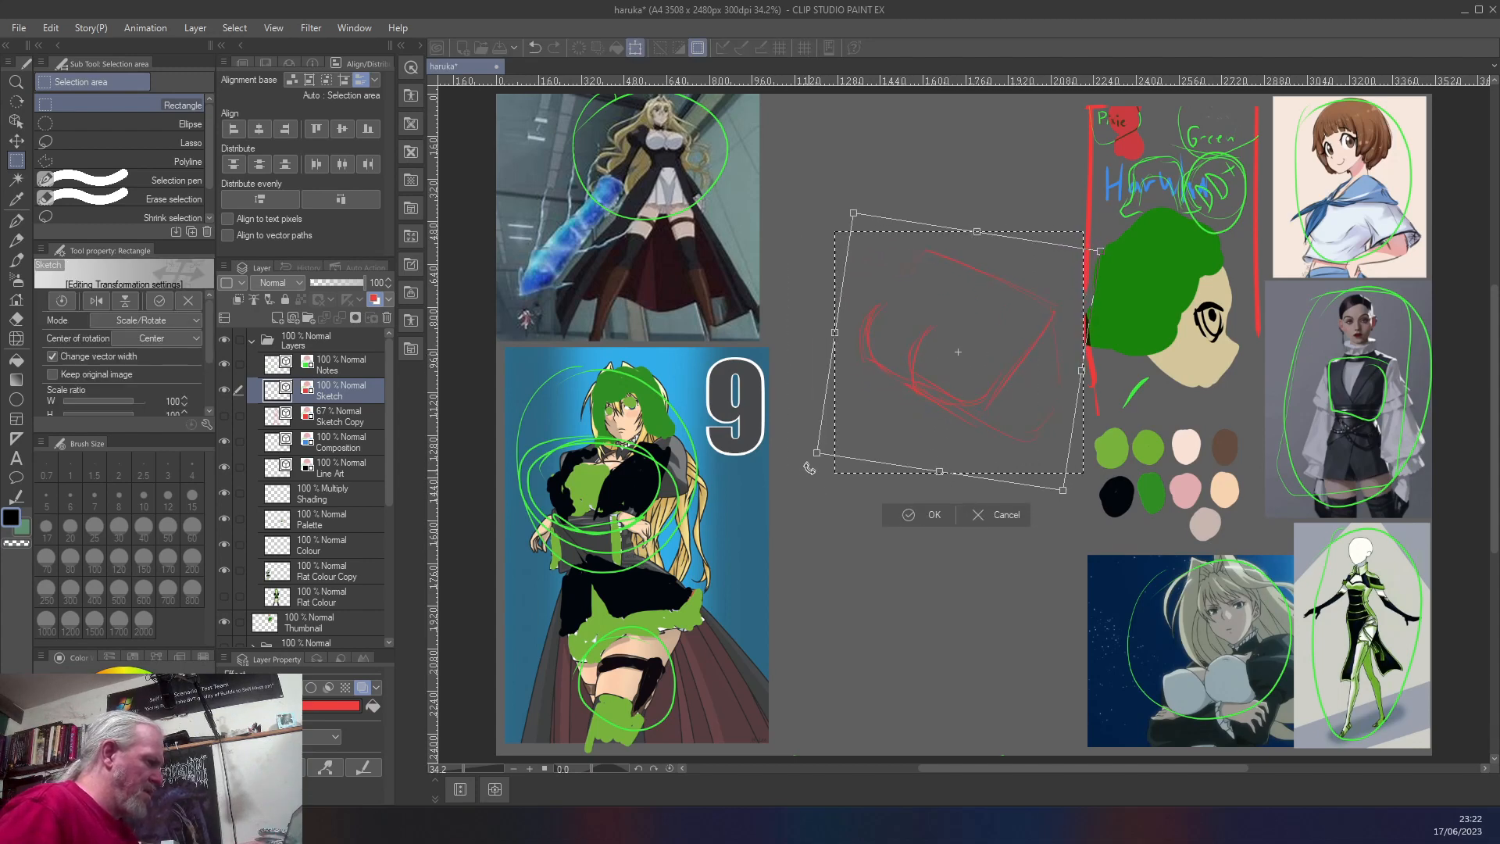
mouse_move(906, 420)
left_mouse_down()
mouse_move(876, 424)
mouse_move(888, 409)
left_mouse_up()
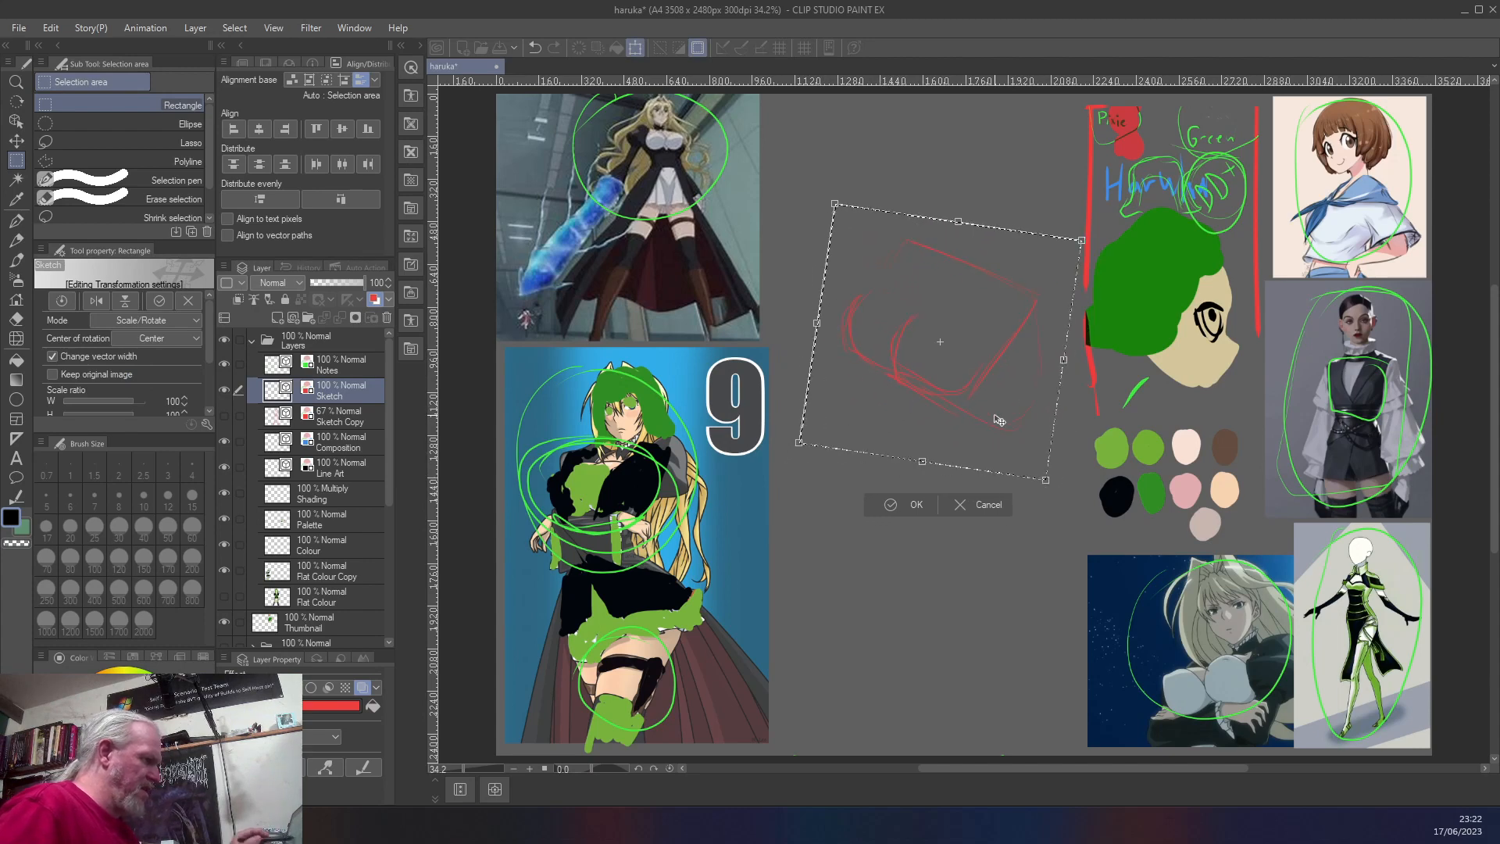
key("Return")
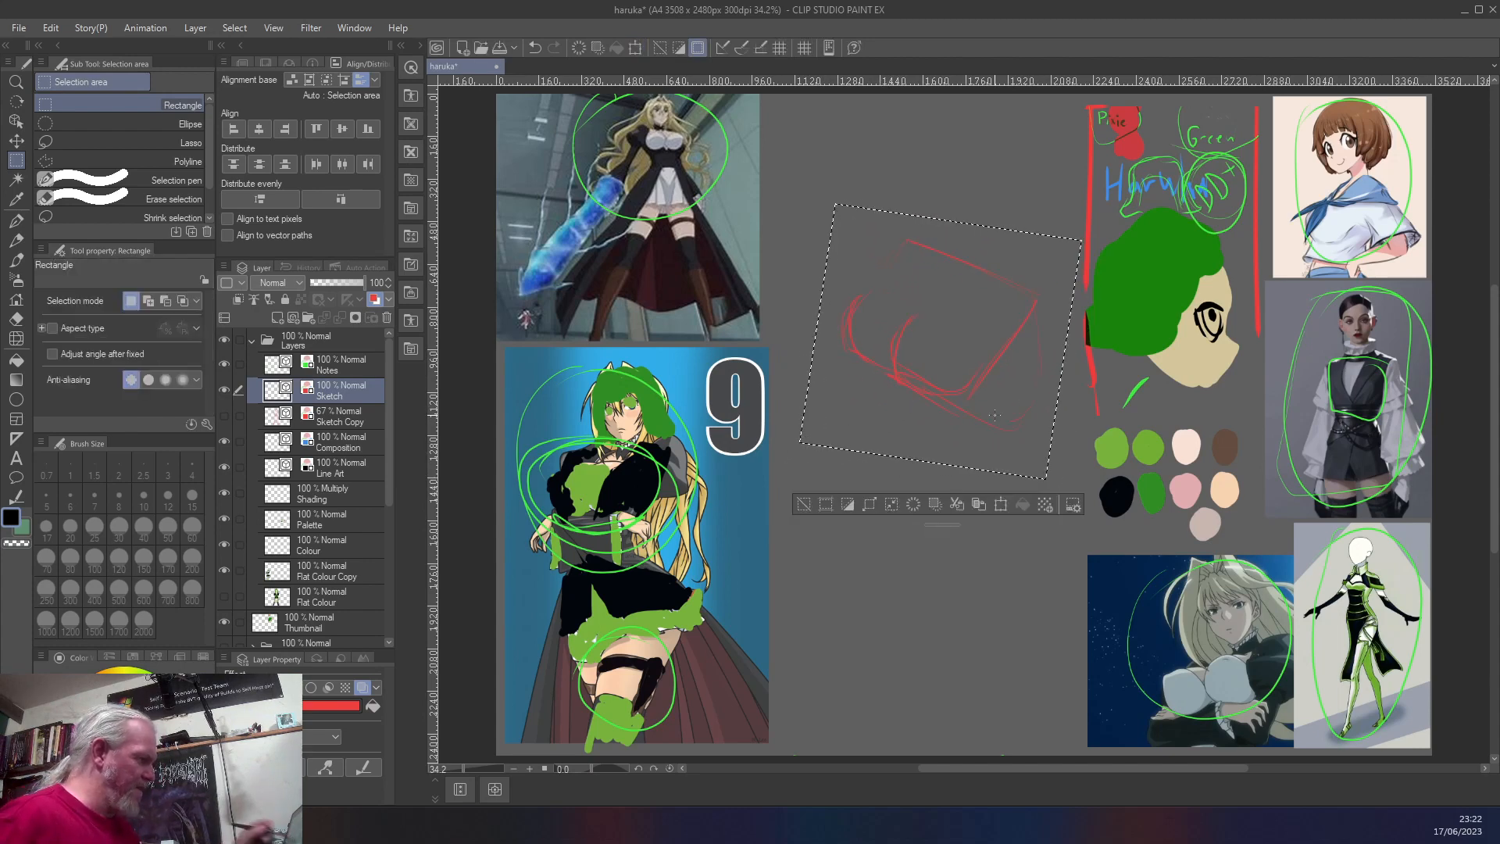
key("ctrl+d")
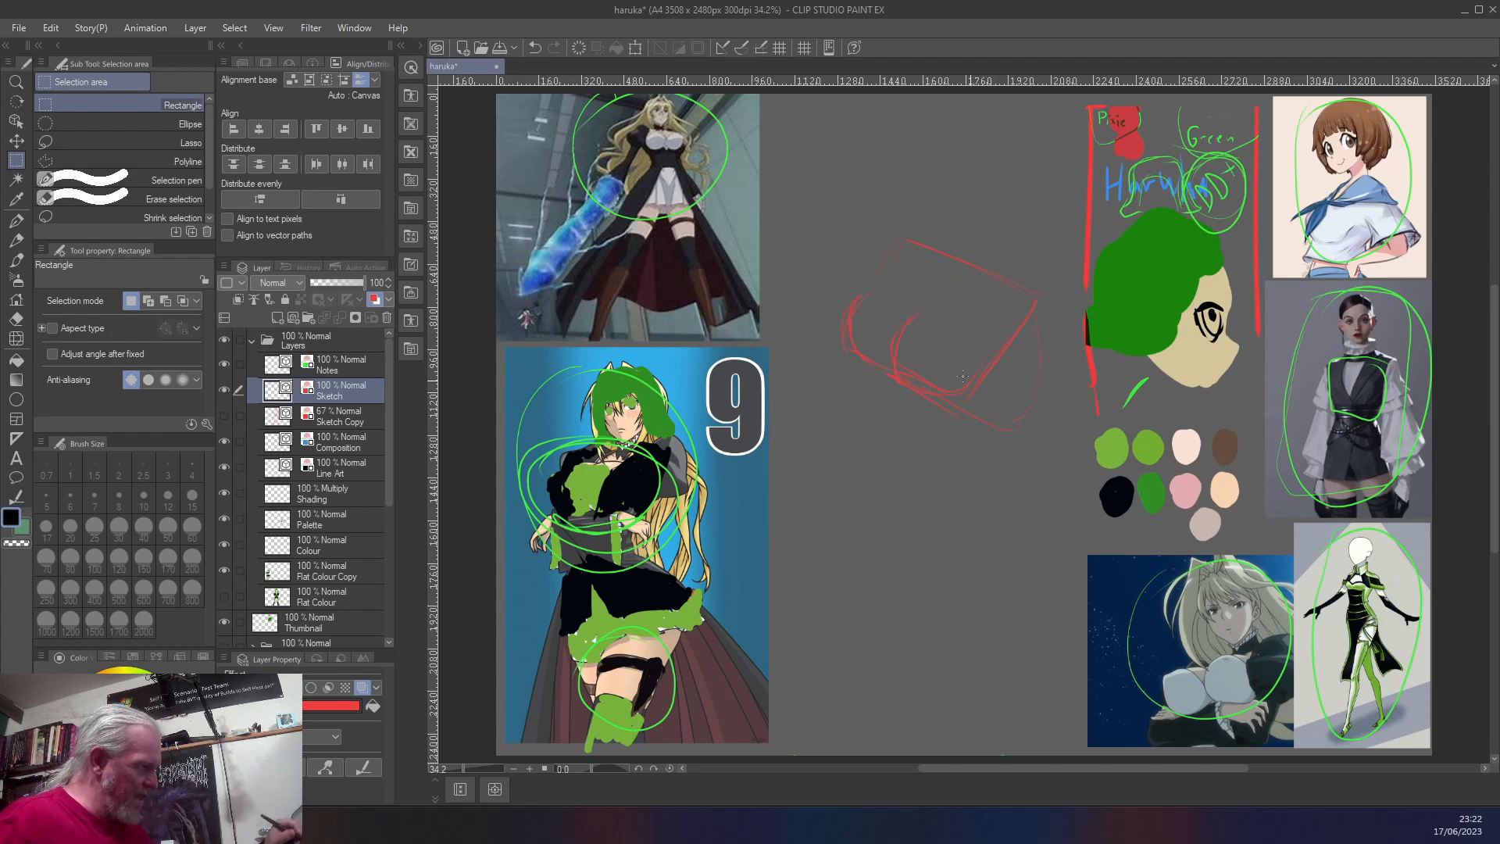
- Sketch the rest of the figure in red around the torso: spine, head, folded arms, hips, skirt and legs
left_click_drag(972, 282, 922, 408)
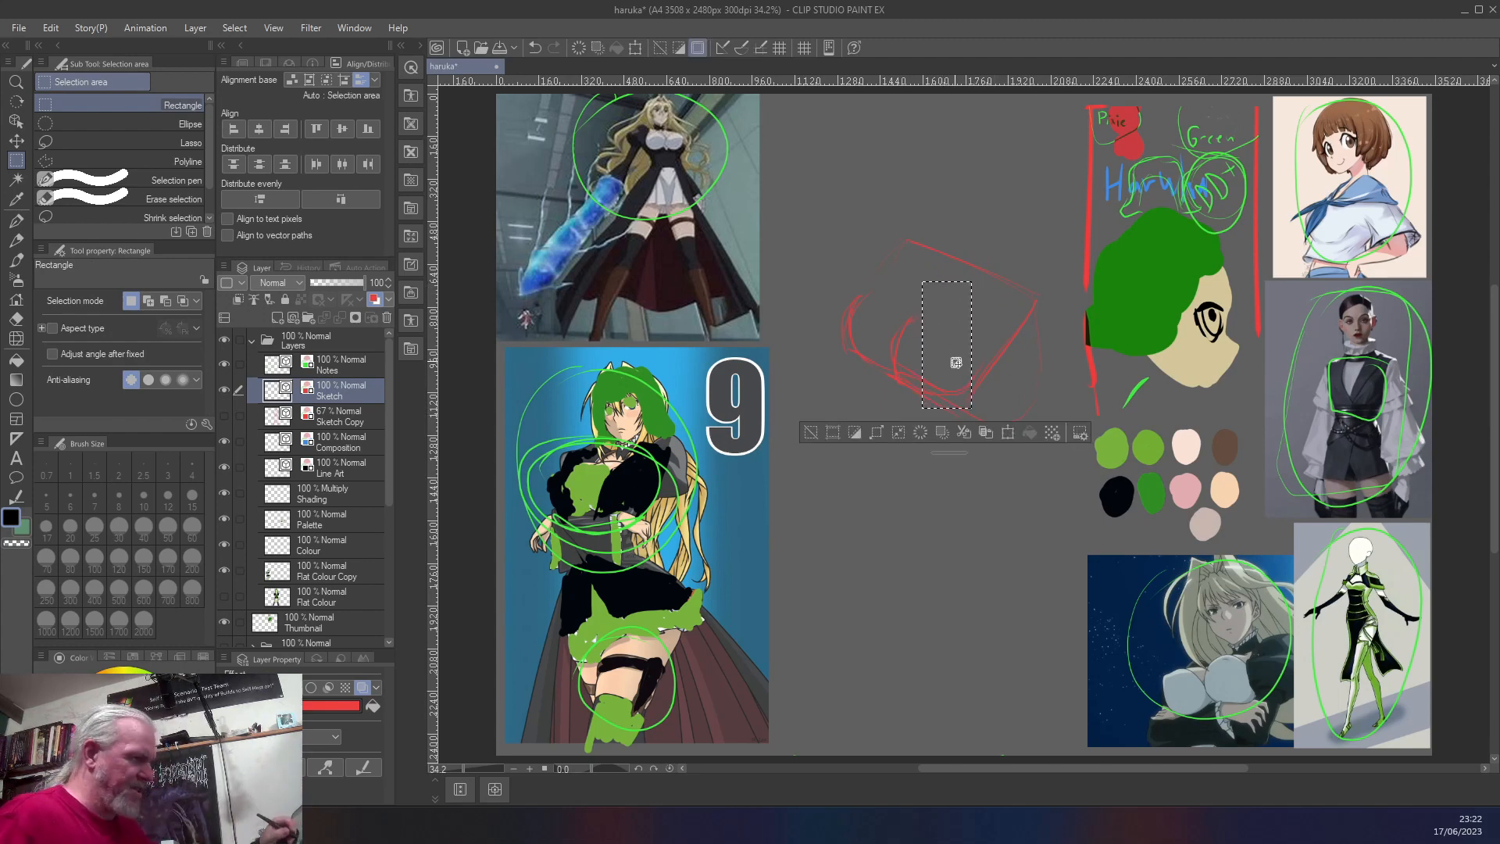
left_click(964, 328)
key("b")
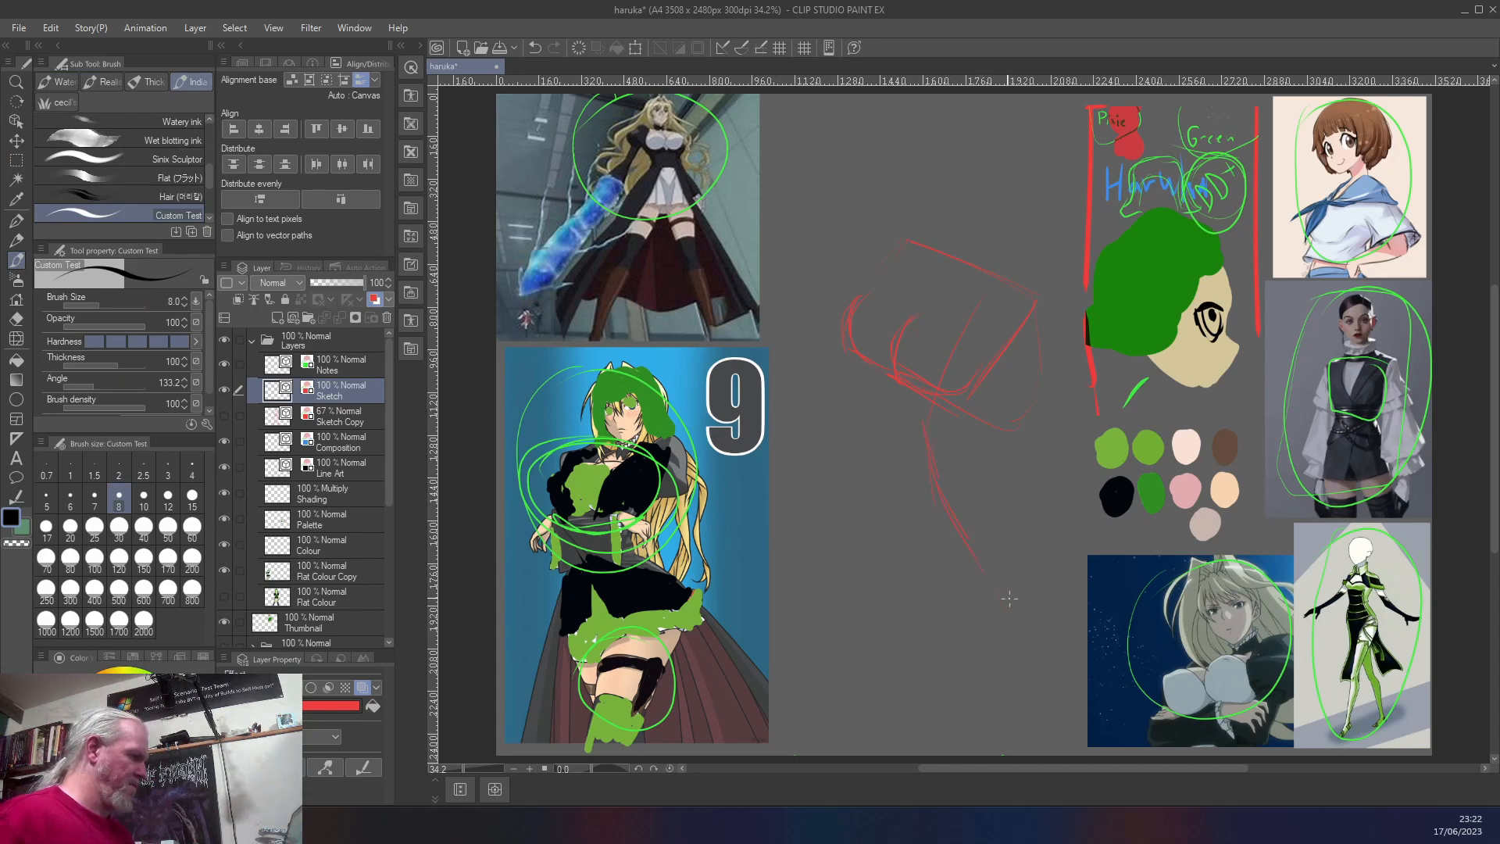
left_click_drag(1016, 650, 1029, 693)
left_click_drag(978, 301, 917, 477)
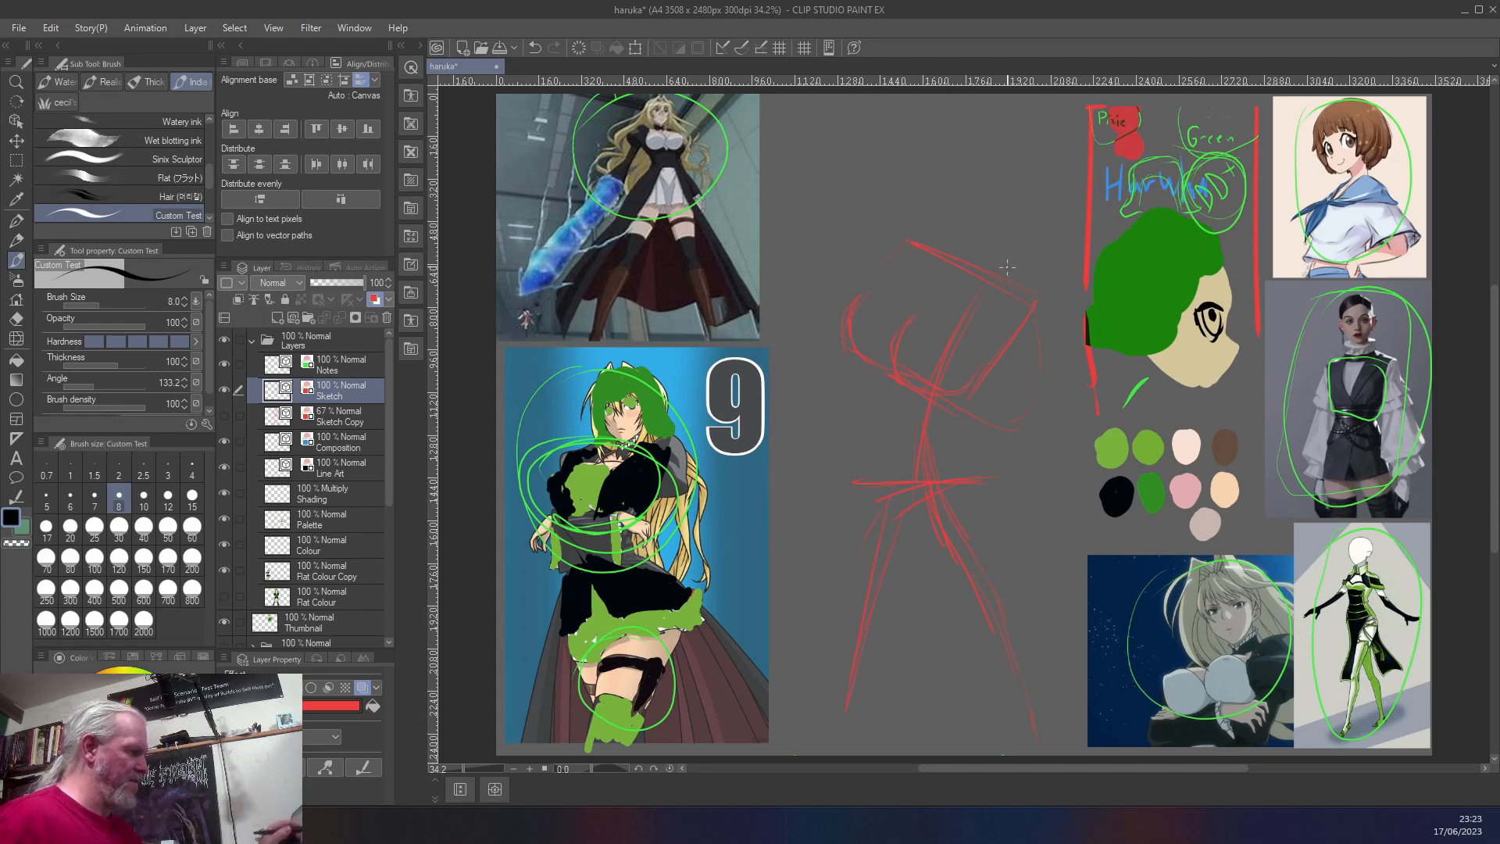
left_click_drag(1046, 280, 1054, 392)
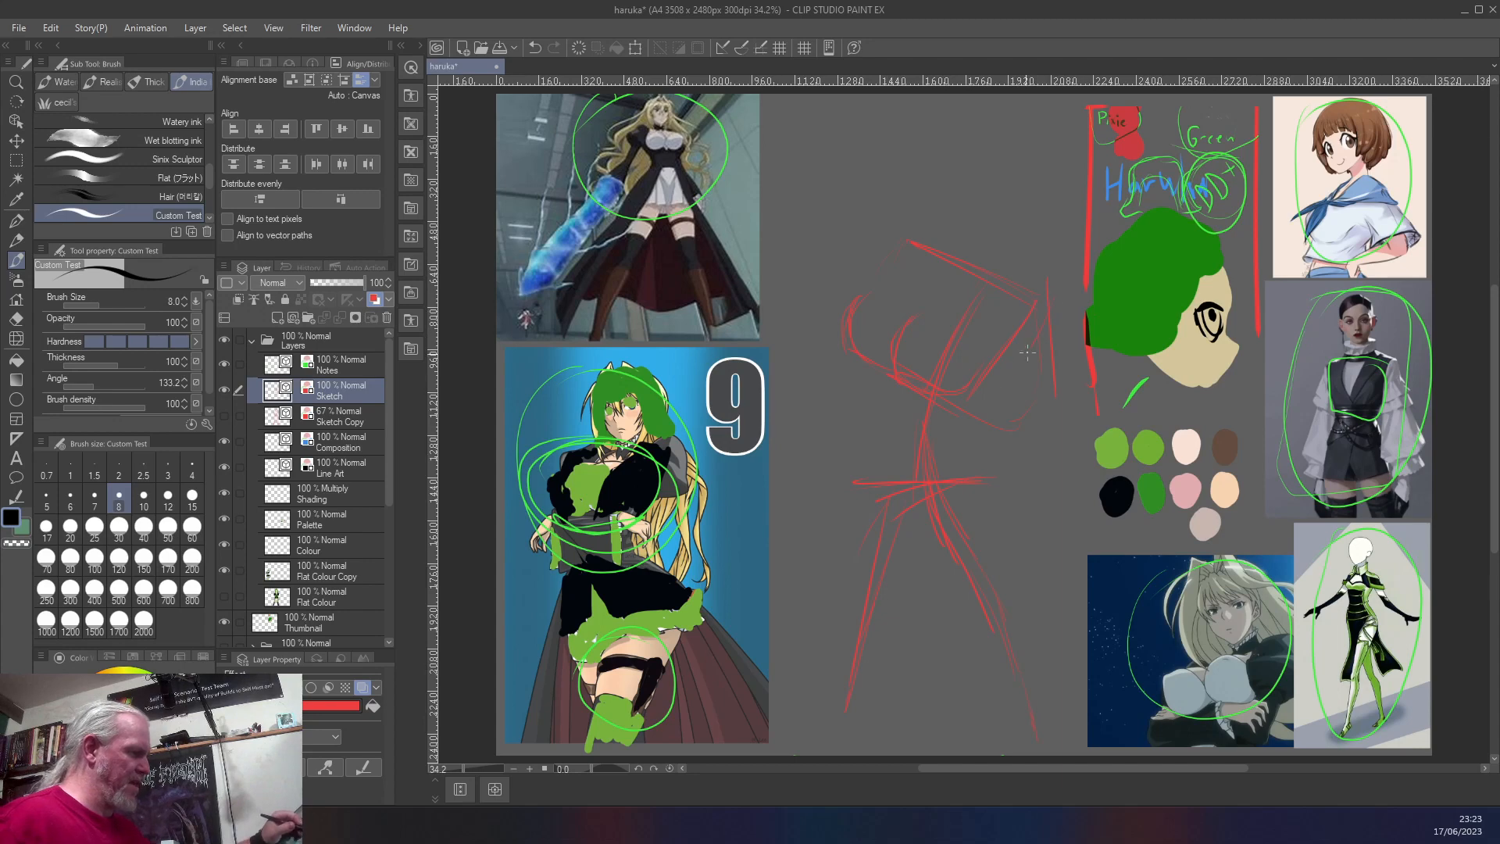
mouse_move(1039, 268)
left_mouse_down()
mouse_move(1009, 273)
mouse_move(954, 370)
left_mouse_up()
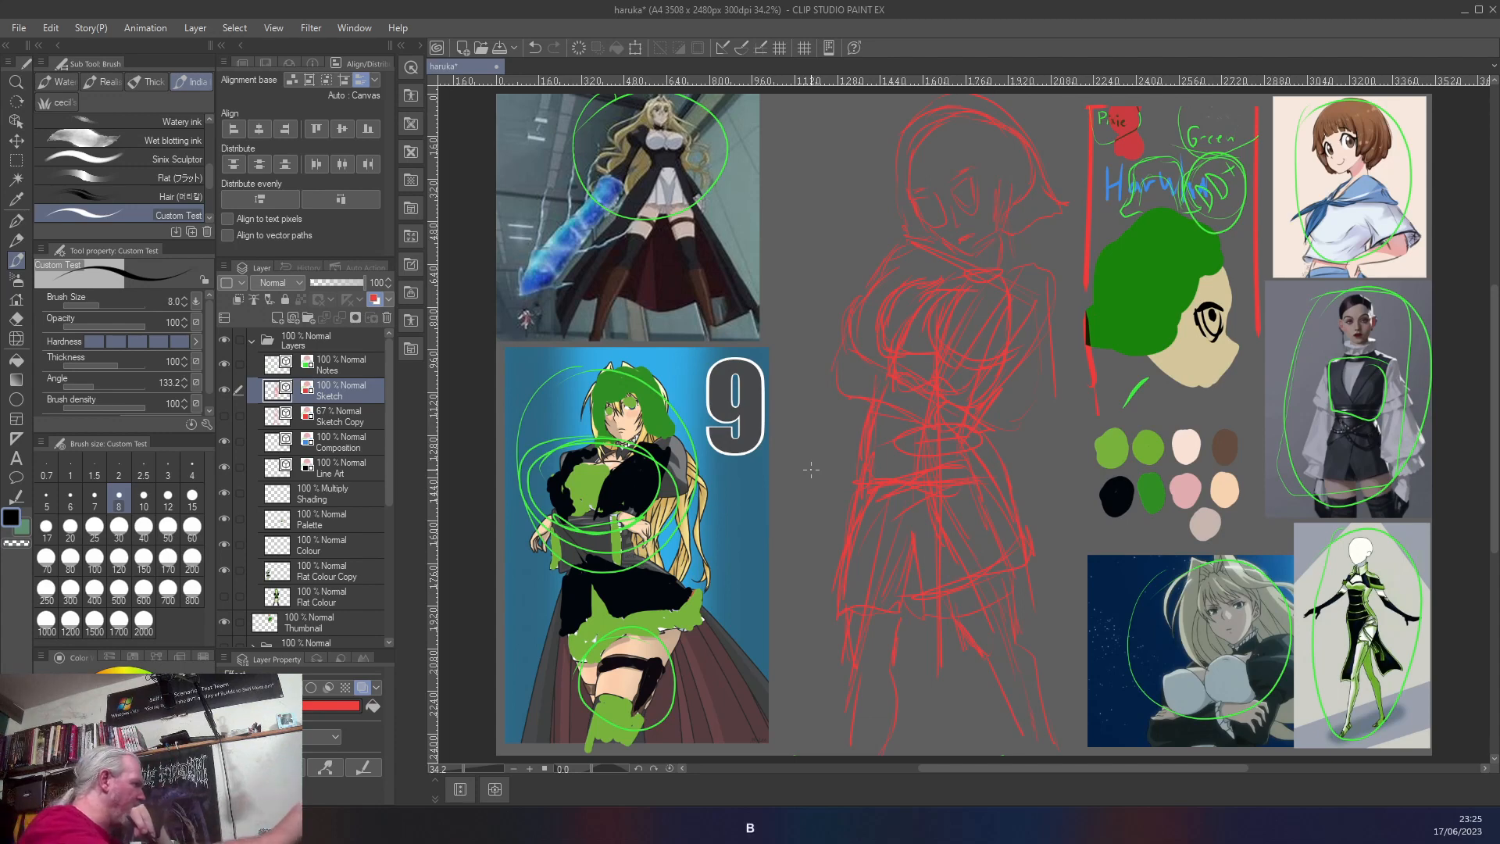
- Strengthen the shoulder, bust and folded-arm lines with the Soft airbrush at size 20
key("b")
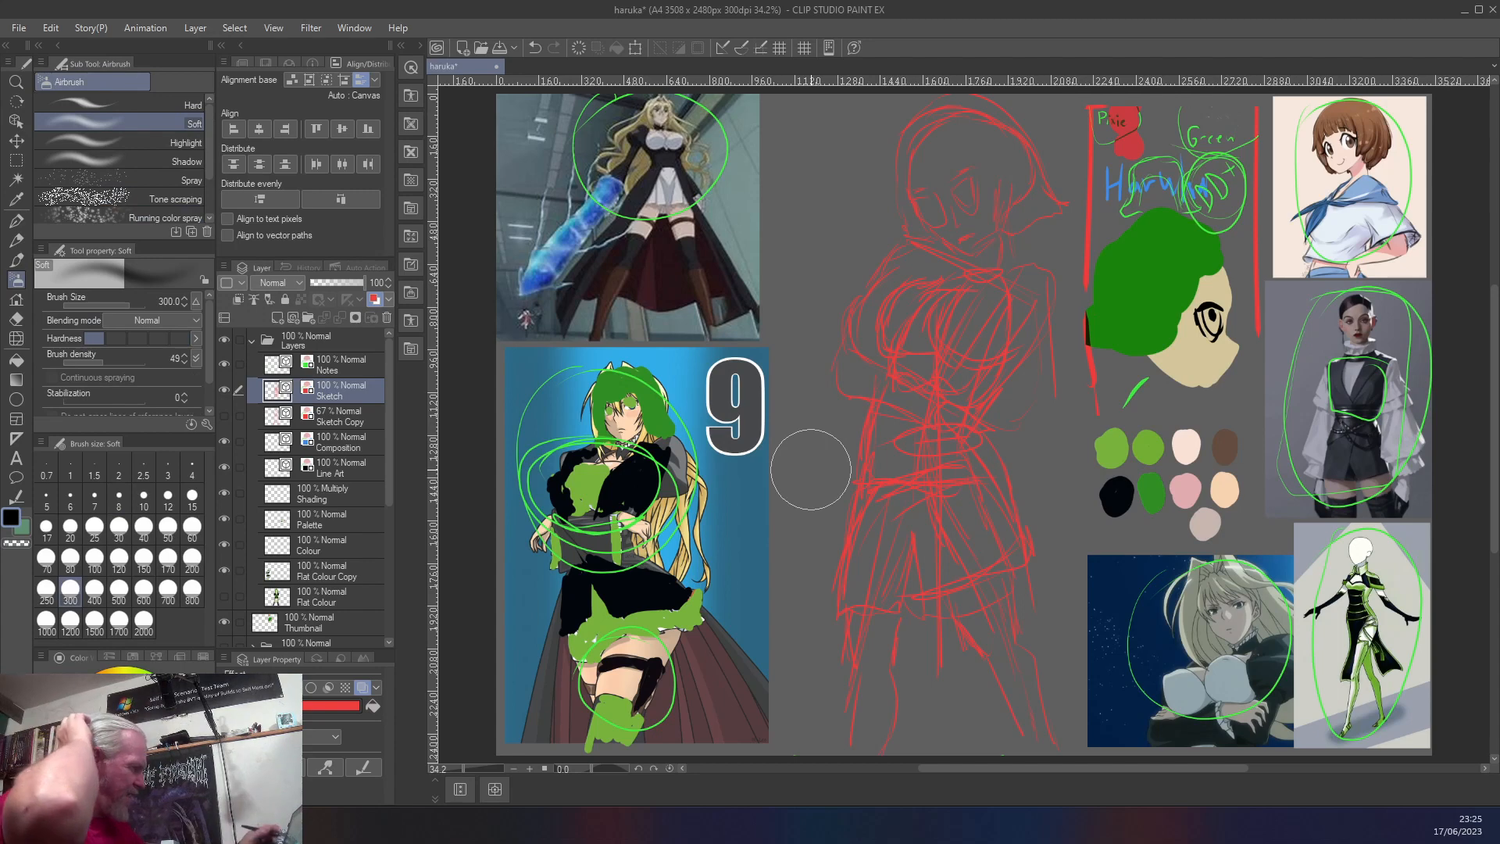
key("bracketleft")
key("bracketleft")
key("bracketleft")
key("bracketleft")
key("bracketleft")
key("bracketleft")
key("bracketleft")
key("bracketleft")
key("bracketleft")
key("bracketleft")
key("bracketleft")
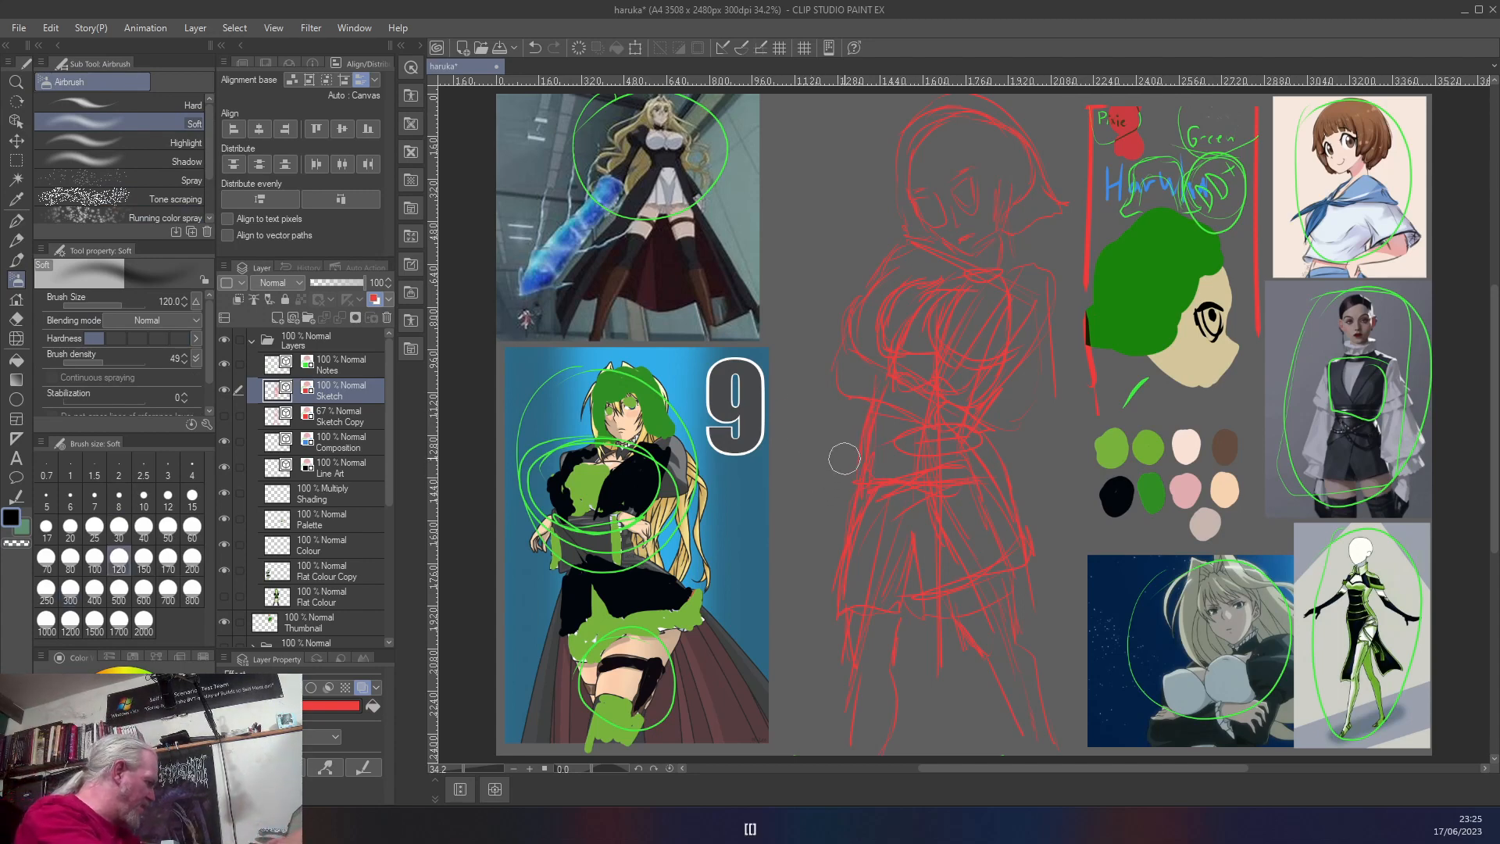
key("bracketleft")
key("bracketleft")
key("bracketleft")
key("bracketleft")
key("bracketleft")
key("bracketleft")
key("bracketleft")
key("bracketleft")
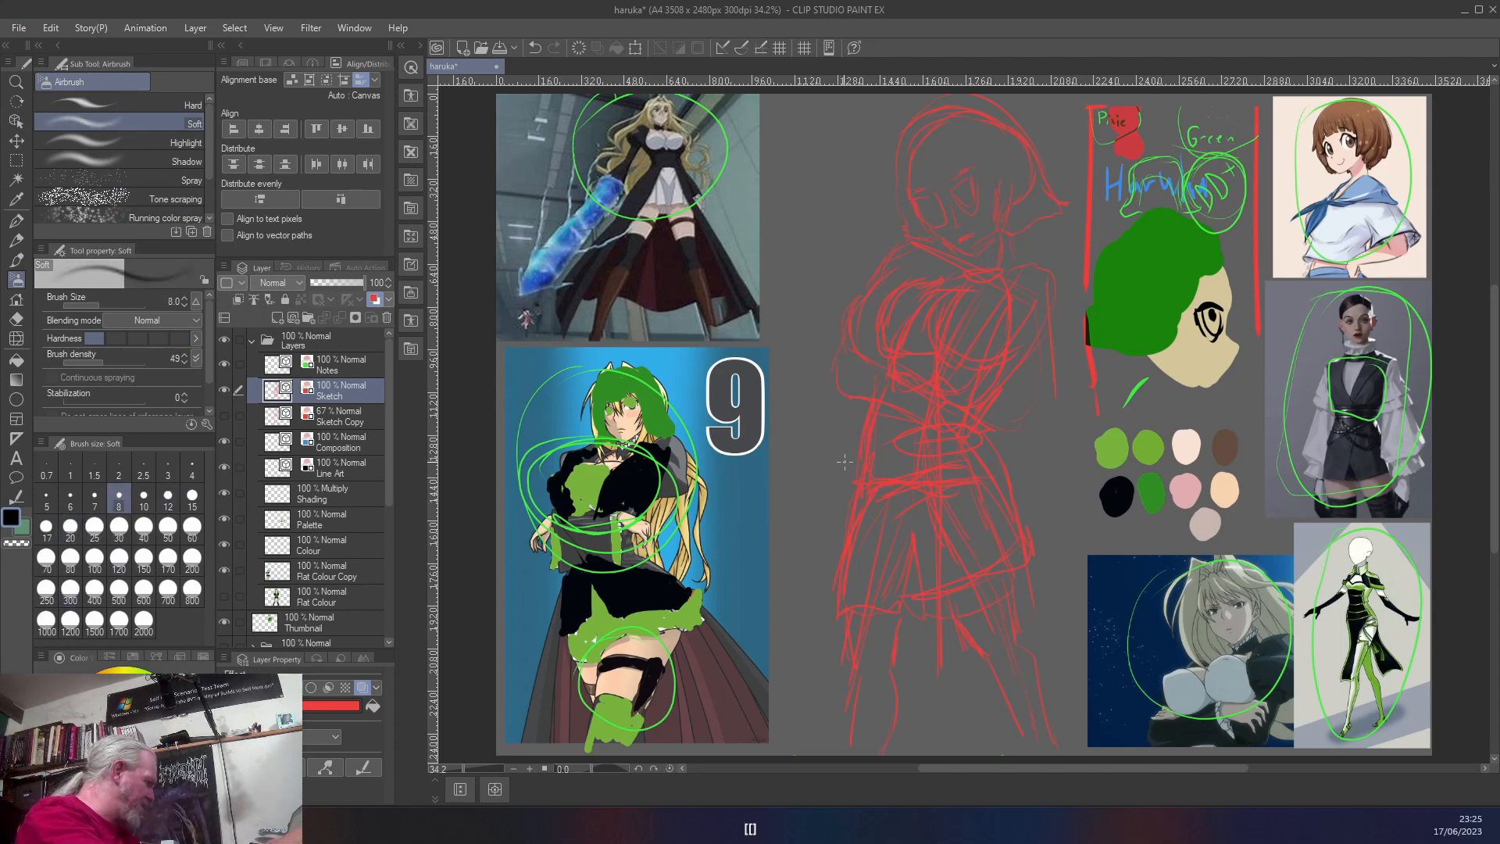
key("bracketright")
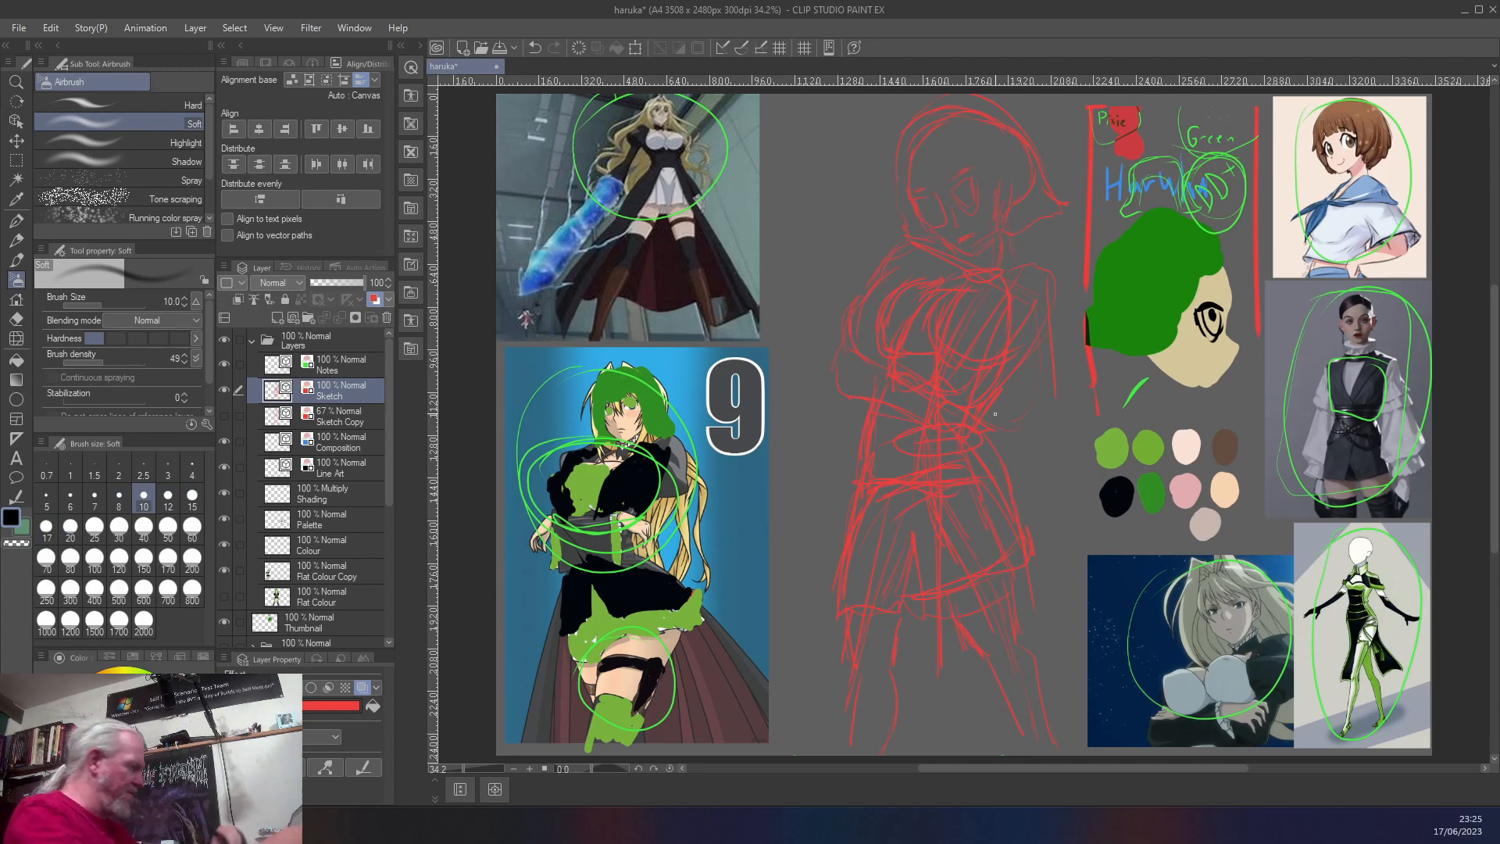
key("bracketright")
key("bracketright")
key("bracketright")
key("bracketright")
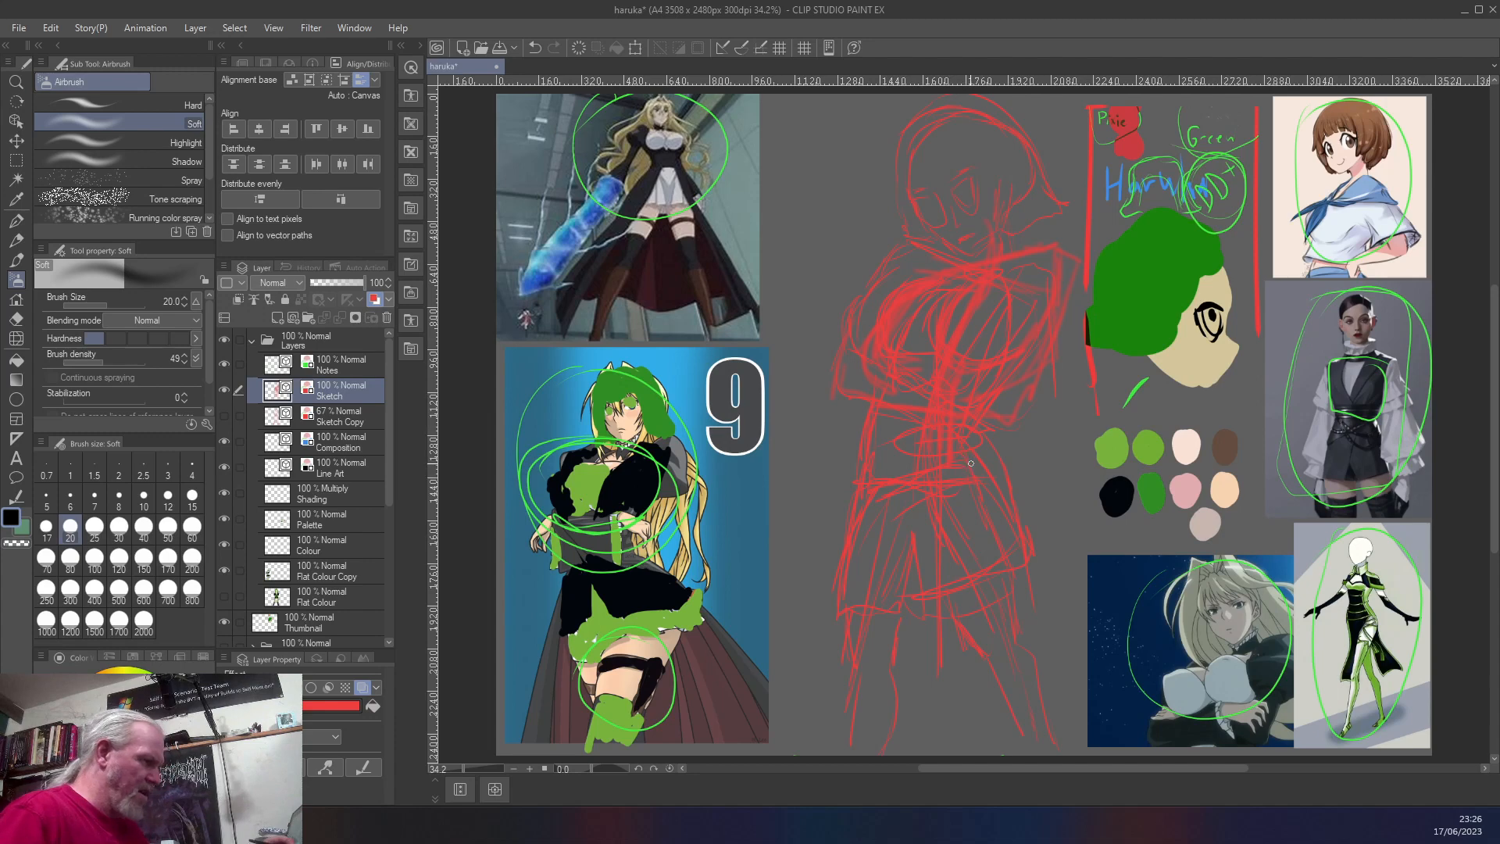
- Try shading the waist and hips in red with the Soft airbrush at size 120
key("]")
key("]")
key("]")
key("]")
key("]")
key("]")
key("]")
key("]")
key("]")
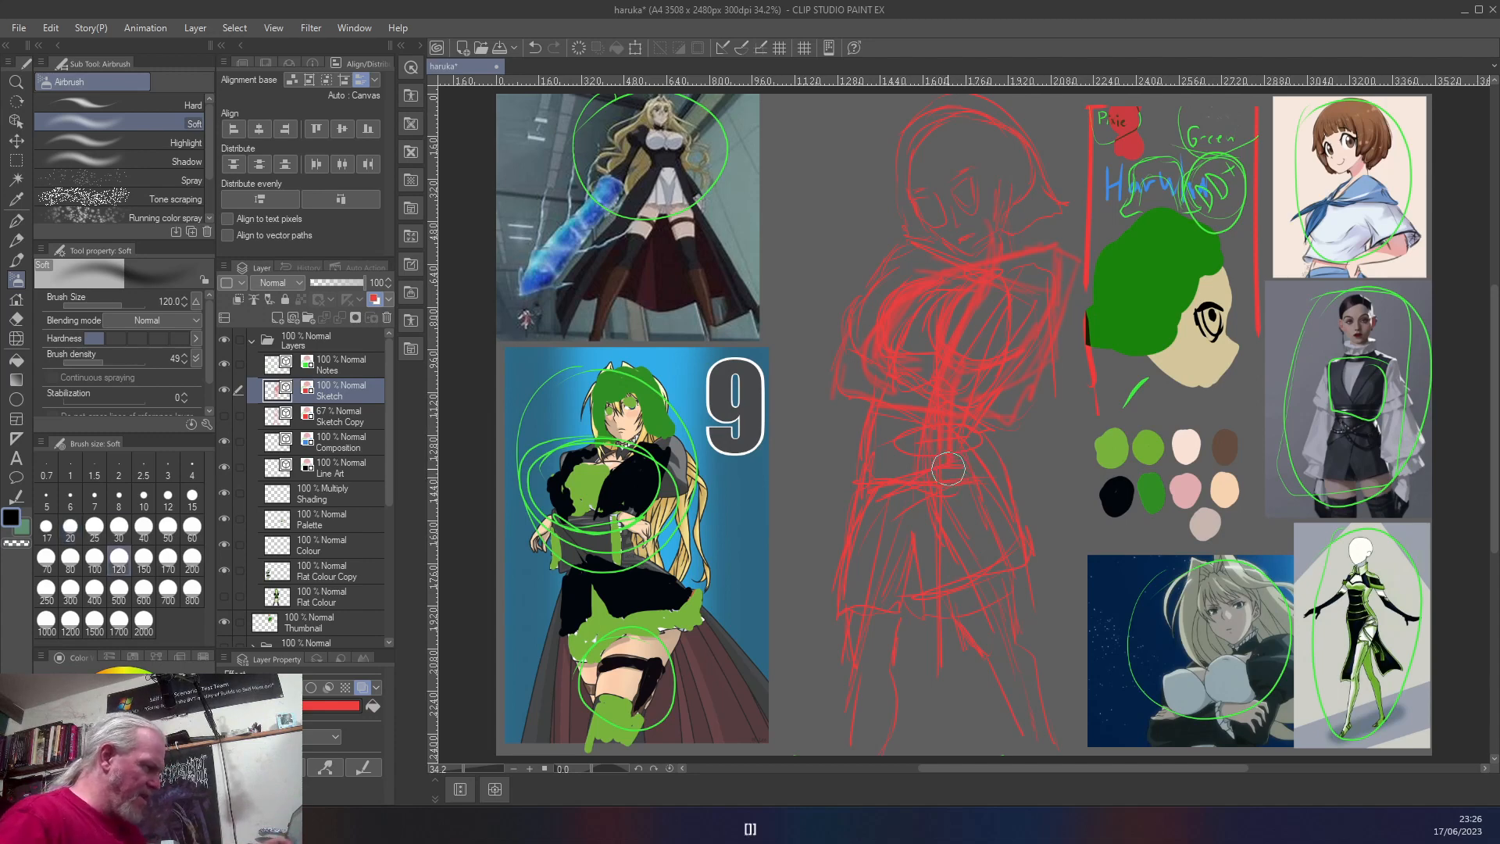
mouse_move(914, 466)
left_mouse_down()
mouse_move(964, 447)
mouse_move(906, 471)
mouse_move(931, 437)
mouse_move(900, 461)
mouse_move(993, 456)
mouse_move(999, 513)
mouse_move(982, 509)
mouse_move(986, 459)
mouse_move(970, 495)
mouse_move(940, 505)
left_mouse_up()
- Set the Soft airbrush to size 50 and make its brush size respond to pen pressure instead of tilt
key("[")
key("[")
key("[")
key("[")
key("[")
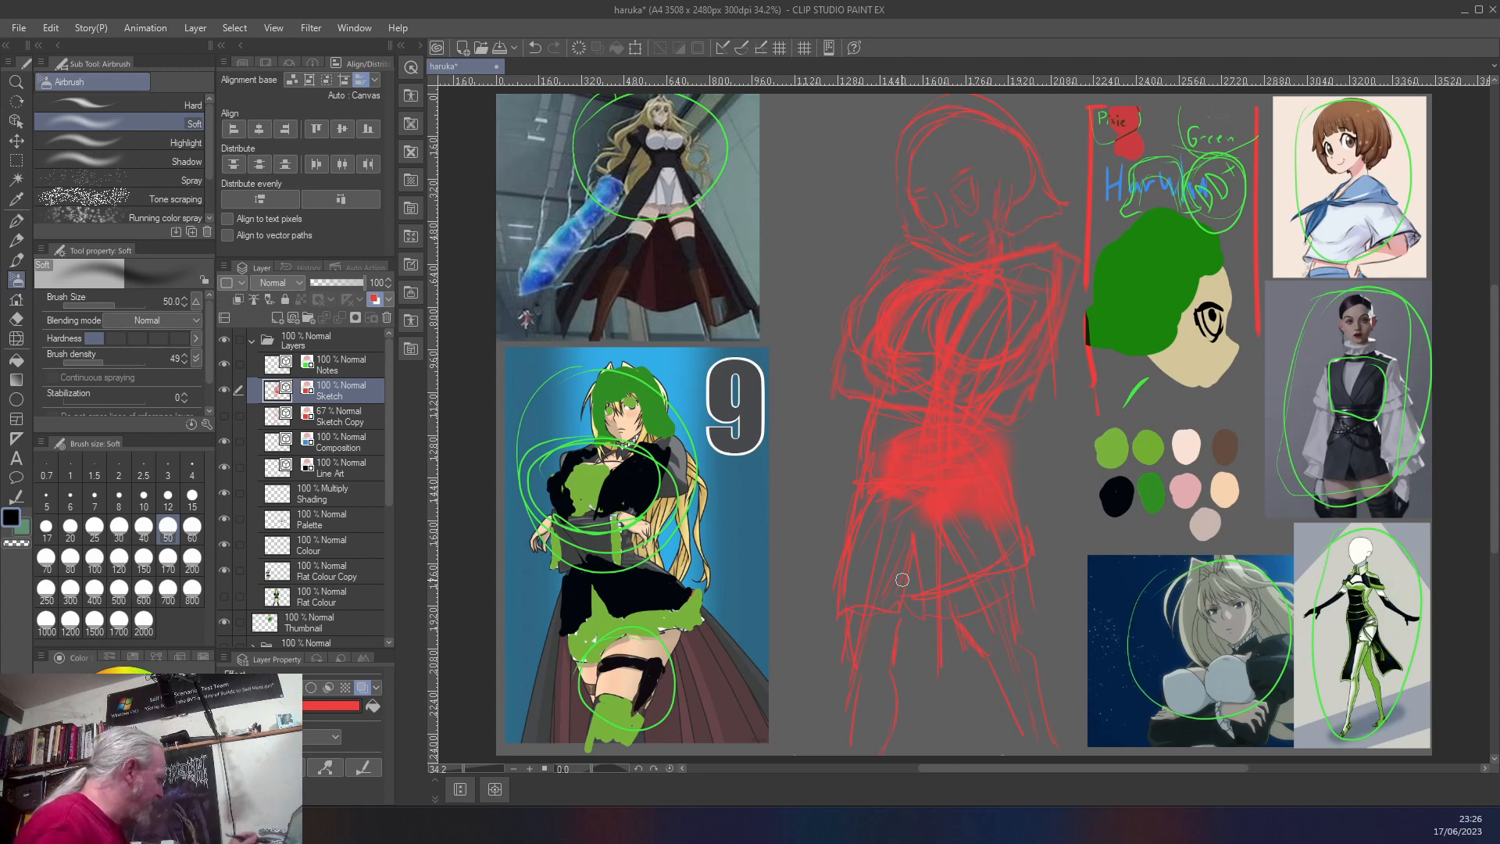
left_click(198, 303)
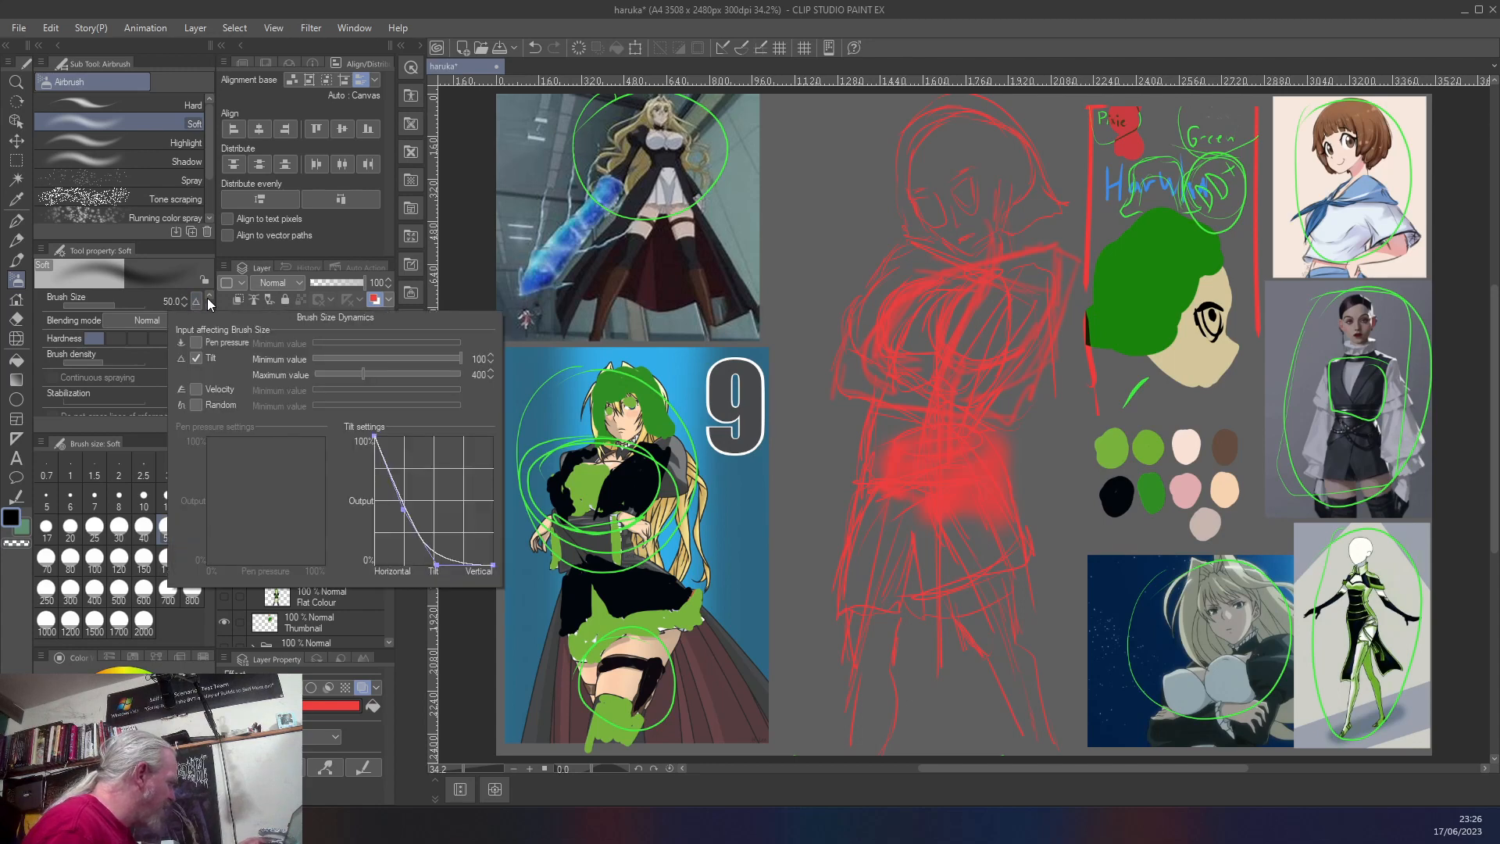
left_click(196, 359)
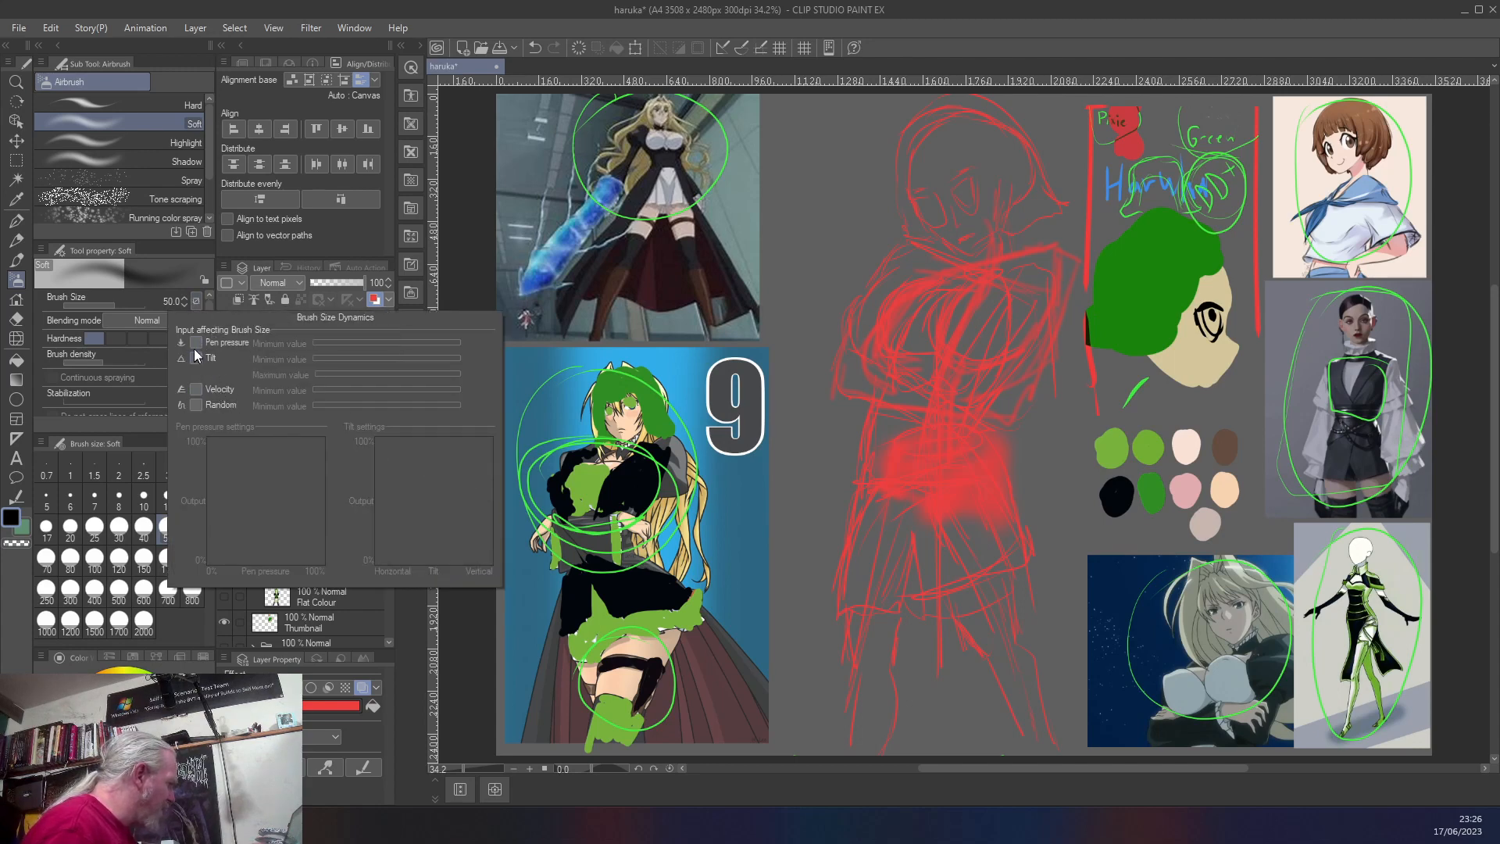
left_click(196, 342)
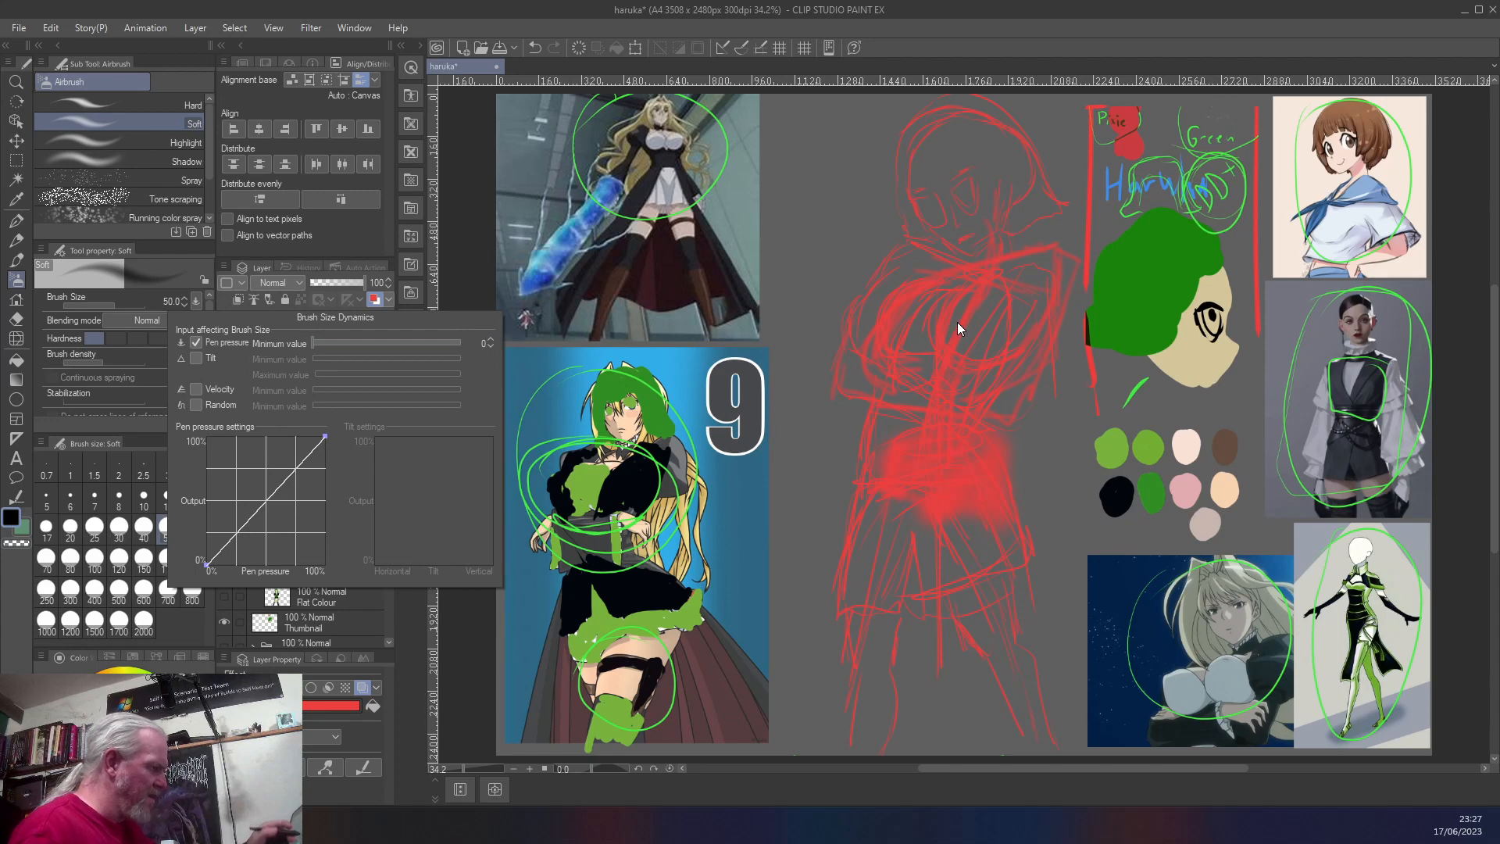
left_click(819, 205)
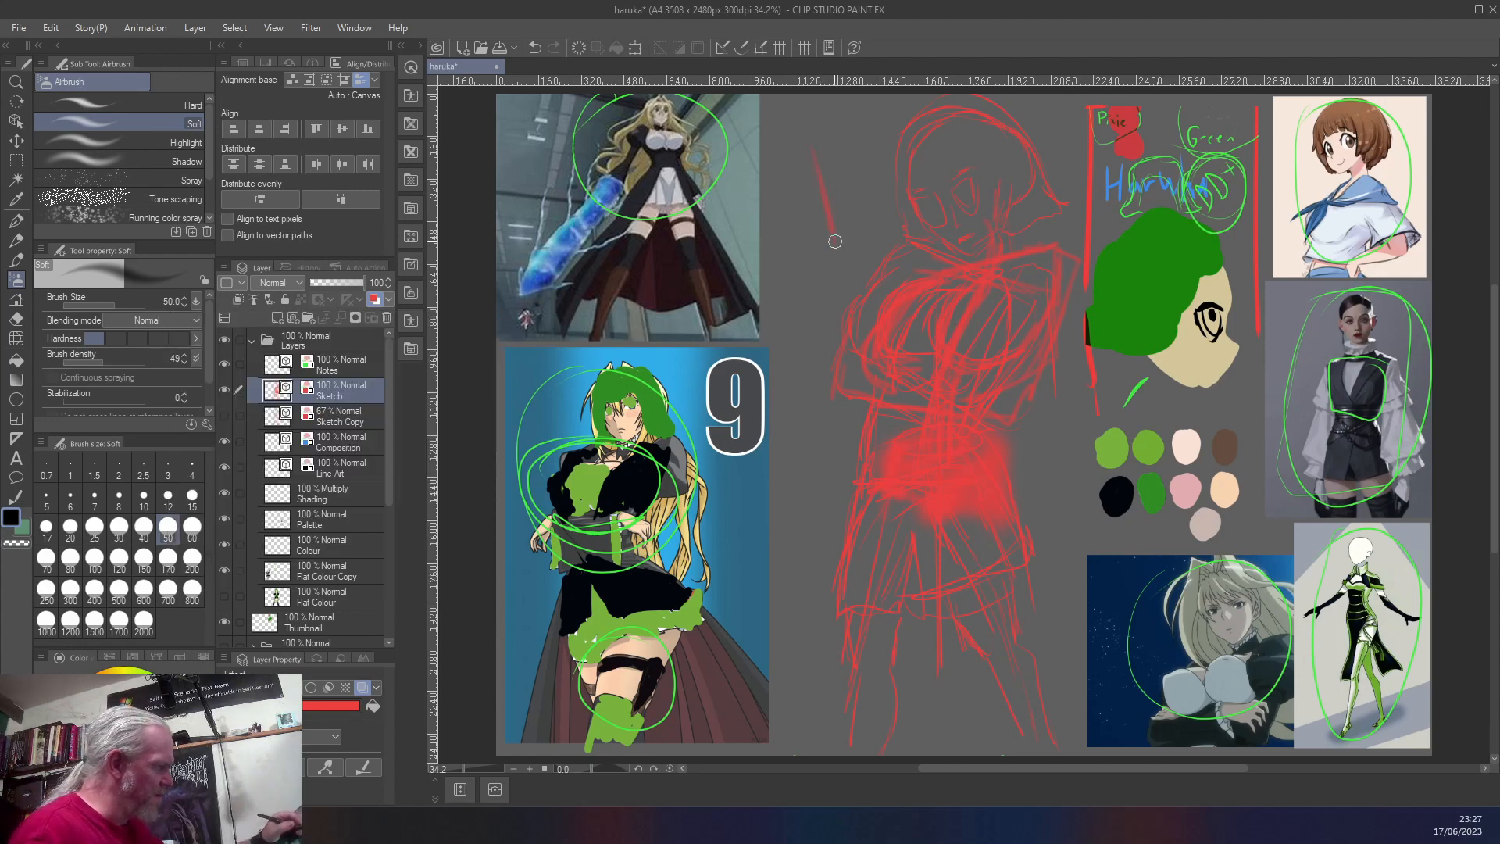
- Test the airbrush with vertical strokes beside the figure, and undo them together with the waist shading
mouse_move(814, 160)
left_mouse_down()
mouse_move(824, 362)
mouse_move(817, 263)
mouse_move(811, 397)
mouse_move(816, 212)
mouse_move(825, 394)
left_mouse_up()
key("ctrl+z")
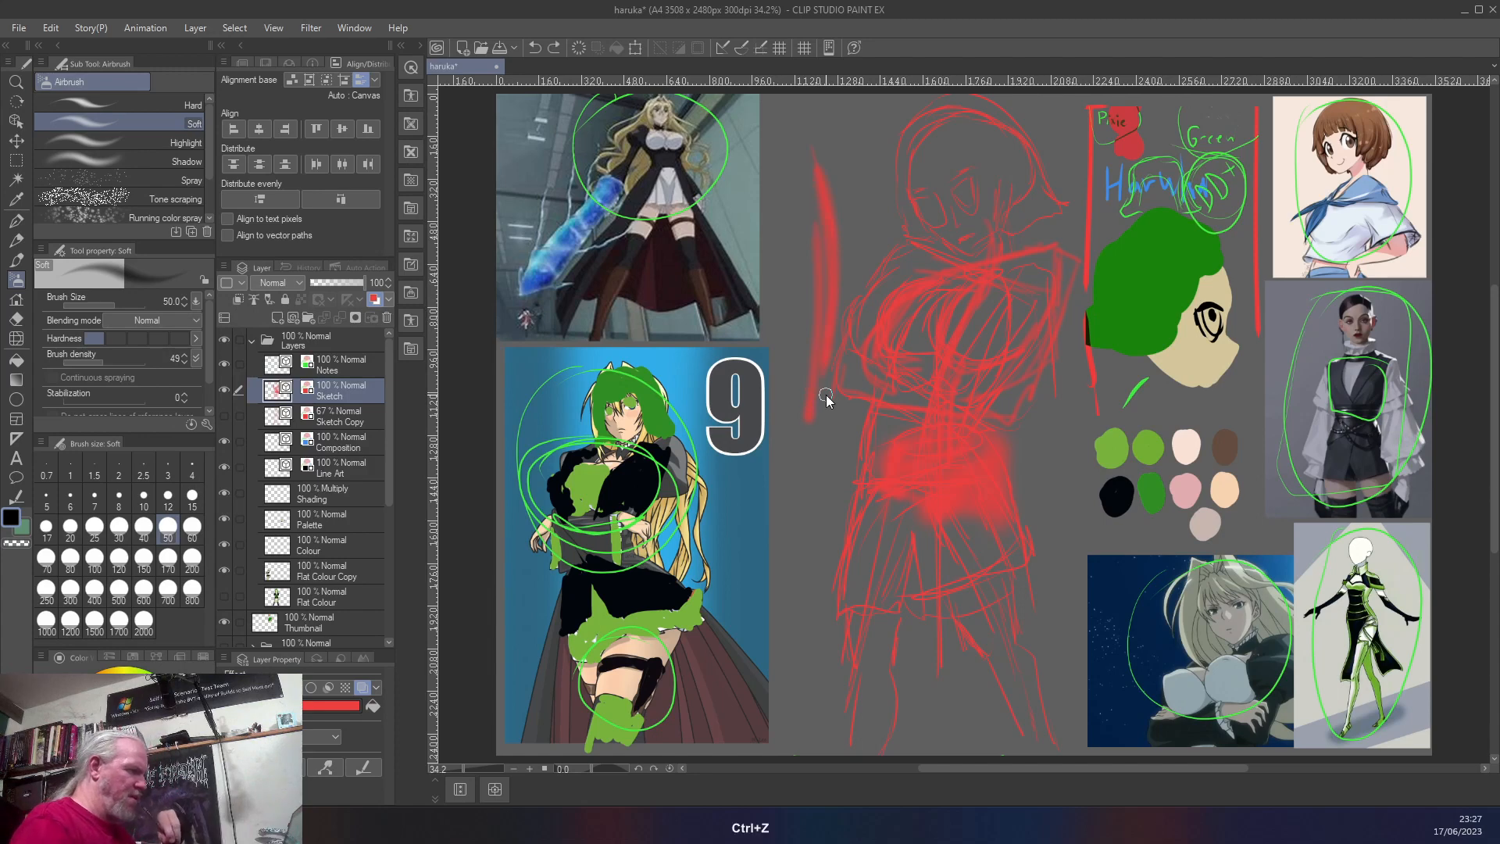
key("ctrl+z")
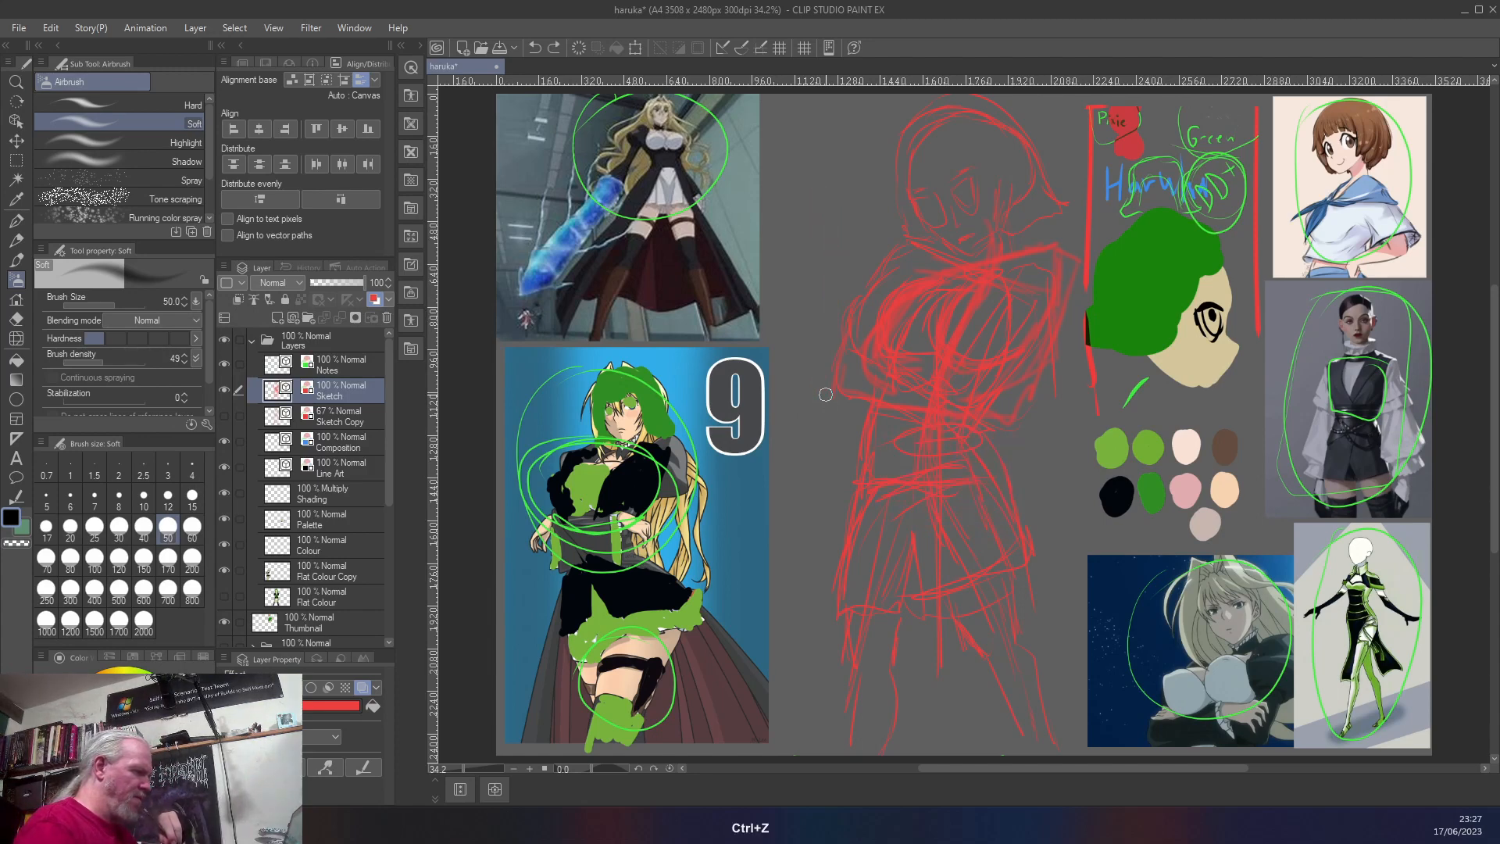
- Reinforce the torso centre line and shade the waist in red with the Soft airbrush at size 120
key("bracketright")
key("bracketright")
key("bracketright")
key("bracketright")
key("bracketright")
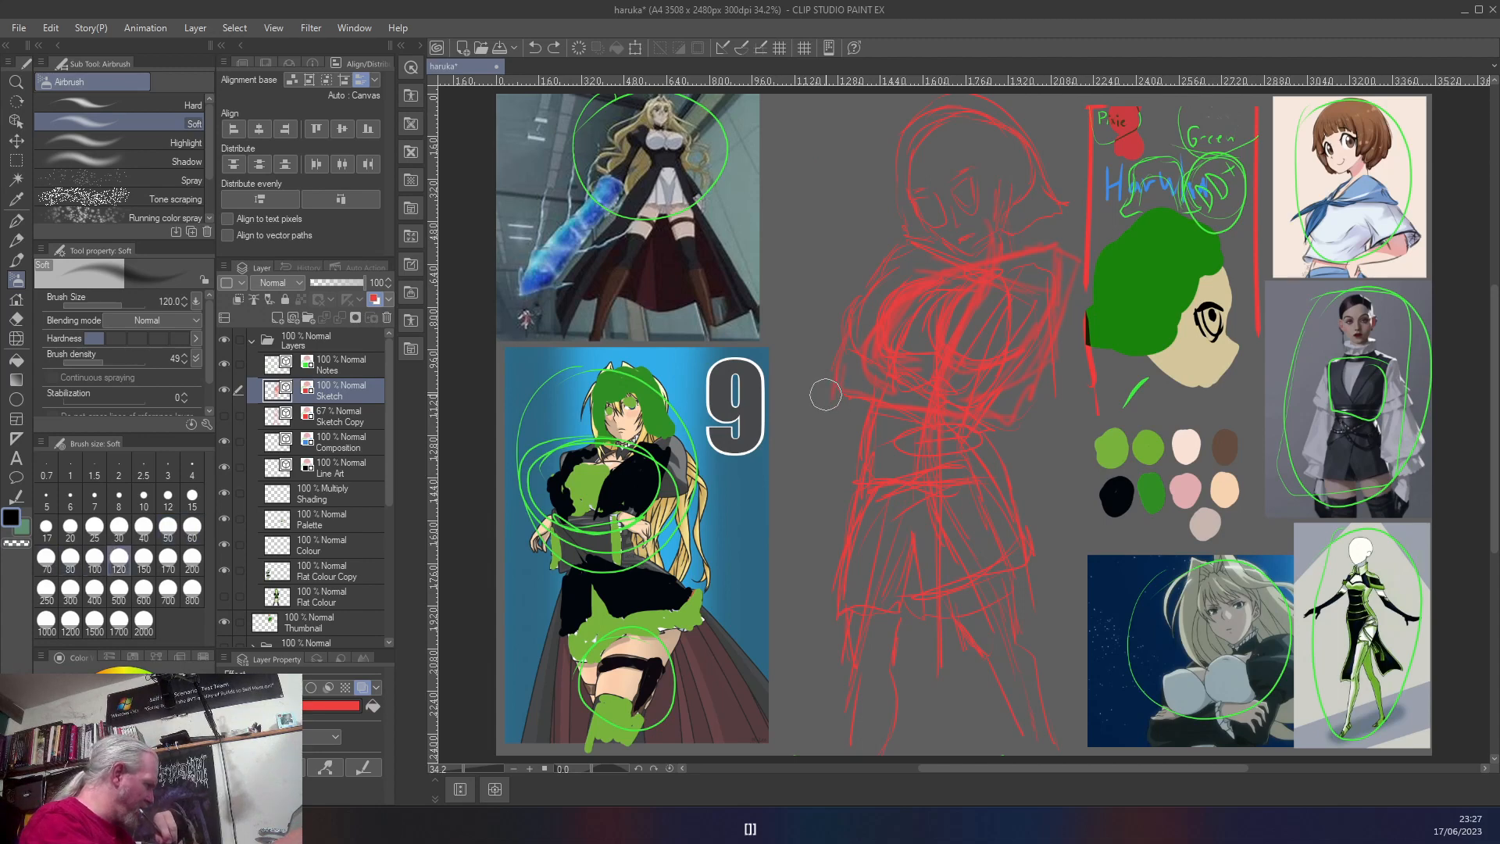
mouse_move(993, 295)
left_mouse_down()
mouse_move(936, 395)
mouse_move(967, 311)
mouse_move(928, 454)
mouse_move(959, 425)
mouse_move(900, 450)
mouse_move(920, 434)
mouse_move(981, 448)
mouse_move(873, 449)
left_mouse_up()
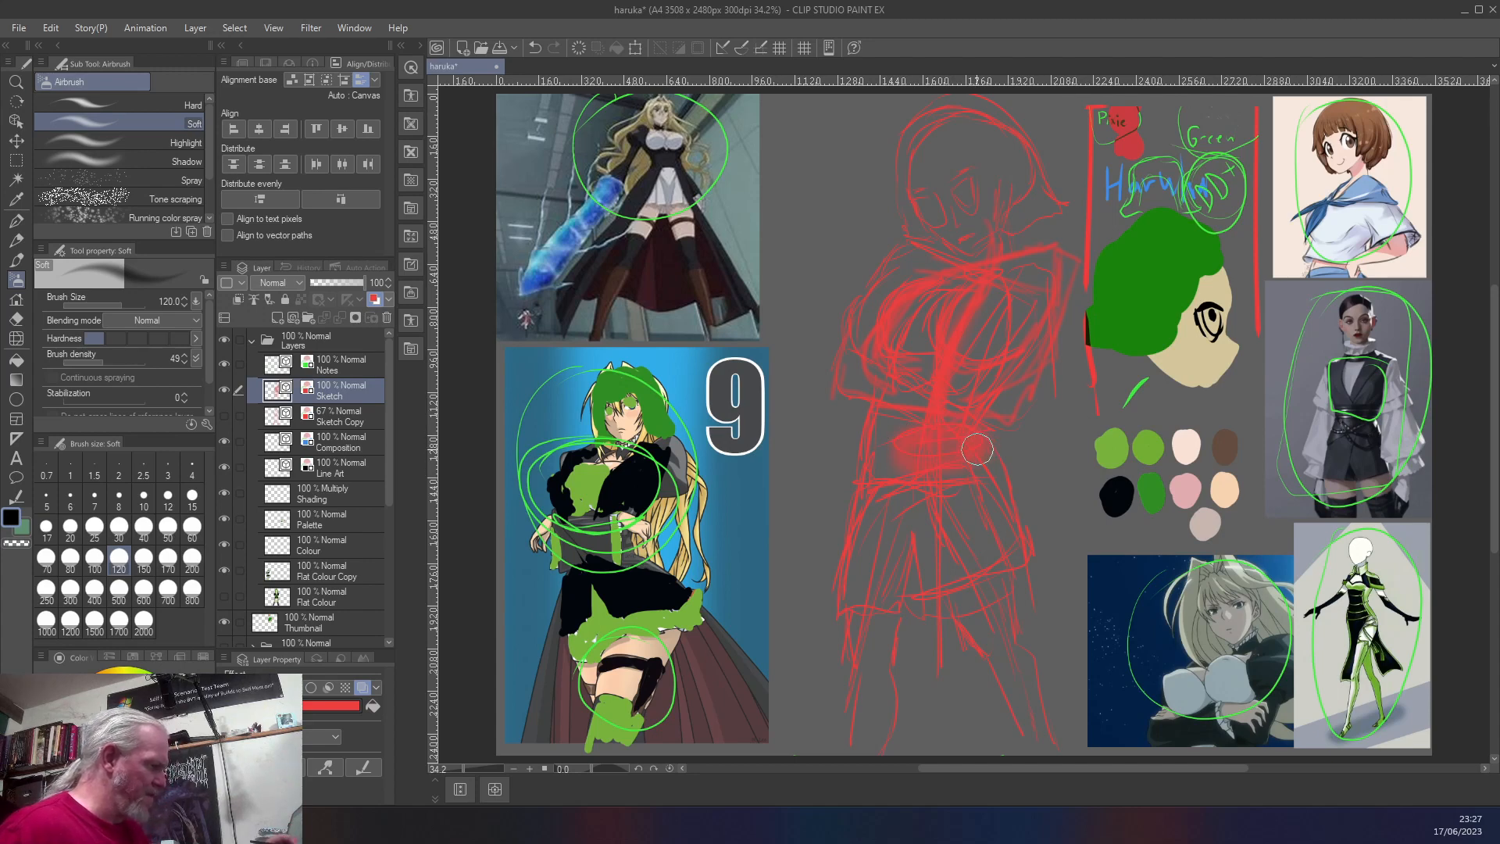
- Thicken the hip and leg outlines and add long curved strokes beside the legs with the airbrush at size 50
key("bracketleft")
key("bracketleft")
key("bracketleft")
key("bracketleft")
key("bracketleft")
key("bracketleft")
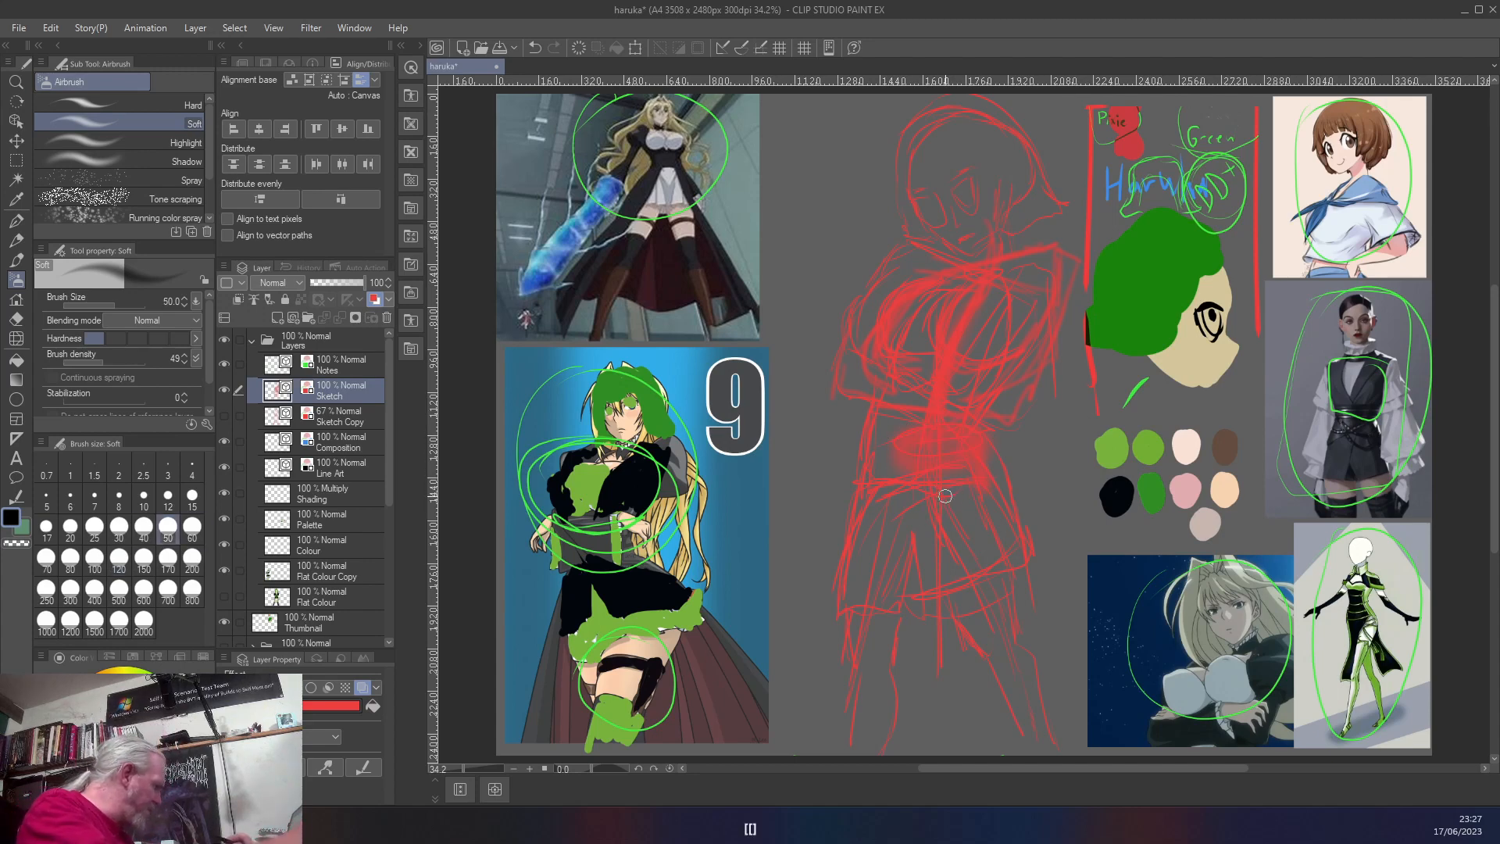
key("bracketright")
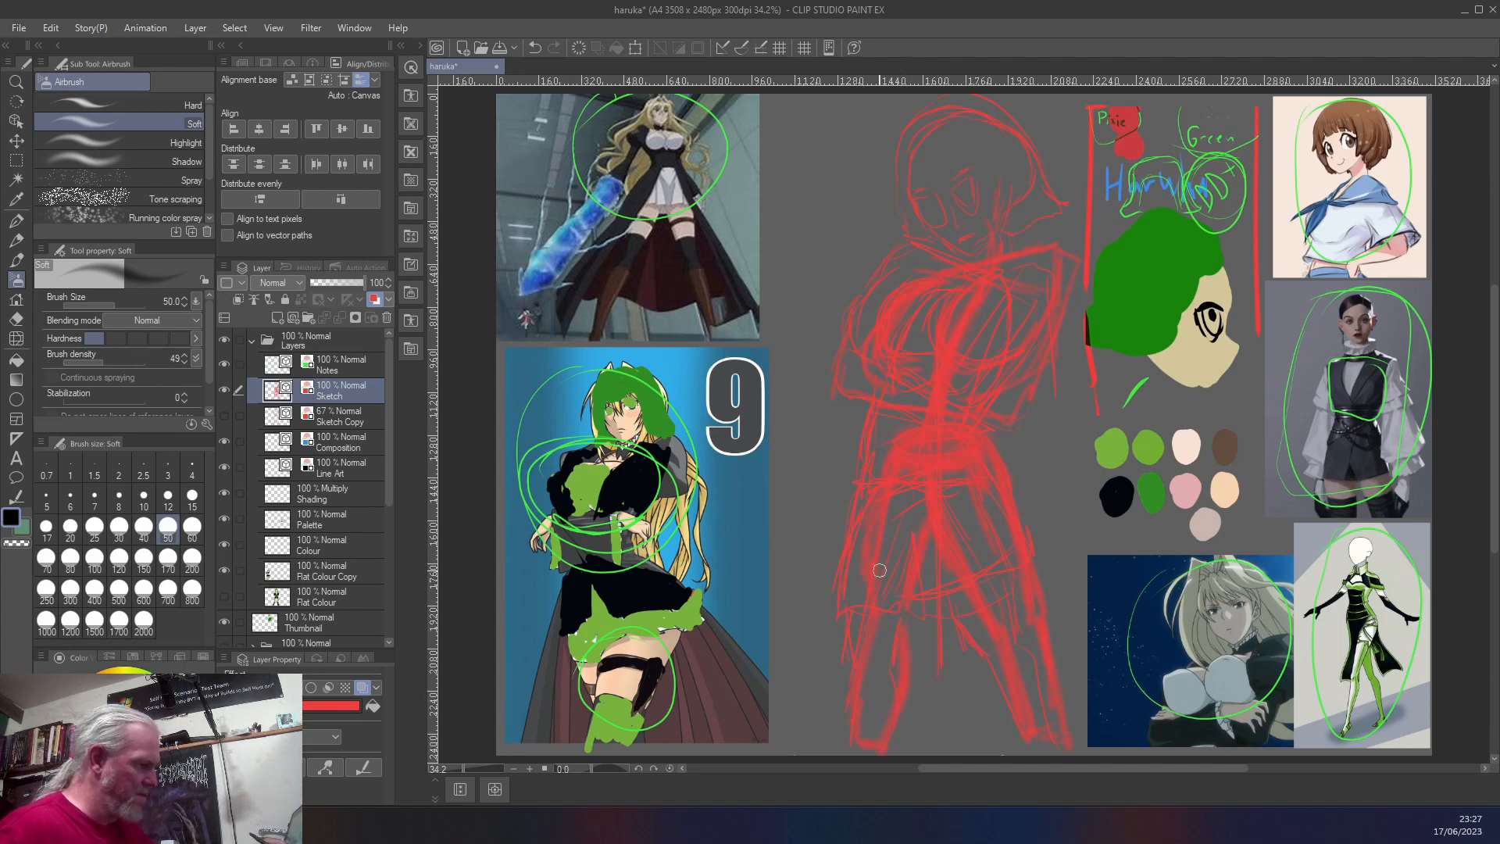
left_click_drag(818, 453, 786, 720)
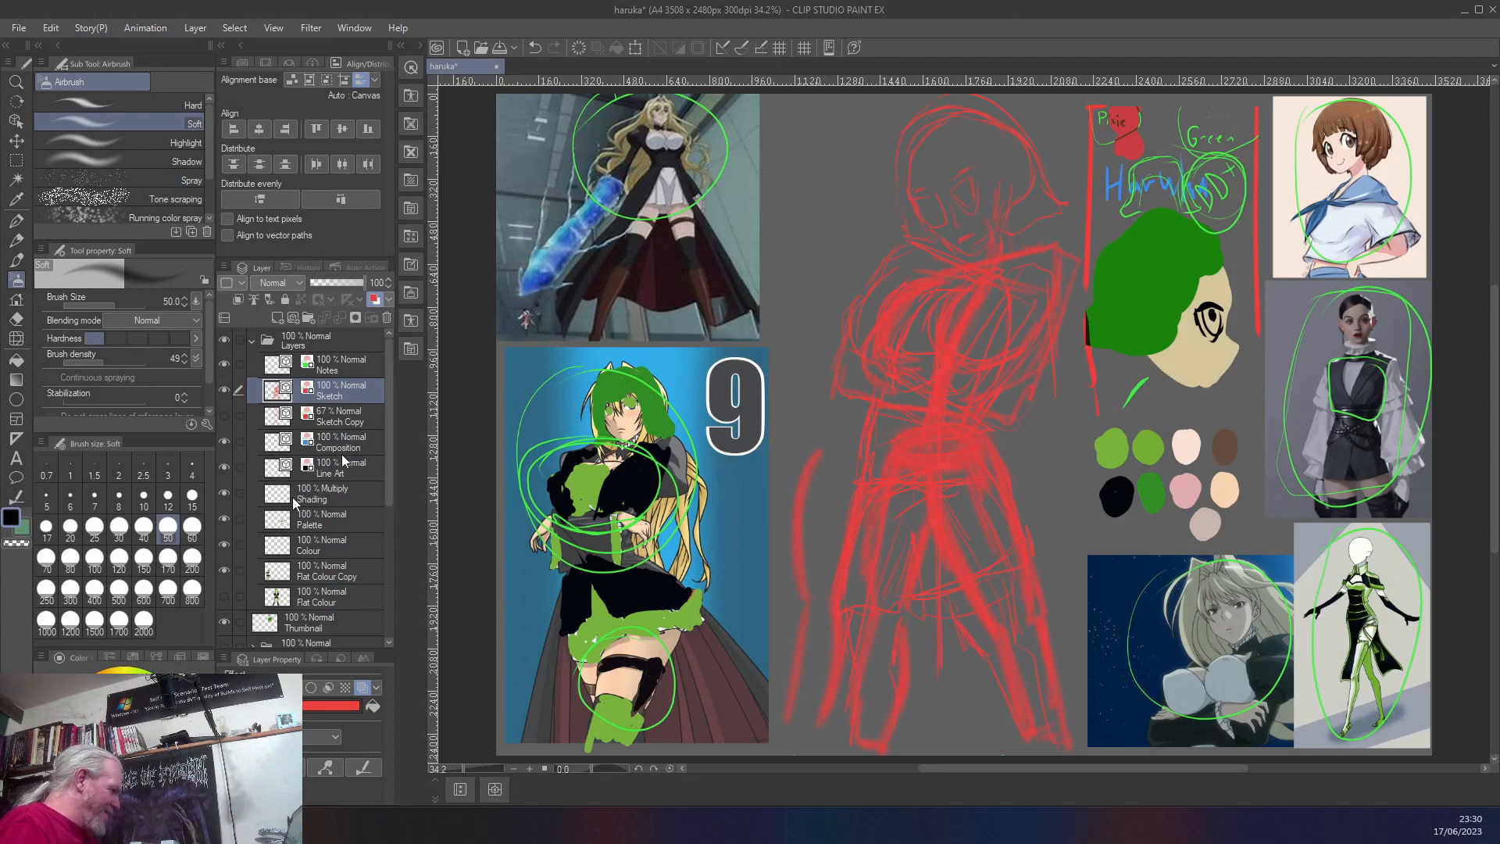
- Paste the copied folded-arms male pose drawing into the Reference folder
scroll(329, 607, "down", 4)
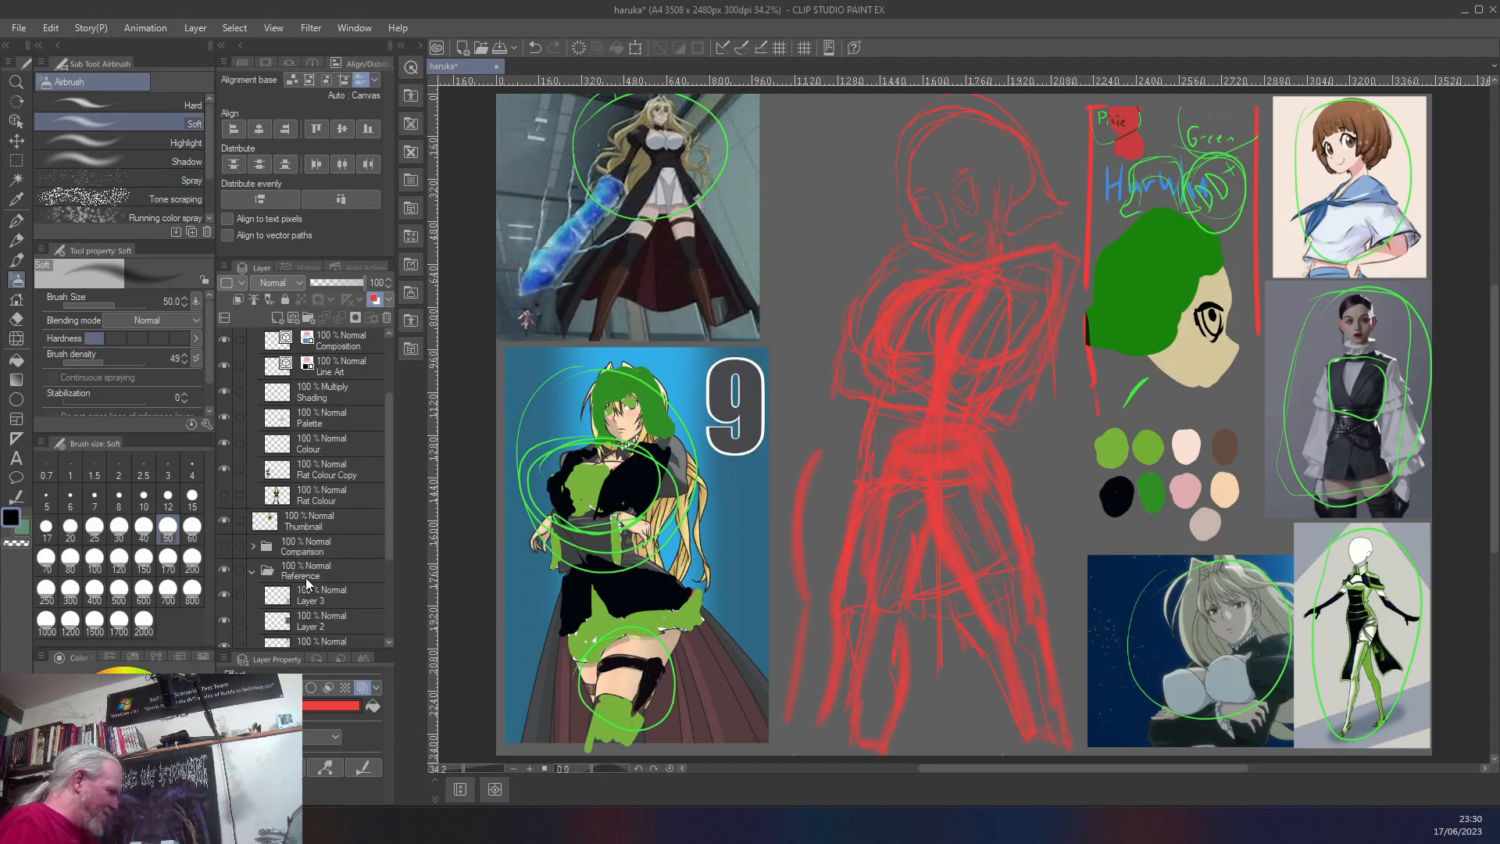
left_click(307, 583)
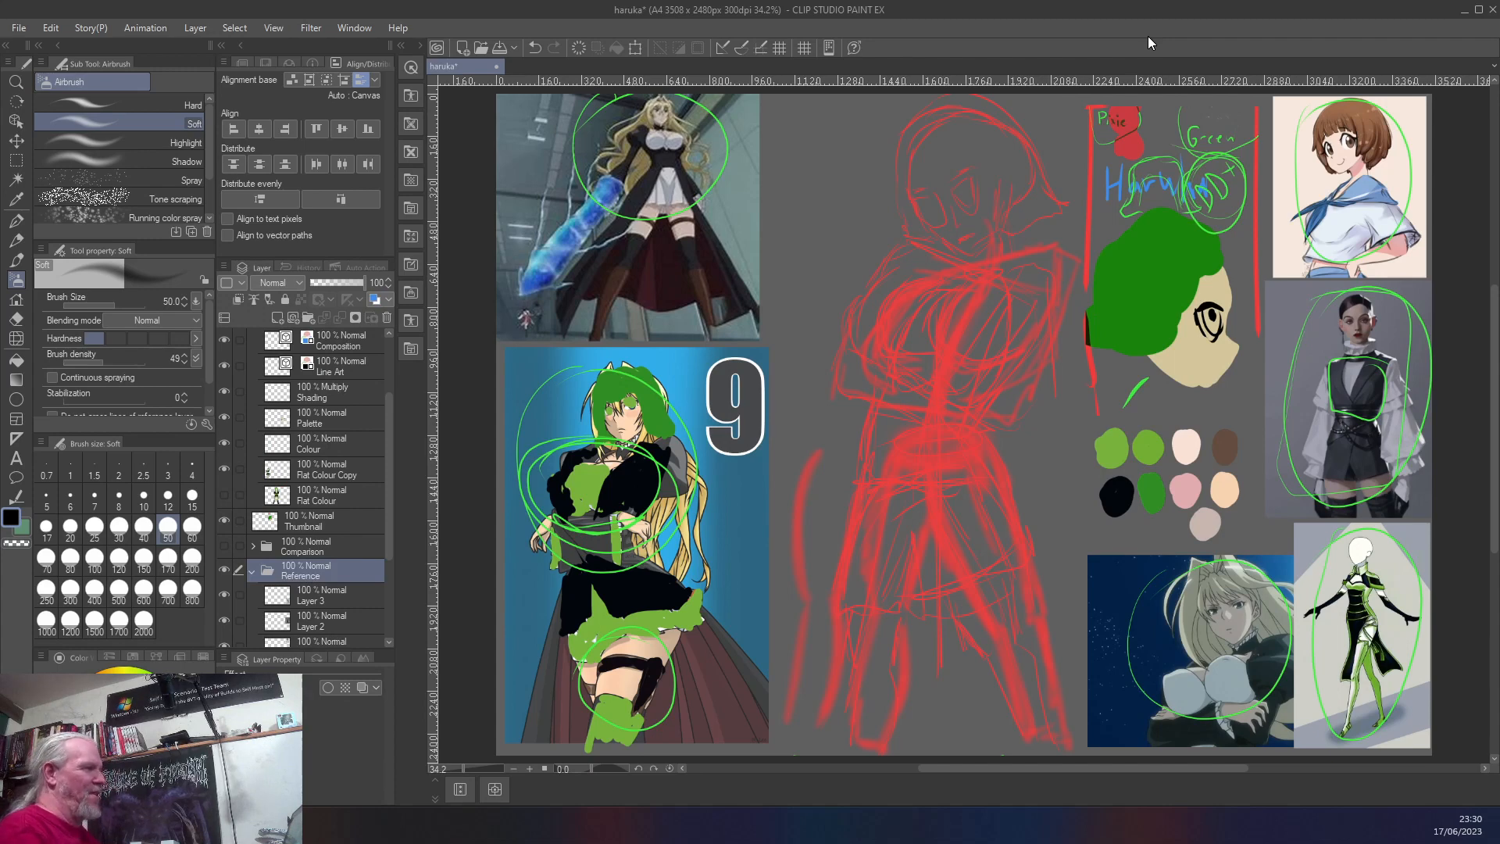
key("ctrl+v")
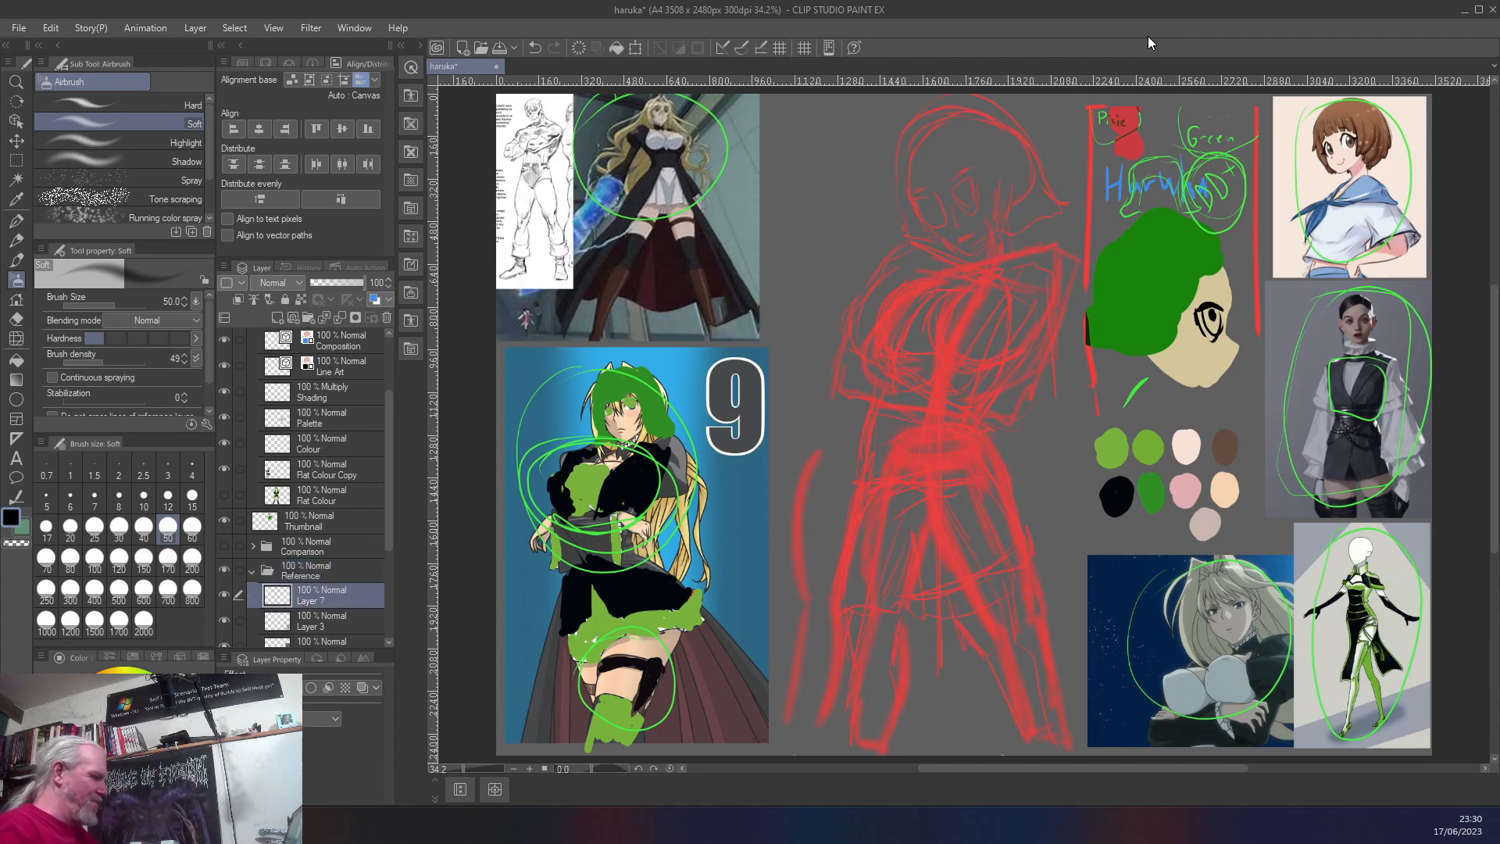
- Scale the pasted pose drawing to 334%, place it directly beside the red sketch over the palette area, and apply the transformation
key("ctrl+t")
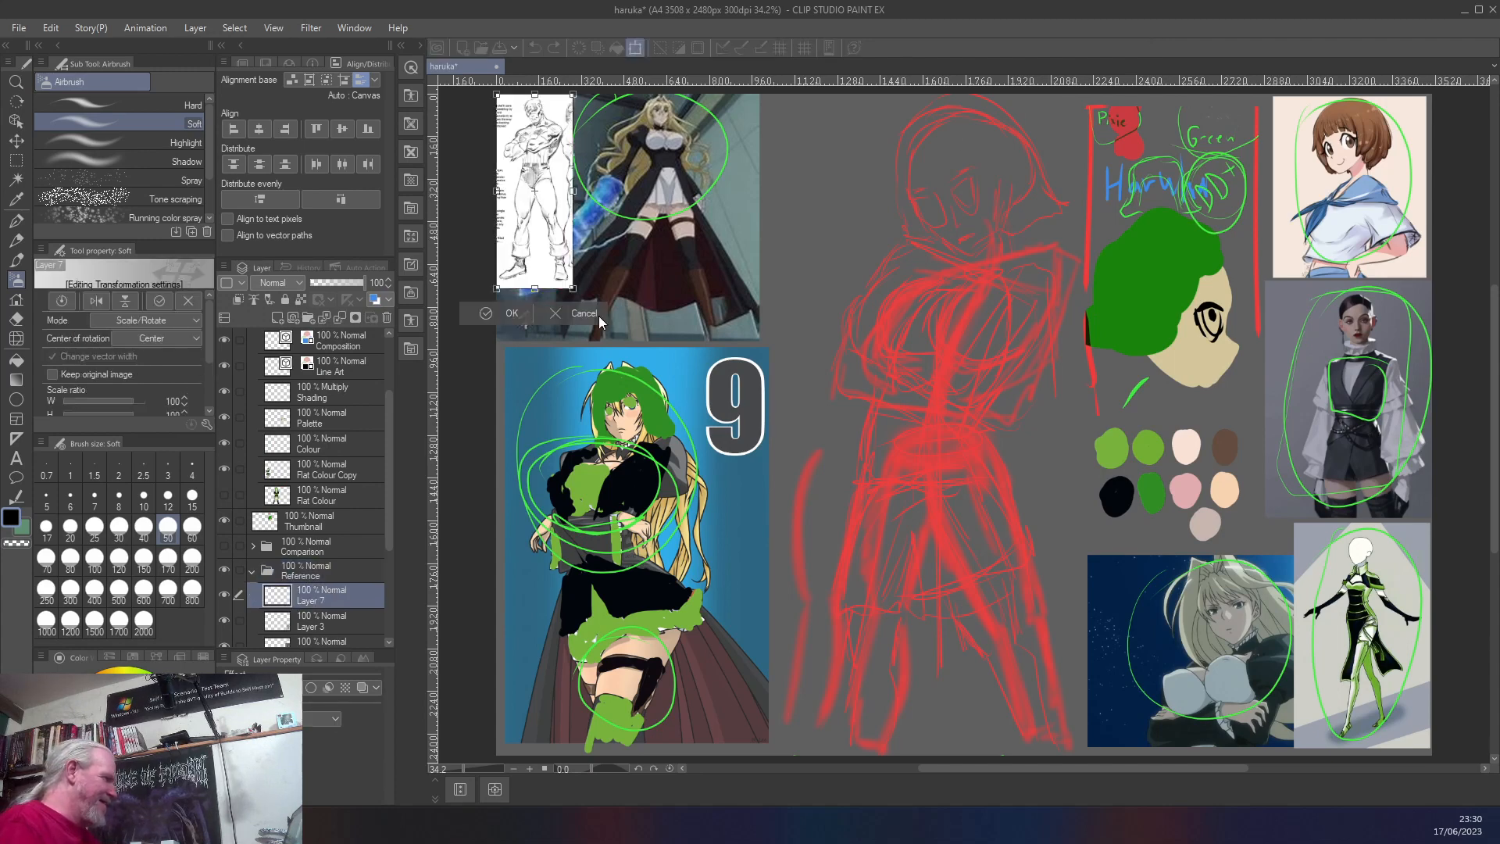
left_click_drag(572, 288, 909, 730)
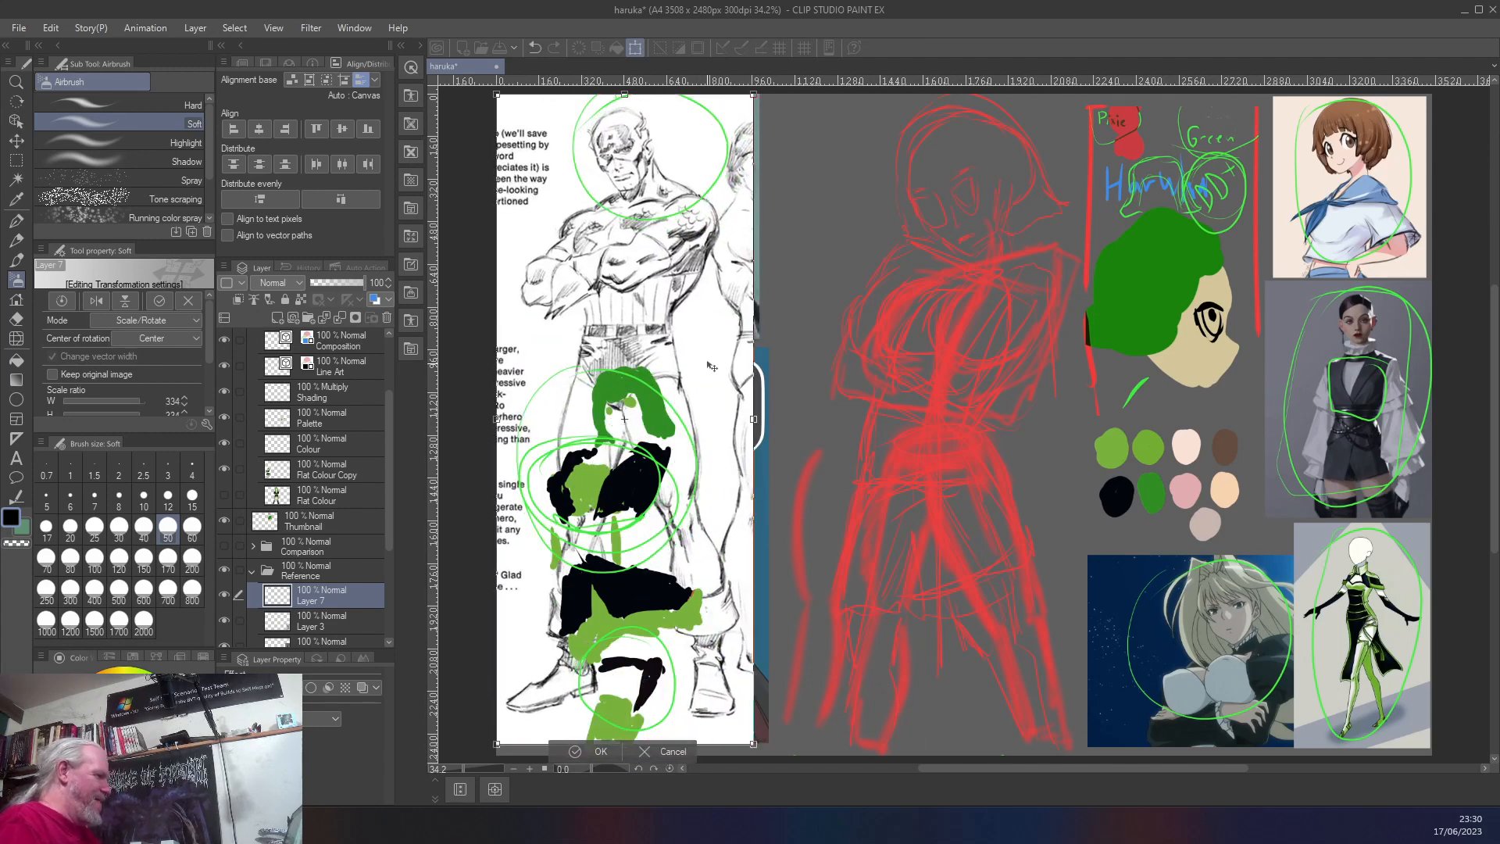
left_click_drag(710, 363, 1268, 366)
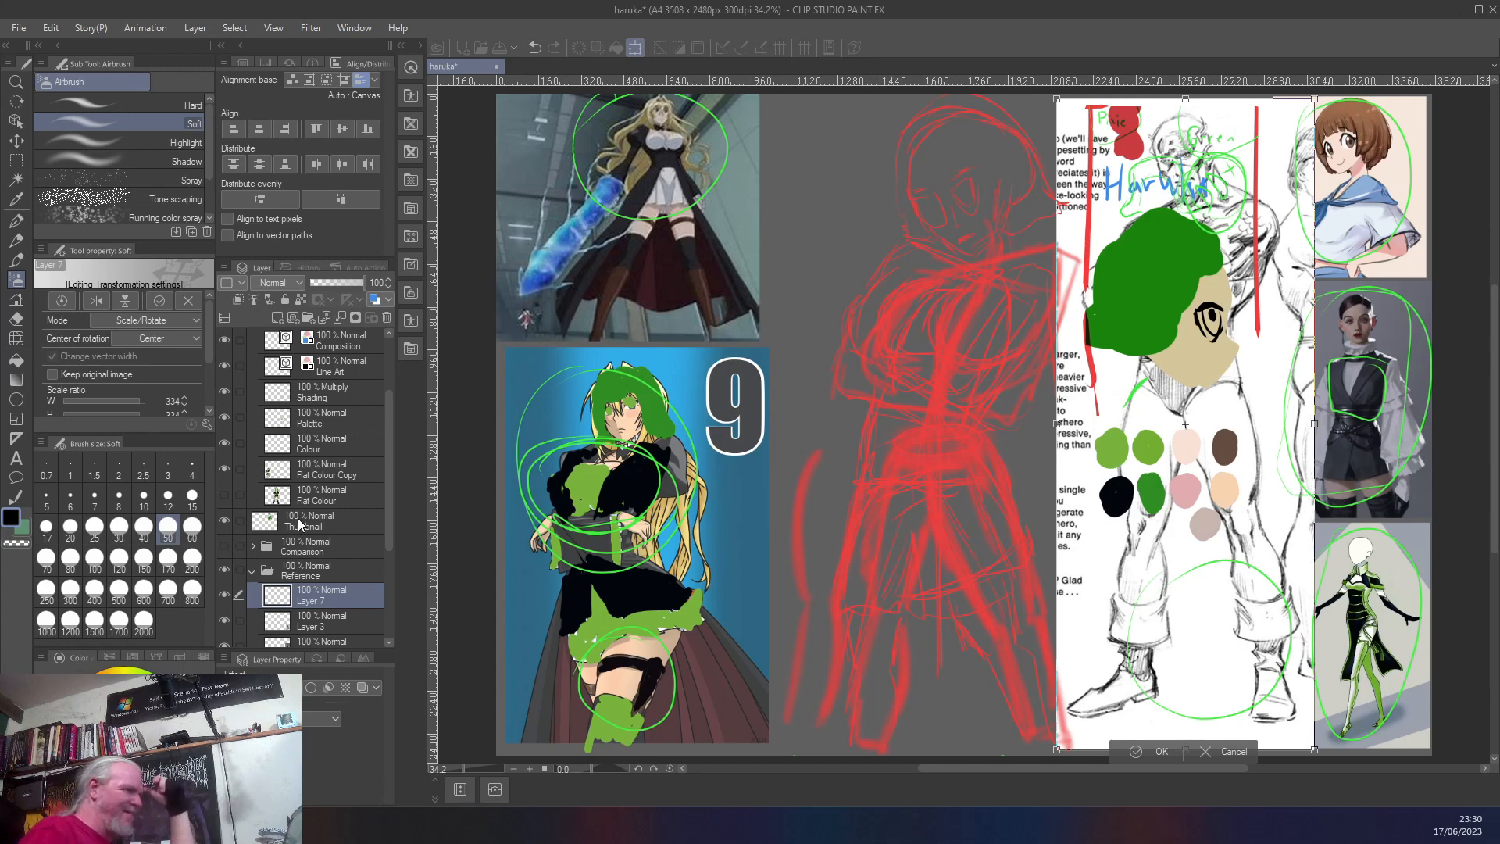
left_click(223, 520)
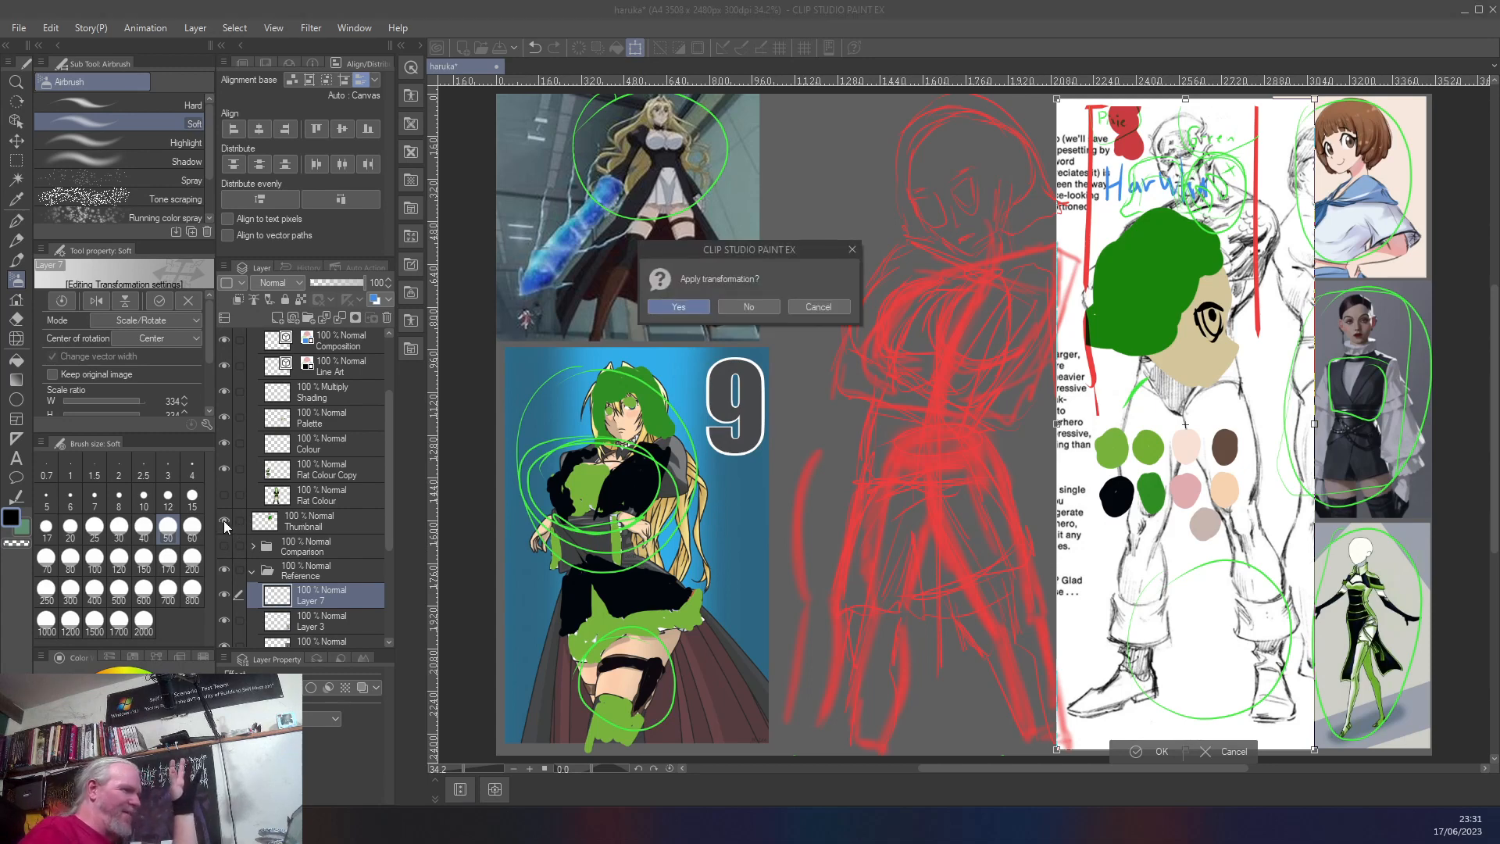
left_click(679, 307)
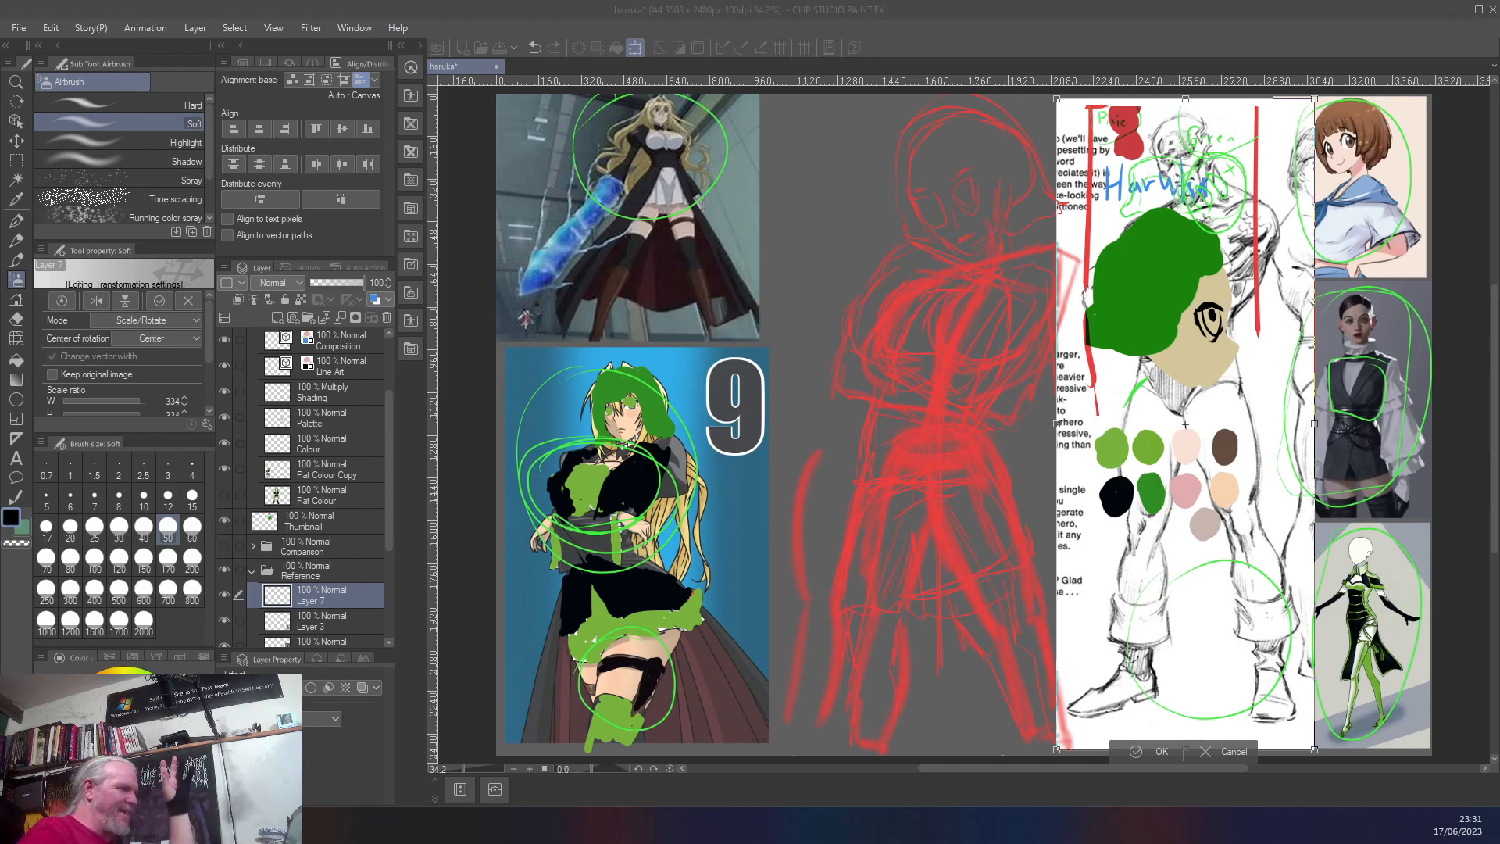
- Hide the Thumbnail and Palette layers so the pose drawing is unobstructed
left_click(225, 520)
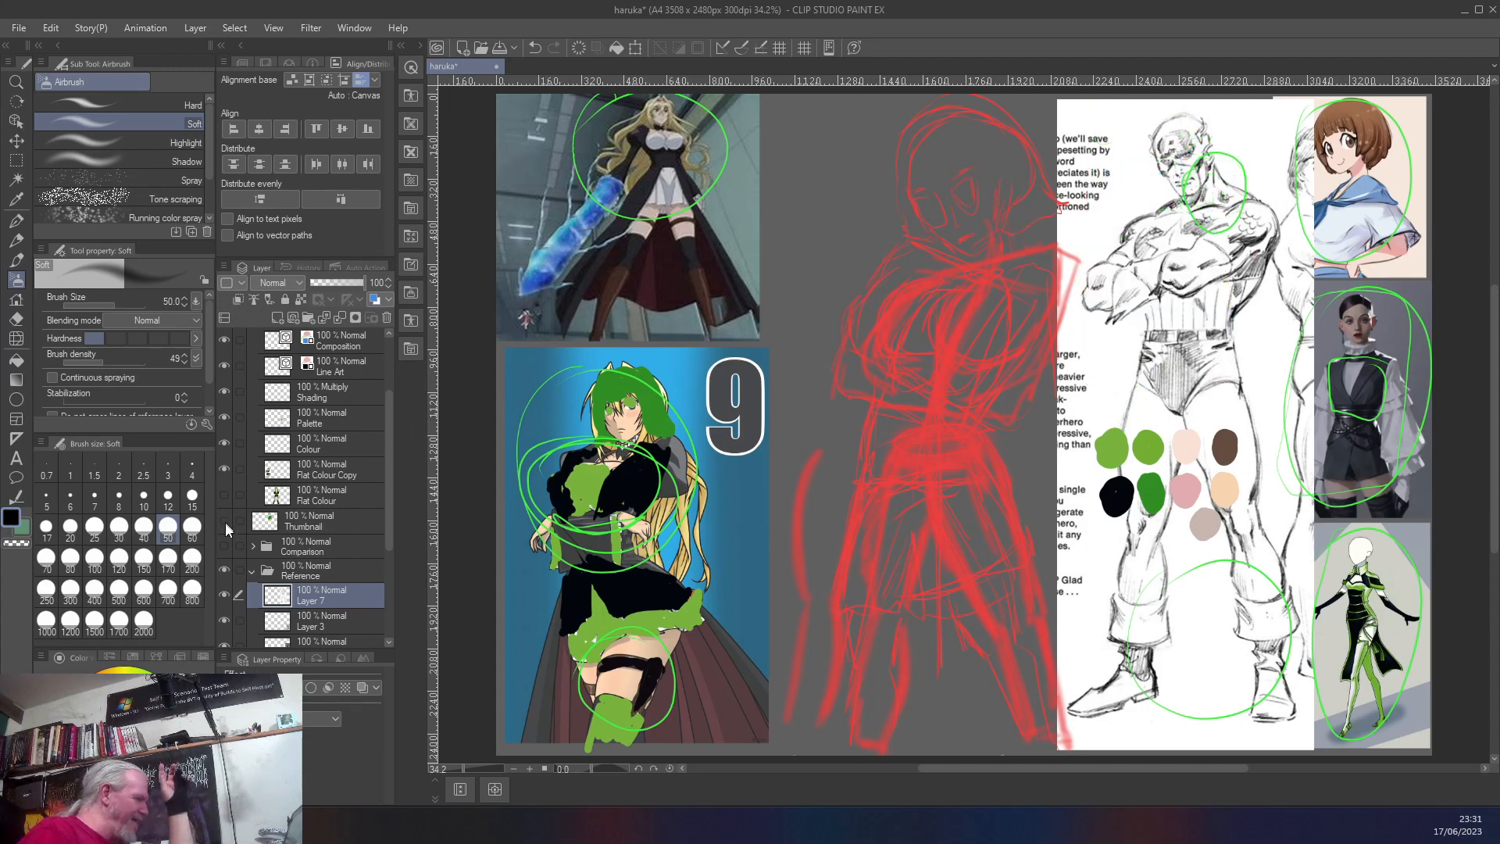
left_click(224, 570)
left_click(224, 572)
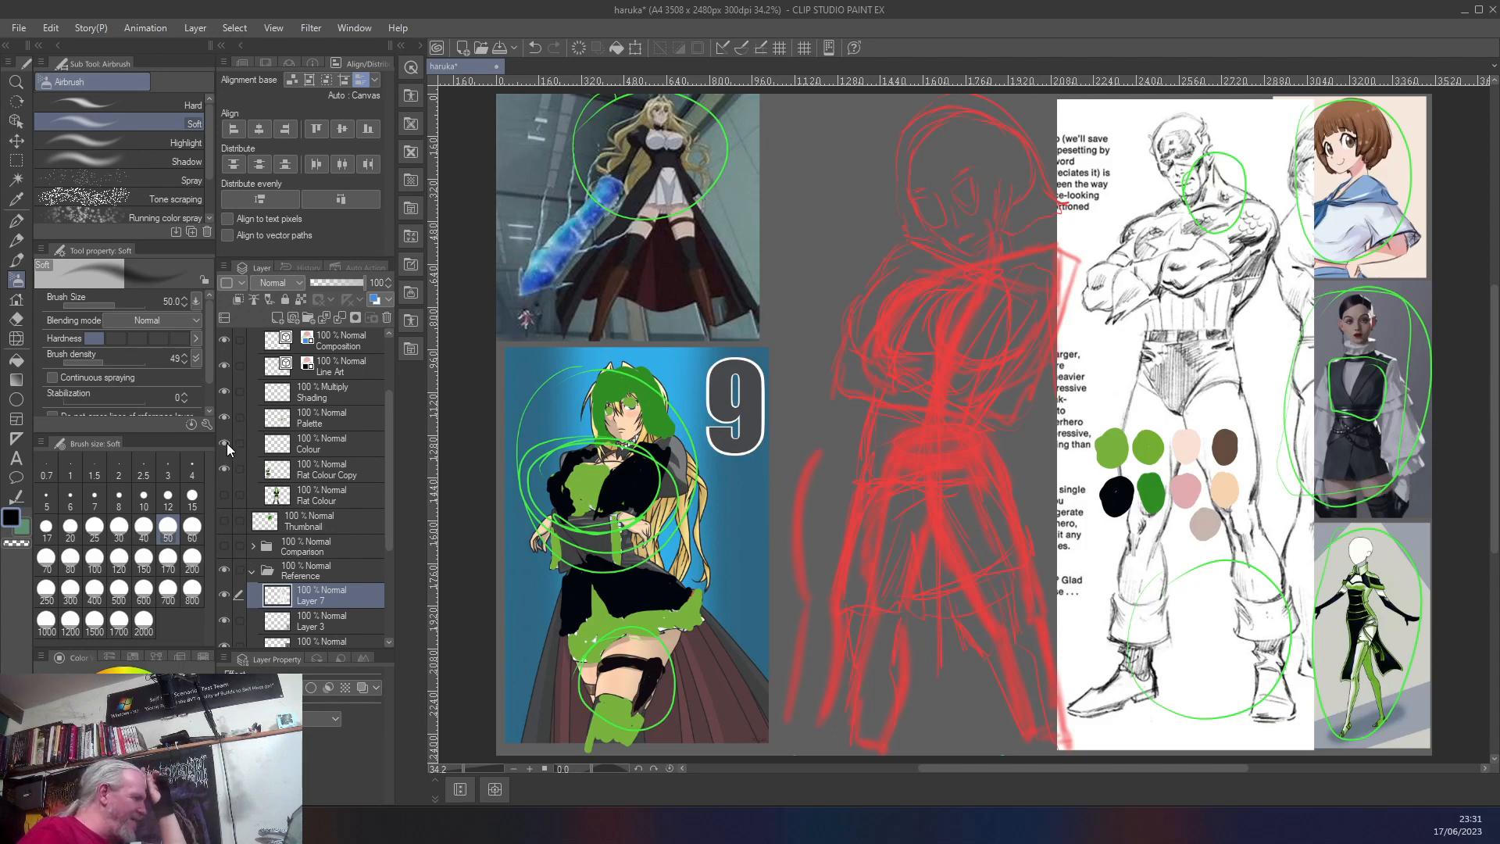
left_click(225, 418)
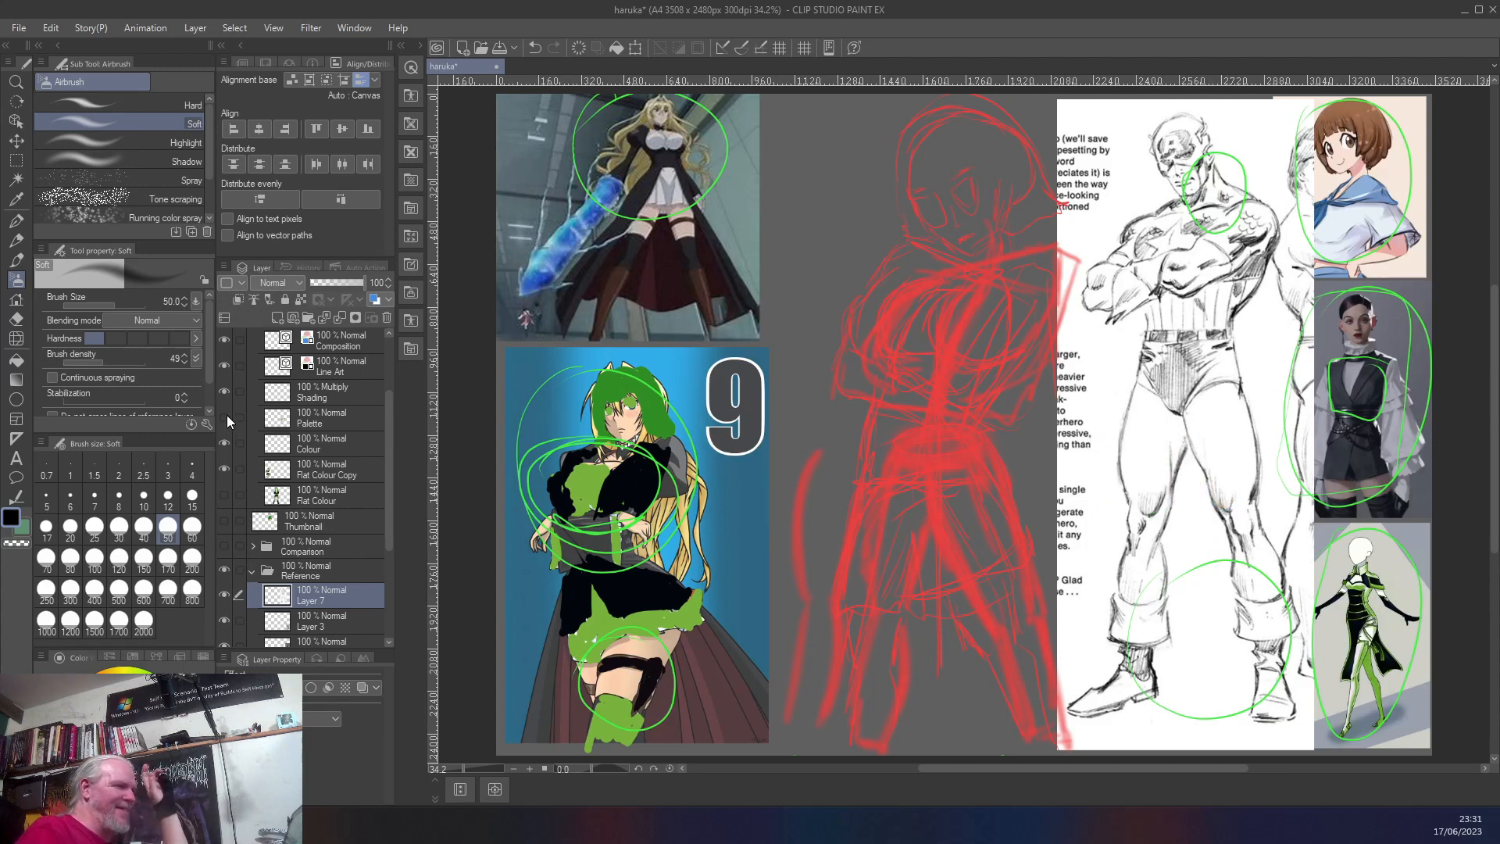
- Show the Thumbnail layer, nudge its artwork slightly with the Object tool, and hide the layer again
scroll(363, 392, "up", 3)
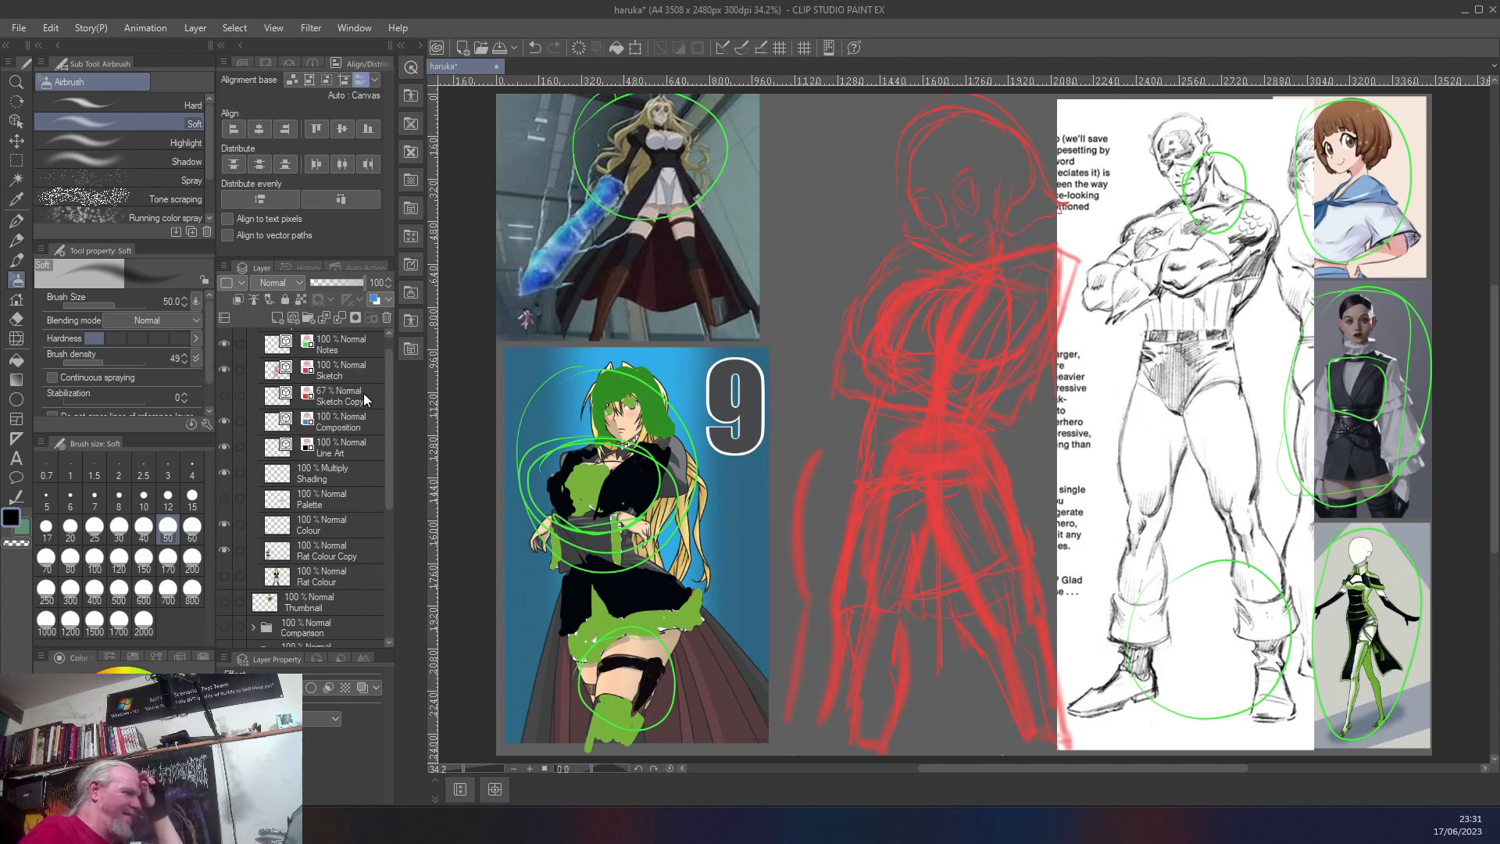
scroll(364, 392, "up", 1)
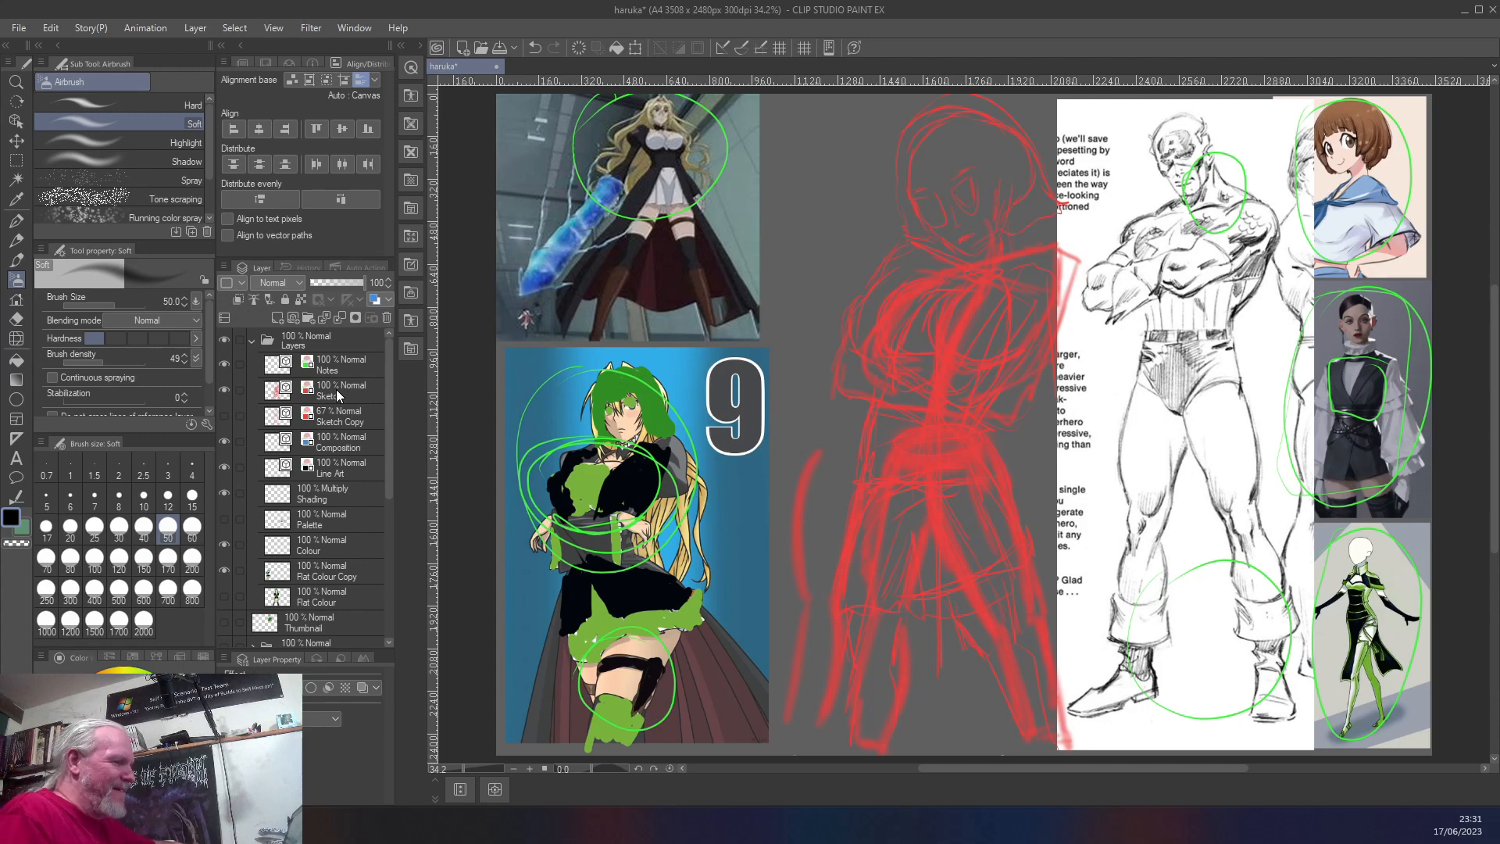
left_click_drag(387, 476, 396, 584)
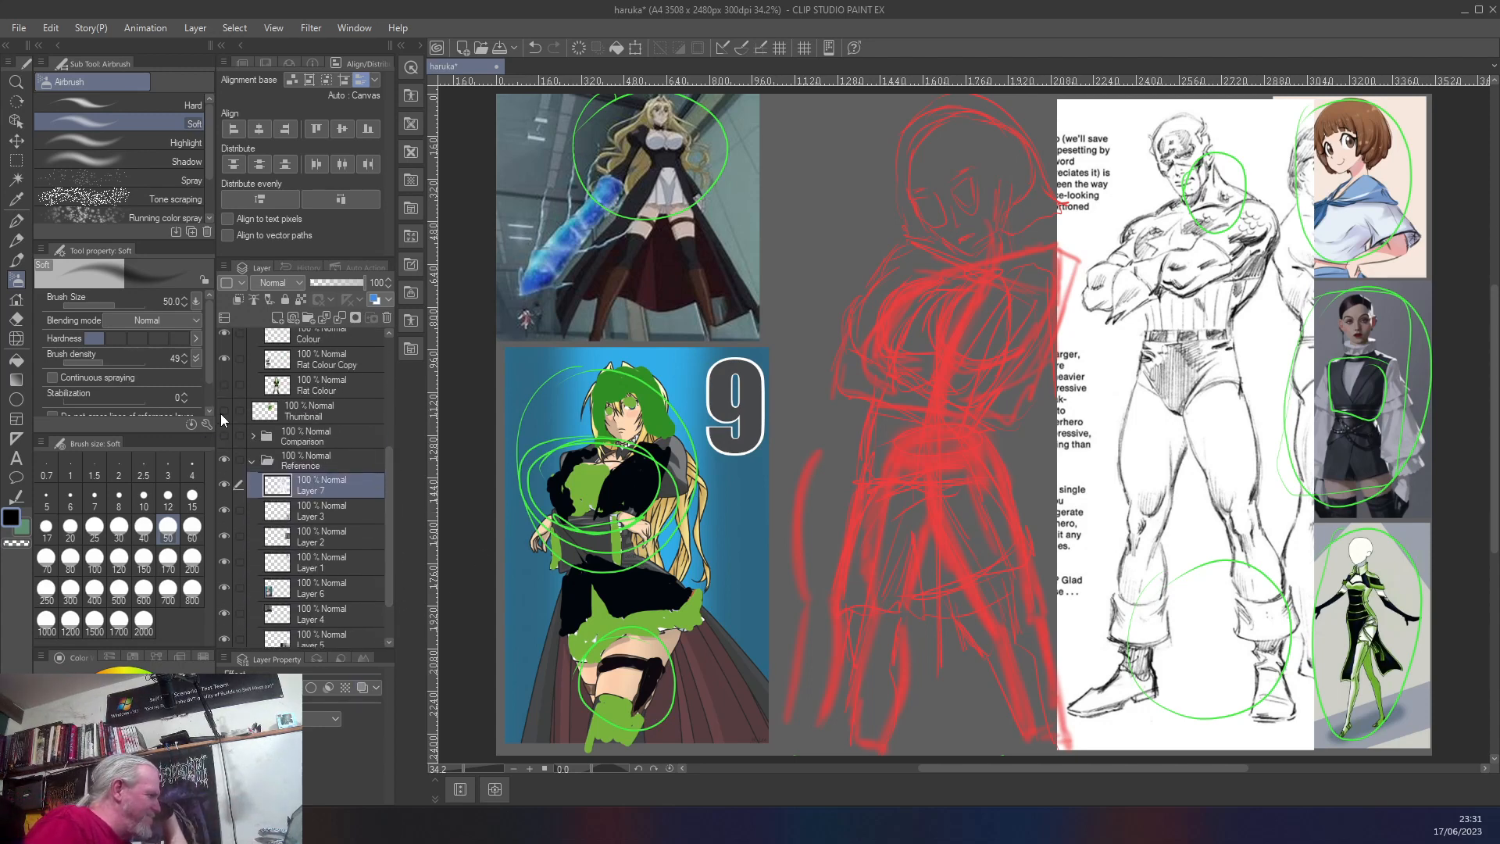
left_click(222, 411)
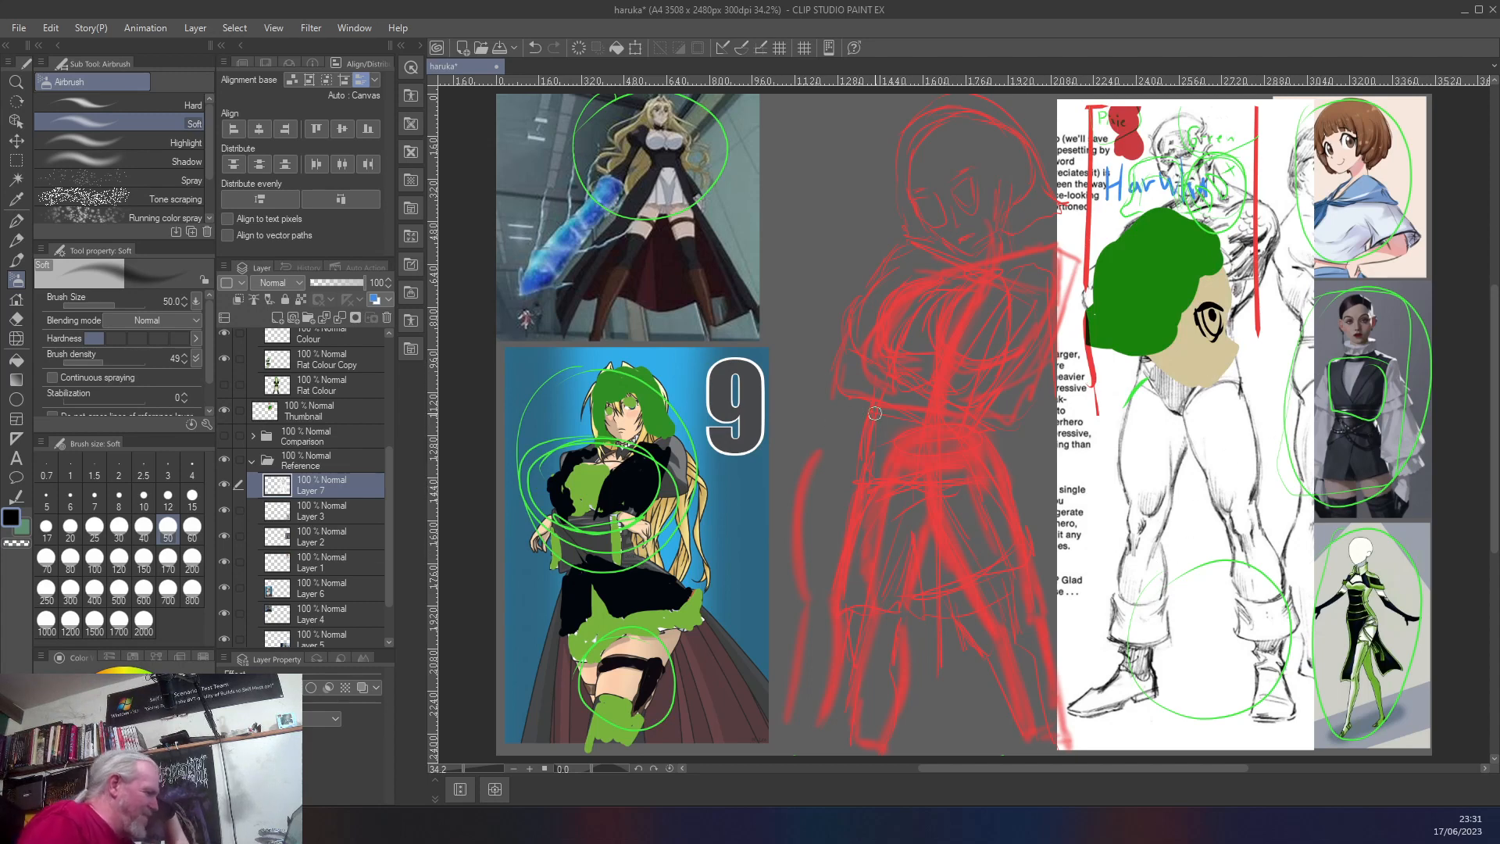
left_click(358, 418)
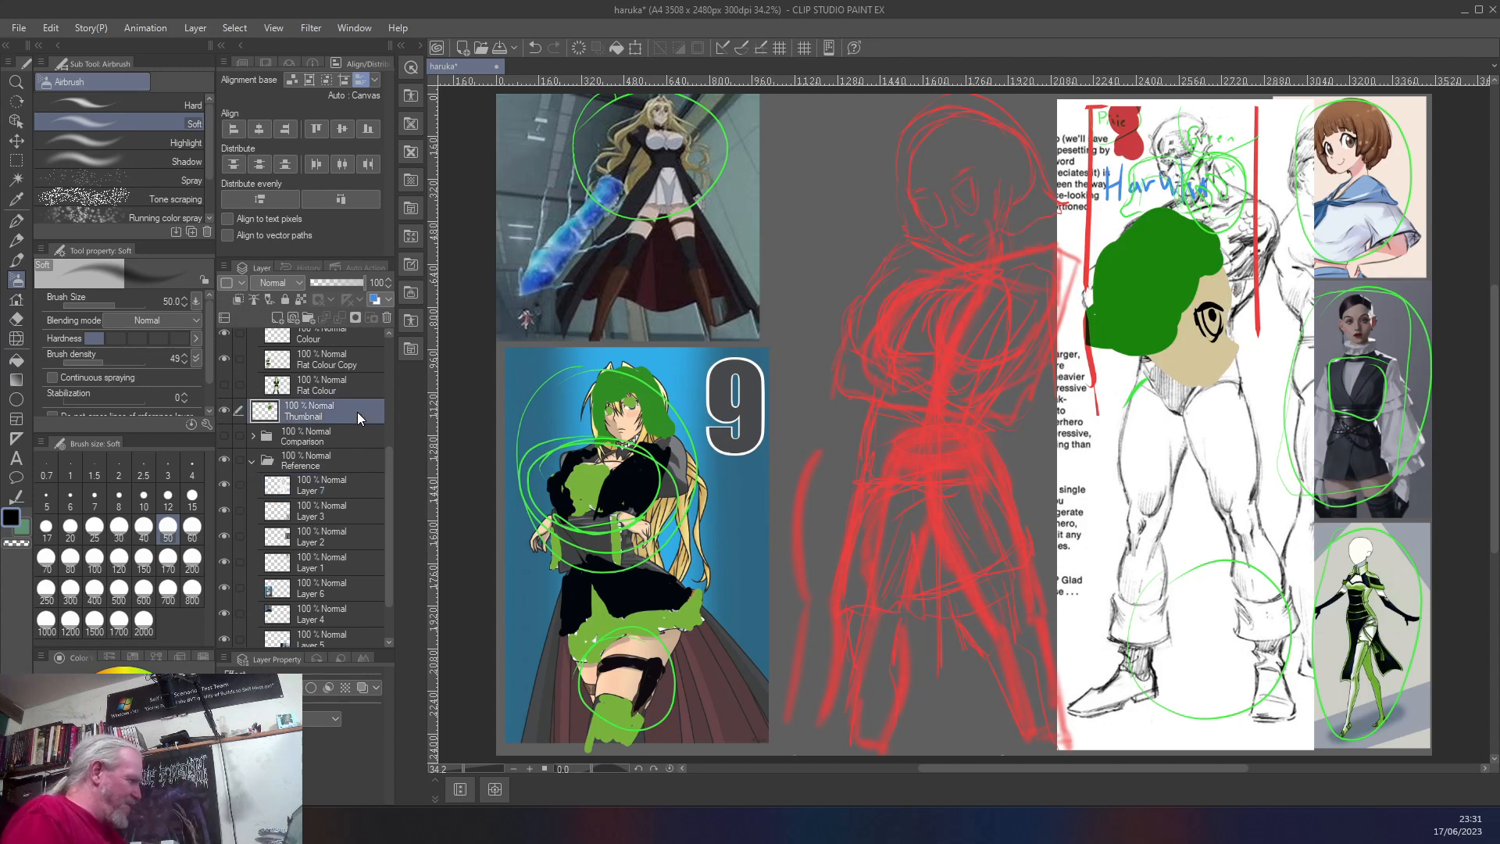
key("o")
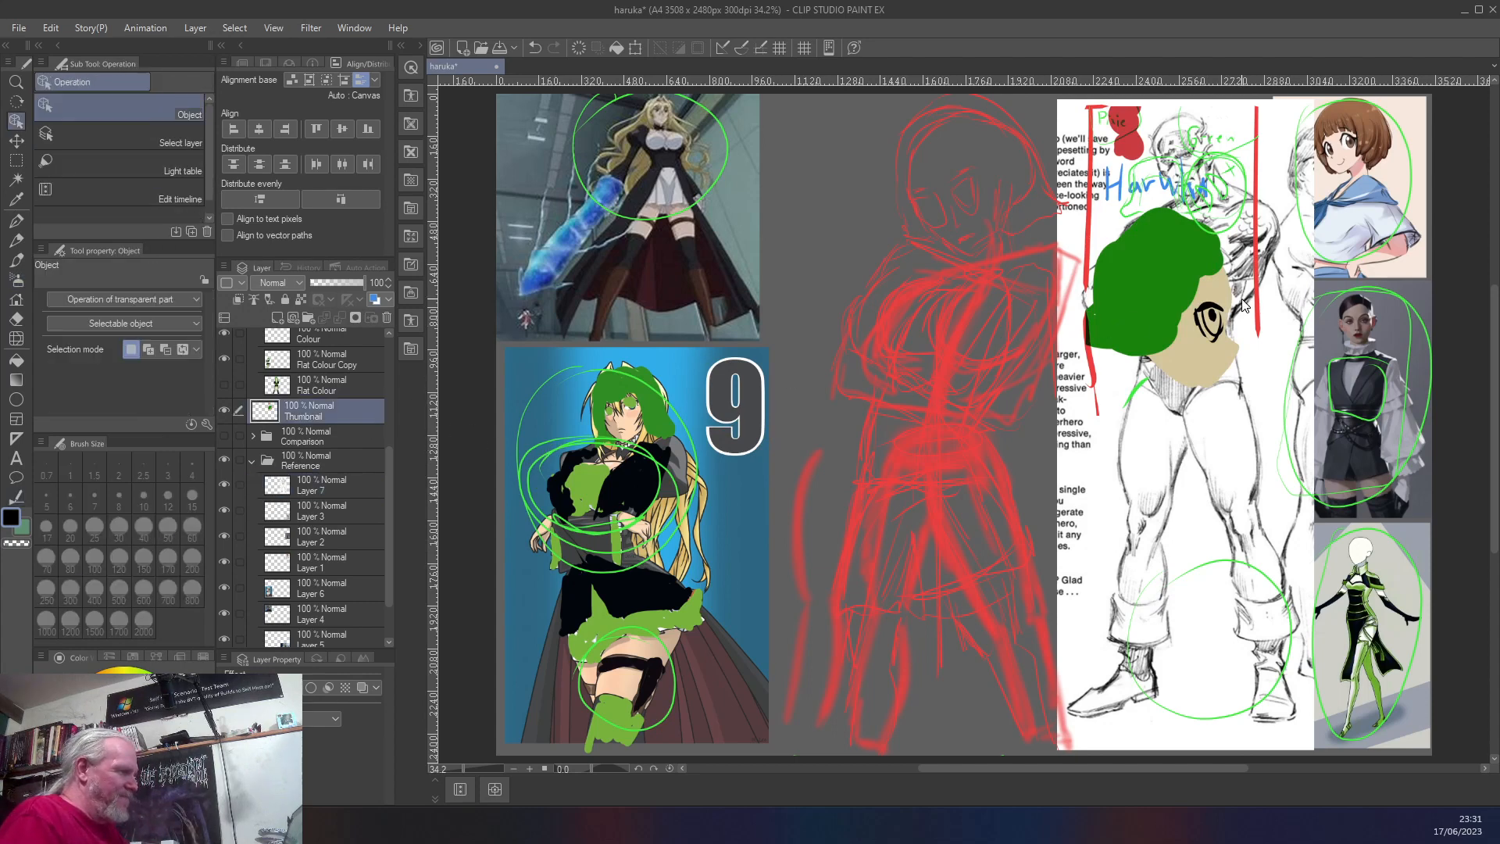
mouse_move(1176, 307)
left_mouse_down()
mouse_move(562, 304)
mouse_move(582, 324)
mouse_move(573, 348)
mouse_move(594, 336)
mouse_move(564, 236)
mouse_move(574, 203)
mouse_move(570, 320)
mouse_move(840, 283)
mouse_move(828, 306)
mouse_move(855, 488)
mouse_move(1242, 614)
mouse_move(1281, 336)
mouse_move(1182, 301)
left_mouse_up()
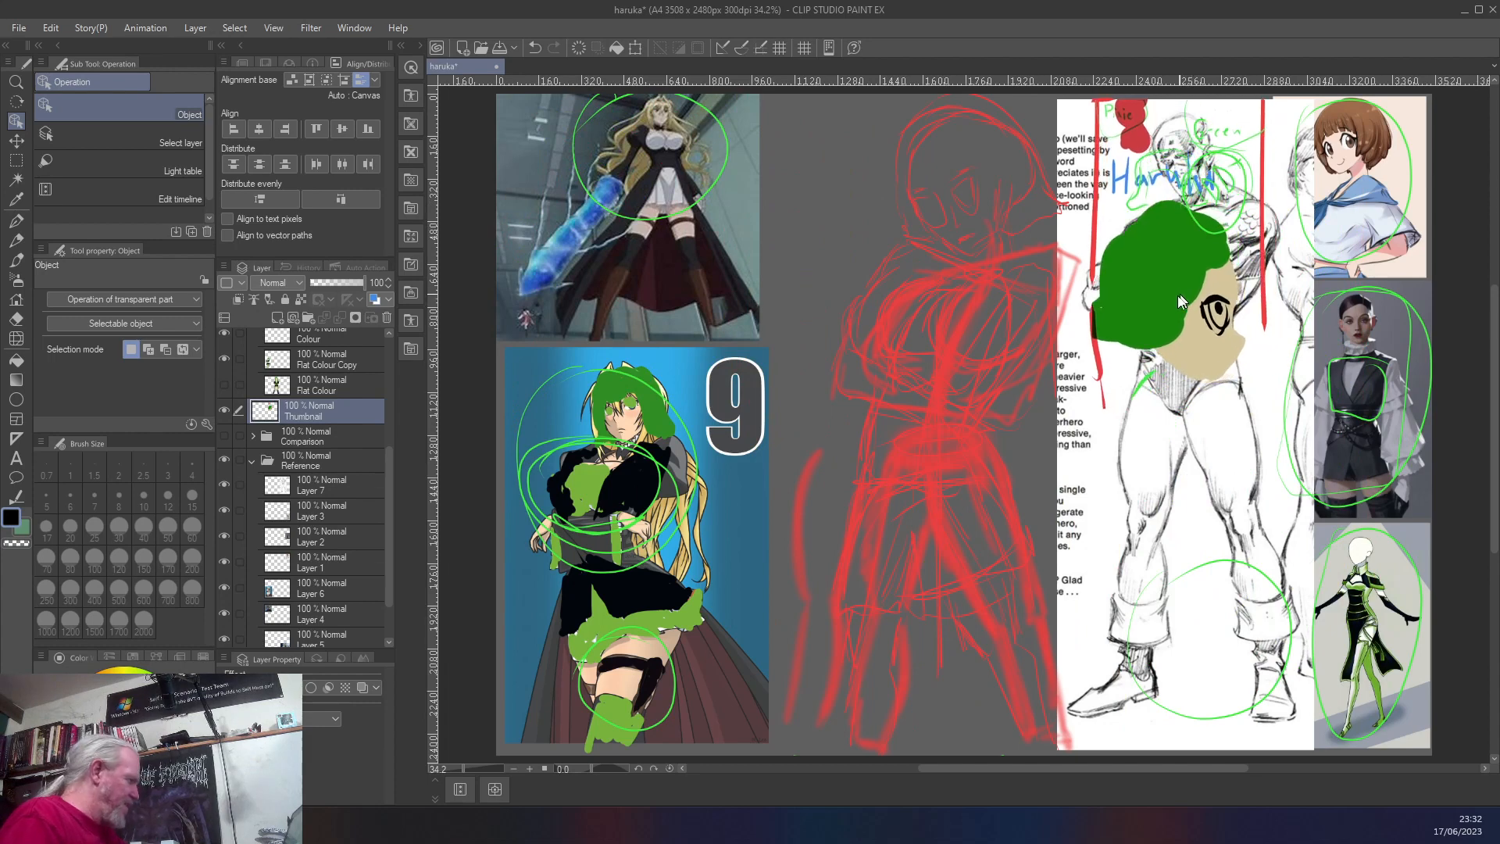
left_click(224, 410)
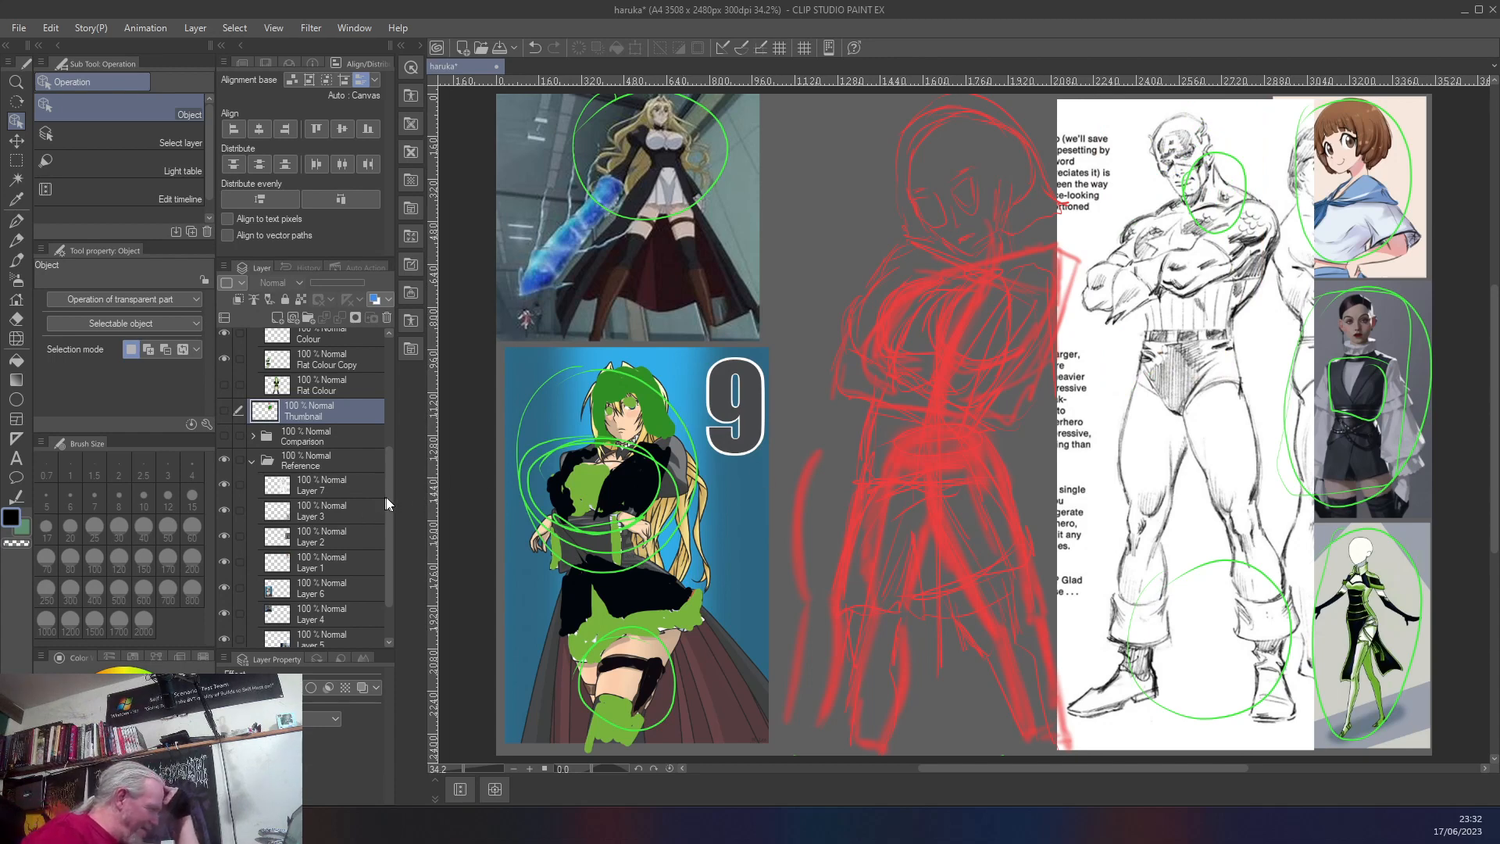
- Move the pose drawing's layer below the other layers in the Reference folder and shift the drawing slightly toward the red sketch
left_click_drag(387, 496, 387, 565)
left_click_drag(320, 428, 328, 592)
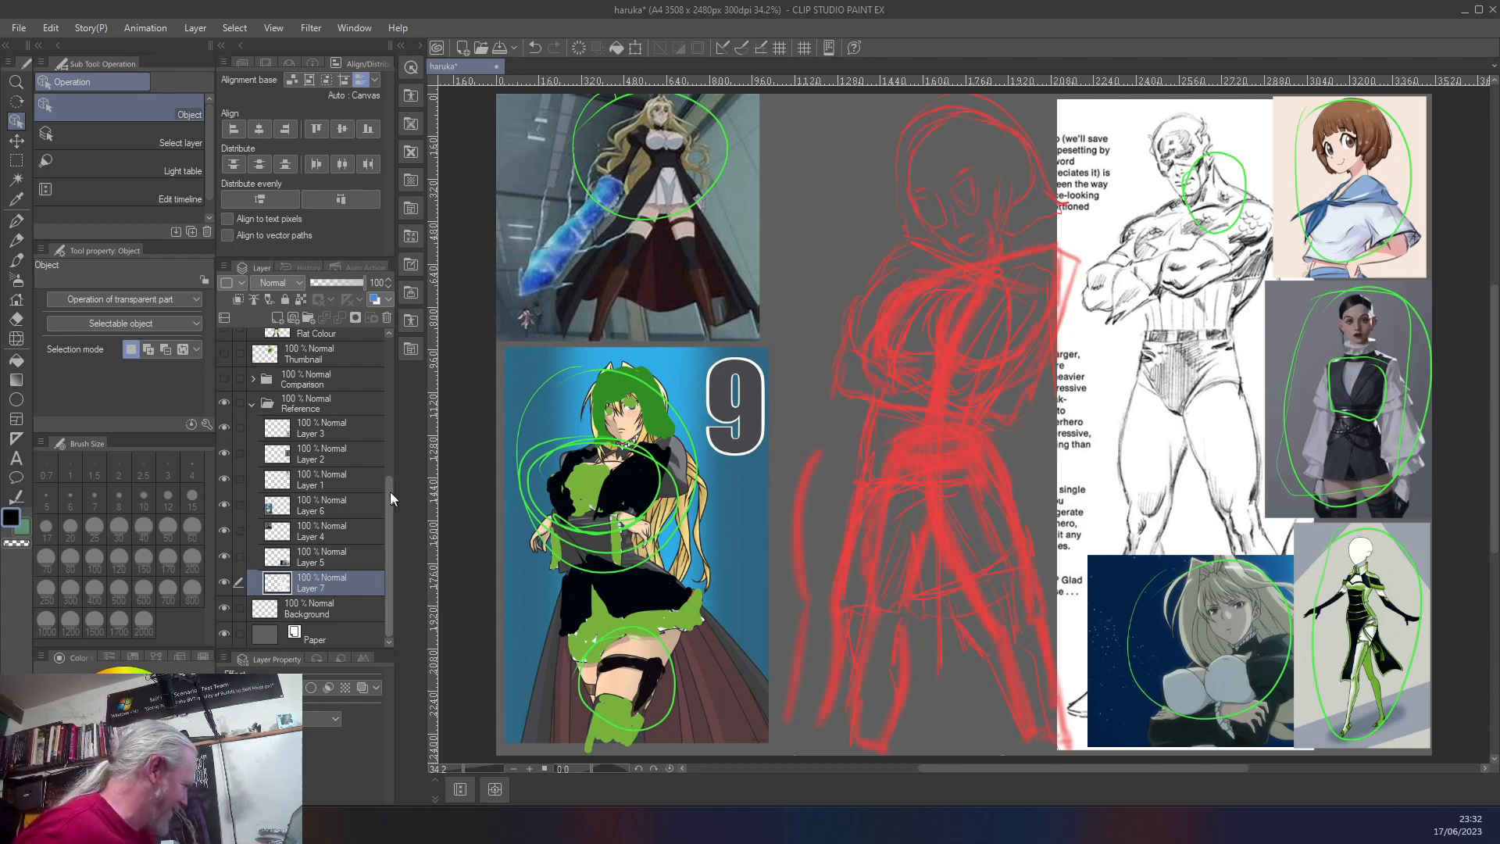
scroll(349, 368, "up", 5)
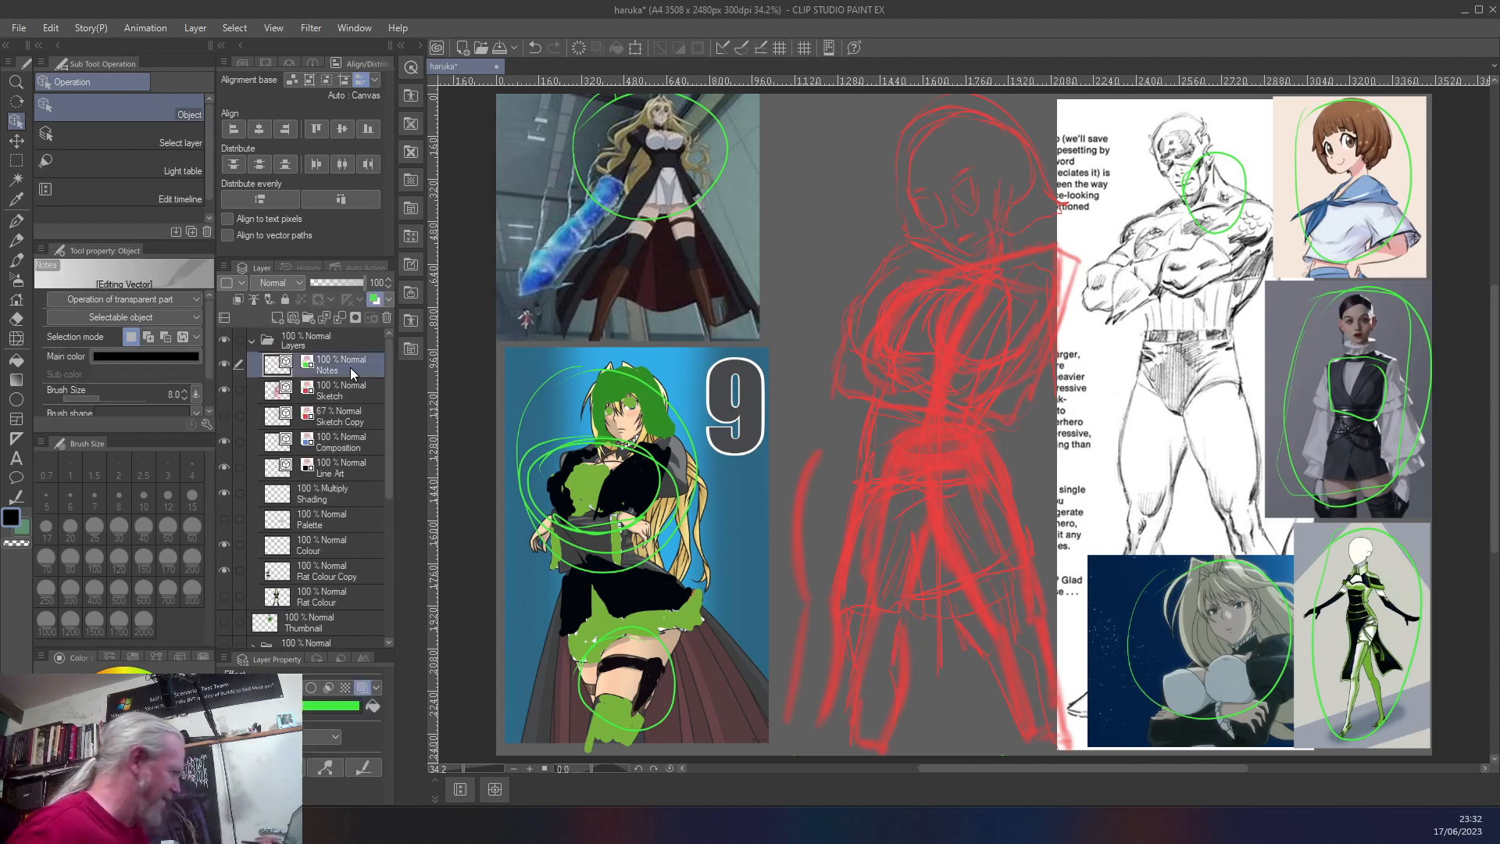
left_click_drag(1183, 179, 1169, 176)
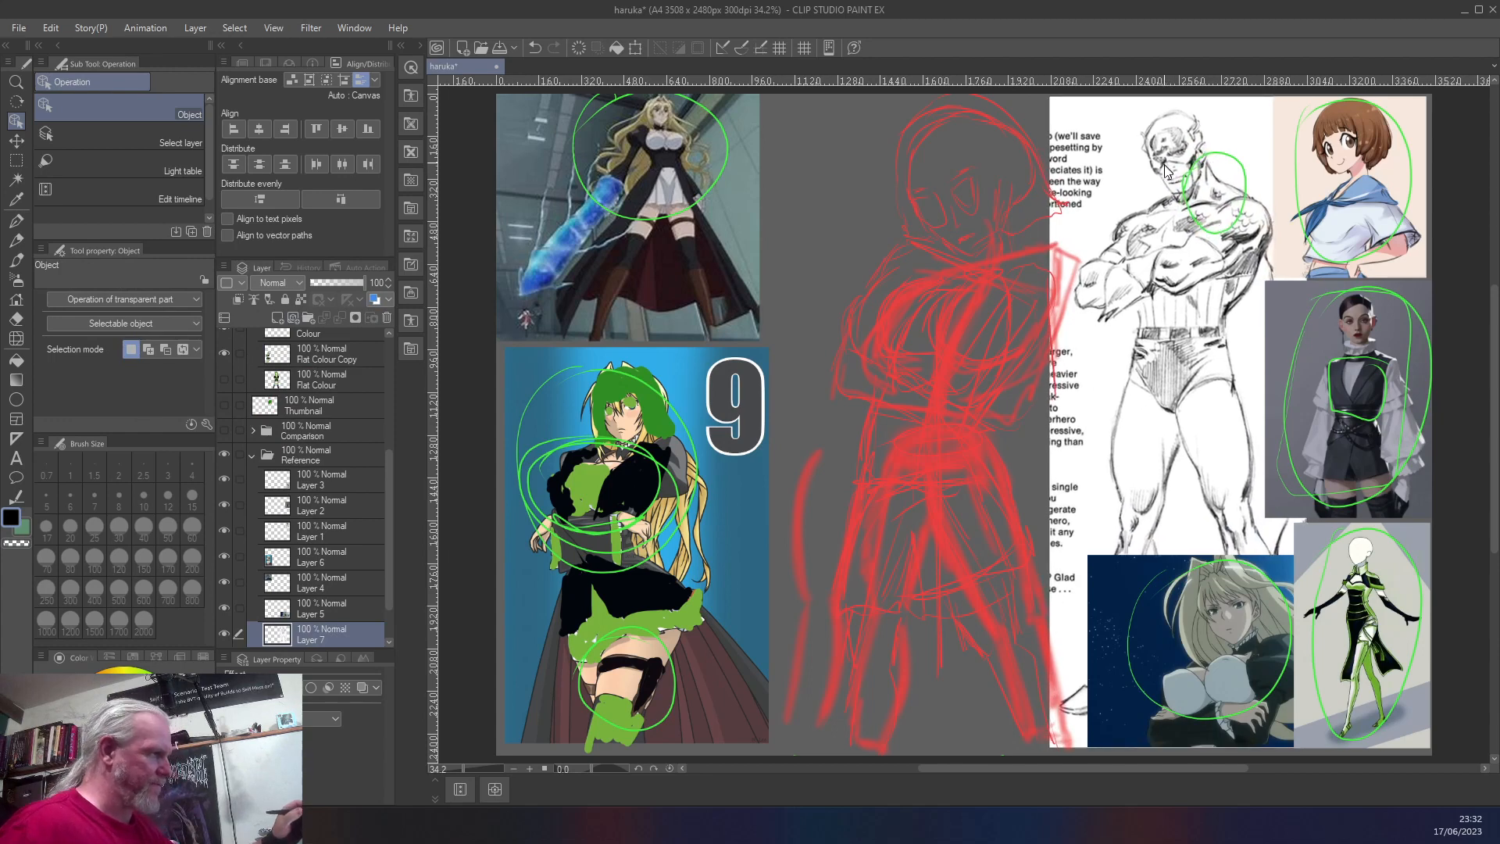
- Choose the Custom Test brush, undo a trial stroke on the pose drawing, and set the brush size to 80
key("b")
left_click_drag(1176, 183, 1188, 218)
key("ctrl+z")
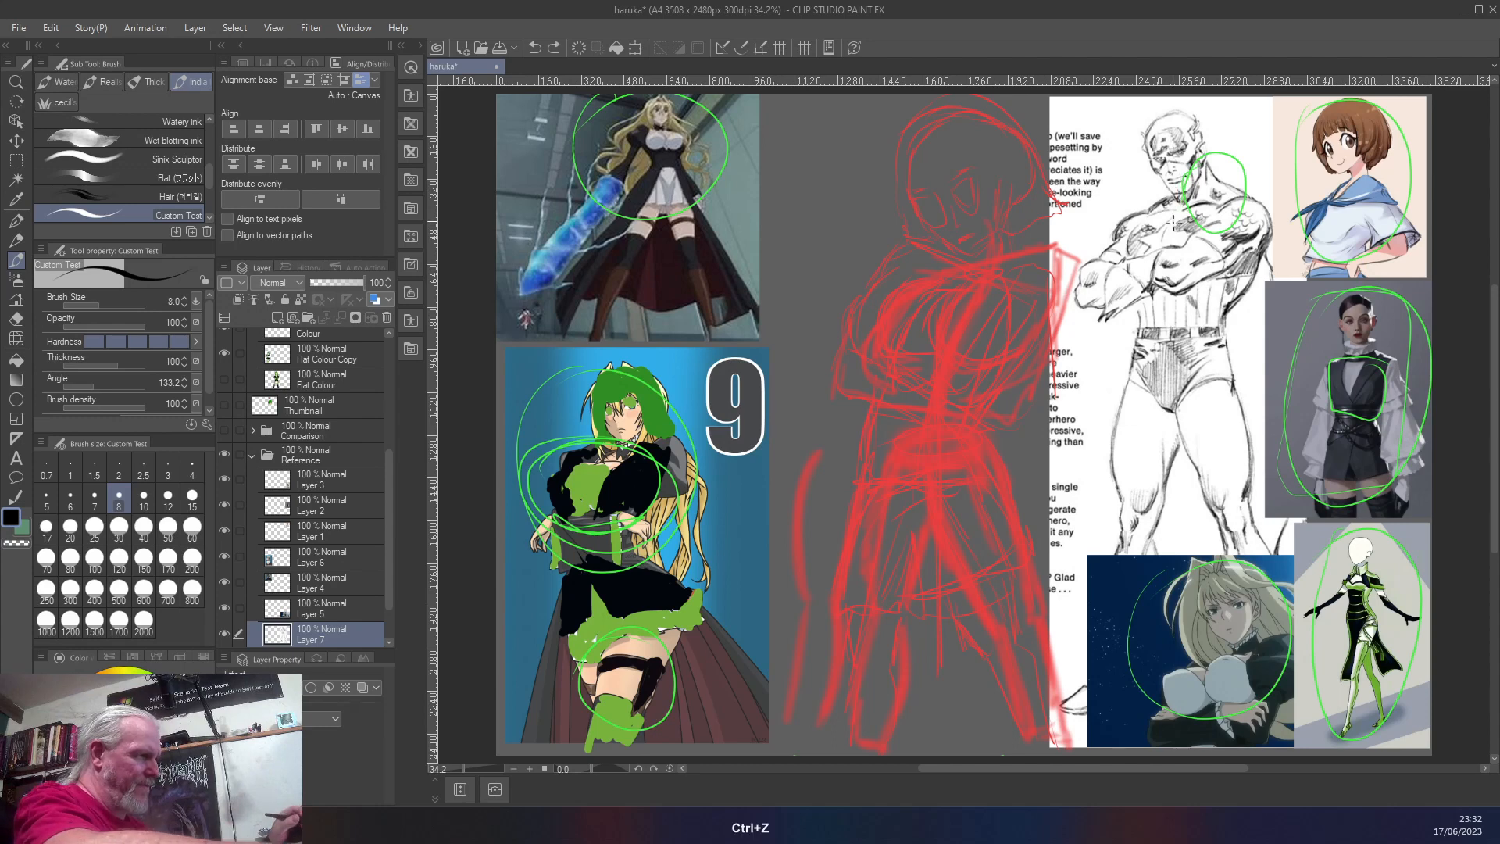
key("[")
key("]")
key("]")
key("]")
key("]")
key("]")
key("]")
key("]")
key("]")
key("]")
key("]")
key("]")
key("]")
key("]")
- Erase the green circle over the pose drawing's neck with transparent colour, undoing the first stroke made on the wrong layer
mouse_move(1181, 183)
left_mouse_down()
mouse_move(1189, 208)
mouse_move(1178, 203)
left_mouse_up()
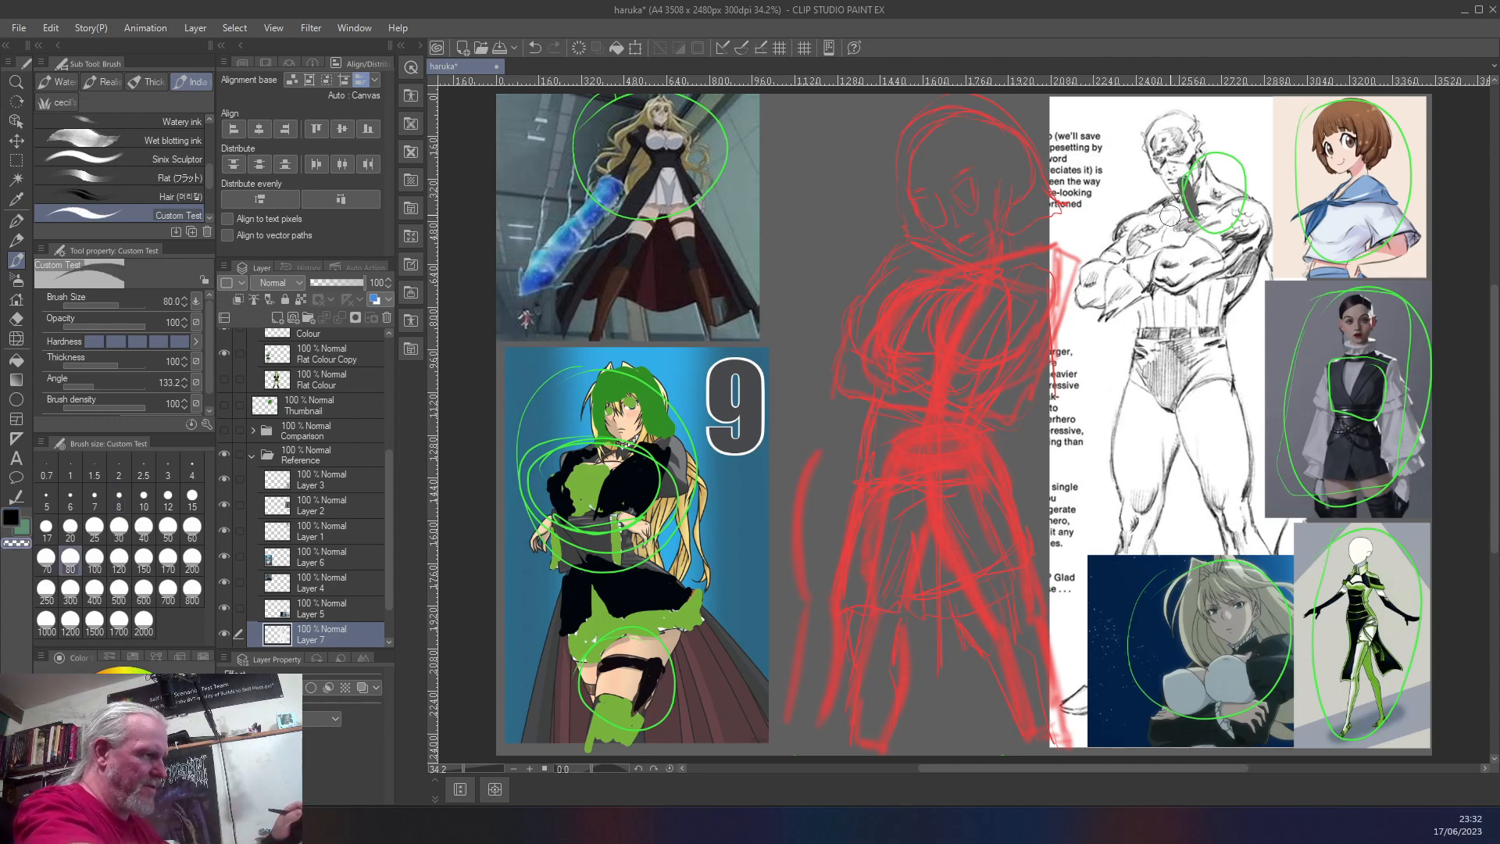
key("ctrl+z")
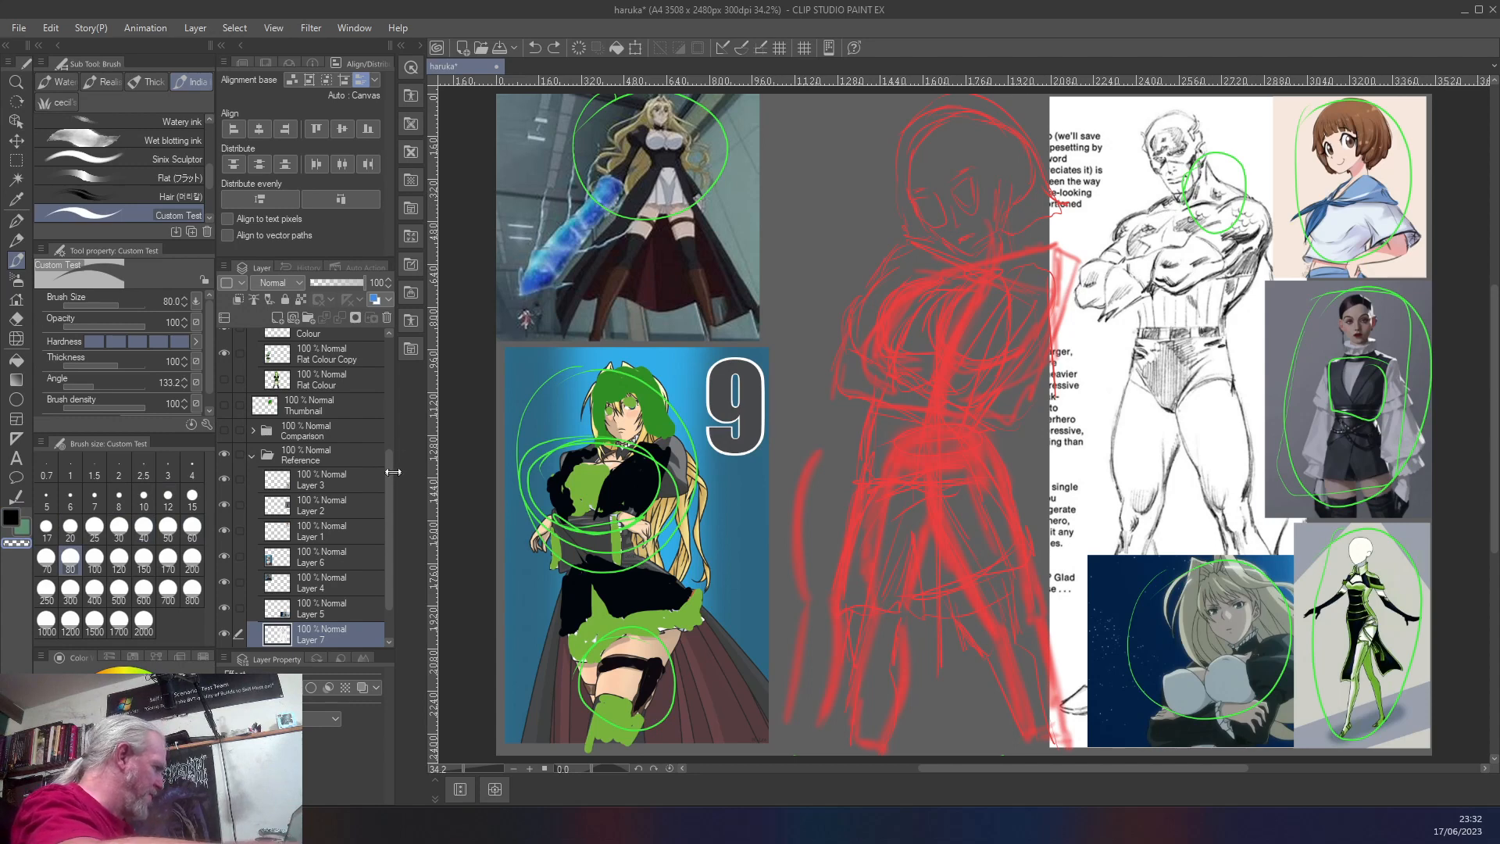
left_click_drag(390, 462, 392, 336)
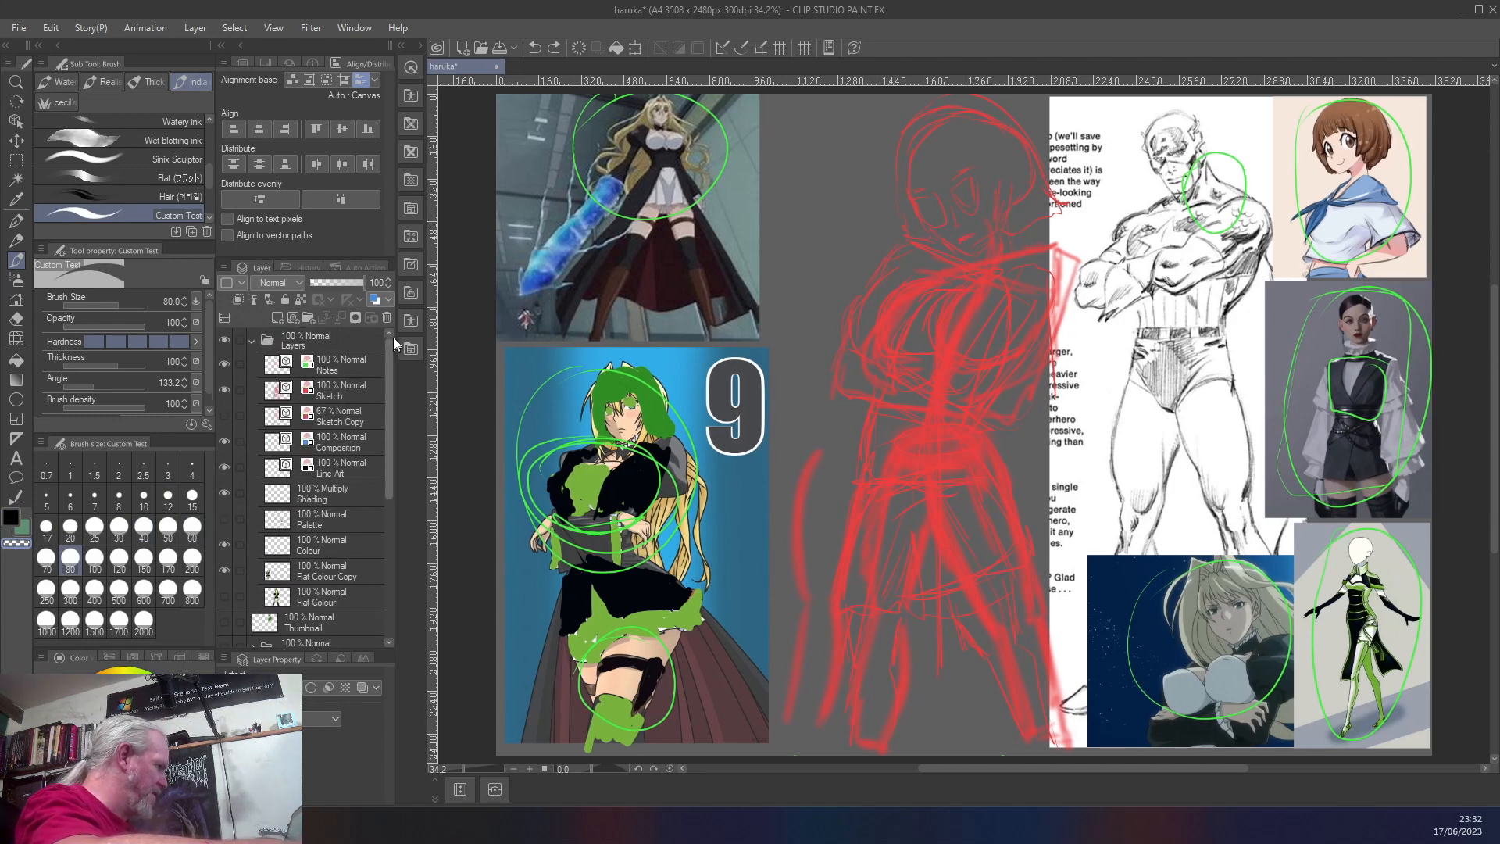
left_click(321, 361)
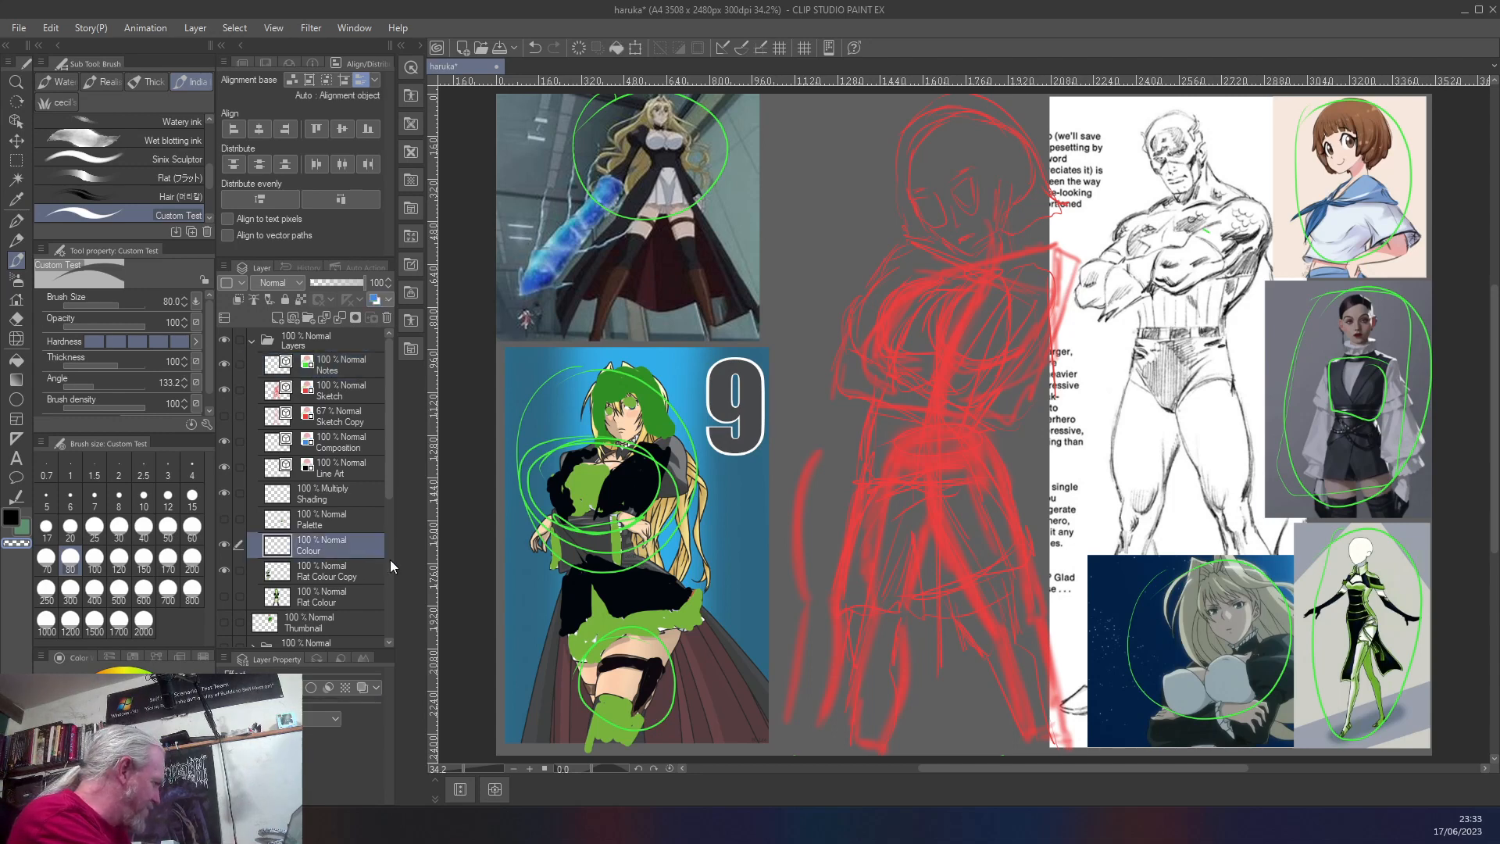
- Make the Palette layer active and visible
left_click(374, 576)
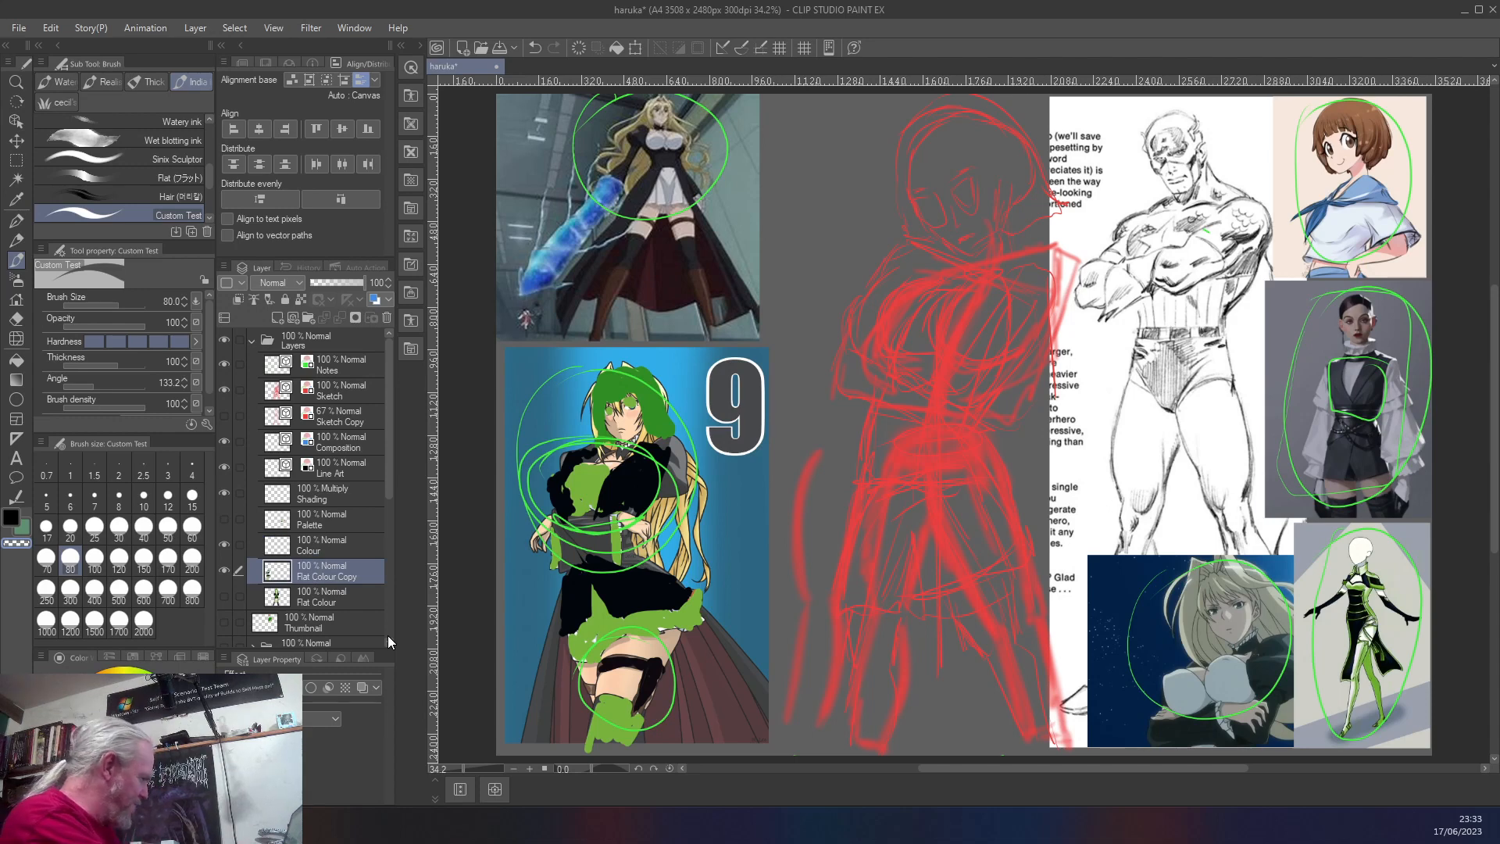
left_click(238, 518)
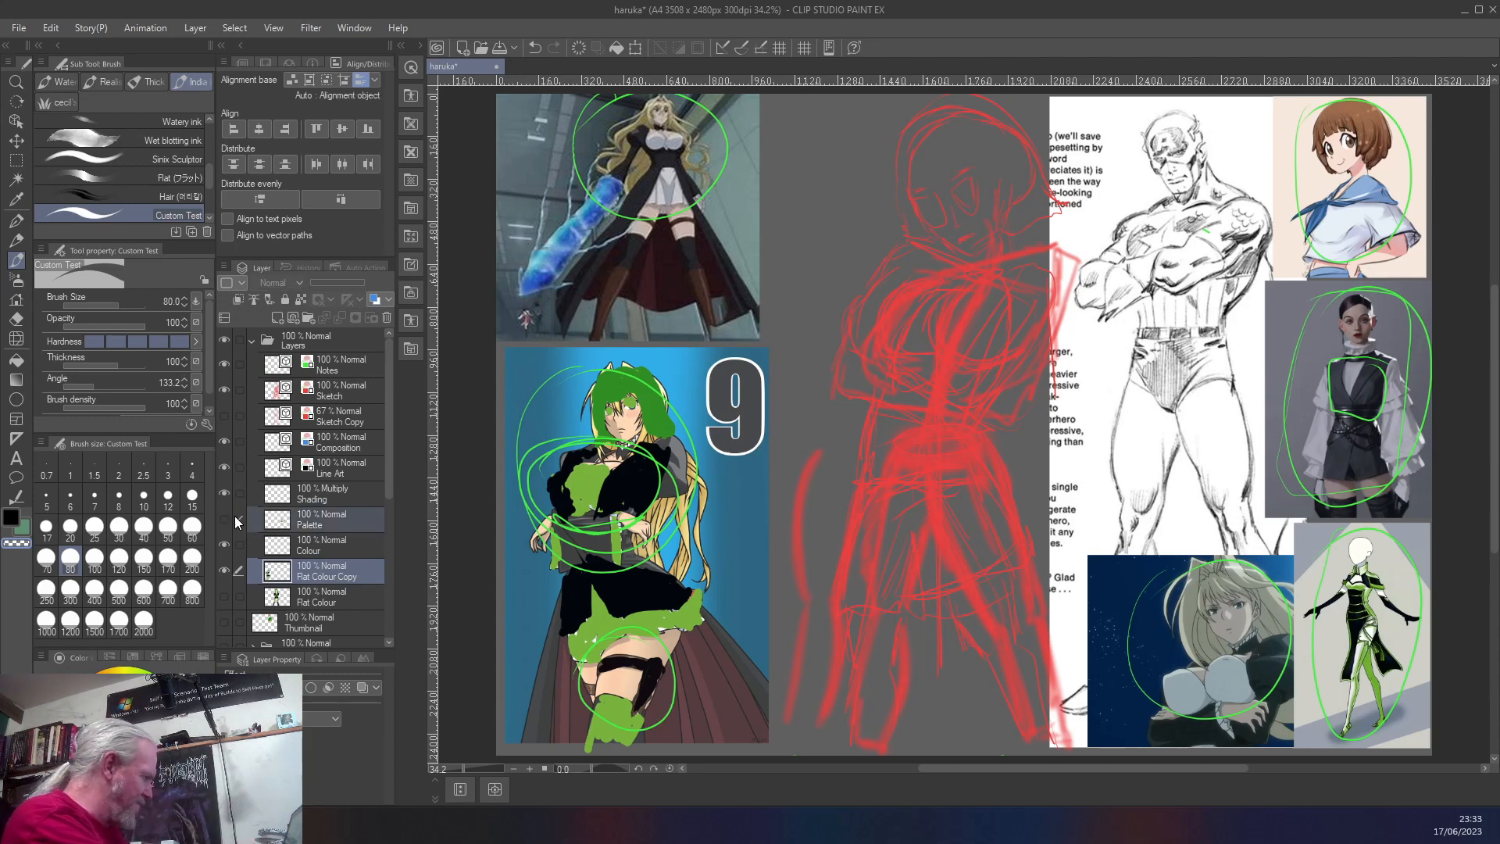
left_click(246, 522)
left_click(224, 520)
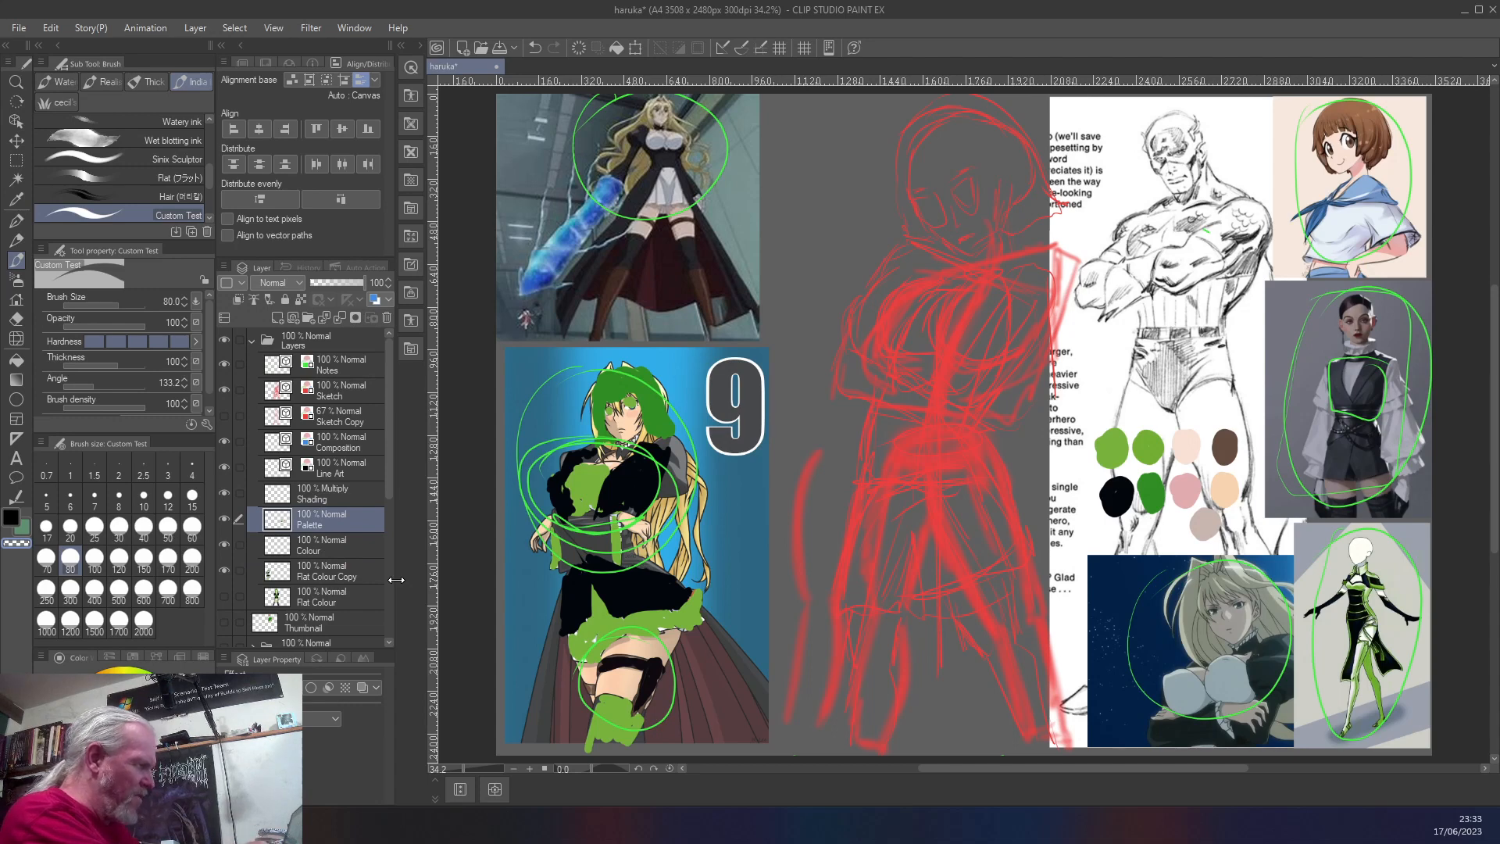
- Repaint the black palette swatch in dark grey and sample that grey as the drawing colour
right_click(1116, 495)
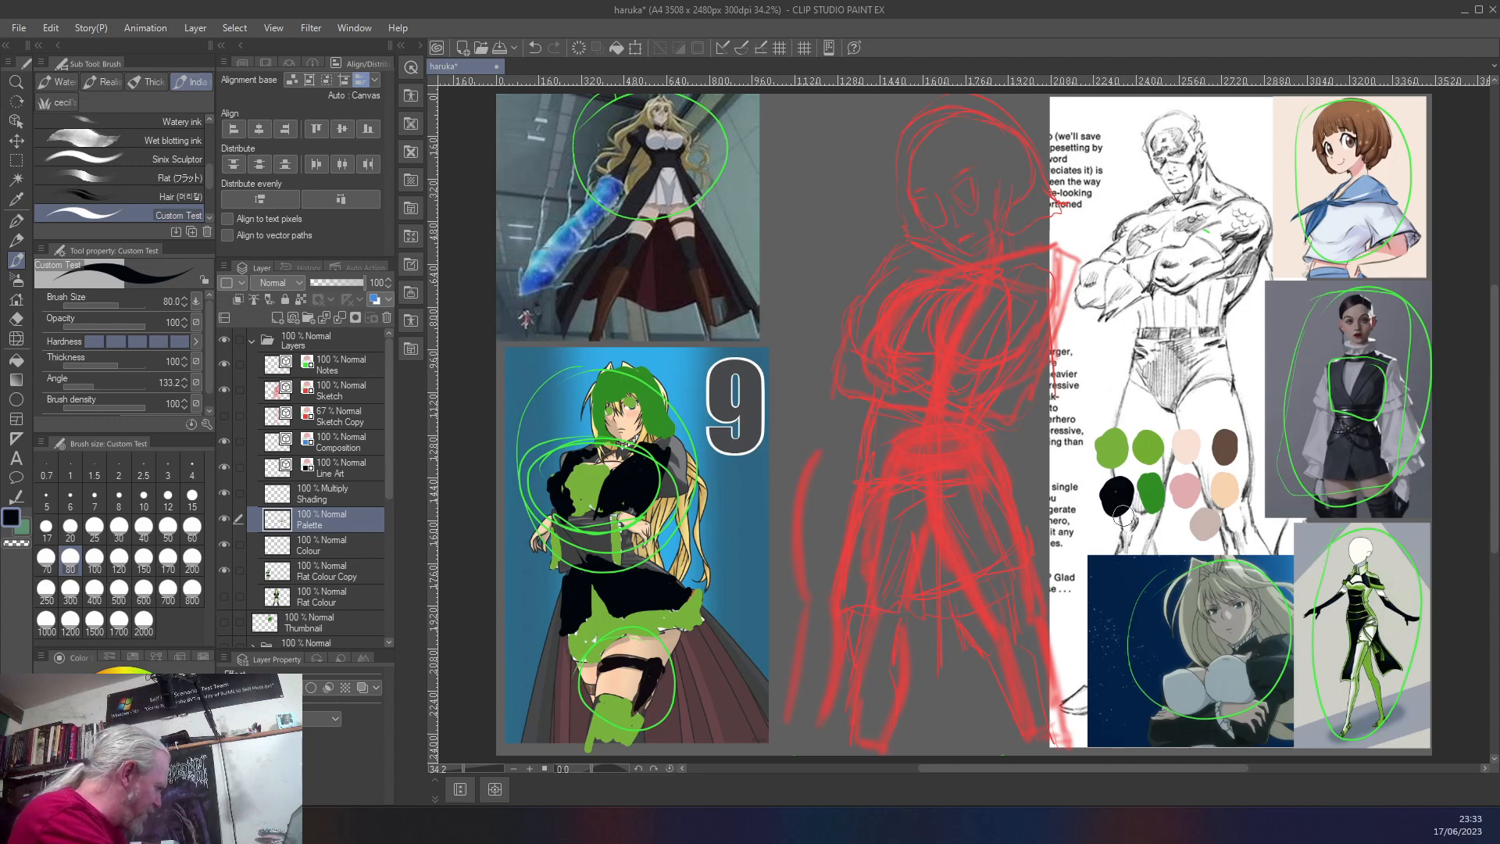
key("c")
key("c")
left_click_drag(1116, 496, 1109, 484)
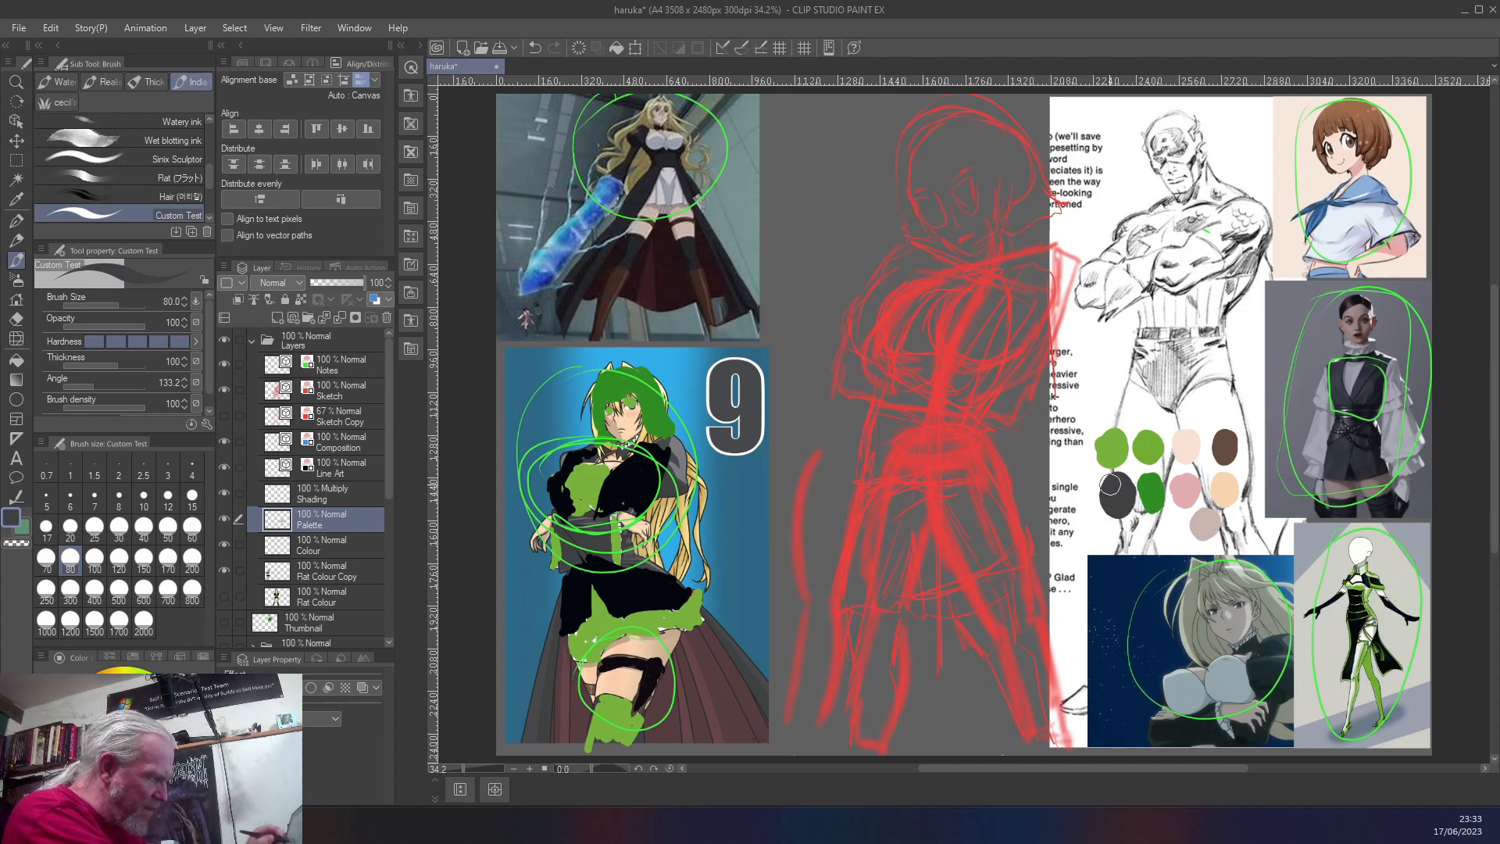
right_click(1113, 493)
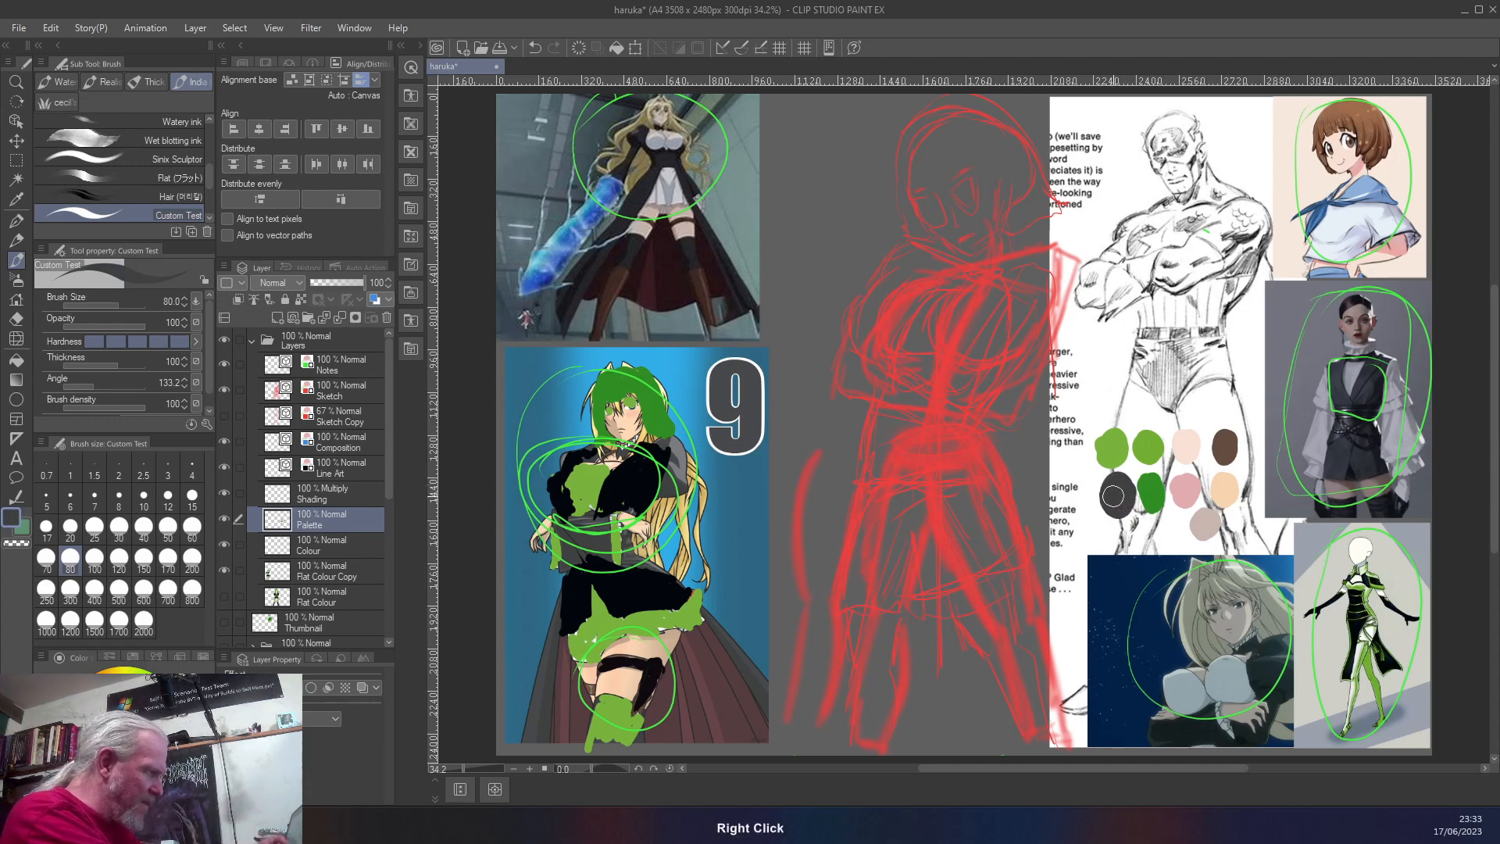
- Paint the shoulders and folded arms of the red sketch in dark grey on the Palette layer
mouse_move(929, 267)
left_mouse_down()
mouse_move(877, 281)
mouse_move(857, 332)
mouse_move(902, 271)
mouse_move(859, 348)
mouse_move(865, 378)
mouse_move(844, 380)
mouse_move(851, 406)
mouse_move(936, 401)
mouse_move(905, 376)
mouse_move(988, 384)
mouse_move(1000, 414)
mouse_move(940, 386)
mouse_move(1031, 395)
mouse_move(1071, 271)
mouse_move(1039, 344)
mouse_move(1014, 352)
left_mouse_up()
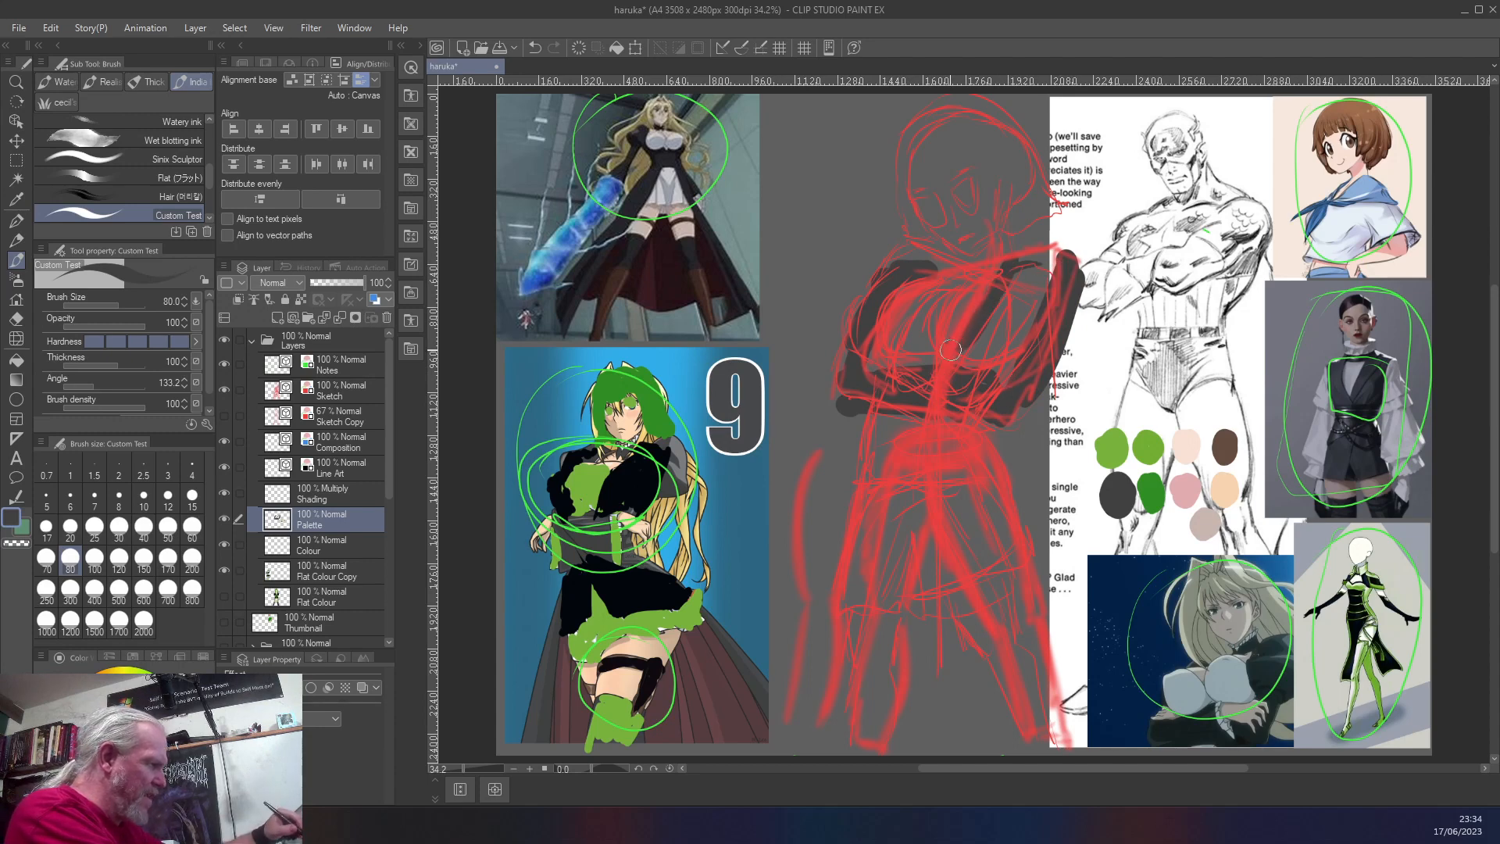
mouse_move(931, 370)
left_mouse_down()
mouse_move(973, 349)
mouse_move(970, 368)
mouse_move(1040, 268)
mouse_move(1002, 367)
left_mouse_up()
mouse_move(906, 295)
left_mouse_down()
mouse_move(915, 391)
mouse_move(883, 329)
left_mouse_up()
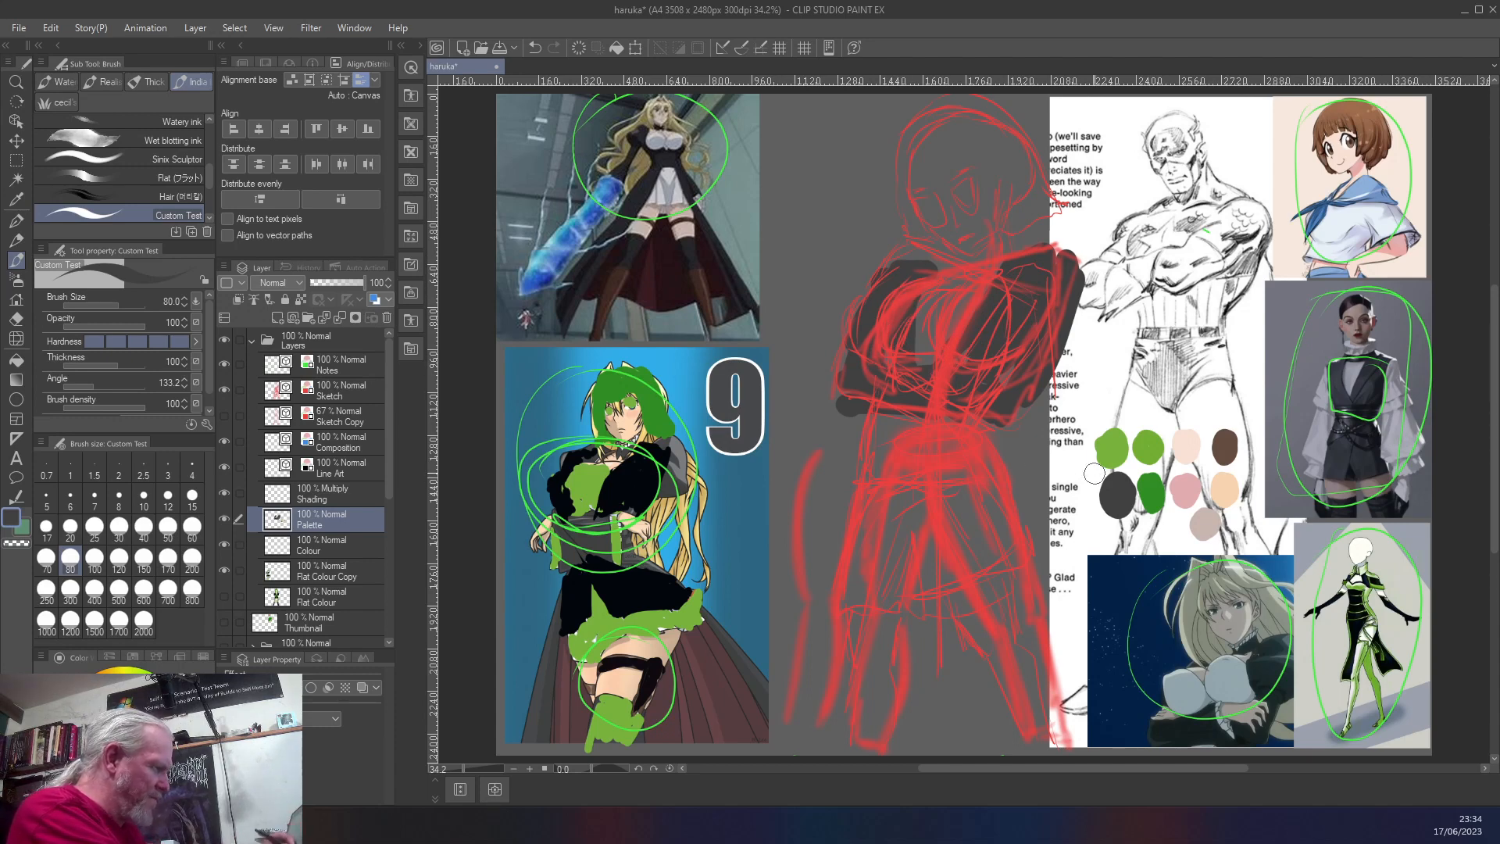
- Paint the sketch's V-shaped chest opening light green and fill the head and neck with the peach skin swatch colour
right_click(1117, 453)
mouse_move(942, 284)
left_mouse_down()
mouse_move(925, 330)
mouse_move(934, 372)
mouse_move(943, 314)
mouse_move(972, 293)
mouse_move(931, 354)
mouse_move(944, 303)
mouse_move(991, 275)
mouse_move(941, 316)
left_mouse_up()
right_click(1184, 492)
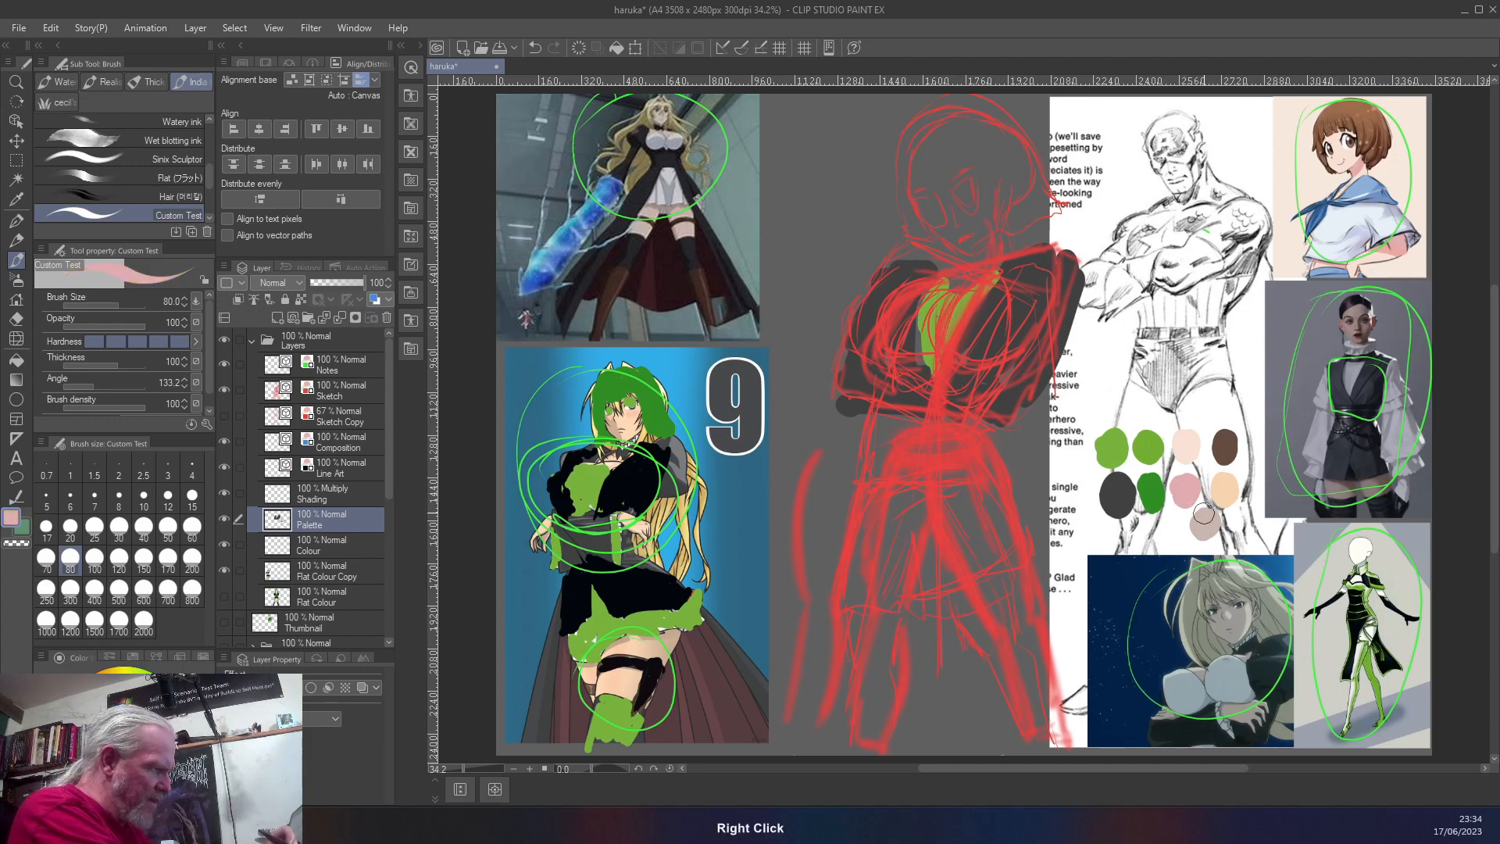
mouse_move(950, 283)
left_mouse_down()
mouse_move(997, 246)
mouse_move(968, 264)
mouse_move(977, 256)
mouse_move(923, 218)
mouse_move(914, 192)
mouse_move(930, 212)
mouse_move(922, 156)
mouse_move(941, 134)
mouse_move(1011, 151)
mouse_move(1008, 179)
mouse_move(994, 139)
mouse_move(1015, 178)
mouse_move(970, 133)
mouse_move(992, 236)
mouse_move(998, 163)
mouse_move(980, 236)
mouse_move(983, 175)
mouse_move(969, 193)
mouse_move(956, 166)
mouse_move(943, 217)
mouse_move(968, 245)
mouse_move(940, 145)
mouse_move(937, 163)
mouse_move(957, 222)
mouse_move(940, 167)
mouse_move(975, 144)
left_mouse_up()
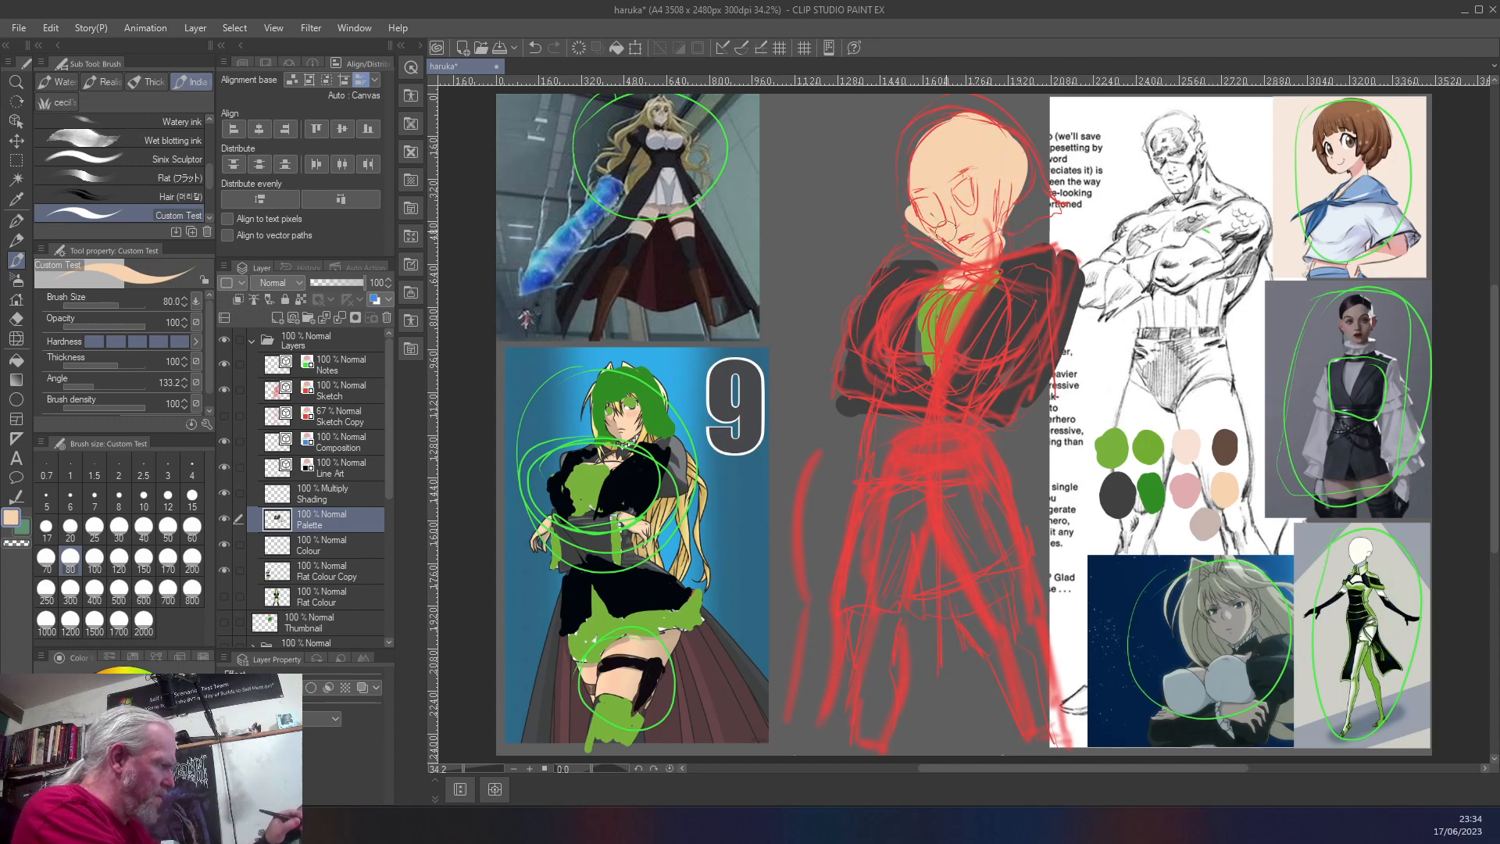
- Block in the lower torso and skirt in dark grey with a light green strip down the skirt's centre
right_click(1111, 499)
mouse_move(885, 422)
left_mouse_down()
mouse_move(851, 593)
mouse_move(917, 553)
mouse_move(928, 491)
mouse_move(889, 592)
mouse_move(919, 475)
mouse_move(899, 508)
mouse_move(903, 440)
mouse_move(920, 422)
mouse_move(939, 460)
mouse_move(978, 426)
mouse_move(1028, 529)
mouse_move(974, 577)
mouse_move(1018, 564)
mouse_move(945, 555)
mouse_move(962, 569)
mouse_move(980, 491)
mouse_move(1008, 528)
left_mouse_up()
right_click(1116, 451)
mouse_move(918, 539)
left_mouse_down()
mouse_move(925, 580)
mouse_move(933, 542)
mouse_move(946, 574)
mouse_move(937, 530)
left_mouse_up()
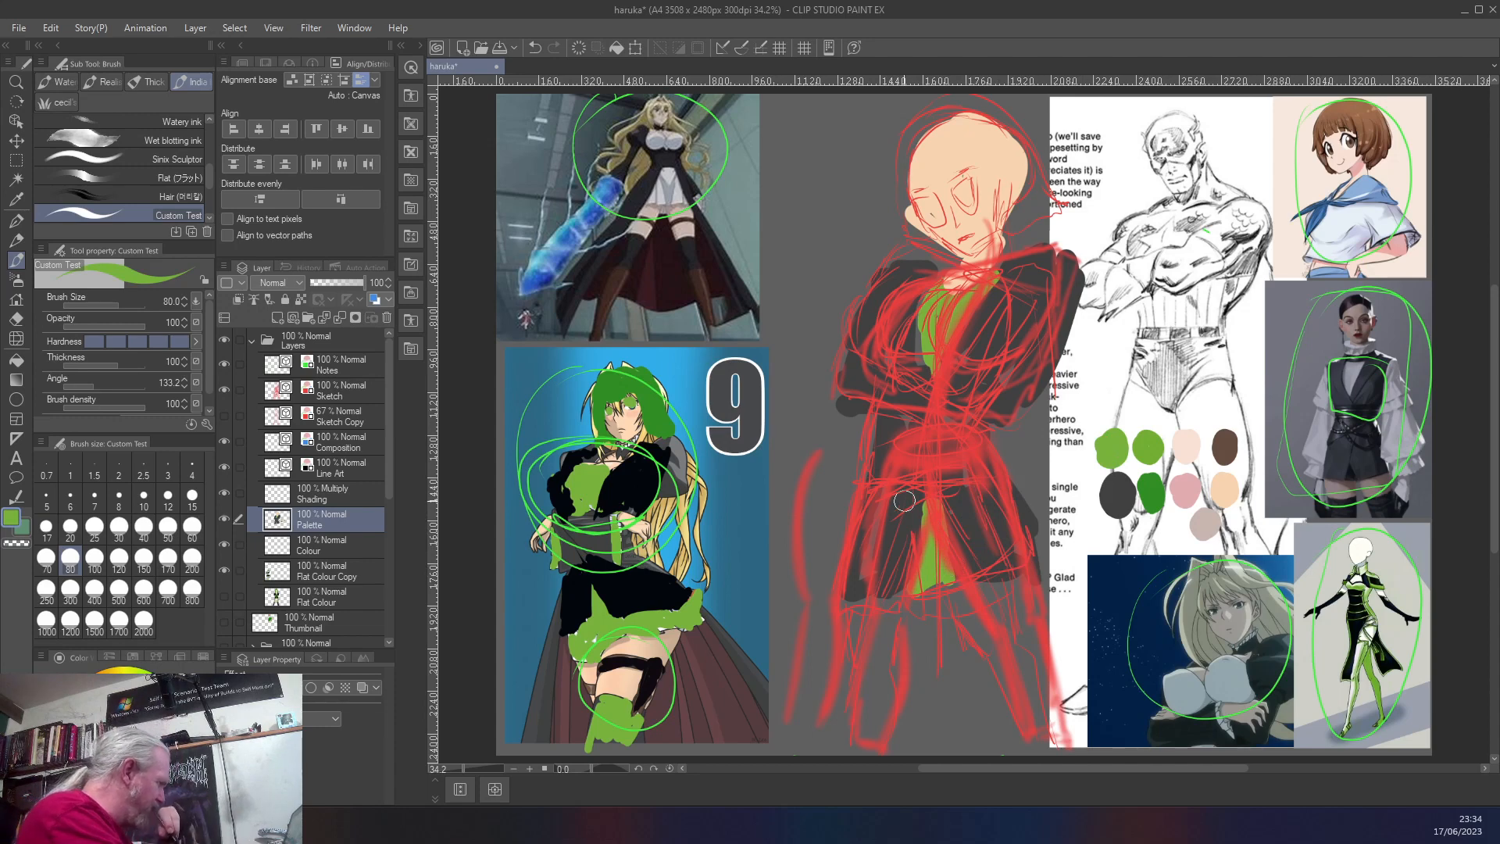
- Try lowering the Sketch layer's opacity to 41% and painting a belt across the waist, and undo both
left_click(336, 394)
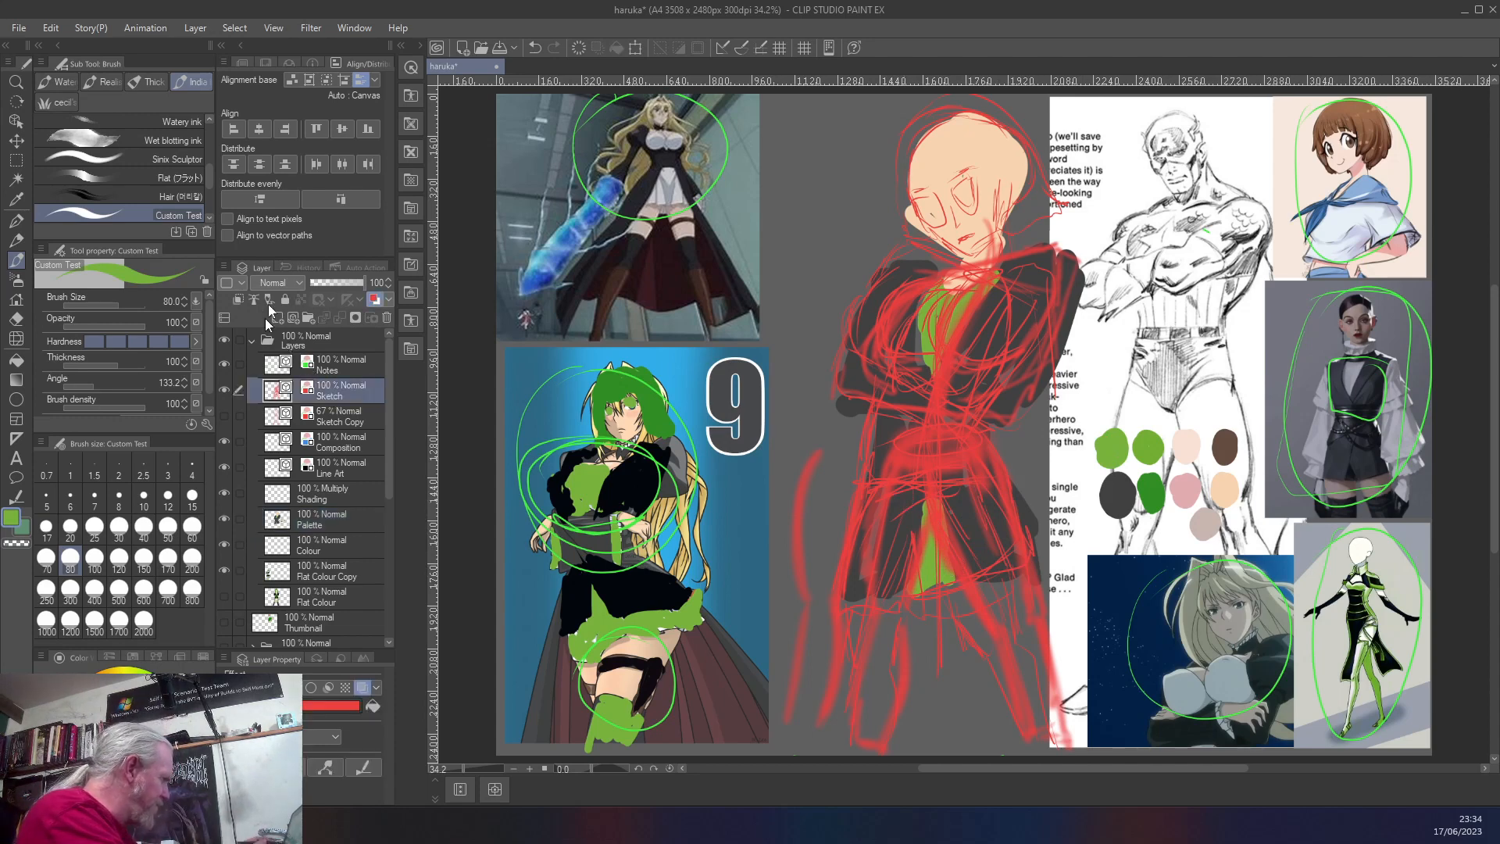
left_click(334, 288)
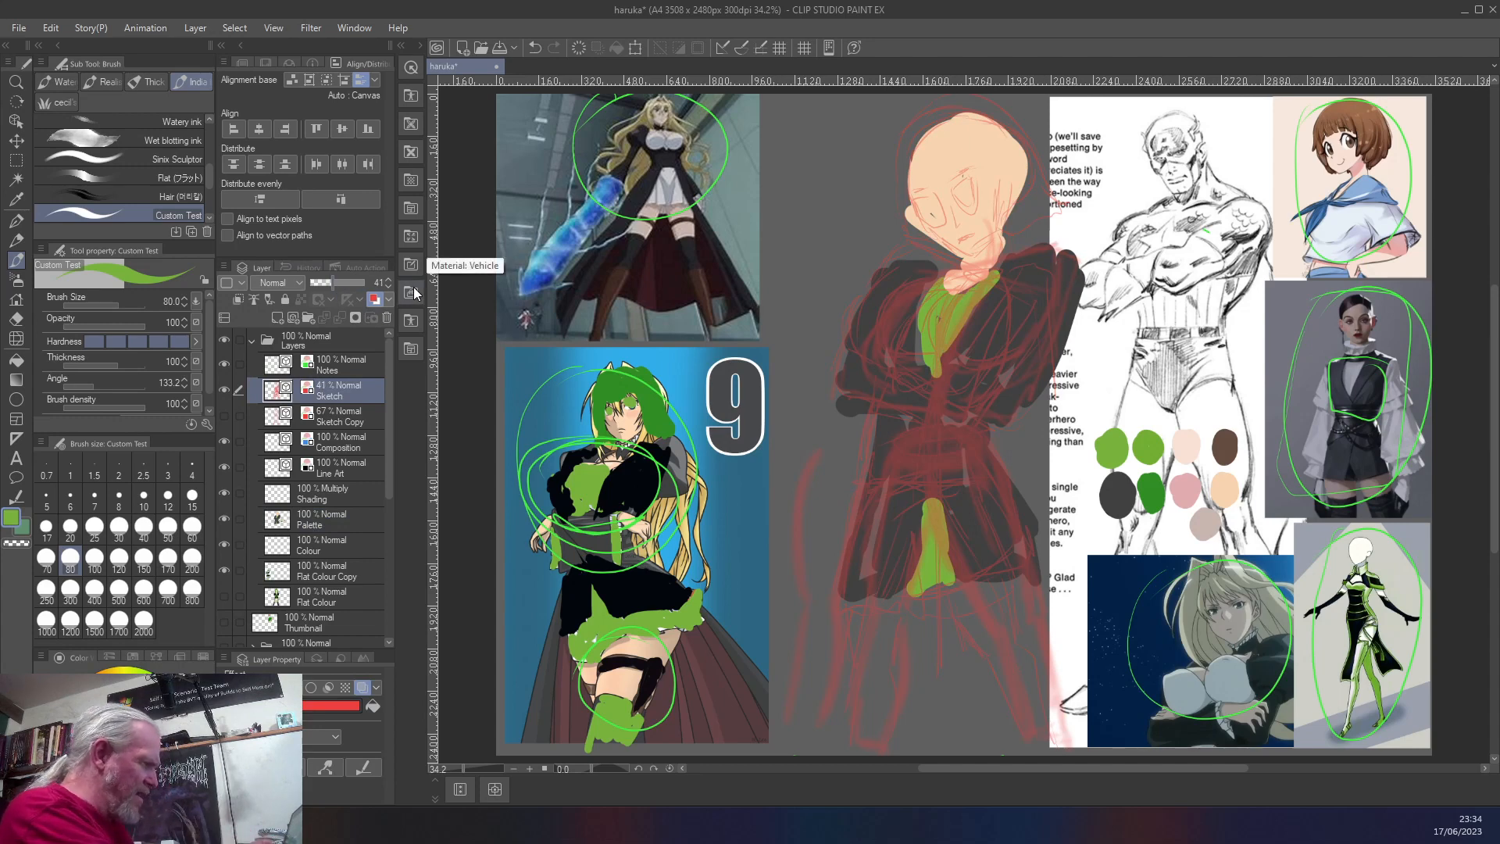
right_click(1113, 448)
left_click_drag(980, 431, 906, 442)
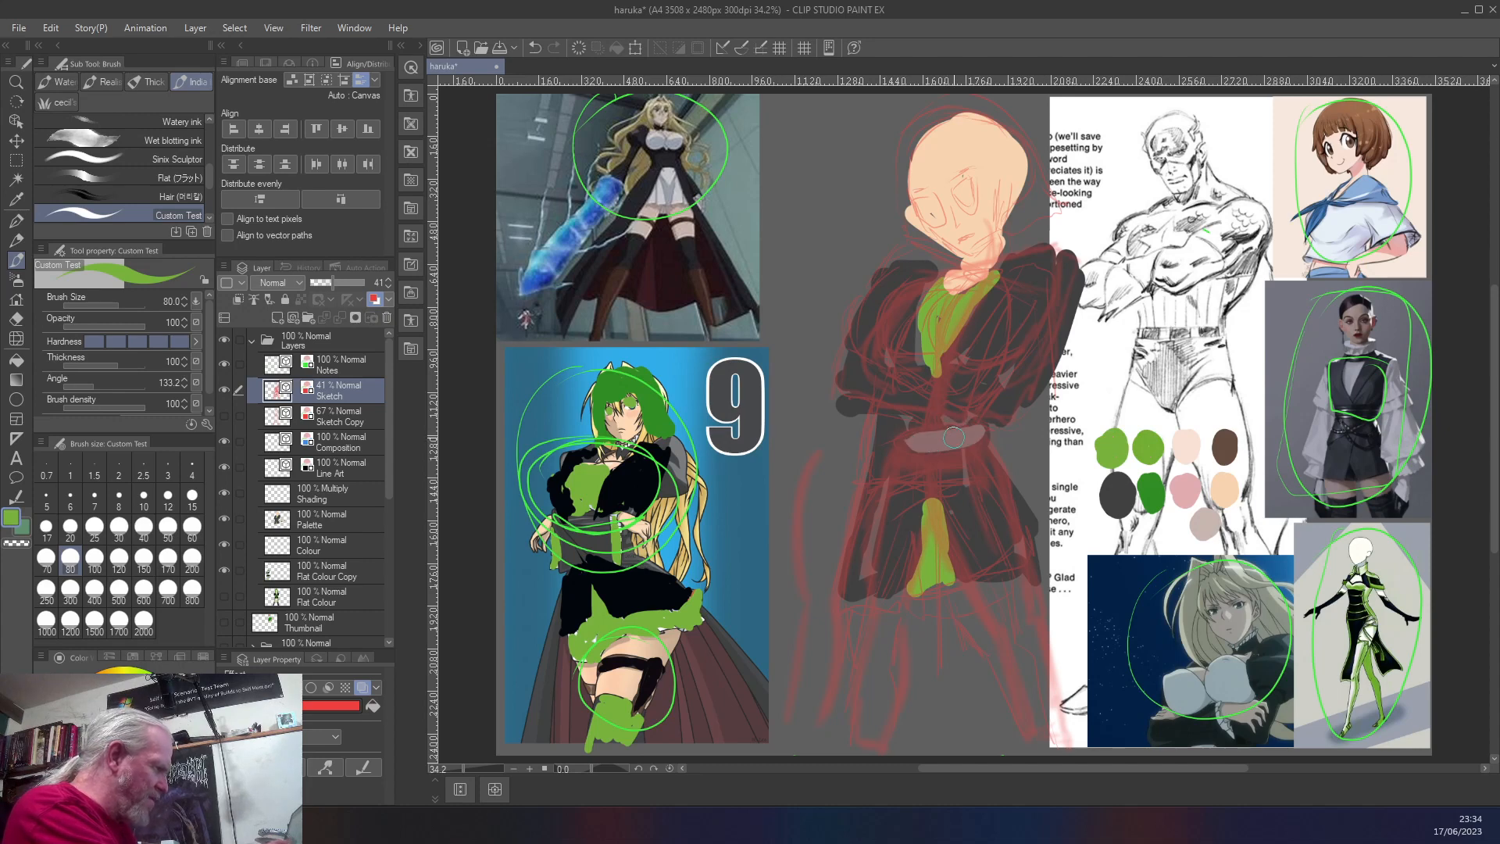
key("ctrl+z")
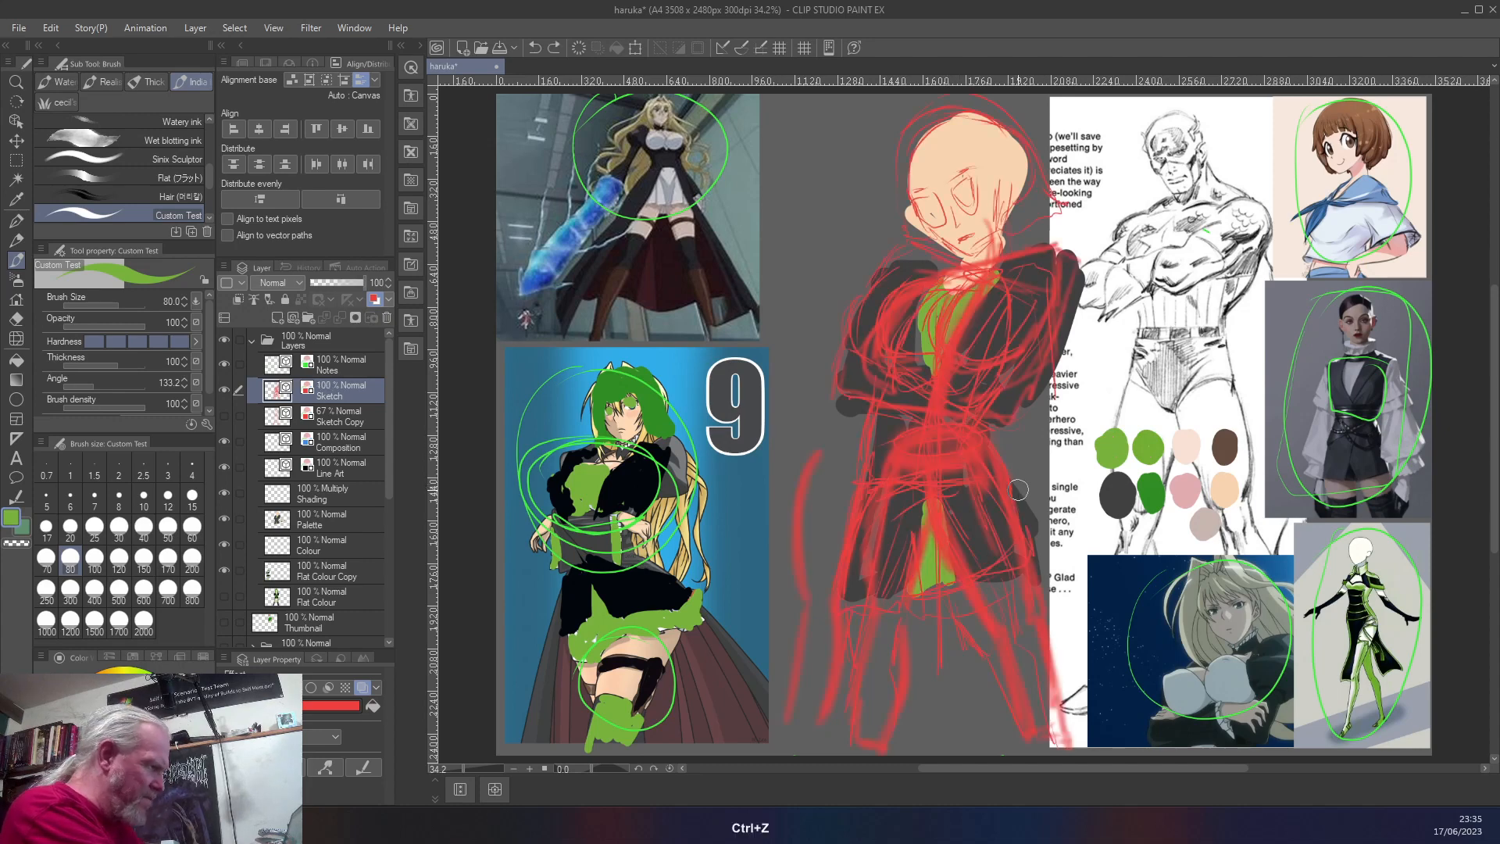
right_click(1113, 448)
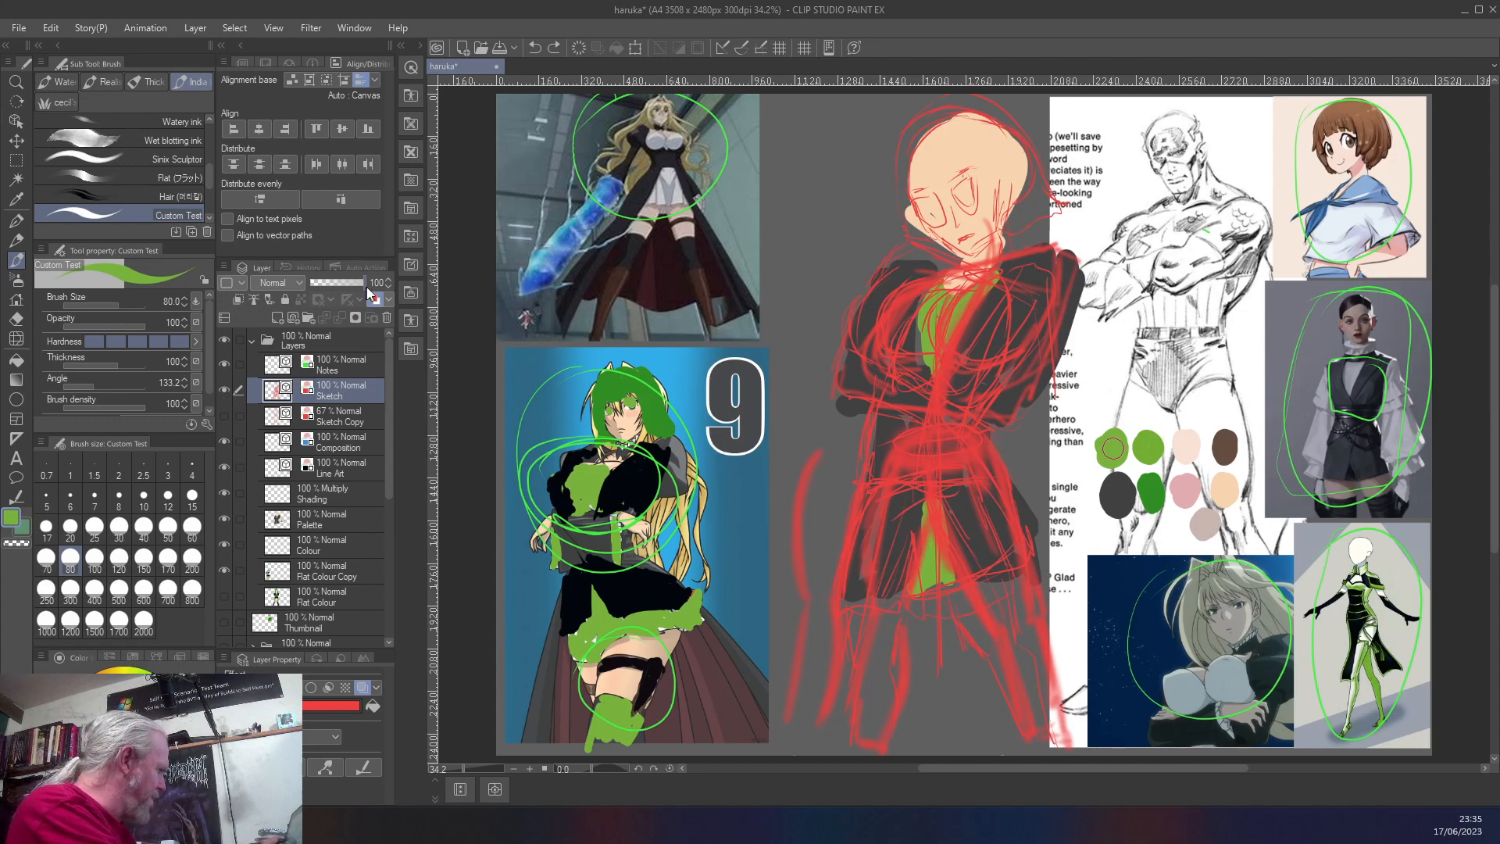
- Try the Sketch layer at 49% opacity with Flat Colour Copy as the active layer, and undo the opacity change
left_click_drag(363, 285, 338, 283)
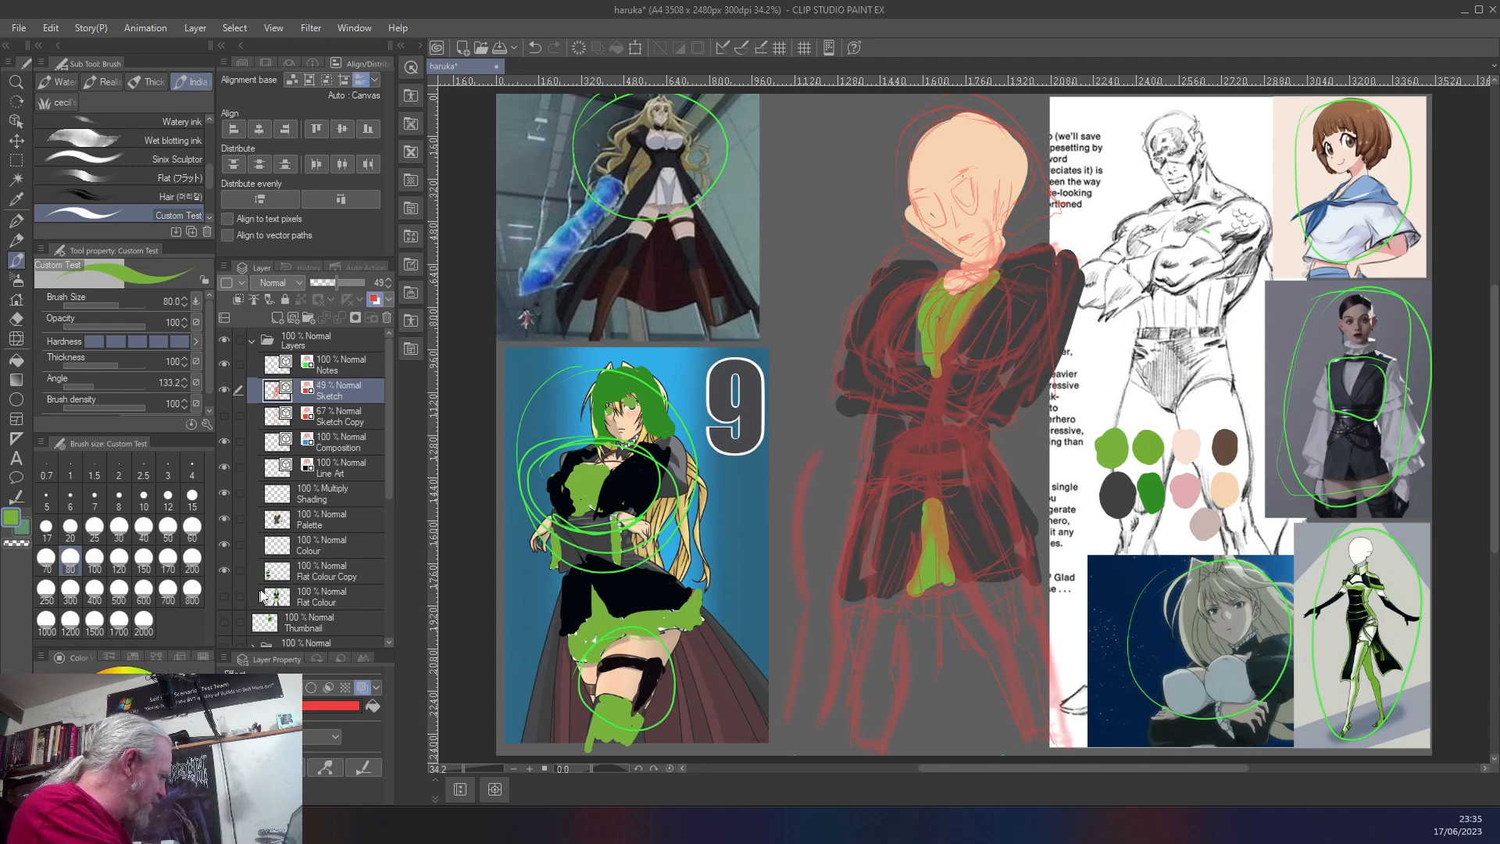
left_click(309, 573)
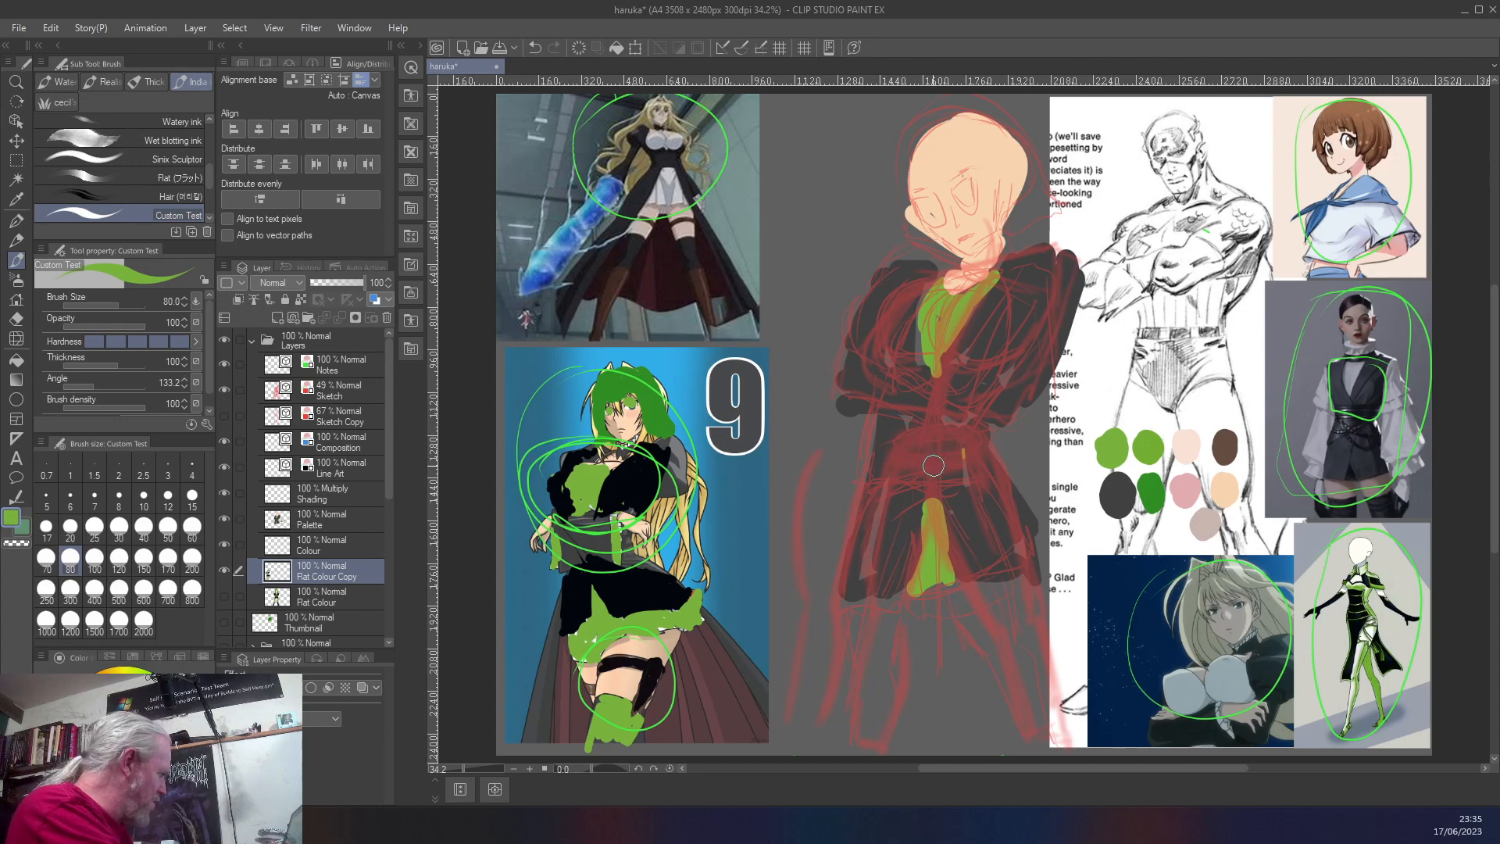
key("ctrl+z")
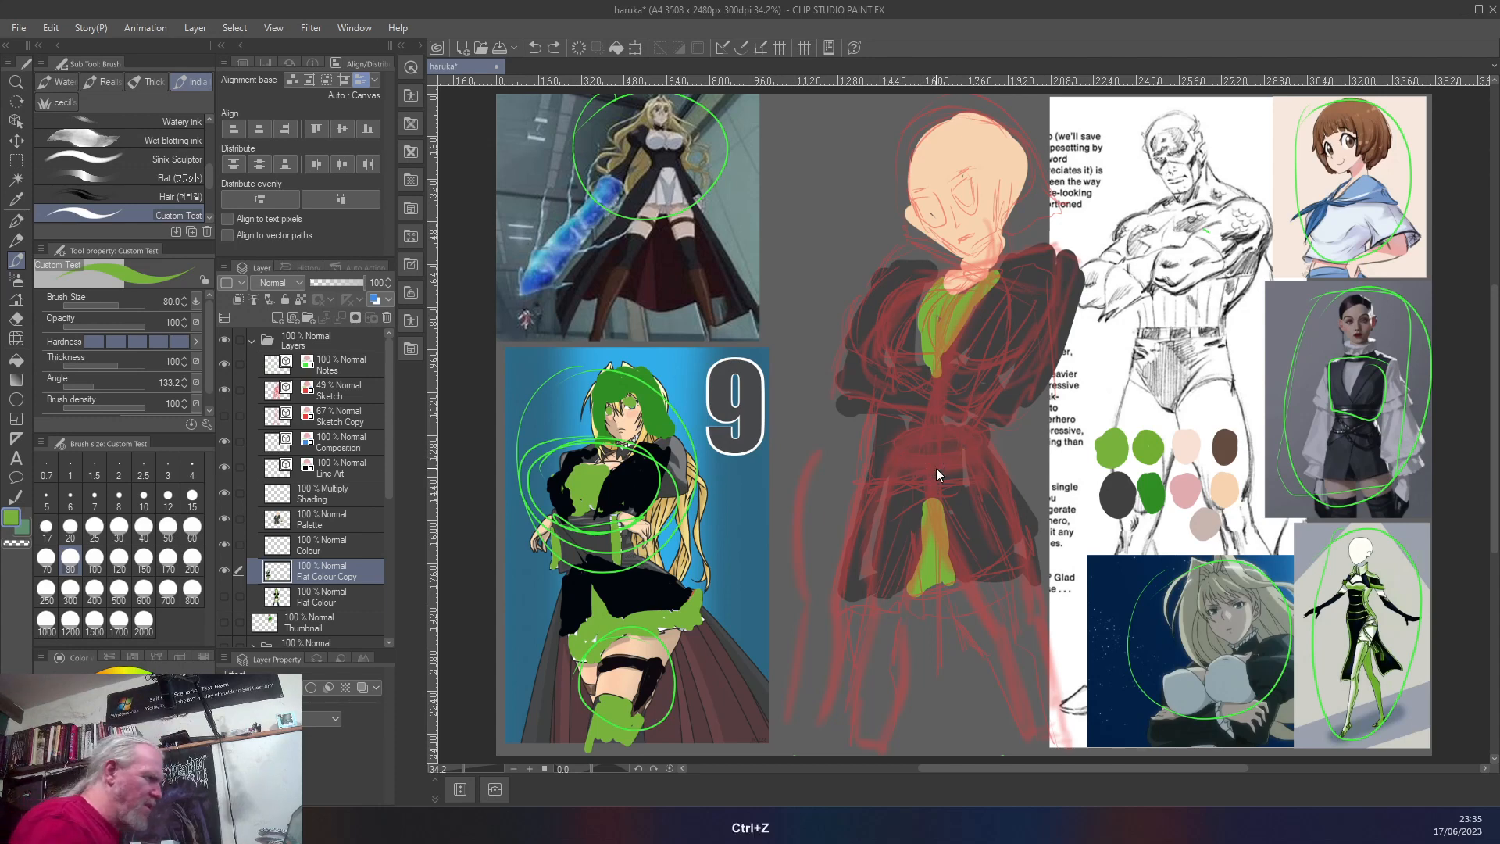
key("ctrl+z")
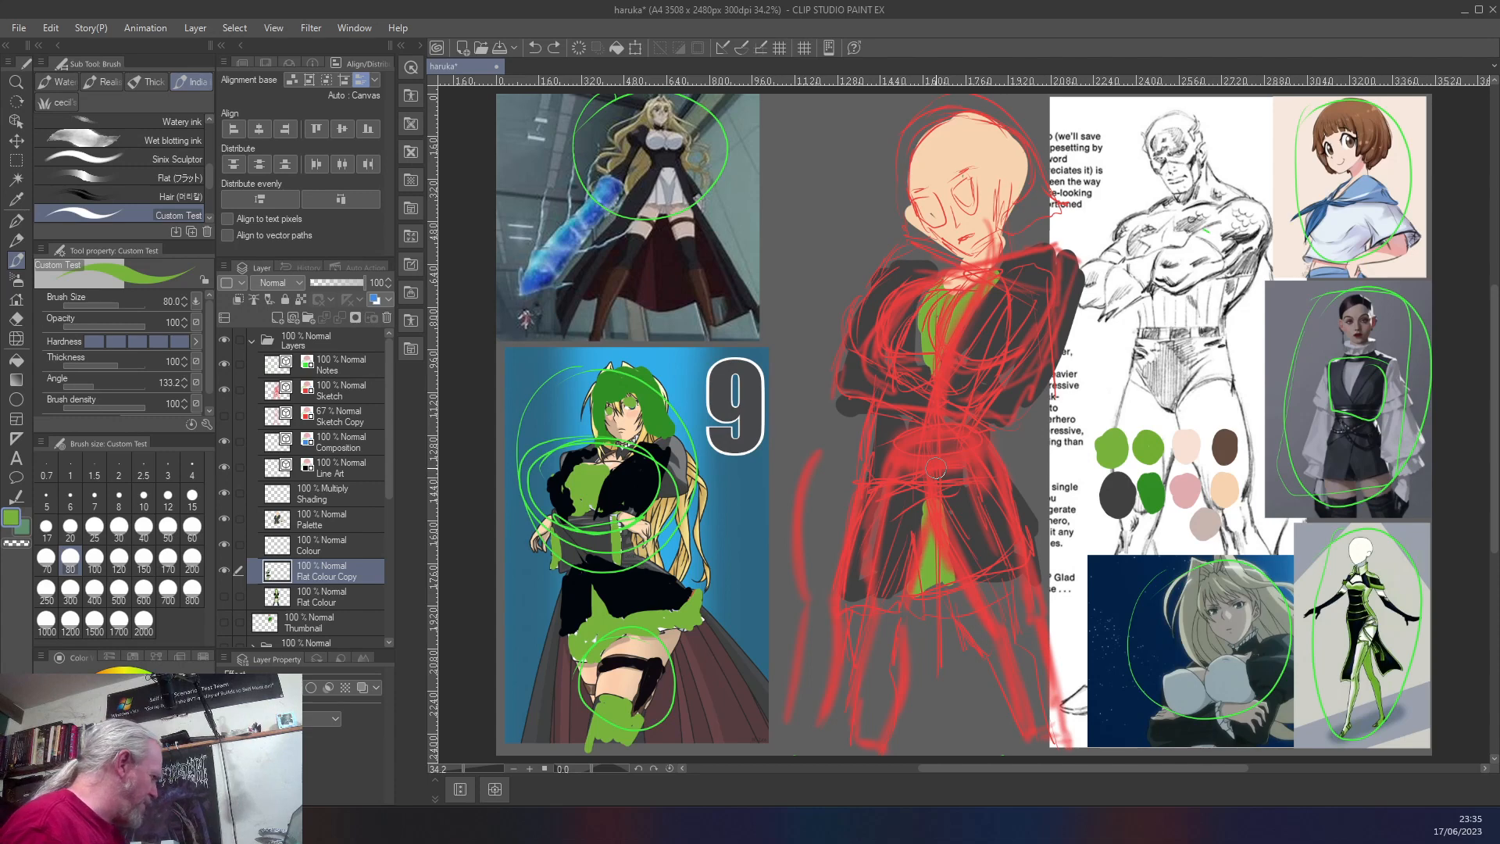
- Select the figure's painted colours on the Palette layer with a rectangle, excluding the swatches, and cut and paste them onto a new layer
left_click(311, 522)
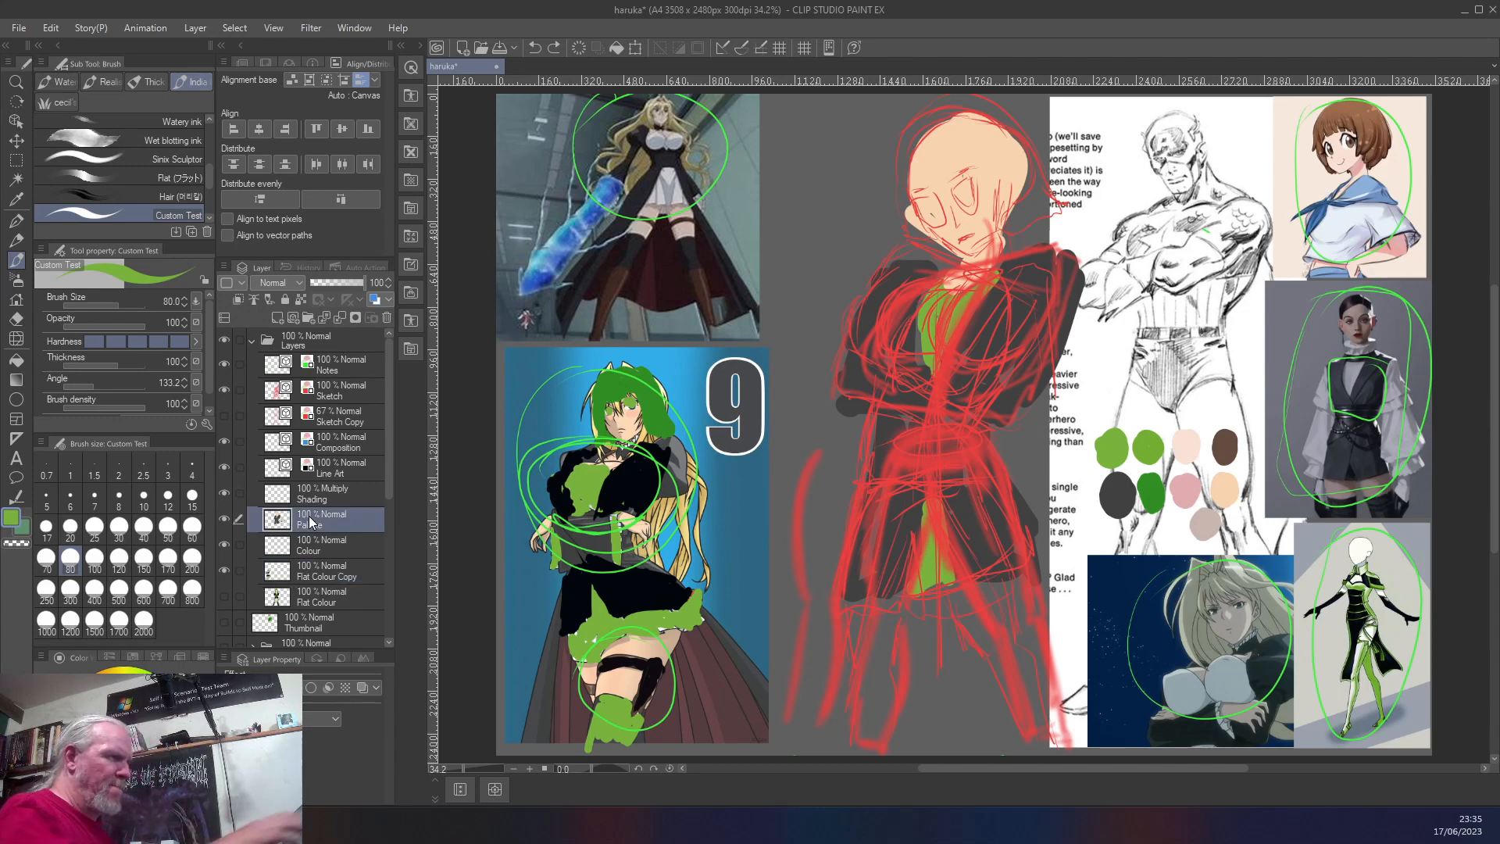
key("m")
left_click_drag(1122, 105, 785, 435)
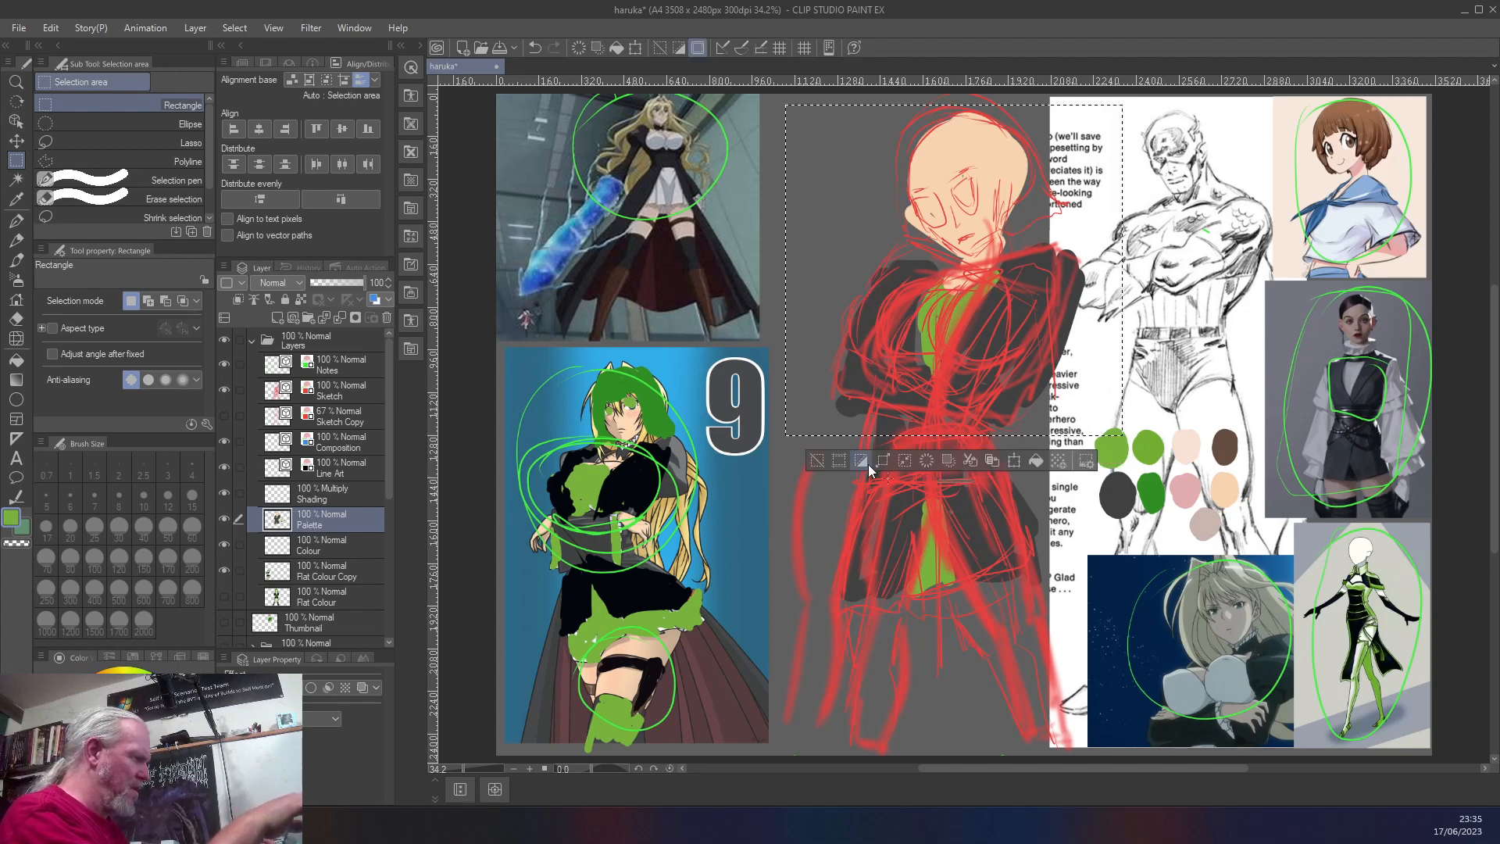
left_click_drag(1071, 602, 827, 113)
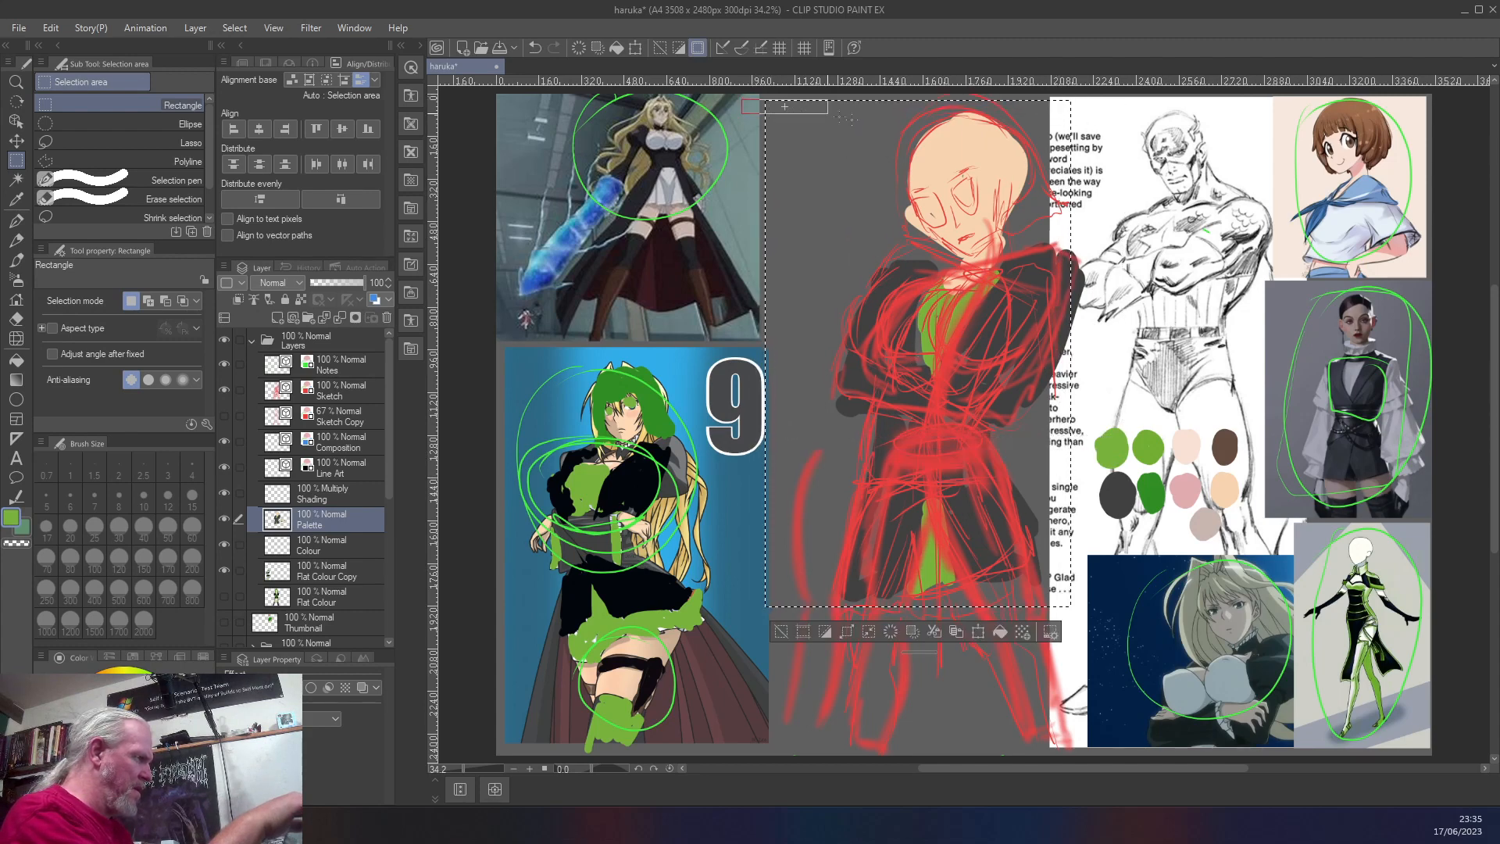
left_click_drag(1078, 223, 1086, 648)
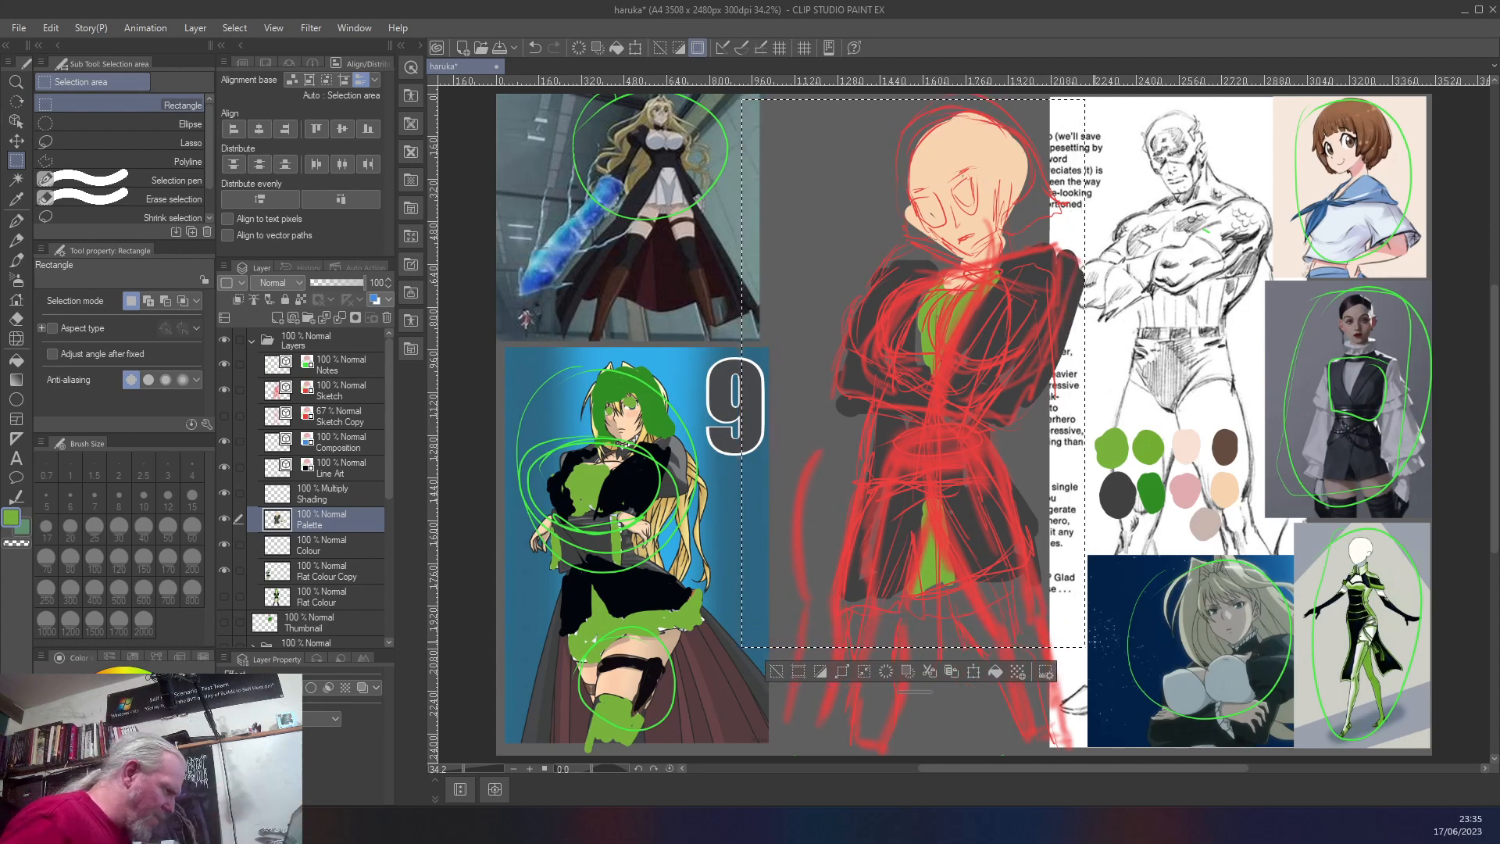
left_click(930, 669)
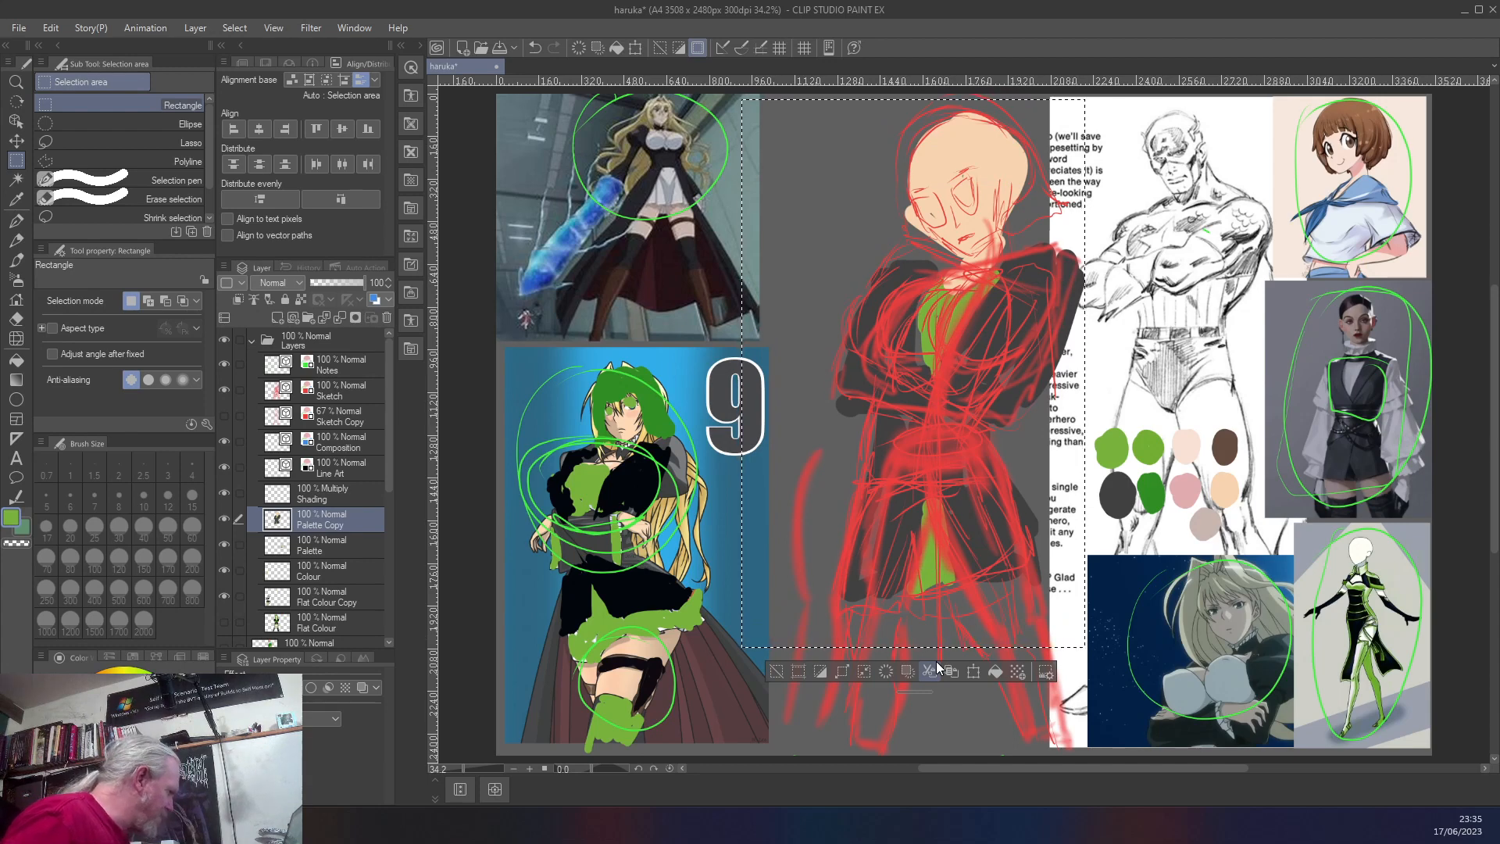
- Move the Palette Copy layer below Colour and merge it down into Flat Colour Copy
left_click_drag(308, 525, 317, 575)
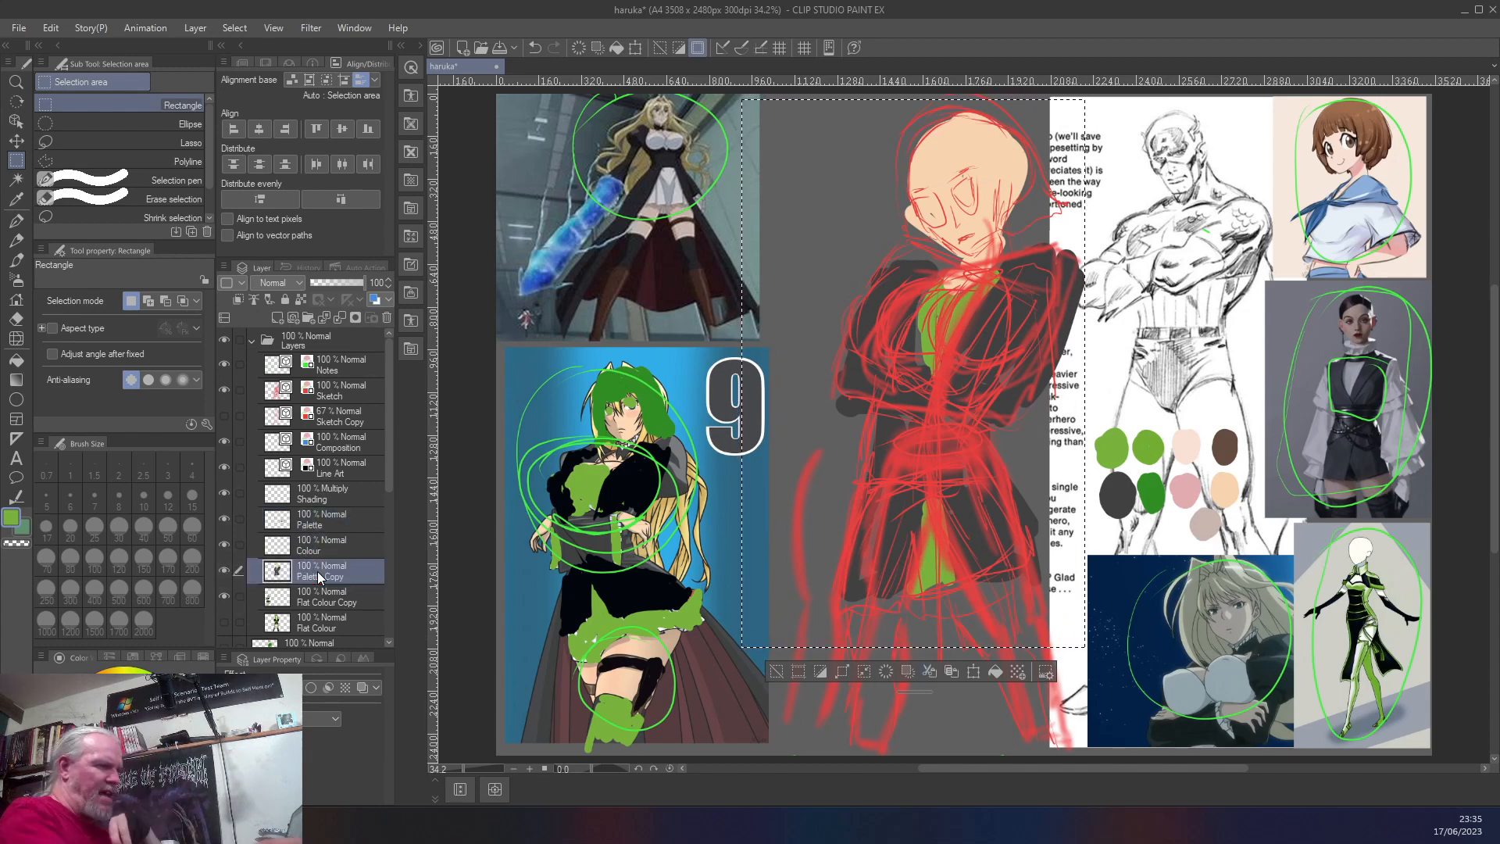
key("ctrl+e")
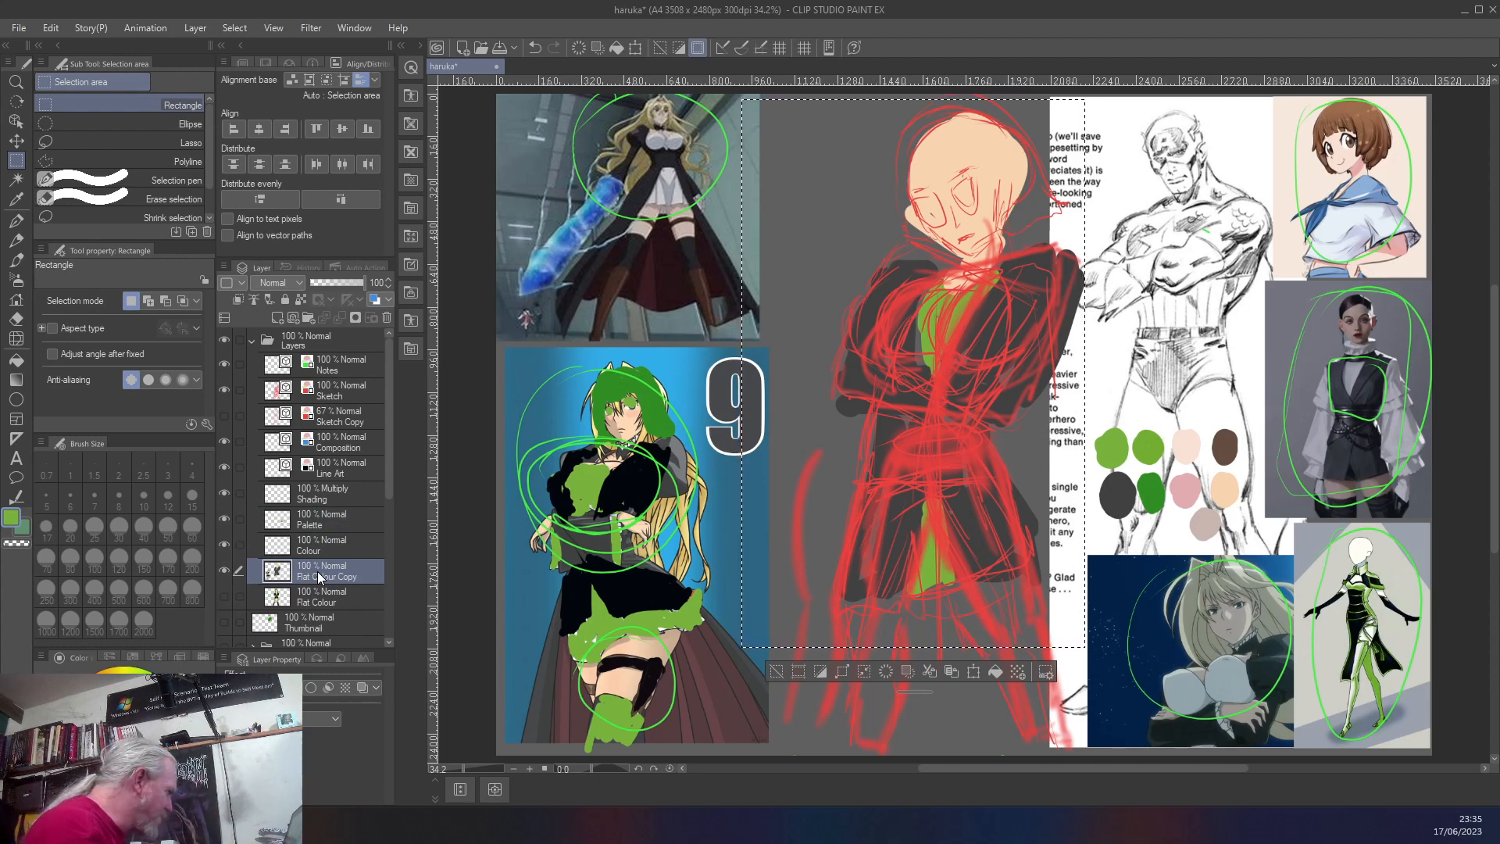
left_click(317, 517)
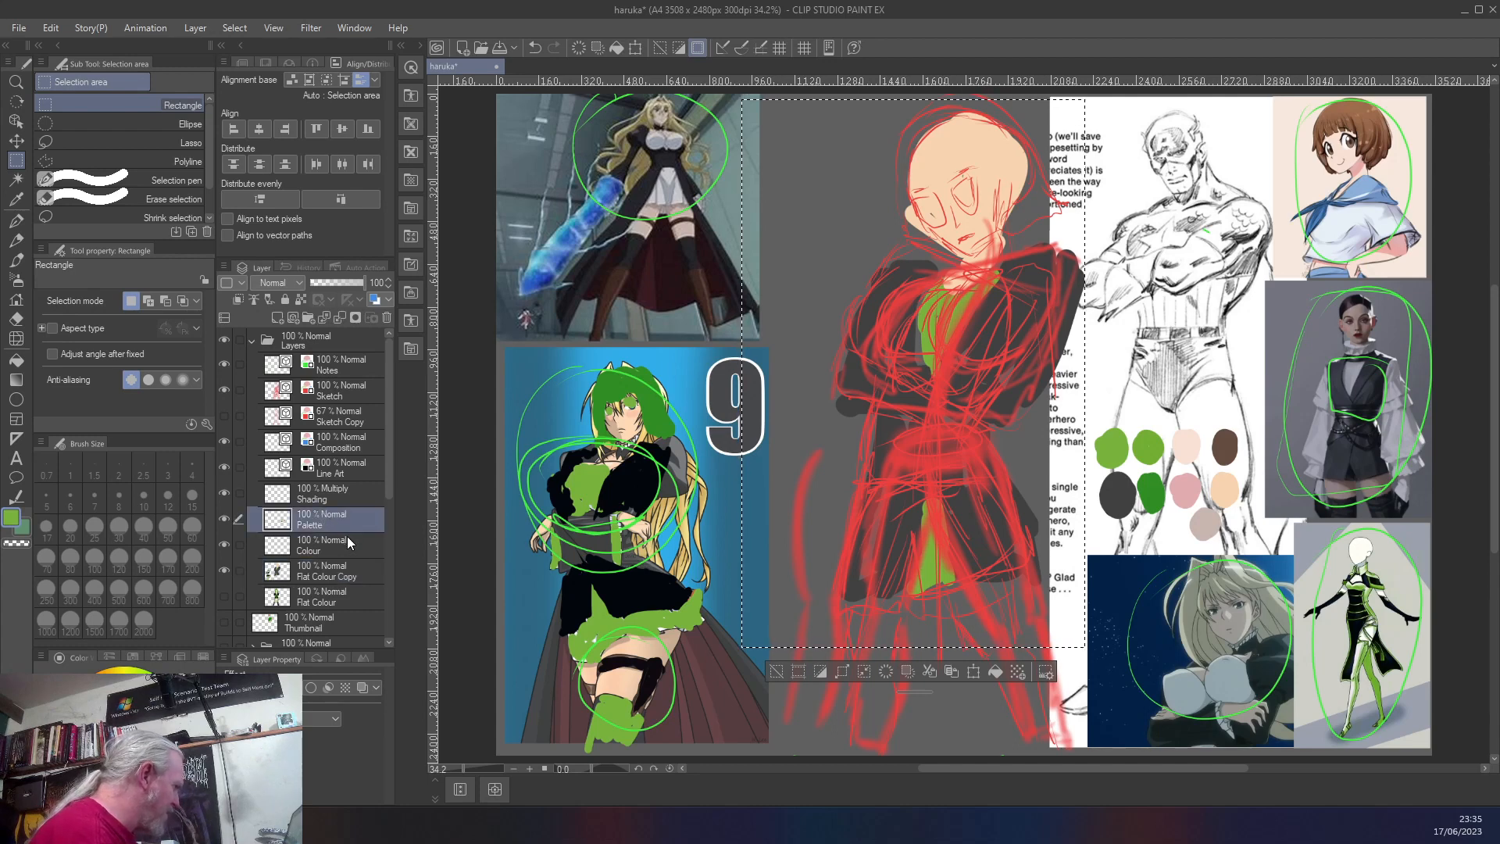
- Lower the Sketch layer's opacity to 43%
left_click(337, 396)
left_click_drag(356, 285, 344, 284)
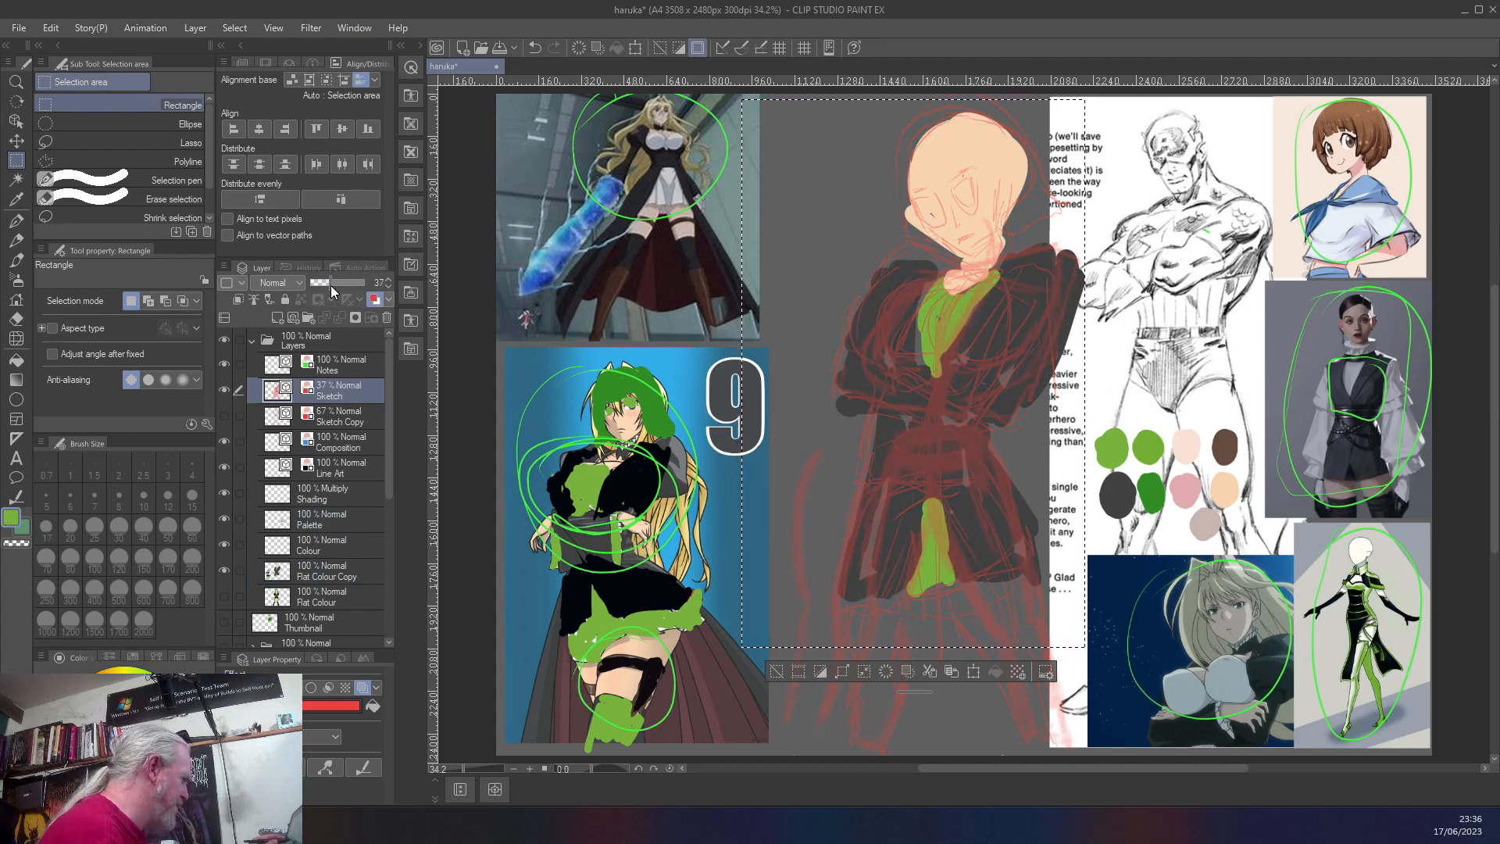
left_click_drag(335, 286, 333, 284)
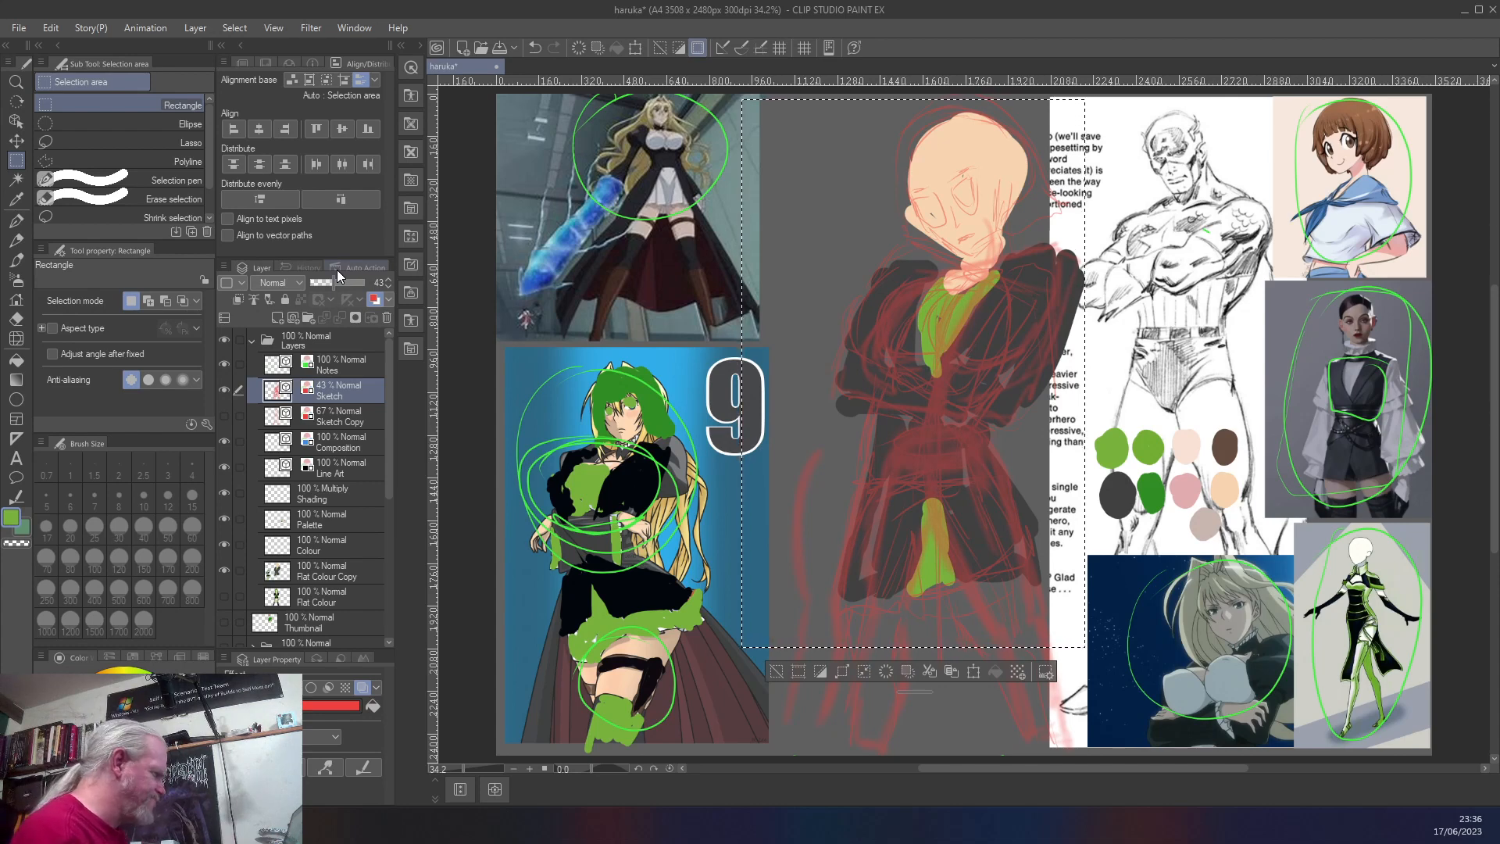
- Clear the selection and paint the figure's hair in the dark green swatch colour on the Flat Colour Copy layer
right_click(1154, 479)
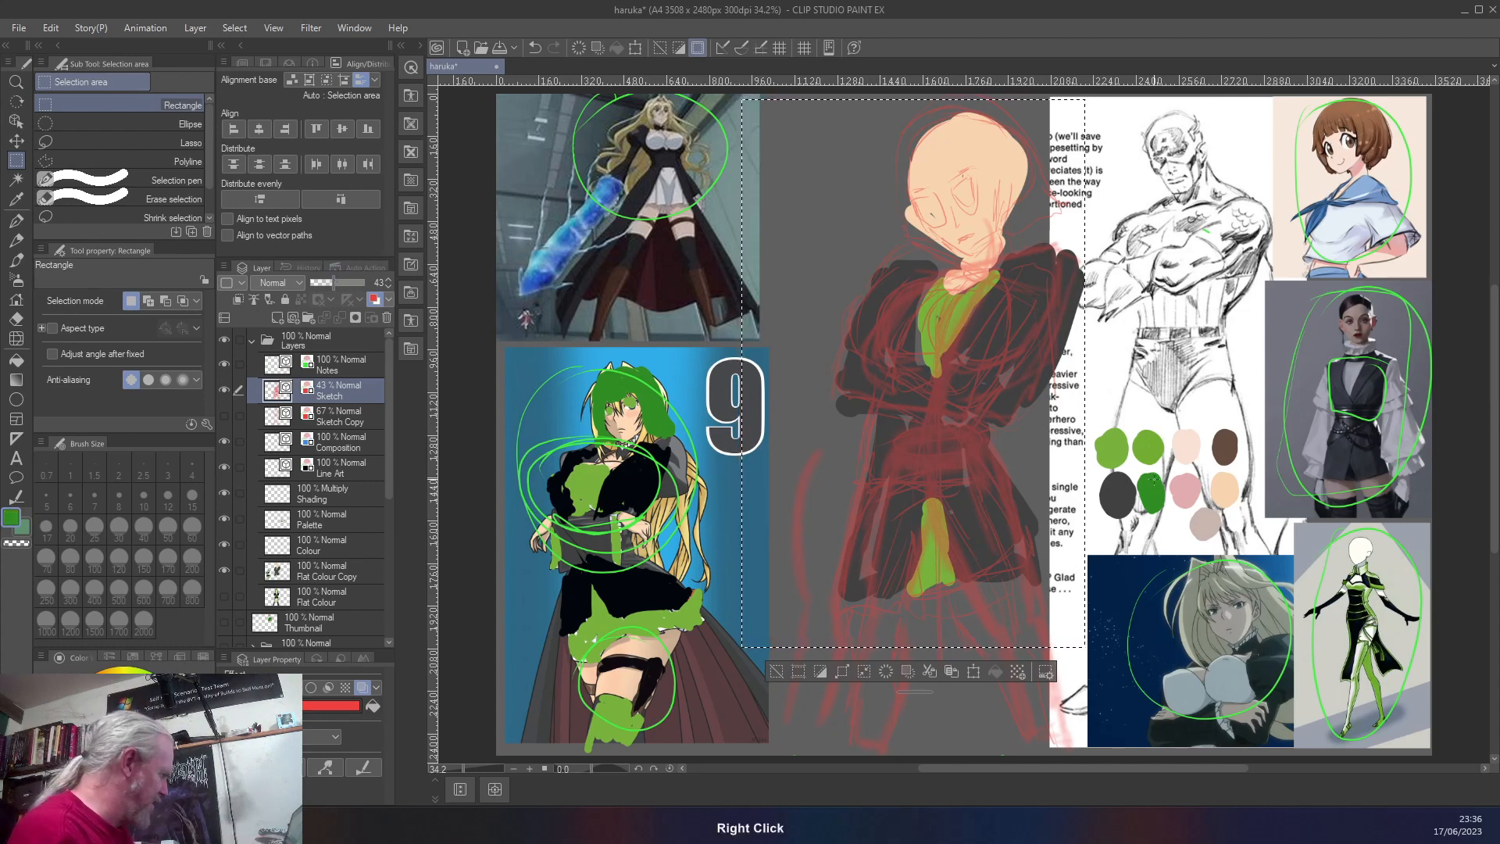
left_click(312, 564)
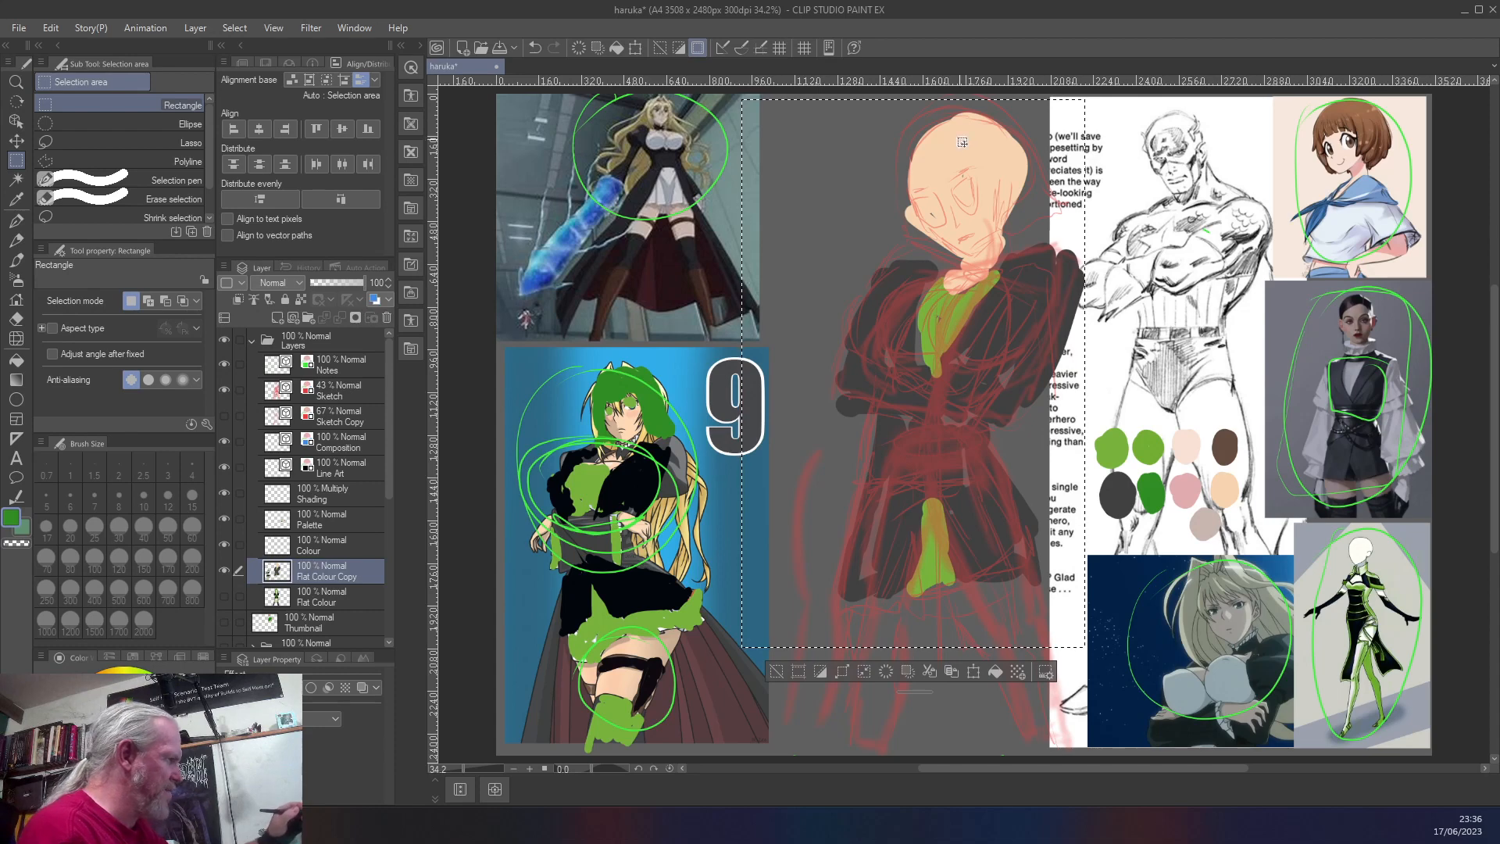
left_click_drag(999, 133, 937, 164)
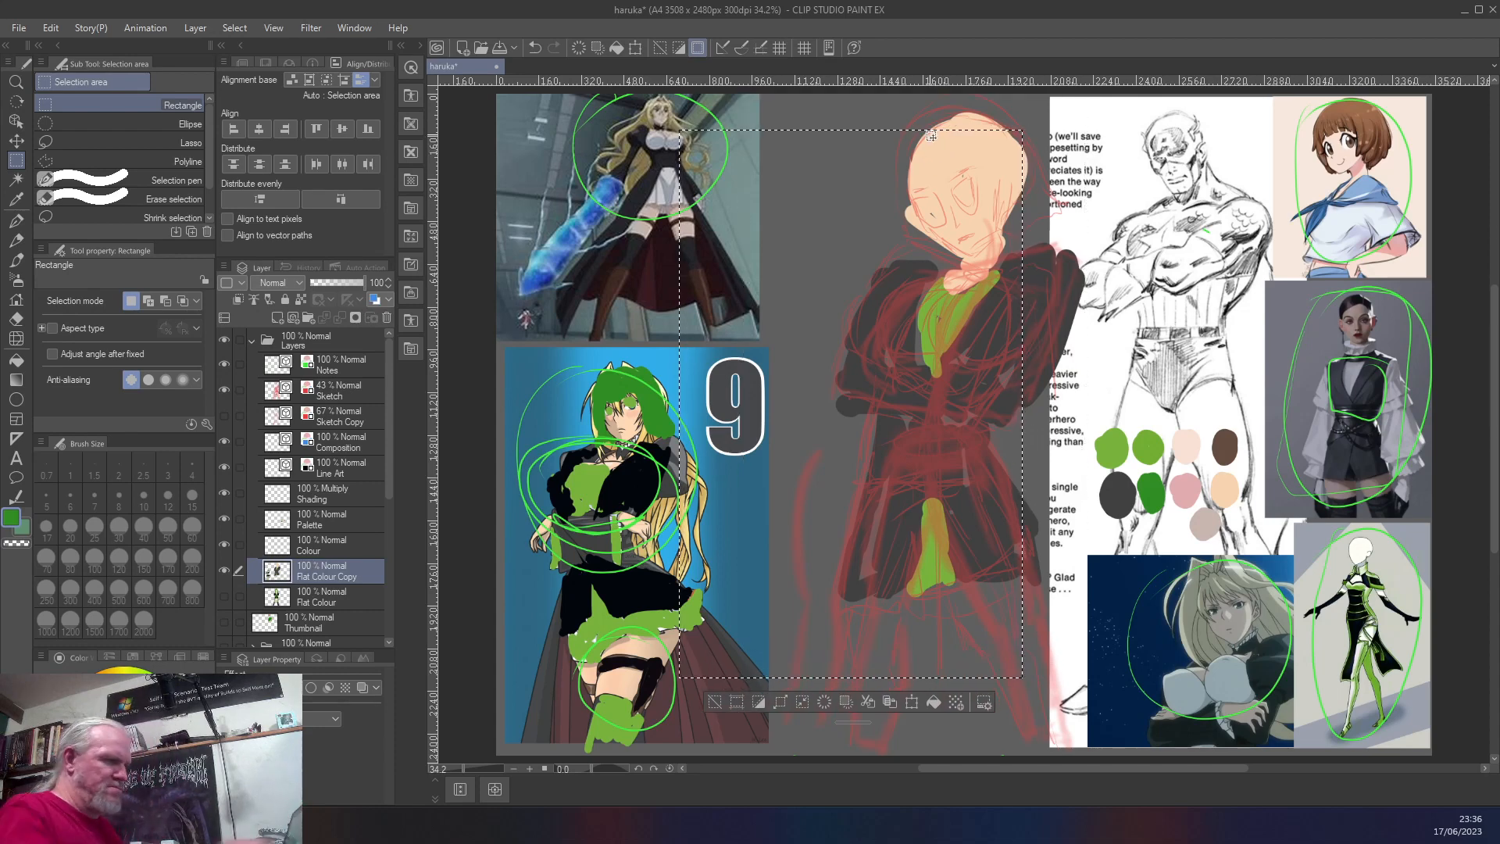
key("ctrl+d")
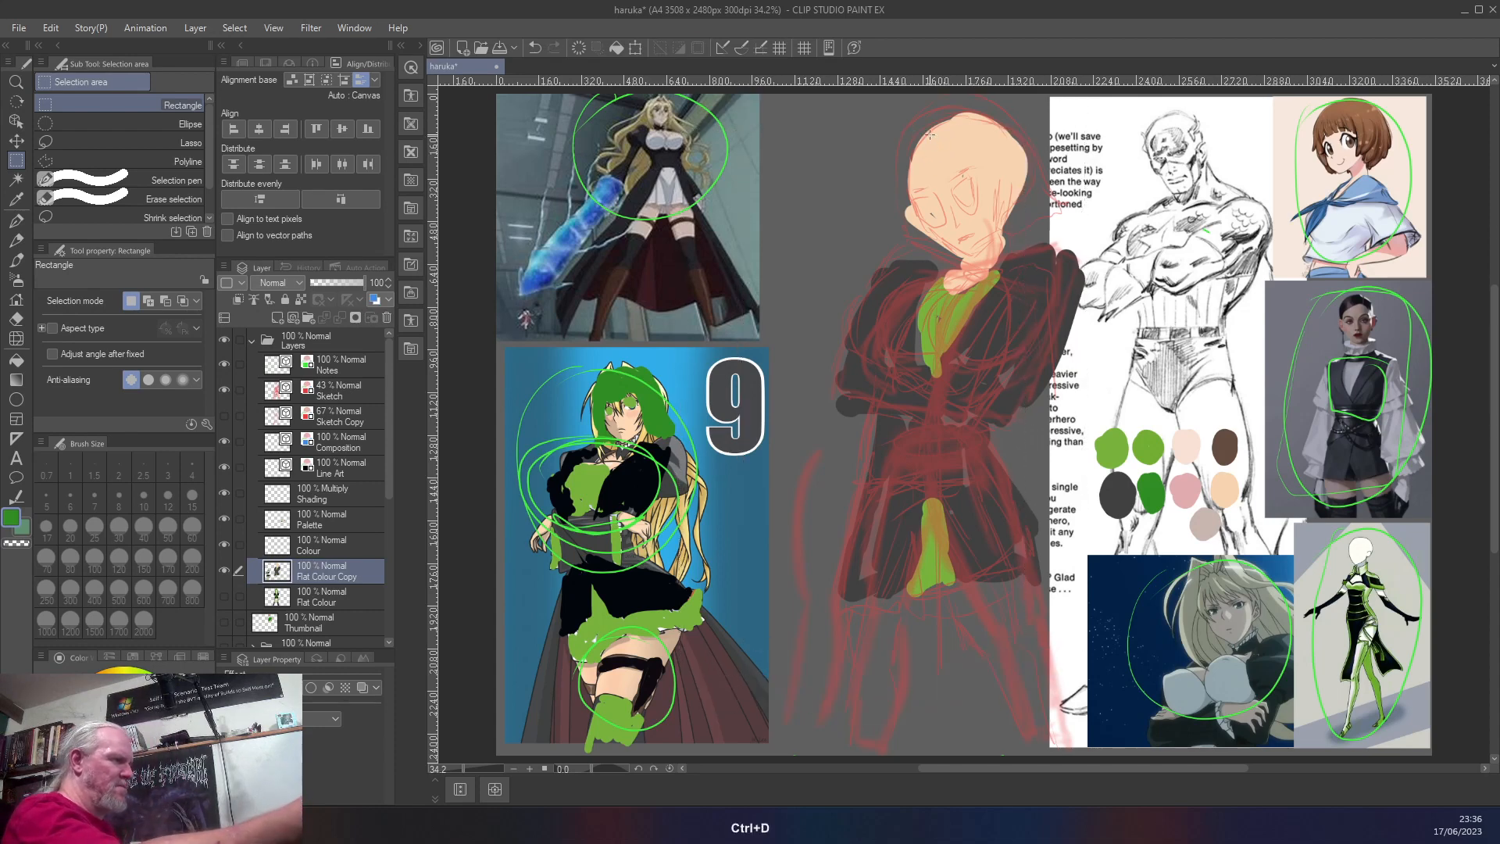
left_click_drag(1007, 203, 972, 152)
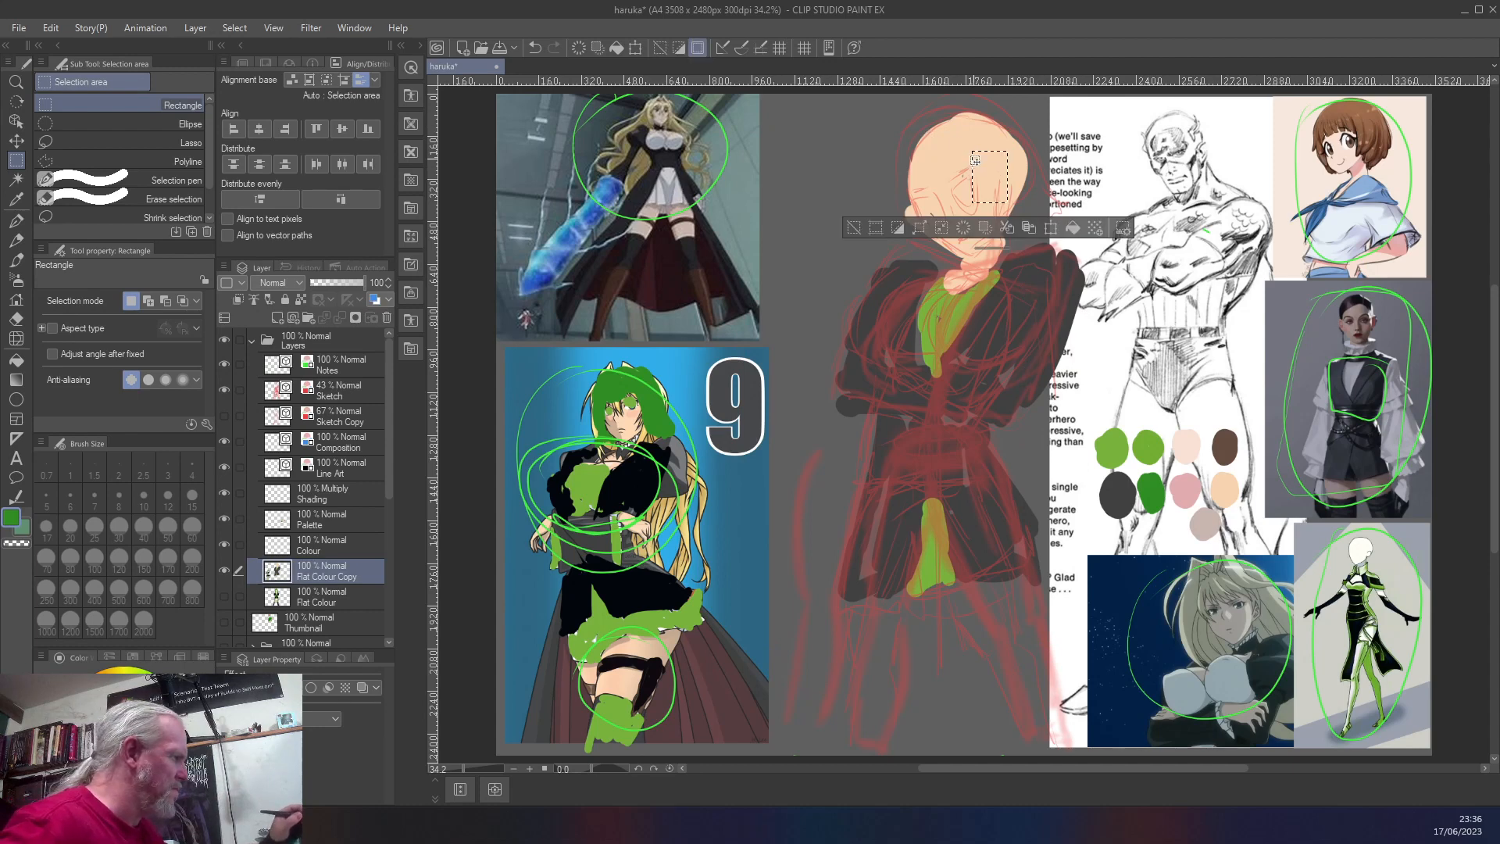
key("ctrl+d")
key("b")
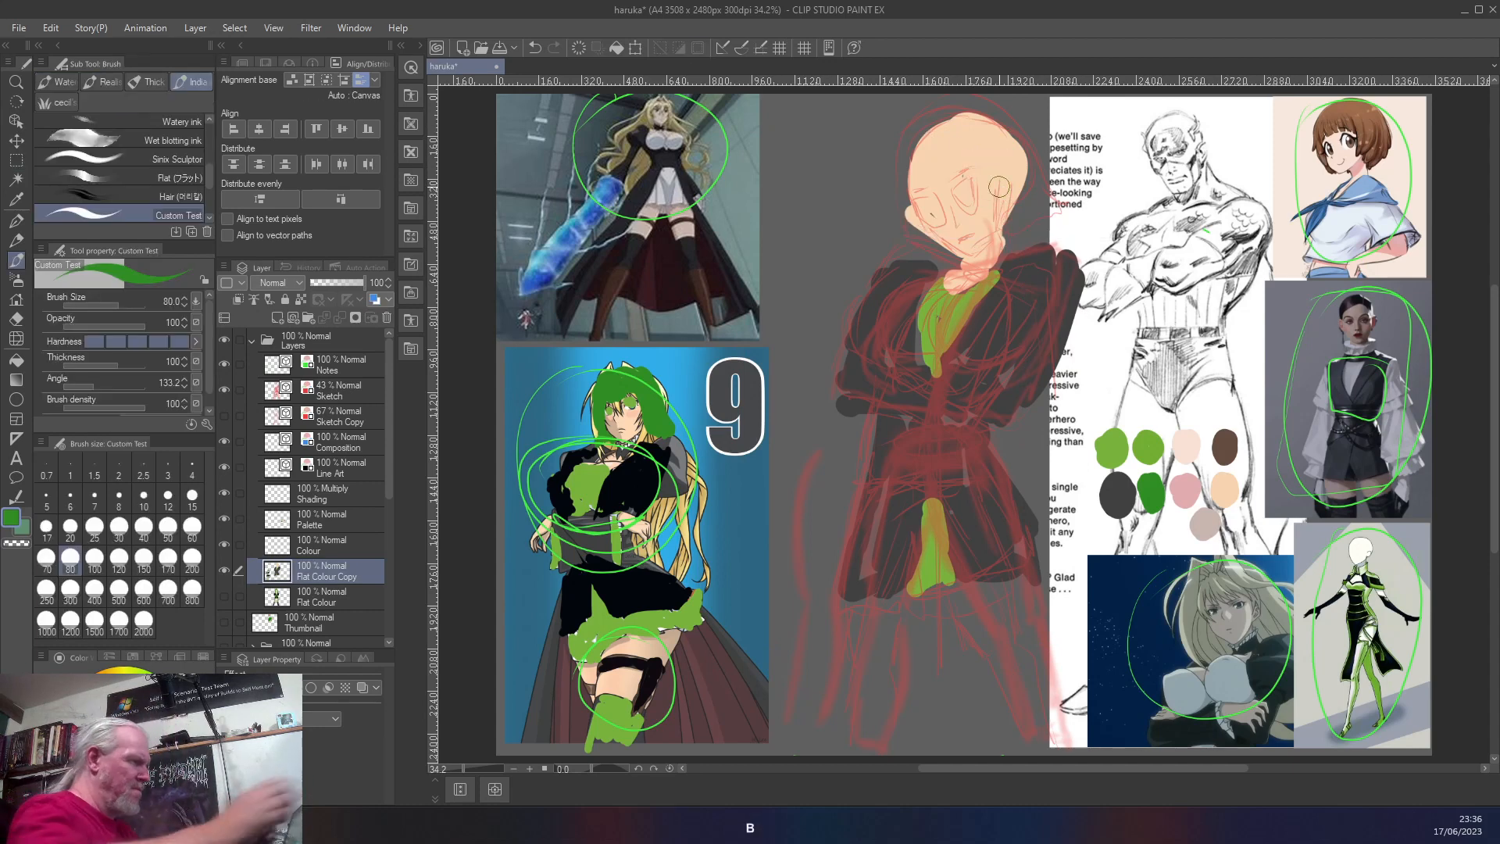
mouse_move(1000, 201)
left_mouse_down()
mouse_move(969, 150)
mouse_move(911, 159)
mouse_move(927, 146)
mouse_move(913, 170)
mouse_move(960, 160)
mouse_move(901, 187)
mouse_move(919, 260)
mouse_move(931, 245)
mouse_move(885, 192)
mouse_move(910, 227)
mouse_move(890, 167)
mouse_move(939, 115)
mouse_move(1014, 138)
mouse_move(990, 115)
mouse_move(935, 125)
mouse_move(918, 147)
mouse_move(982, 122)
mouse_move(1039, 186)
mouse_move(1021, 222)
mouse_move(1039, 211)
mouse_move(1010, 213)
mouse_move(955, 137)
mouse_move(1021, 201)
mouse_move(977, 149)
left_mouse_up()
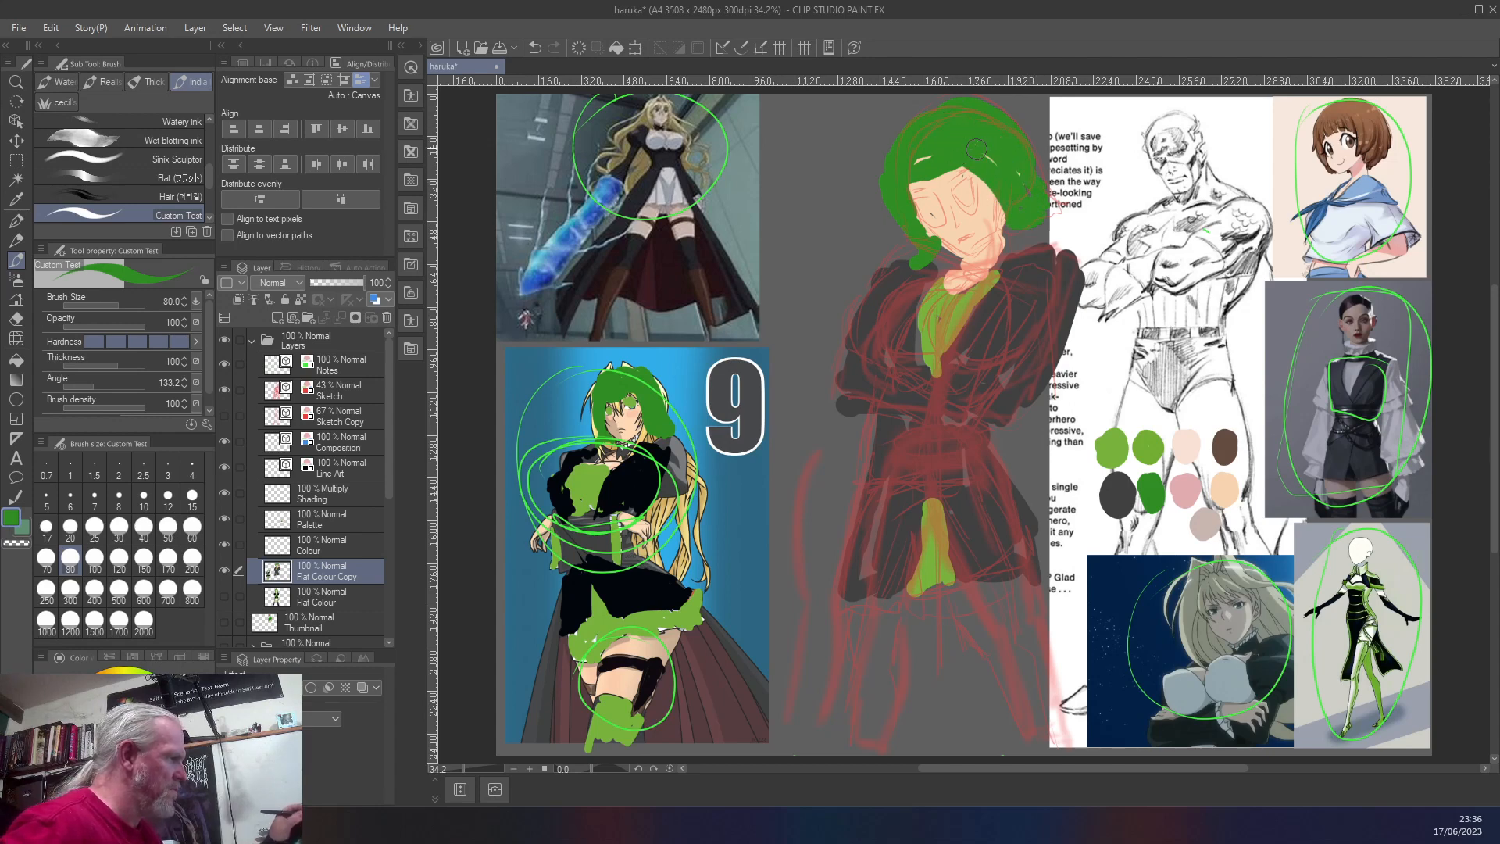
- Paint the eyes with light green irises, white areas and black pupils, sampling the colours from the swatches and references
right_click(1115, 446)
mouse_move(927, 194)
left_mouse_down()
mouse_move(934, 225)
mouse_move(962, 186)
left_mouse_up()
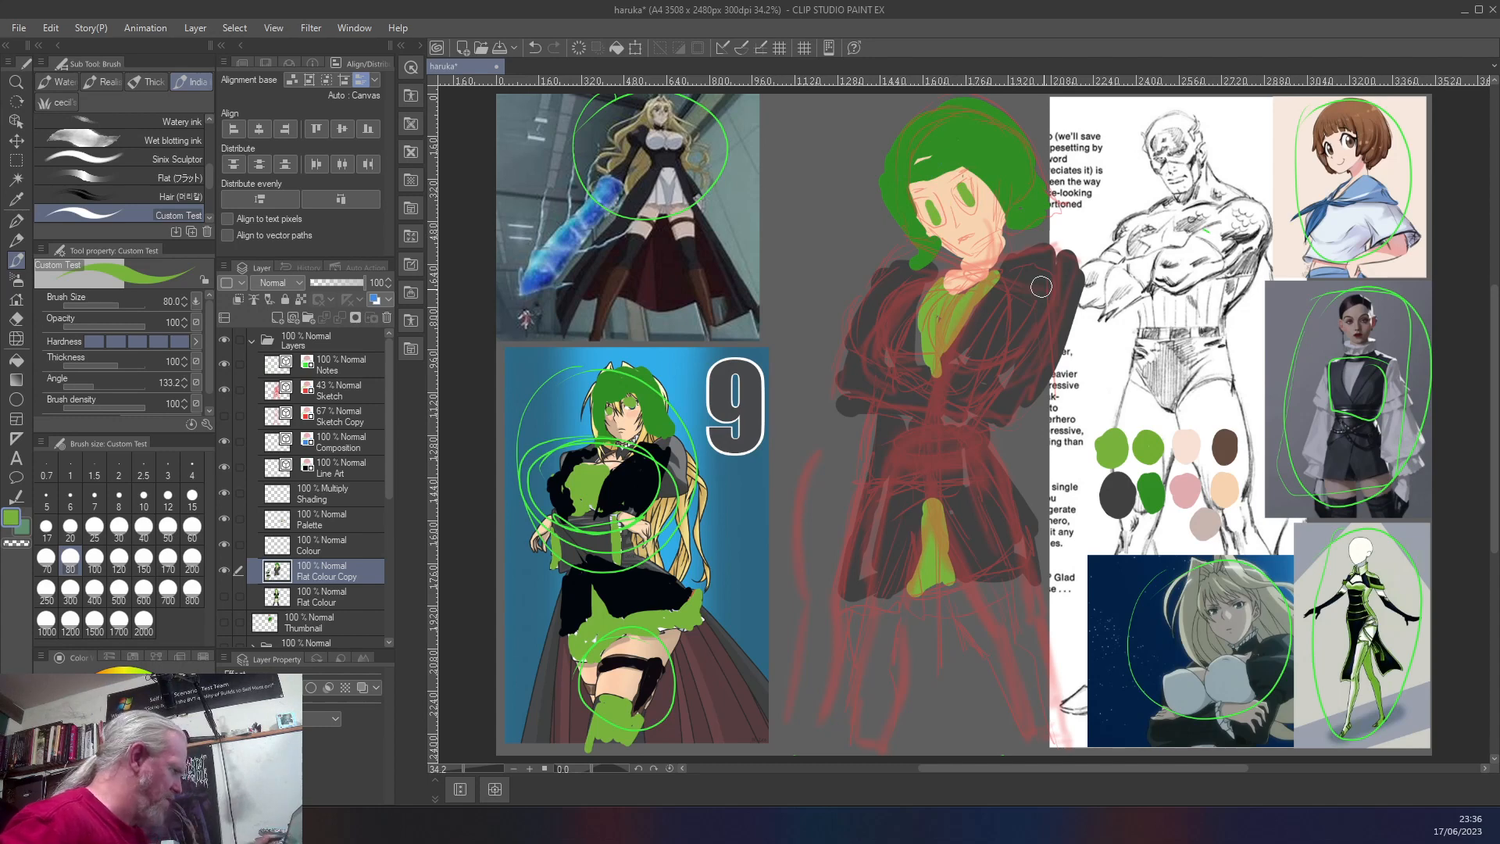
right_click(1354, 553)
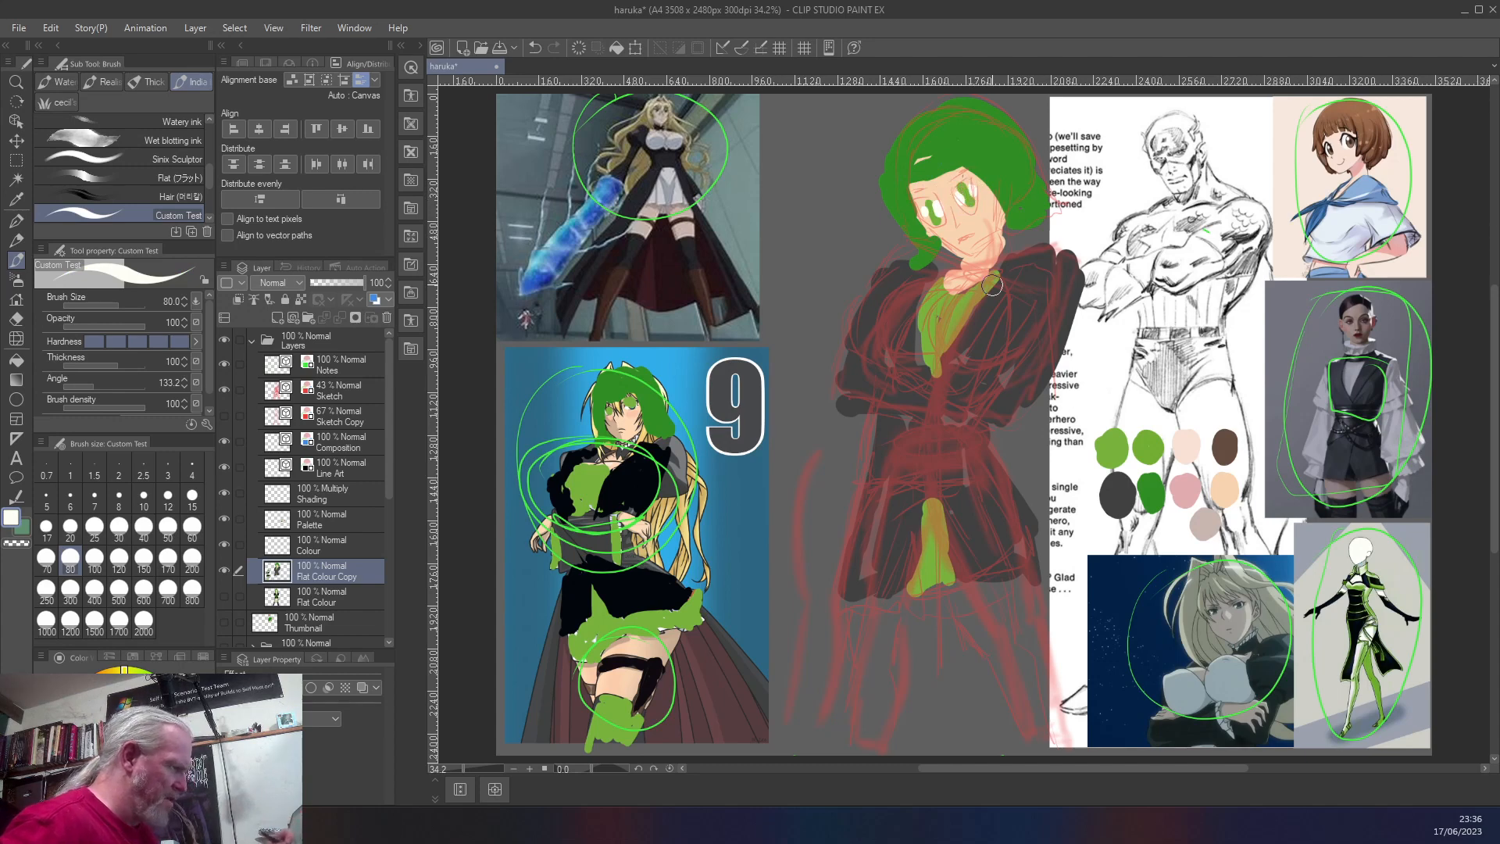
right_click(640, 483)
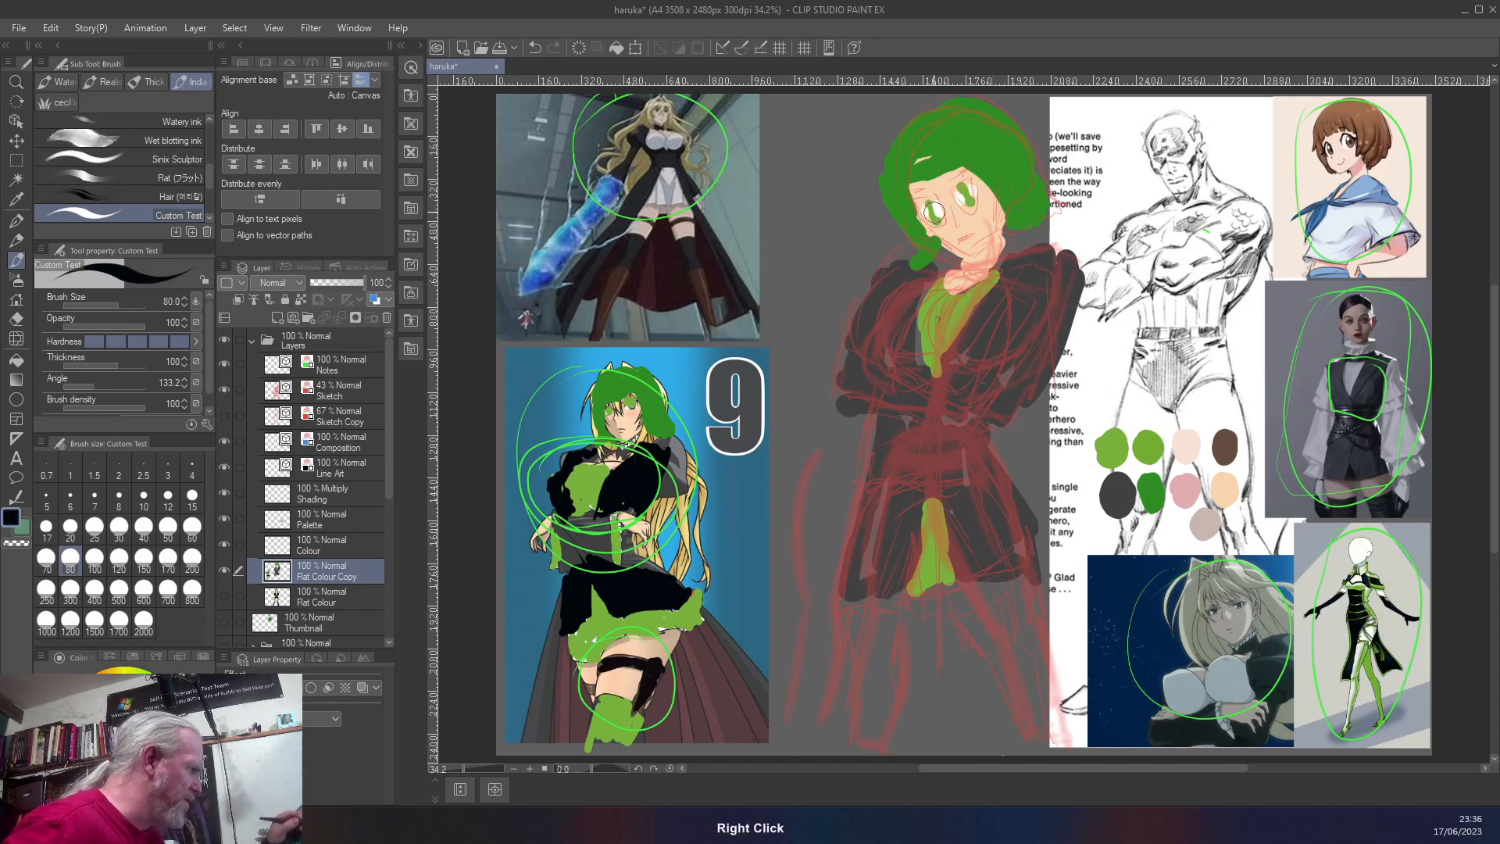
mouse_move(963, 186)
left_mouse_down()
mouse_move(968, 201)
mouse_move(932, 219)
left_mouse_up()
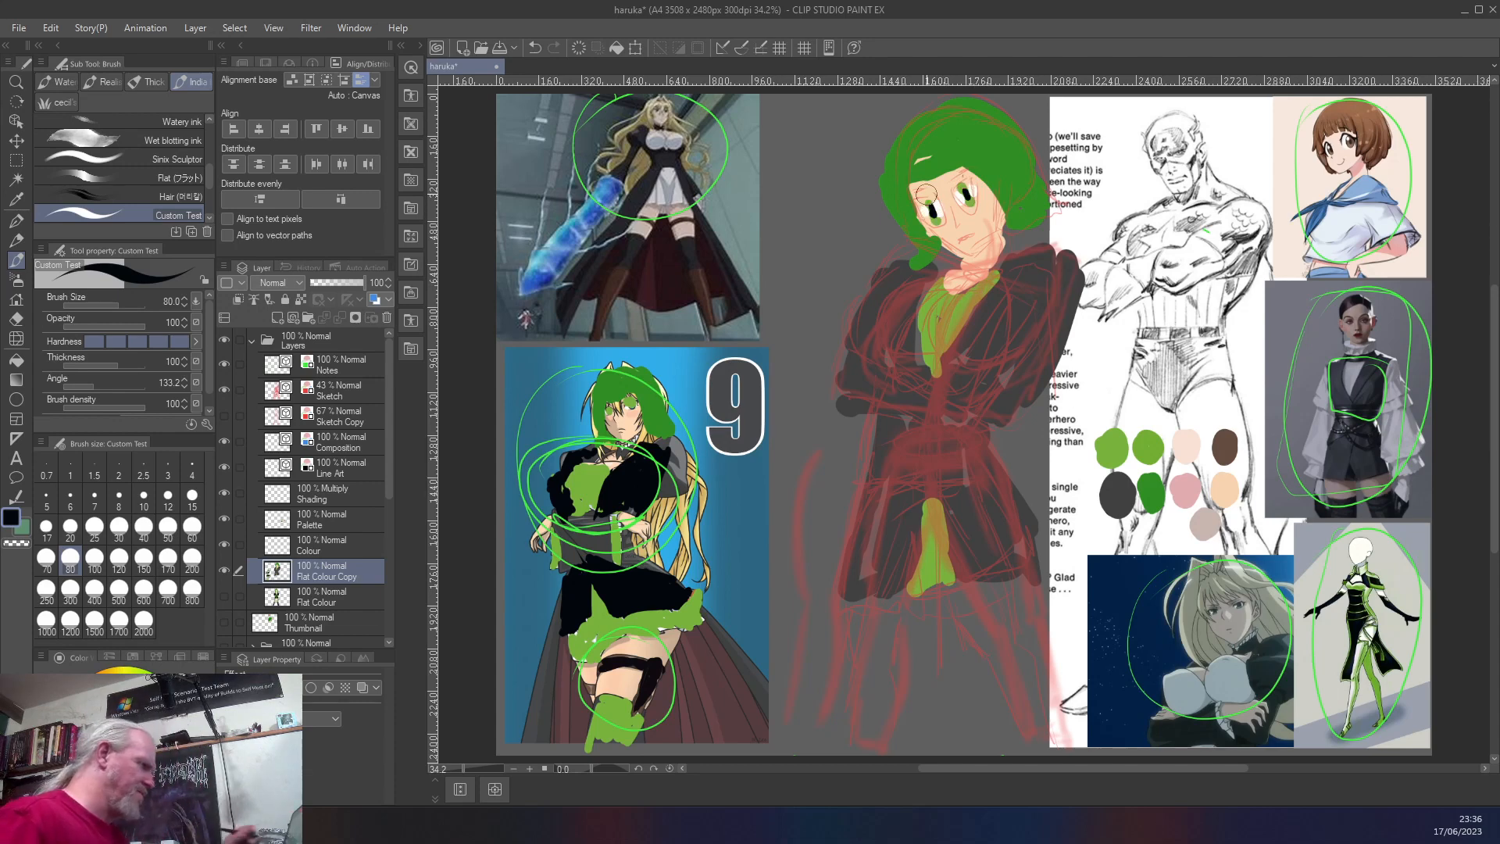
- Reduce the brush size to 25 and paint the lips in the pink swatch colour
right_click(1185, 489)
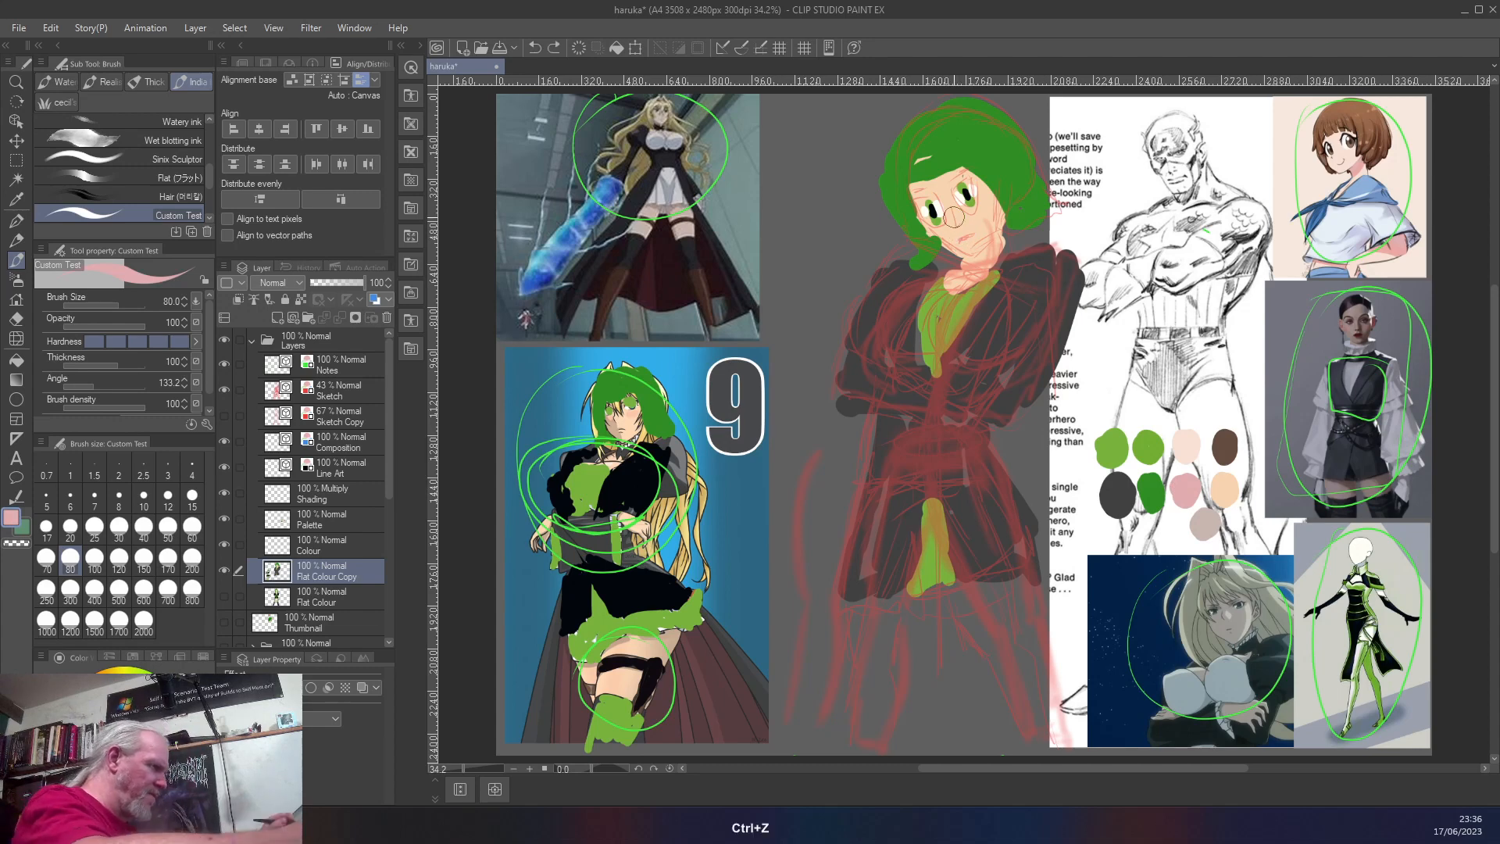
key("bracketleft")
key("bracketleft")
key("bracketleft")
key("bracketleft")
key("bracketleft")
key("bracketleft")
left_click_drag(968, 235, 965, 235)
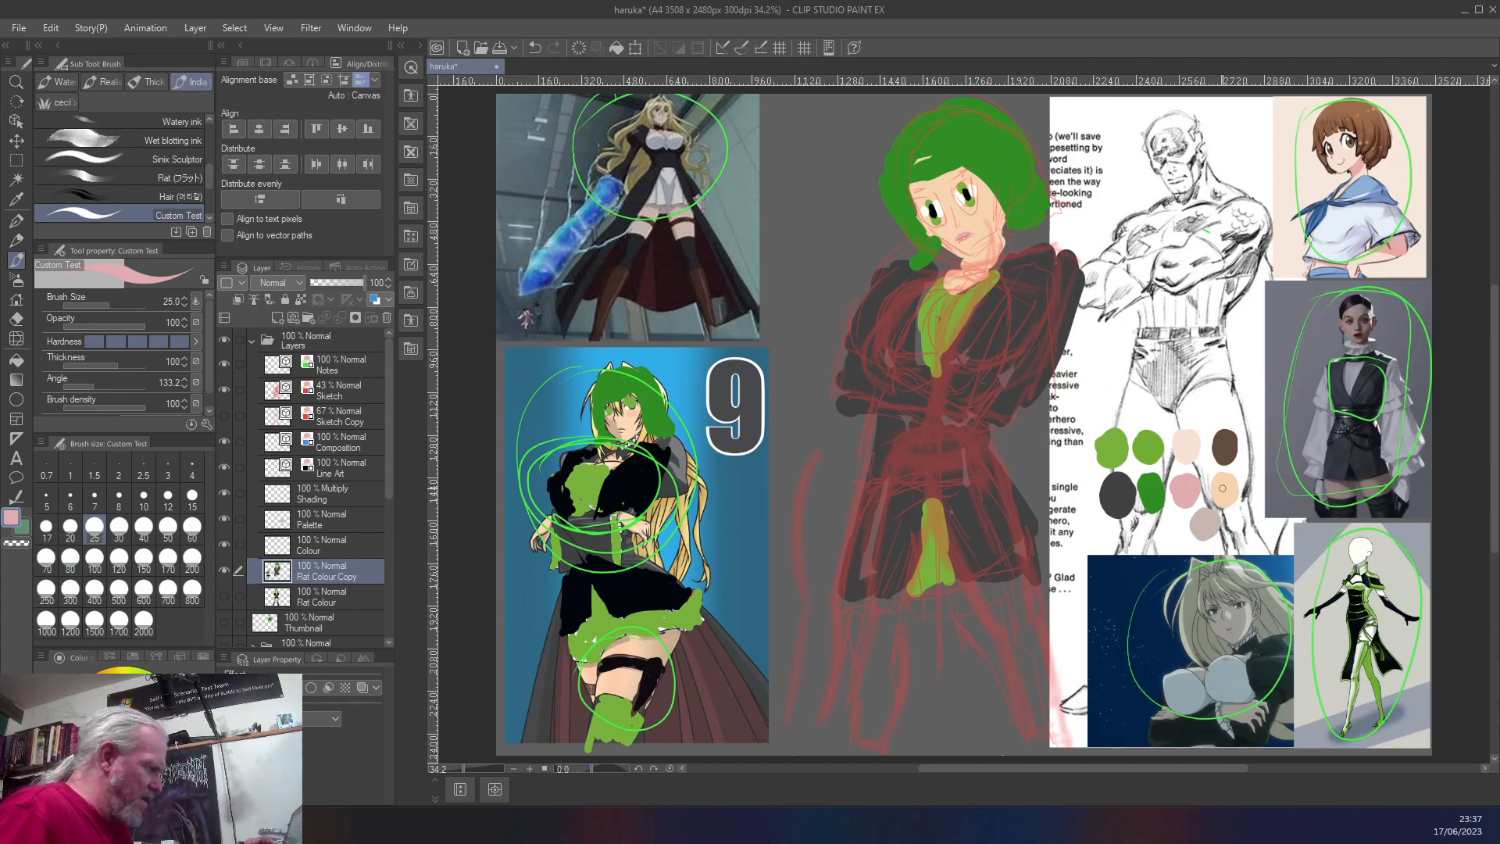
- Paint both legs of the figure in the peach skin swatch colour, enlarging the brush to 100
left_click_drag(975, 588, 1001, 640)
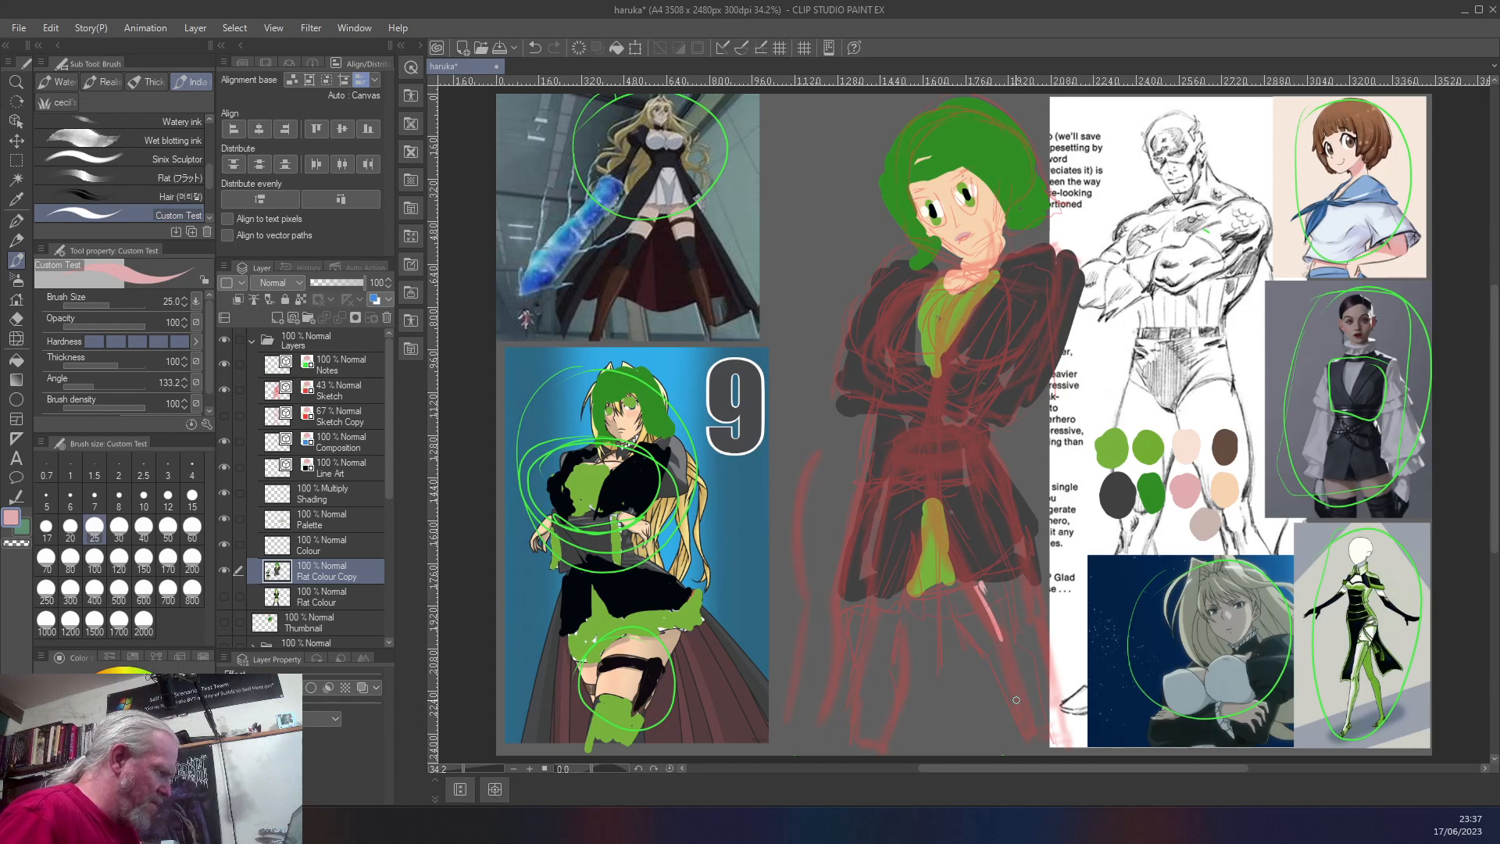
key("ctrl+z")
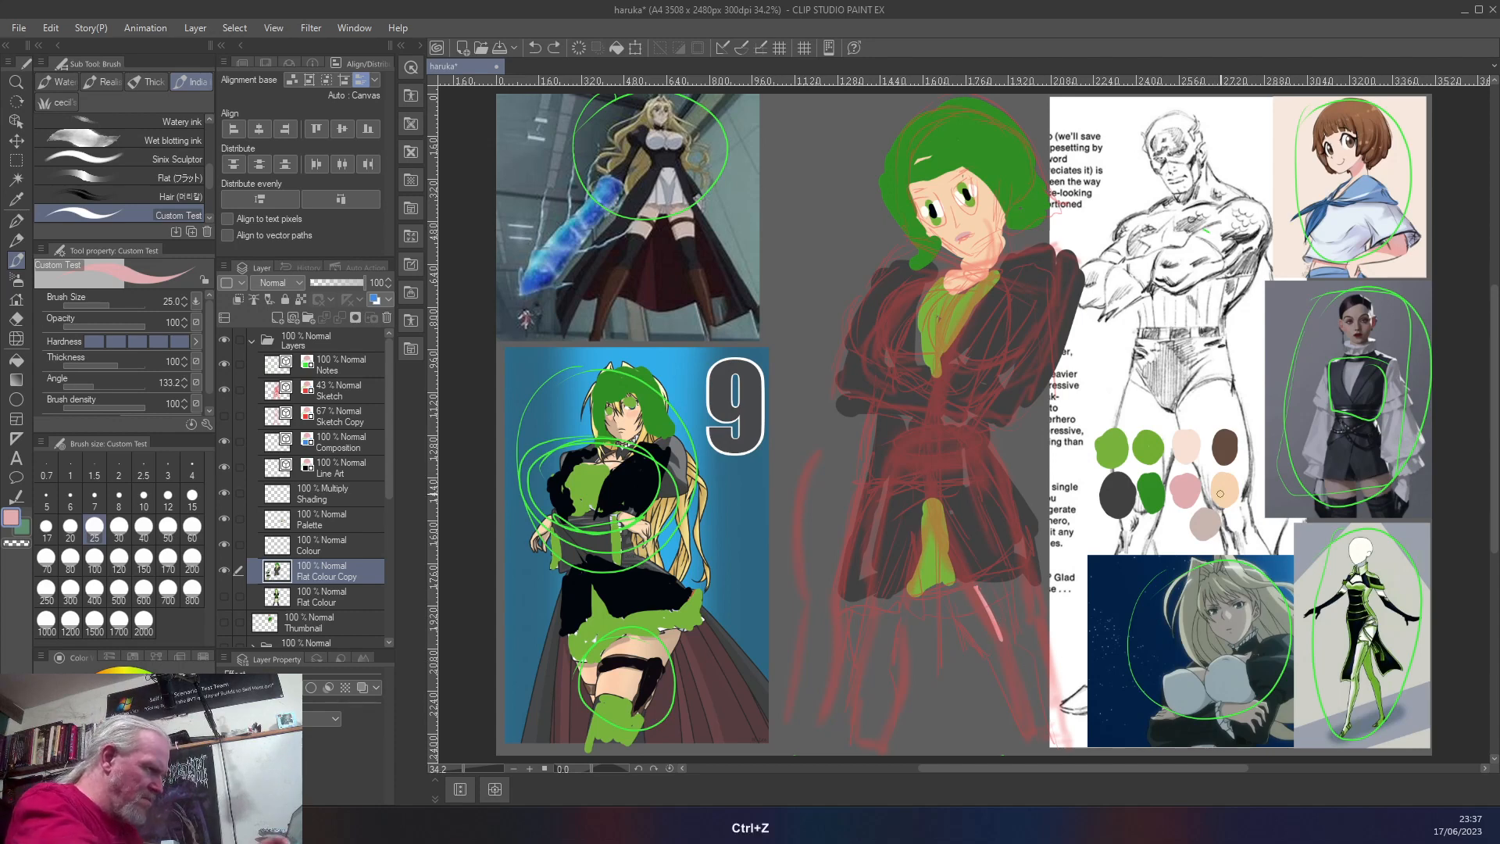
right_click(1226, 488)
left_click_drag(975, 588, 1019, 689)
mouse_move(984, 591)
left_mouse_down()
mouse_move(1022, 588)
mouse_move(1034, 614)
mouse_move(1029, 590)
mouse_move(1056, 724)
mouse_move(1024, 711)
mouse_move(981, 621)
mouse_move(1041, 704)
mouse_move(1024, 588)
mouse_move(985, 584)
mouse_move(1001, 586)
mouse_move(1010, 642)
mouse_move(988, 589)
mouse_move(1011, 610)
mouse_move(1016, 588)
mouse_move(1032, 615)
left_mouse_up()
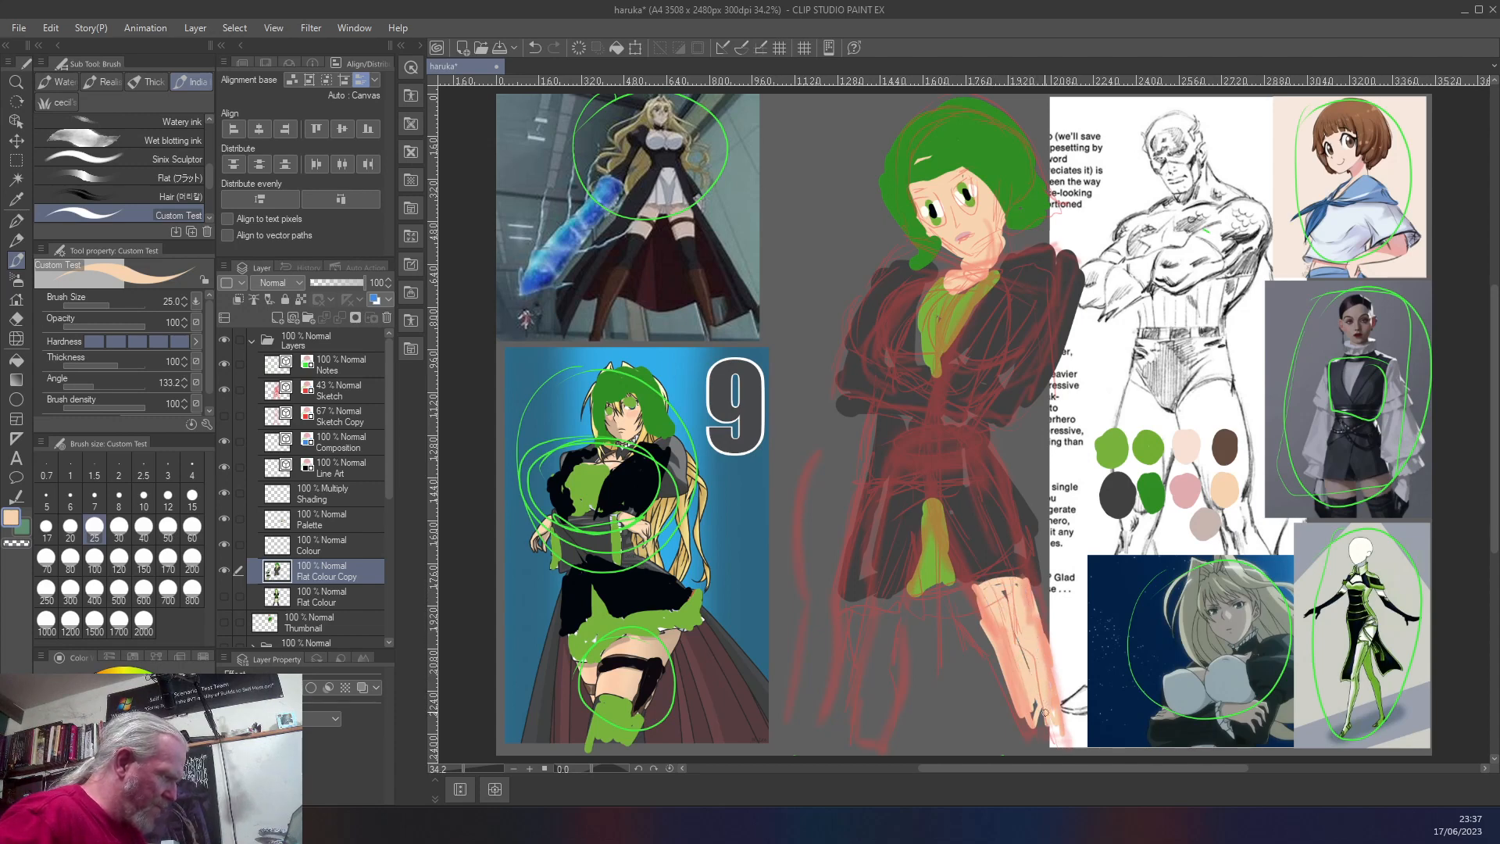
key("bracketright")
key("bracketright")
key("bracketright")
key("bracketright")
key("bracketright")
key("bracketright")
key("bracketright")
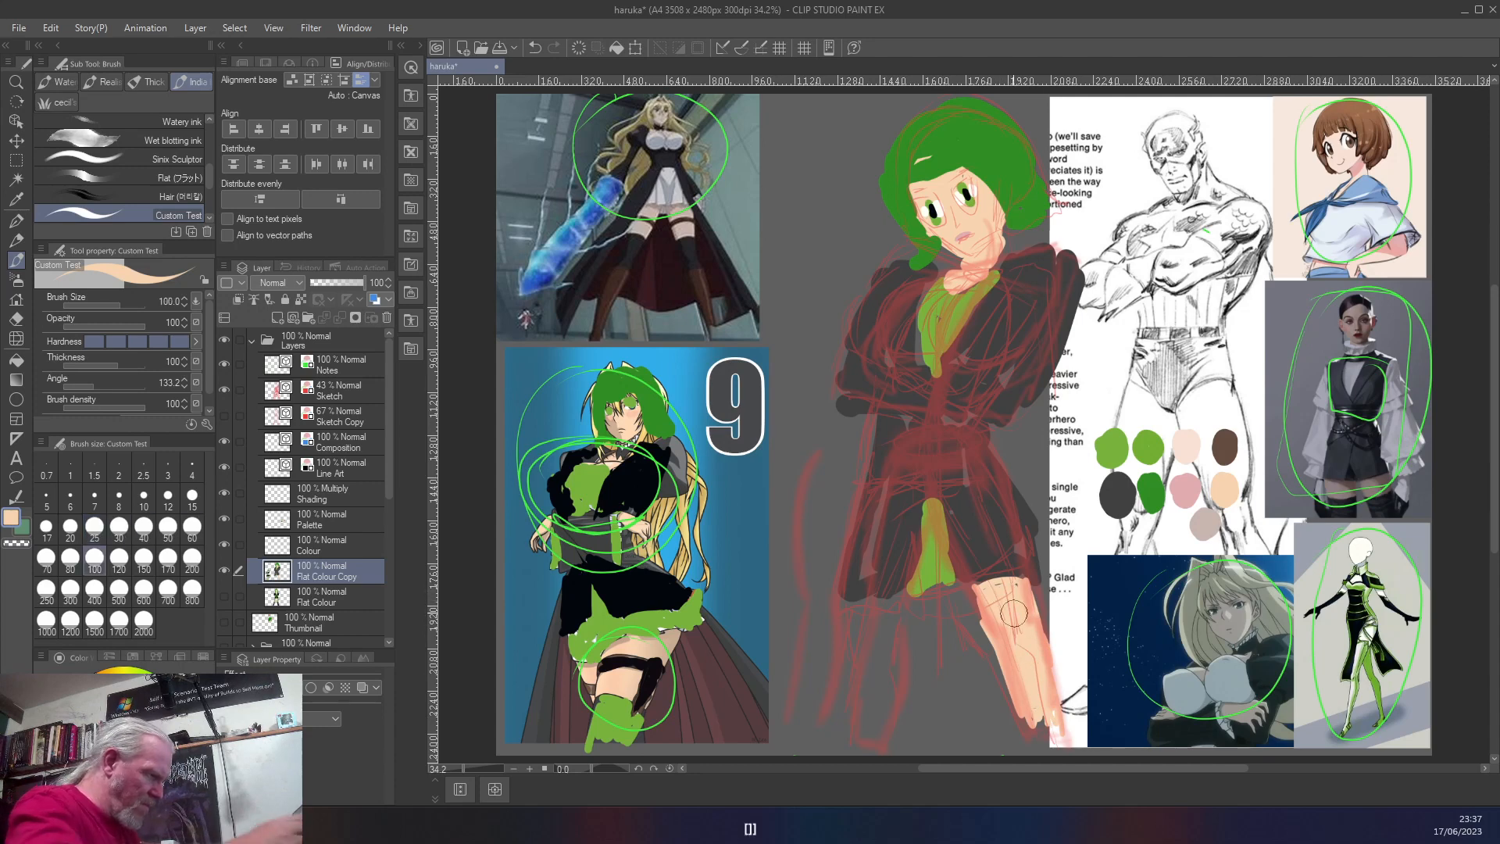
mouse_move(863, 615)
left_mouse_down()
mouse_move(857, 707)
mouse_move(874, 735)
mouse_move(899, 681)
mouse_move(894, 603)
mouse_move(875, 724)
mouse_move(906, 639)
left_mouse_up()
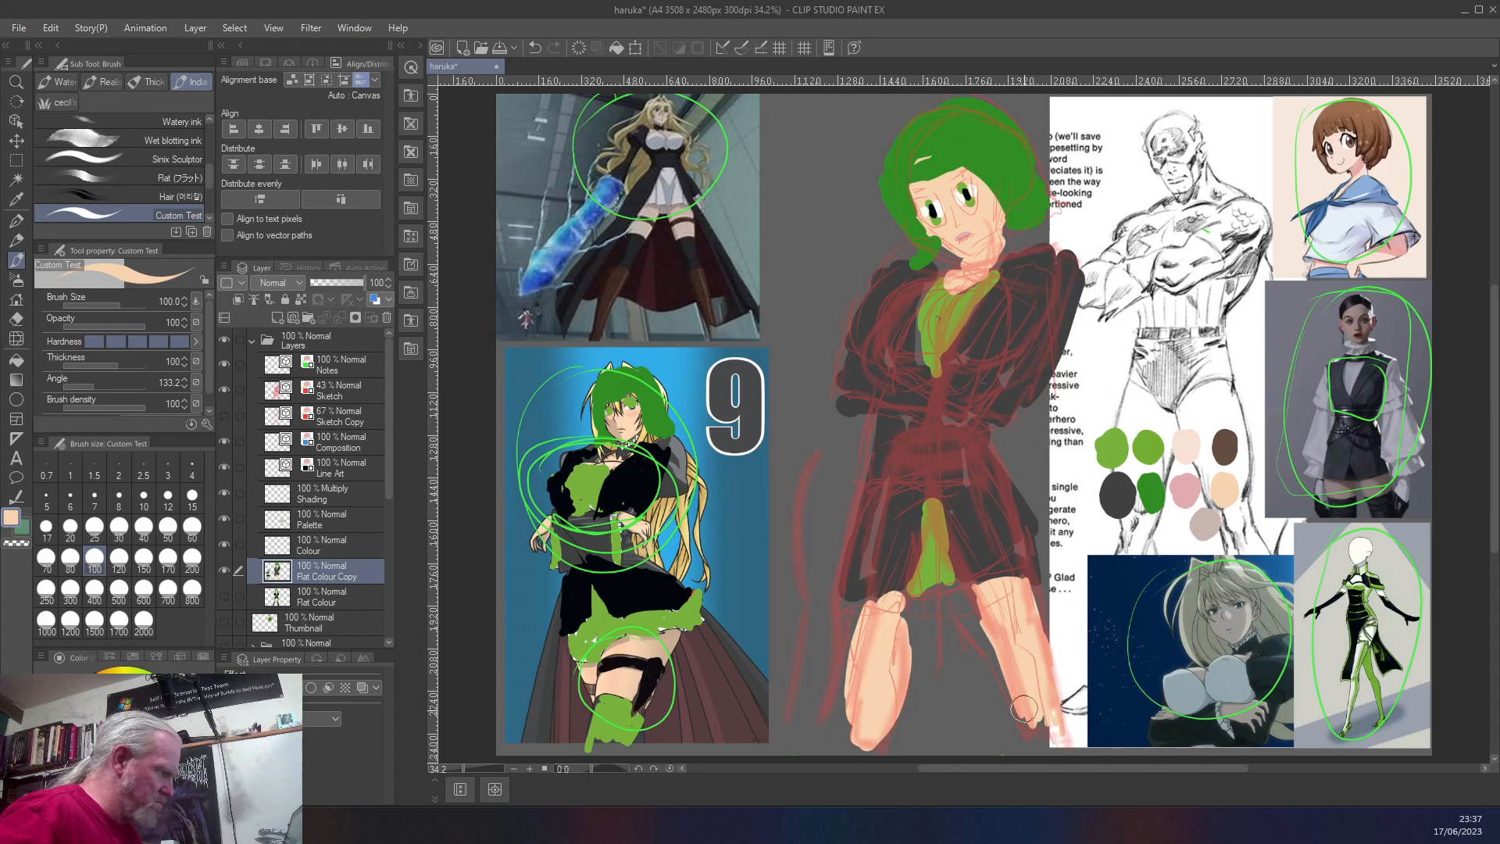
- Paint both lower legs in light green sampled from the outfit's front panel
right_click(932, 562)
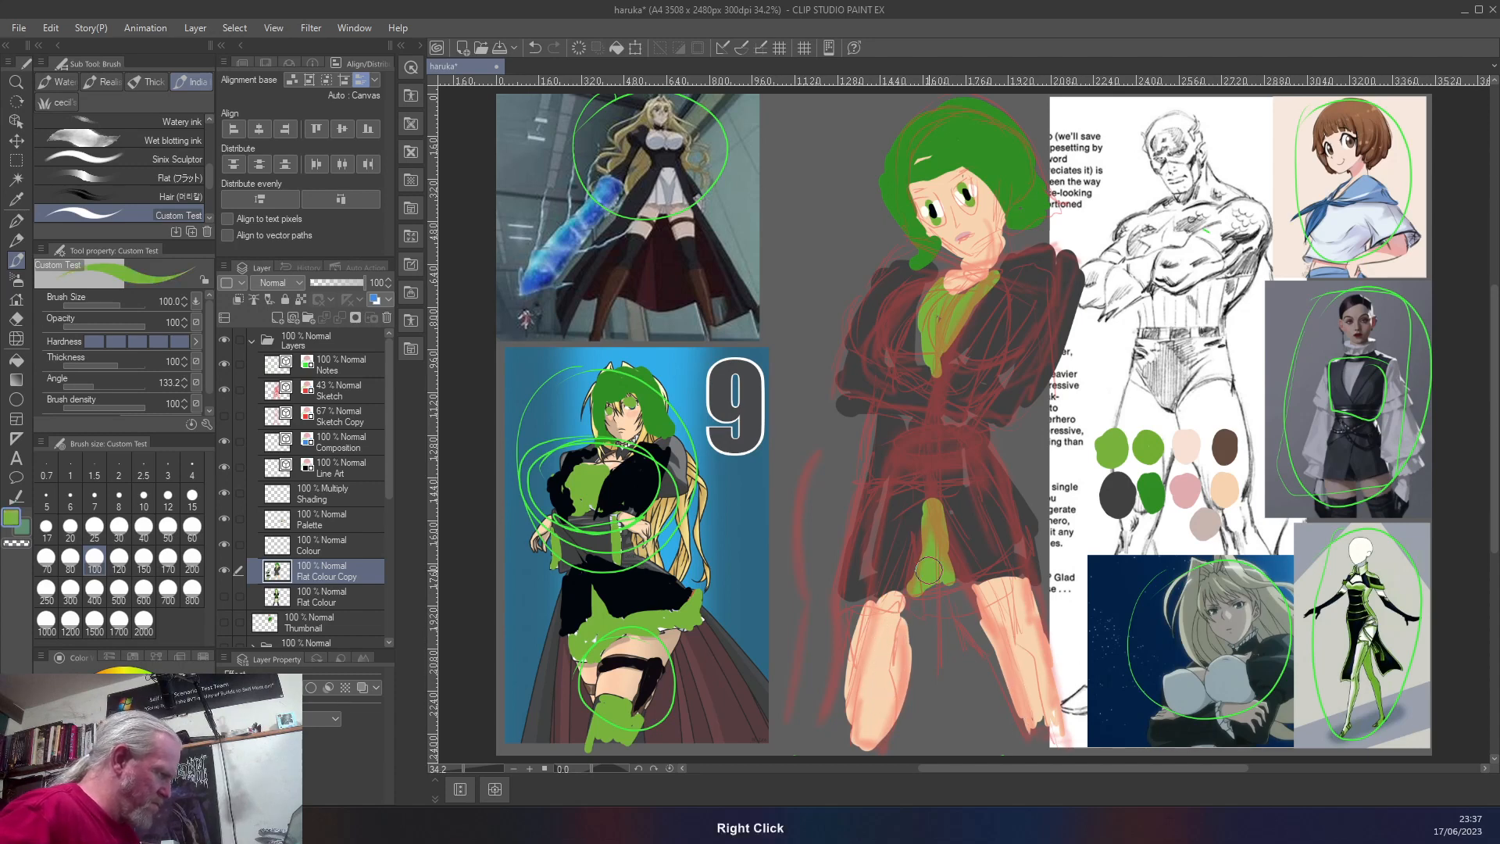
mouse_move(1038, 634)
left_mouse_down()
mouse_move(1003, 647)
mouse_move(1025, 720)
mouse_move(1007, 678)
mouse_move(1018, 652)
mouse_move(1040, 662)
mouse_move(1049, 698)
mouse_move(1015, 672)
left_mouse_up()
mouse_move(893, 663)
left_mouse_down()
mouse_move(872, 627)
mouse_move(856, 677)
mouse_move(886, 637)
mouse_move(903, 676)
mouse_move(881, 726)
mouse_move(861, 660)
mouse_move(856, 697)
mouse_move(892, 728)
mouse_move(865, 700)
mouse_move(867, 662)
left_mouse_up()
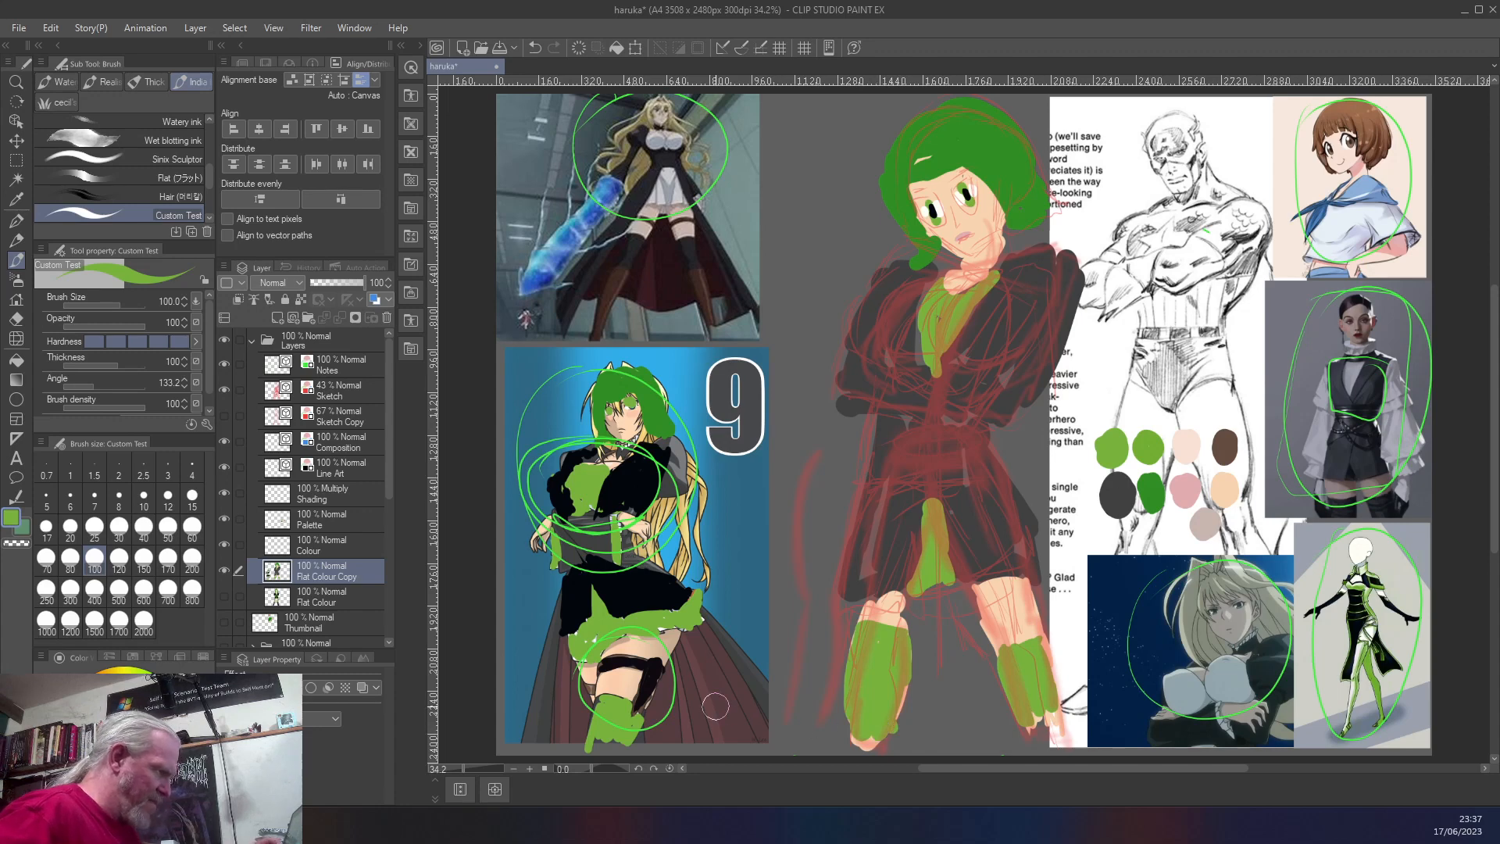
- Paint the shoes and a band around each leg above the green stockings in the dark grey swatch colour
right_click(1109, 489)
left_click_drag(882, 735, 856, 729)
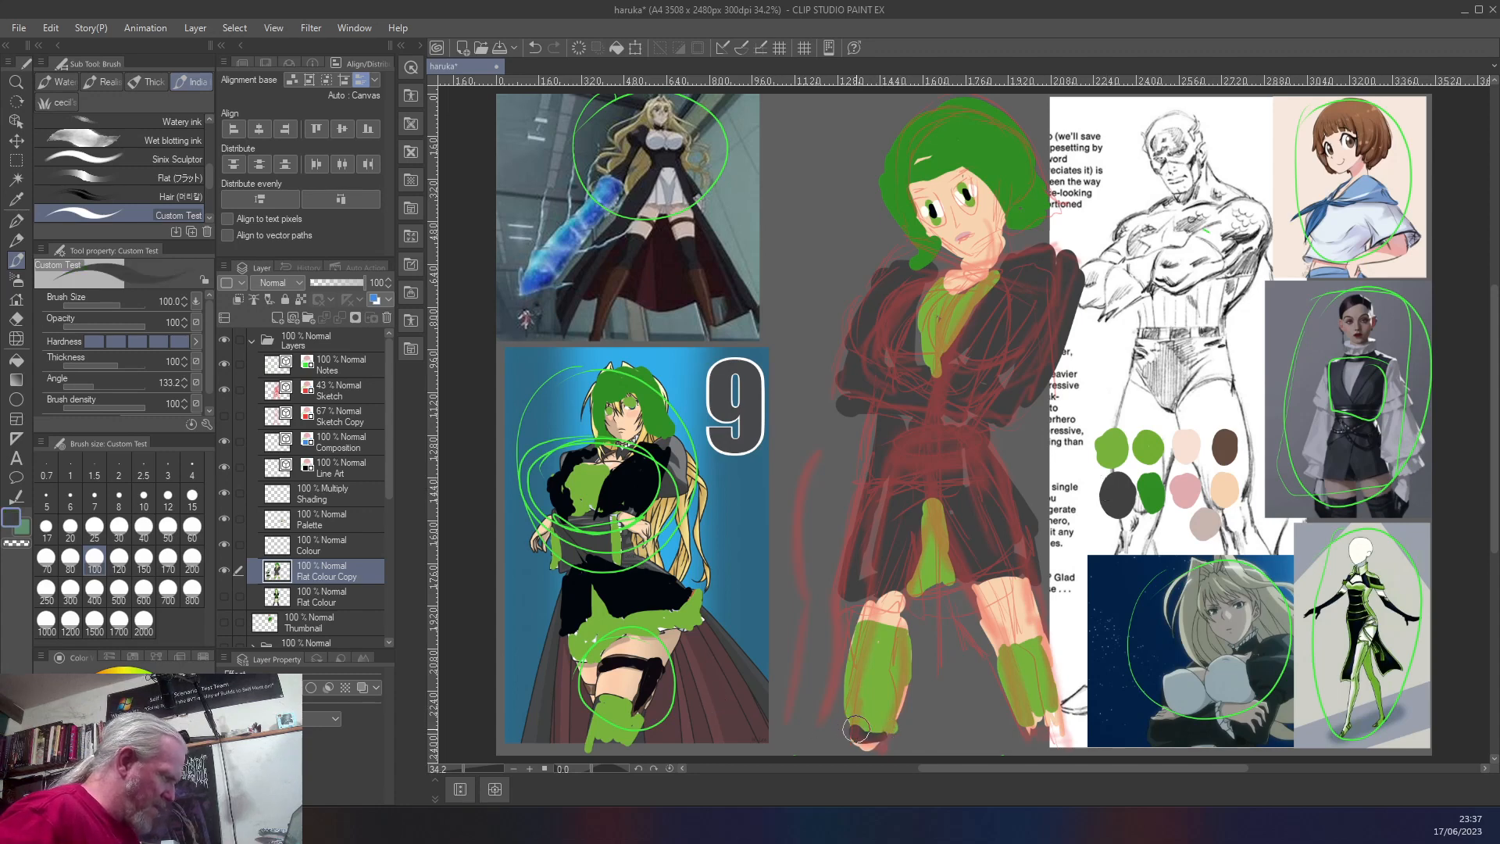
right_click(1113, 493)
mouse_move(885, 734)
left_mouse_down()
mouse_move(873, 750)
mouse_move(860, 737)
mouse_move(881, 743)
left_mouse_up()
mouse_move(1043, 732)
left_mouse_down()
mouse_move(1051, 720)
mouse_move(1047, 740)
left_mouse_up()
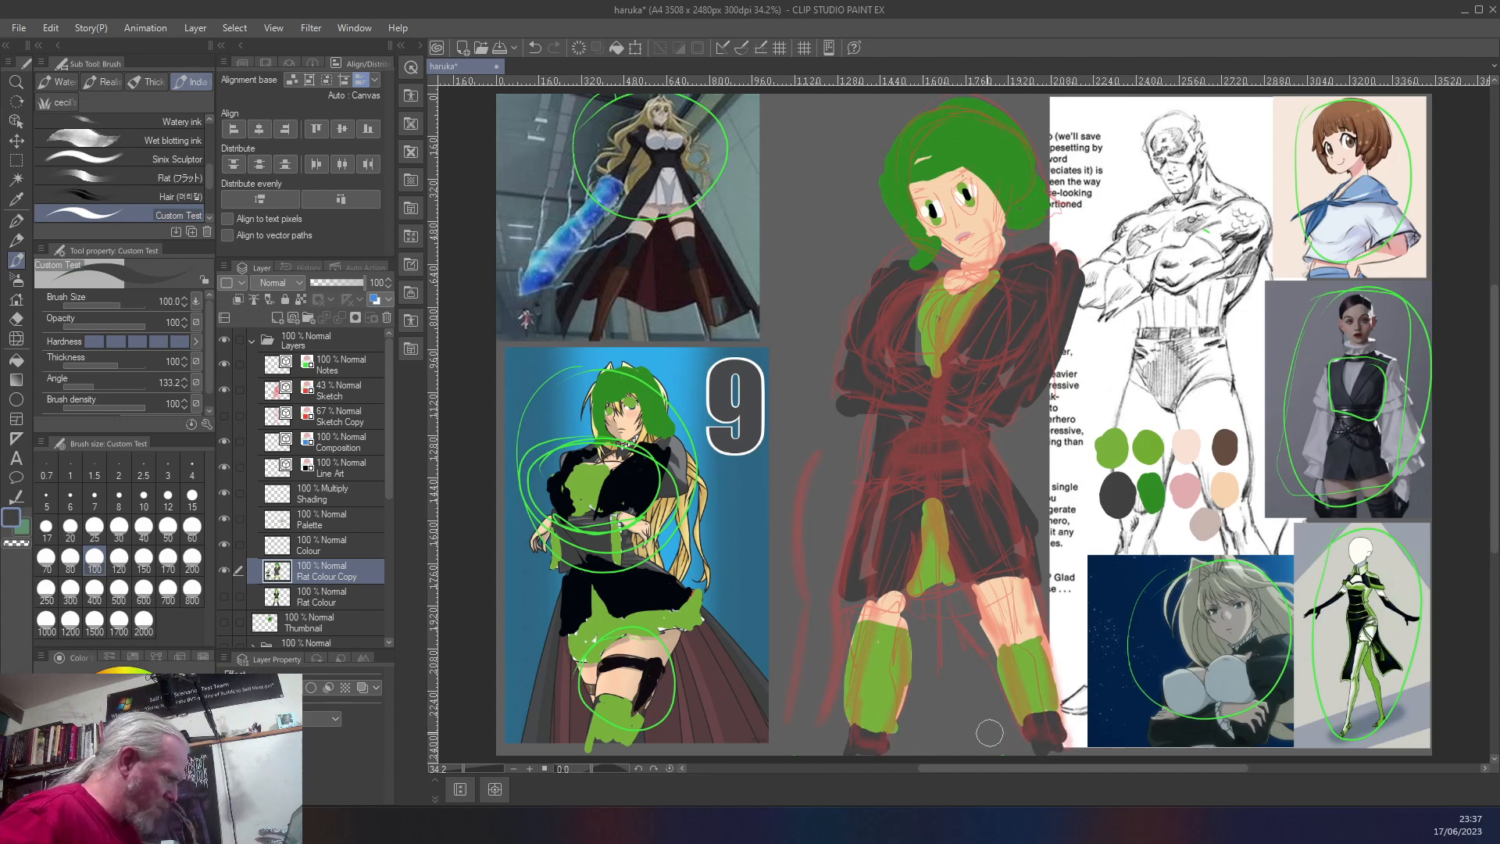
mouse_move(1035, 627)
left_mouse_down()
mouse_move(1038, 603)
mouse_move(988, 635)
mouse_move(1041, 636)
left_mouse_up()
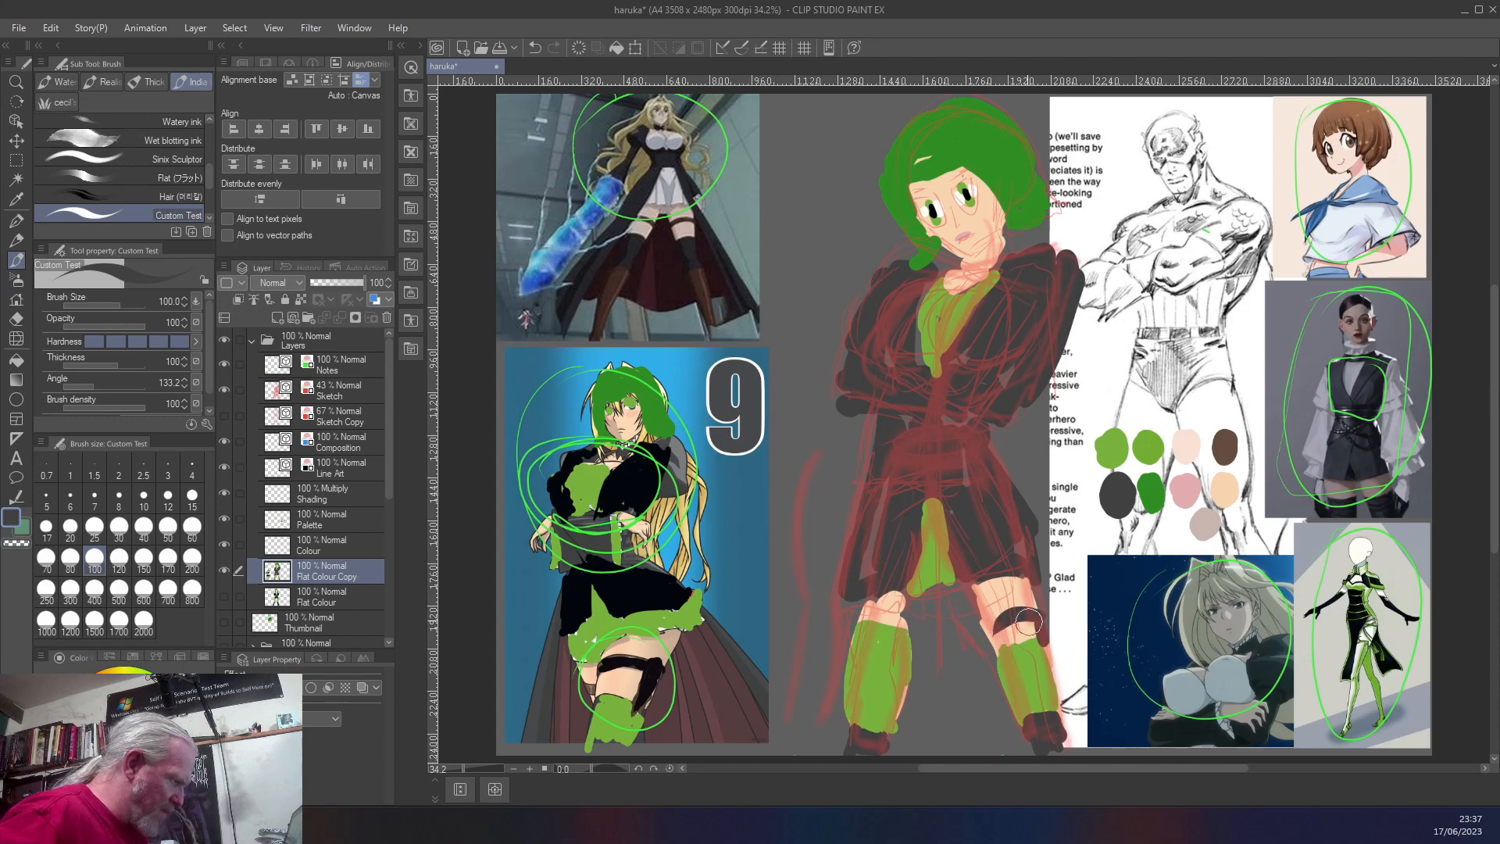
left_click_drag(905, 611, 864, 632)
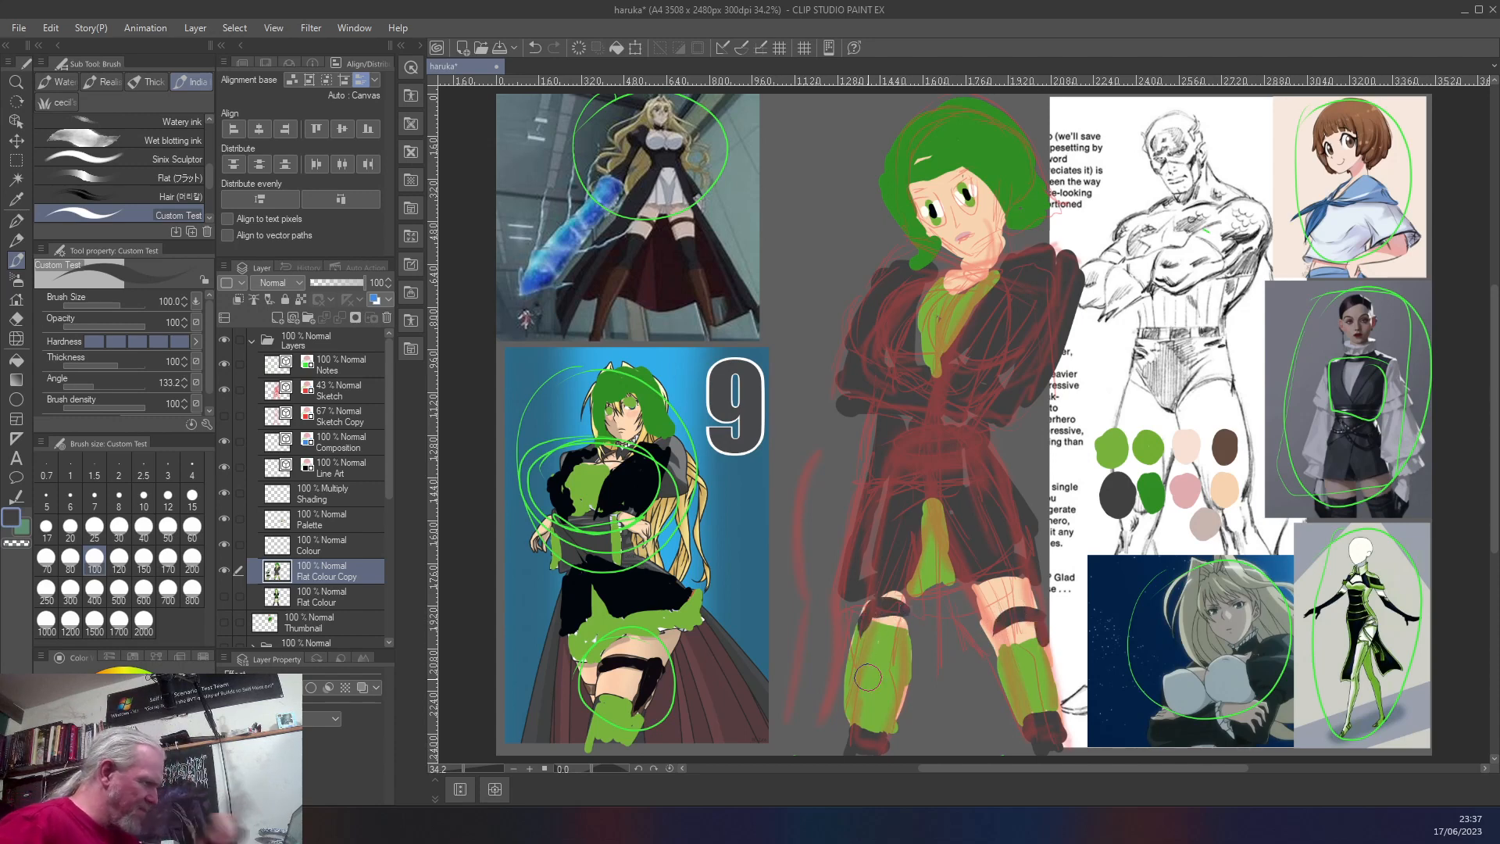
- Paint a wide belt across the figure's waist in the light green swatch colour
right_click(883, 508)
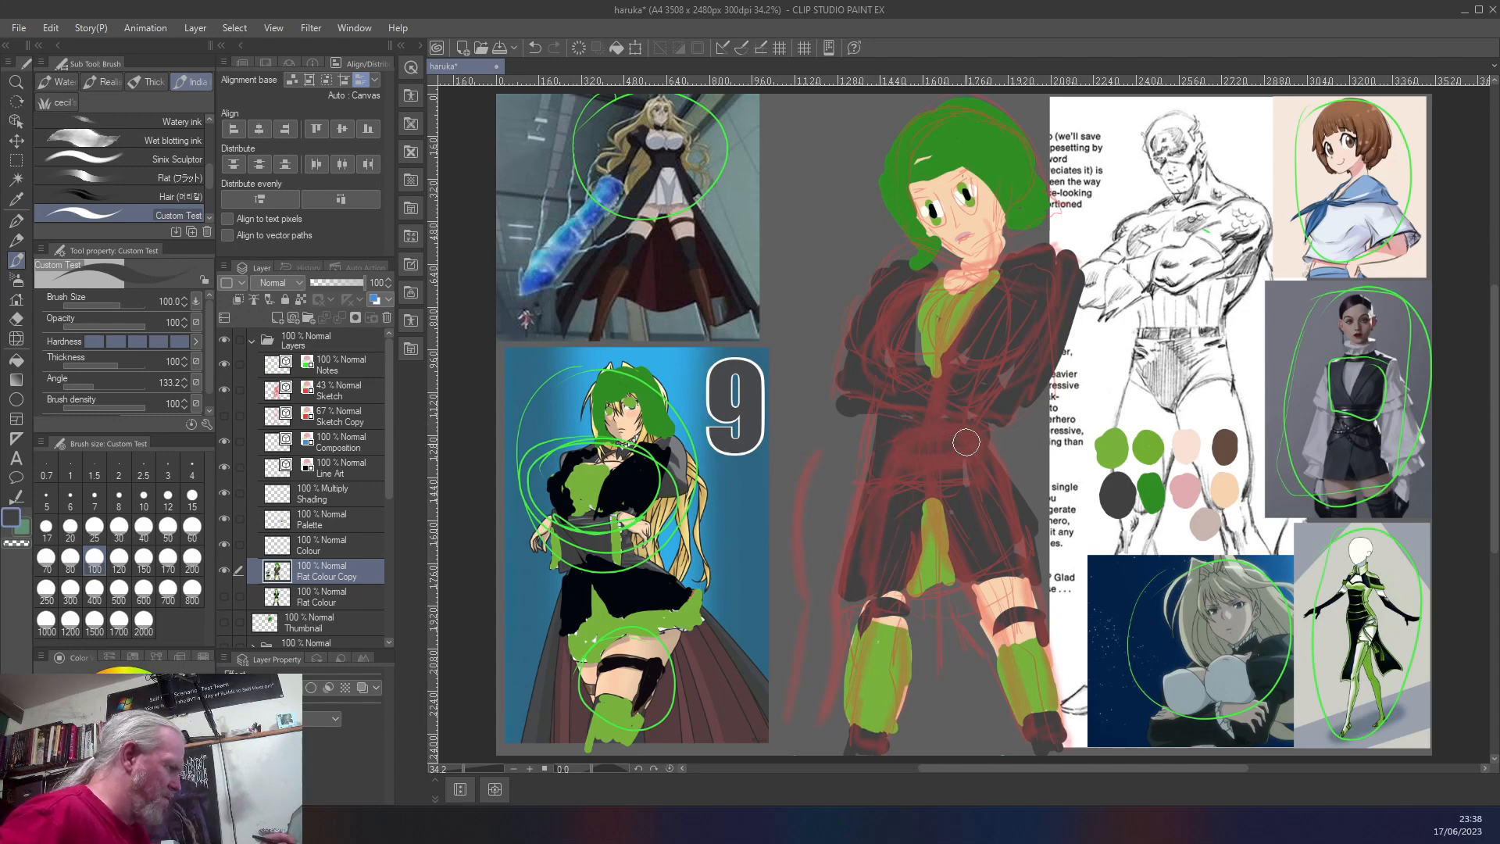
right_click(1111, 450)
mouse_move(986, 429)
left_mouse_down()
mouse_move(910, 439)
mouse_move(879, 425)
mouse_move(965, 442)
mouse_move(873, 423)
left_mouse_up()
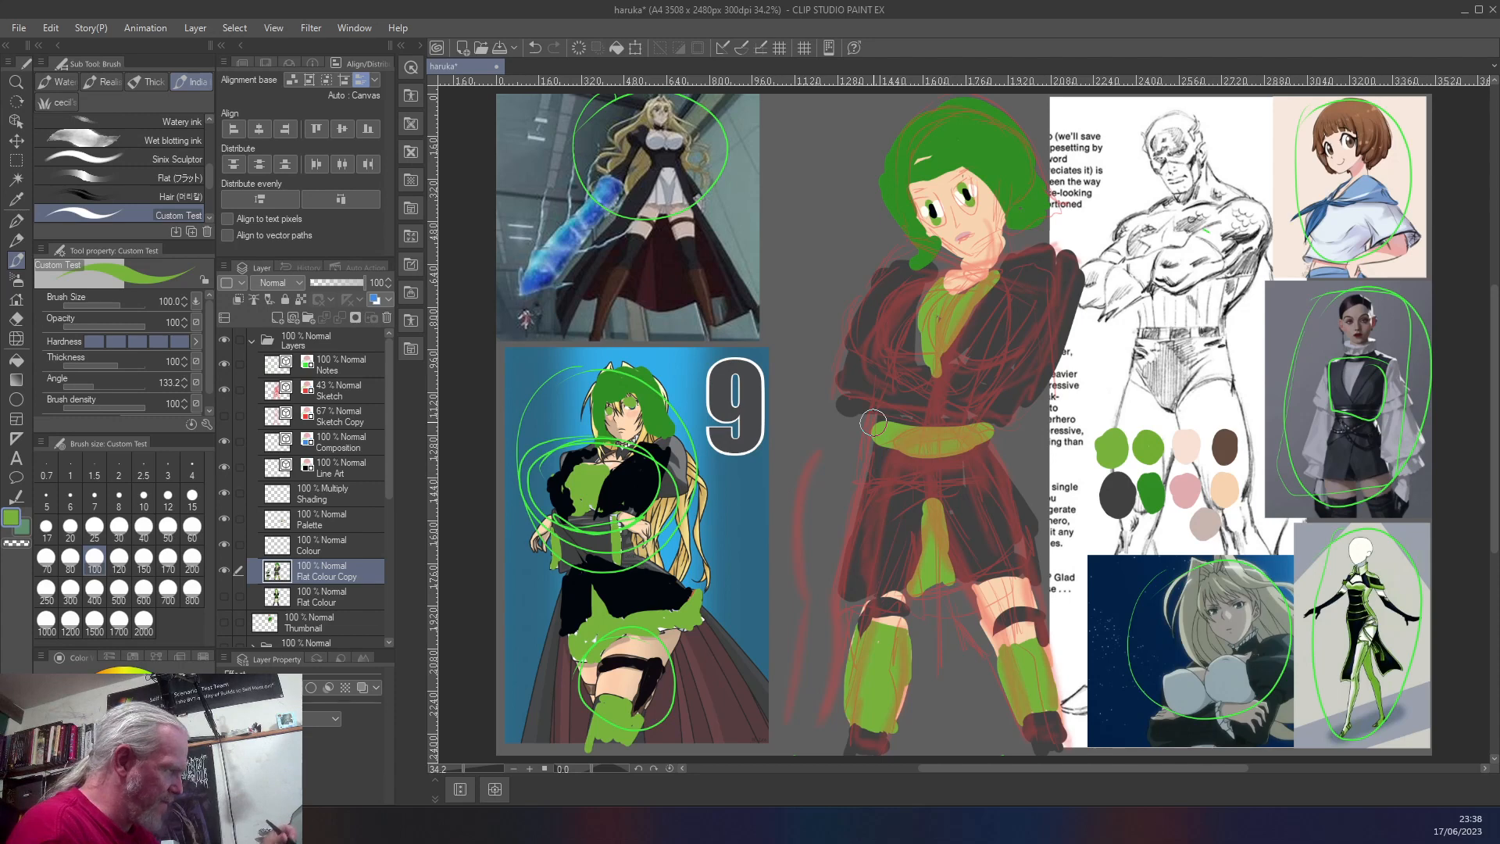
- Repaint the eyes as larger light green ovals and add black pupils with brush size 40
right_click(1109, 450)
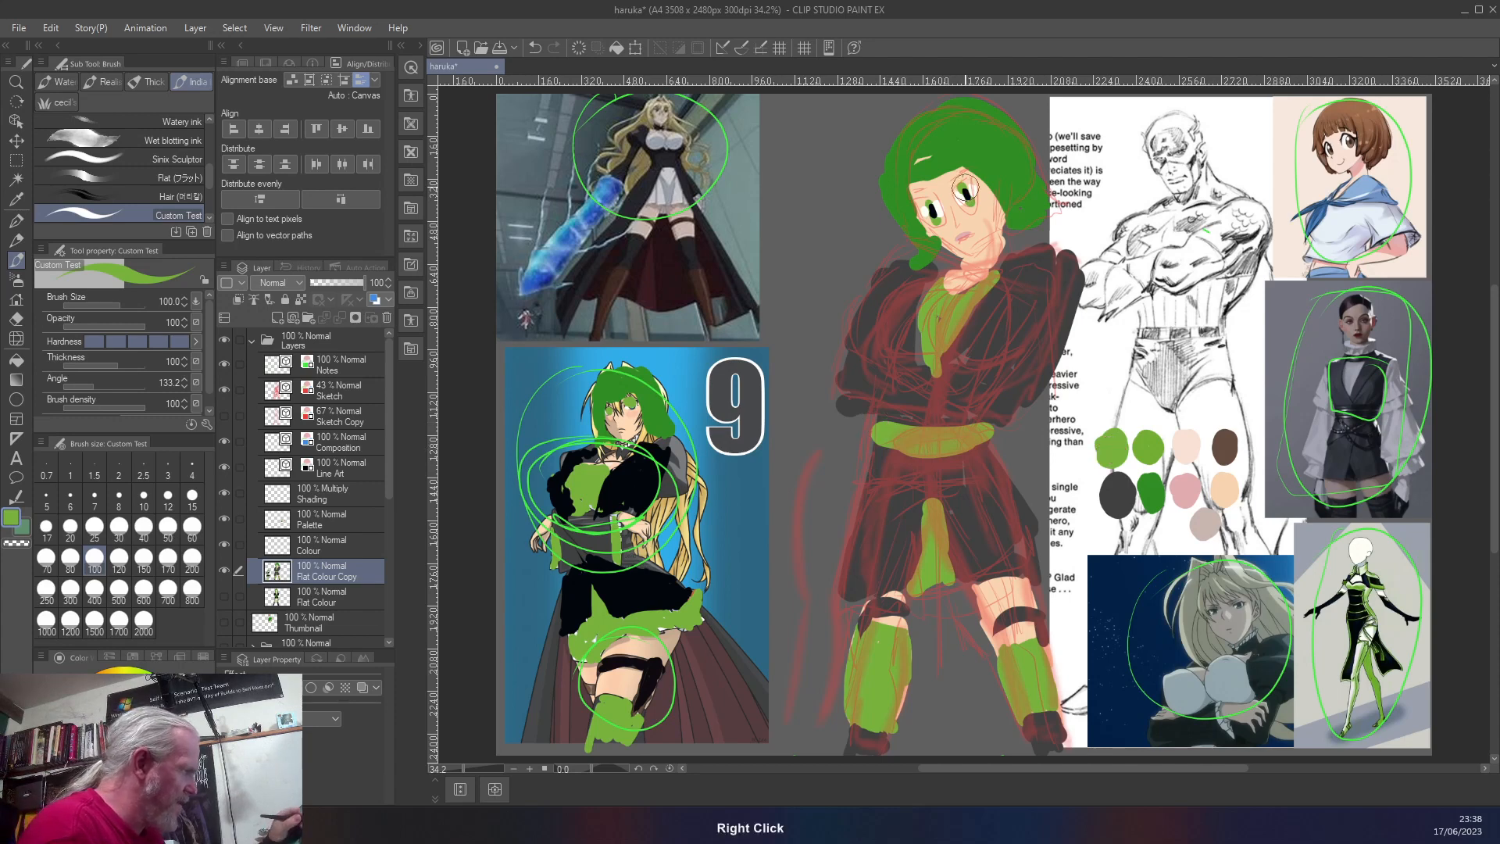
left_click_drag(931, 200, 935, 217)
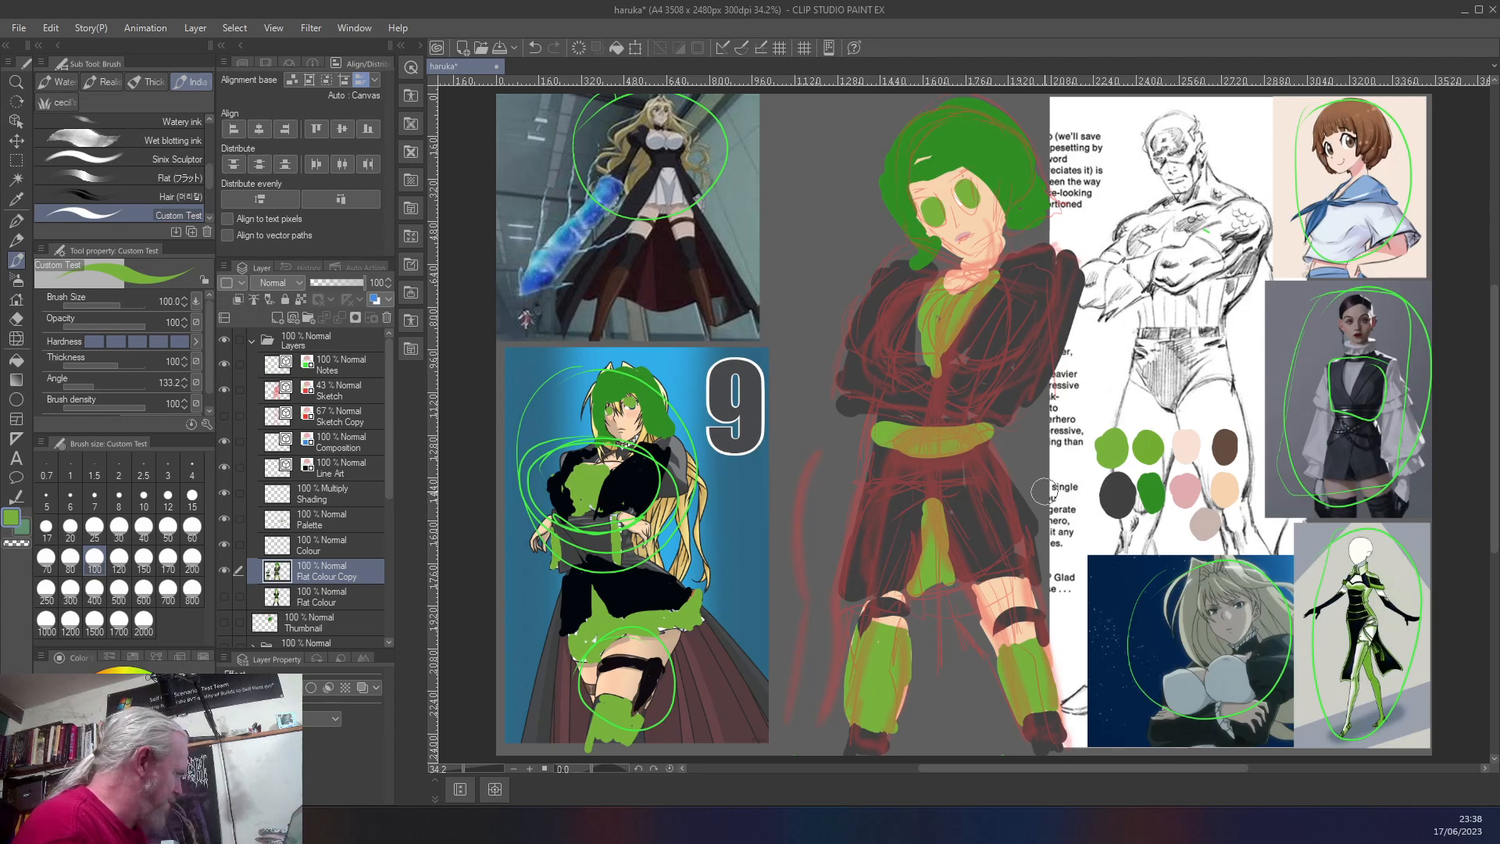
right_click(1356, 620)
key("bracketleft")
key("bracketleft")
key("bracketleft")
key("bracketleft")
key("bracketleft")
left_click_drag(930, 208, 968, 198)
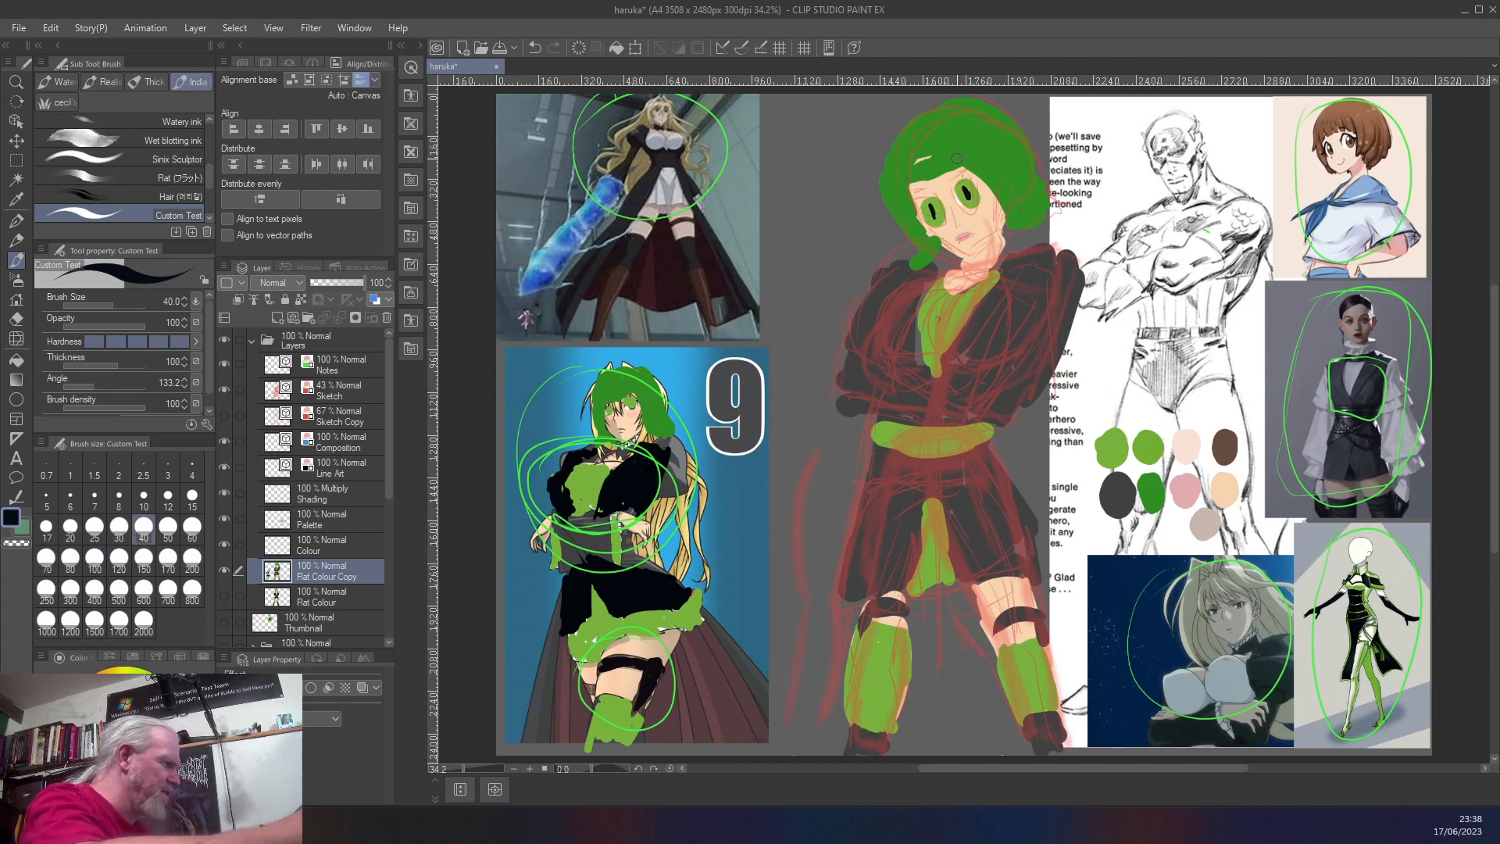
- Paint white areas around both irises and touch up the eyes with sampled green and white
right_click(1360, 545)
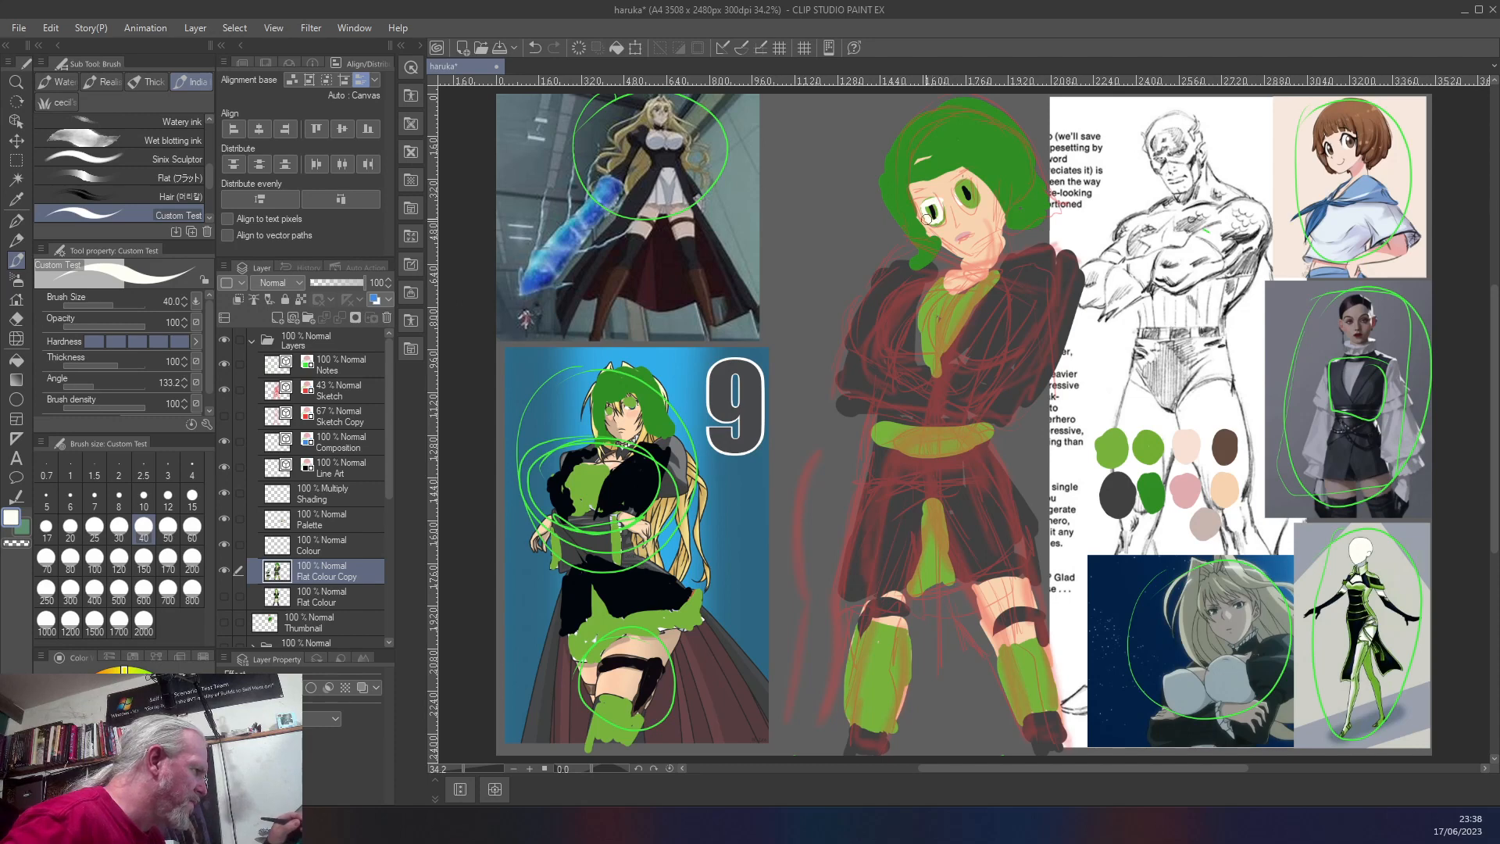
right_click(957, 187)
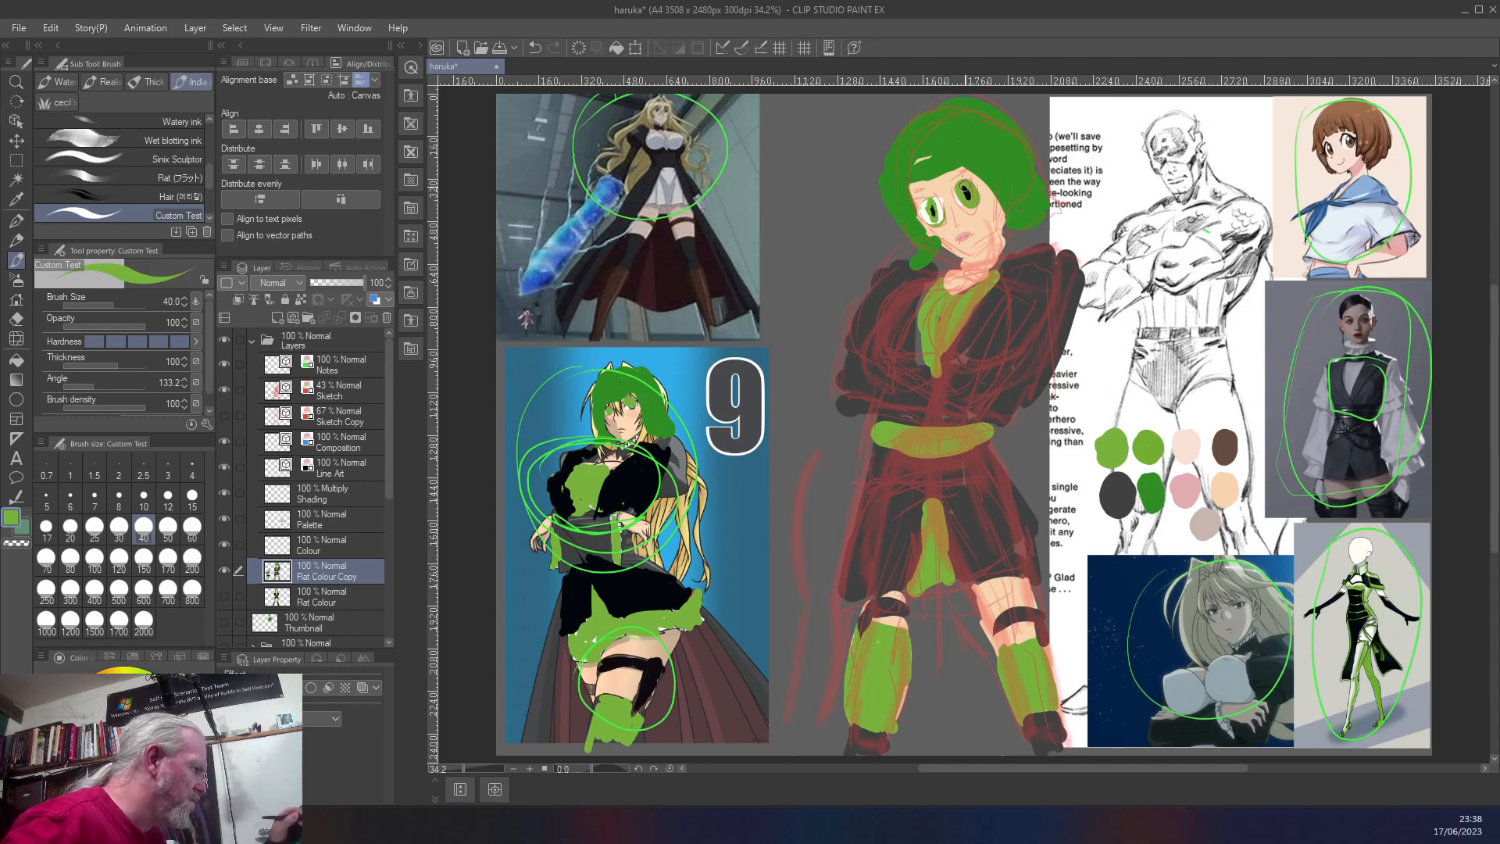
right_click(939, 208)
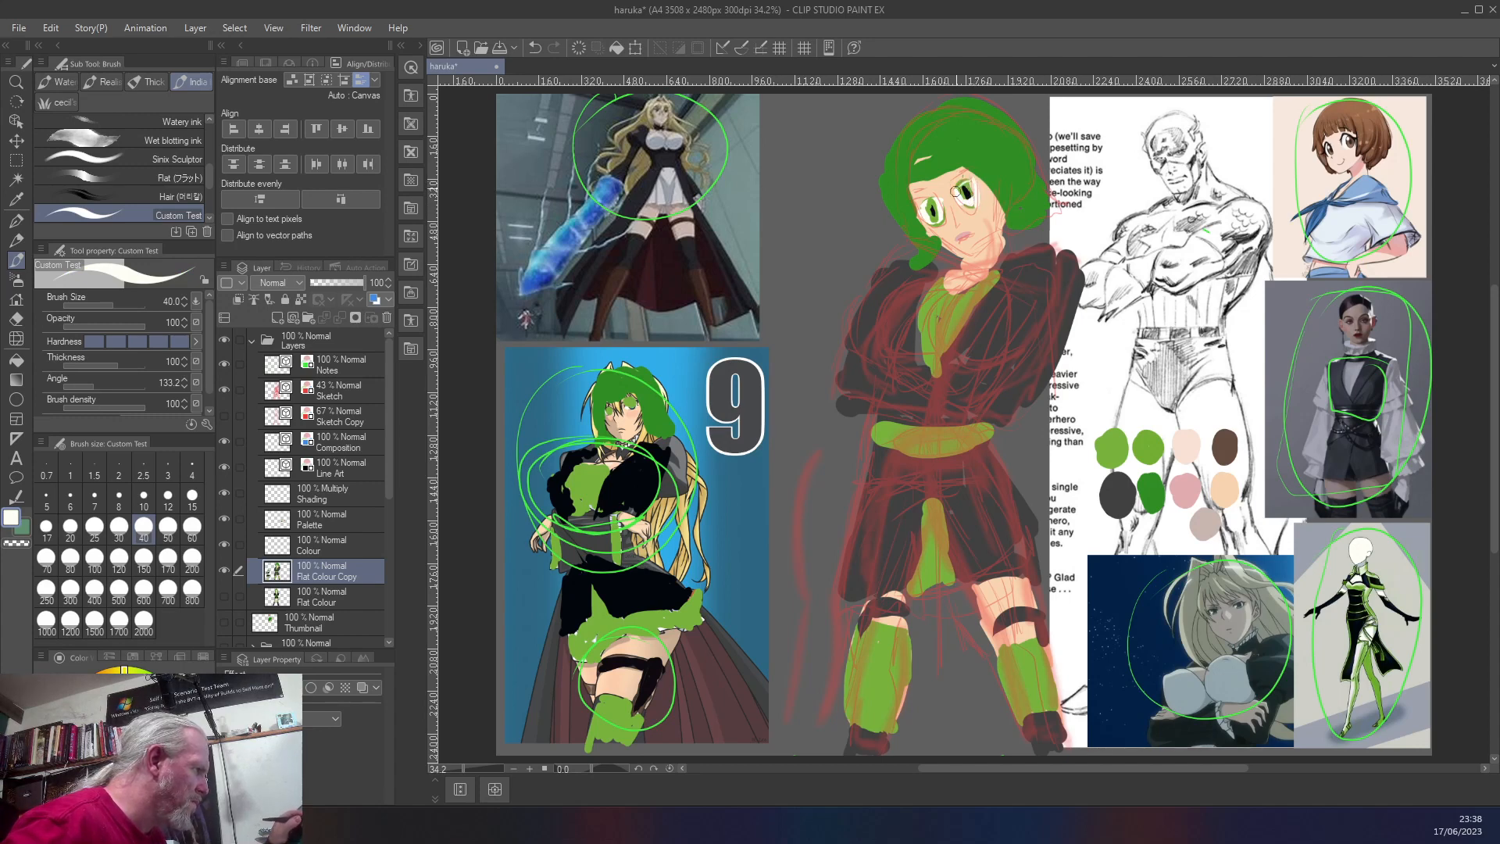
right_click(984, 153)
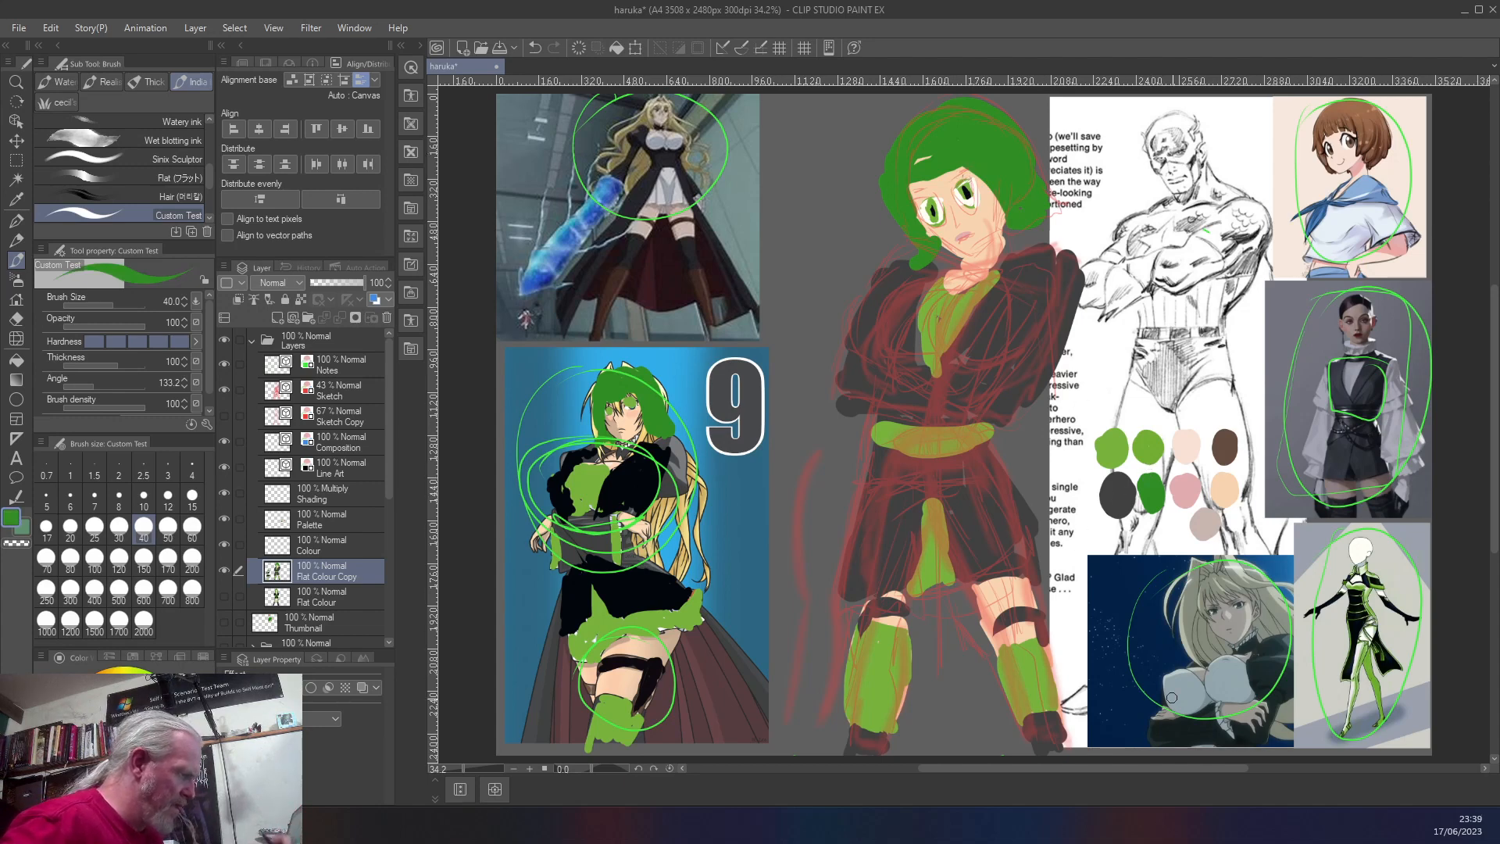
- Draw thin black eyelashes and a nose mark on the face with brush size 17, then save the file
right_click(1355, 617)
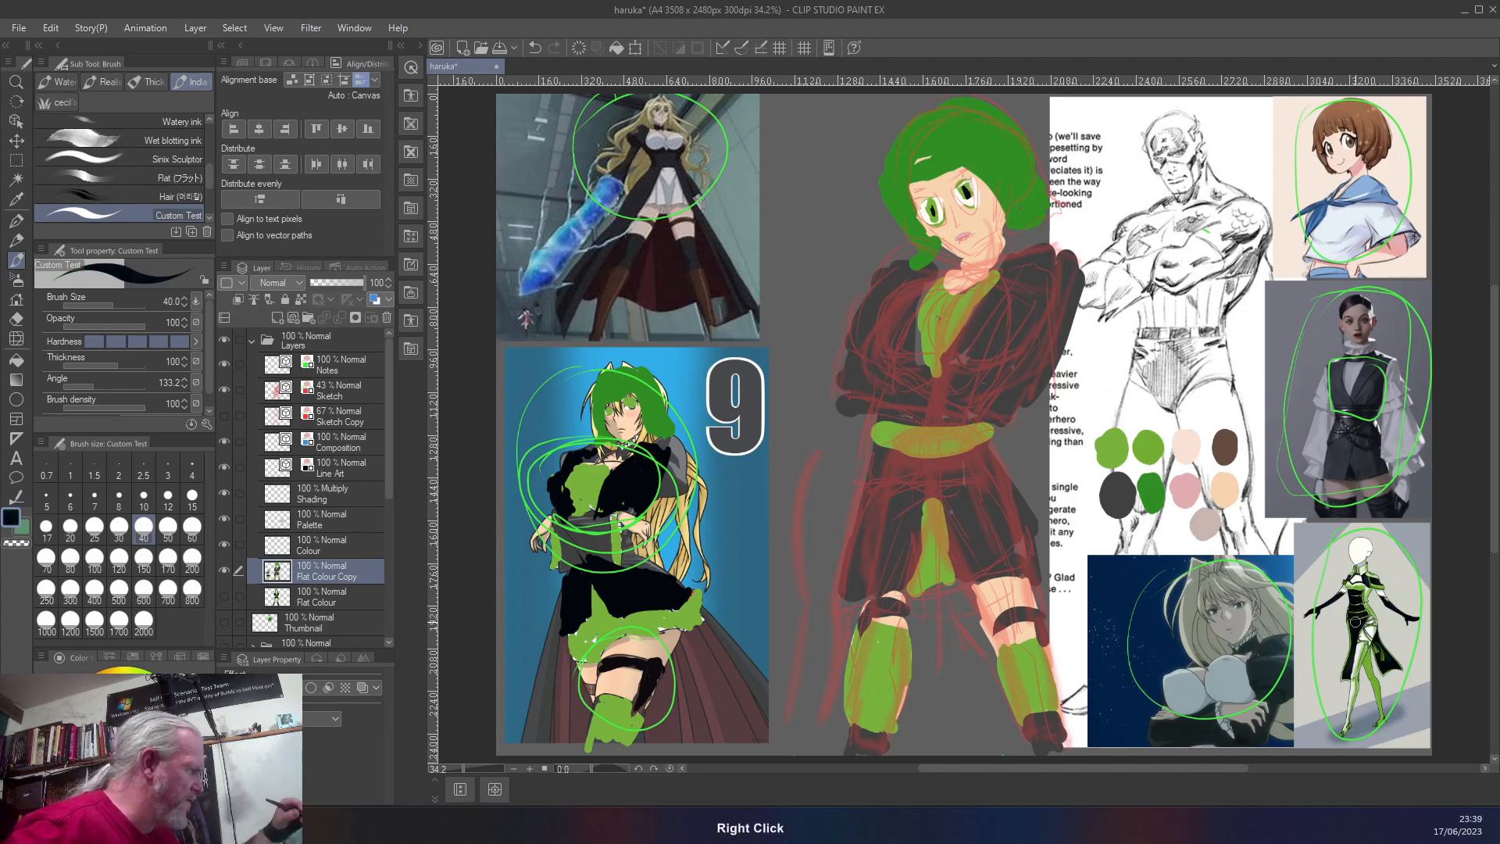
left_click_drag(959, 178, 965, 178)
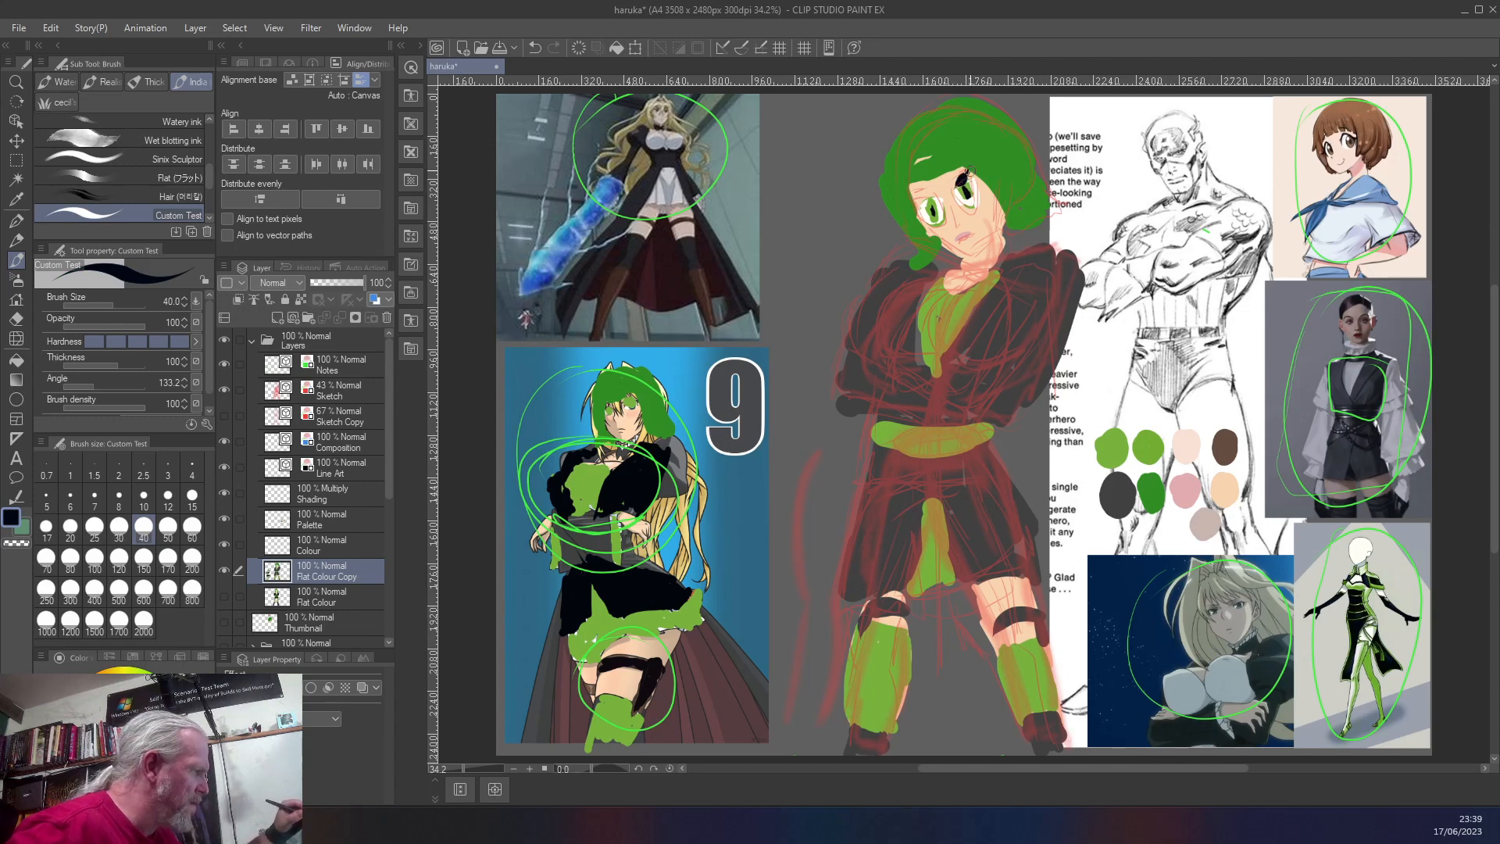
key("ctrl+z")
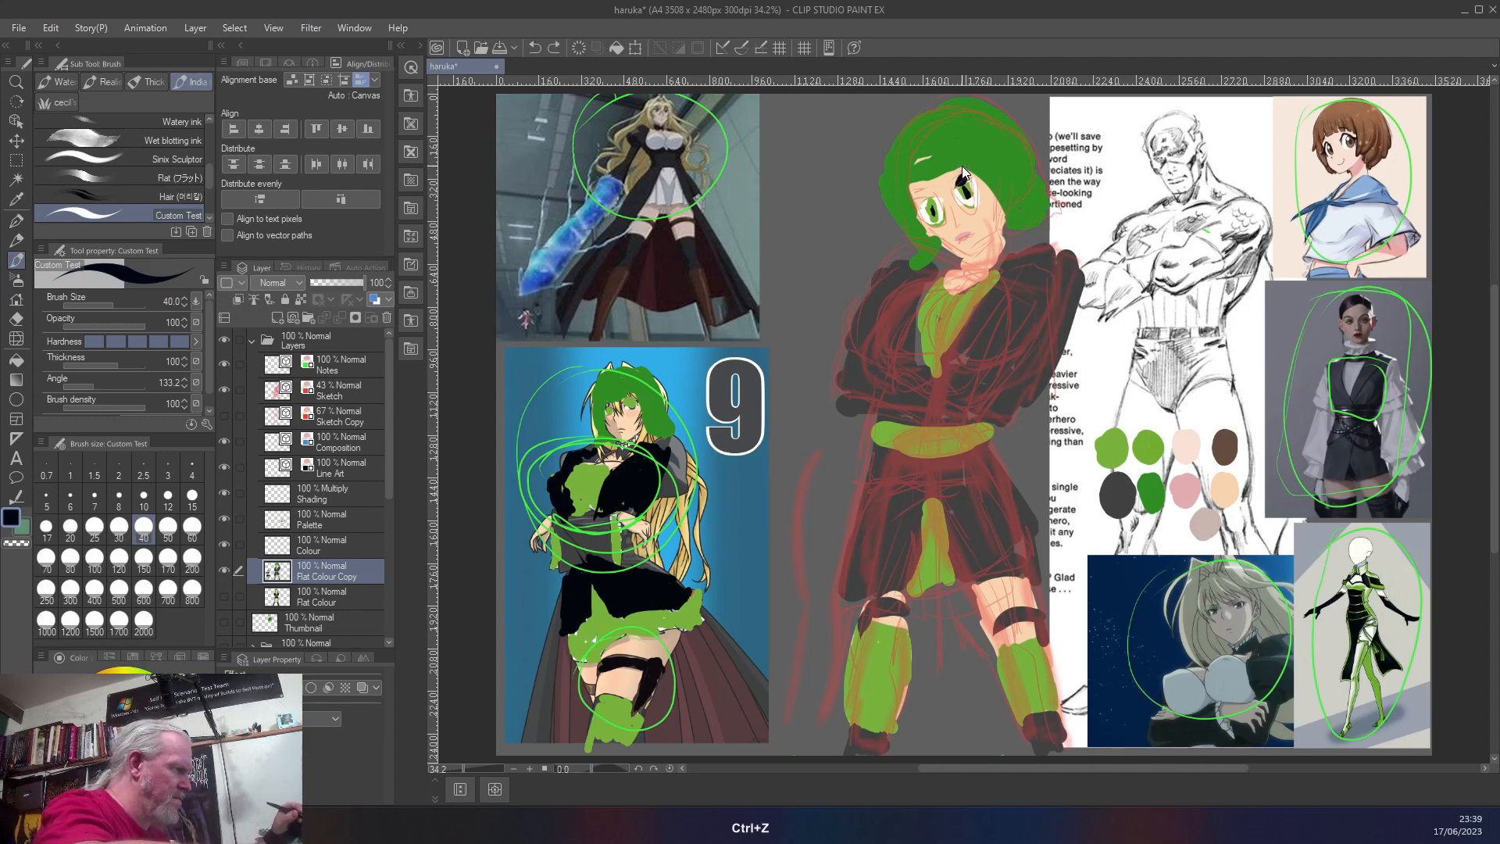
key("bracketleft")
key("bracketleft")
key("bracketleft")
key("bracketleft")
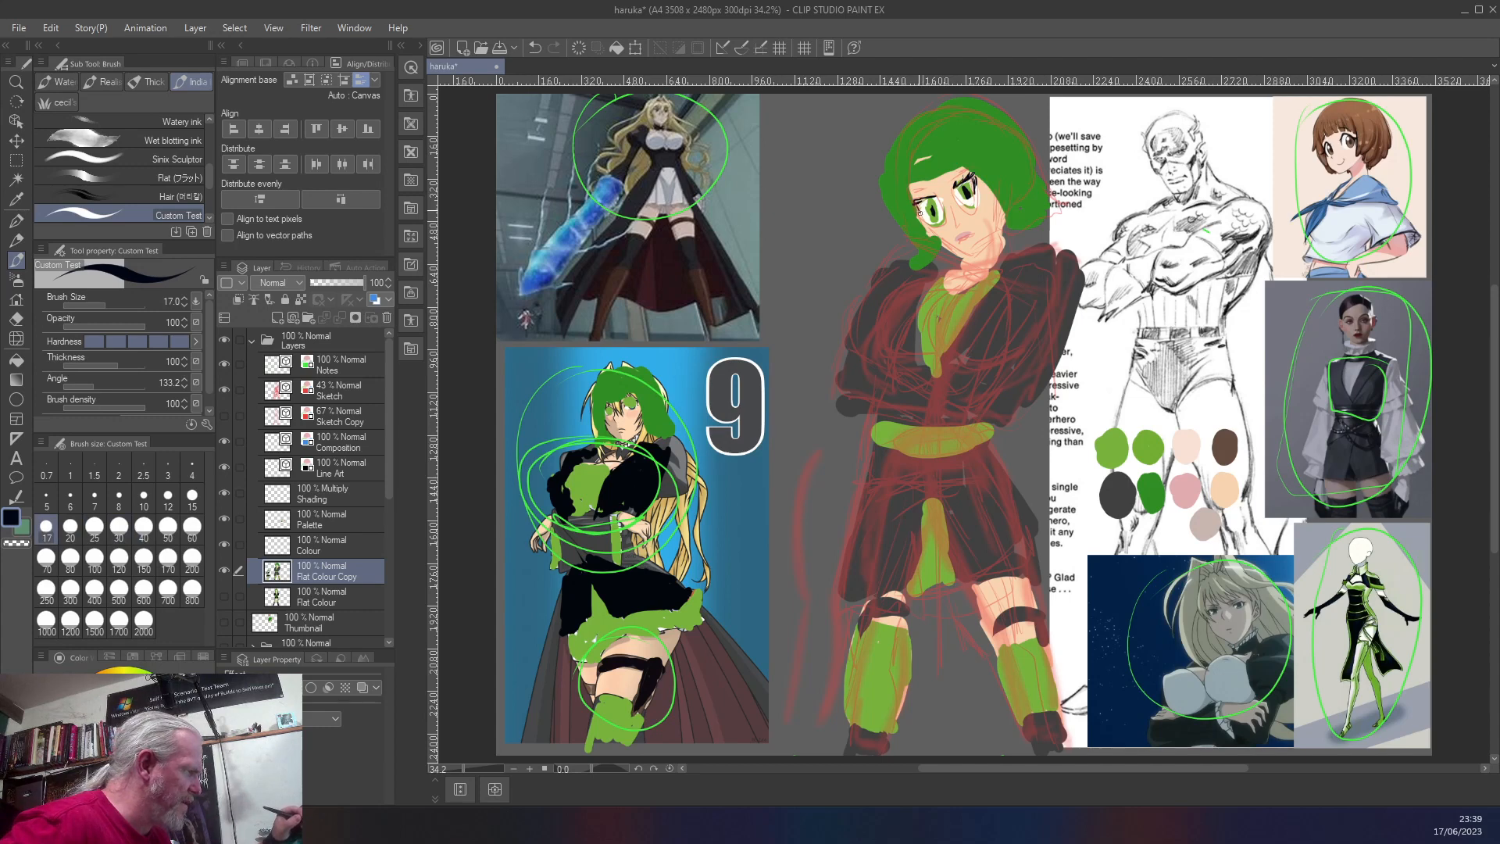
left_click_drag(955, 215, 953, 224)
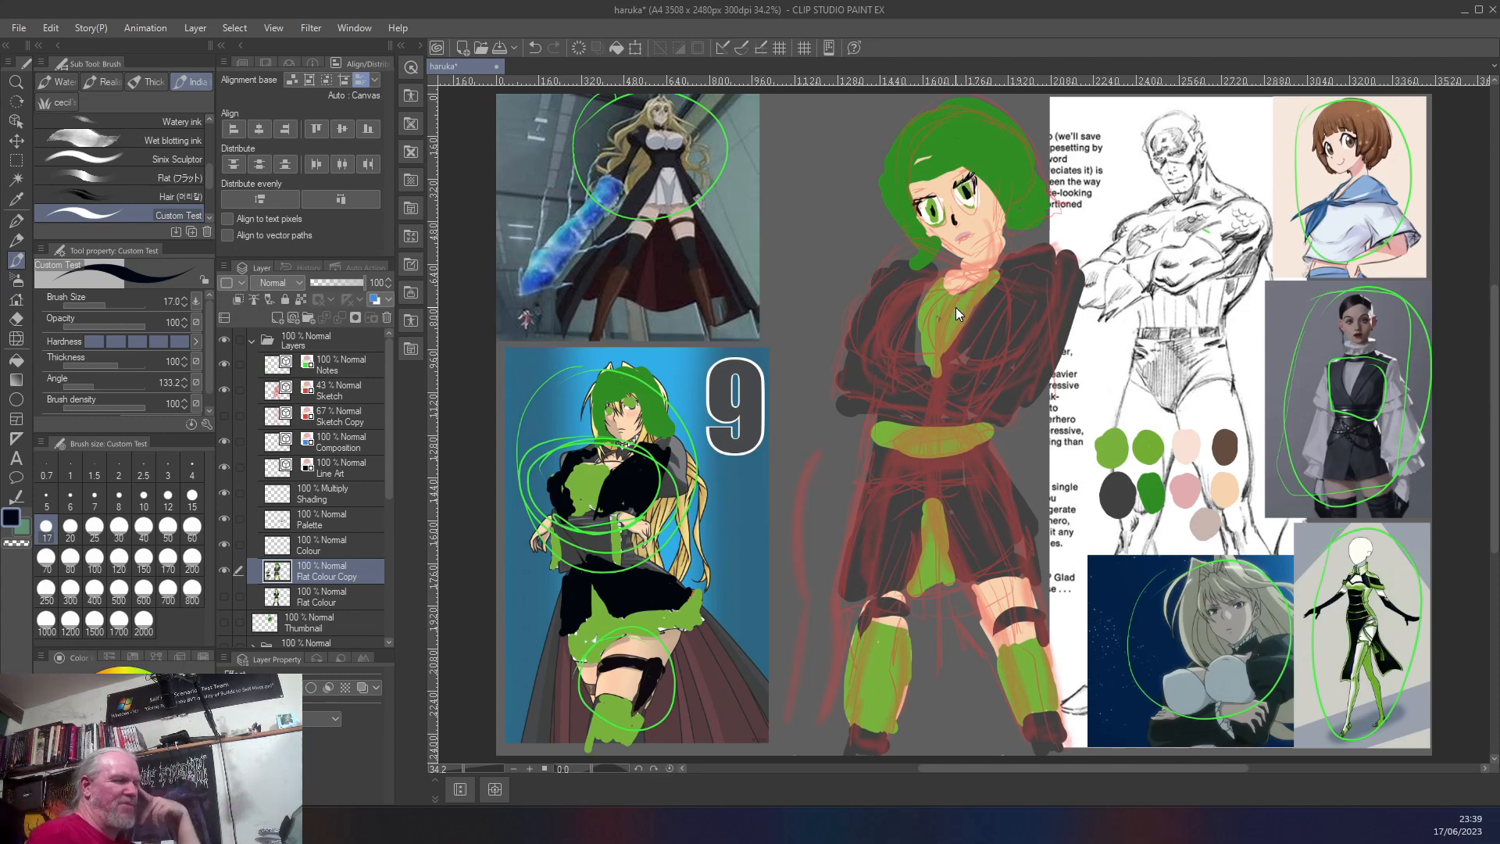
key("ctrl+s")
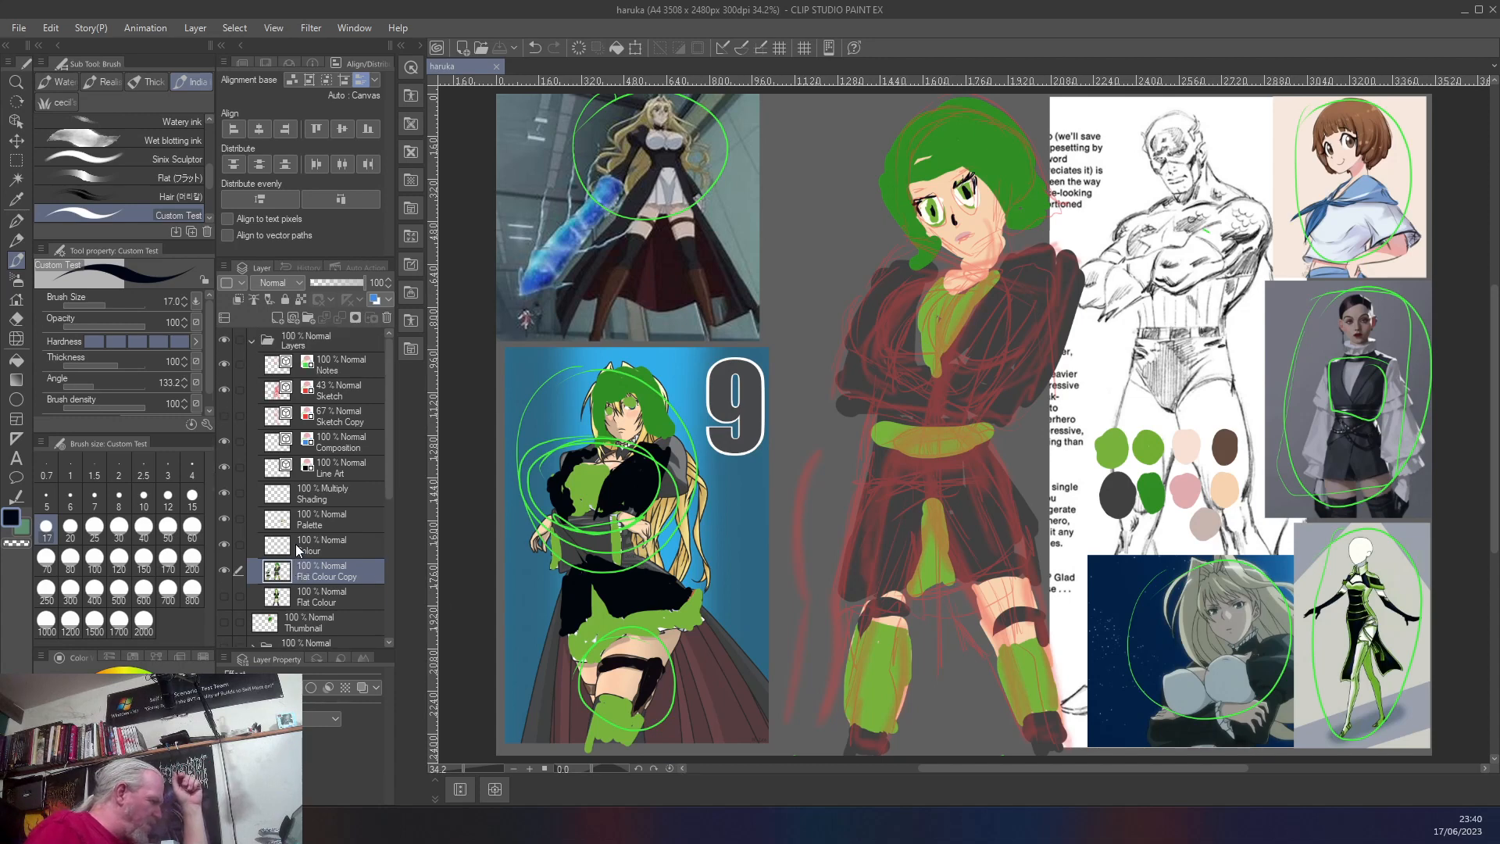
- Show the Comparison folder to compare the figure with the earlier drawings, and hide it again
scroll(297, 549, "down", 3)
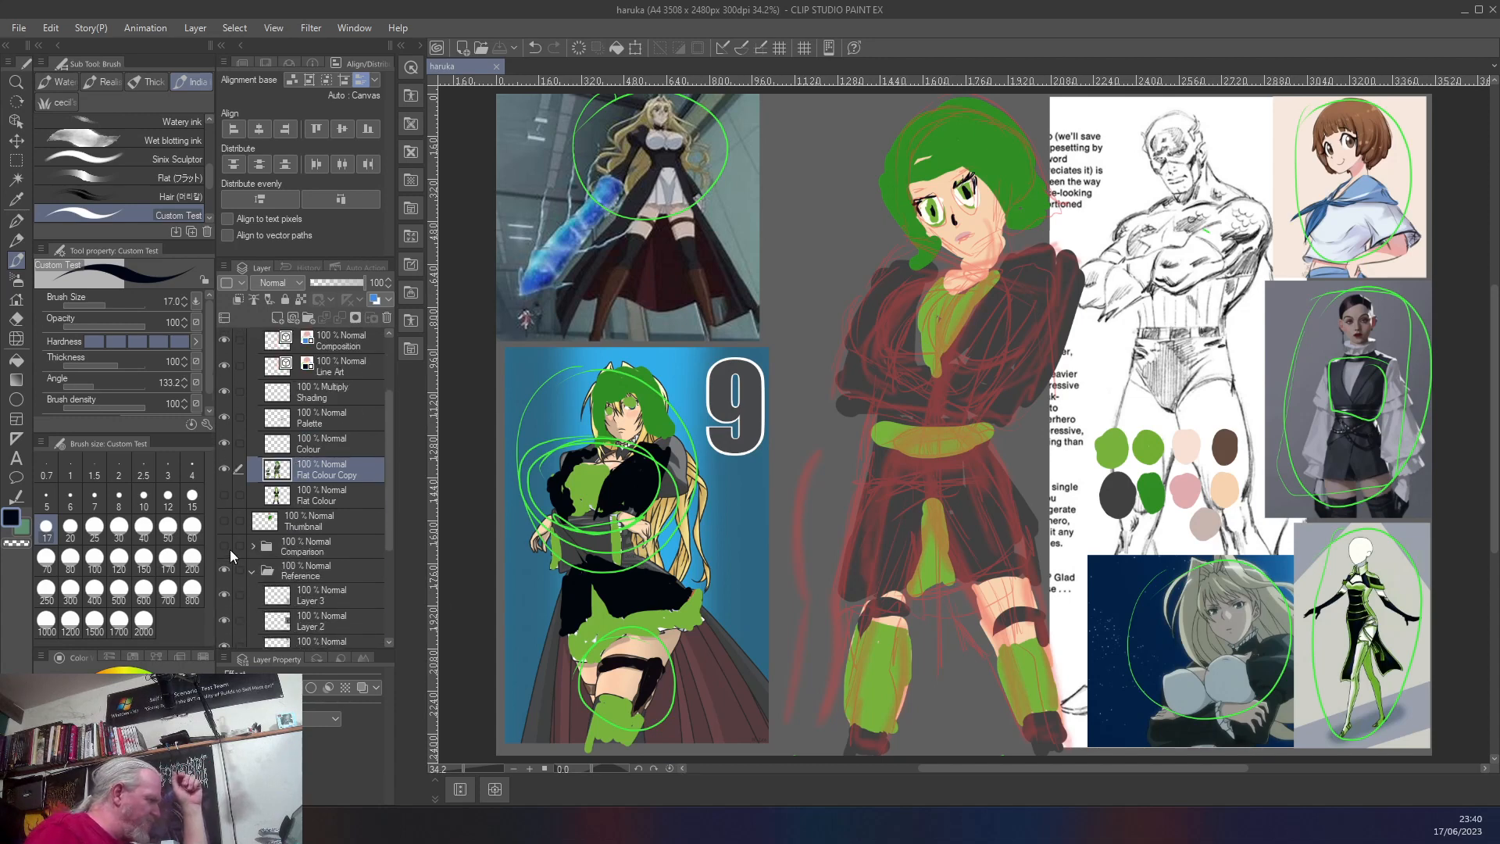
left_click(225, 546)
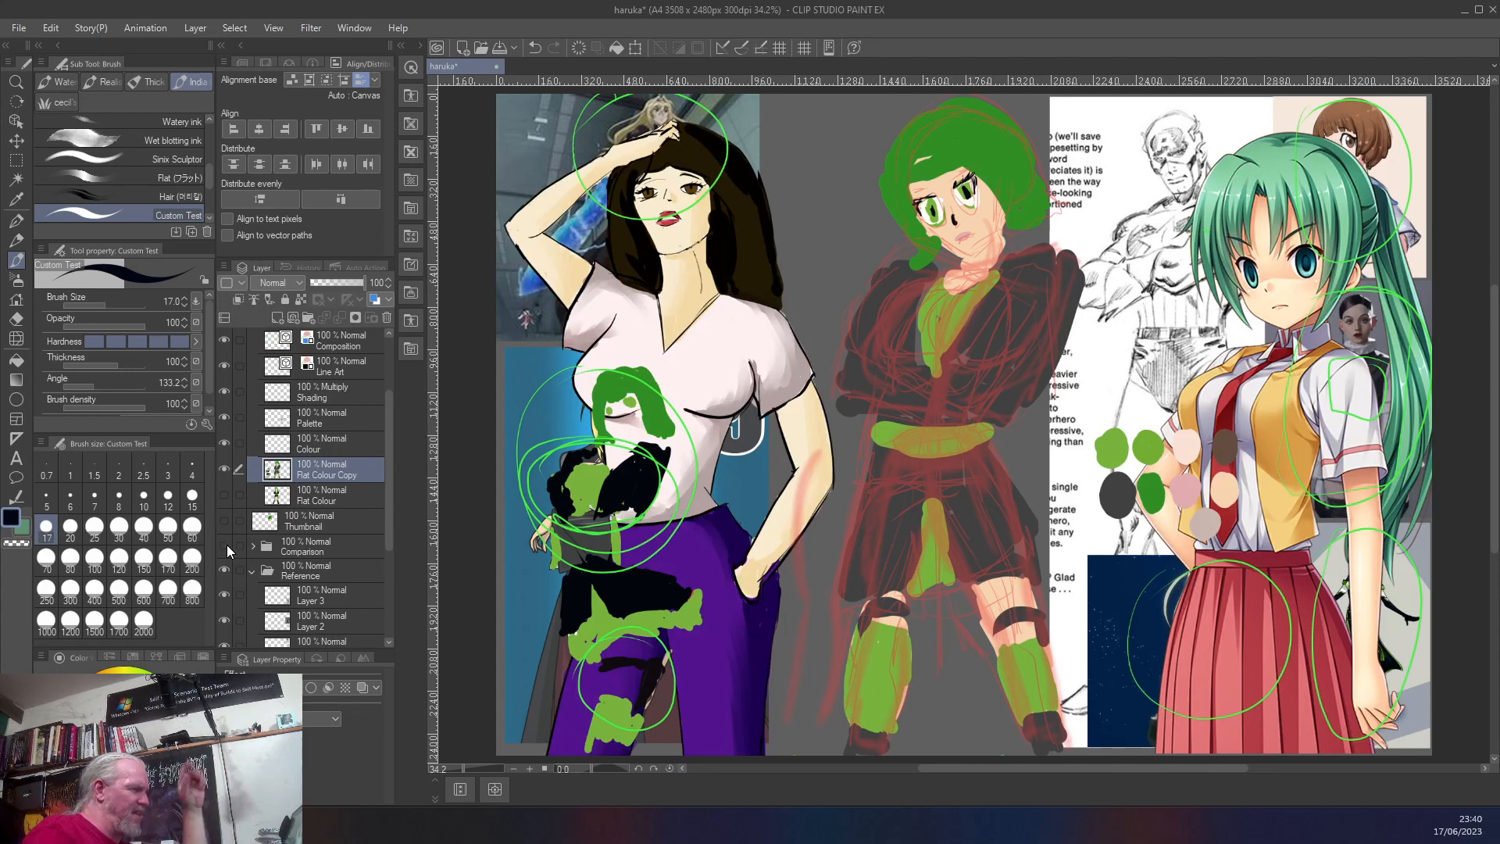
left_click(225, 546)
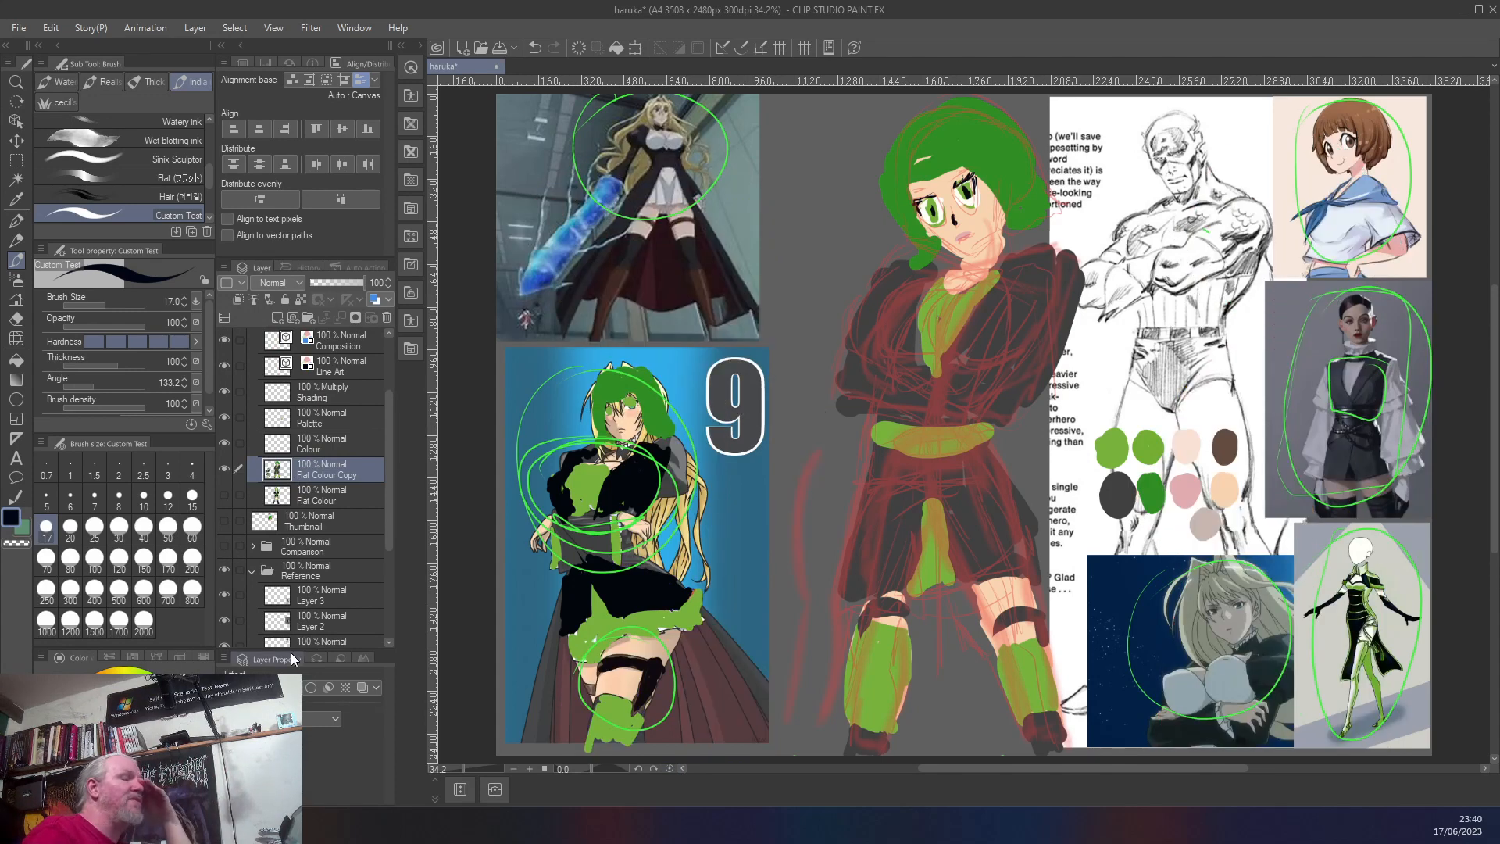
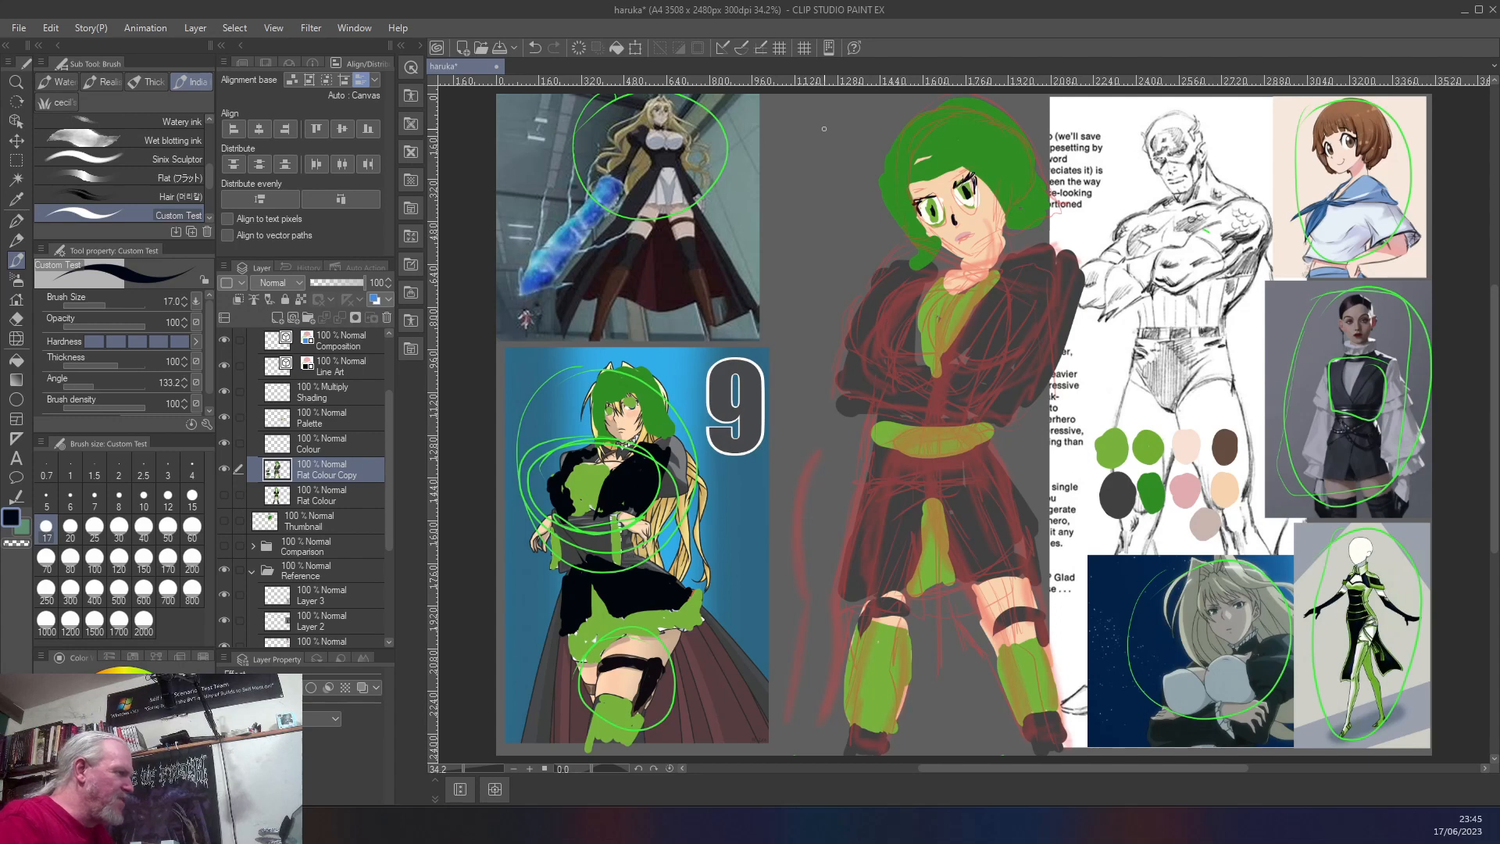
- Select the full coloured figure with a rectangle, scale it down to 75%, and clear the selection
key("m")
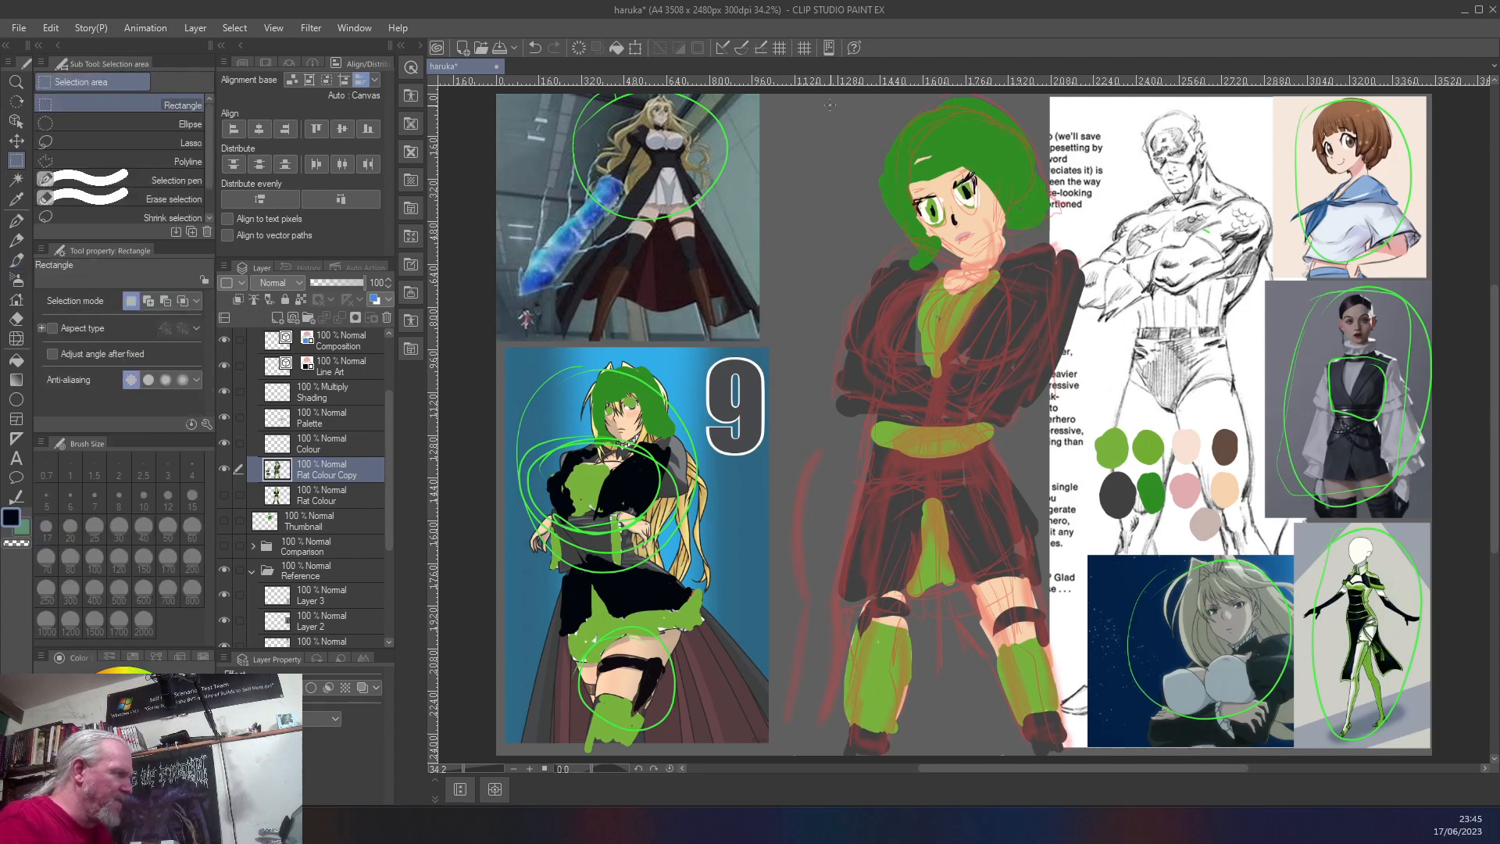
mouse_move(821, 99)
left_mouse_down()
mouse_move(902, 150)
mouse_move(1005, 290)
mouse_move(1104, 524)
mouse_move(1086, 752)
left_mouse_up()
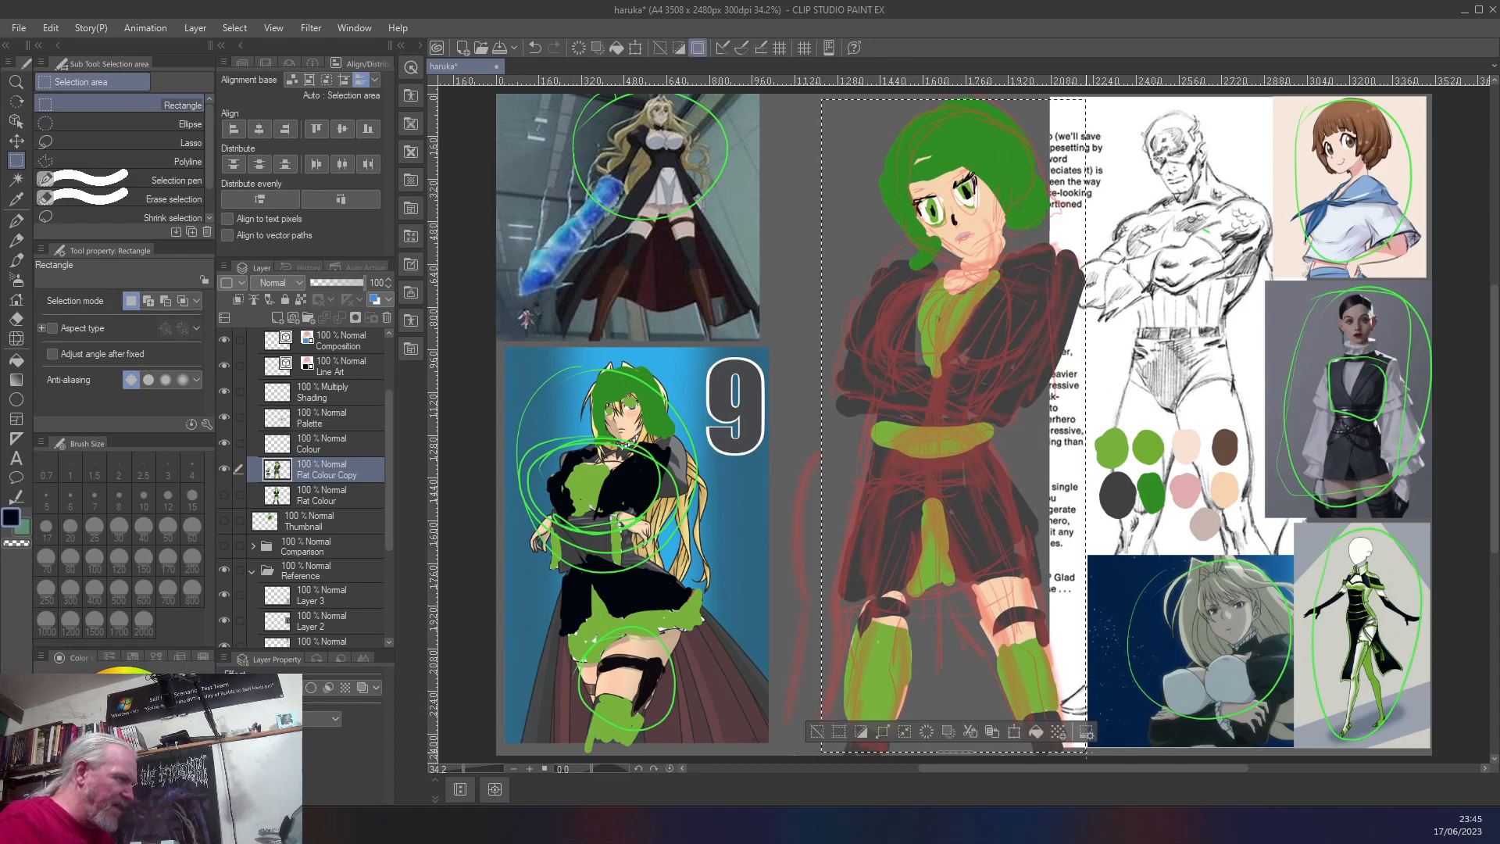
left_click(1015, 734)
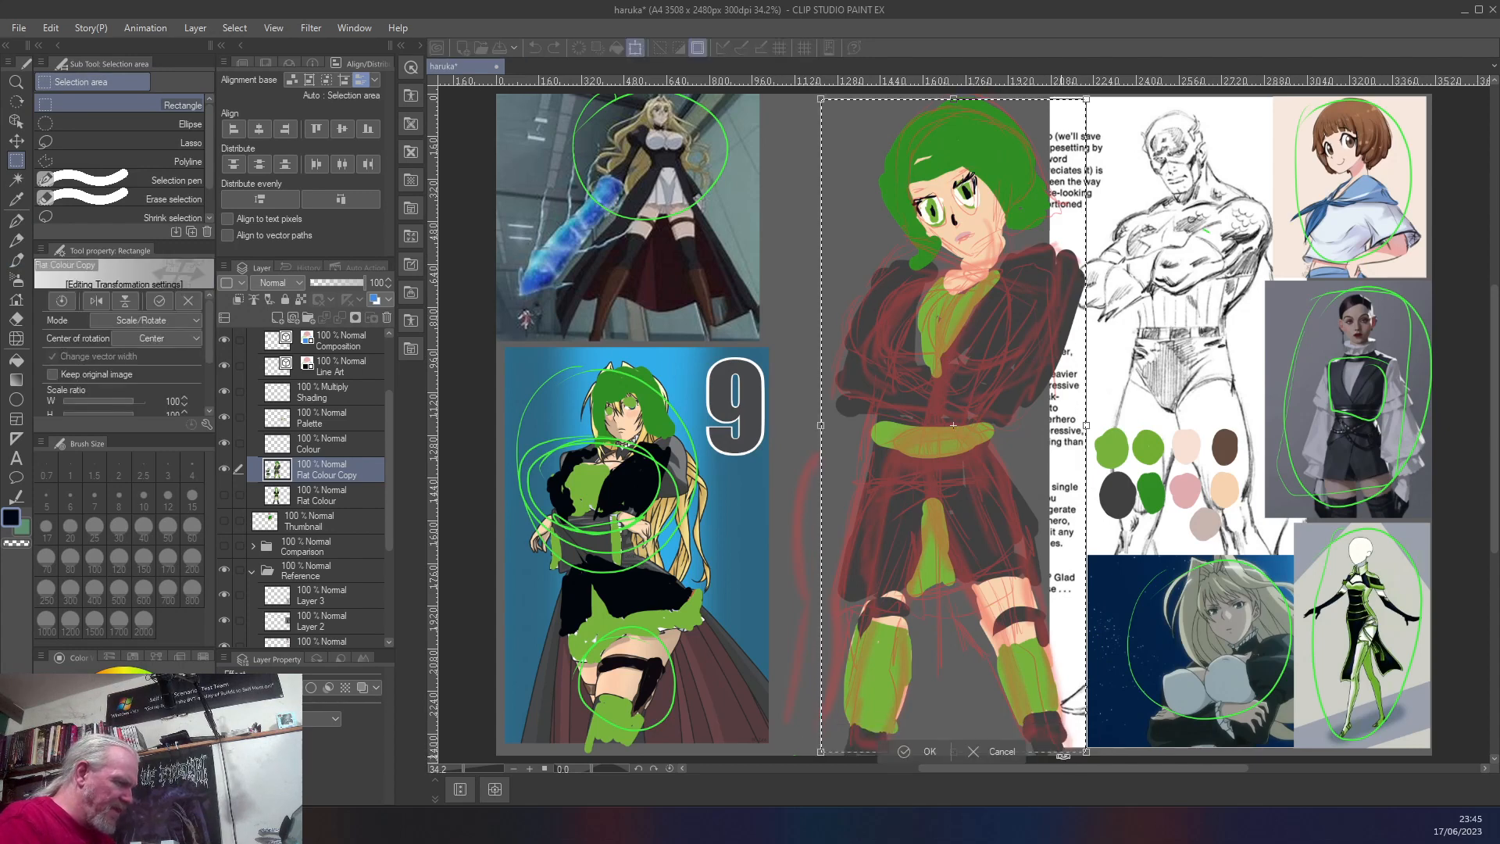
left_click_drag(1086, 752, 948, 595)
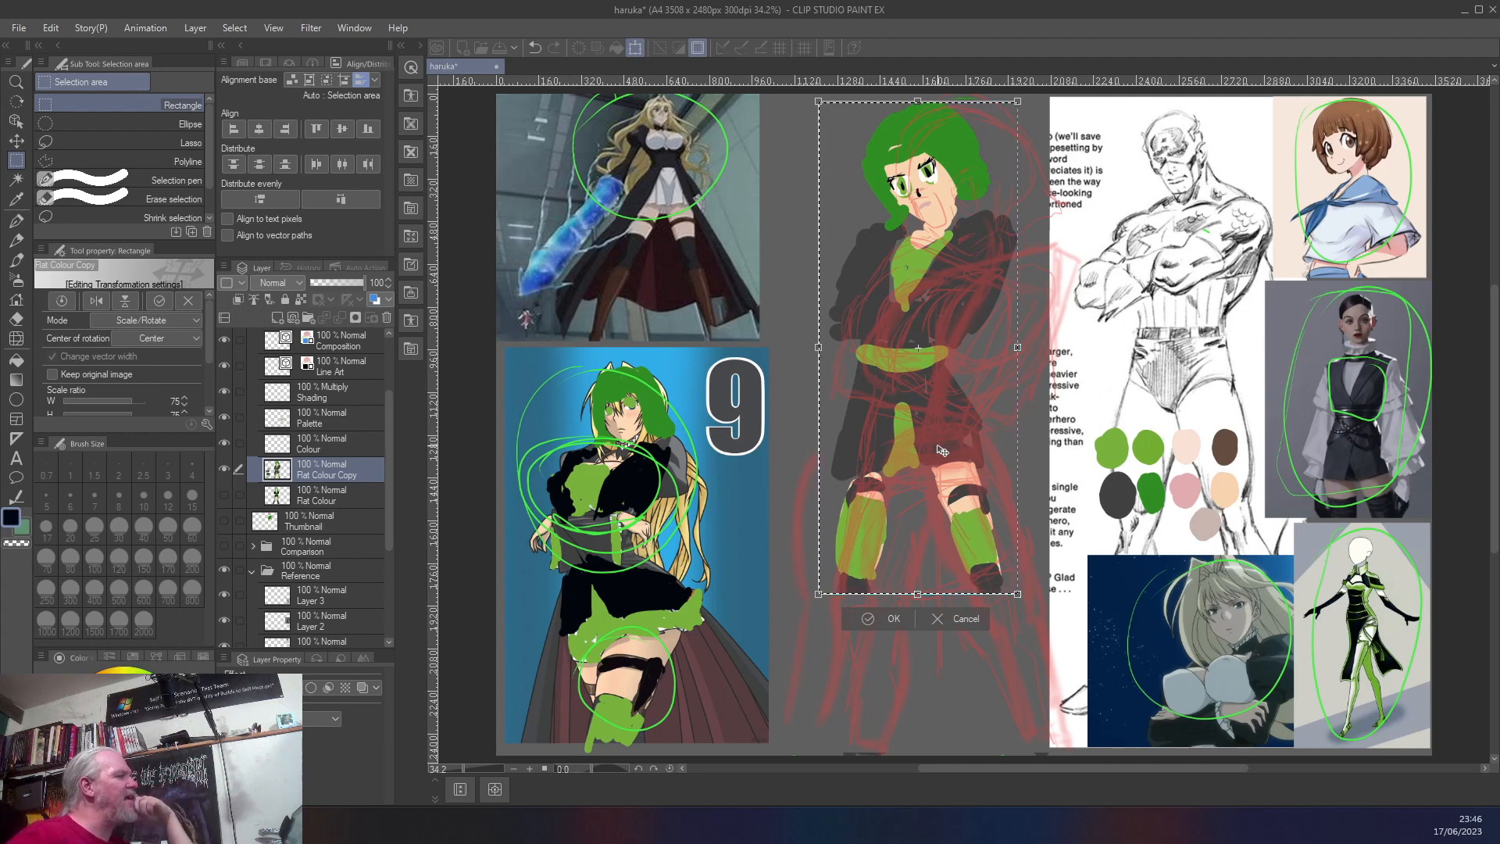
key("Return")
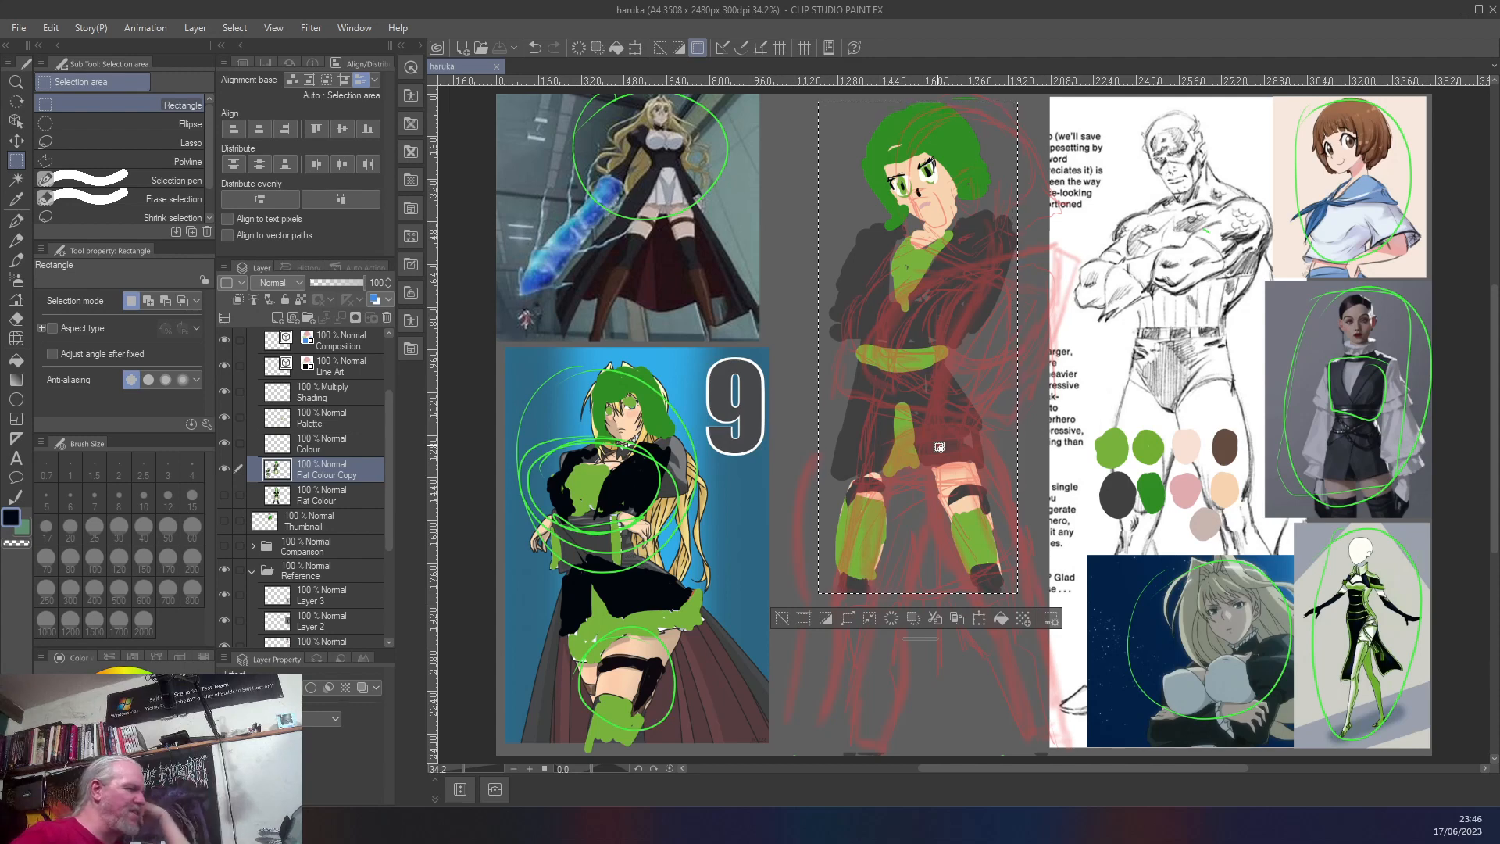
left_click(937, 446)
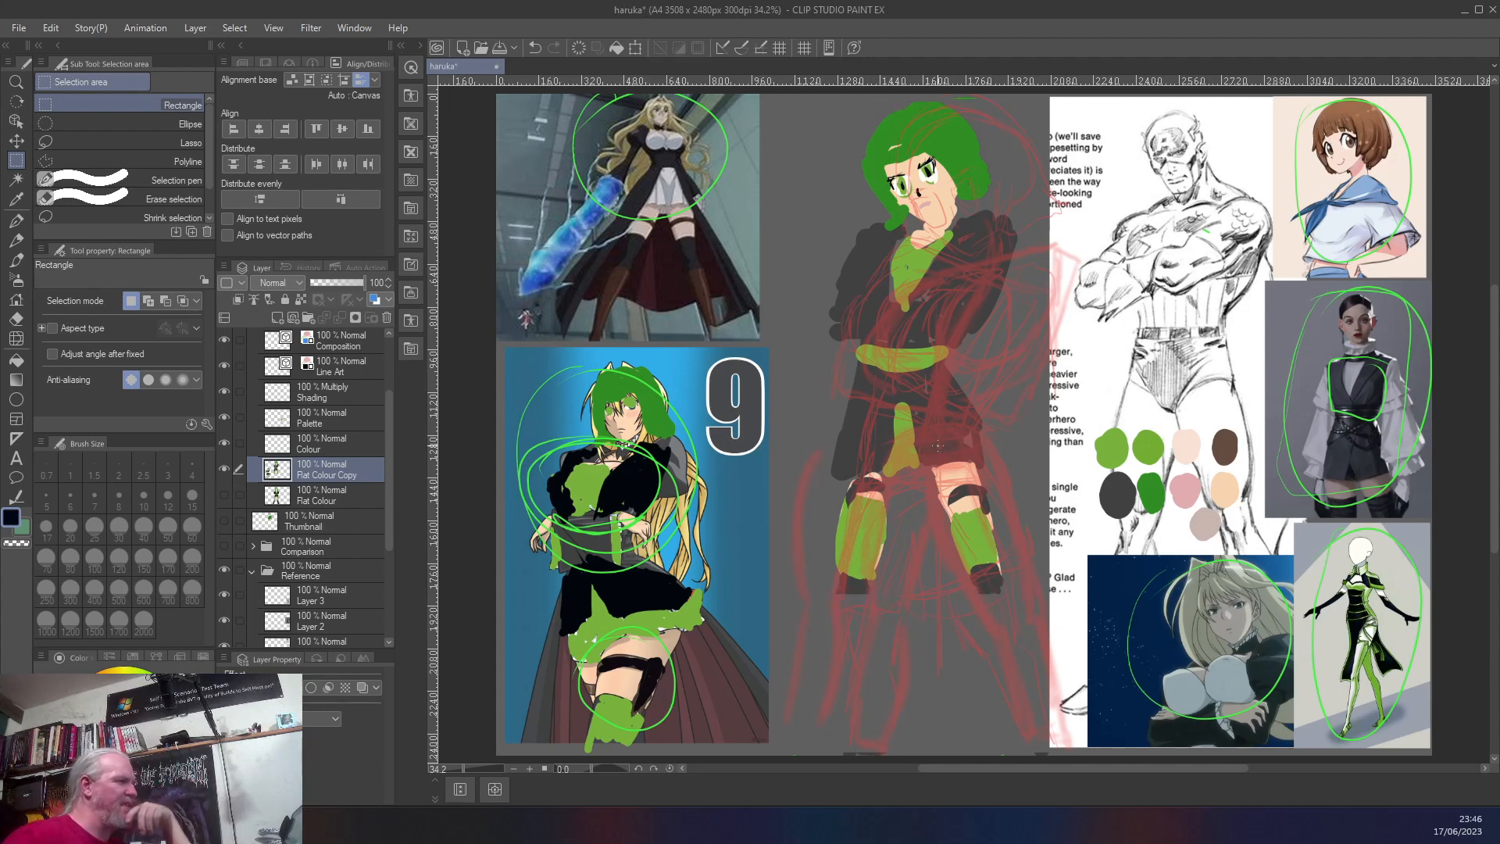